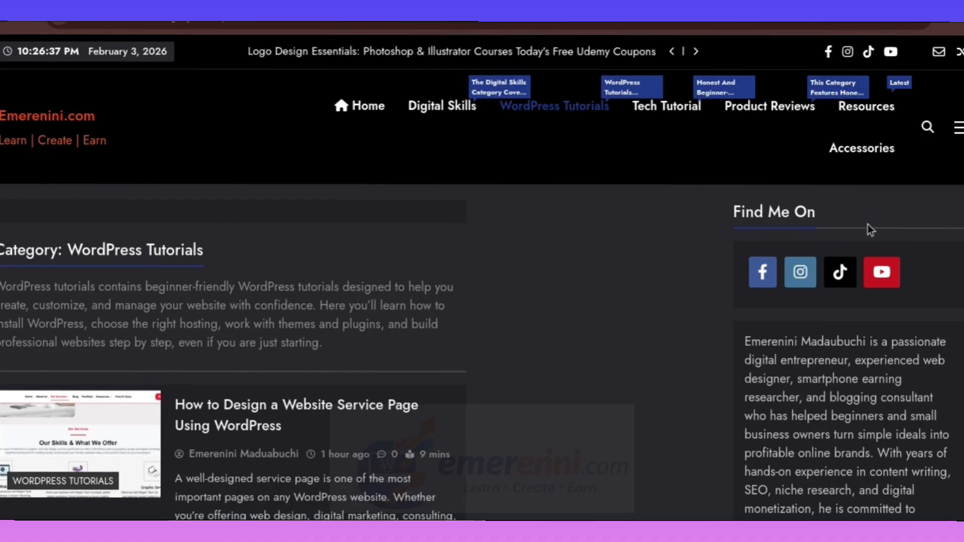
# Look through the article list in the WordPress Tutorials category and return to its beginning
pyautogui.scroll(-15, 866, 222)
pyautogui.scroll(-20, 866, 221)
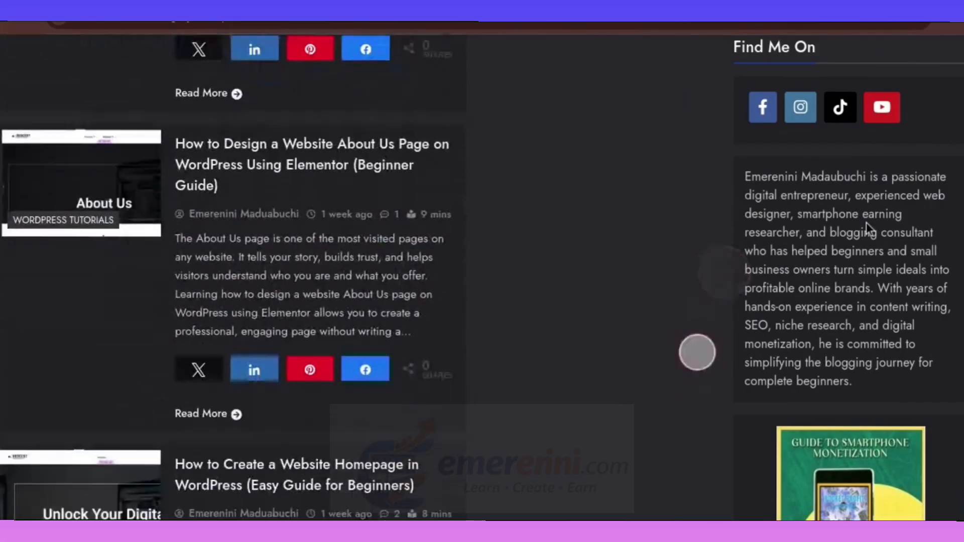
pyautogui.scroll(-8, 866, 222)
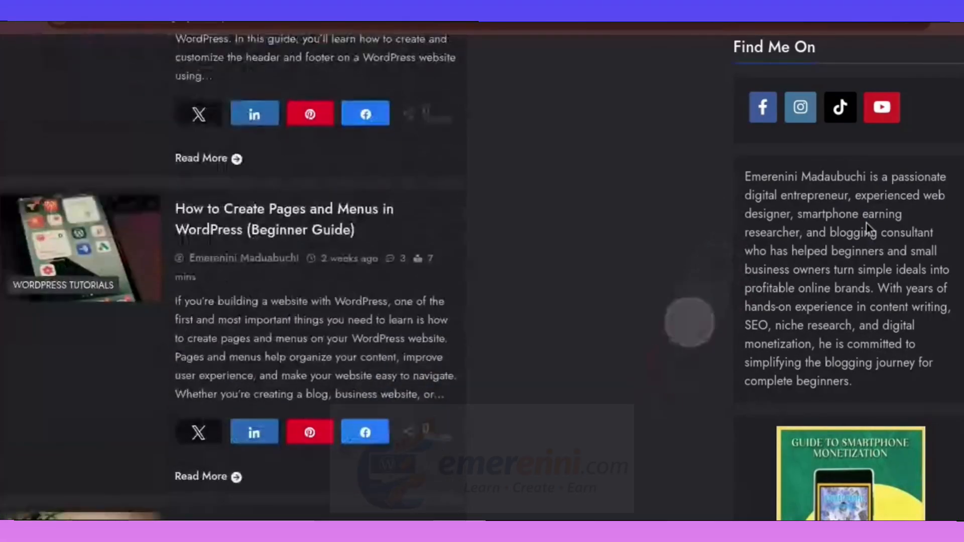
pyautogui.scroll(-10, 866, 222)
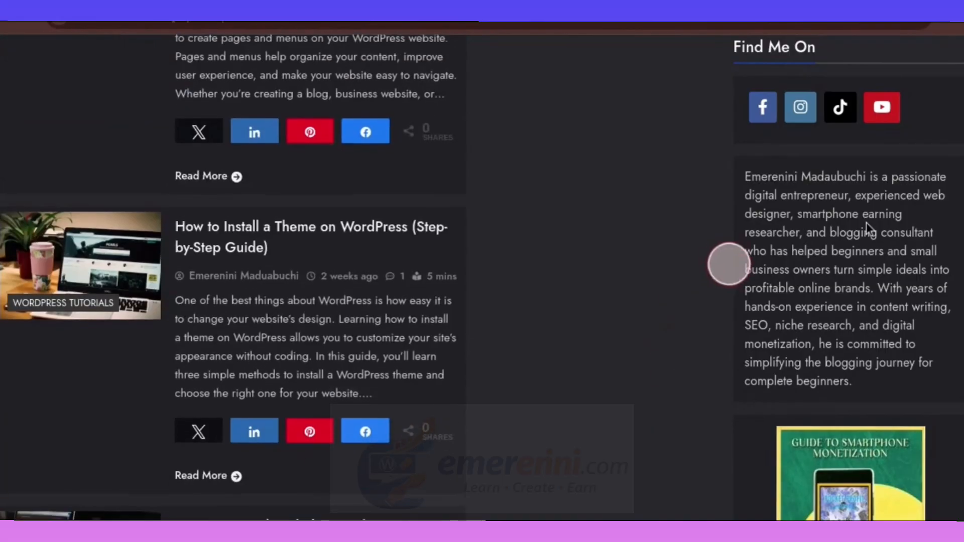
pyautogui.scroll(-9, 865, 222)
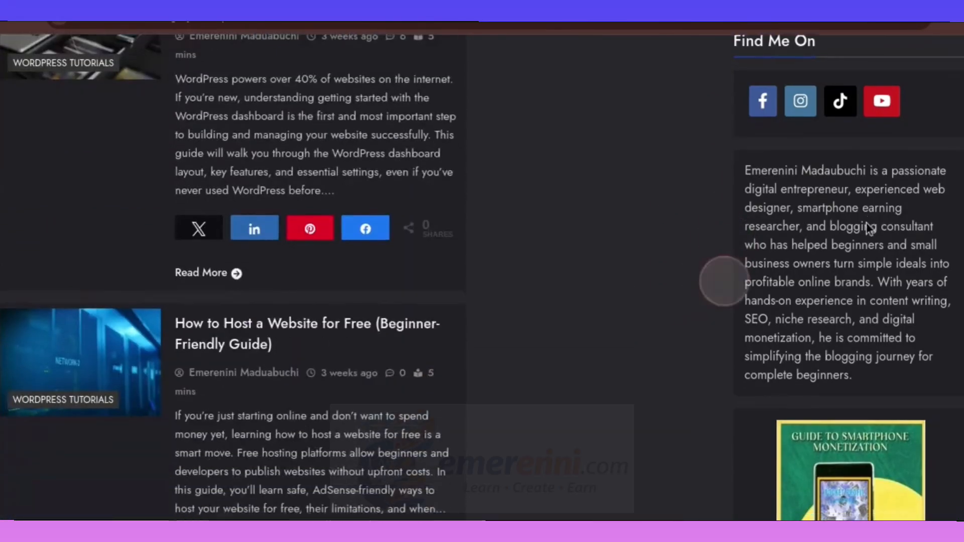
pyautogui.scroll(10, 866, 222)
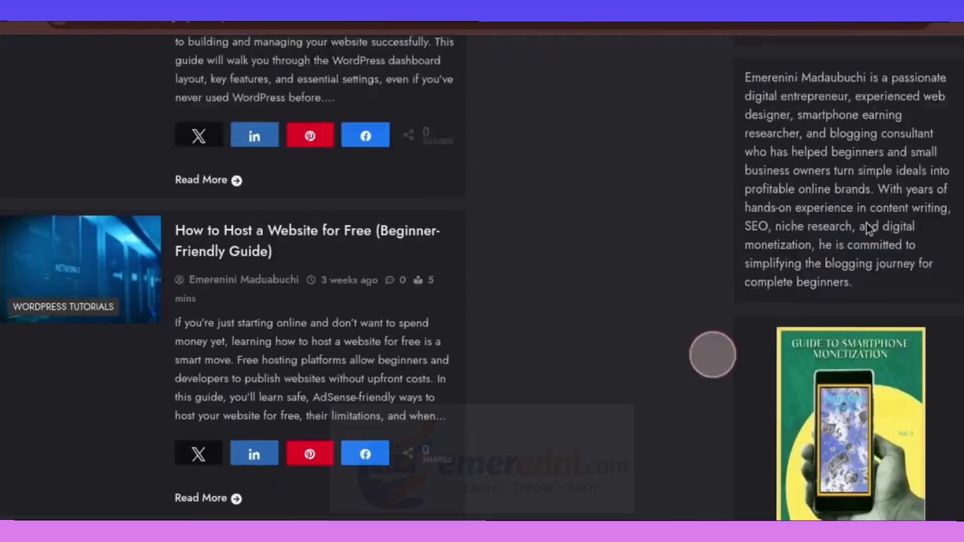
pyautogui.scroll(15, 866, 222)
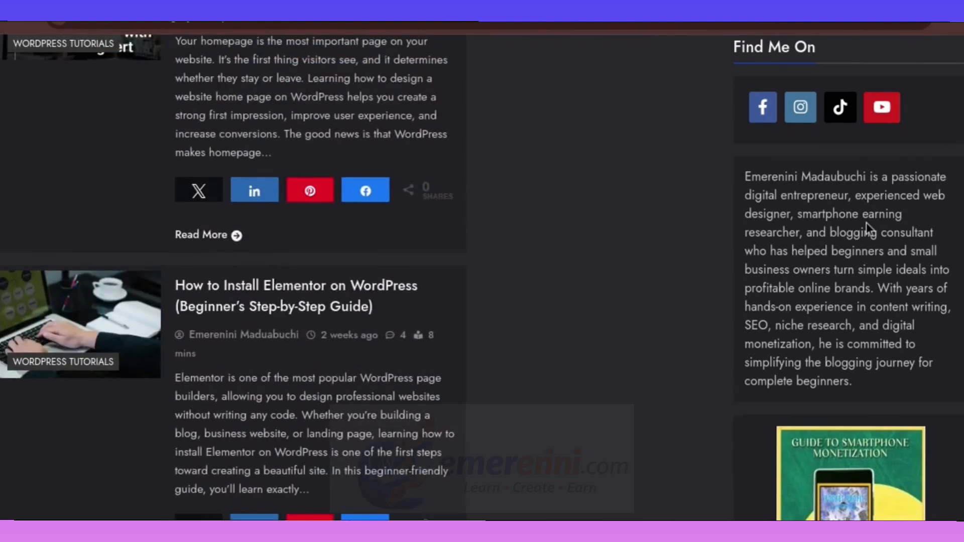
pyautogui.scroll(3, 865, 222)
pyautogui.scroll(10, 865, 222)
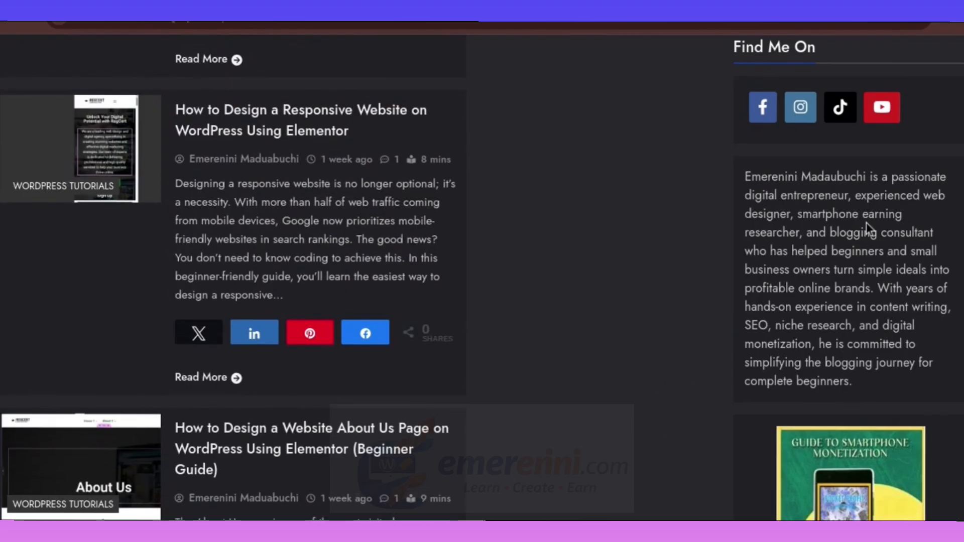
pyautogui.scroll(7, 865, 222)
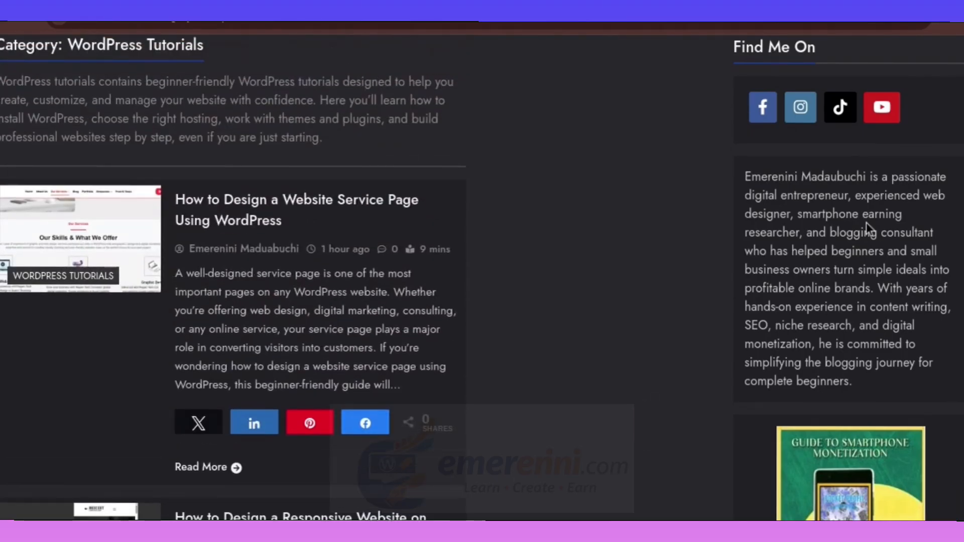
pyautogui.scroll(4, 866, 222)
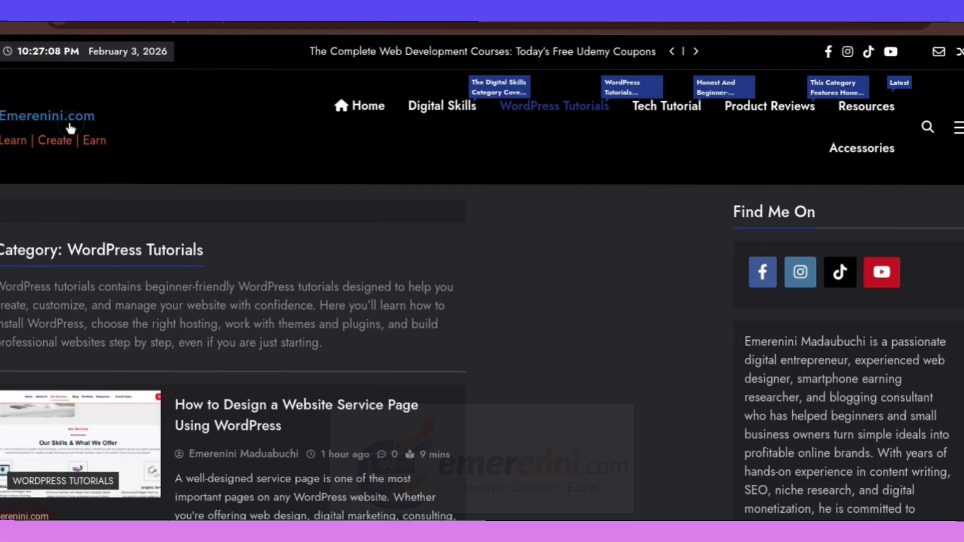
# Search the blog for "hosting"
pyautogui.click(927, 129)
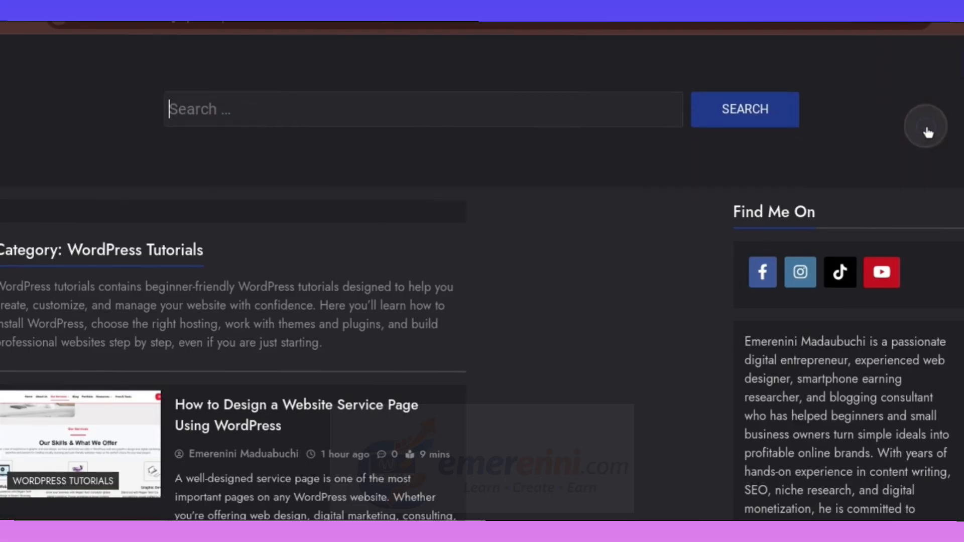
pyautogui.click(228, 113)
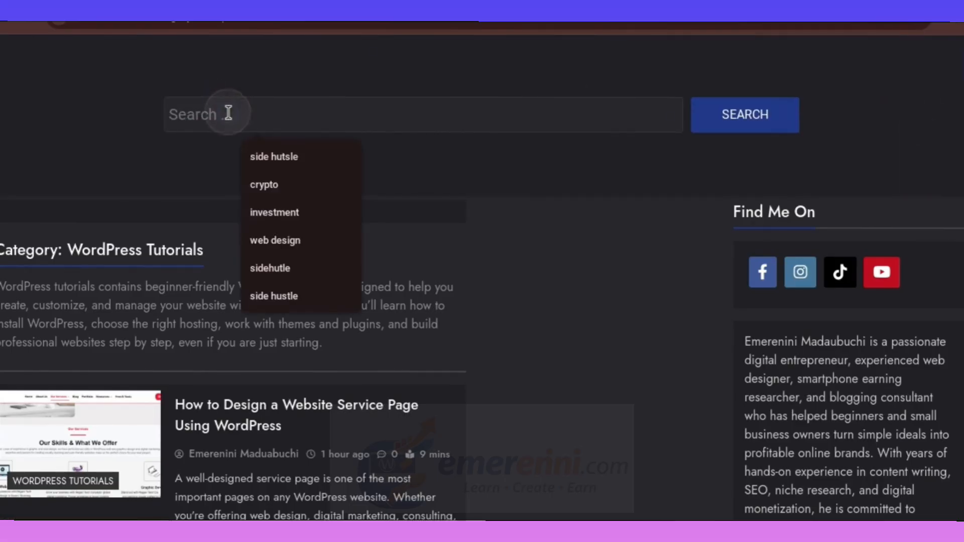
pyautogui.write('hosting')
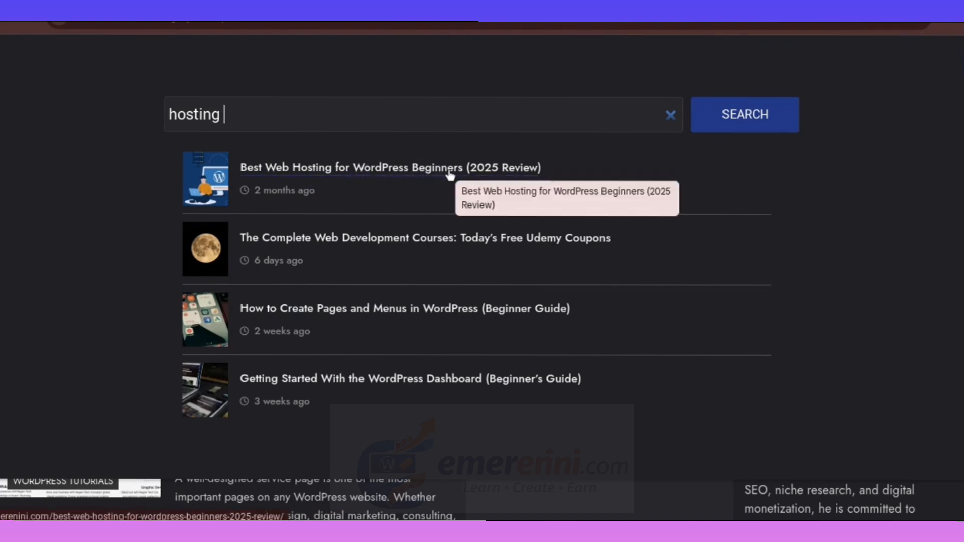
# Replace the blog search term with "how installl" to look for installation tutorials
pyautogui.press('BackSpace')
pyautogui.press('BackSpace')
pyautogui.press('BackSpace')
pyautogui.press('BackSpace')
pyautogui.press('BackSpace')
pyautogui.press('BackSpace')
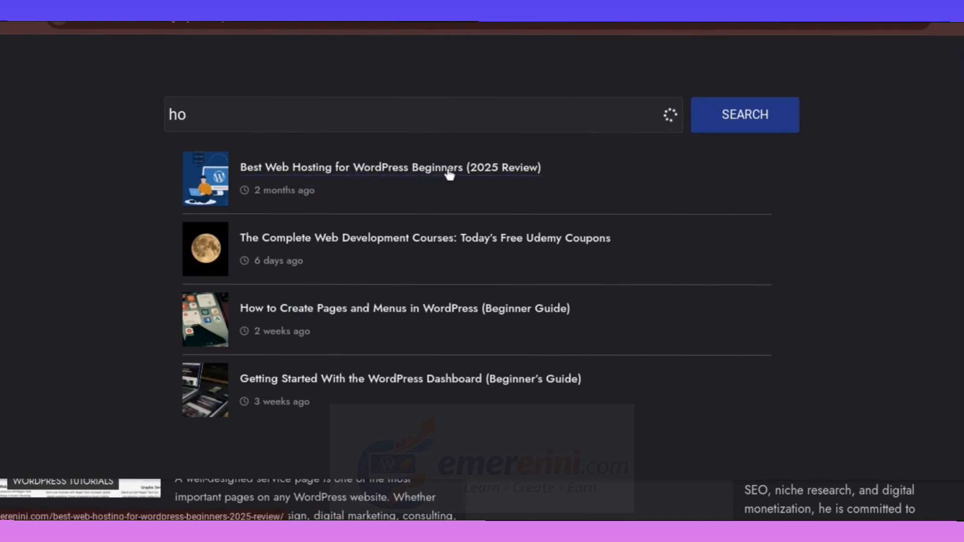
pyautogui.press('BackSpace')
pyautogui.press('BackSpace')
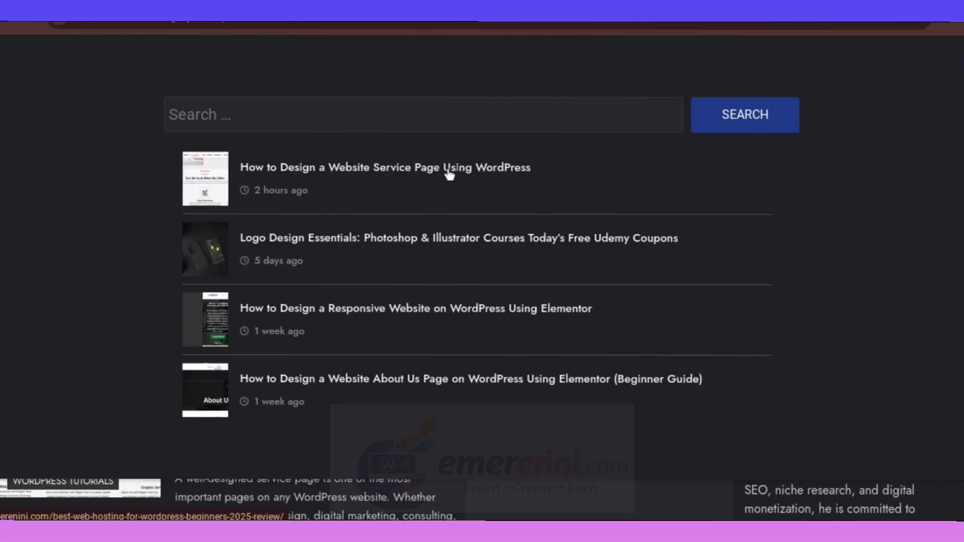
pyautogui.write('how')
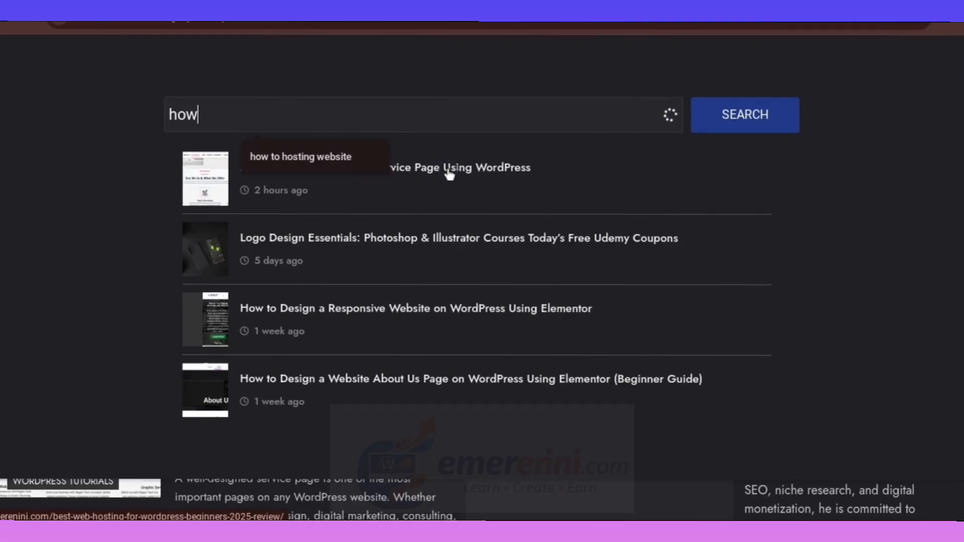
pyautogui.write(' installl')
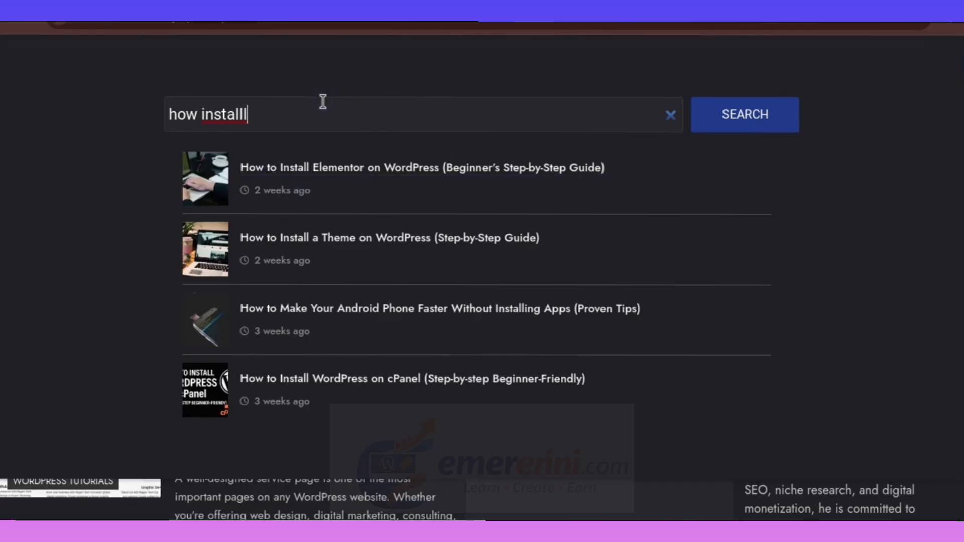
# Change the blog search term to "footer and" to look for the header and footer tutorial
pyautogui.press('BackSpace')
pyautogui.press('BackSpace')
pyautogui.press('BackSpace')
pyautogui.press('BackSpace')
pyautogui.press('BackSpace')
pyautogui.press('BackSpace')
pyautogui.press('BackSpace')
pyautogui.press('BackSpace')
pyautogui.press('BackSpace')
pyautogui.press('BackSpace')
pyautogui.press('BackSpace')
pyautogui.press('BackSpace')
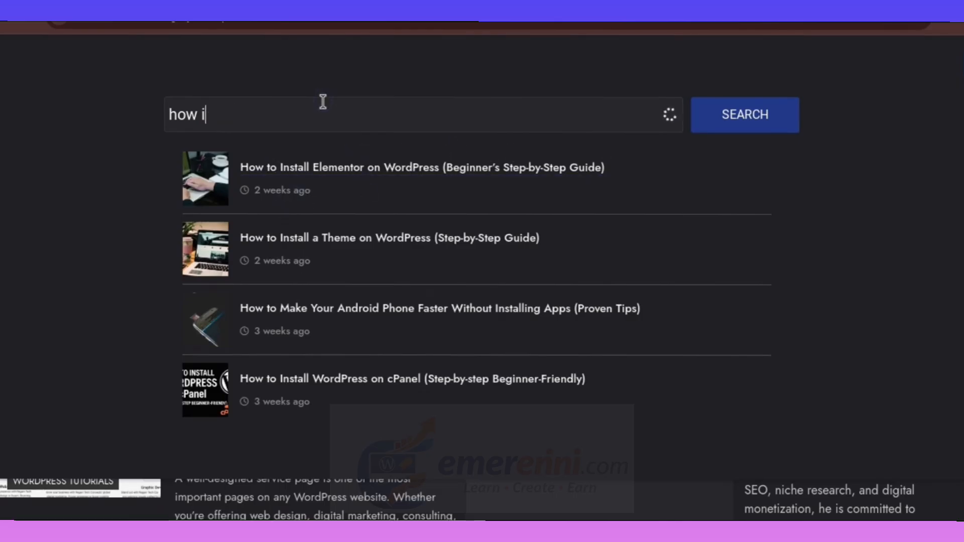
pyautogui.write('foo')
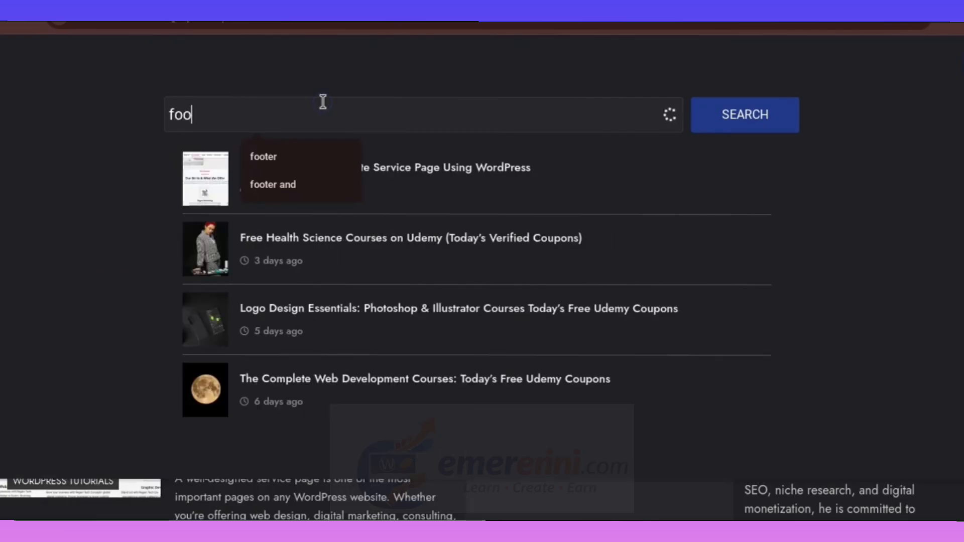
pyautogui.write('ter and')
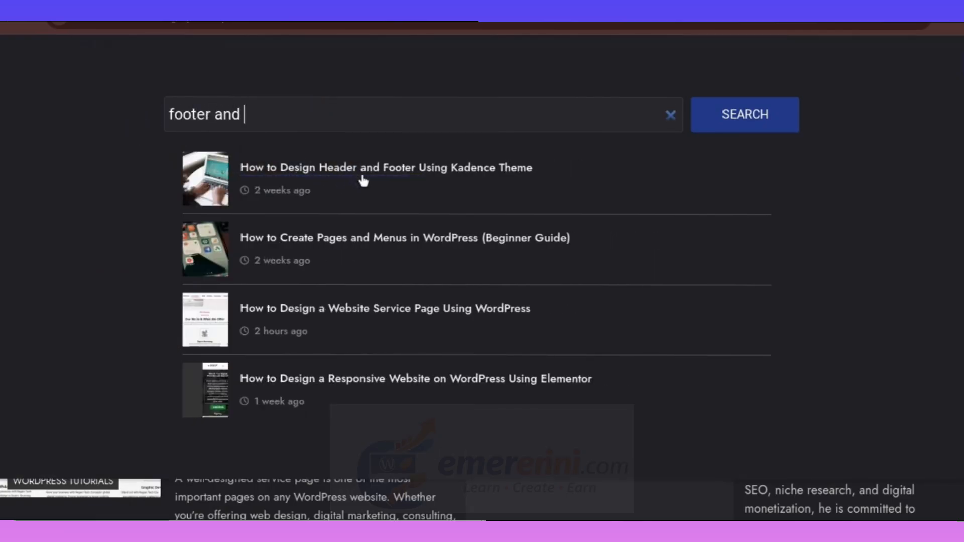
# Change the blog search term to "homepage" to look for the homepage design tutorial
pyautogui.click(285, 94)
pyautogui.press('BackSpace')
pyautogui.press('BackSpace')
pyautogui.press('BackSpace')
pyautogui.press('BackSpace')
pyautogui.press('BackSpace')
pyautogui.press('BackSpace')
pyautogui.press('BackSpace')
pyautogui.press('BackSpace')
pyautogui.press('BackSpace')
pyautogui.press('BackSpace')
pyautogui.press('BackSpace')
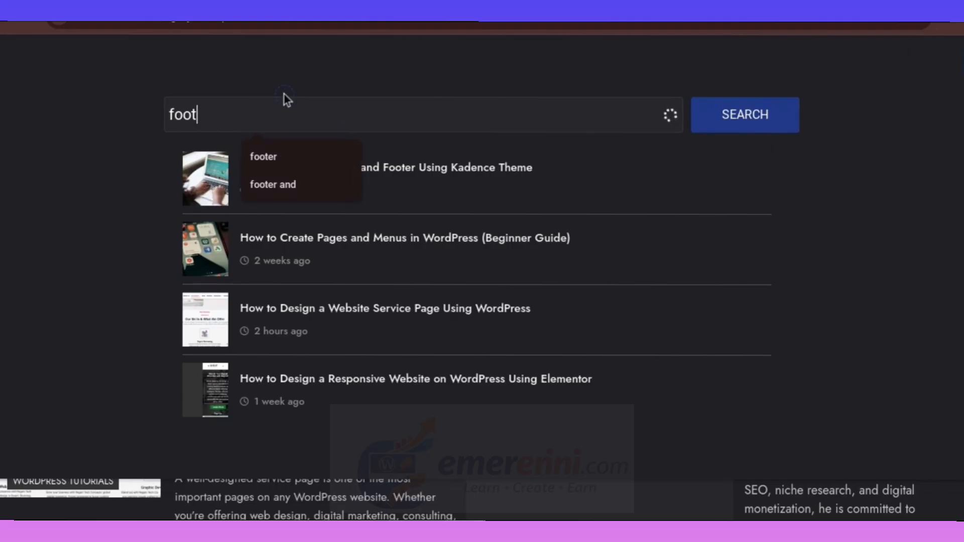
pyautogui.write('hom')
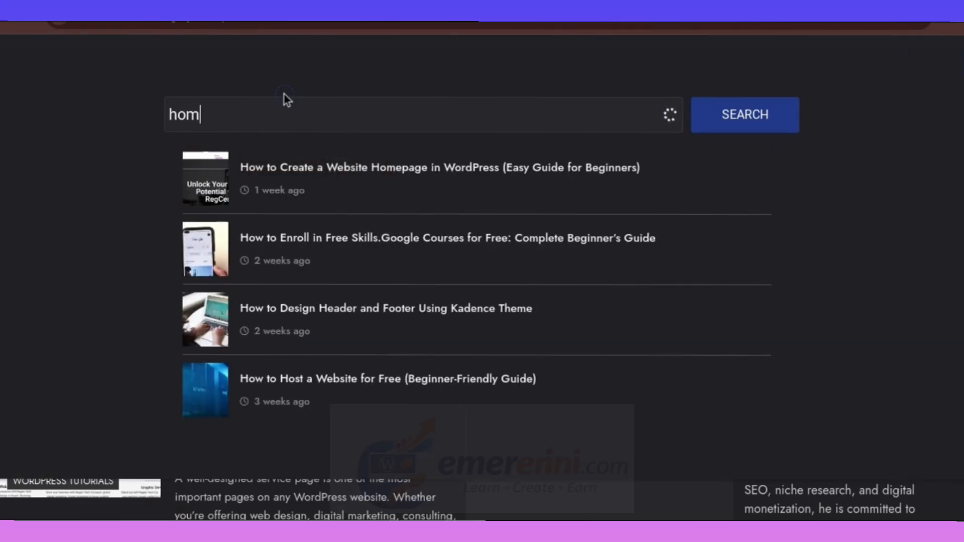
pyautogui.write('epage')
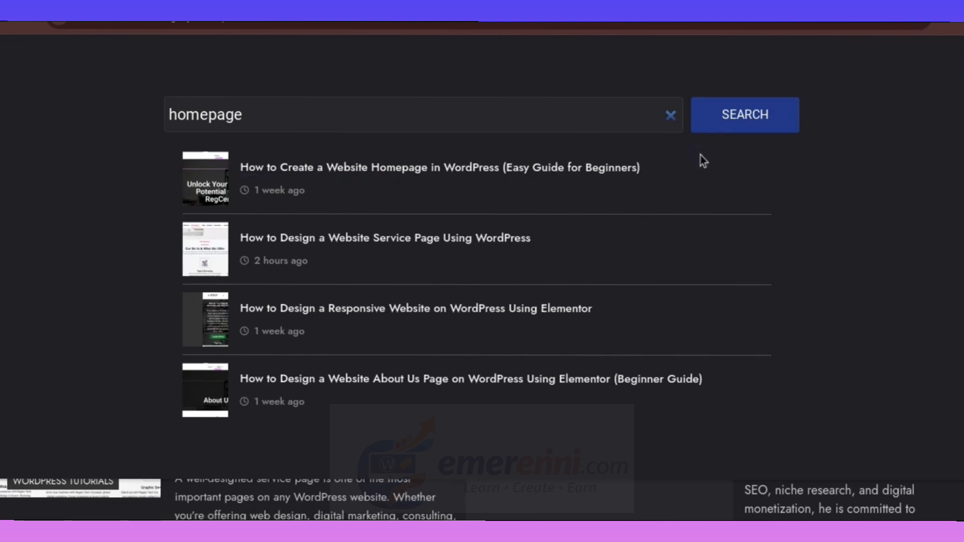
# Clear the blog search, look up "about page" instead, and close the search overlay
pyautogui.click(670, 115)
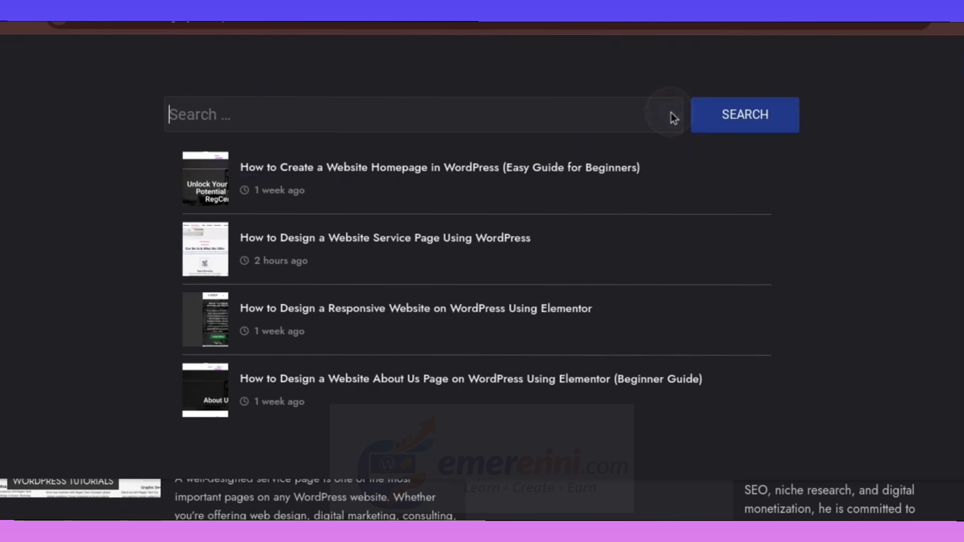
pyautogui.write('about ')
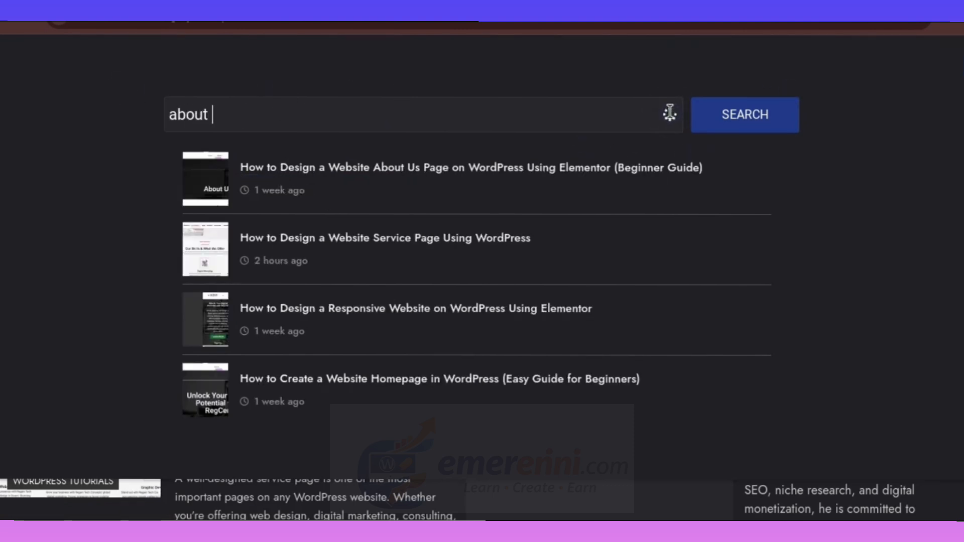
pyautogui.write('page')
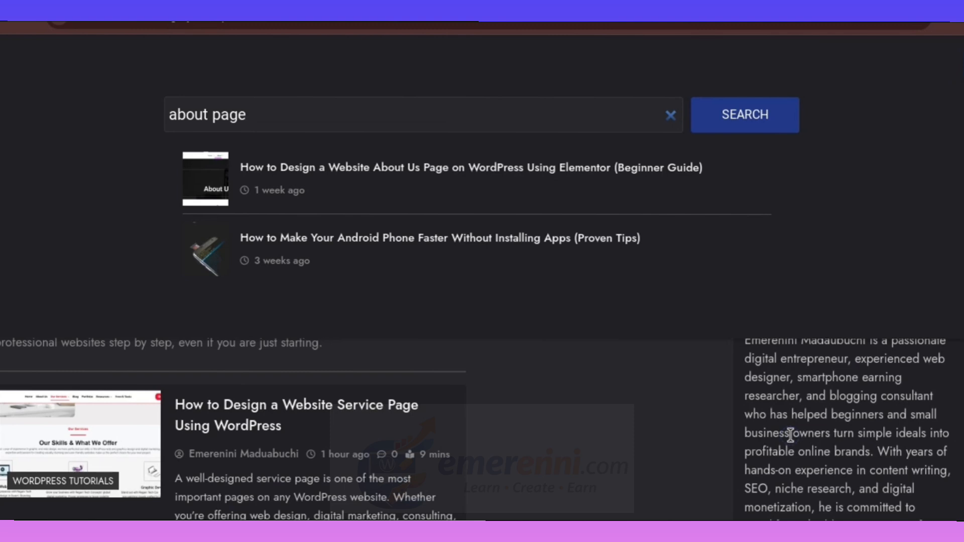
pyautogui.press('Escape')
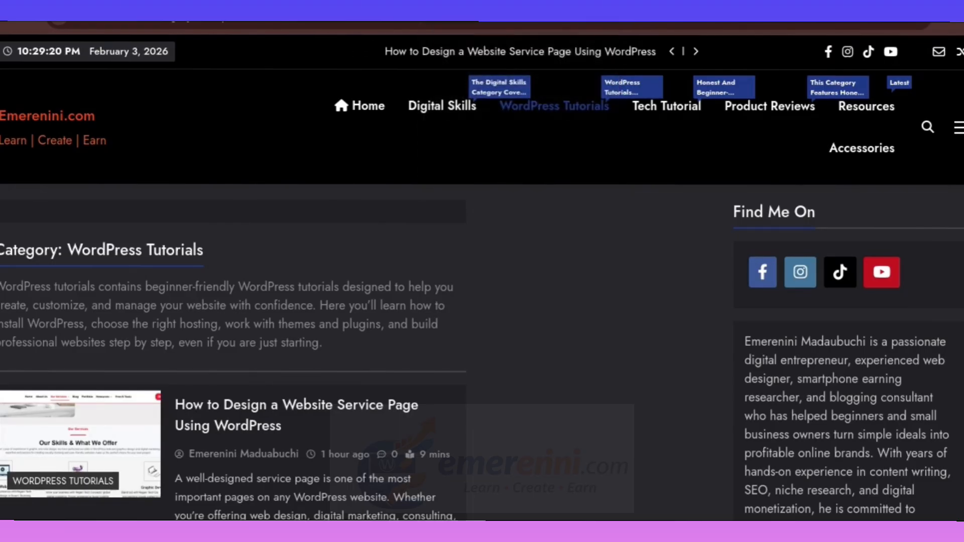
pyautogui.hotkey('ctrl', 't')
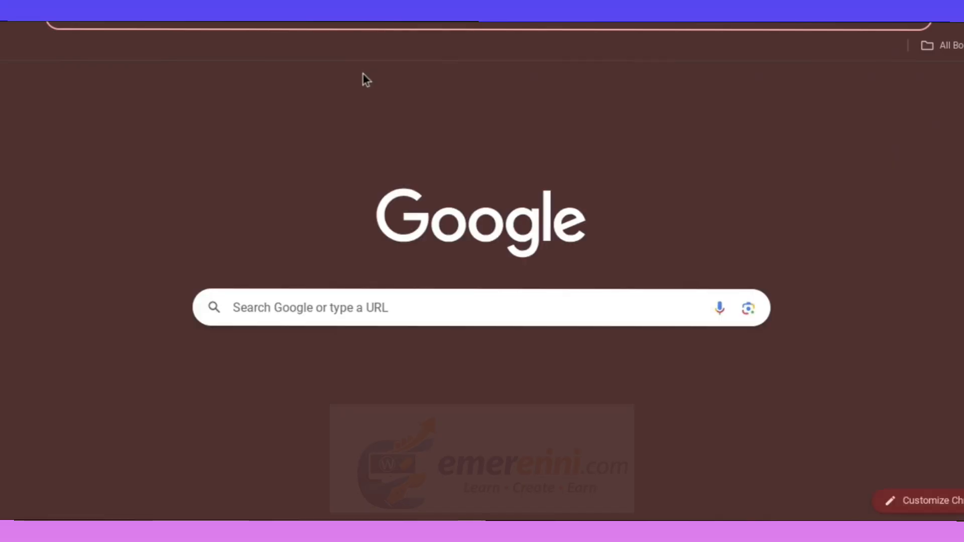
pyautogui.write('re')
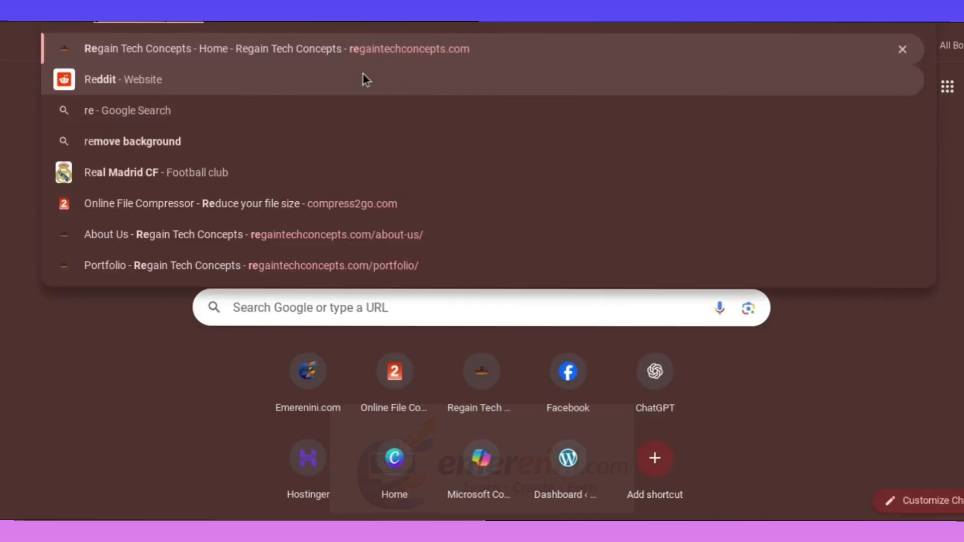
pyautogui.press('BackSpace')
pyautogui.press('BackSpace')
pyautogui.press('BackSpace')
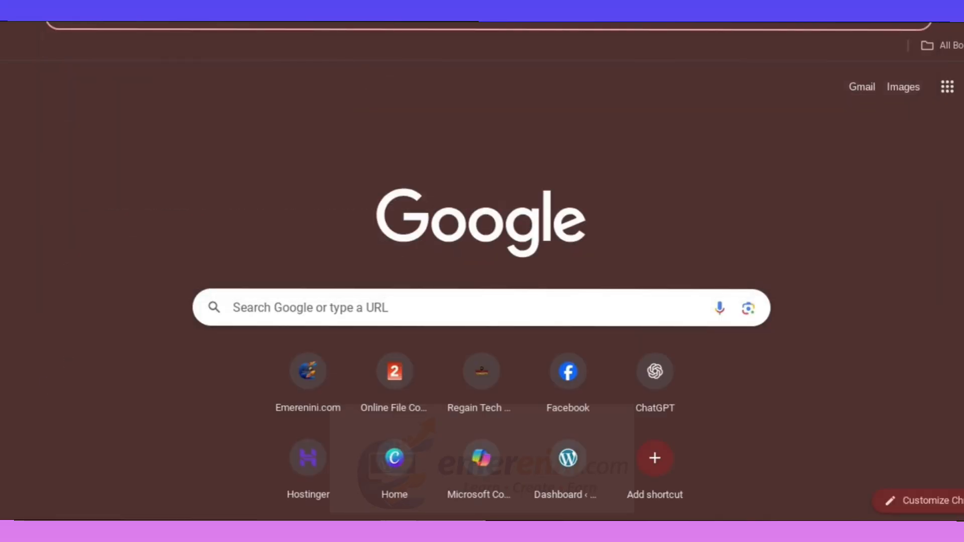
# Launch the installed Regain Tech Concepts app from the system's app launcher
pyautogui.click(54, 517)
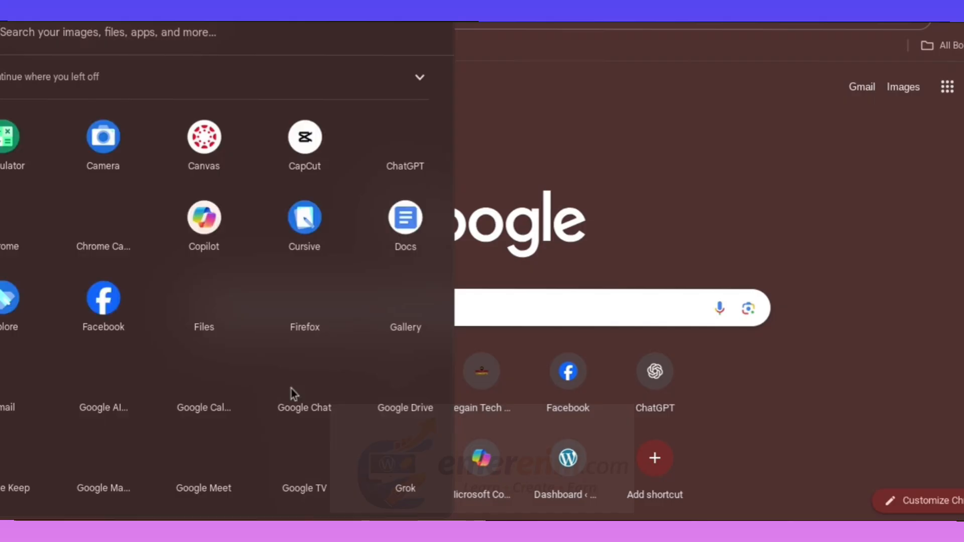
pyautogui.scroll(-8, 293, 394)
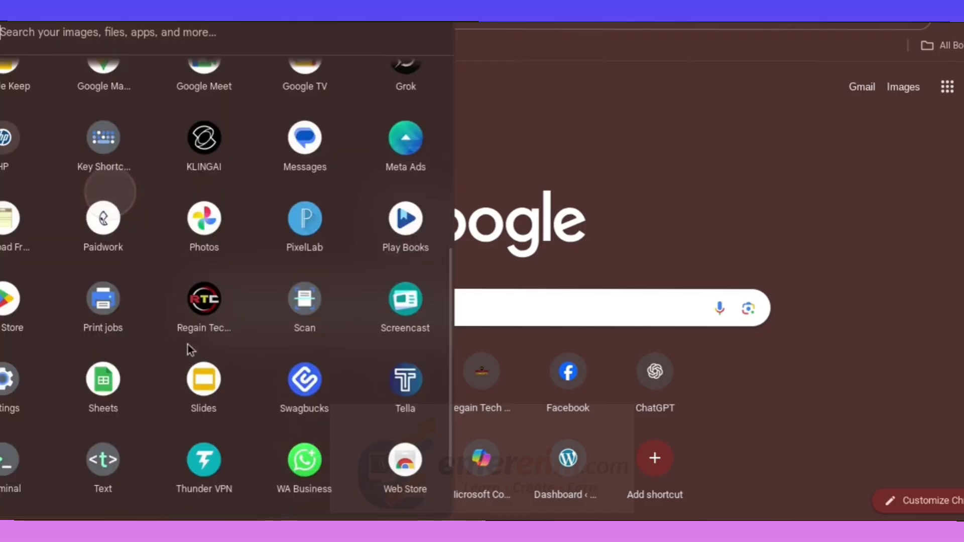
pyautogui.click(207, 306)
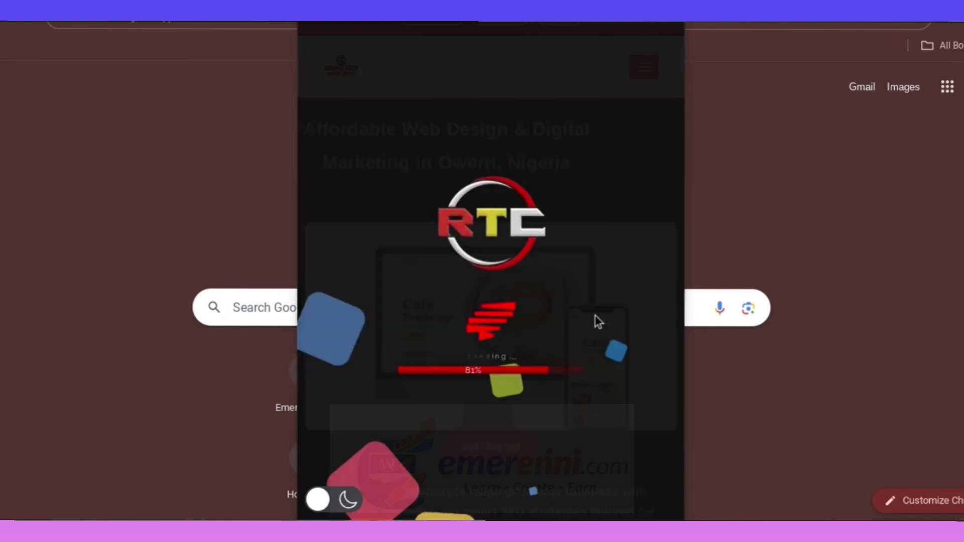
# Look through the Regain Tech Concepts app's site navigation, open one of its pages and skim the content
pyautogui.click(647, 76)
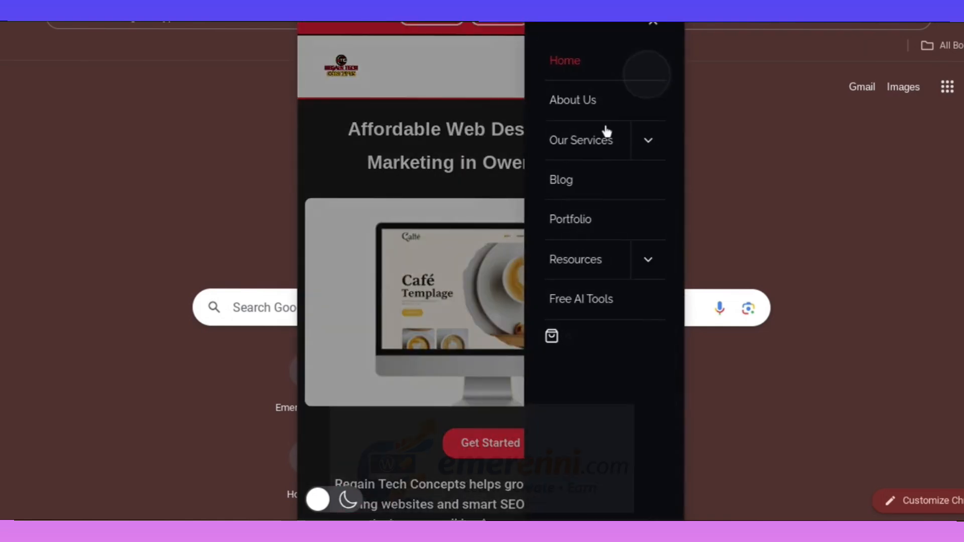
pyautogui.click(495, 151)
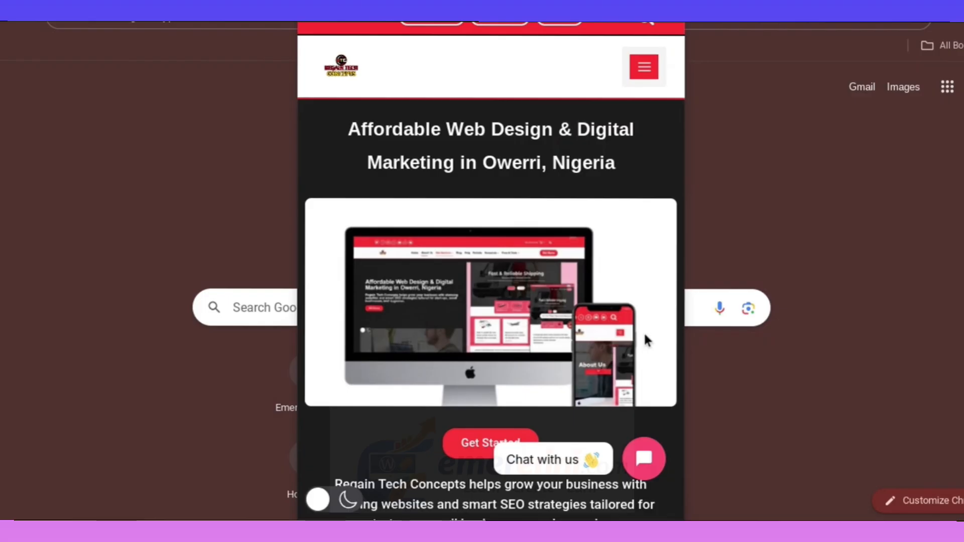
pyautogui.click(645, 65)
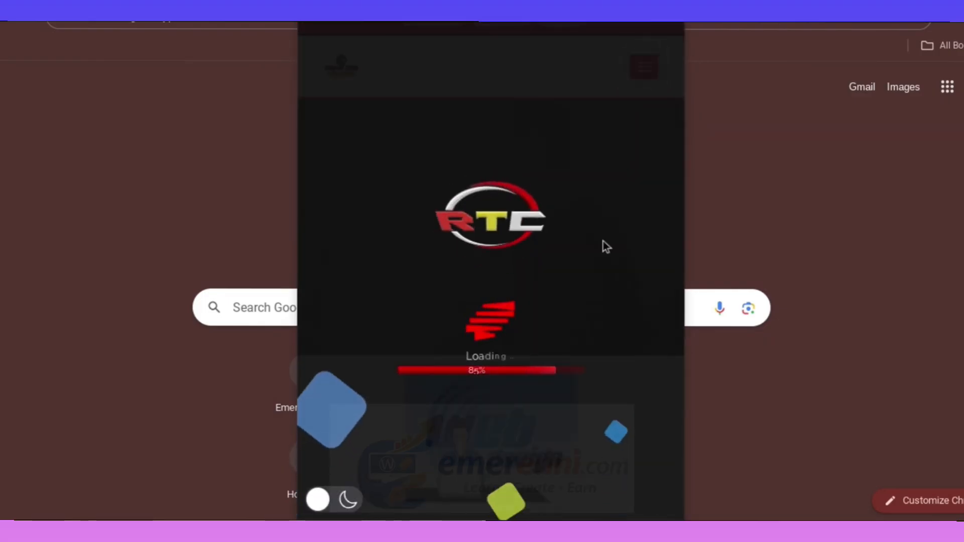
pyautogui.scroll(-5, 604, 241)
pyautogui.scroll(-10, 603, 242)
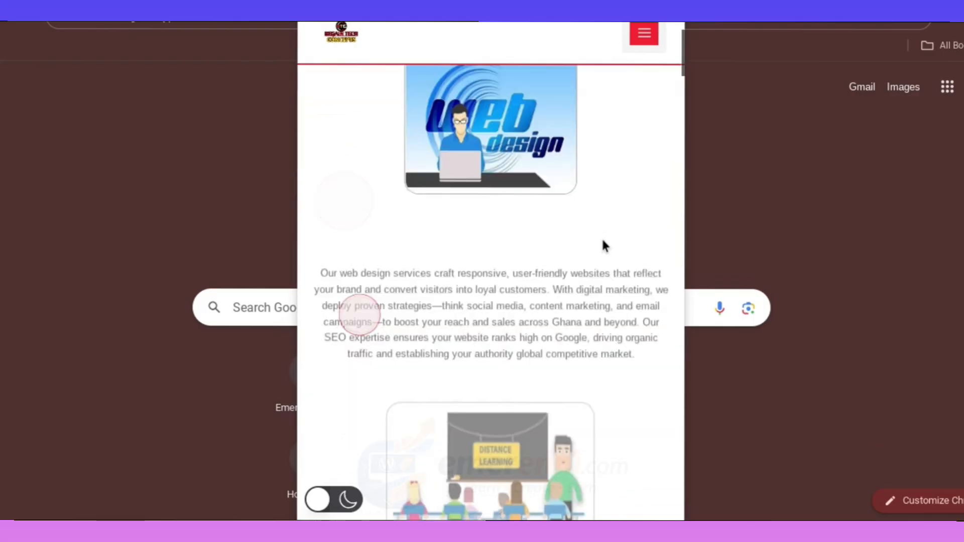
pyautogui.scroll(8, 605, 243)
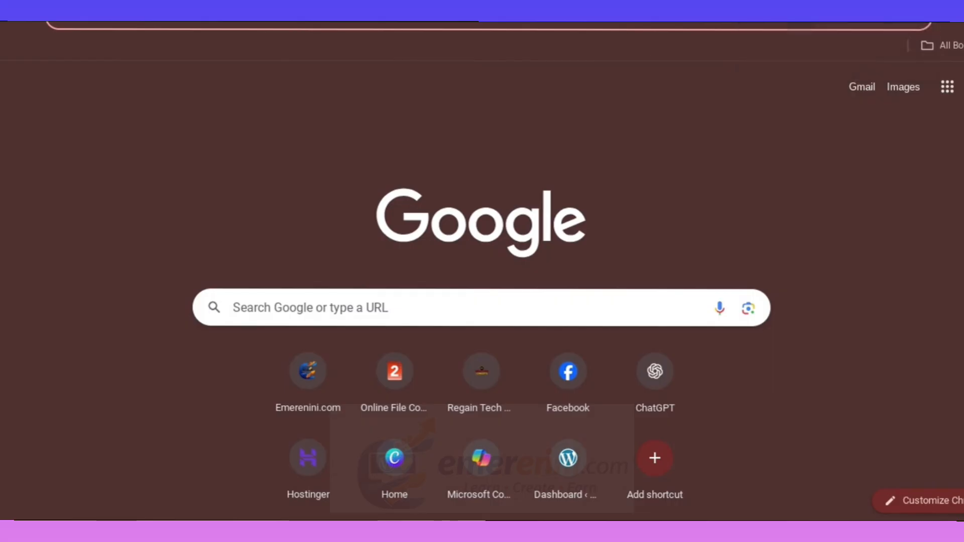
# Open the Regain Tech Concepts website in the browser and show the list of pages under Our Services
pyautogui.write('re')
pyautogui.press('Return')
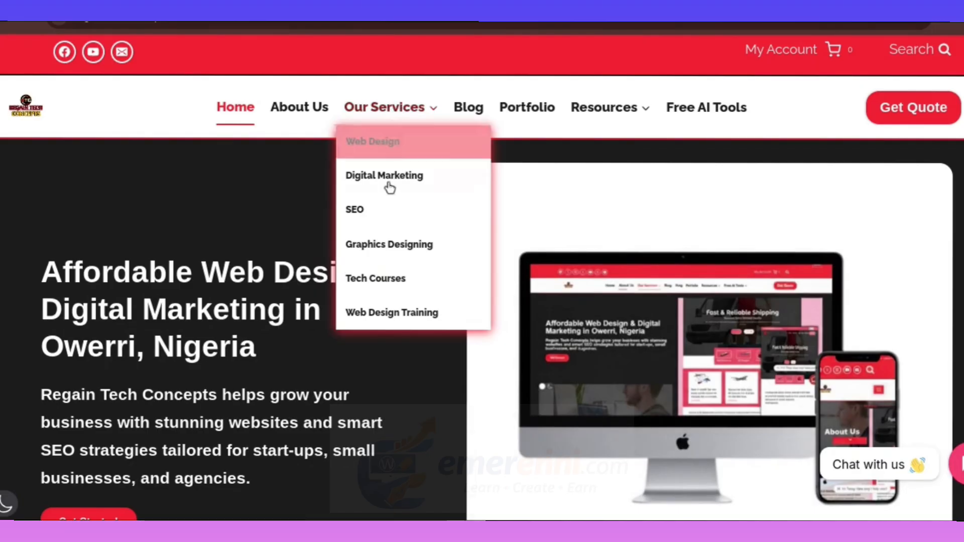
pyautogui.moveTo(392, 112)
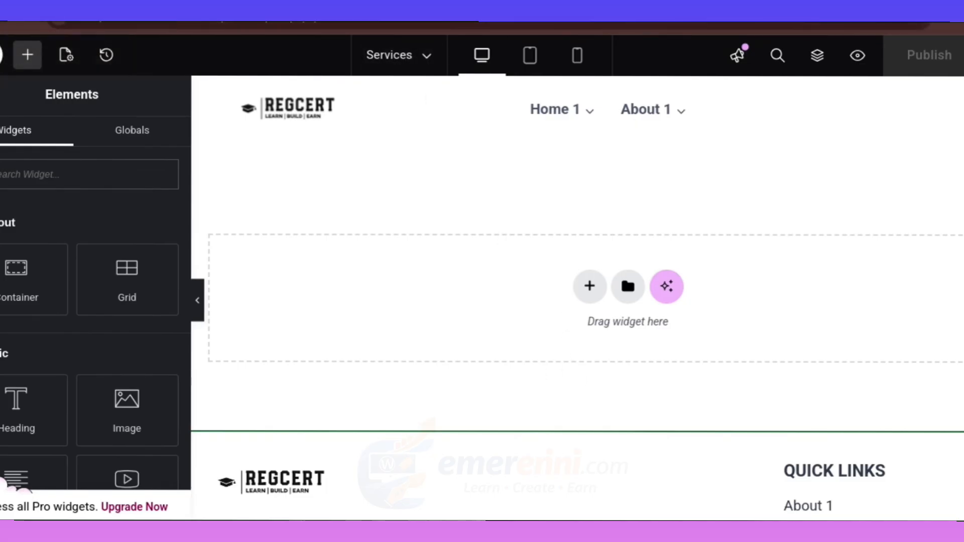
# Switch to the Spark & Turf services page and examine its hero banner, heading, introduction and service cards as a layout reference
pyautogui.click(351, 4)
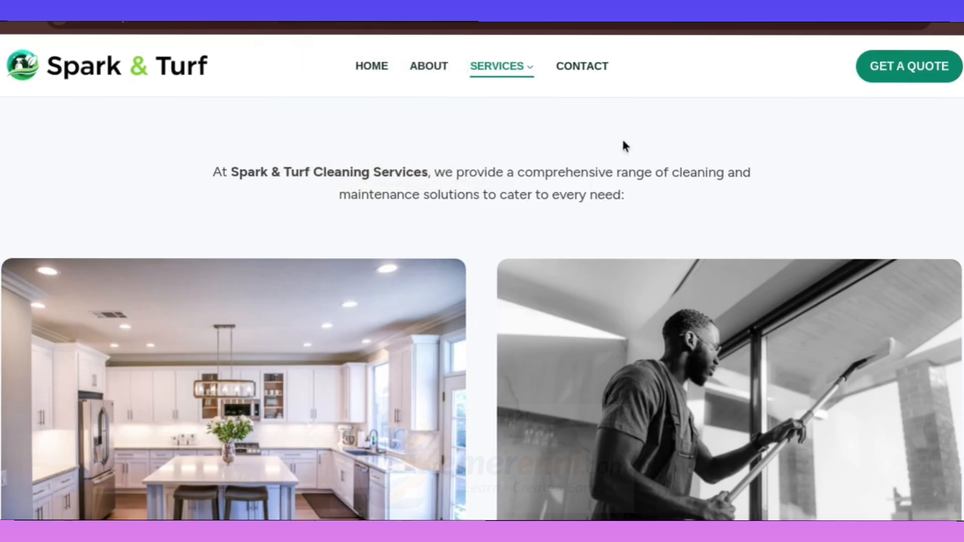
pyautogui.scroll(5, 621, 196)
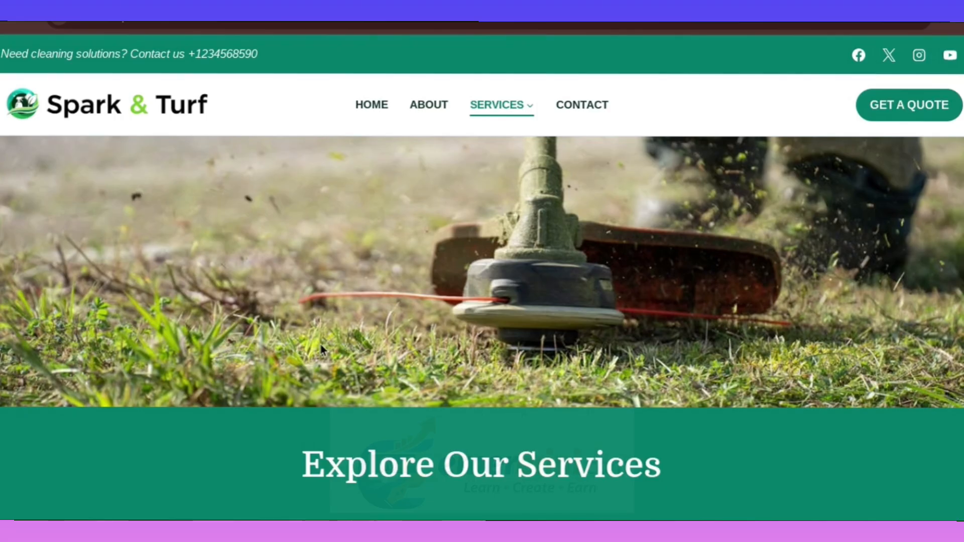
pyautogui.scroll(-6, 643, 291)
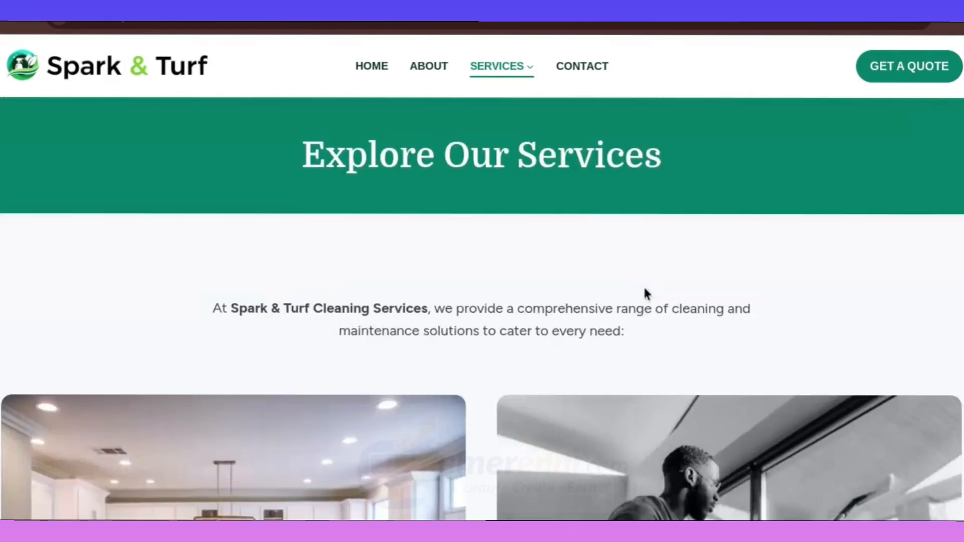
pyautogui.scroll(2, 474, 246)
pyautogui.scroll(-5, 587, 241)
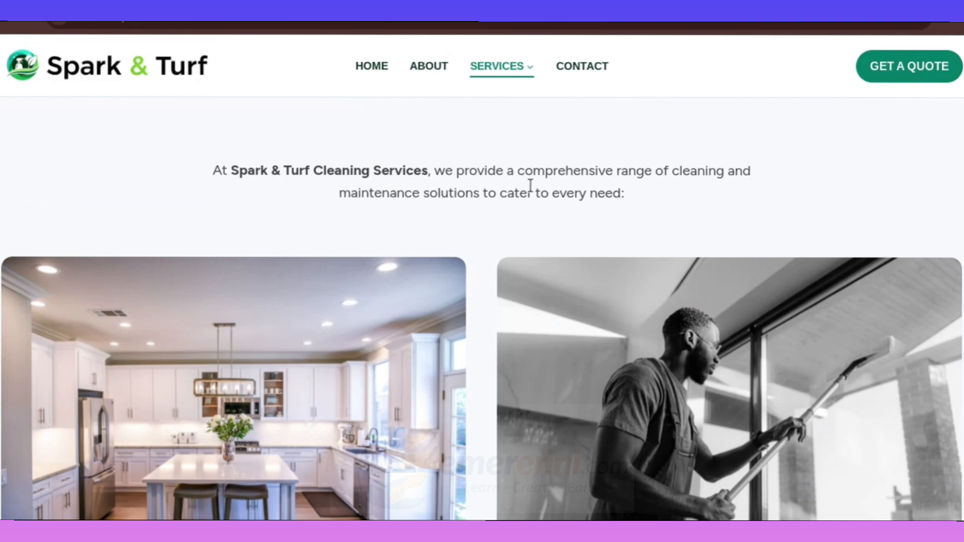
pyautogui.scroll(-3, 651, 217)
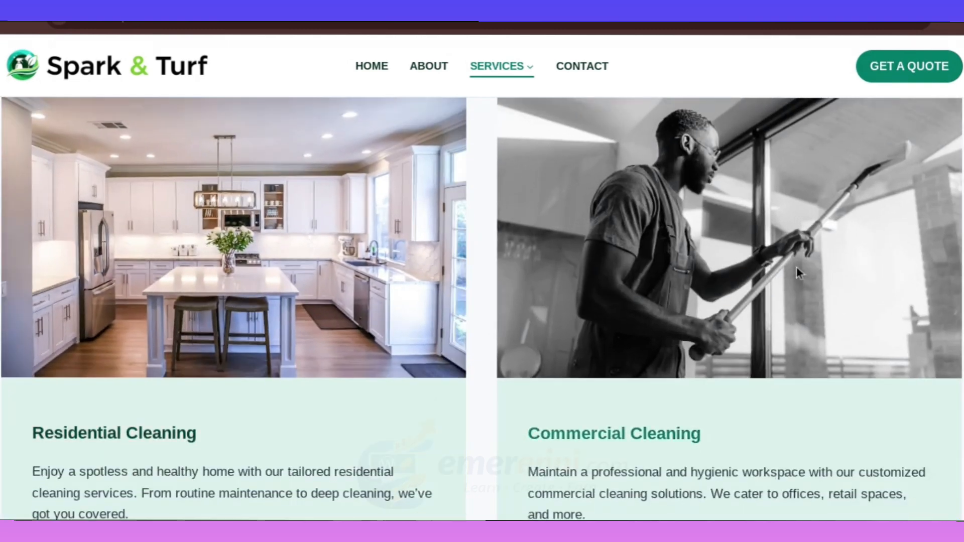
pyautogui.scroll(-5, 894, 301)
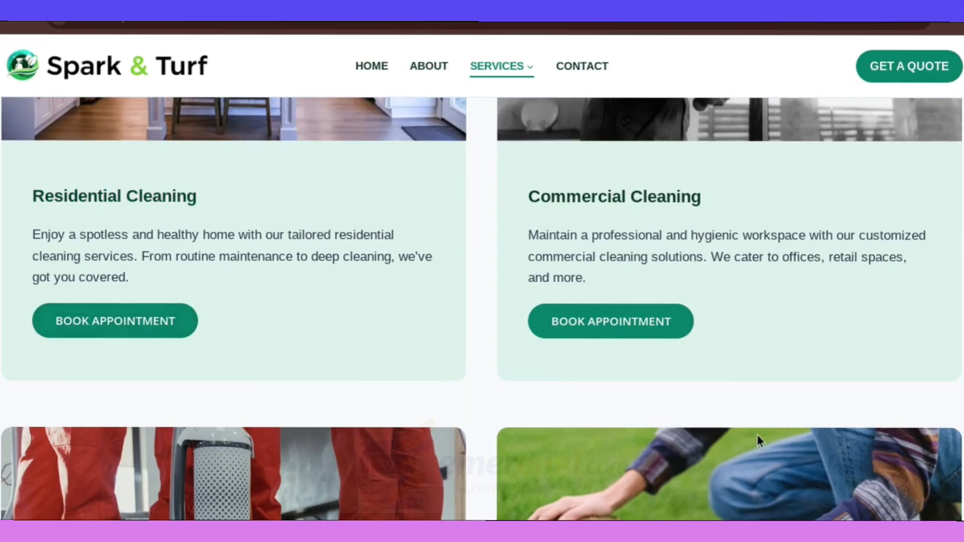
pyautogui.scroll(-4, 757, 435)
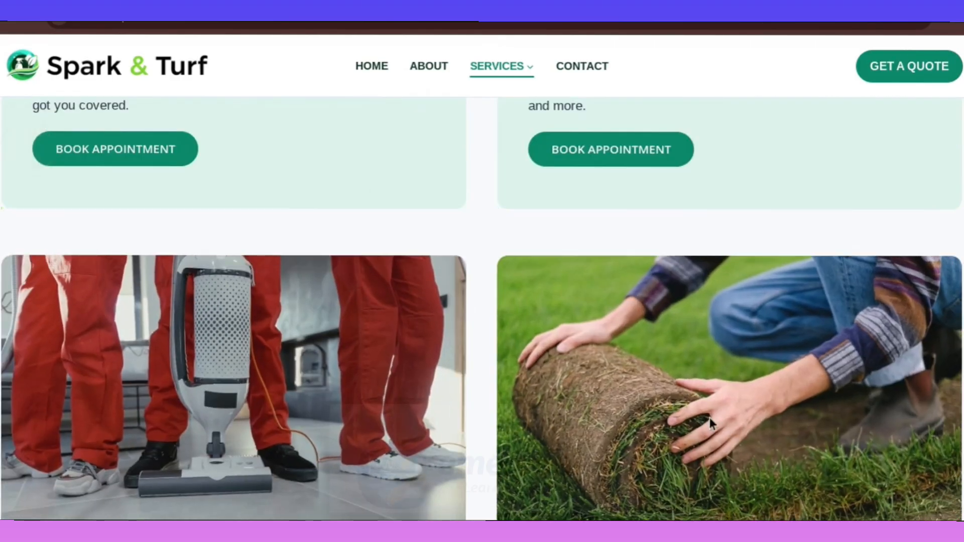
pyautogui.scroll(-4, 346, 241)
pyautogui.scroll(-4, 618, 384)
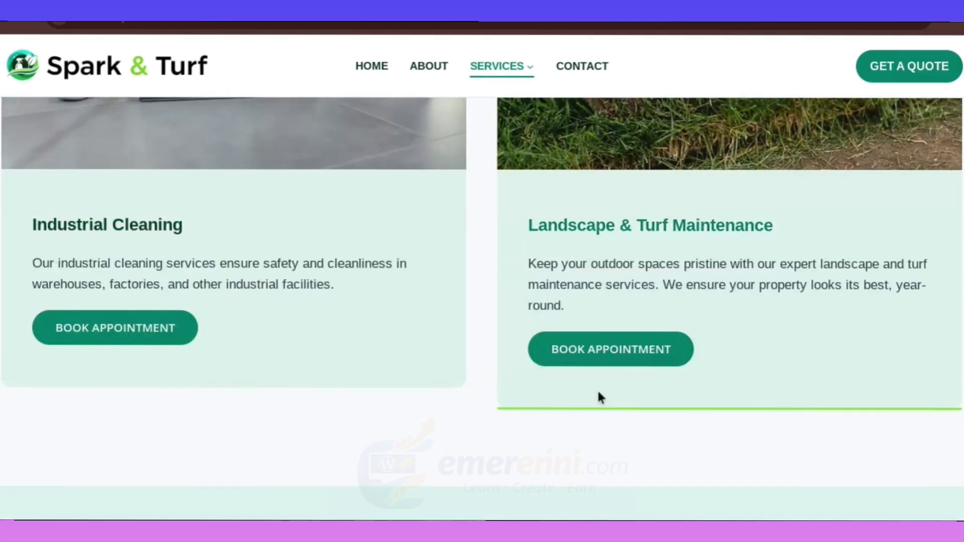
pyautogui.scroll(18, 482, 308)
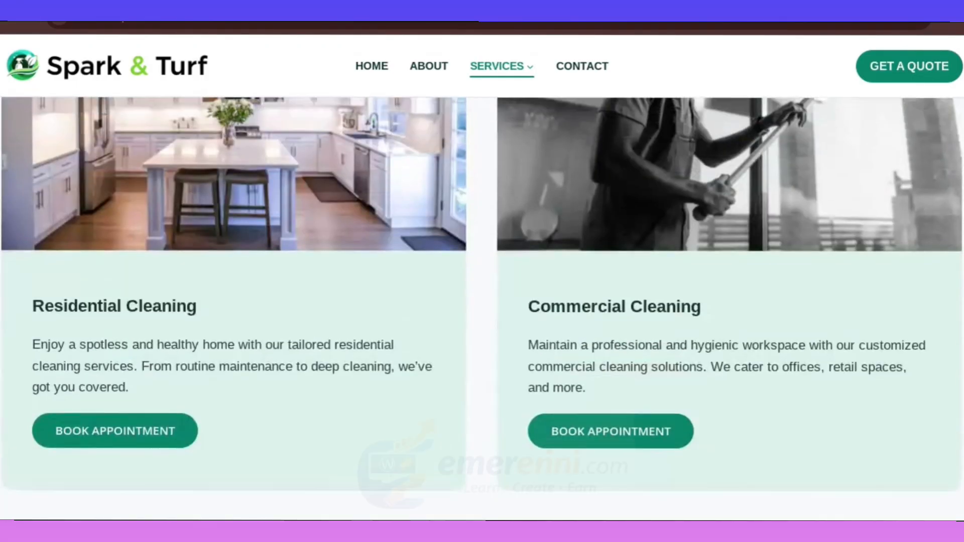
pyautogui.scroll(1, 482, 309)
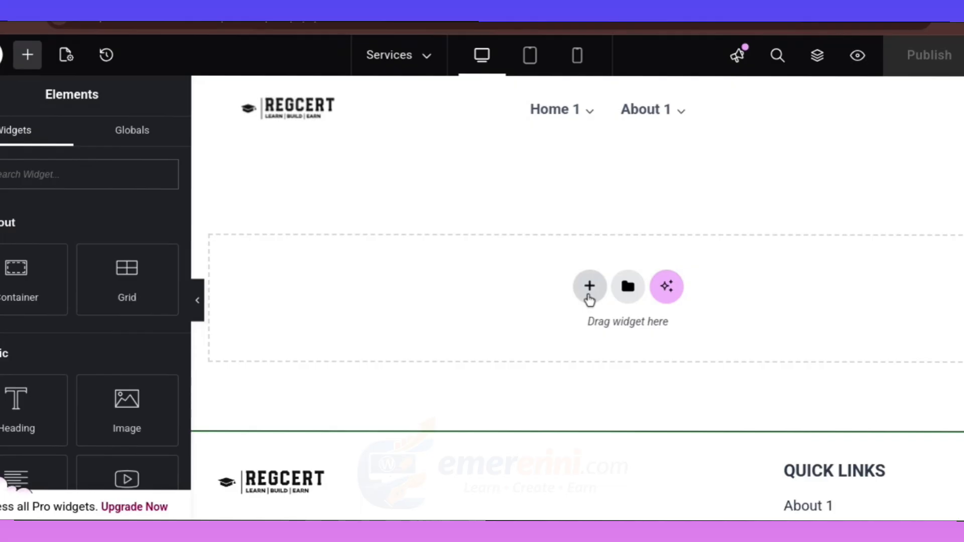
# Add a Flexbox container with the single-column, downward structure to the empty Services page in Elementor
pyautogui.click(590, 288)
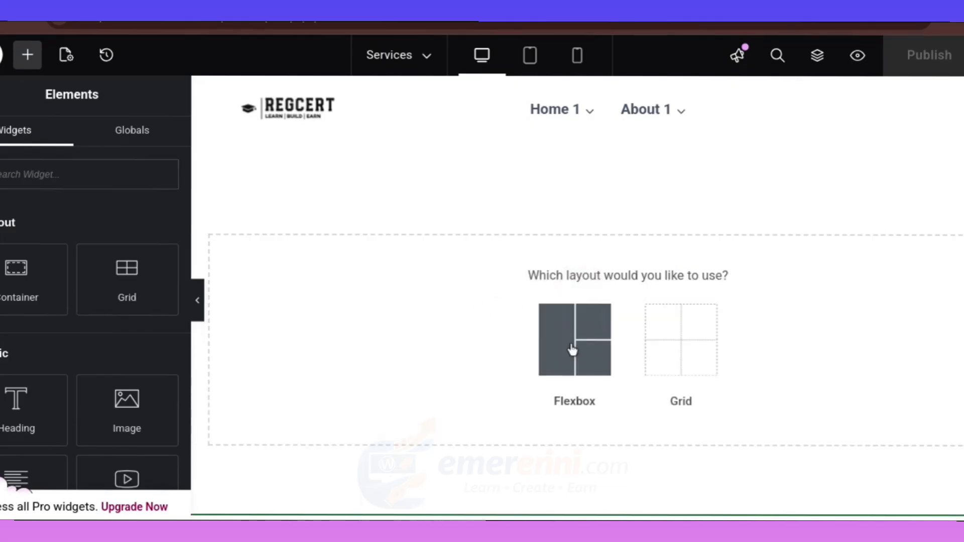
pyautogui.click(560, 354)
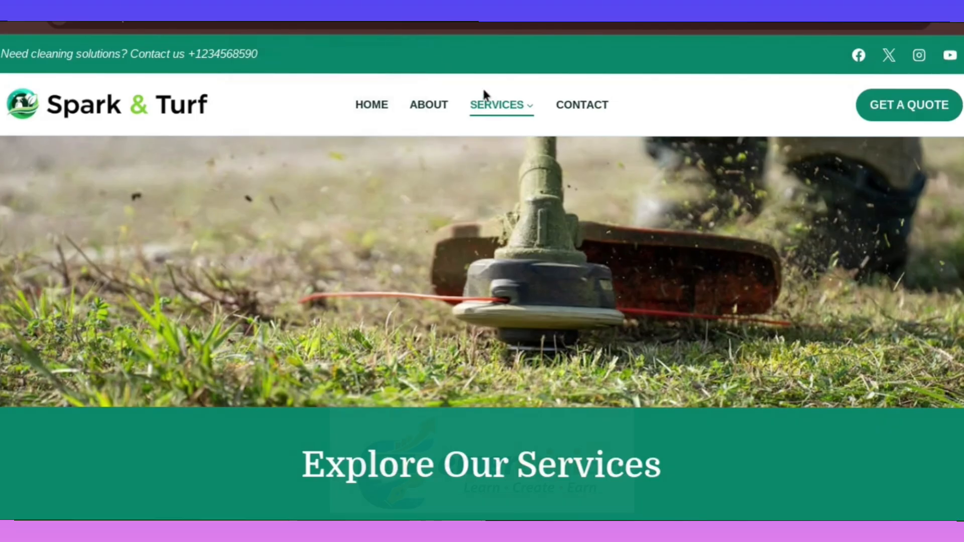
pyautogui.moveTo(489, 103)
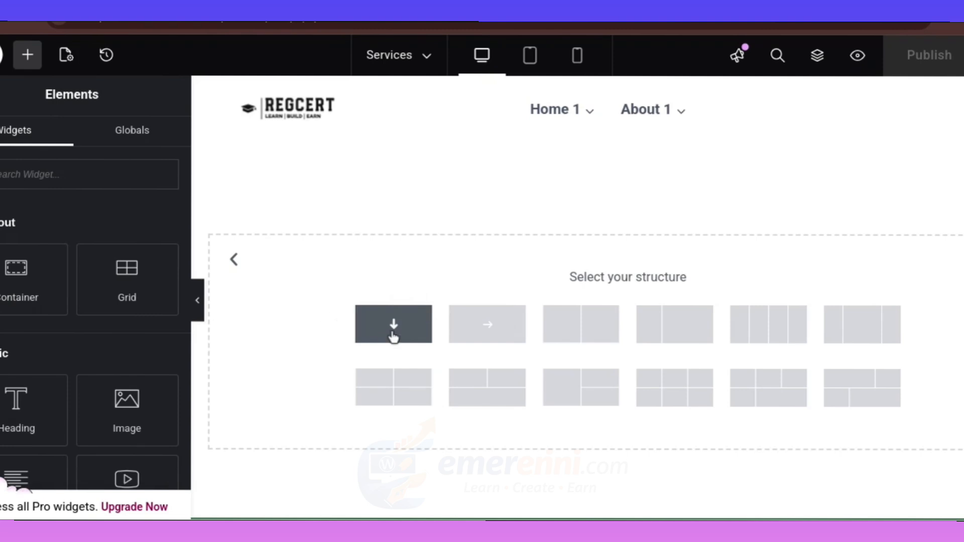
pyautogui.click(394, 331)
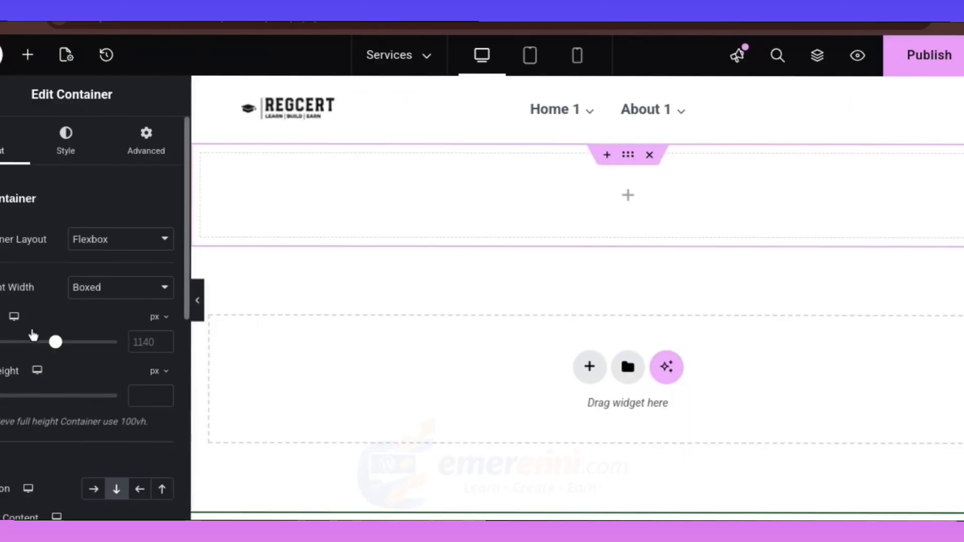
# Set the container's minimum height to 248 px and publish the Services page
pyautogui.scroll(-1, 76, 404)
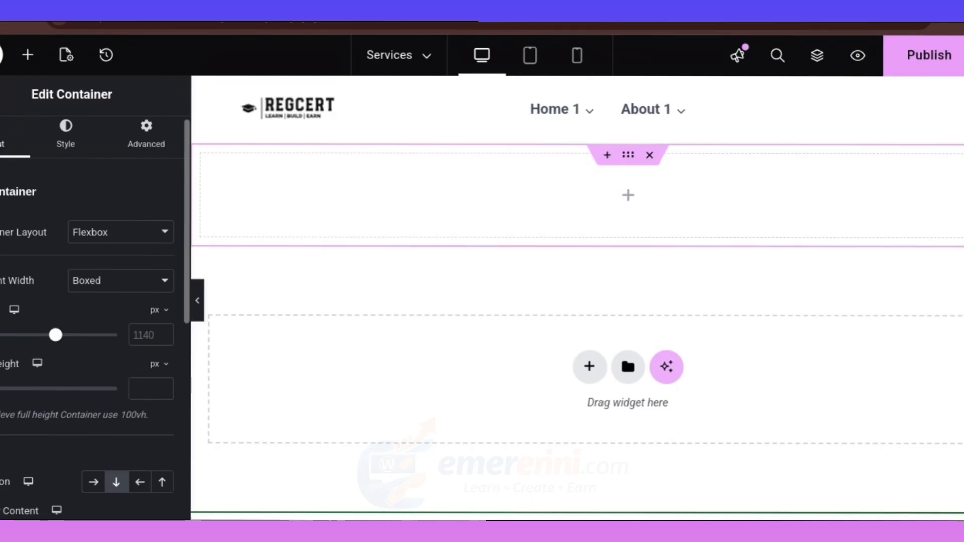
pyautogui.moveTo(0, 389); pyautogui.dragTo(1, 391)
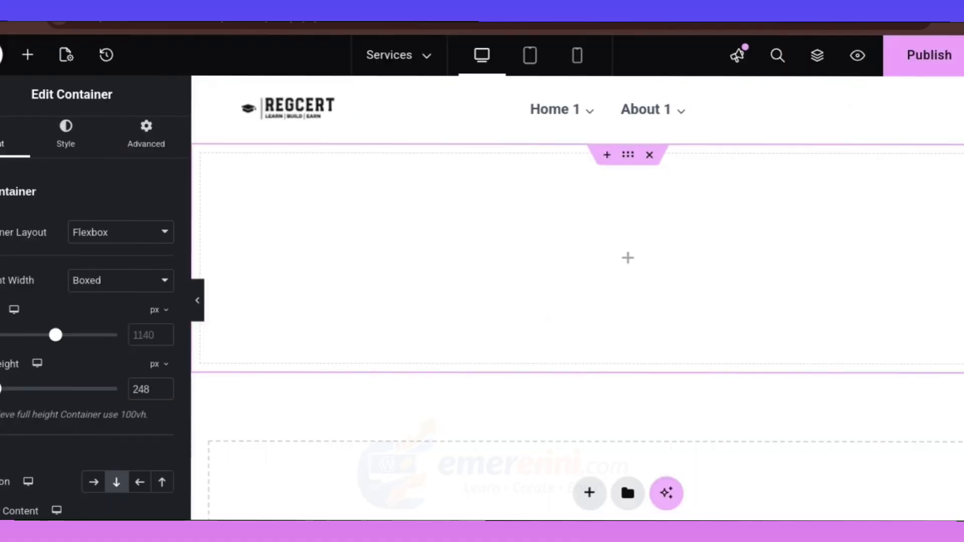
pyautogui.click(933, 59)
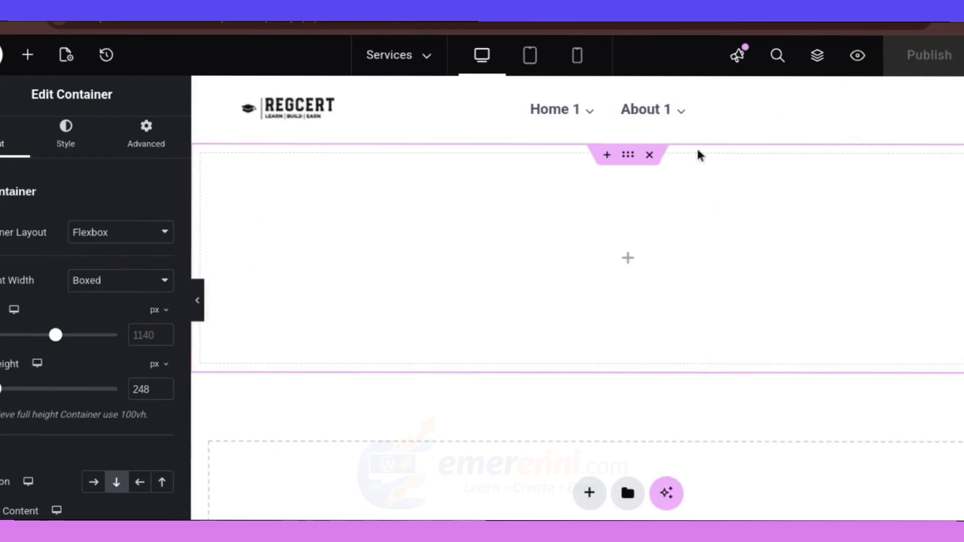
# Set the container's normal background type to Classic
pyautogui.scroll(-1, 150, 452)
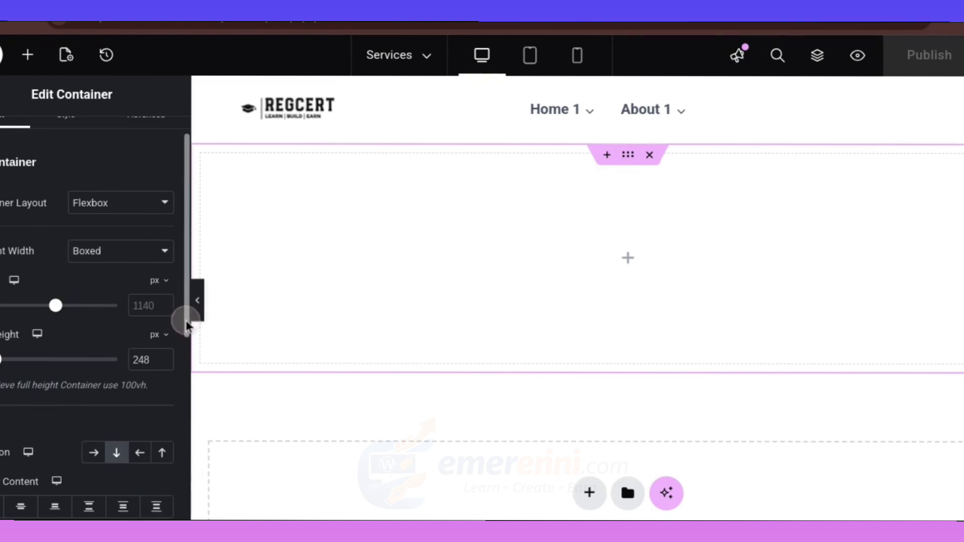
pyautogui.moveTo(185, 324); pyautogui.dragTo(211, 259)
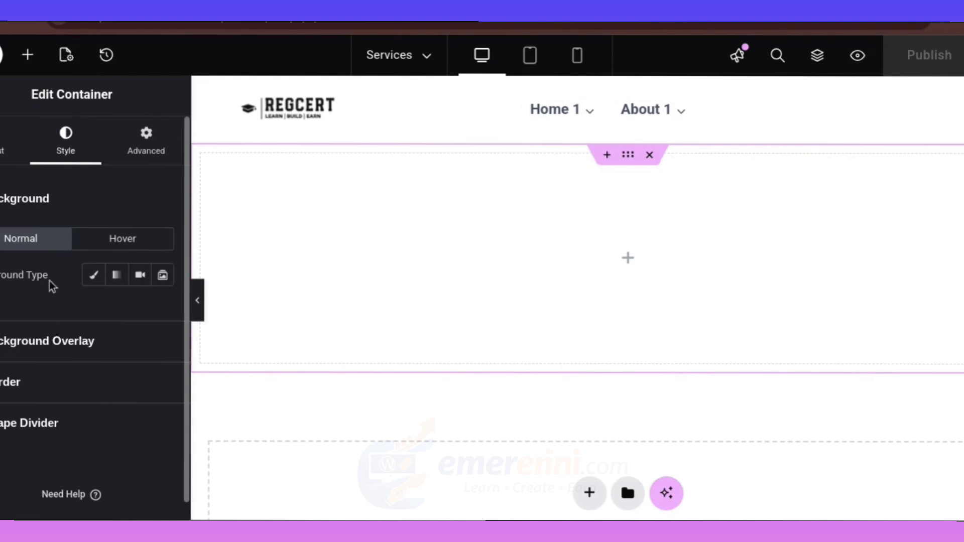
pyautogui.click(94, 275)
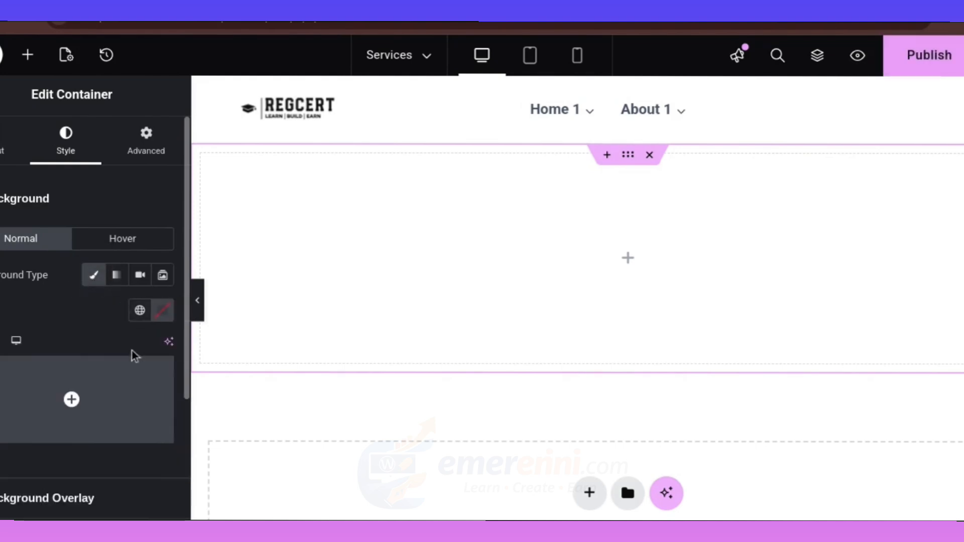
pyautogui.moveTo(125, 408)
pyautogui.scroll(-1, 125, 409)
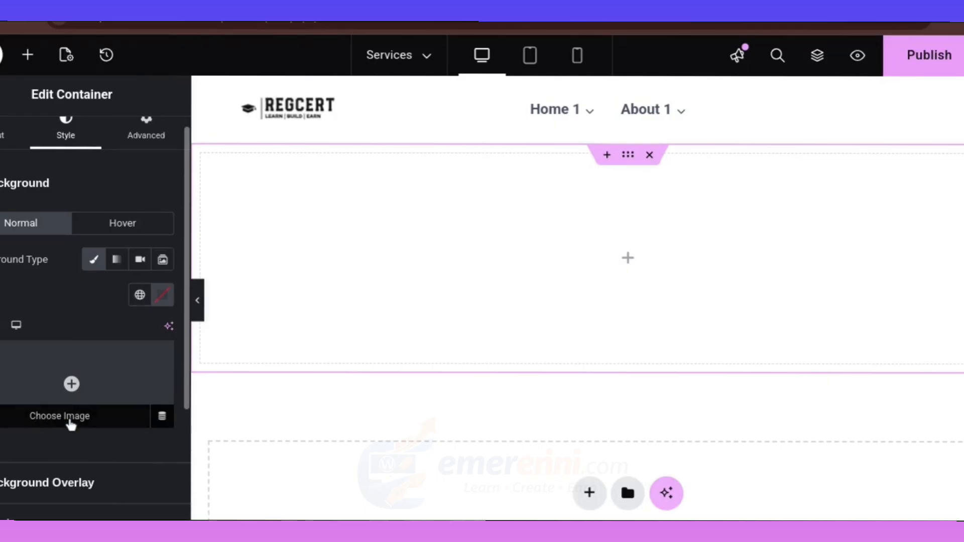
# Browse the media library for the container's background image and select the geometric estate construction JPEG
pyautogui.click(92, 420)
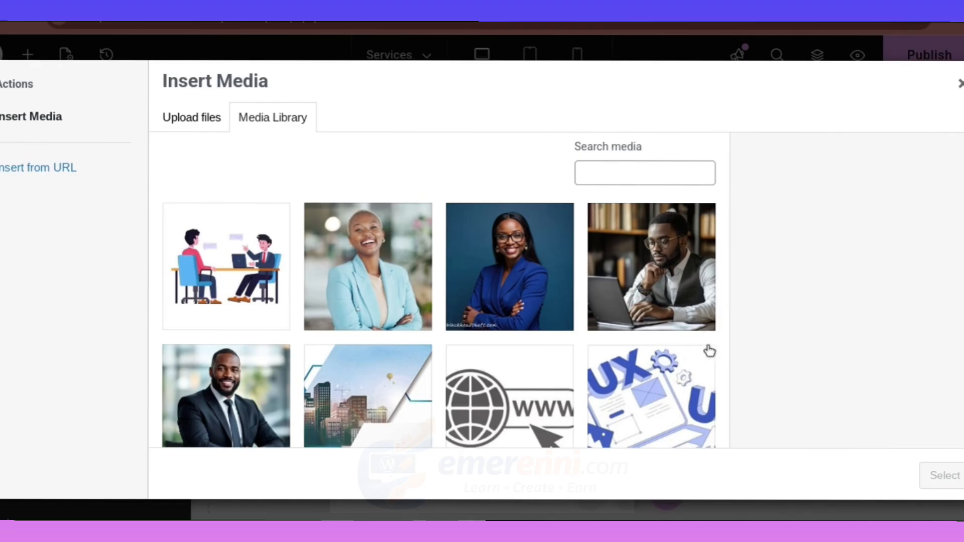
pyautogui.scroll(-1, 708, 347)
pyautogui.moveTo(723, 276); pyautogui.dragTo(767, 230)
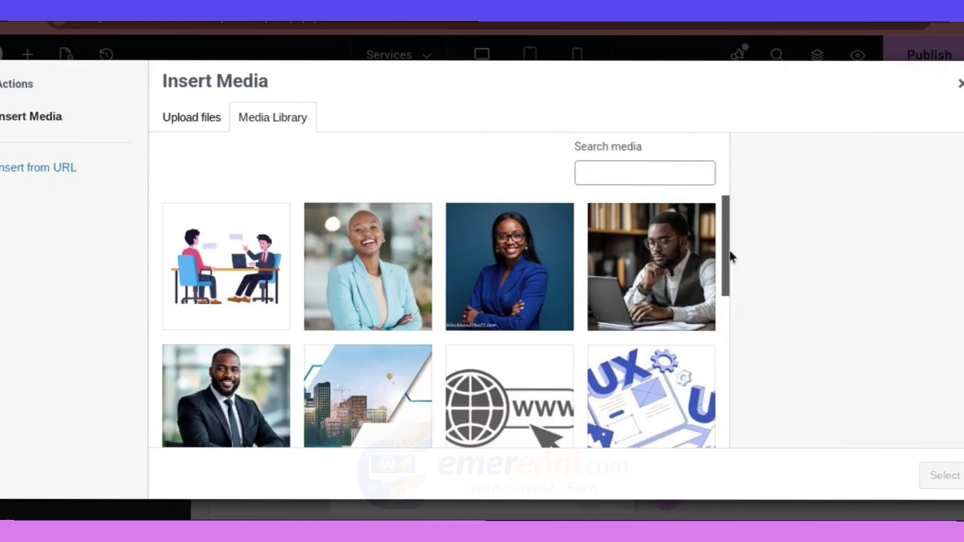
pyautogui.moveTo(731, 254)
pyautogui.mouseDown()
pyautogui.moveTo(697, 394)
pyautogui.moveTo(743, 258)
pyautogui.mouseUp()
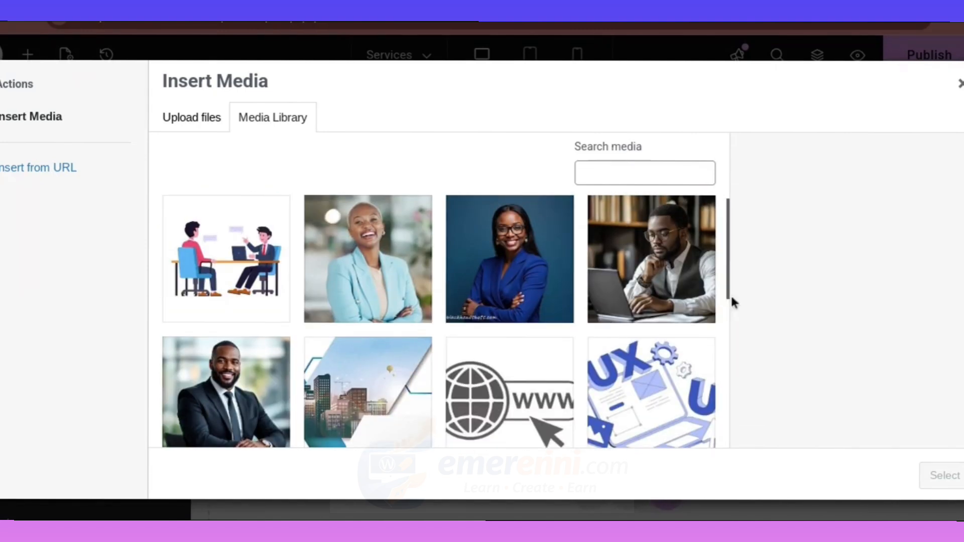
pyautogui.click(349, 374)
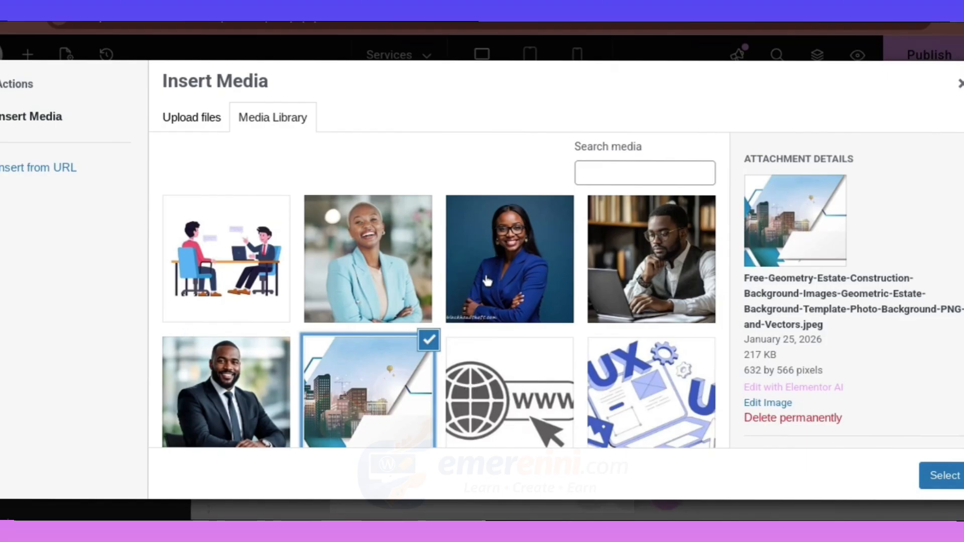
pyautogui.click(192, 123)
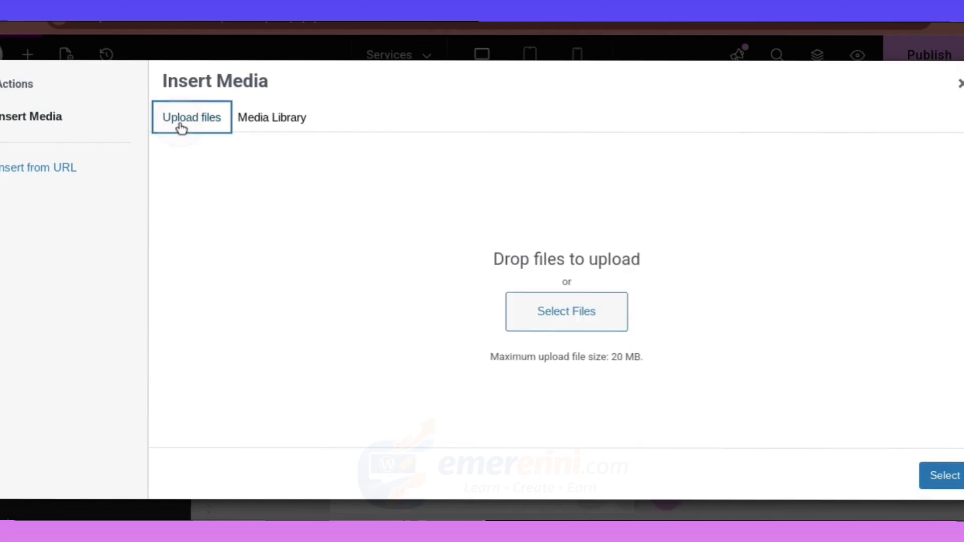
pyautogui.click(567, 320)
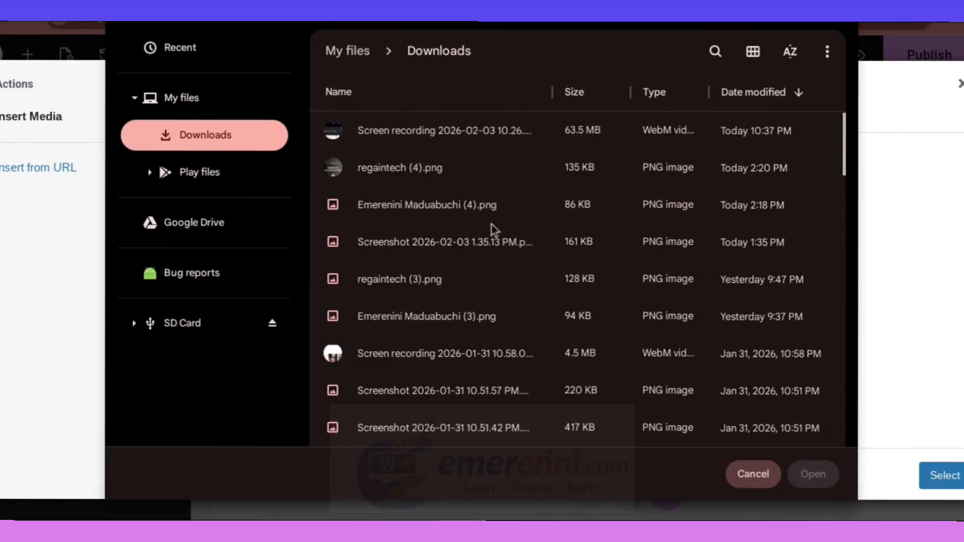
pyautogui.scroll(-2, 507, 352)
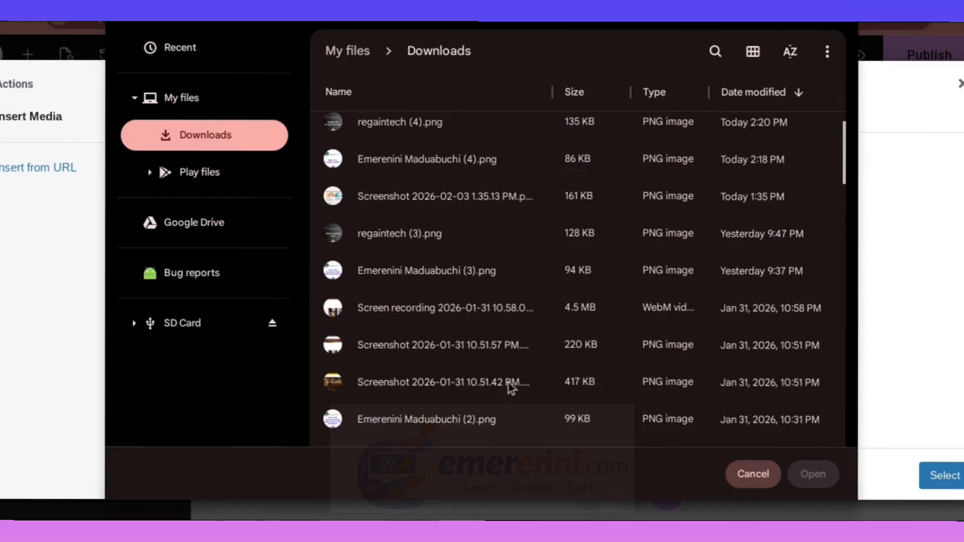
pyautogui.scroll(-1, 588, 382)
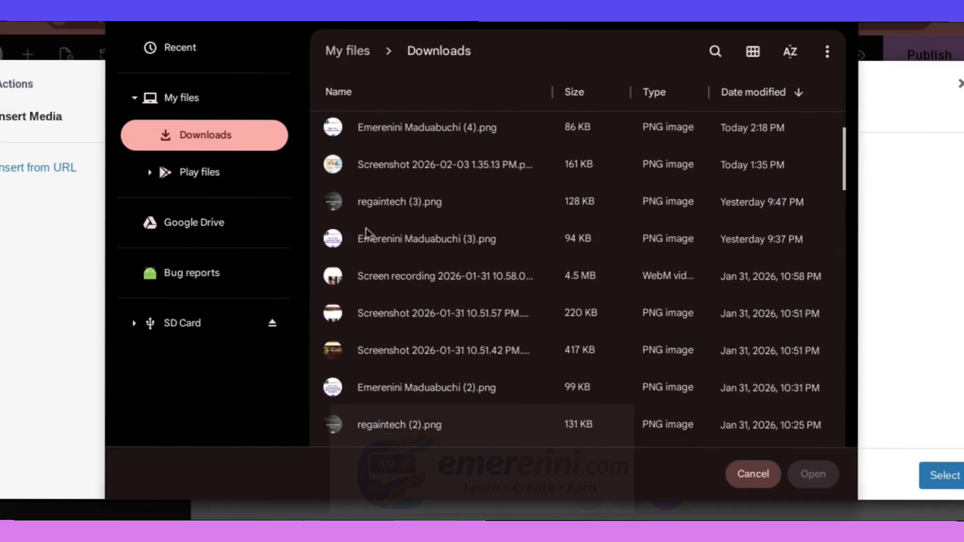
pyautogui.click(429, 237)
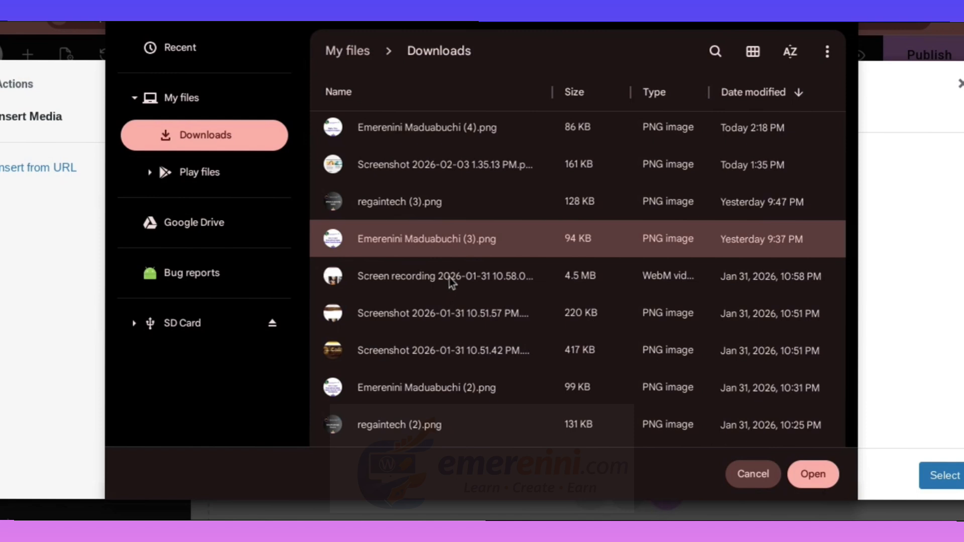
pyautogui.click(752, 474)
pyautogui.click(286, 123)
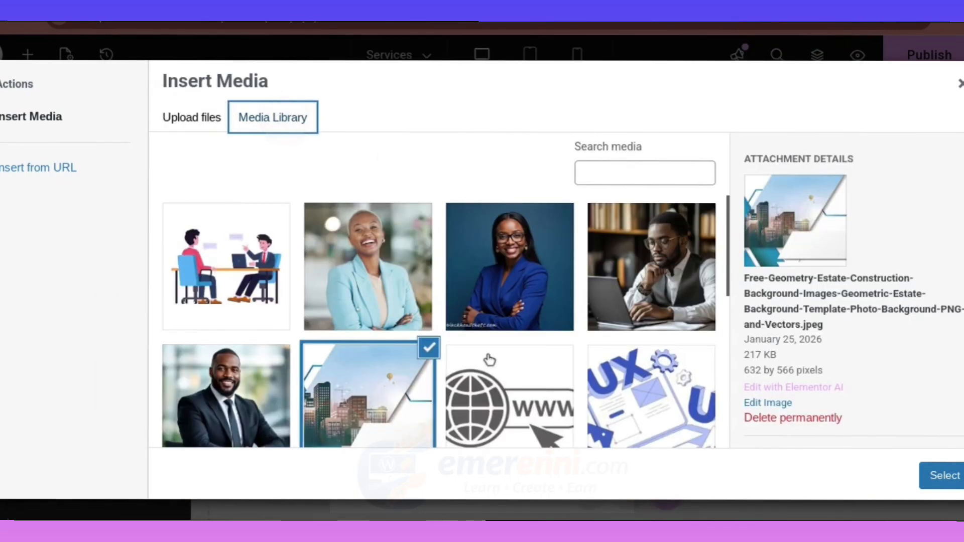
# Insert the geometric estate construction JPEG from the media library as the container's background image
pyautogui.scroll(-2, 321, 386)
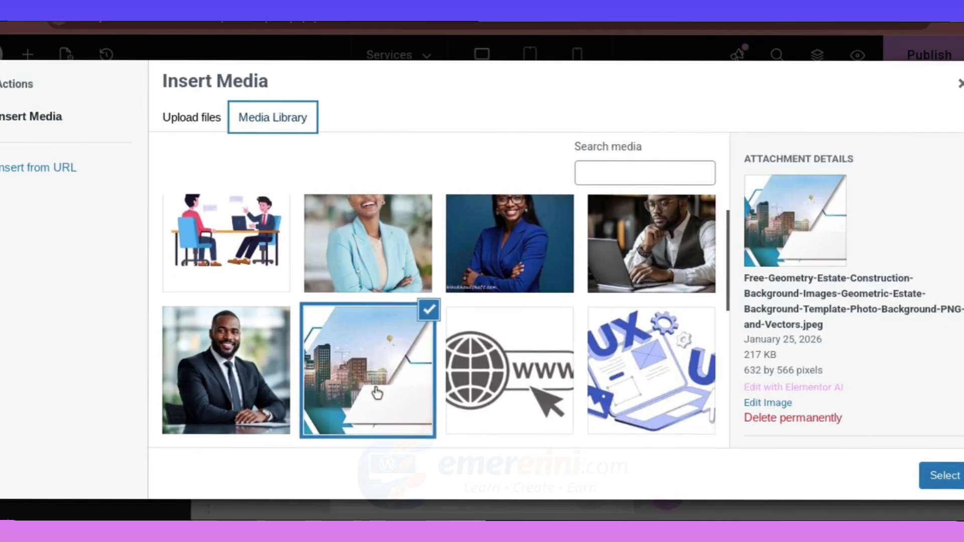
pyautogui.click(476, 355)
pyautogui.click(360, 357)
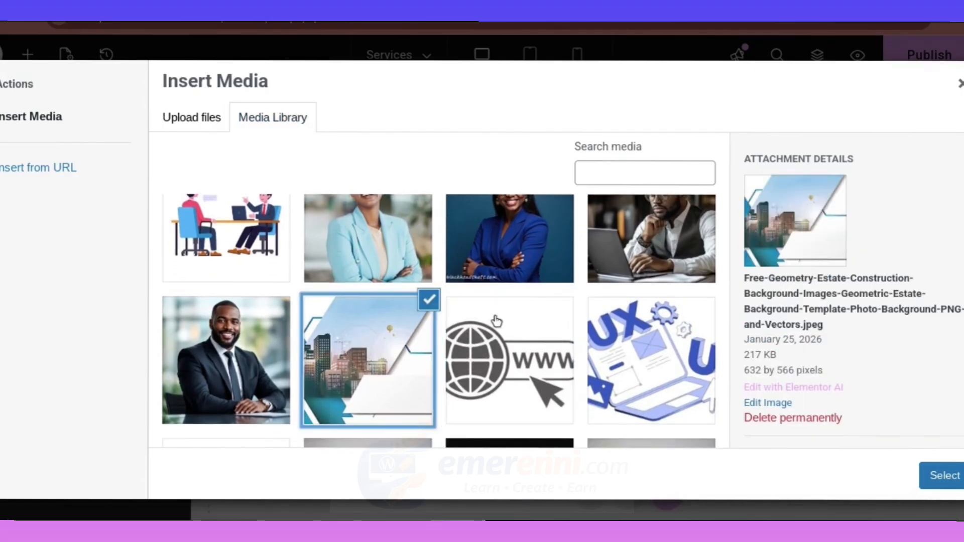
pyautogui.click(942, 477)
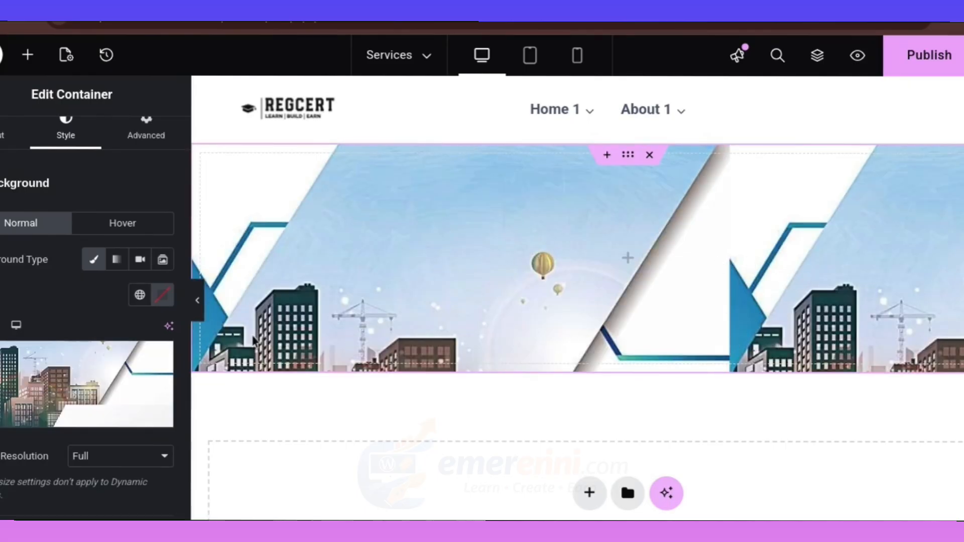
# Try the Cover and Contain display sizes for the container's background image, and set the display size to Auto
pyautogui.scroll(-1, 59, 465)
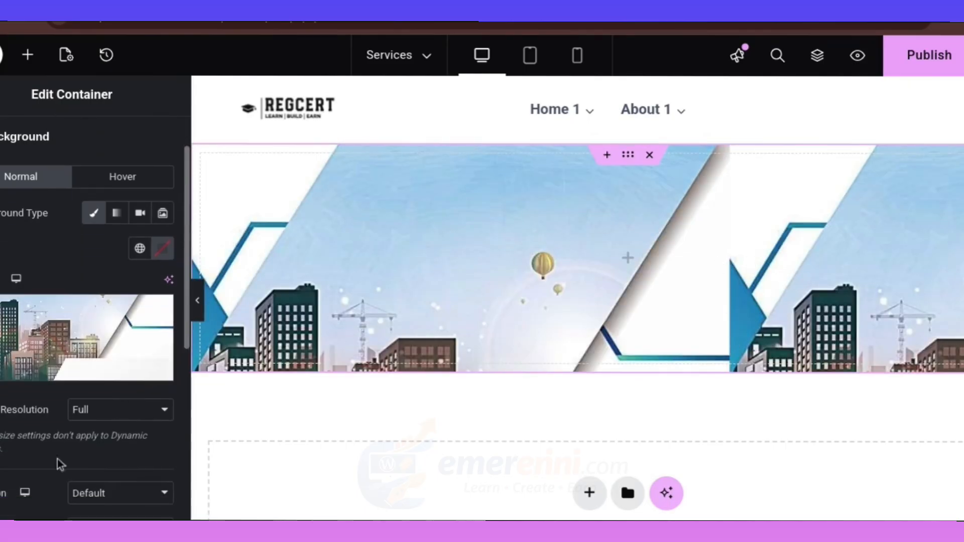
pyautogui.click(187, 348)
pyautogui.scroll(-5, 129, 386)
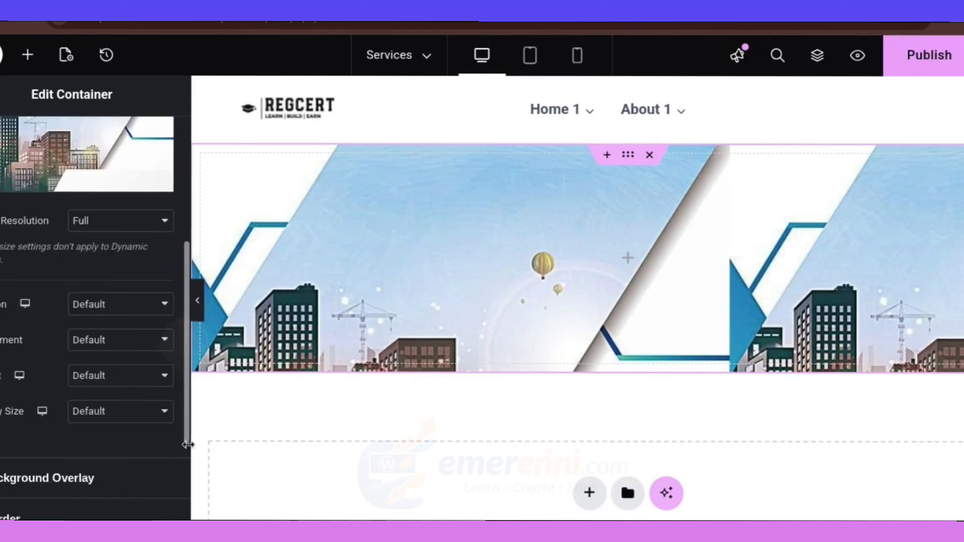
pyautogui.click(134, 378)
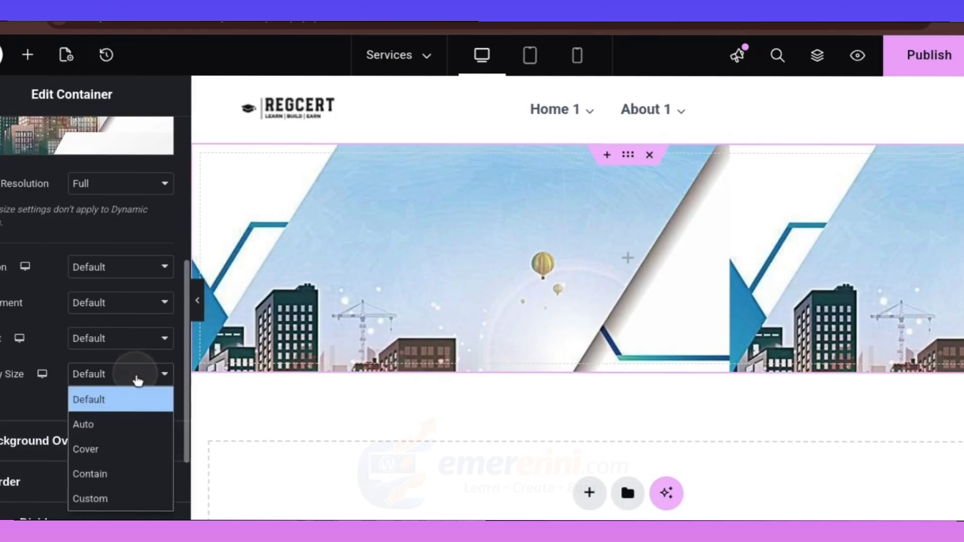
pyautogui.click(120, 448)
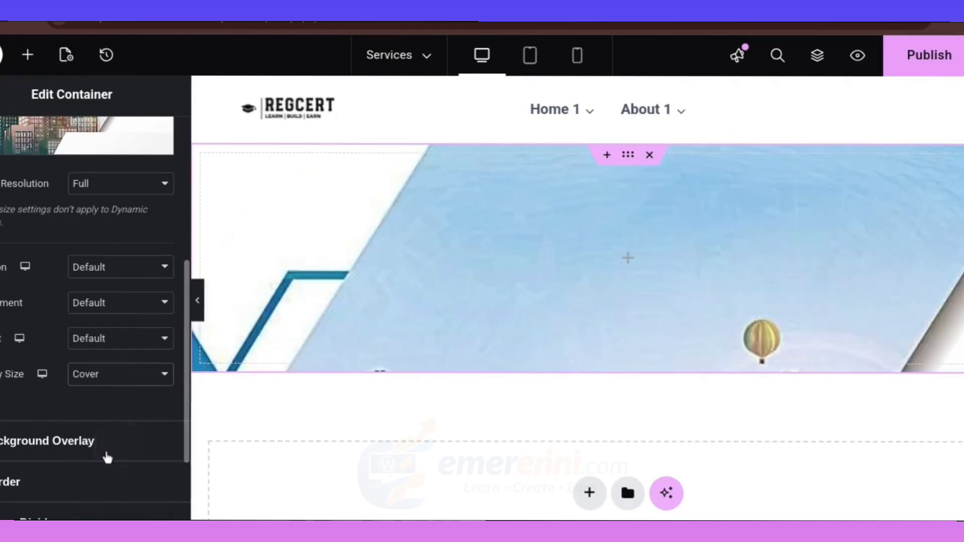
pyautogui.click(145, 377)
pyautogui.click(141, 476)
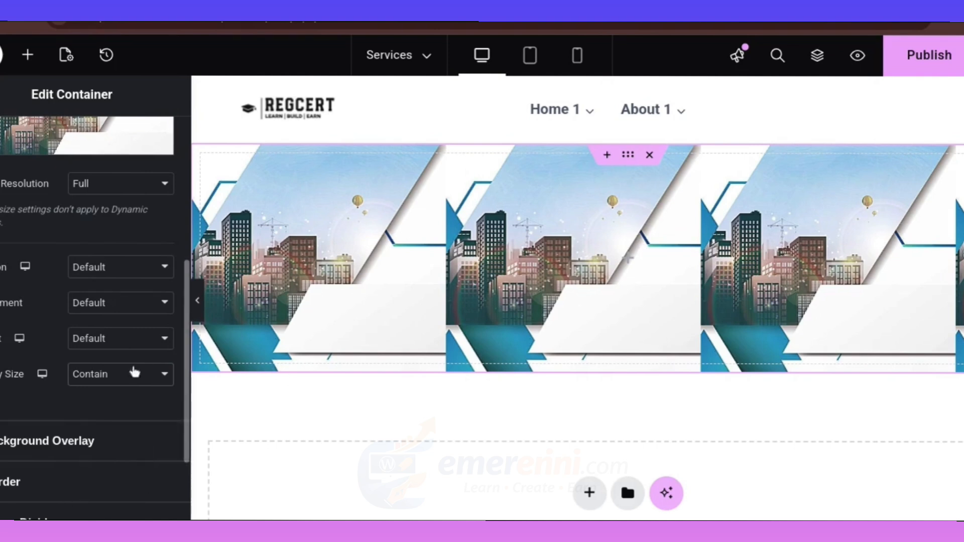
pyautogui.click(148, 389)
pyautogui.click(135, 426)
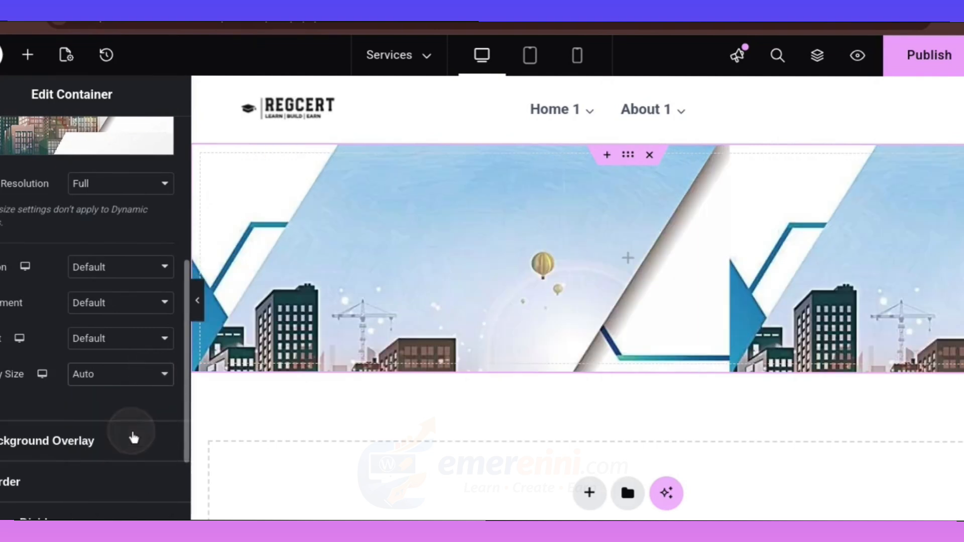
# Try the Center Right and Bottom Center positions for the background image, settle on Center Center and publish the page
pyautogui.click(143, 267)
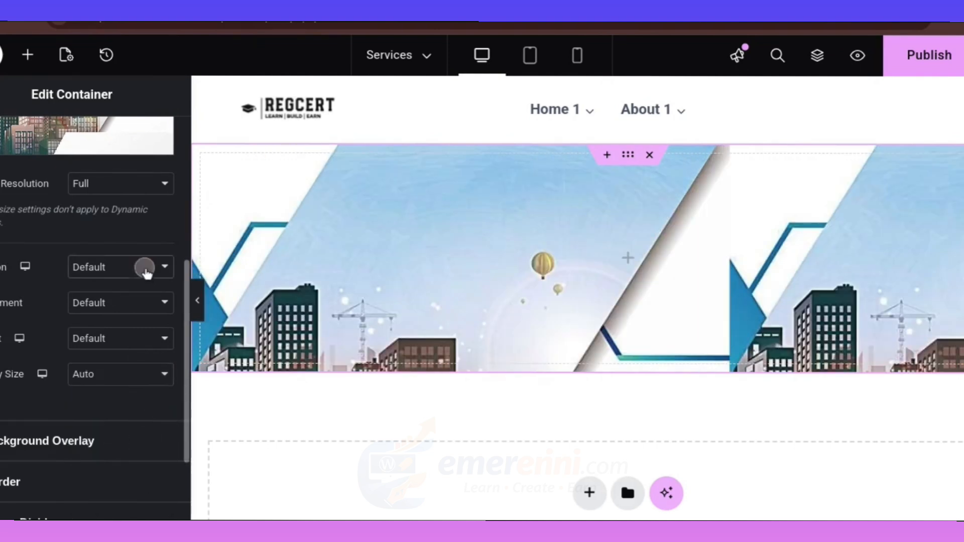
pyautogui.click(135, 68)
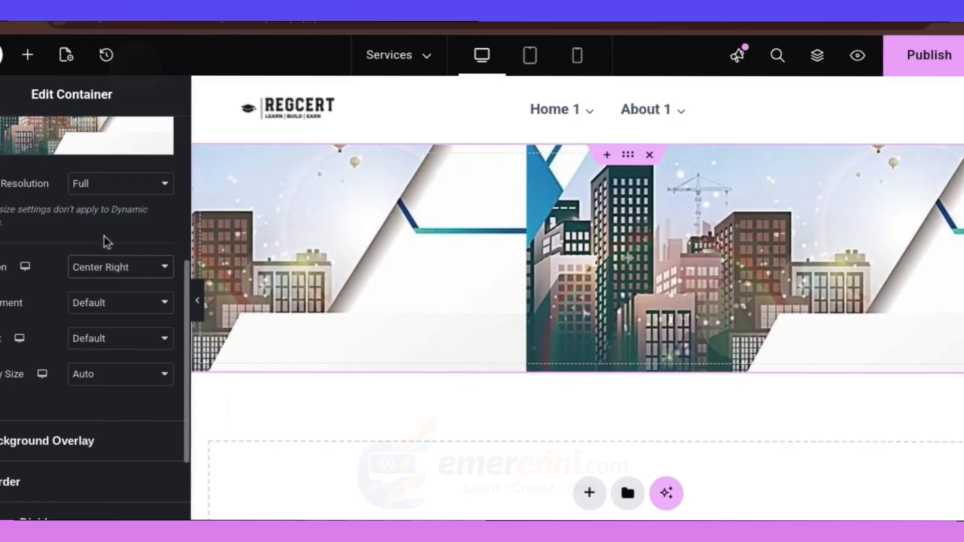
pyautogui.click(129, 267)
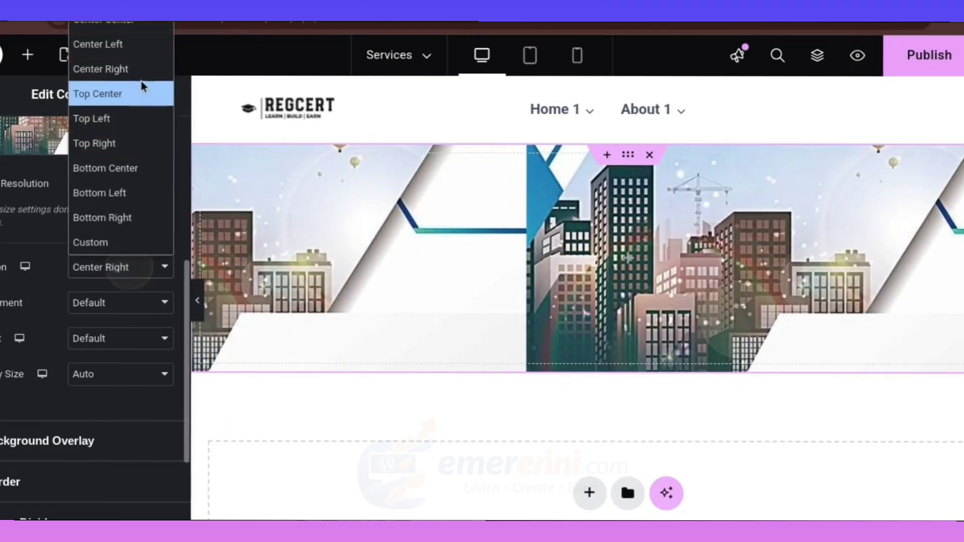
pyautogui.click(131, 24)
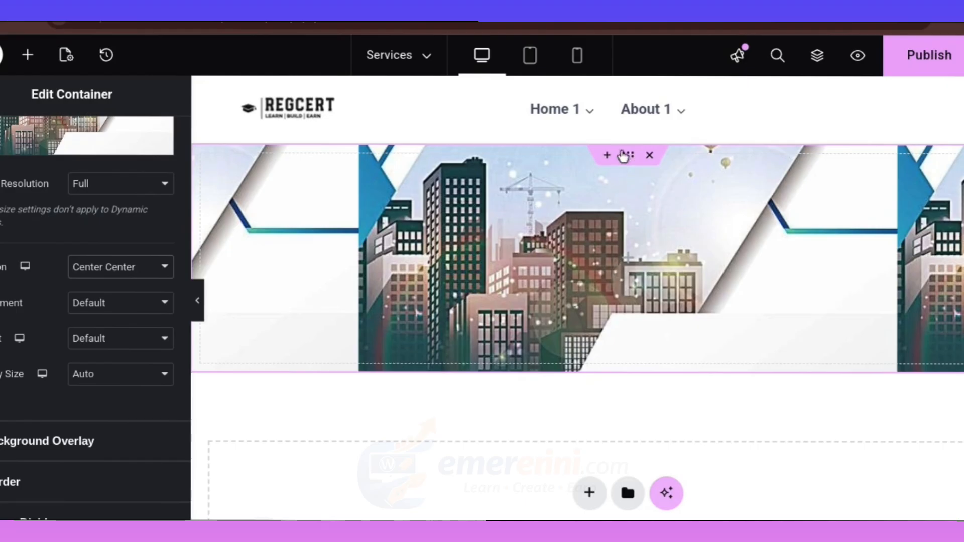
pyautogui.click(145, 273)
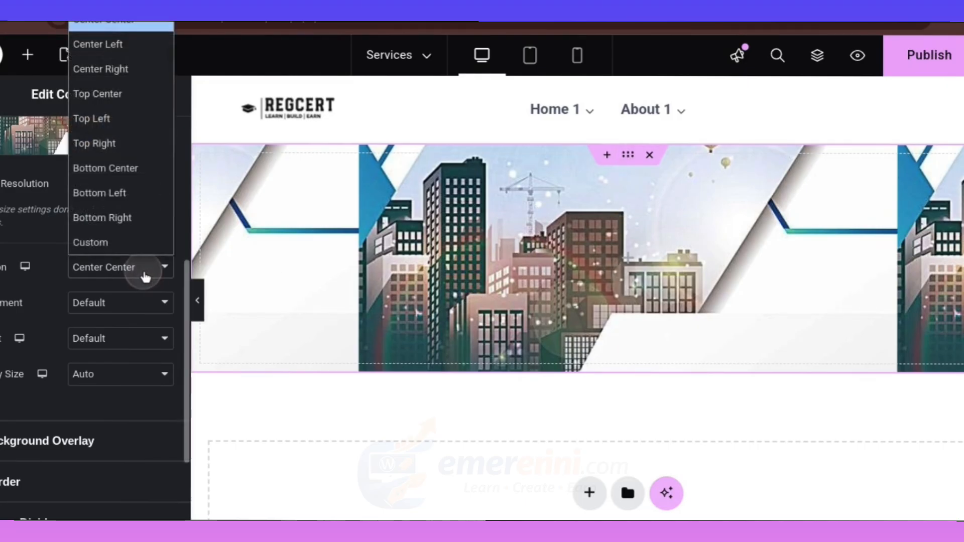
pyautogui.click(122, 170)
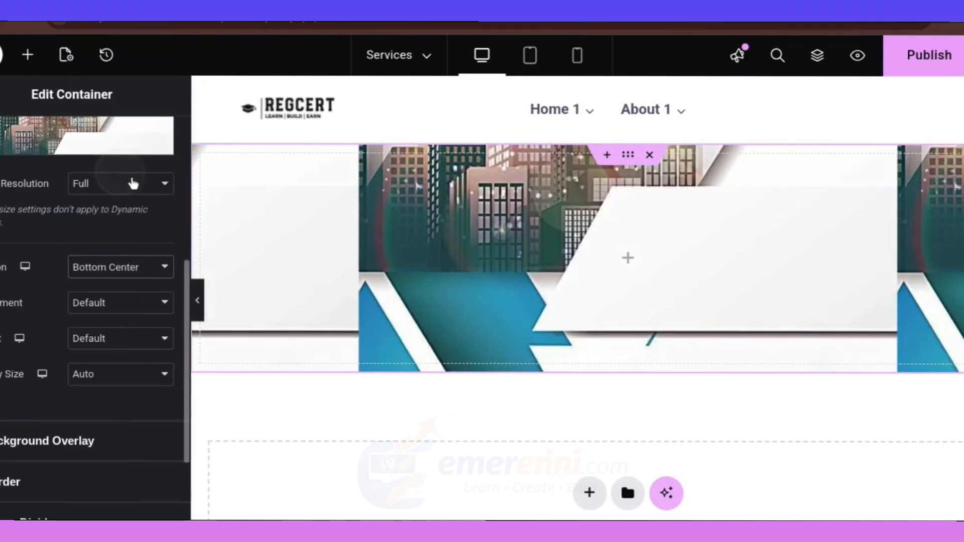
pyautogui.click(103, 274)
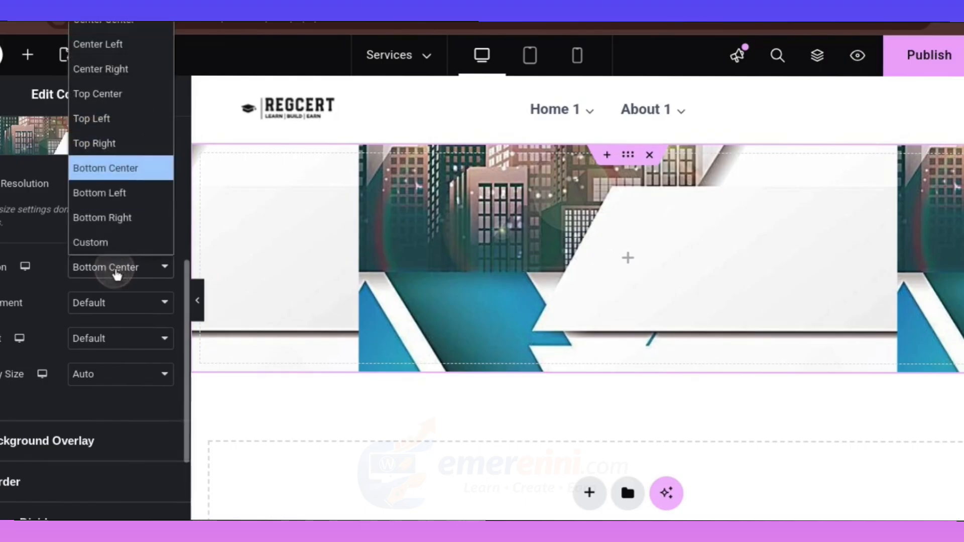
pyautogui.click(129, 24)
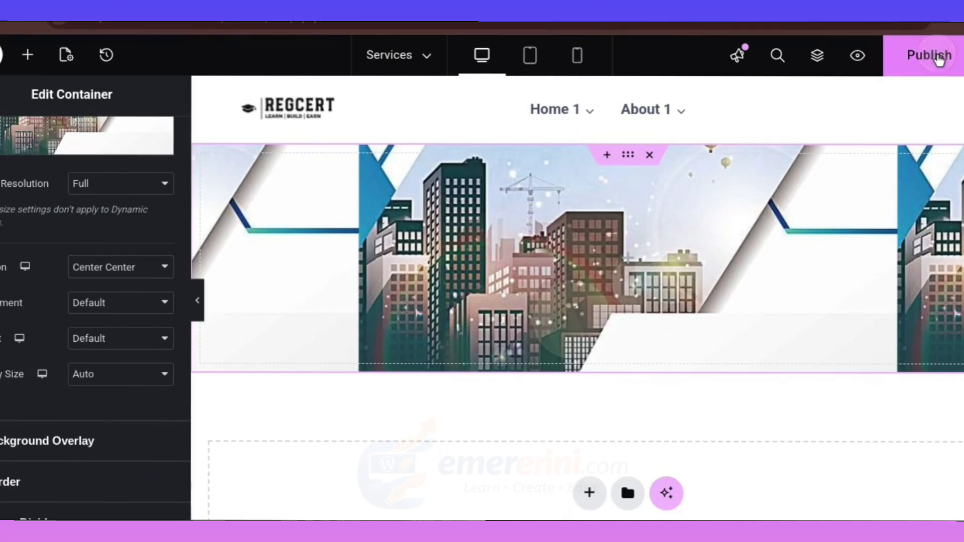
pyautogui.click(922, 54)
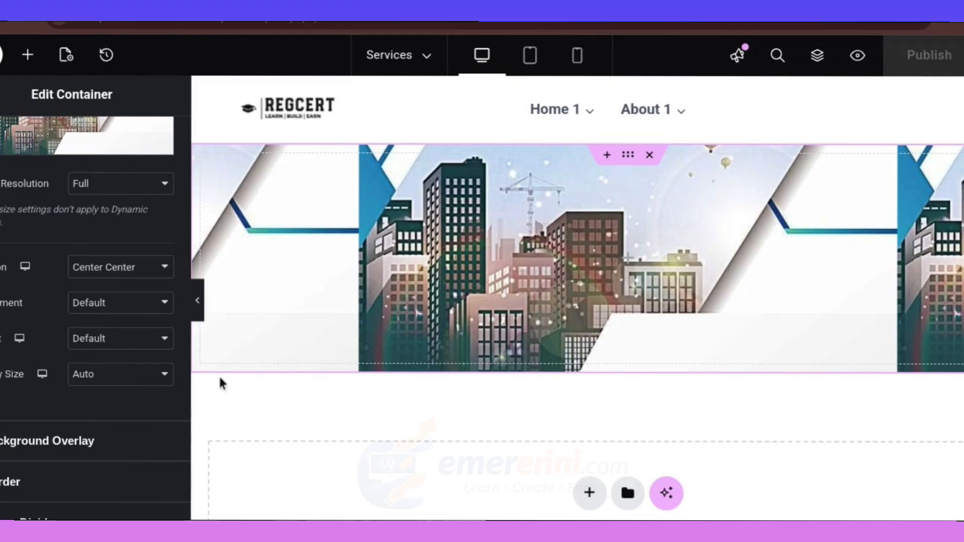
# Set the container's normal background overlay type to Classic
pyautogui.scroll(-1, 76, 452)
pyautogui.click(65, 431)
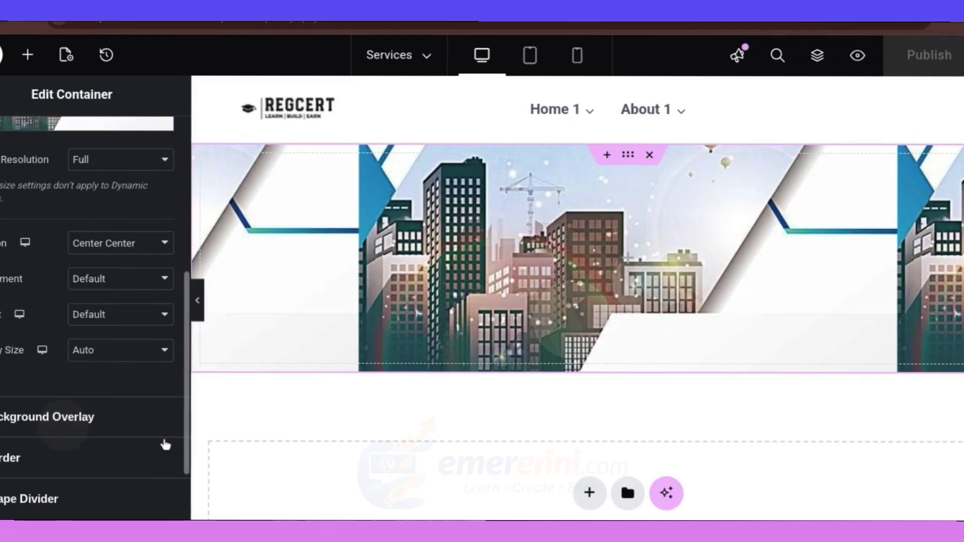
pyautogui.click(80, 416)
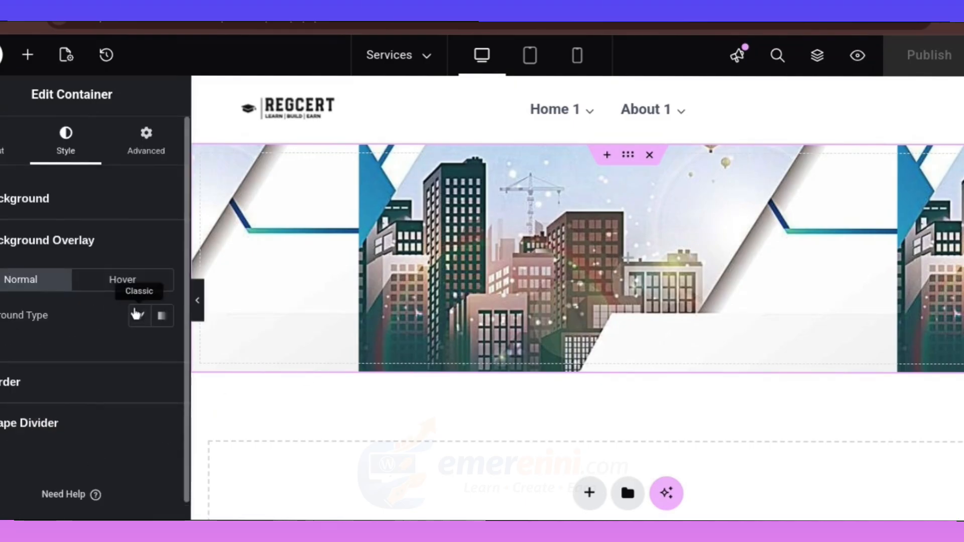
pyautogui.click(139, 317)
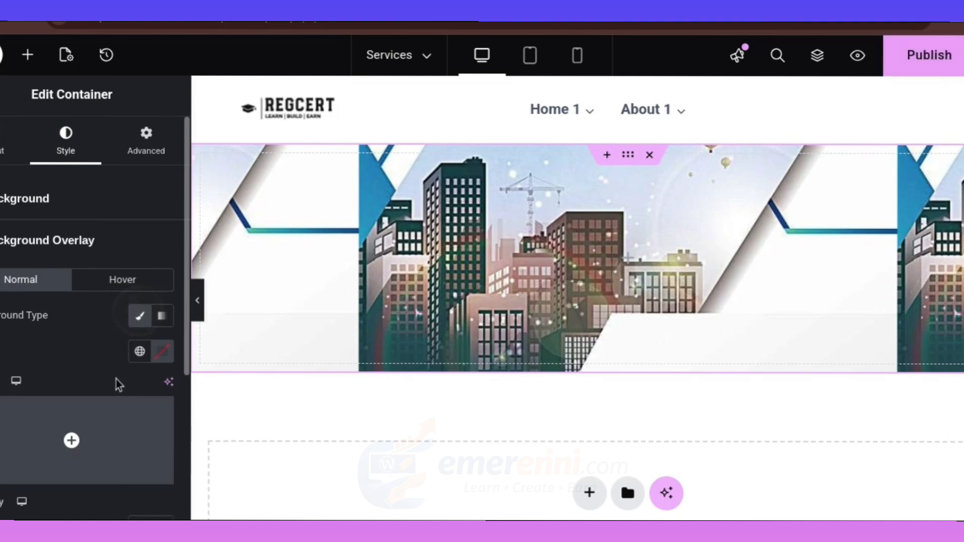
# Apply the global Strong Text colour (#2D3748) to the container's background overlay
pyautogui.scroll(-1, 146, 399)
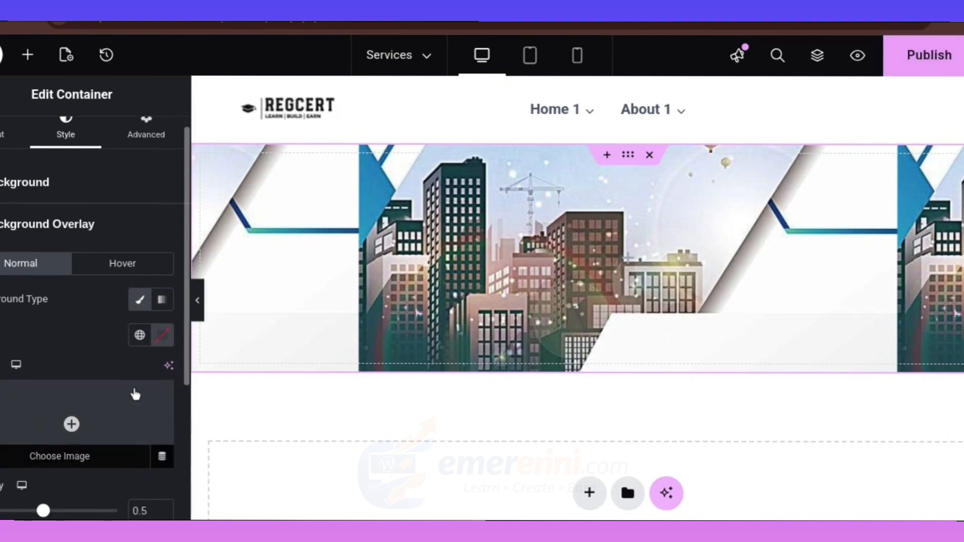
pyautogui.click(140, 335)
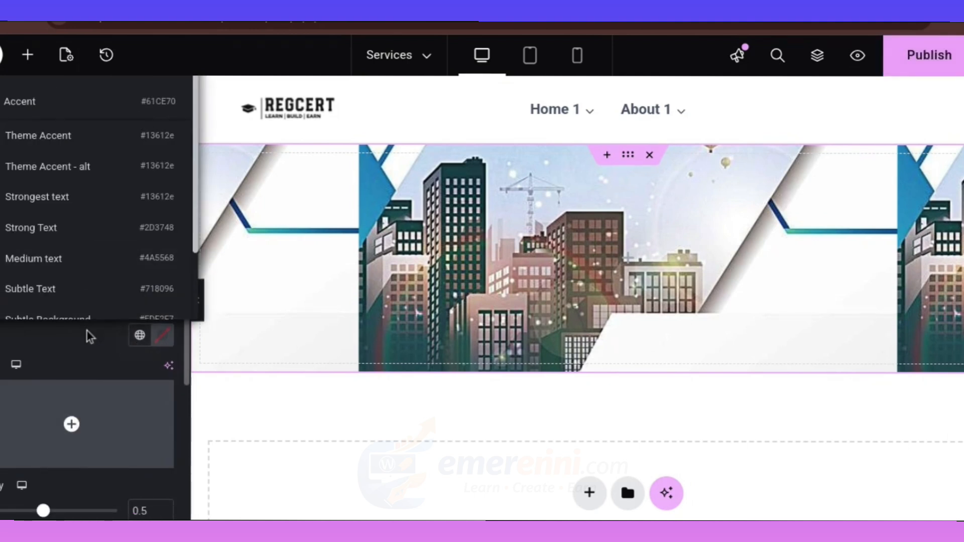
pyautogui.scroll(-1, 86, 333)
pyautogui.scroll(-2, 162, 302)
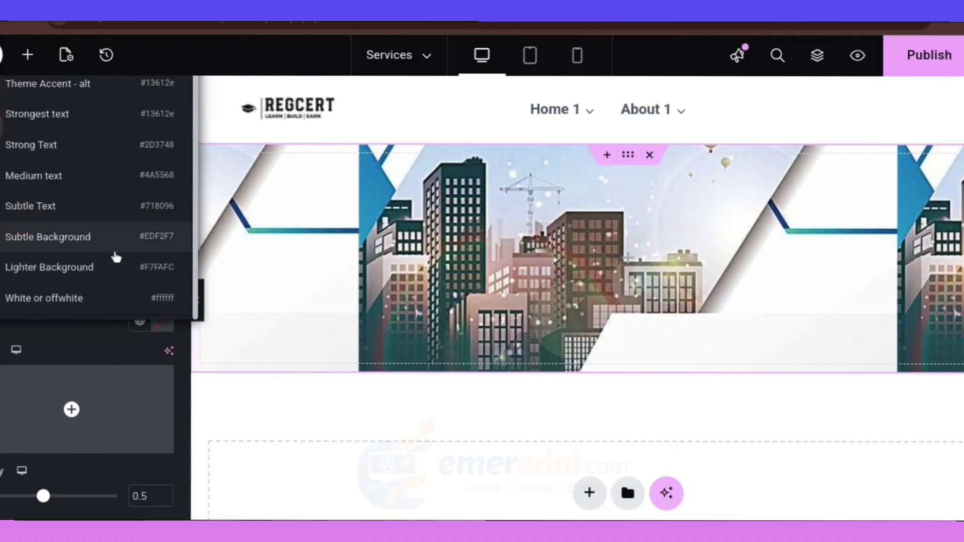
pyautogui.scroll(2, 116, 256)
pyautogui.click(111, 230)
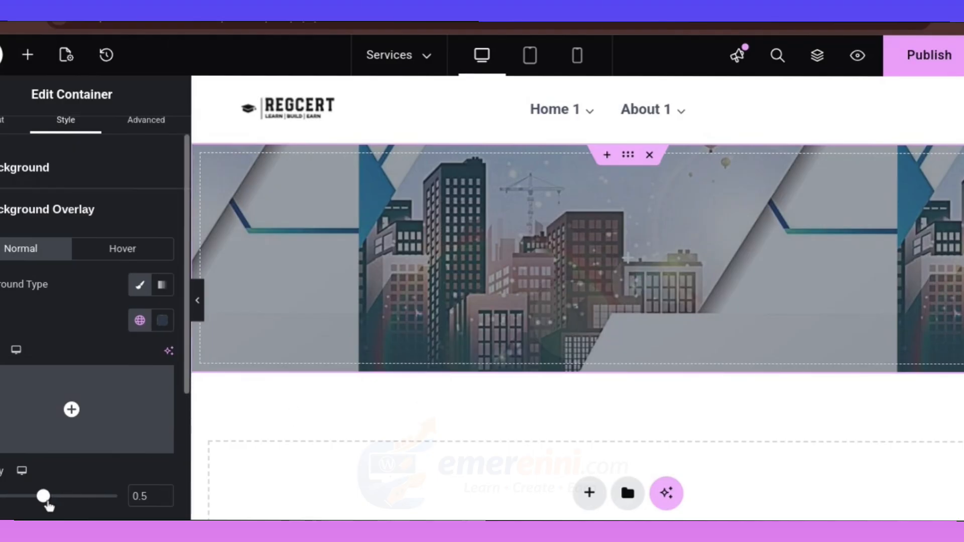
# Set the background overlay's opacity to 0.83 and its colour to 000000, then shift the colour slightly to #010101
pyautogui.moveTo(45, 504); pyautogui.dragTo(94, 502)
pyautogui.click(169, 323)
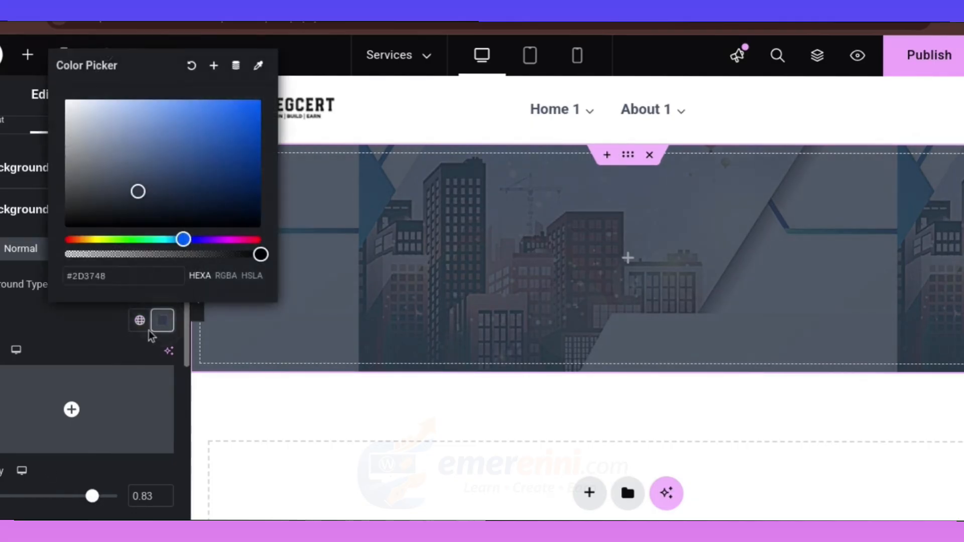
pyautogui.click(95, 276)
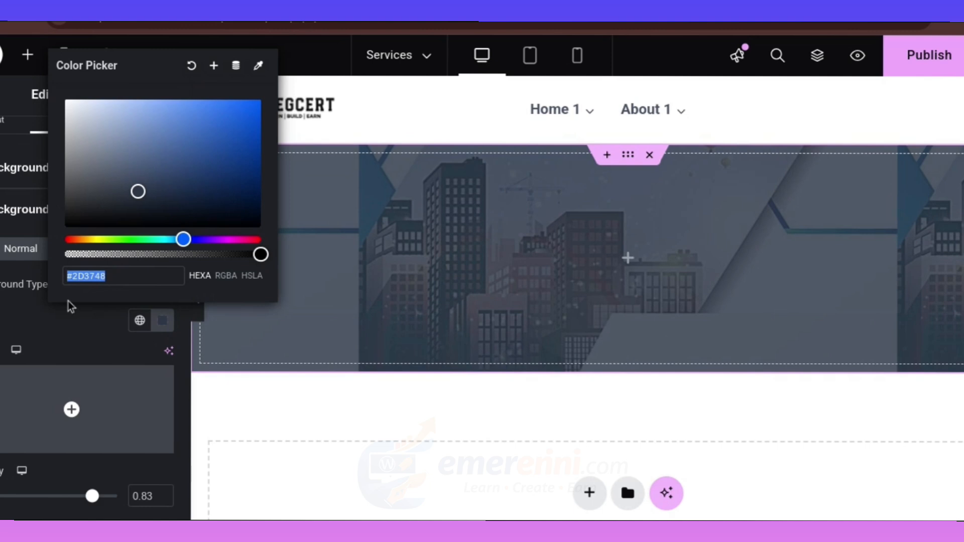
pyautogui.write('000000')
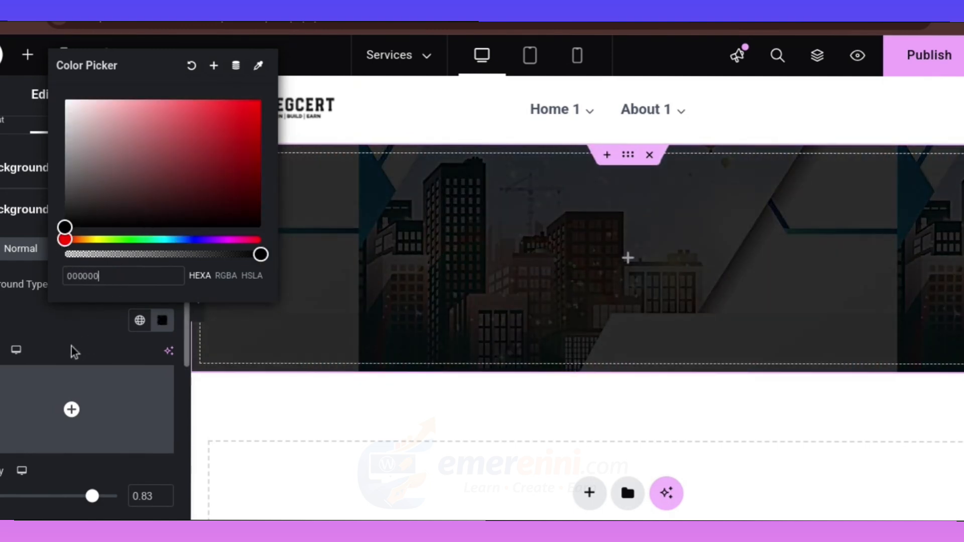
pyautogui.moveTo(65, 226)
pyautogui.mouseDown()
pyautogui.moveTo(75, 214)
pyautogui.moveTo(73, 230)
pyautogui.mouseUp()
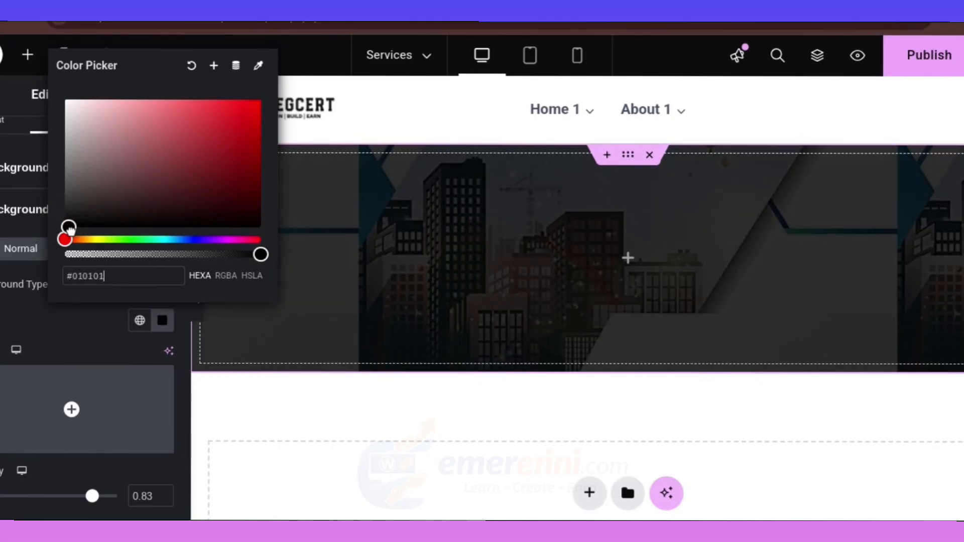
# Set the hero container's background overlay opacity to 0.87 and publish the page
pyautogui.click(106, 503)
pyautogui.moveTo(108, 504); pyautogui.dragTo(102, 505)
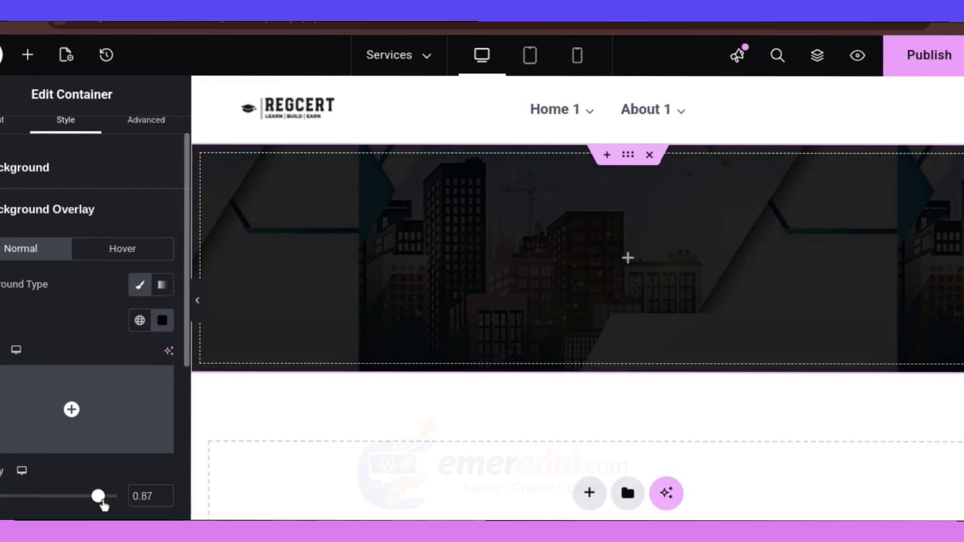
pyautogui.click(955, 59)
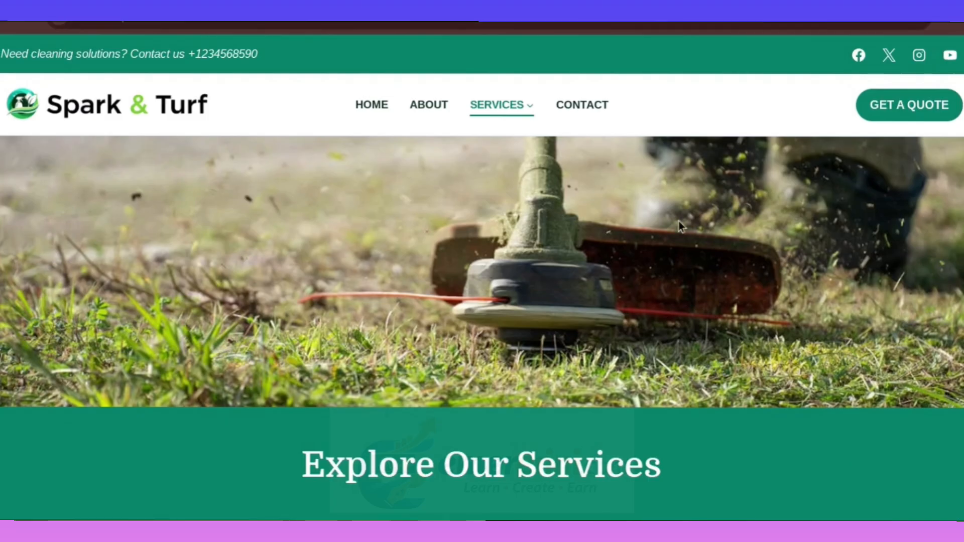
# Check the heading band on the Spark & Turf page and add a single-column container with downward direction below the hero
pyautogui.scroll(-3, 705, 426)
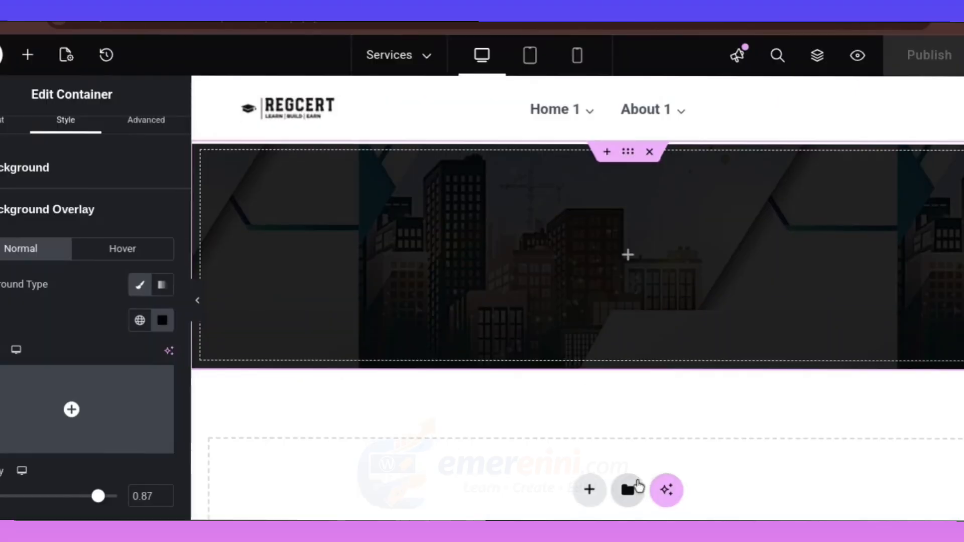
pyautogui.scroll(-2, 617, 466)
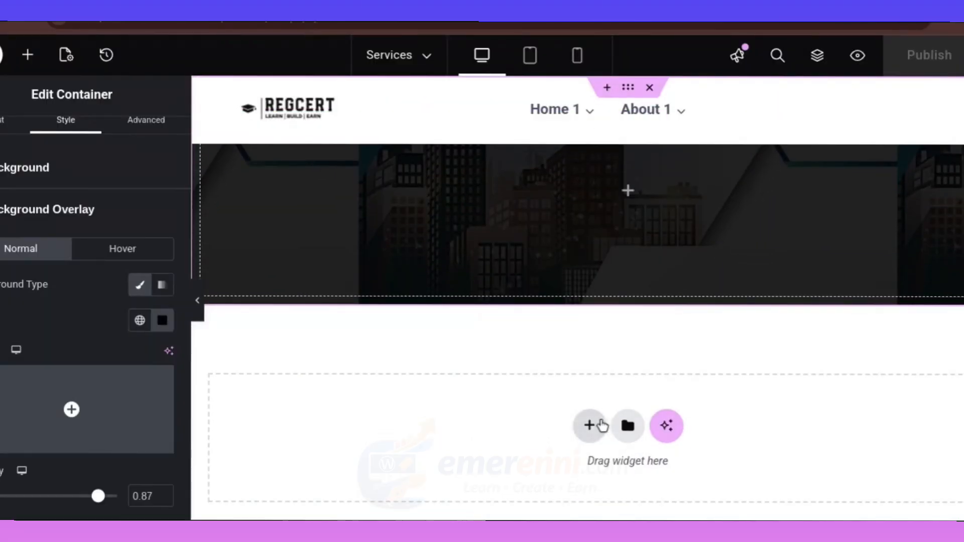
pyautogui.click(590, 426)
pyautogui.click(562, 469)
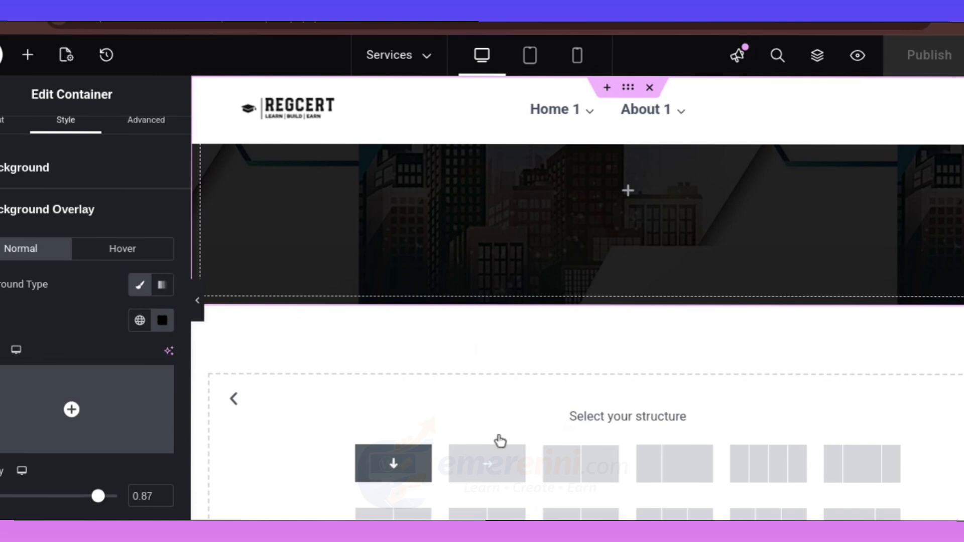
pyautogui.click(377, 447)
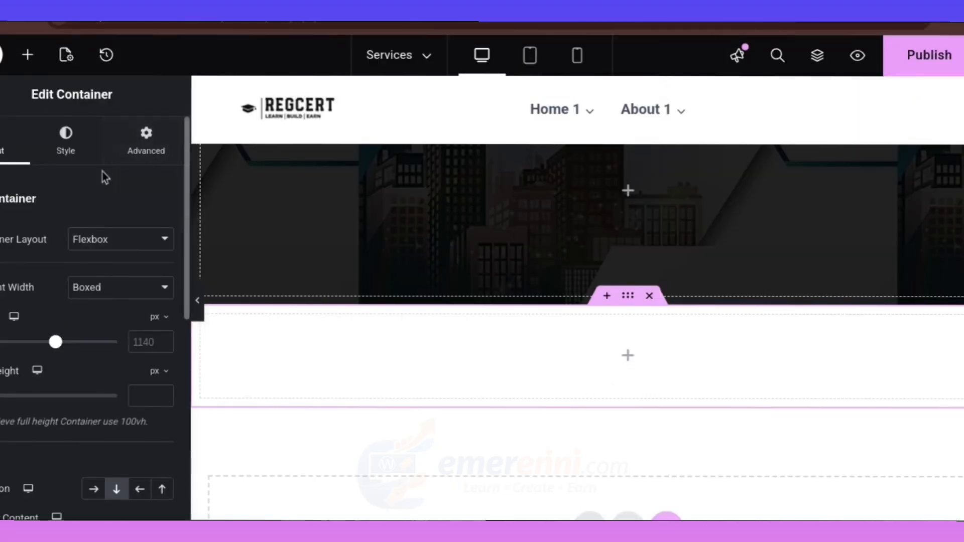
# Give the new container a Classic background in the global Theme Accent - alt colour (#13612e)
pyautogui.click(66, 145)
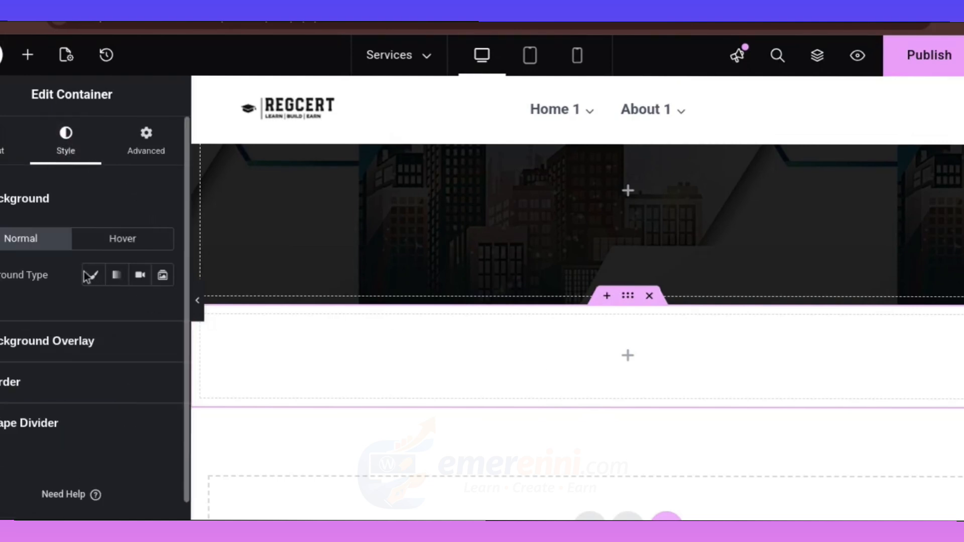
pyautogui.click(97, 280)
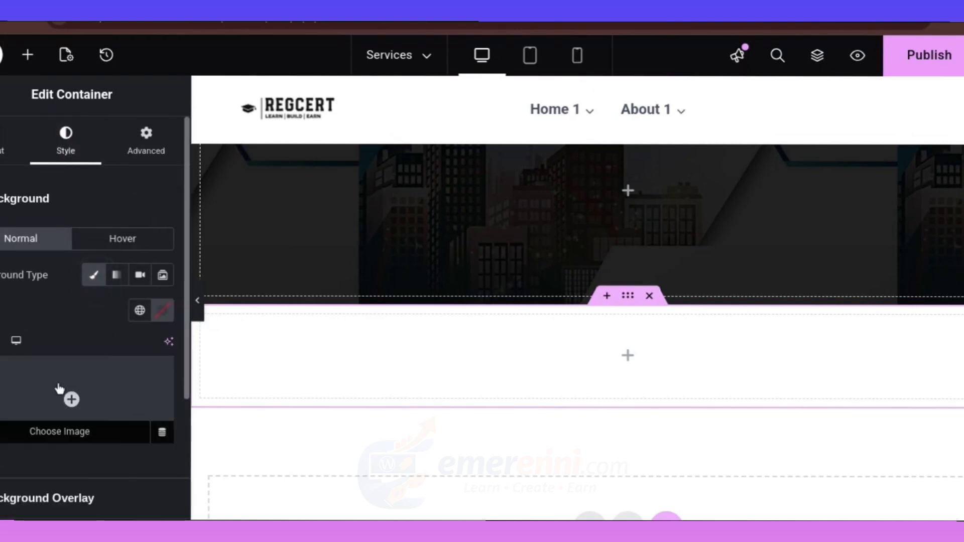
pyautogui.moveTo(84, 420)
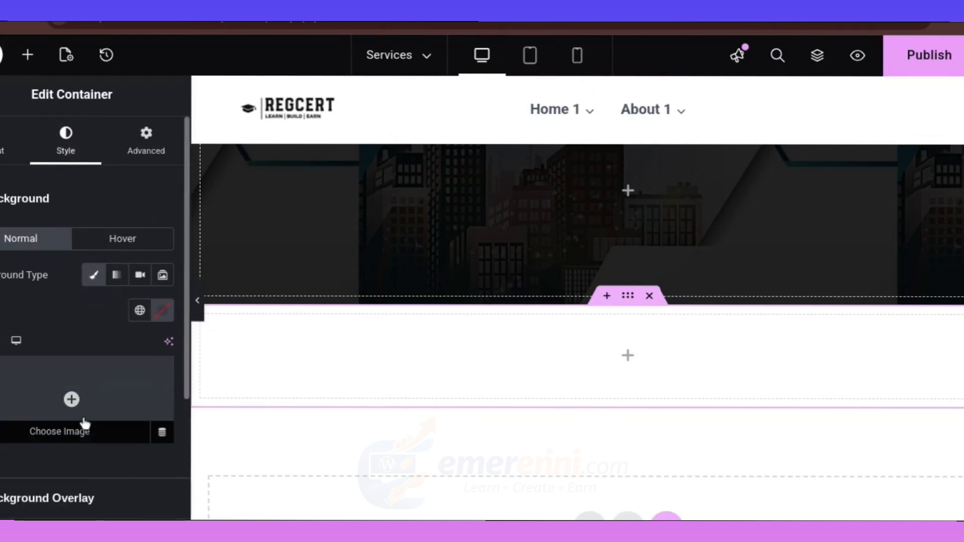
pyautogui.click(140, 312)
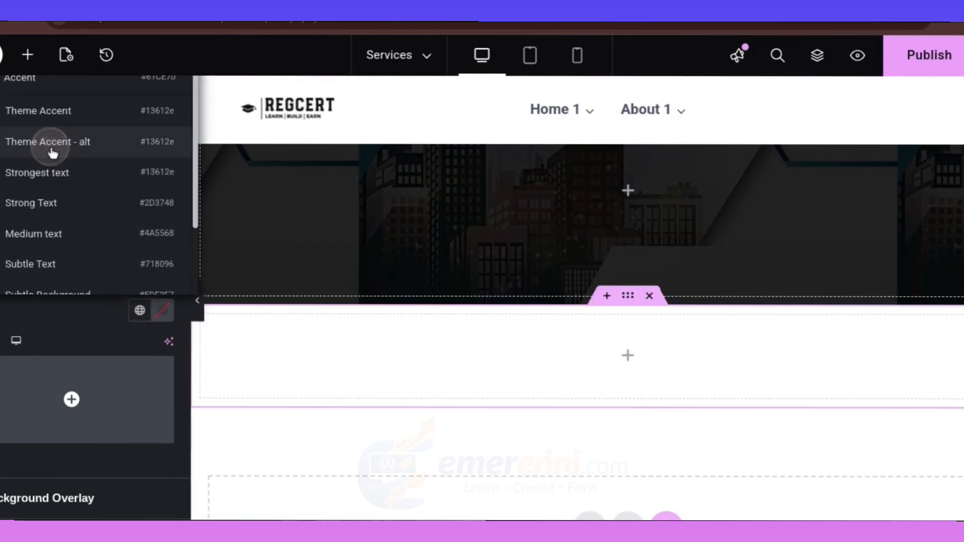
pyautogui.click(50, 150)
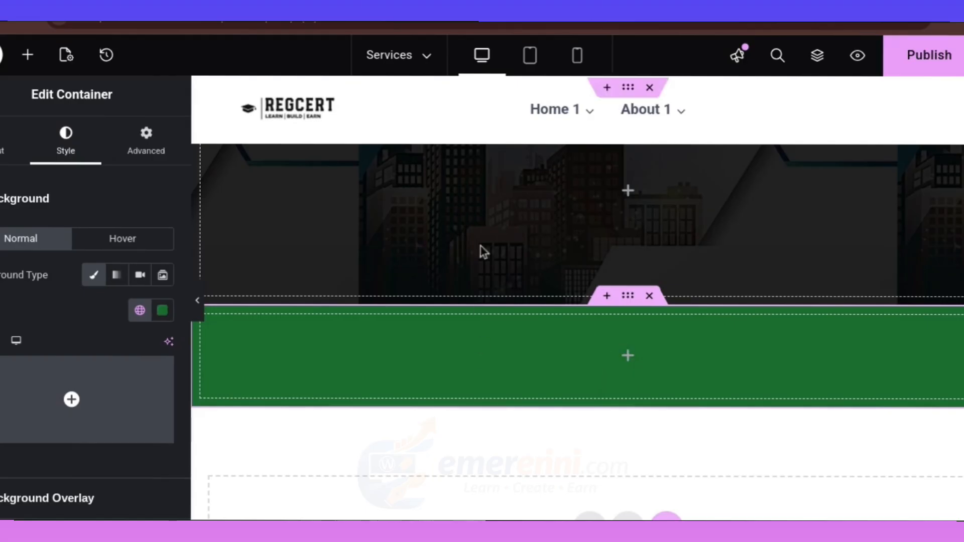
# Copy the "Explore Our Services" heading text from the Spark & Turf services page and return to the Elementor editor
pyautogui.hotkey('ctrl', 'Tab')
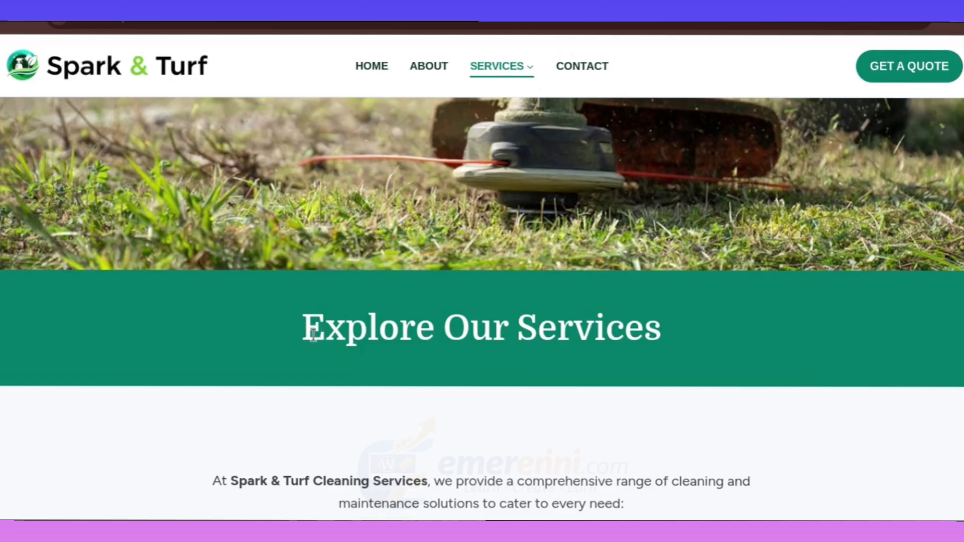
pyautogui.moveTo(302, 324); pyautogui.dragTo(675, 348)
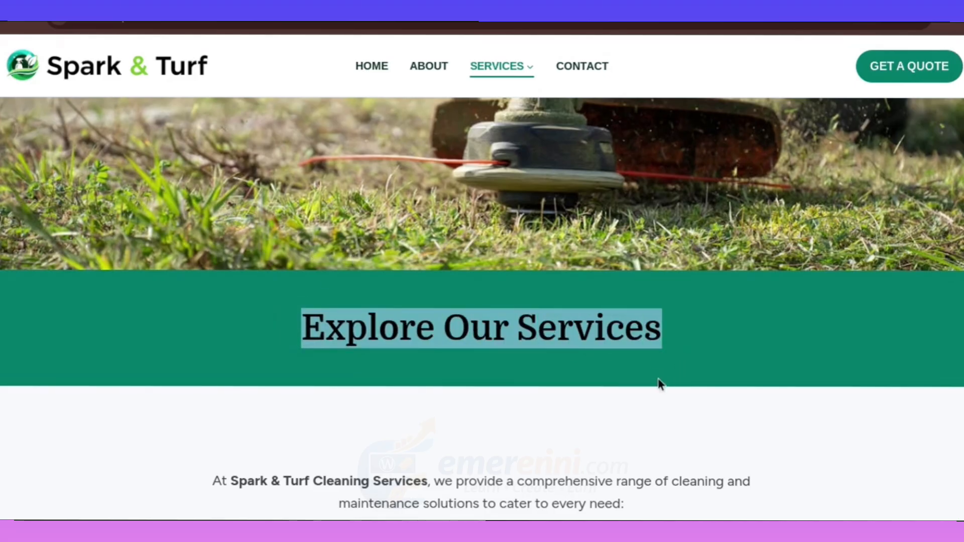
pyautogui.hotkey('ctrl', 'c')
pyautogui.click(427, 20)
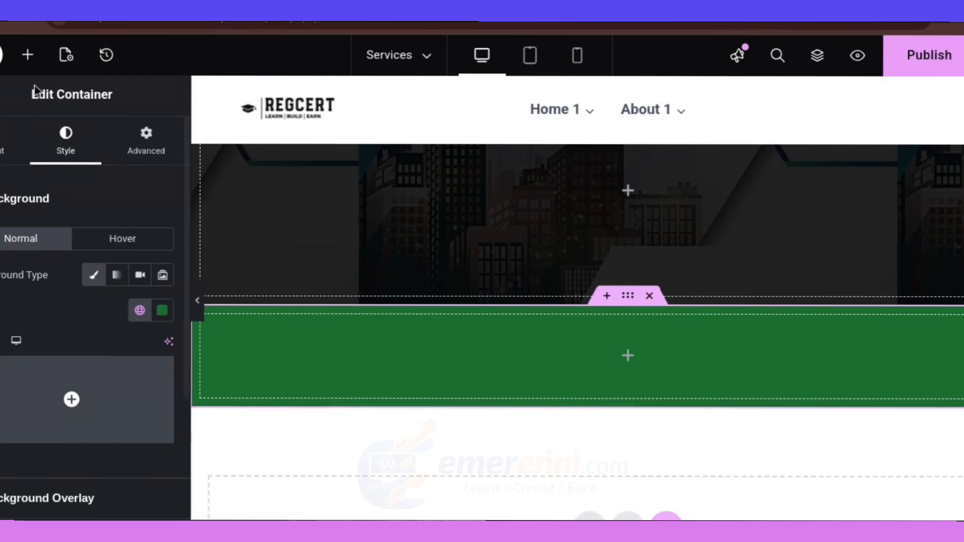
# Add a Heading widget to the green container and replace its text with "Explore Our Services"
pyautogui.click(27, 56)
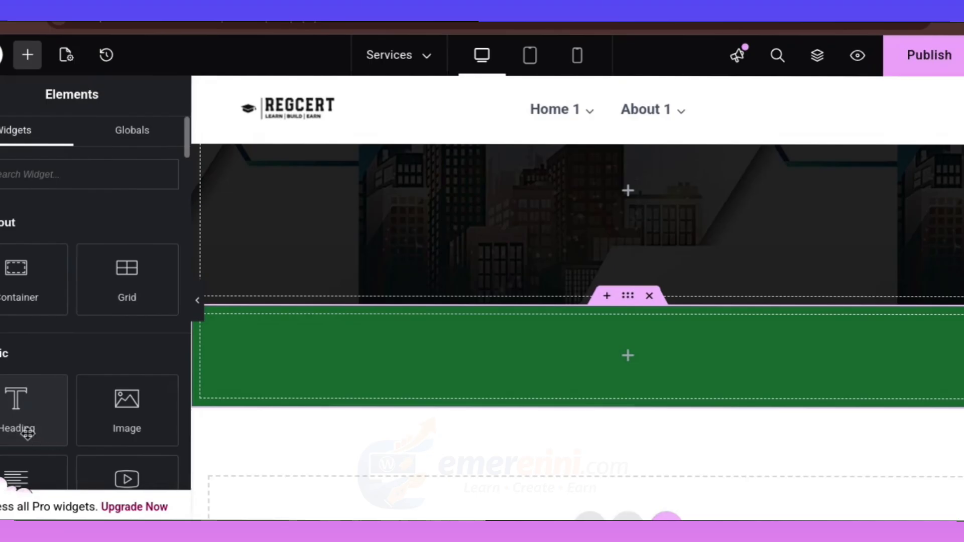
pyautogui.moveTo(15, 401); pyautogui.dragTo(635, 383)
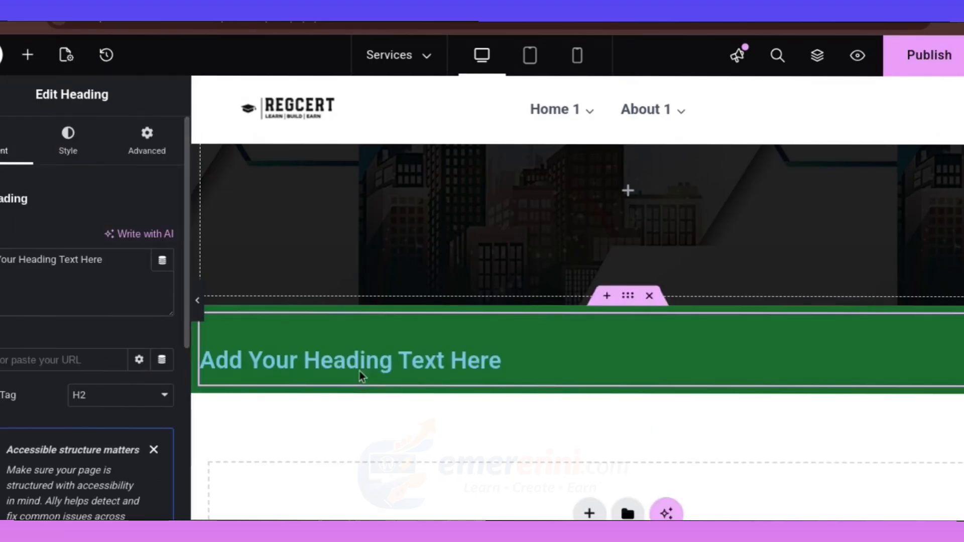
pyautogui.click(20, 259)
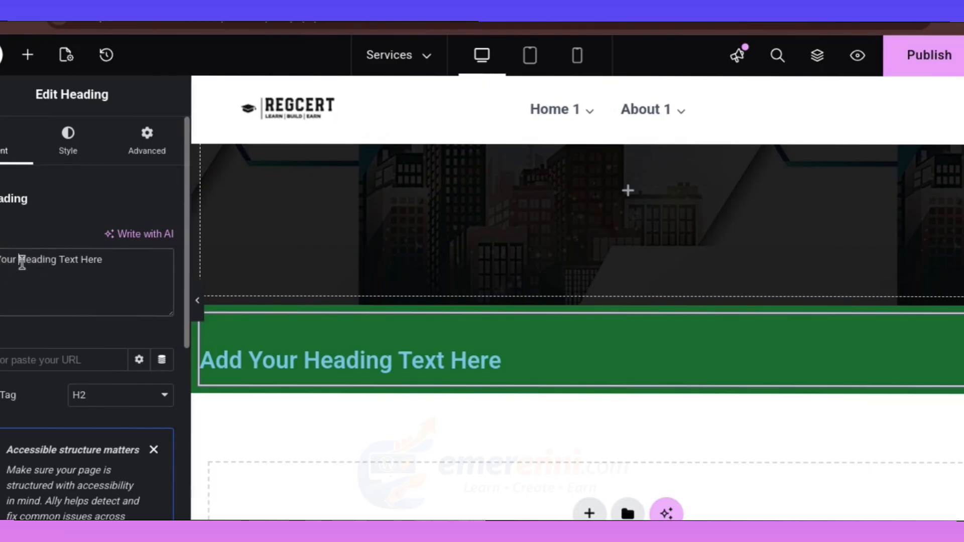
pyautogui.moveTo(111, 258); pyautogui.dragTo(1, 259)
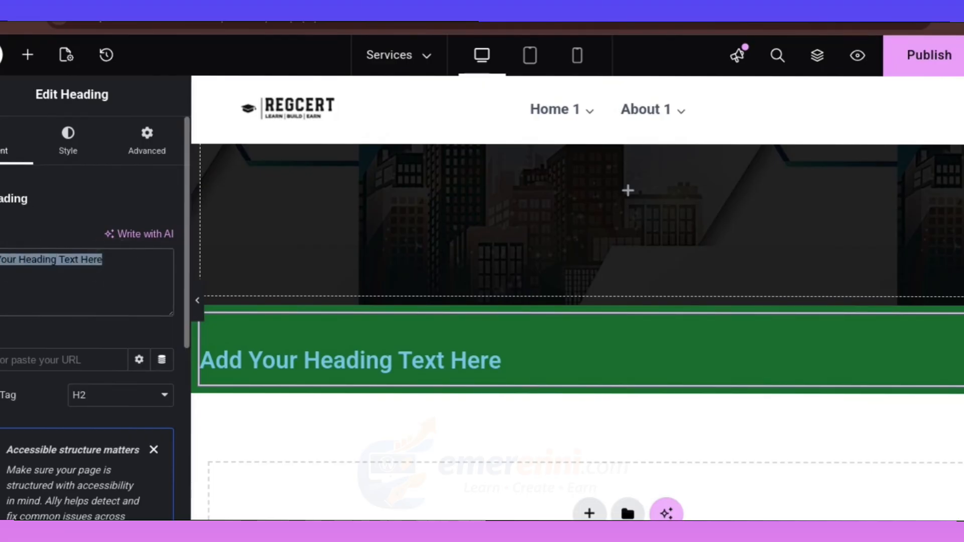
pyautogui.hotkey('ctrl', 'v')
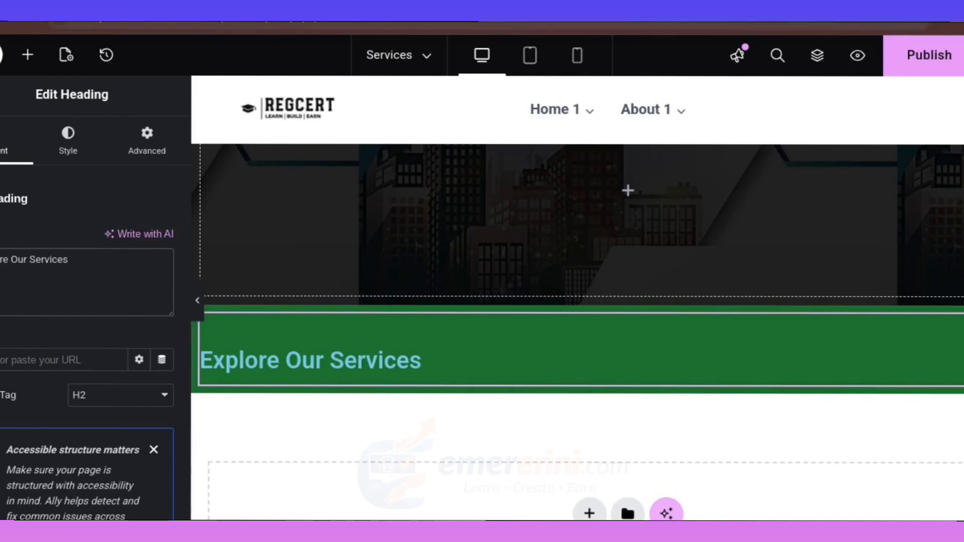
# Publish and preview the page, and compare its "Explore Our Services" heading with the one on the Spark & Turf page
pyautogui.click(929, 56)
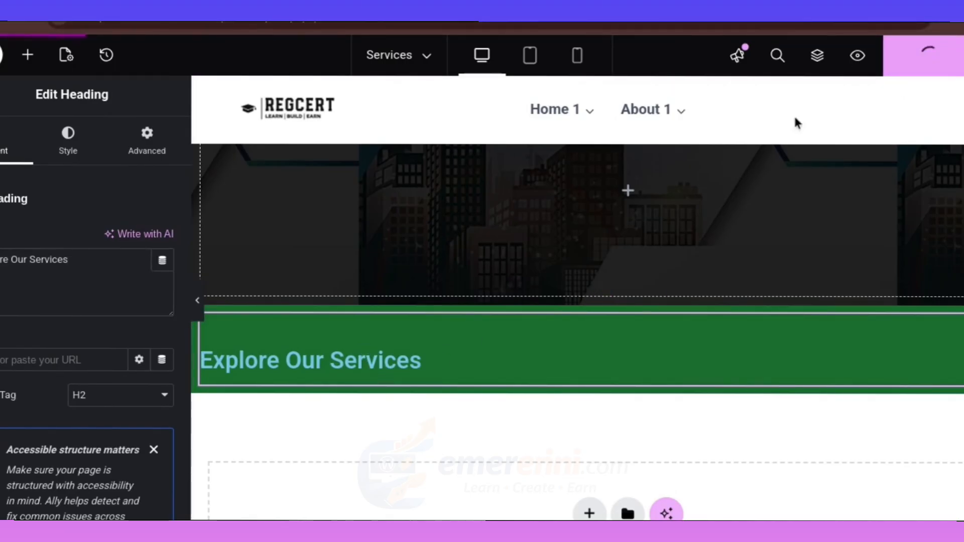
pyautogui.click(858, 56)
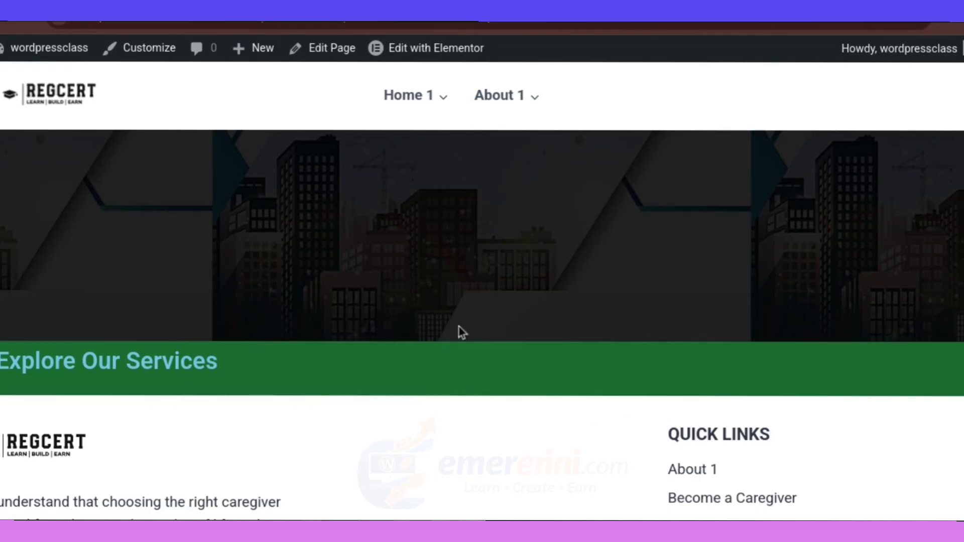
pyautogui.moveTo(1, 362); pyautogui.dragTo(227, 371)
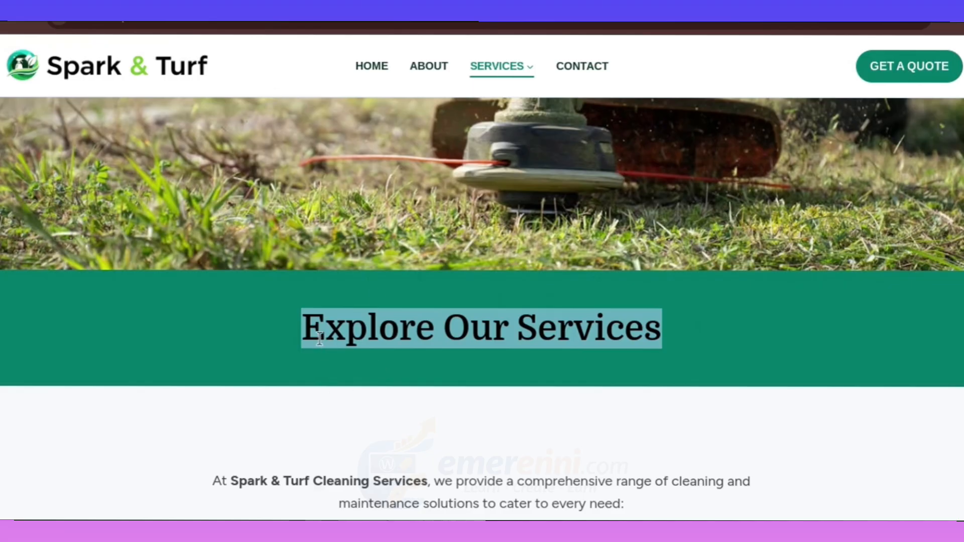
pyautogui.click(319, 339)
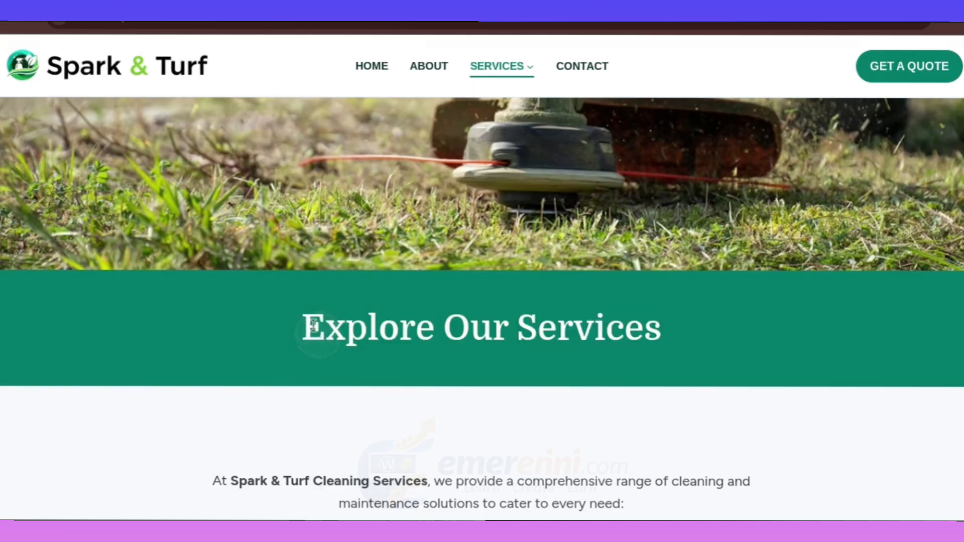
pyautogui.moveTo(303, 318); pyautogui.dragTo(657, 319)
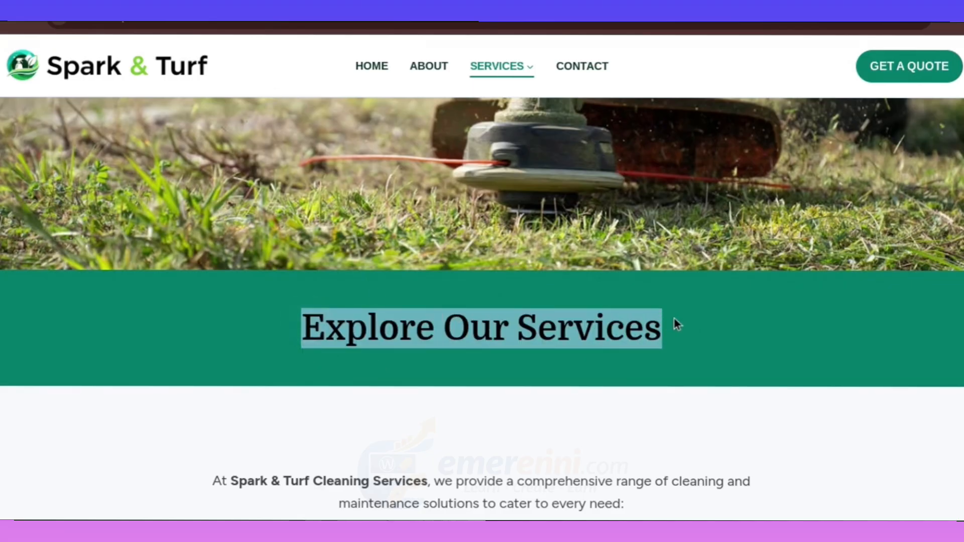
pyautogui.click(260, 313)
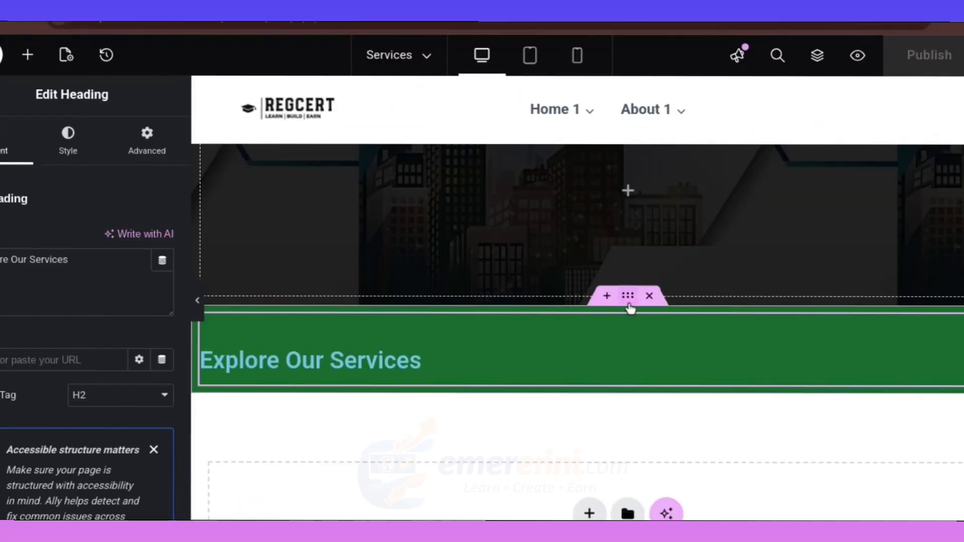
# Set the green container's minimum height to 157 px, publish the page and refresh the preview
pyautogui.moveTo(631, 295); pyautogui.dragTo(631, 298)
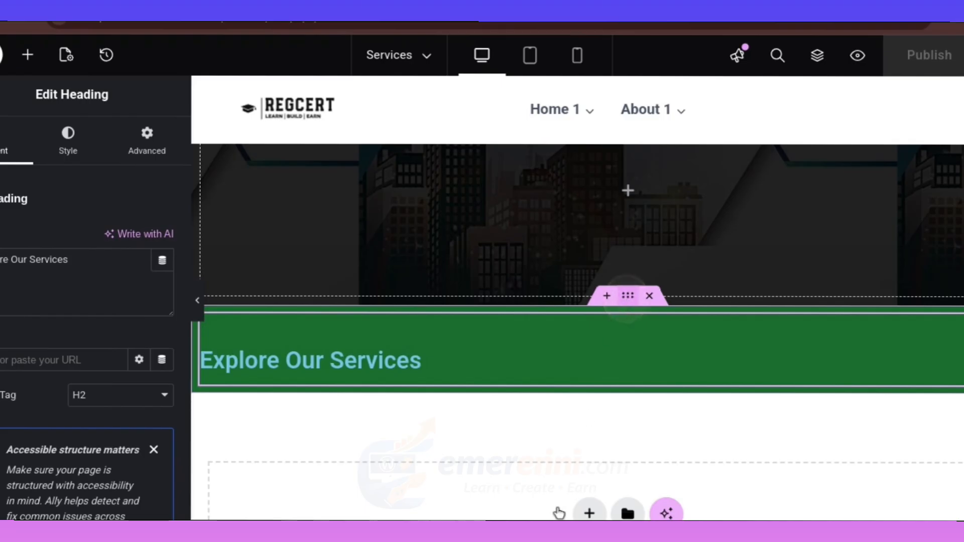
pyautogui.click(576, 304)
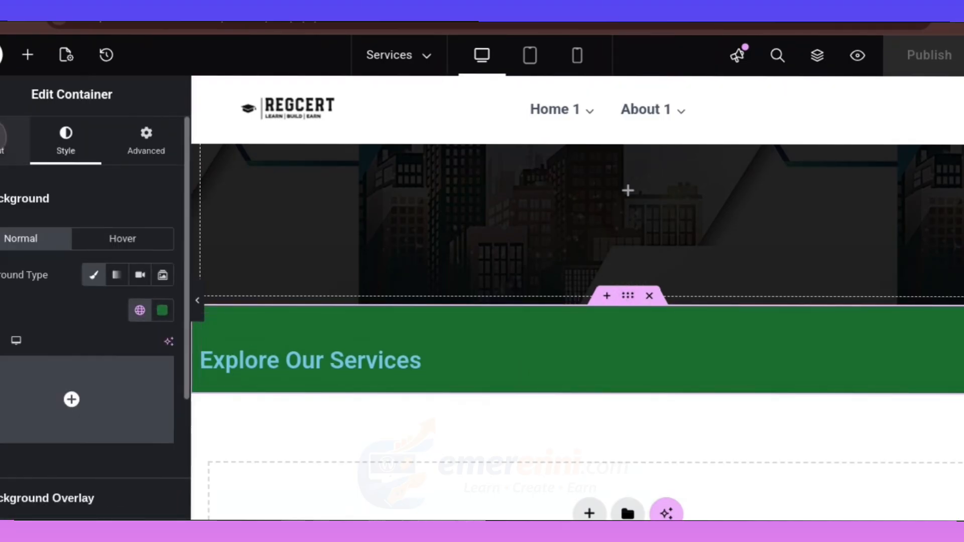
pyautogui.click(2, 137)
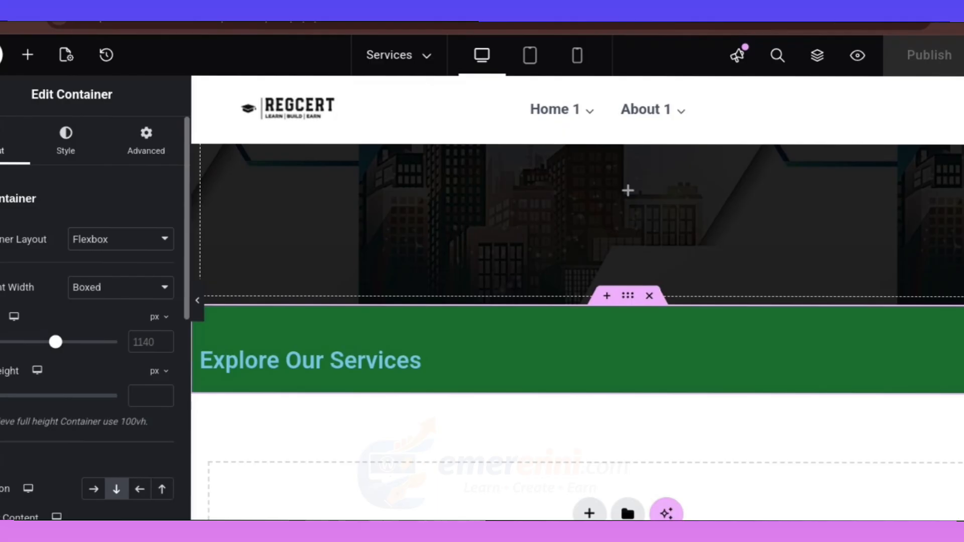
pyautogui.moveTo(0, 396)
pyautogui.mouseDown()
pyautogui.moveTo(16, 396)
pyautogui.moveTo(1, 396)
pyautogui.mouseUp()
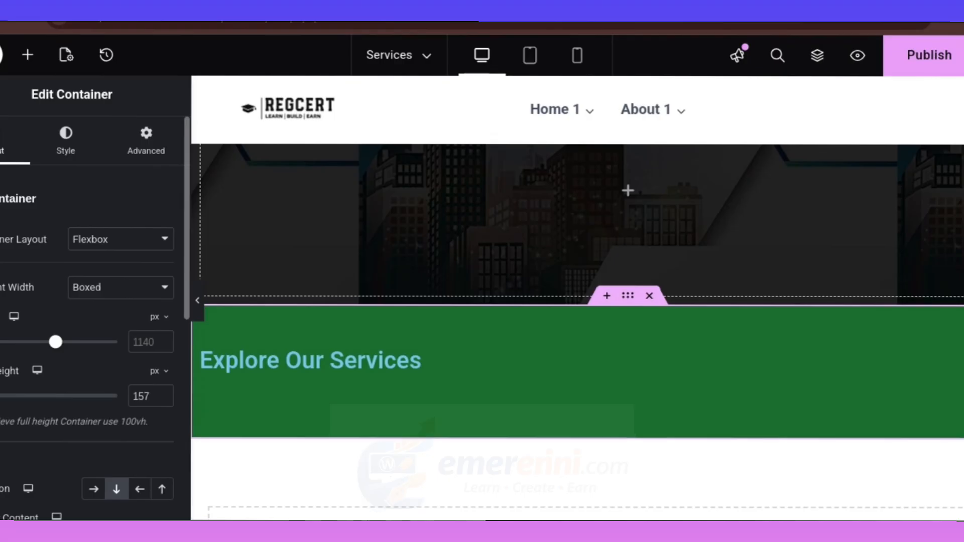
pyautogui.click(925, 54)
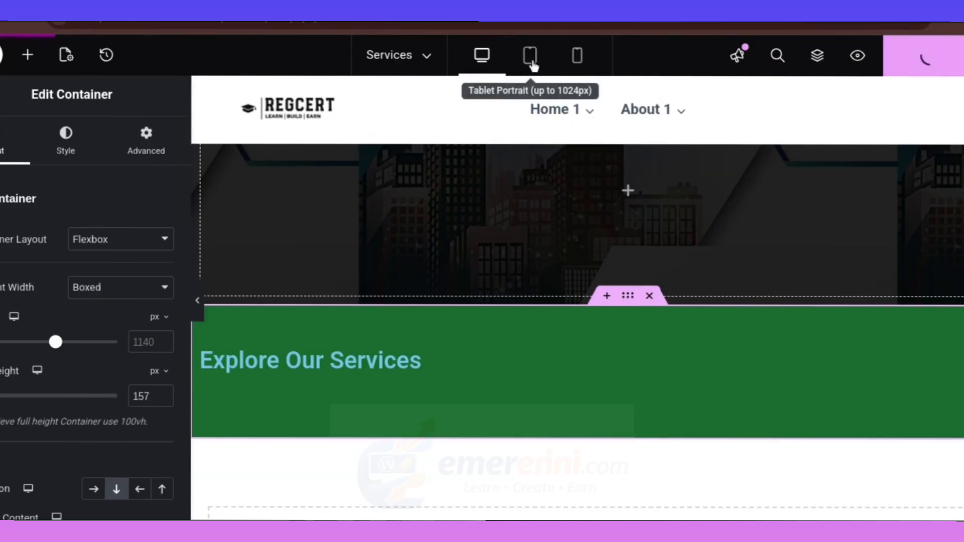
pyautogui.hotkey('ctrl', 'Tab')
pyautogui.press('F5')
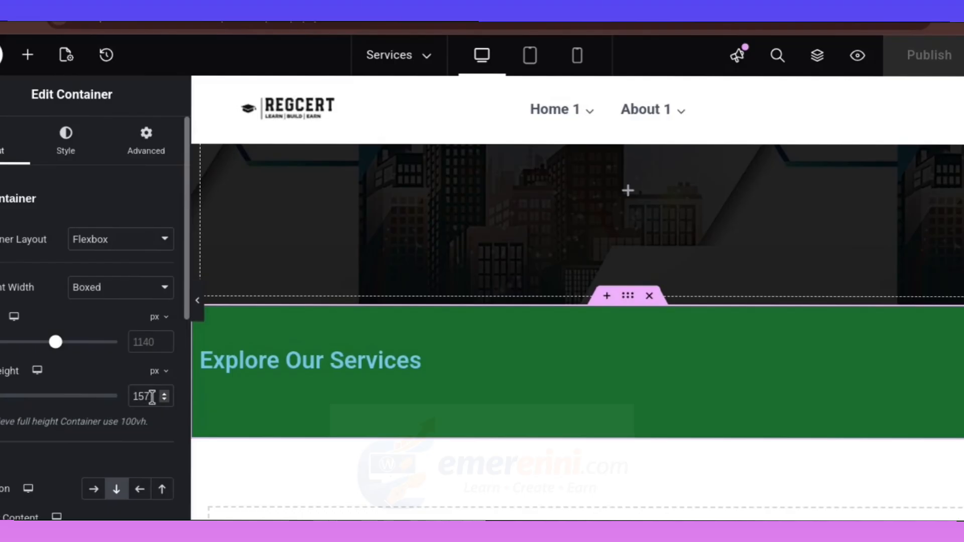
# Set the green container's minimum height to 140 px and publish the page
pyautogui.moveTo(151, 396); pyautogui.dragTo(133, 395)
pyautogui.write('140')
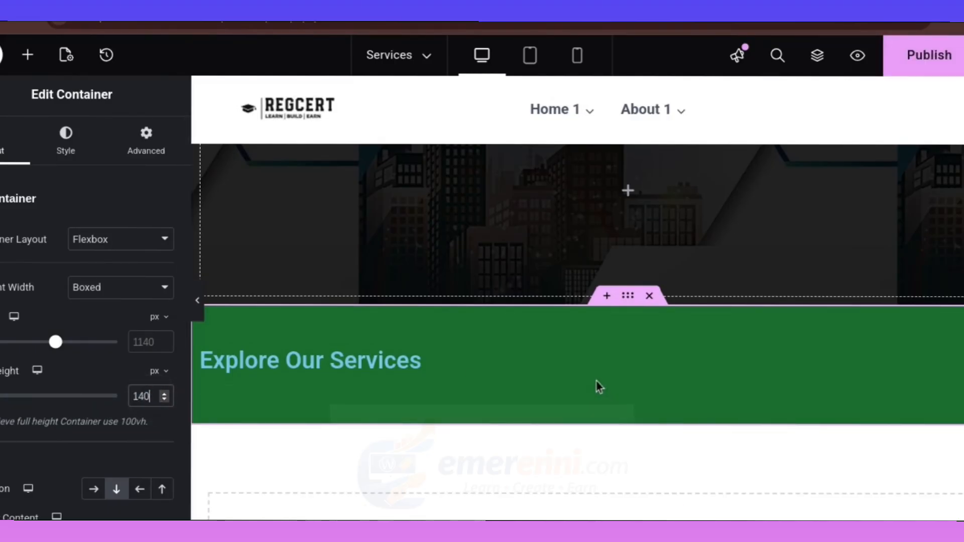
pyautogui.click(931, 58)
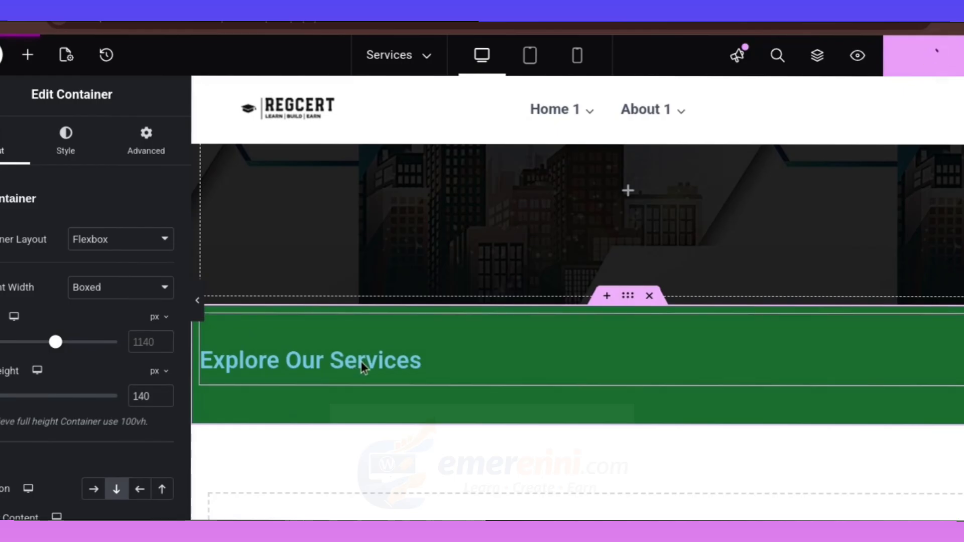
# Centre-align the "Explore Our Services" heading and set its text color to the global White or offwhite (#ffffff)
pyautogui.click(291, 362)
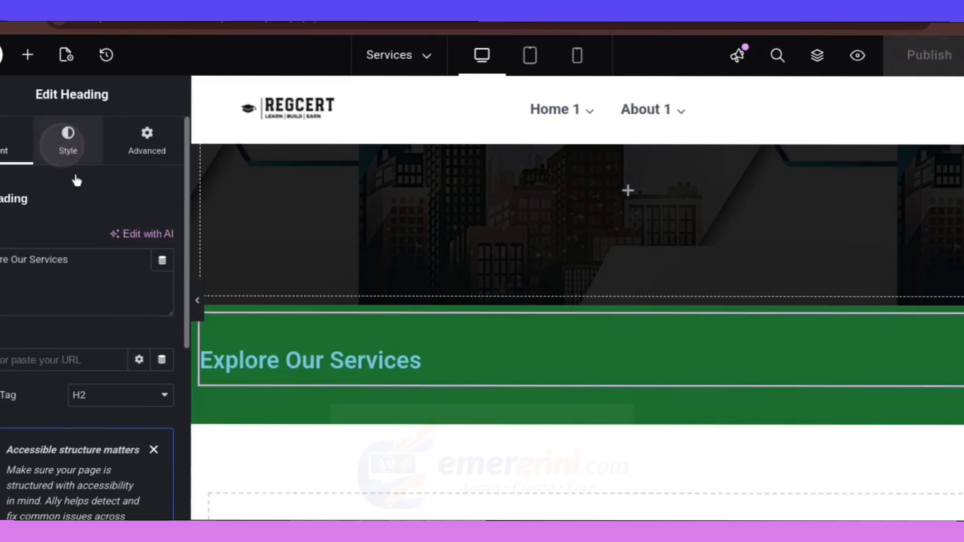
pyautogui.click(67, 140)
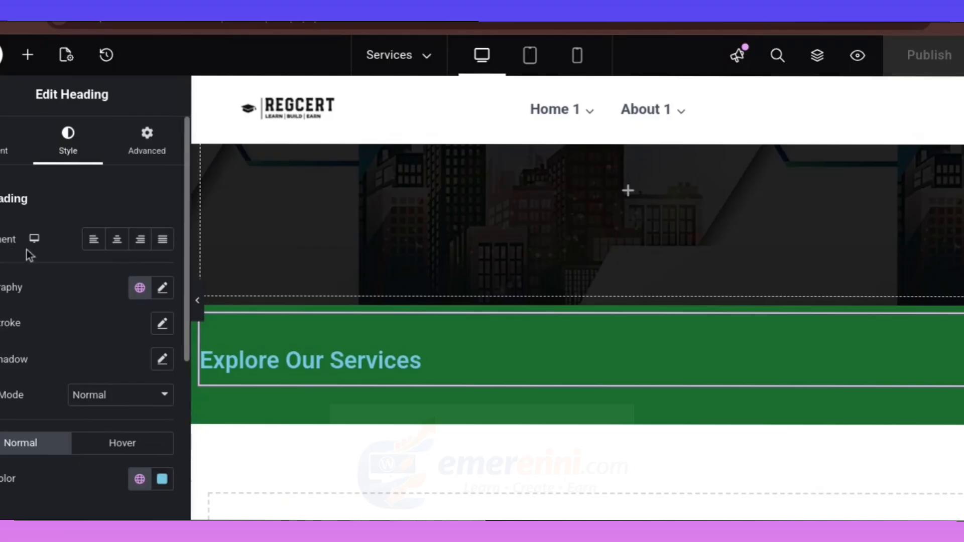
pyautogui.click(117, 244)
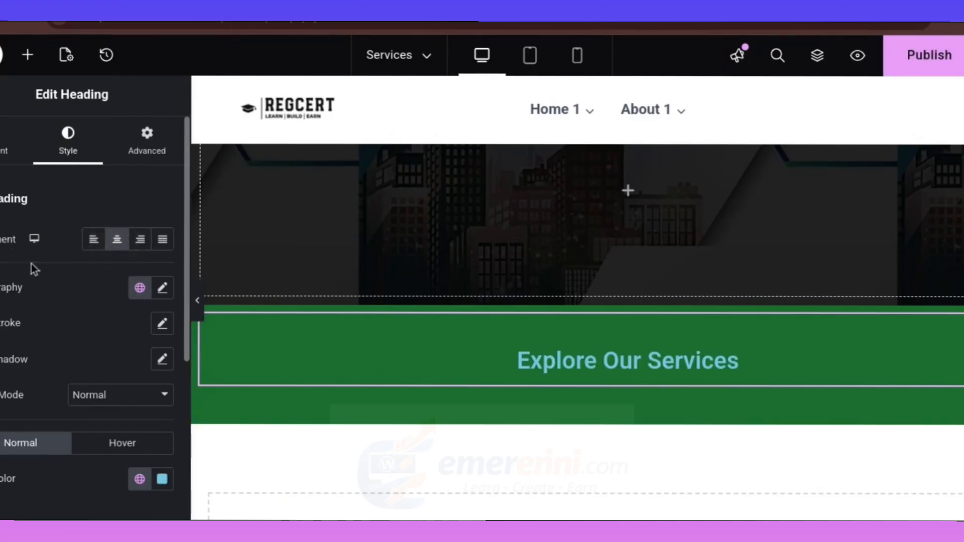
pyautogui.scroll(-3, 90, 411)
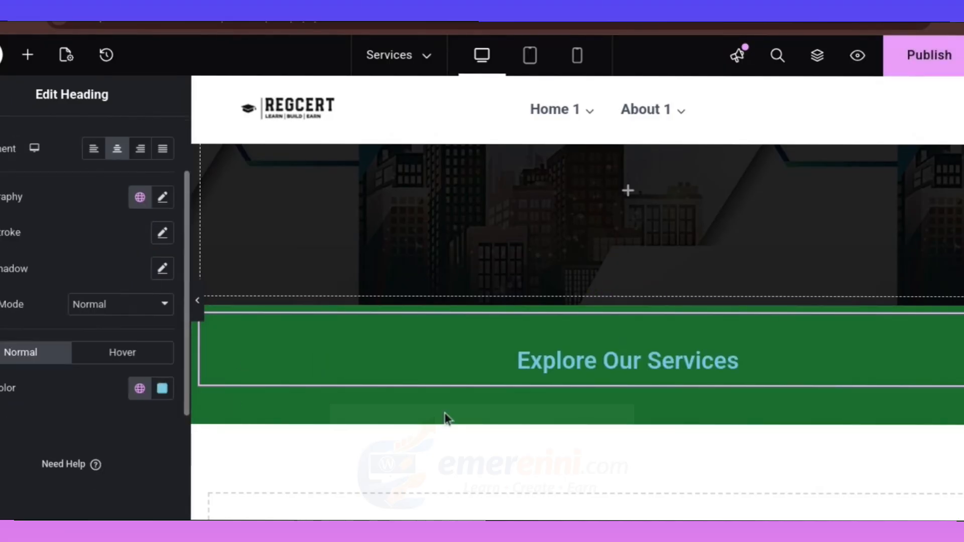
pyautogui.click(139, 388)
pyautogui.scroll(-1, 91, 346)
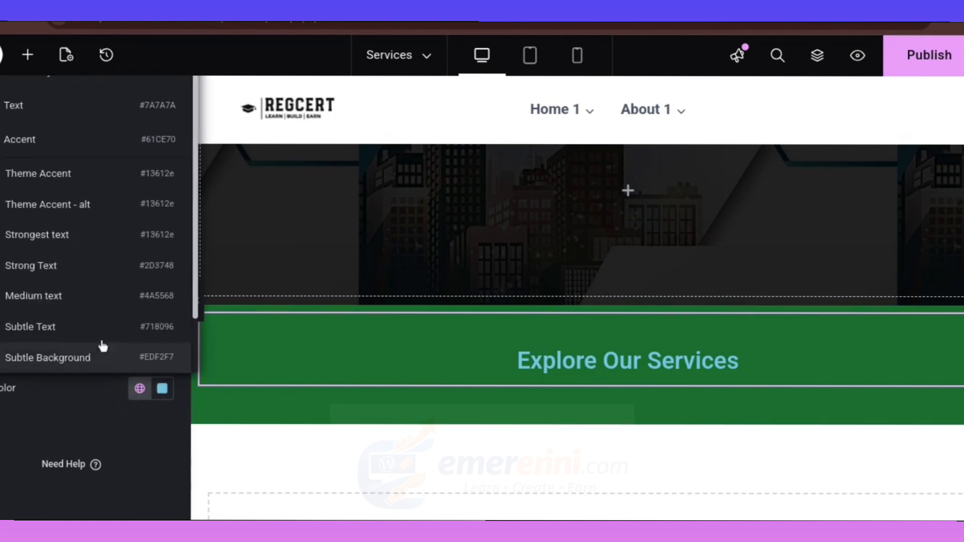
pyautogui.click(196, 280)
pyautogui.scroll(-1, 196, 281)
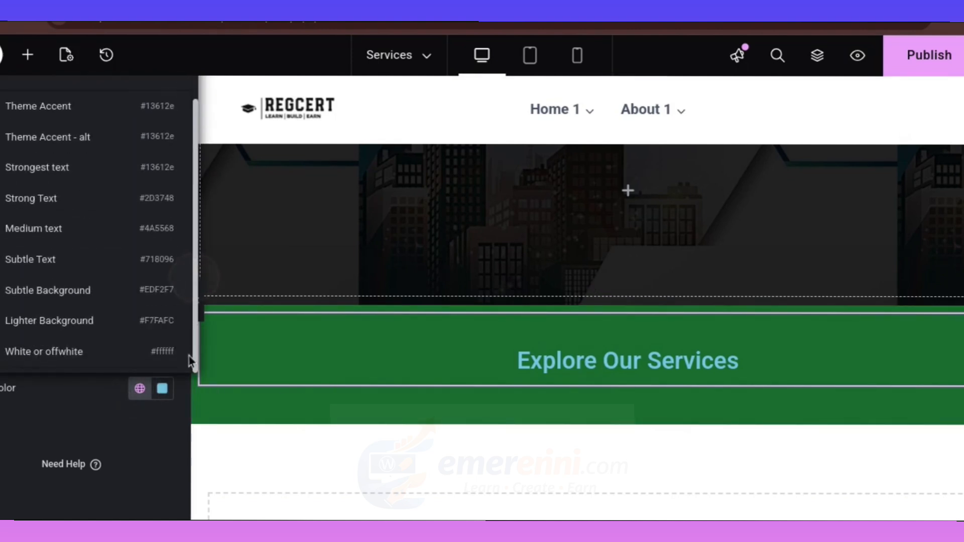
pyautogui.click(58, 357)
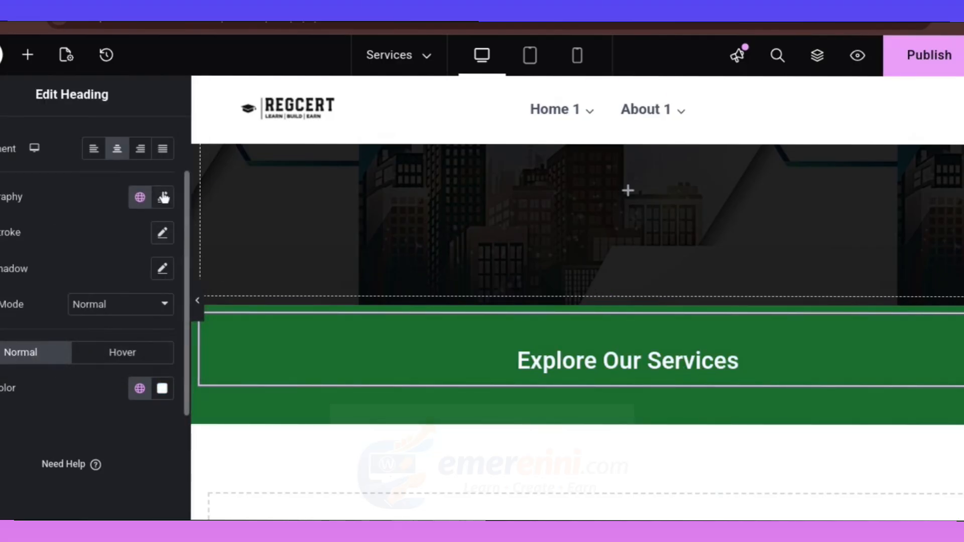
# Set the "Explore Our Services" heading's font size to 35 px in its typography settings
pyautogui.click(161, 198)
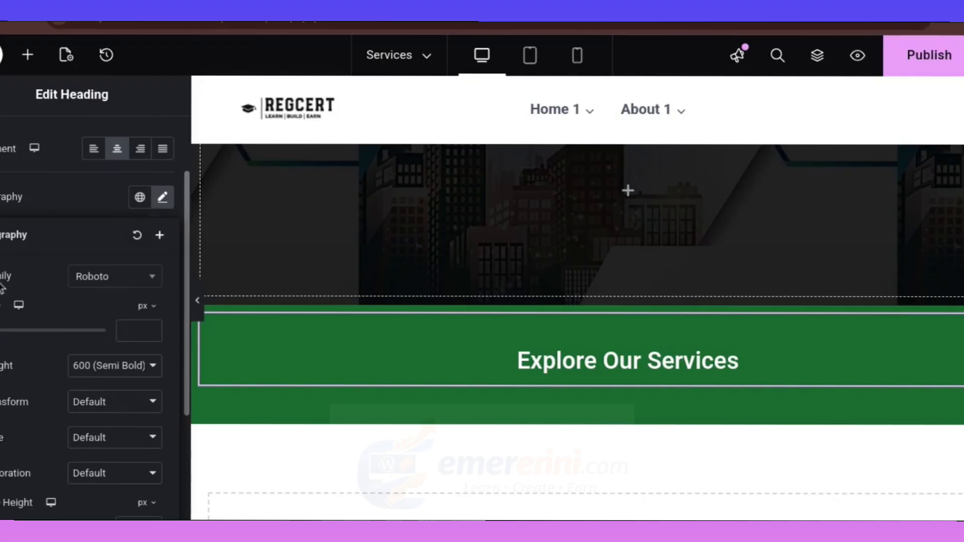
pyautogui.click(122, 272)
pyautogui.click(144, 275)
pyautogui.click(136, 333)
pyautogui.moveTo(5, 335); pyautogui.dragTo(8, 338)
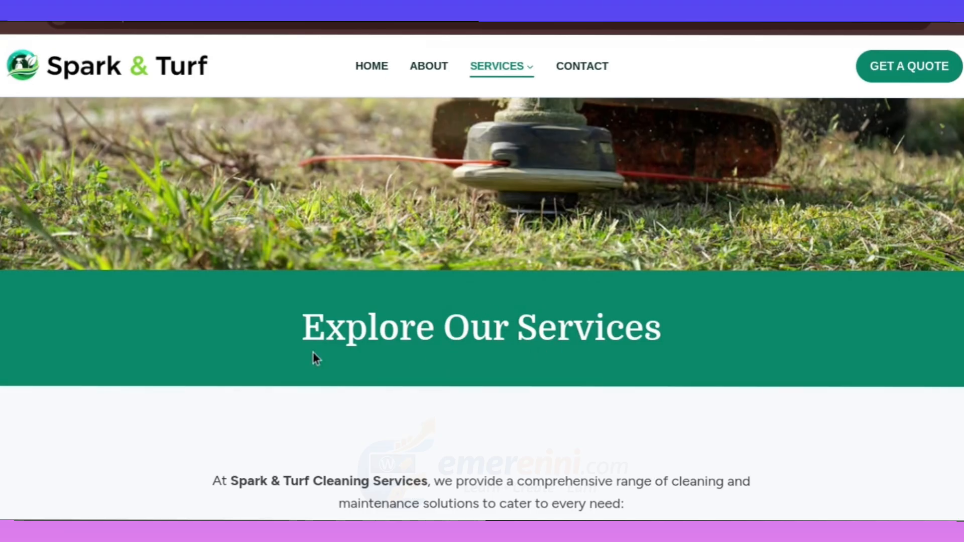
# Examine the size and style of the "Explore Our Services" heading on the Spark & Turf page
pyautogui.moveTo(296, 331); pyautogui.dragTo(669, 341)
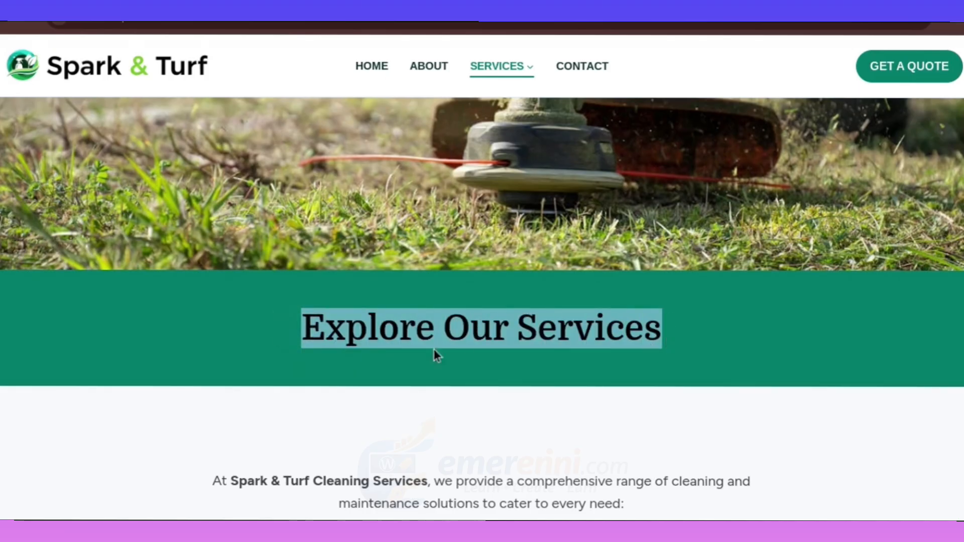
pyautogui.click(276, 327)
pyautogui.moveTo(307, 325); pyautogui.dragTo(683, 334)
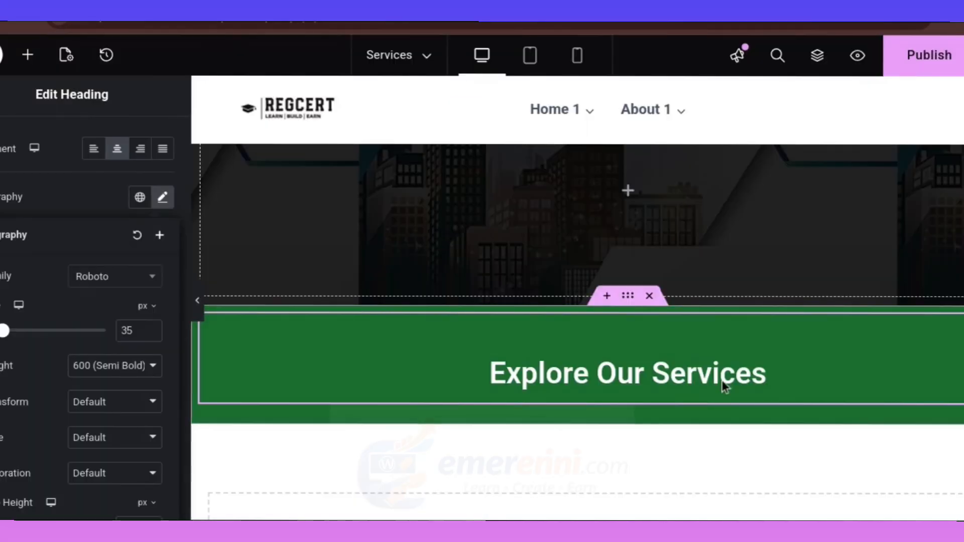
# Publish the Services page and refresh its preview to check the heading
pyautogui.click(925, 55)
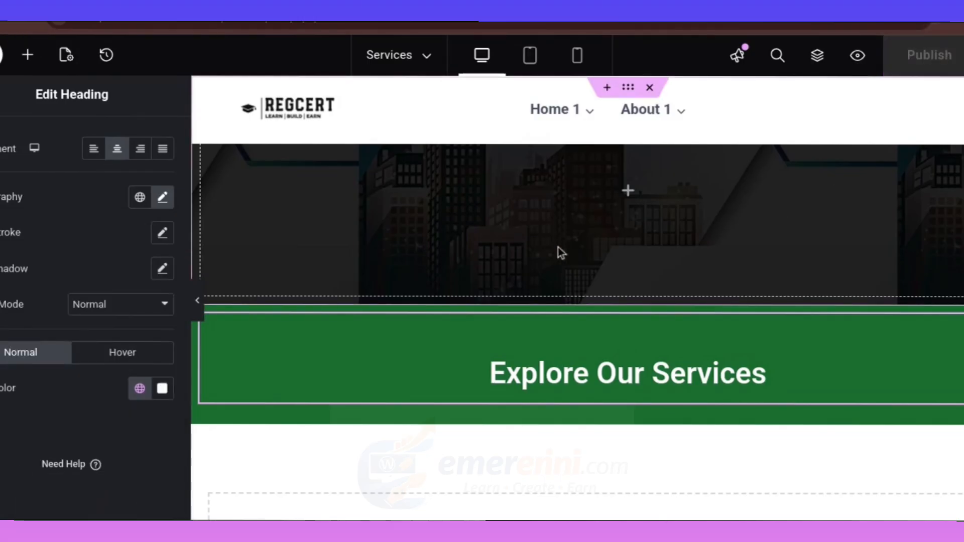
pyautogui.click(472, 2)
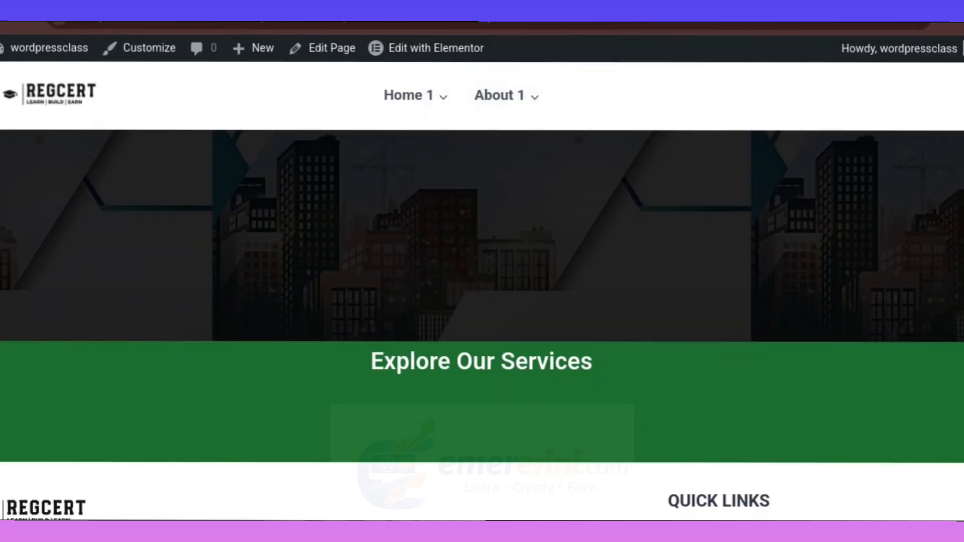
pyautogui.hotkey('ctrl', 'r')
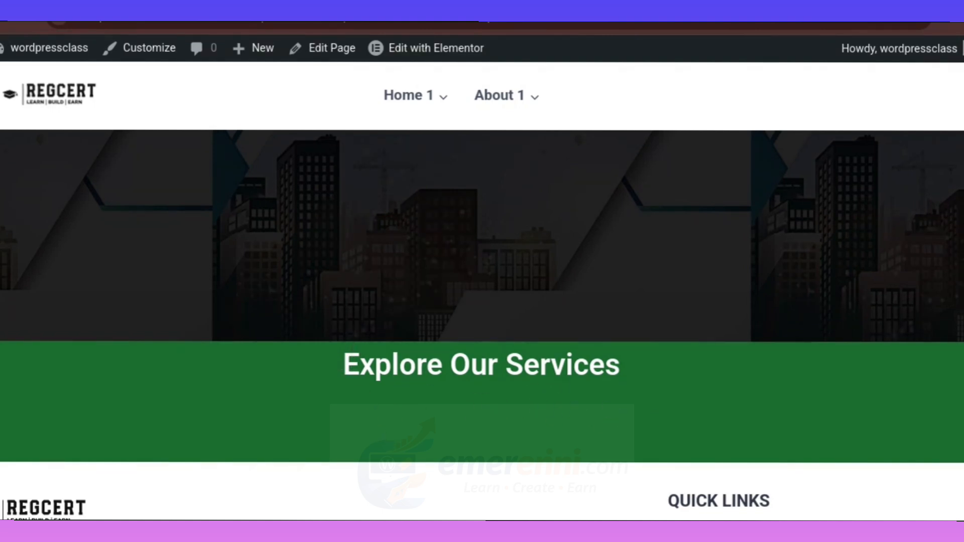
# Unlink the heading's margin and padding values and add a top margin, with 0 px on the other three margin sides
pyautogui.click(346, 2)
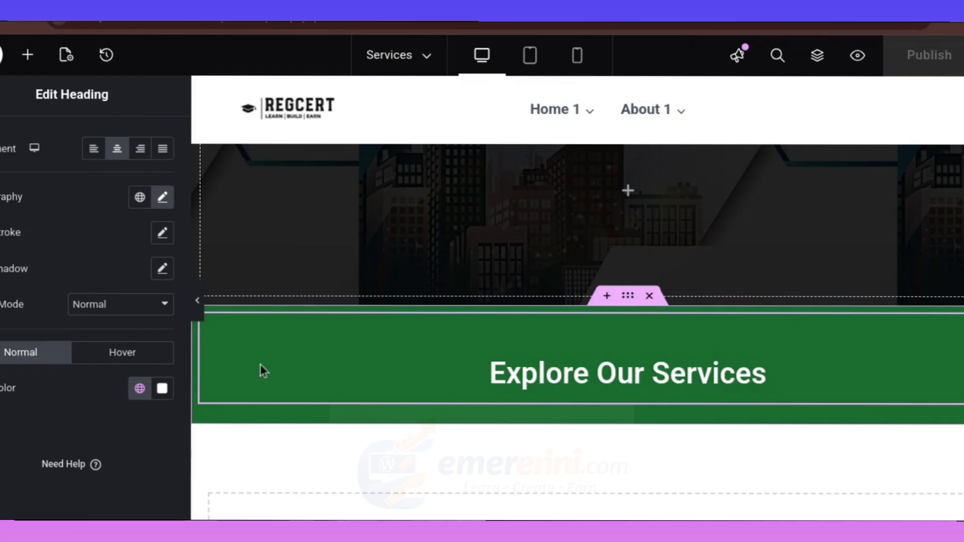
pyautogui.scroll(-1, 161, 175)
pyautogui.scroll(2, 166, 163)
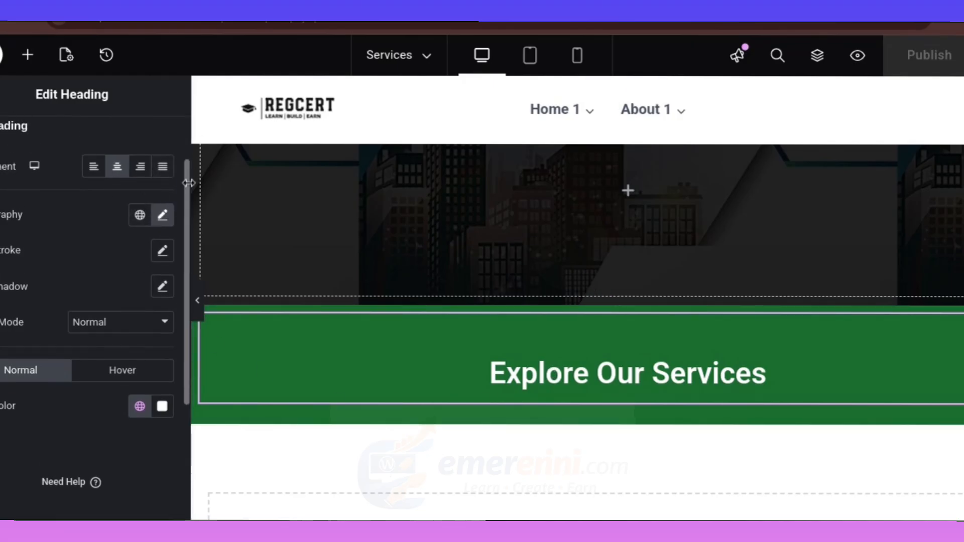
pyautogui.moveTo(187, 189); pyautogui.dragTo(180, 129)
pyautogui.click(157, 150)
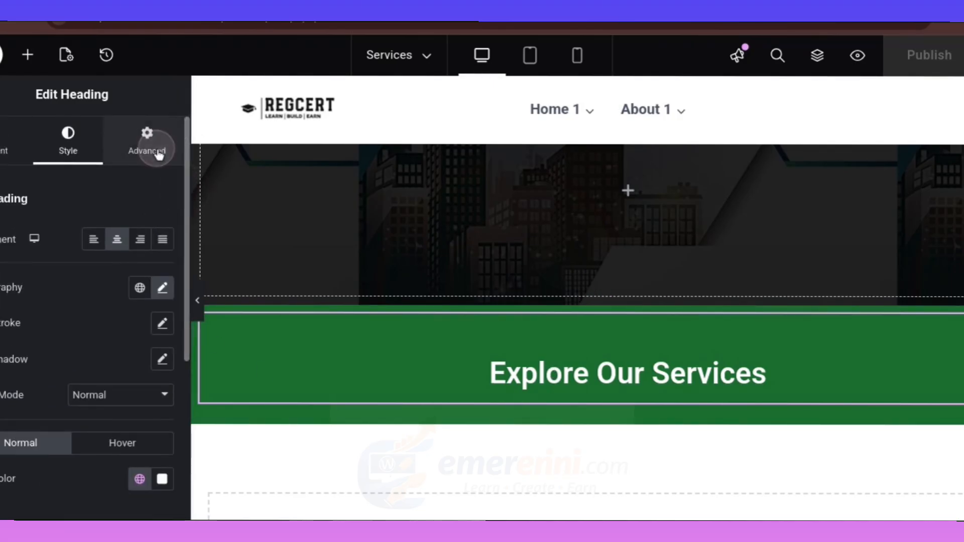
pyautogui.click(158, 266)
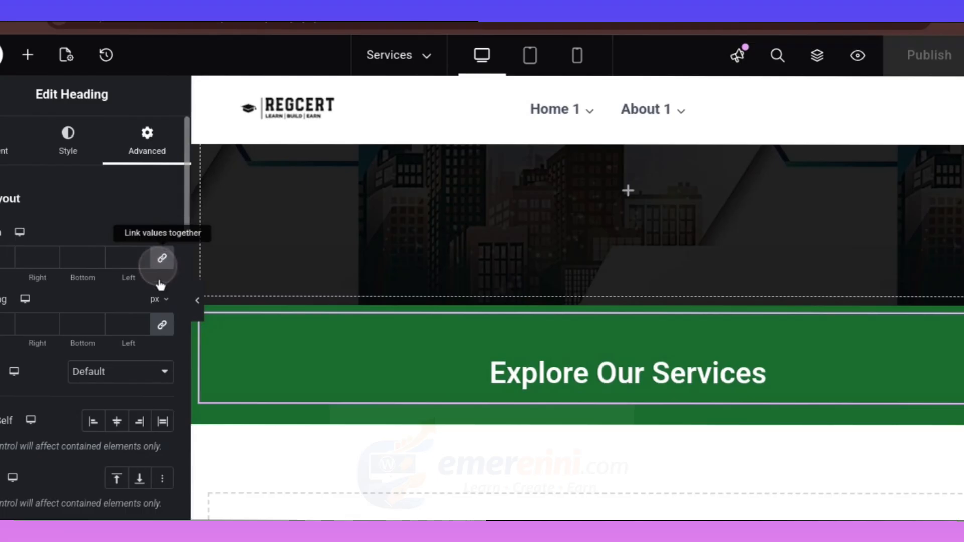
pyautogui.click(157, 326)
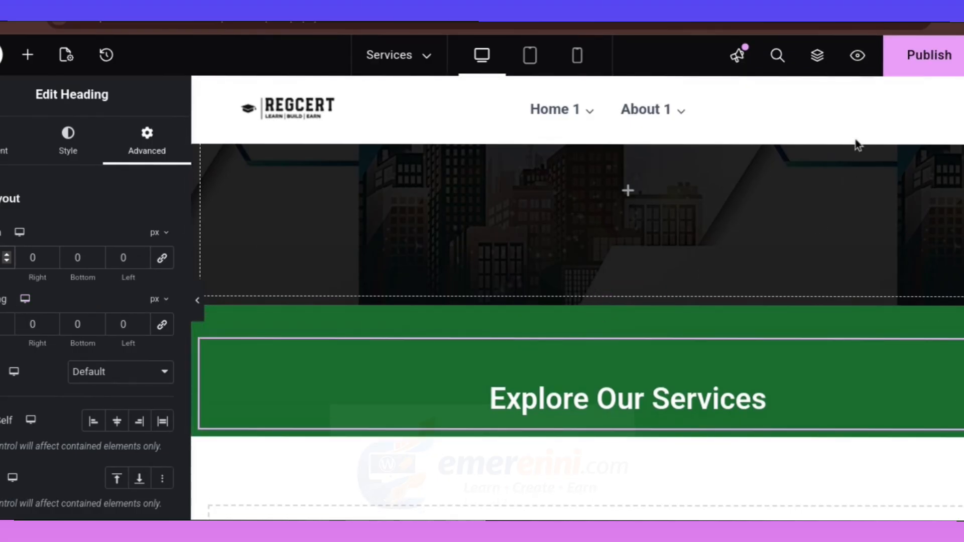
# Publish the page, check the heading's placement in the preview and compare it with the Spark & Turf page
pyautogui.click(925, 57)
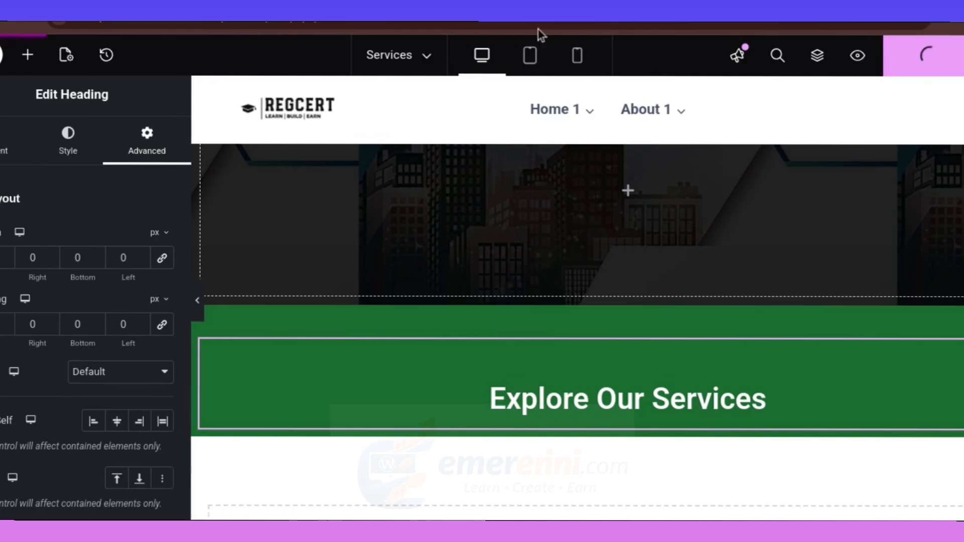
pyautogui.click(502, 10)
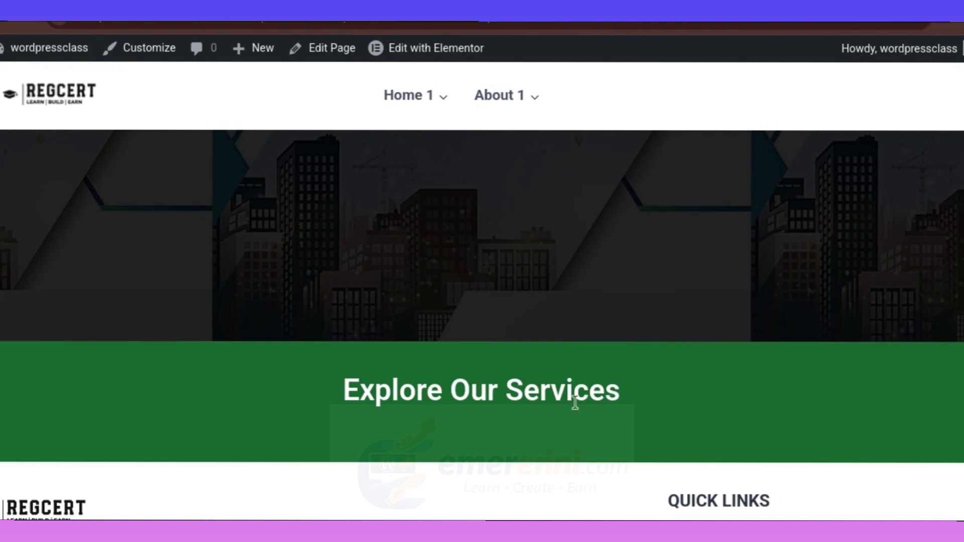
pyautogui.click(392, 10)
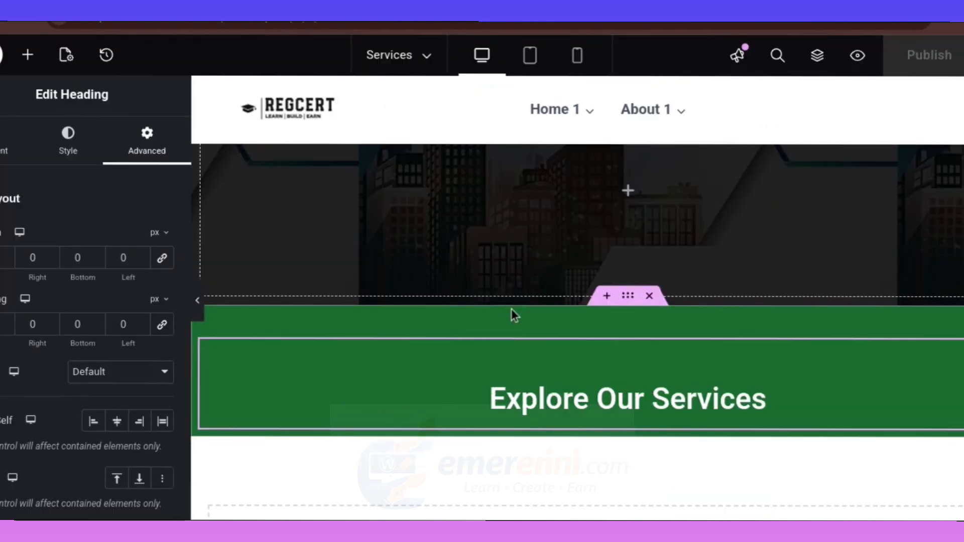
pyautogui.hotkey('ctrl', 'Tab')
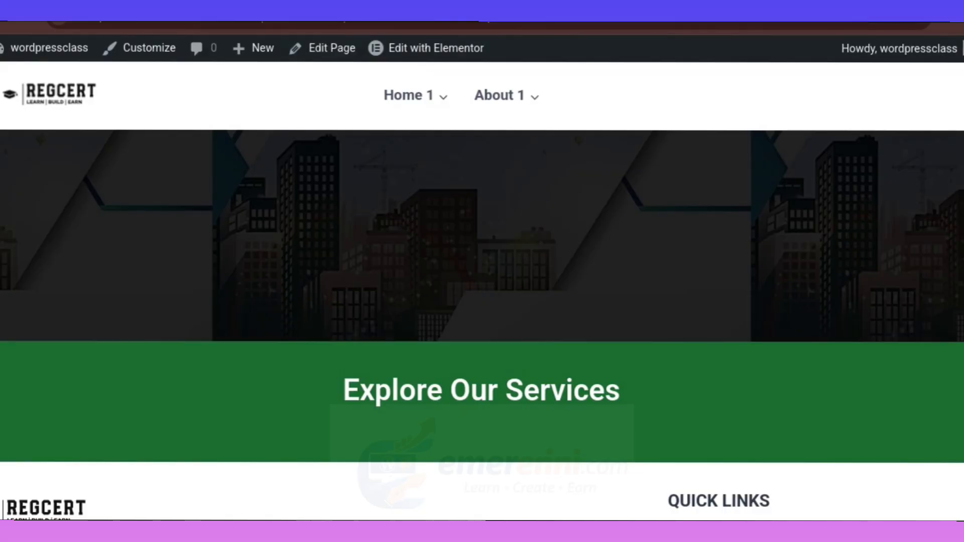
pyautogui.hotkey('ctrl', 'Tab')
pyautogui.click(754, 334)
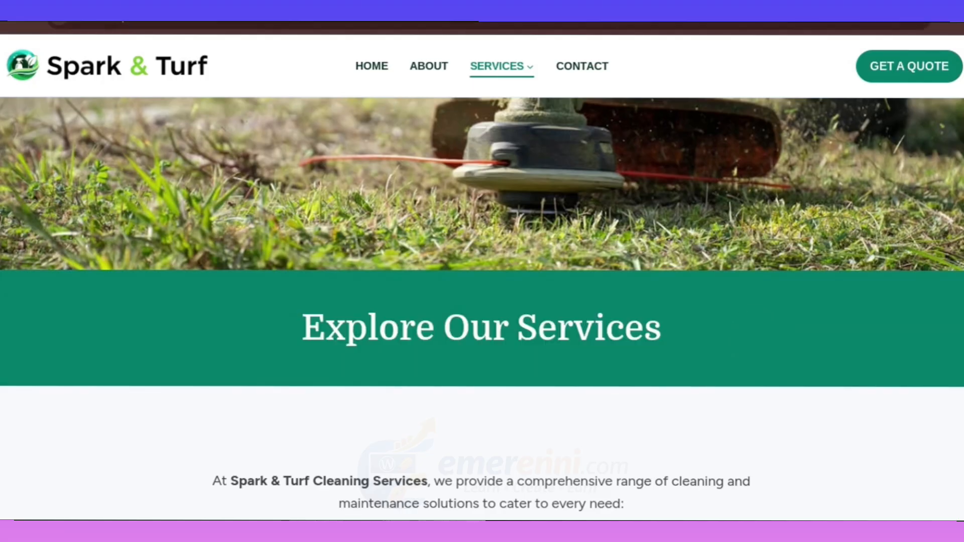
pyautogui.hotkey('ctrl', 'Tab')
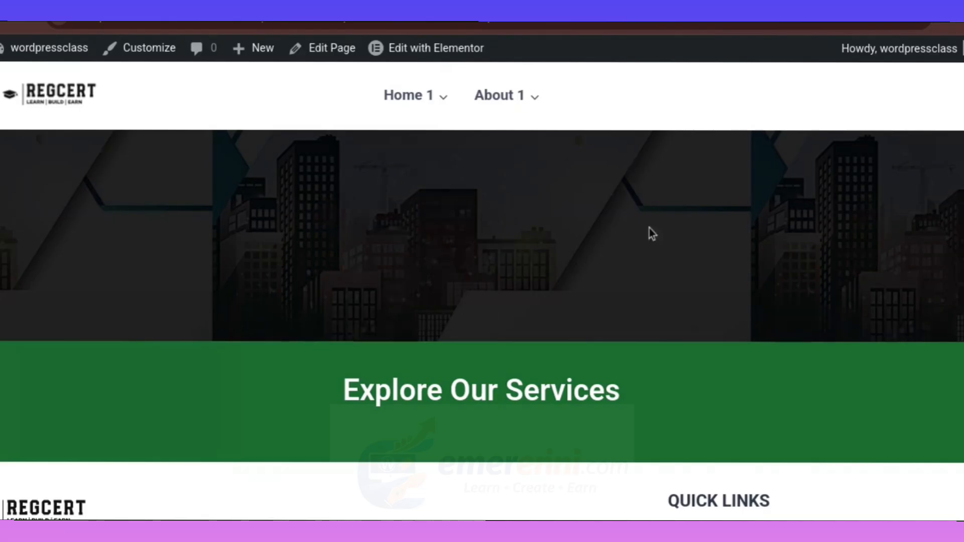
# Reduce the hero container's background overlay opacity to 0.74 and publish the page
pyautogui.click(399, 59)
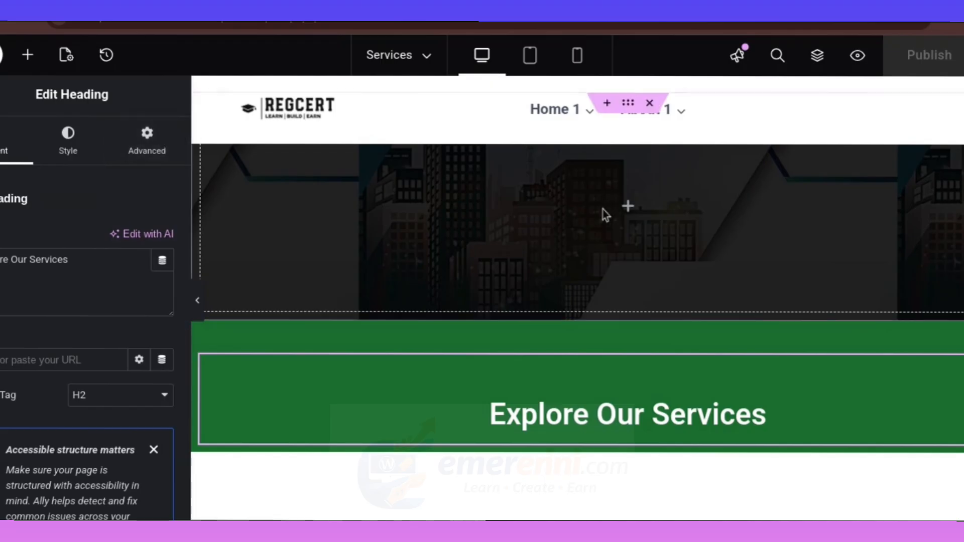
pyautogui.click(629, 159)
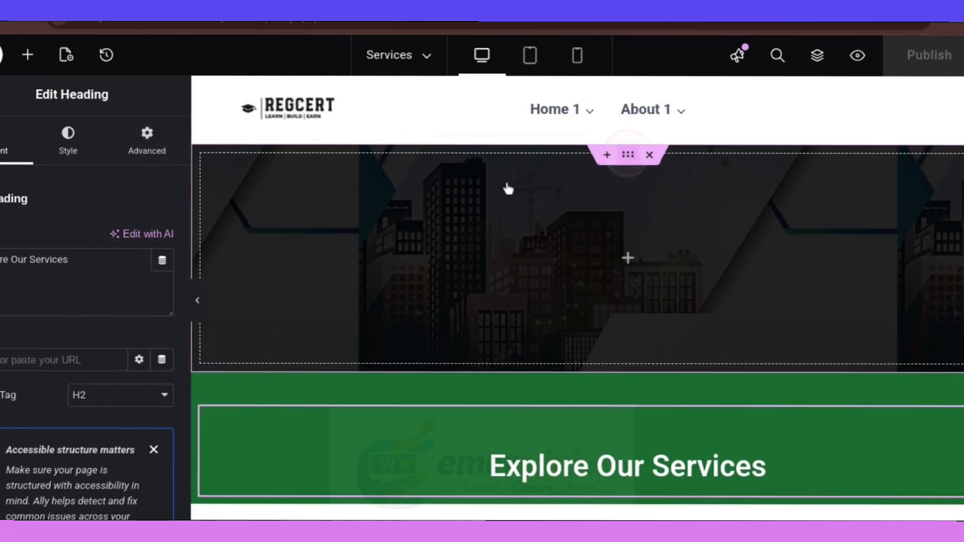
pyautogui.click(67, 143)
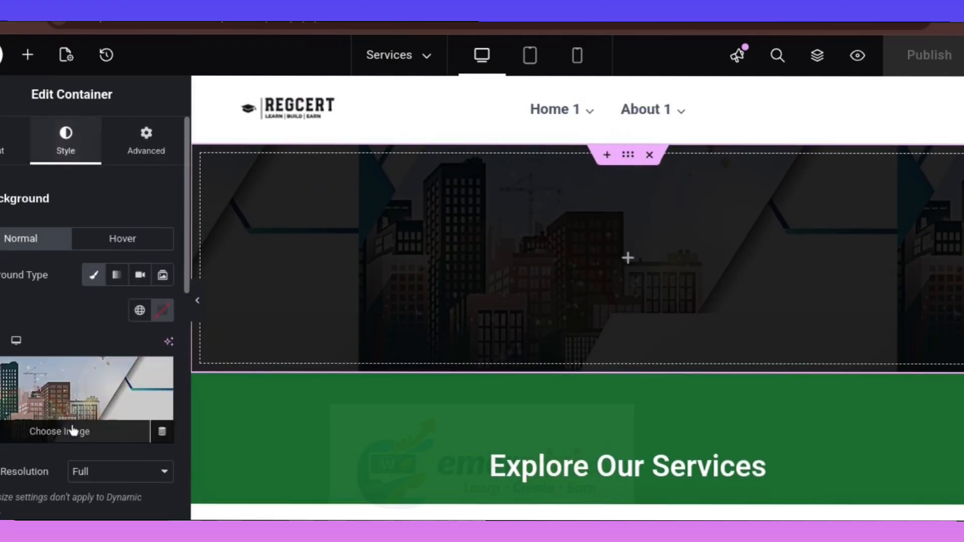
pyautogui.scroll(-2, 86, 241)
pyautogui.scroll(-1, 108, 370)
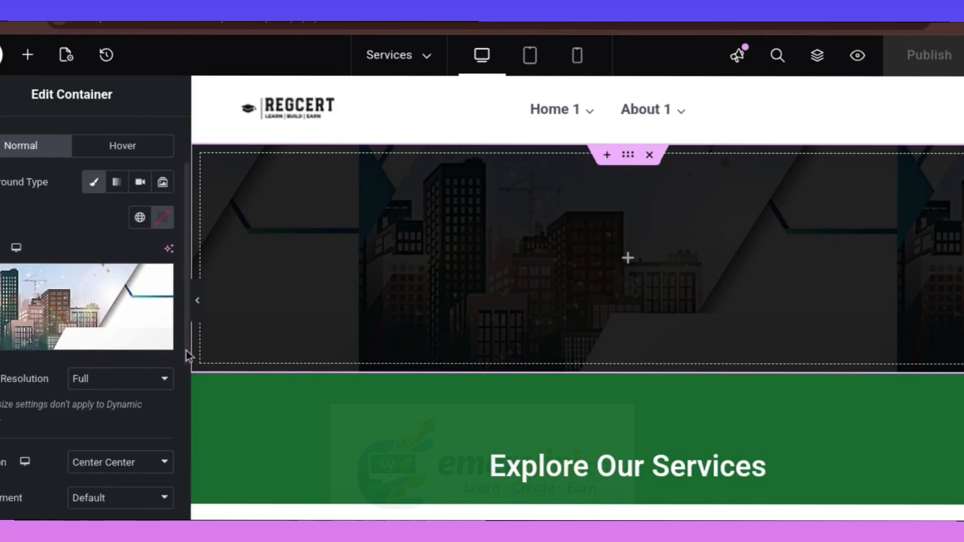
pyautogui.moveTo(187, 355); pyautogui.dragTo(173, 490)
pyautogui.click(106, 357)
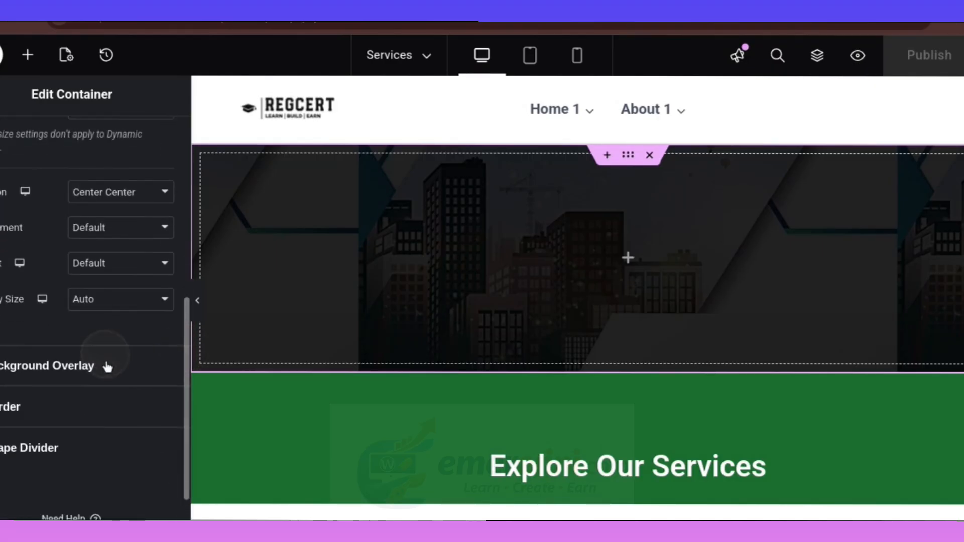
pyautogui.click(22, 379)
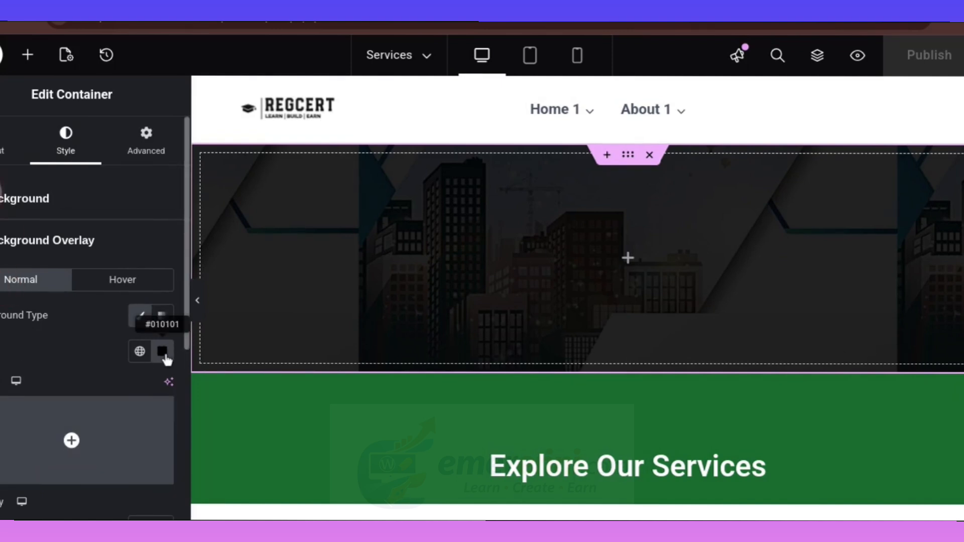
pyautogui.scroll(-1, 135, 366)
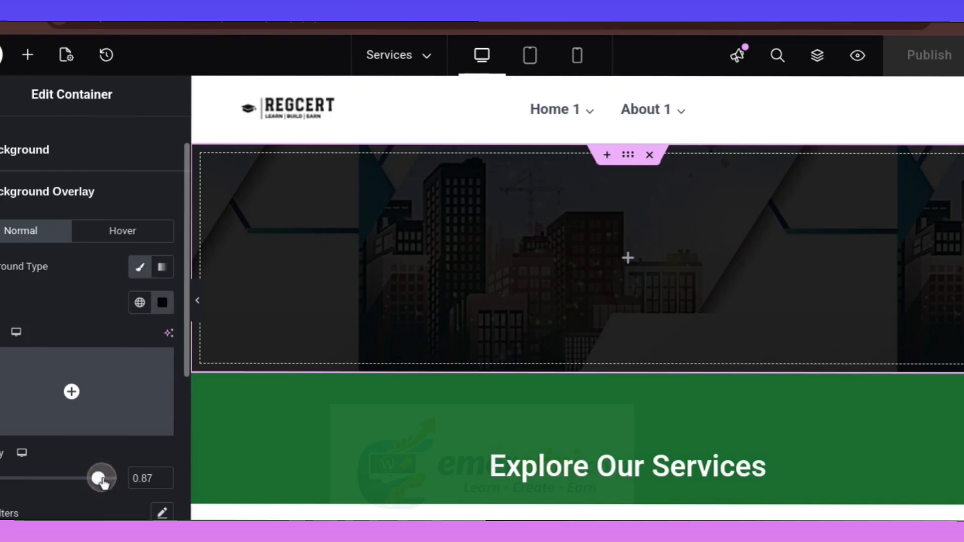
pyautogui.moveTo(101, 482); pyautogui.dragTo(83, 482)
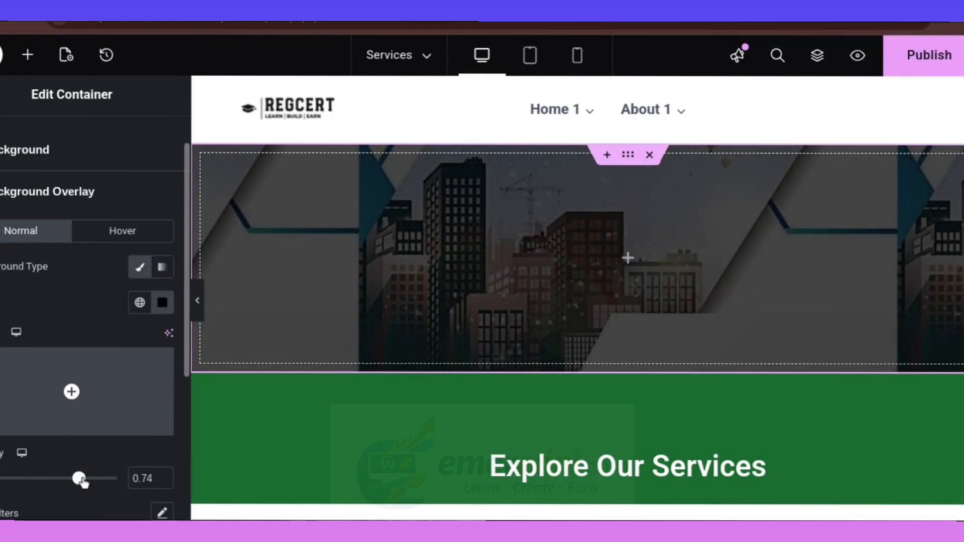
pyautogui.click(943, 70)
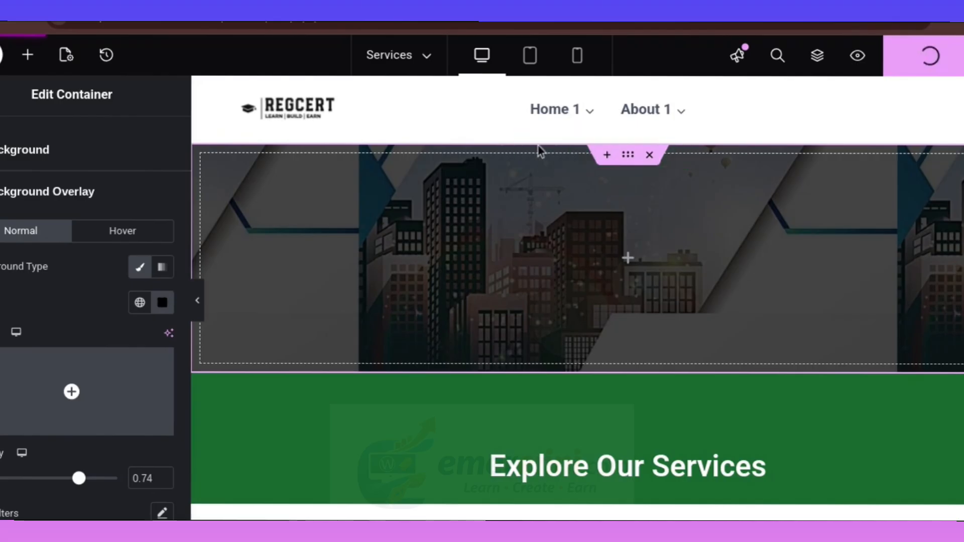
pyautogui.scroll(-1, 540, 239)
pyautogui.scroll(-2, 621, 444)
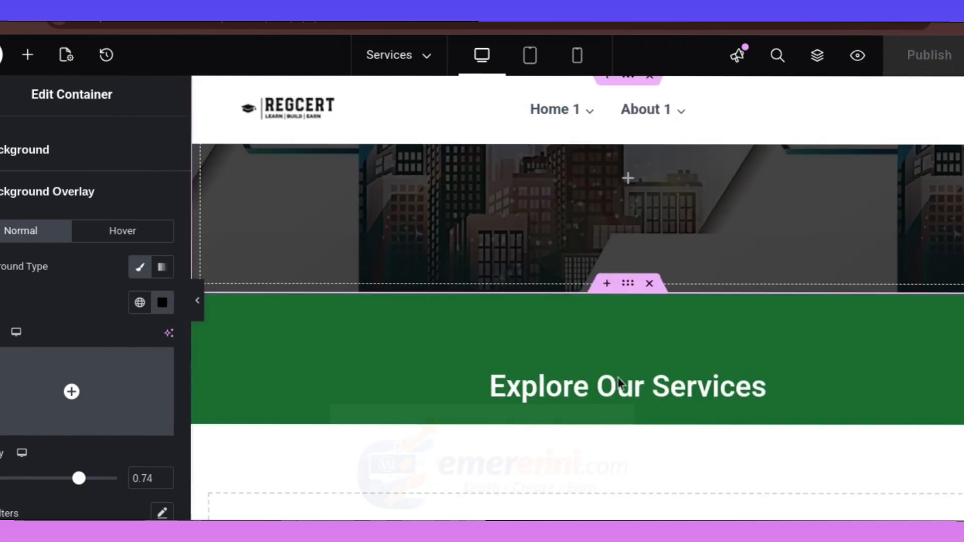
# In the tablet layout, unlink the green heading container's margin and padding values, with 0 px on the sides
pyautogui.click(531, 64)
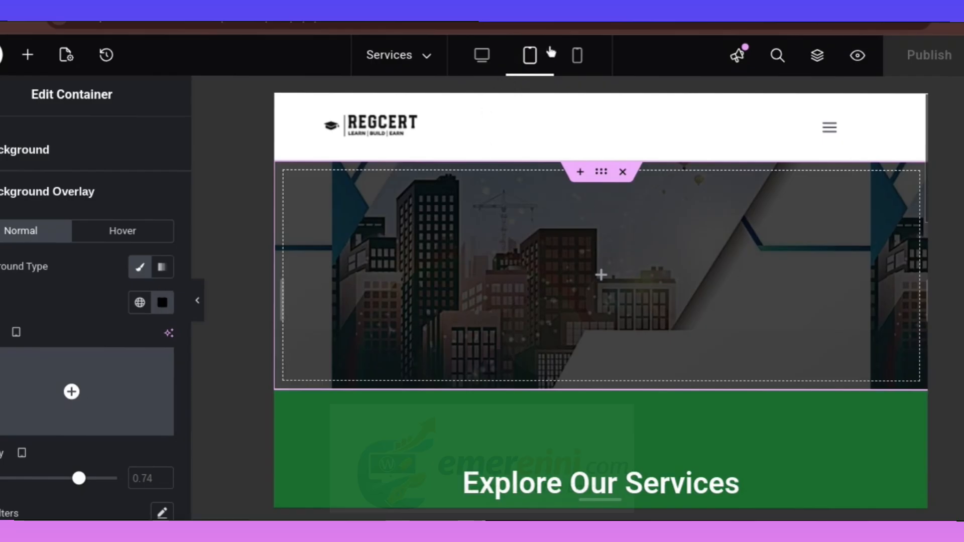
pyautogui.scroll(-2, 706, 265)
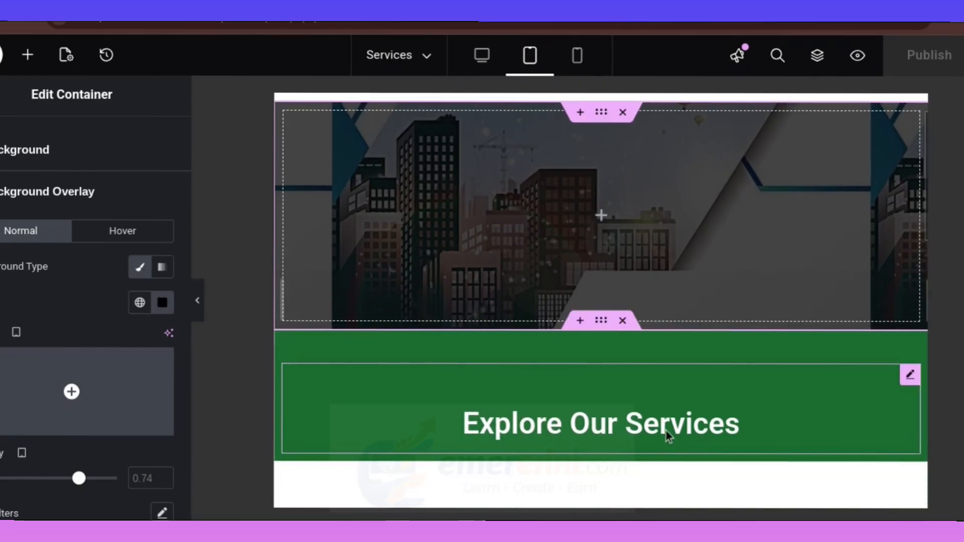
pyautogui.click(667, 427)
pyautogui.click(601, 322)
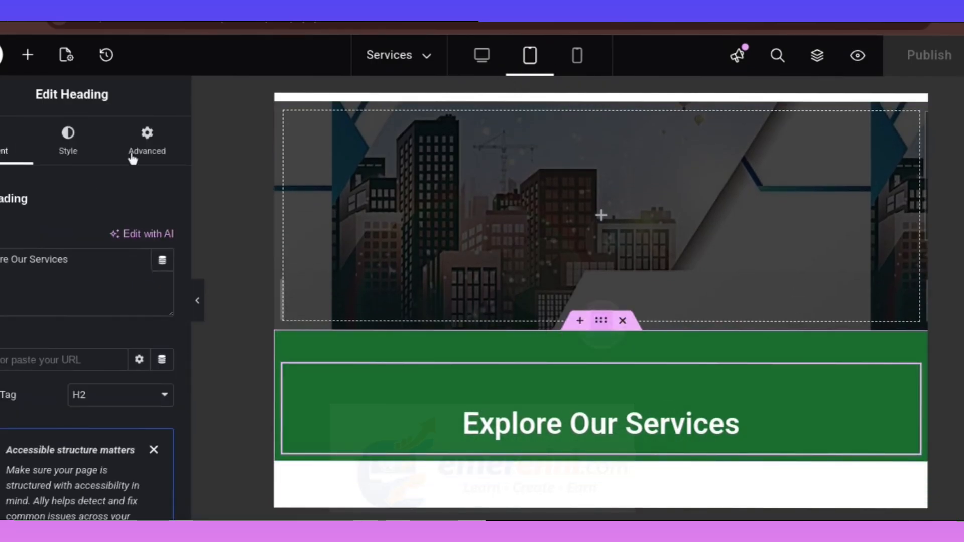
pyautogui.click(144, 147)
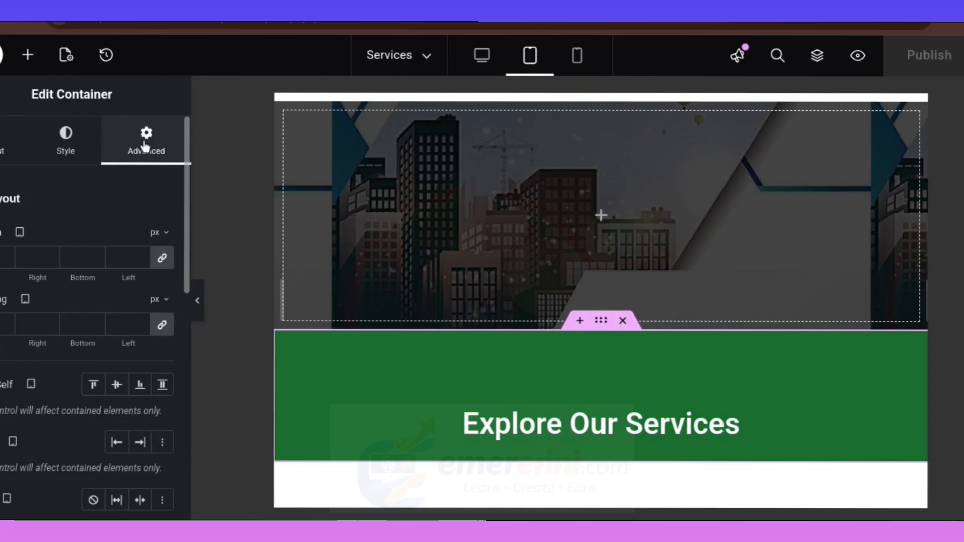
pyautogui.click(161, 258)
pyautogui.click(161, 324)
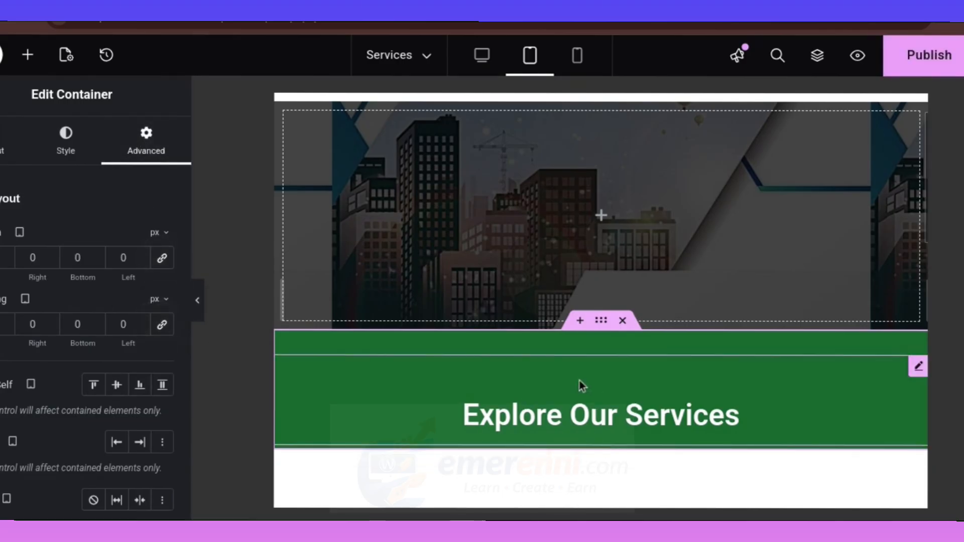
# Unlink the Explore Our Services heading's margin and padding values in the tablet layout
pyautogui.click(387, 362)
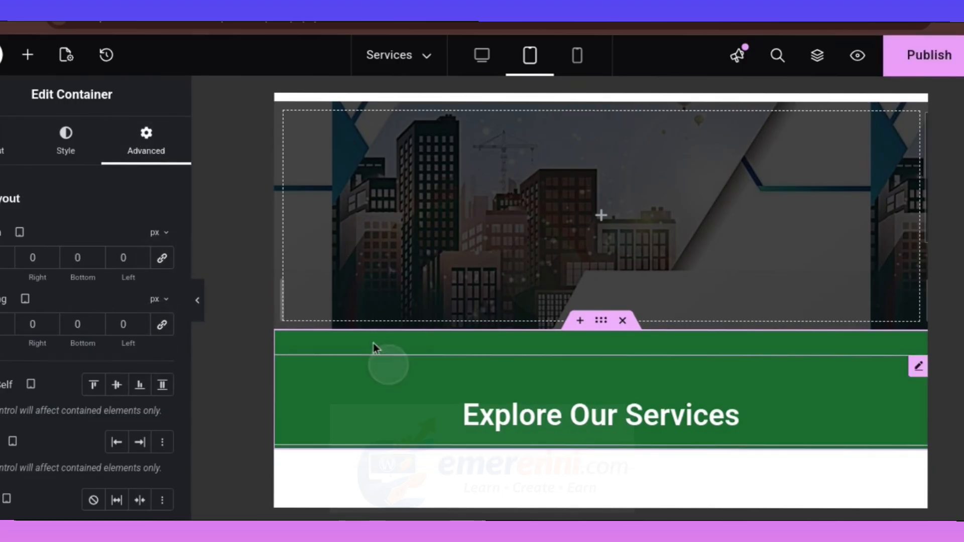
pyautogui.click(148, 150)
pyautogui.click(163, 258)
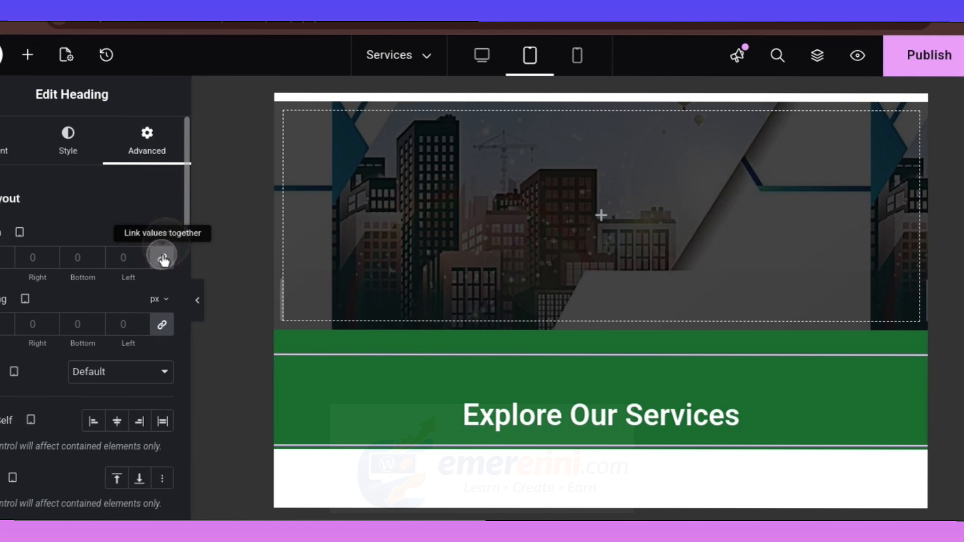
pyautogui.click(163, 324)
# In the mobile layout, unlink the green container's margin and padding values, with 0 px on the sides
pyautogui.click(579, 62)
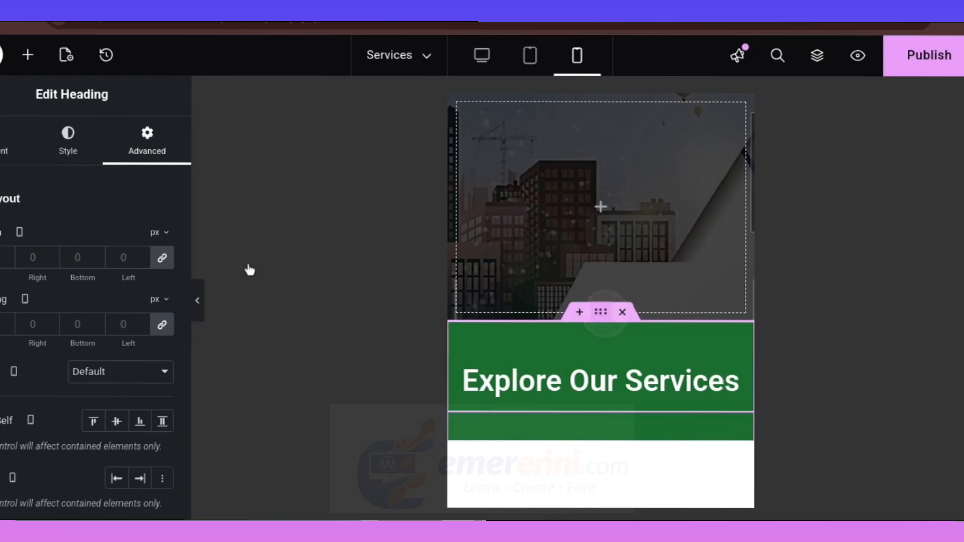
pyautogui.click(161, 259)
pyautogui.click(162, 325)
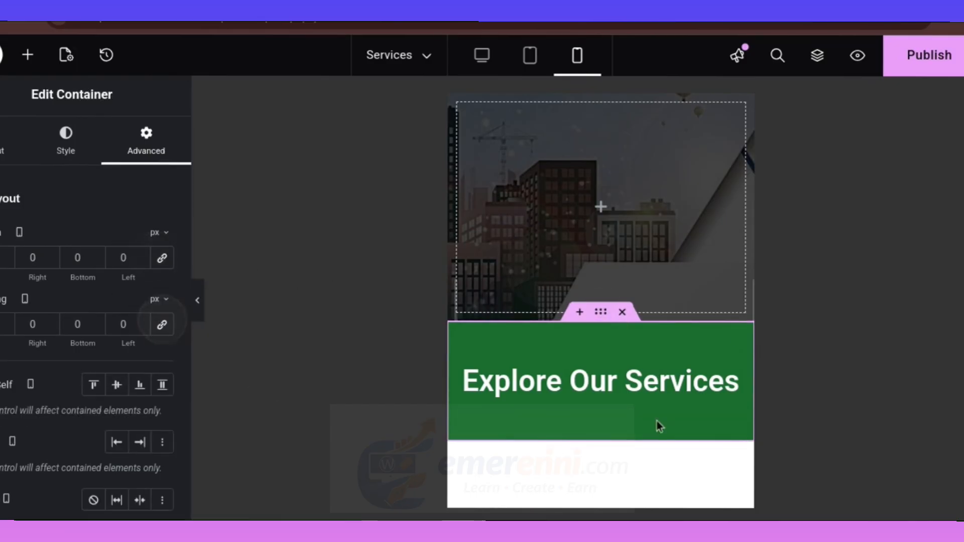
# Set the Explore Our Services heading's mobile font size to 25 px
pyautogui.click(27, 55)
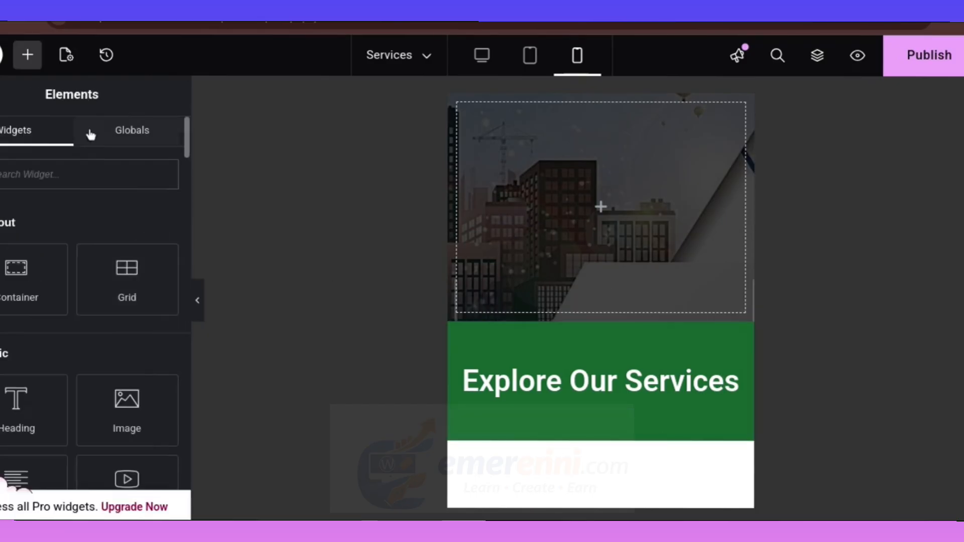
pyautogui.click(535, 382)
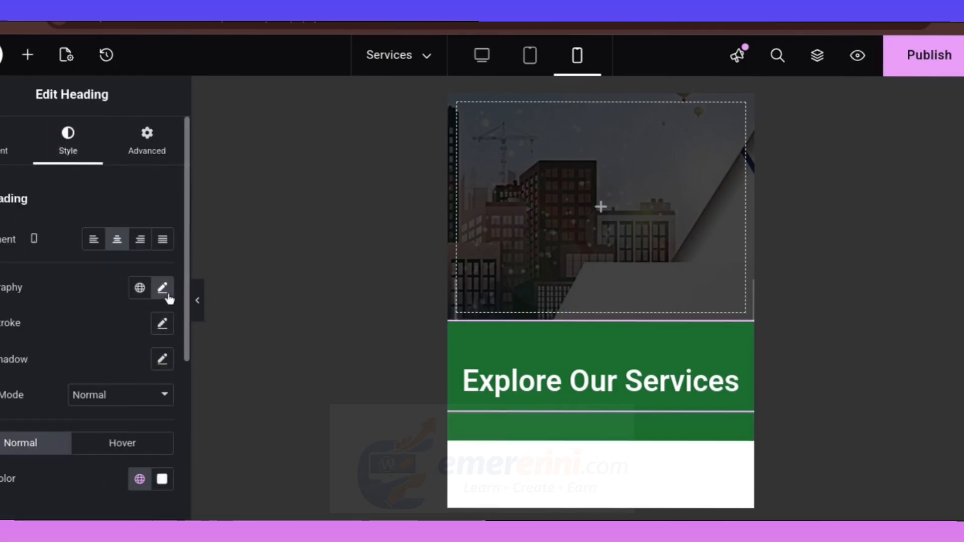
pyautogui.click(162, 289)
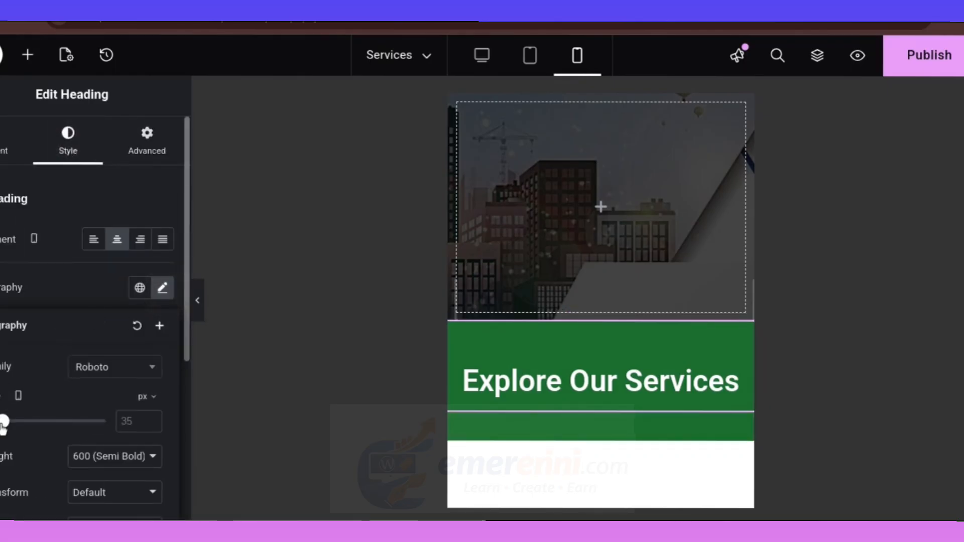
pyautogui.moveTo(5, 422); pyautogui.dragTo(1, 421)
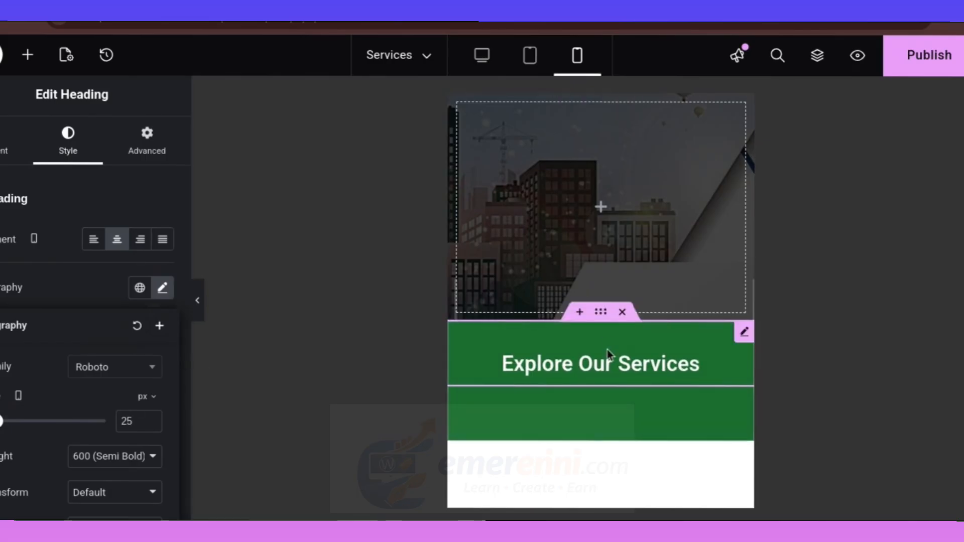
# Unlink the hero container's mobile margin and padding values with 0 px on the sides, publish the page and return to the desktop layout
pyautogui.click(606, 317)
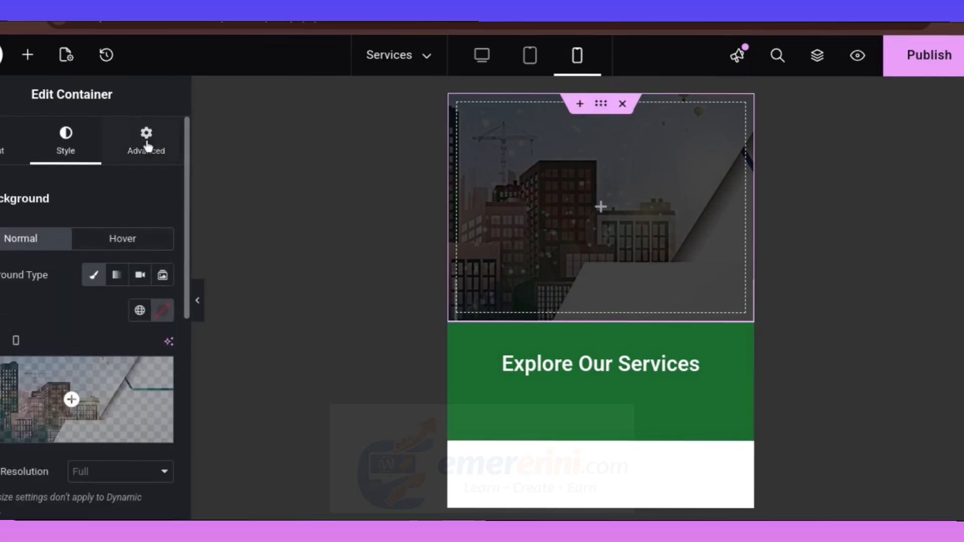
pyautogui.click(146, 145)
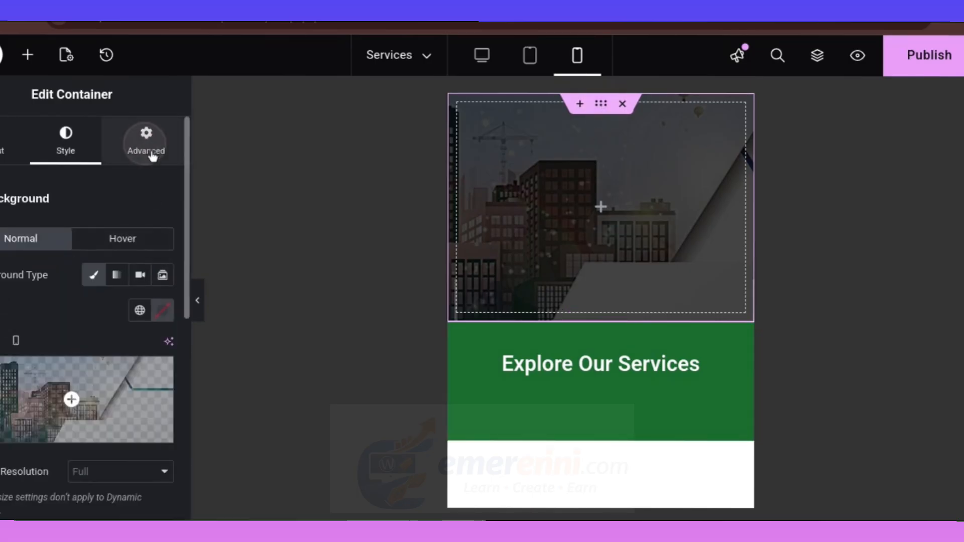
pyautogui.click(162, 257)
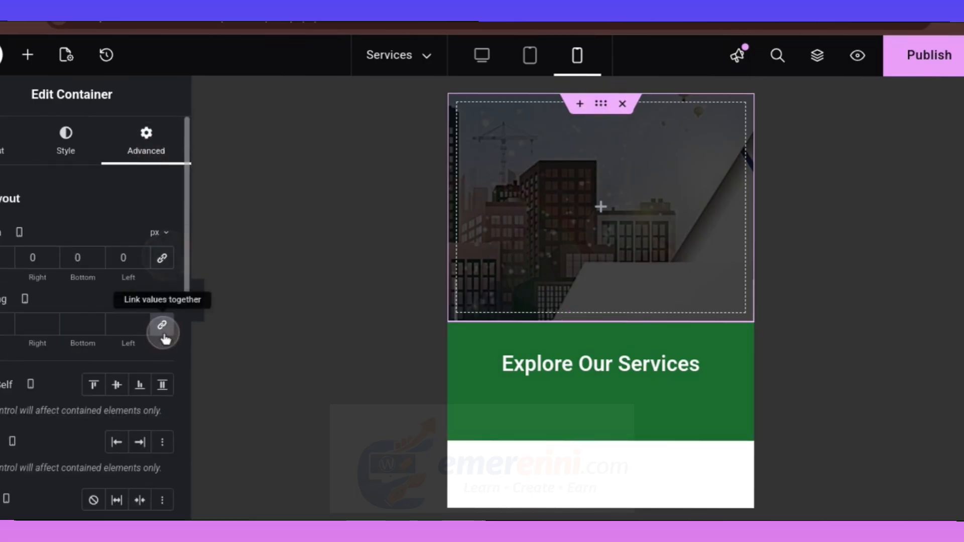
pyautogui.click(162, 325)
pyautogui.click(954, 58)
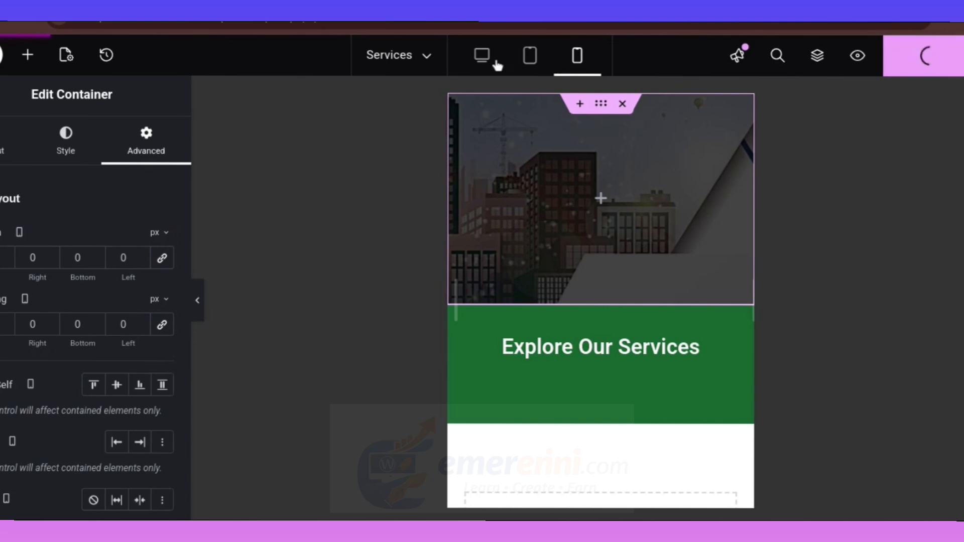
pyautogui.click(482, 56)
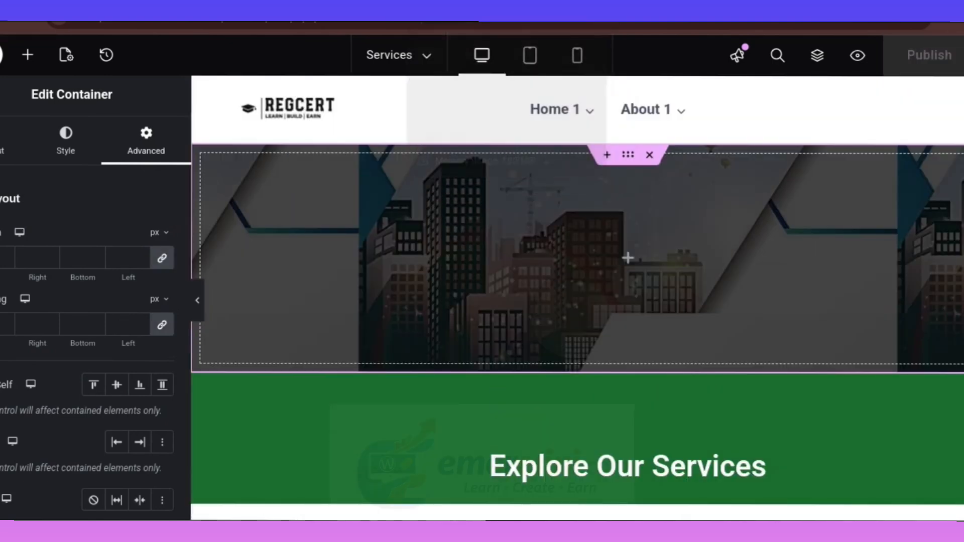
# Examine the intro text and the two-column service cards below the heading on the Spark & Turf Services page
pyautogui.click(251, 10)
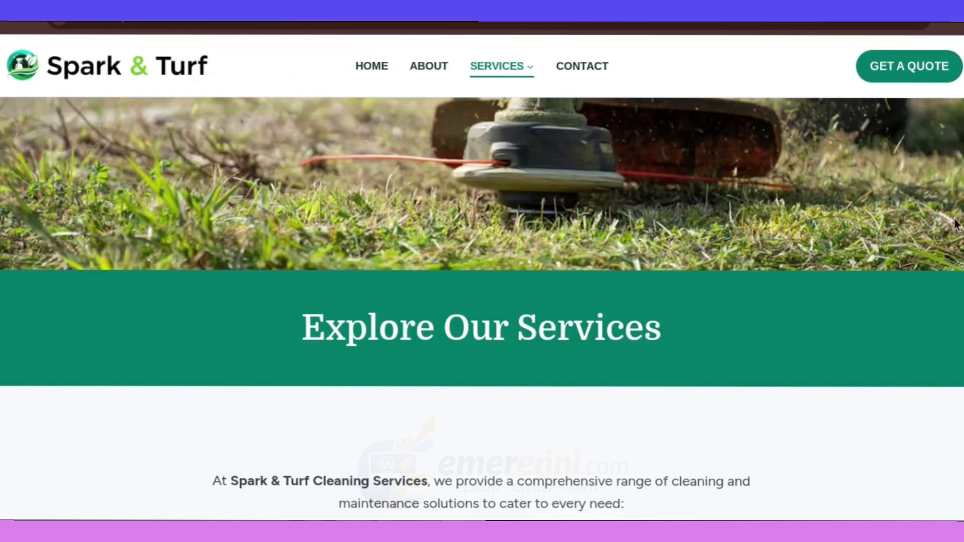
pyautogui.scroll(-4, 120, 216)
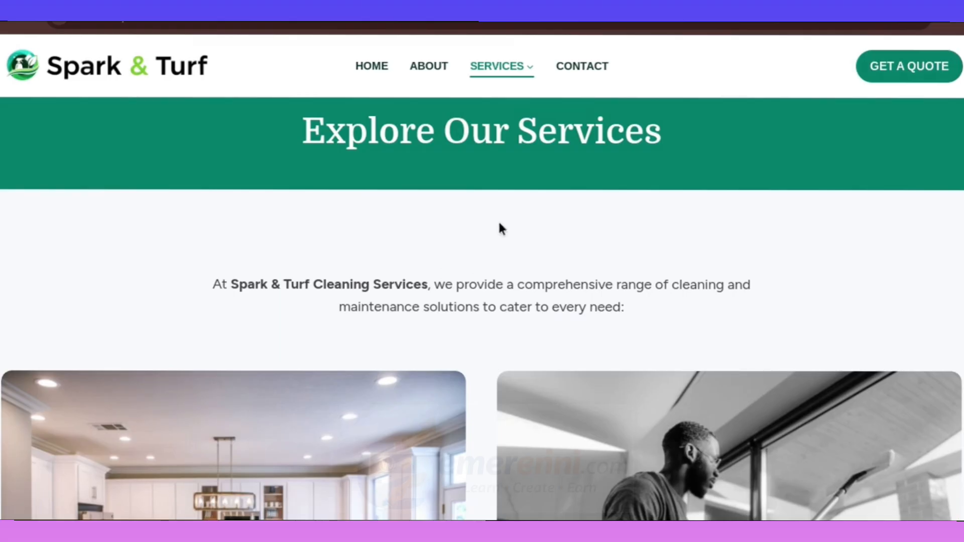
pyautogui.scroll(-3, 495, 275)
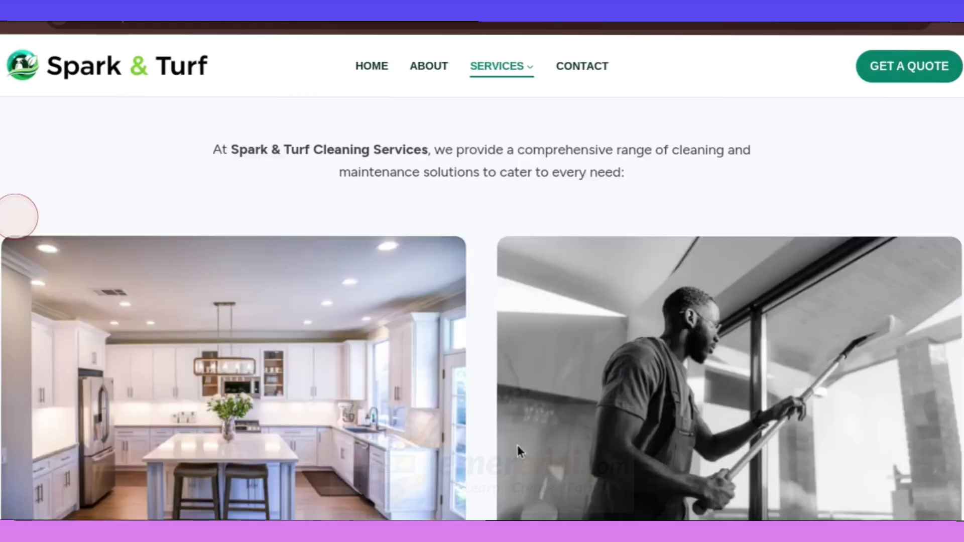
pyautogui.scroll(2, 517, 444)
pyautogui.scroll(1, 467, 316)
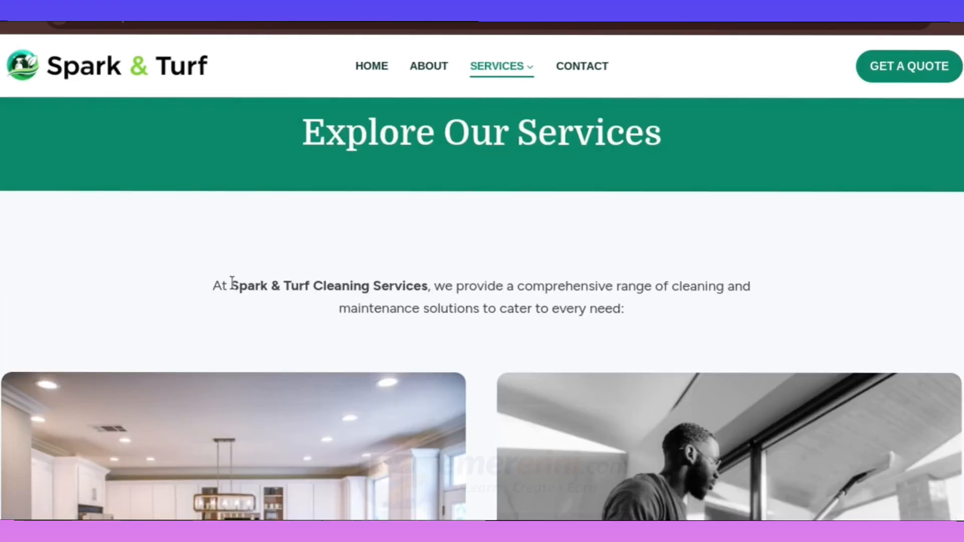
pyautogui.scroll(-6, 706, 375)
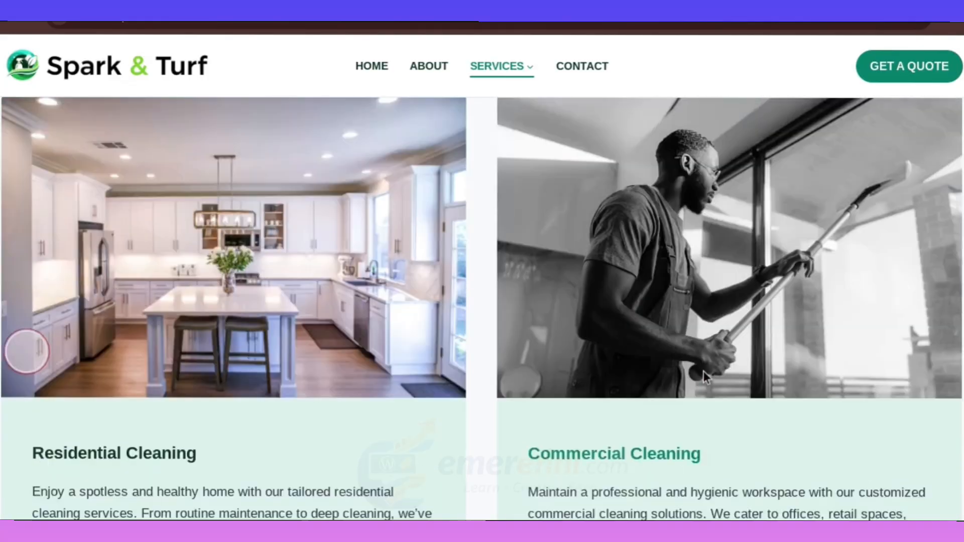
pyautogui.scroll(7, 653, 359)
pyautogui.scroll(-8, 628, 342)
pyautogui.scroll(1, 625, 332)
pyautogui.scroll(-3, 632, 326)
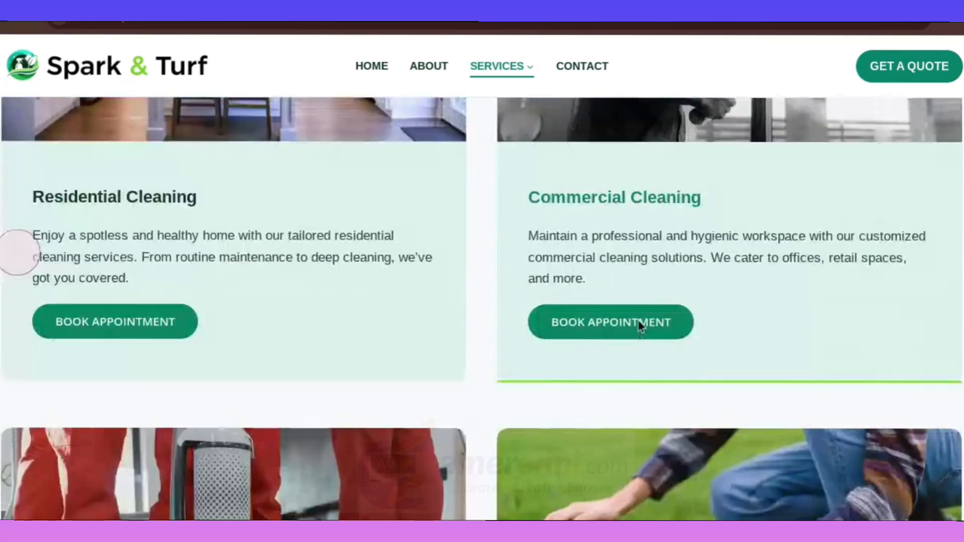
pyautogui.scroll(1, 637, 251)
pyautogui.scroll(7, 492, 172)
pyautogui.scroll(-4, 410, 266)
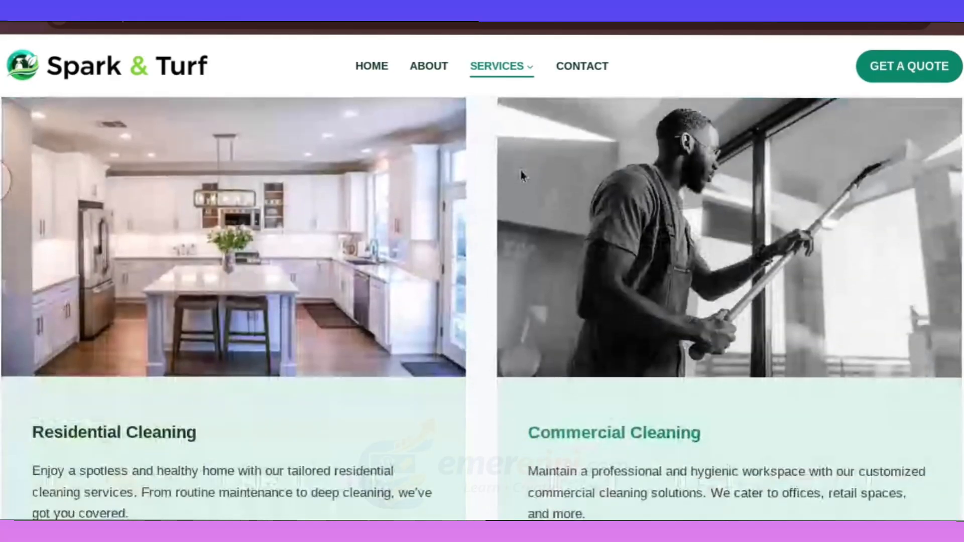
pyautogui.scroll(-13, 482, 206)
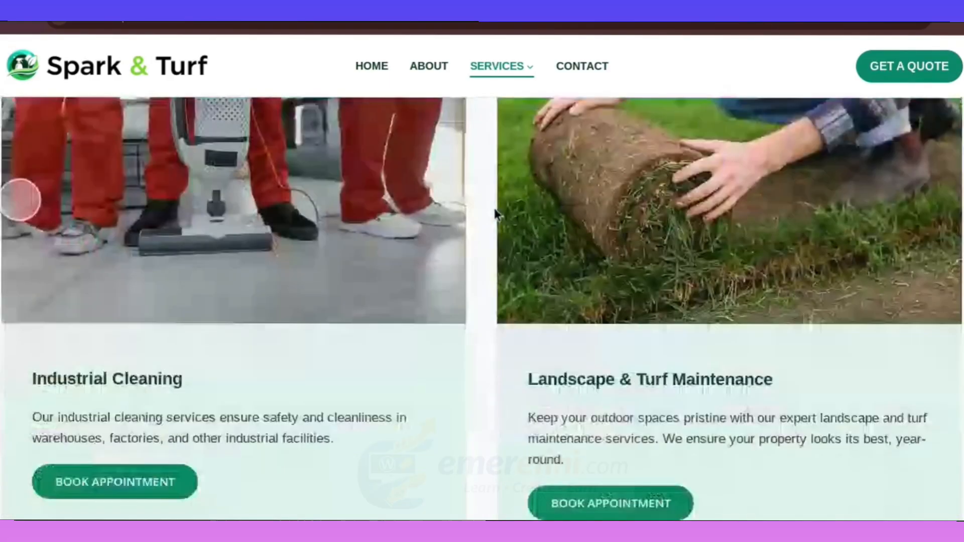
pyautogui.scroll(15, 497, 215)
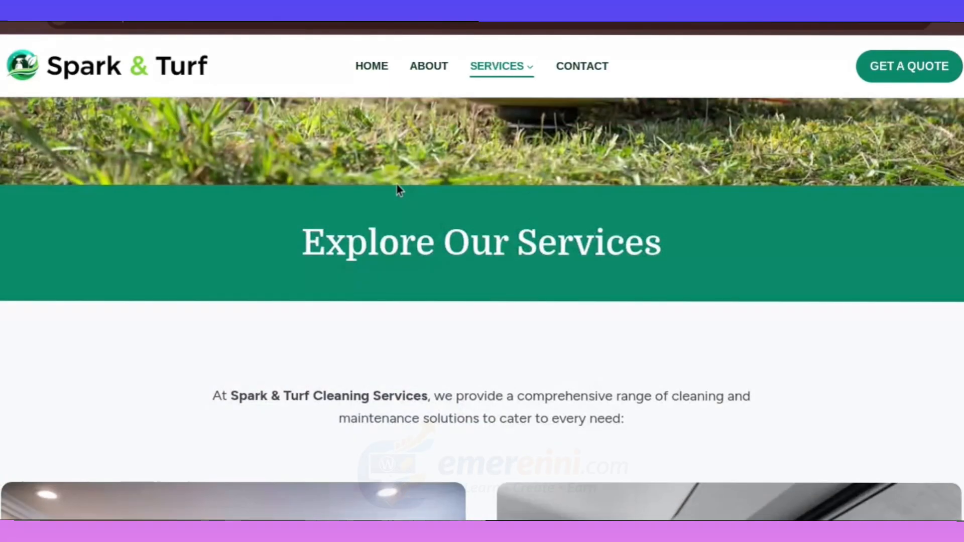
# Back in the Elementor editor, add a single-column Flexbox container below the green heading section and increase its minimum height
pyautogui.click(351, 25)
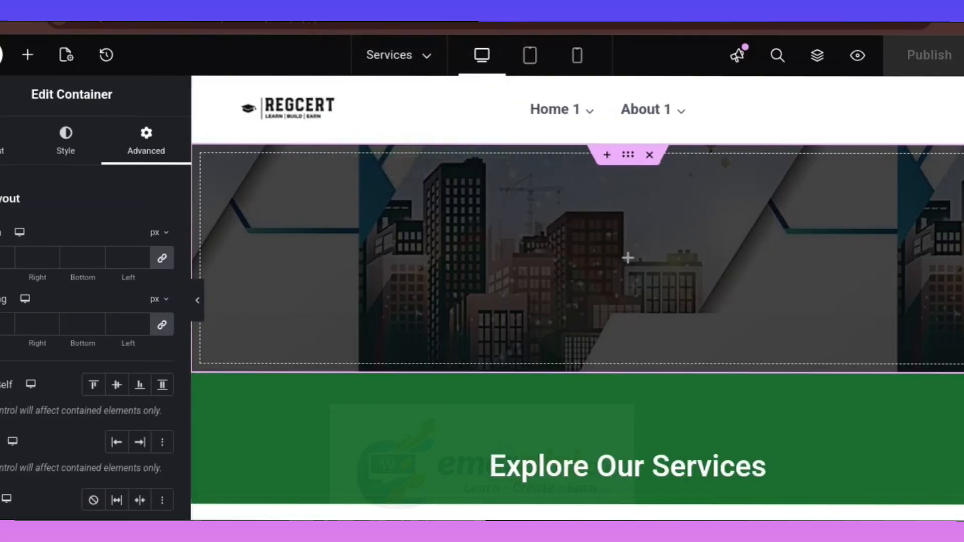
pyautogui.scroll(-4, 953, 302)
pyautogui.click(587, 394)
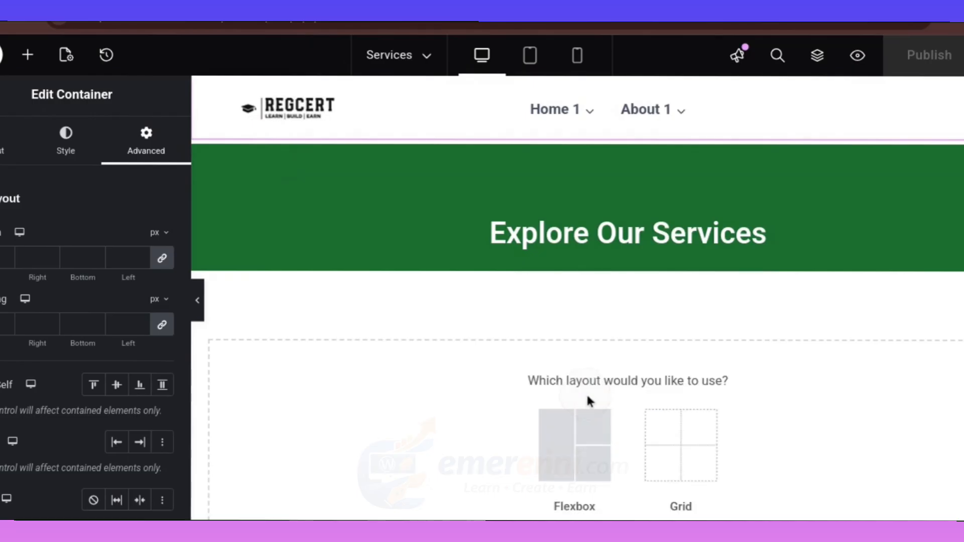
pyautogui.click(557, 445)
pyautogui.scroll(-2, 572, 447)
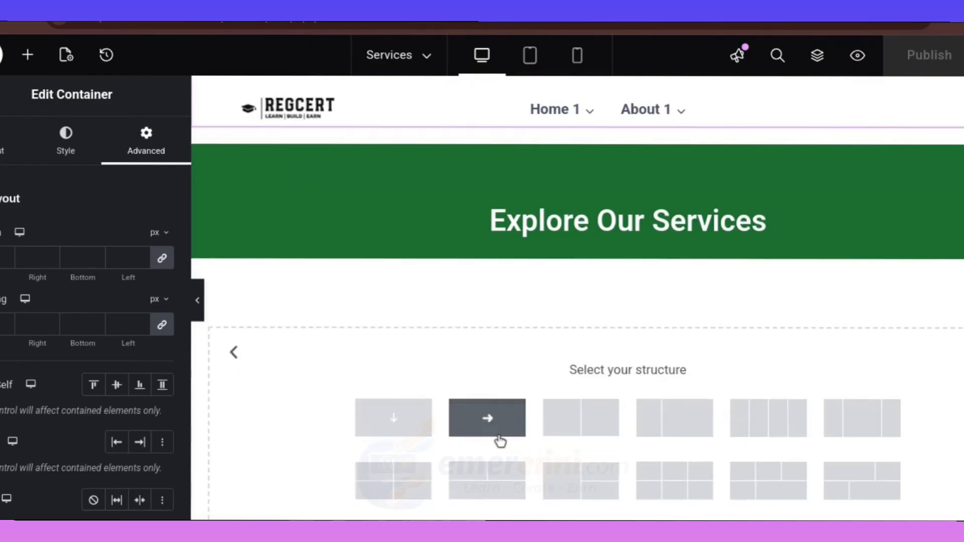
pyautogui.click(394, 340)
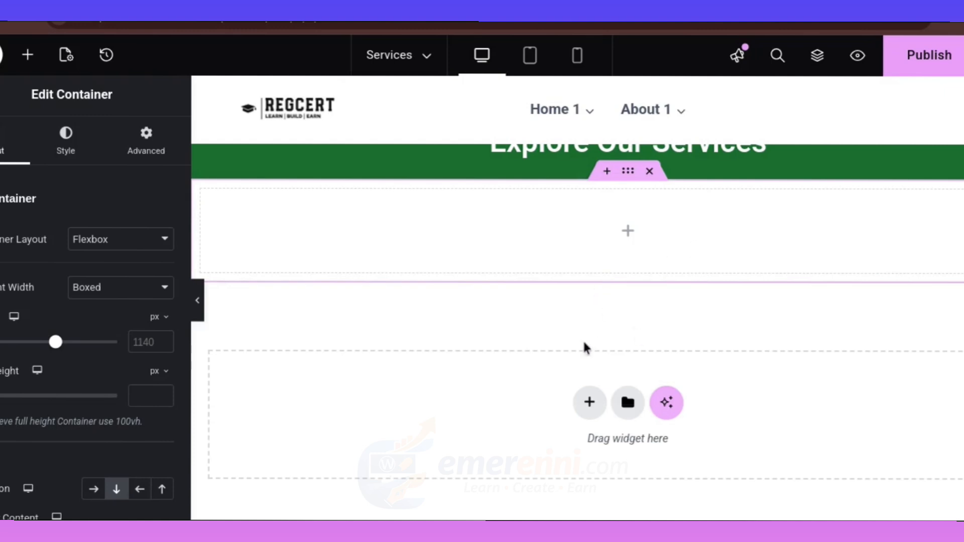
pyautogui.moveTo(0, 396); pyautogui.dragTo(2, 396)
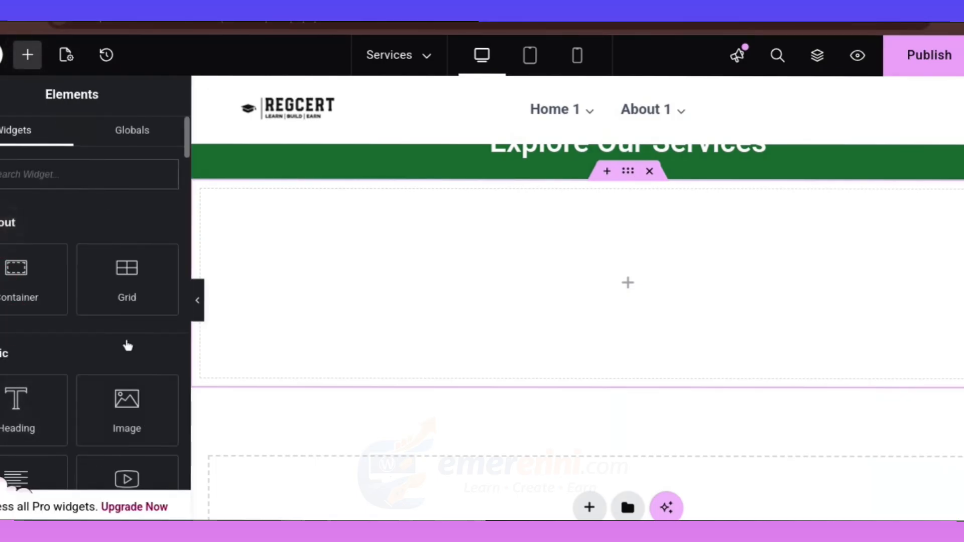
# Add a Text Editor widget to the new container and replace its placeholder with "we provide a comprehensive range of cleaning and maintenance solutions to cater to every need:" copied from Spark & Turf
pyautogui.scroll(-2, 80, 415)
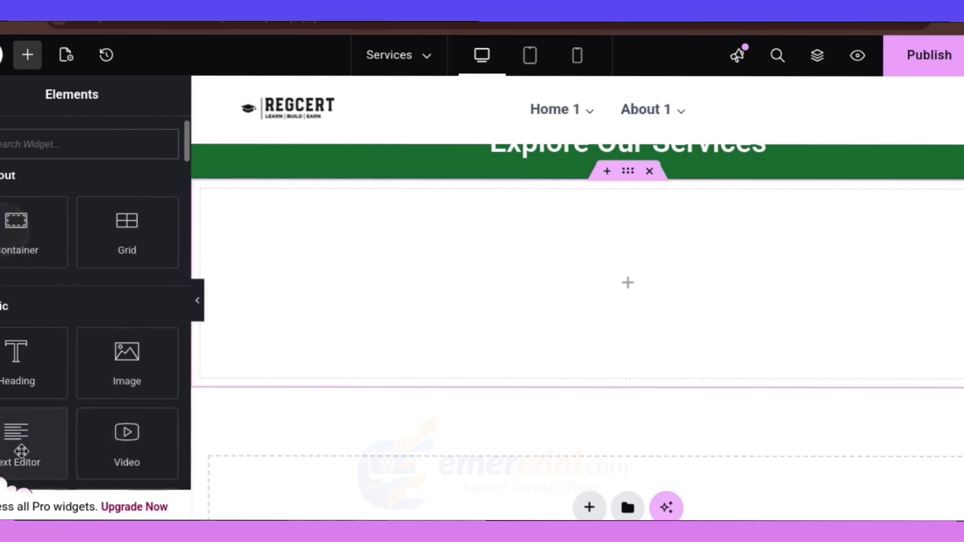
pyautogui.moveTo(17, 441); pyautogui.dragTo(633, 291)
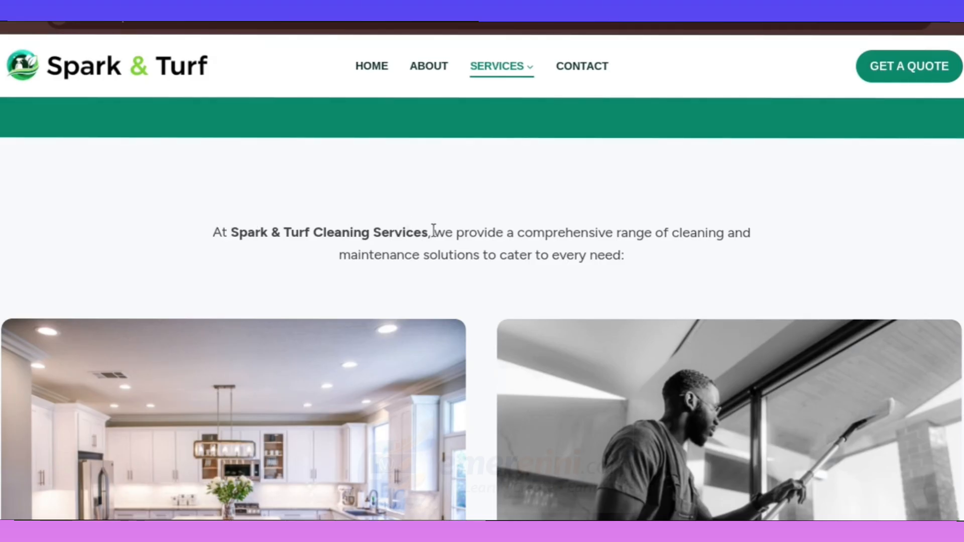
pyautogui.moveTo(437, 230); pyautogui.dragTo(652, 246)
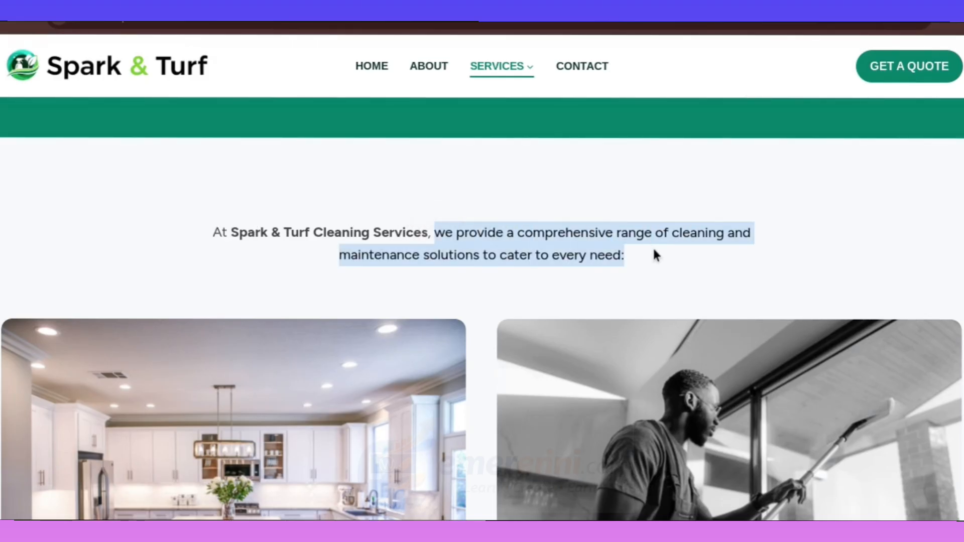
pyautogui.hotkey('ctrl', 'c')
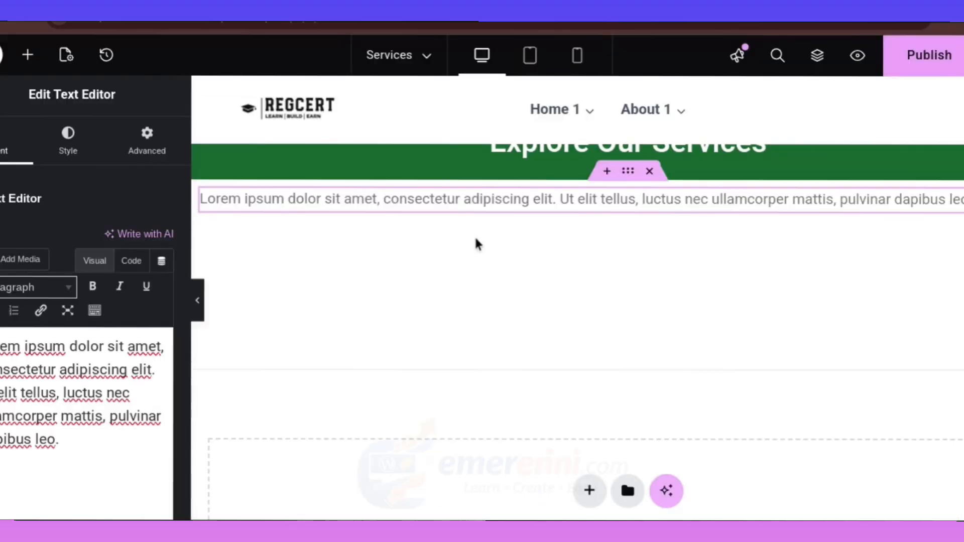
pyautogui.tripleClick(62, 381)
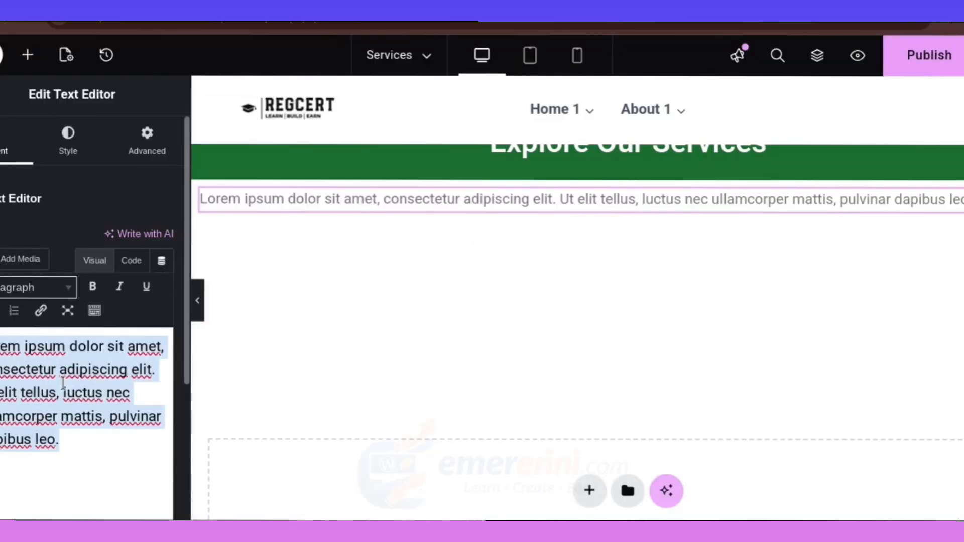
pyautogui.hotkey('ctrl', 'v')
# Center-align the intro text and set its text color to #000000
pyautogui.click(75, 142)
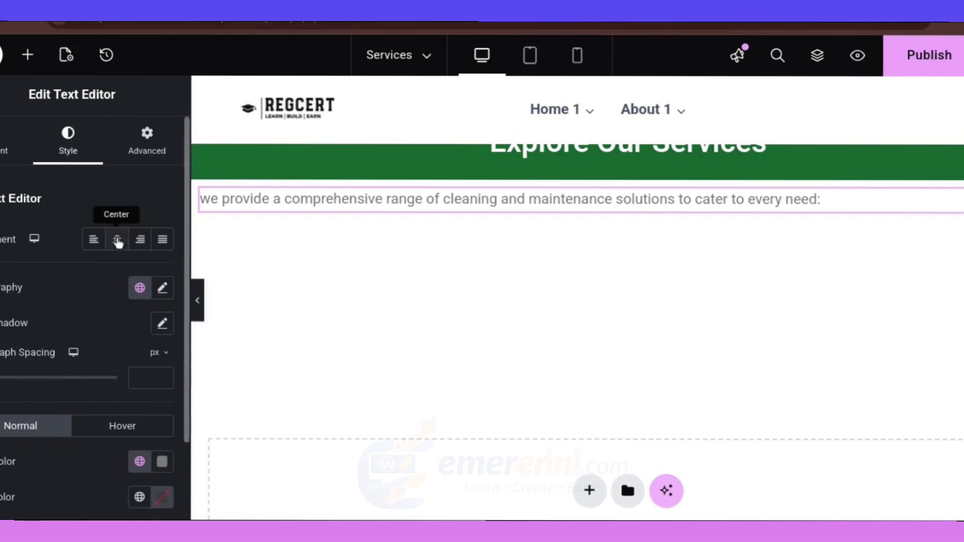
pyautogui.click(116, 239)
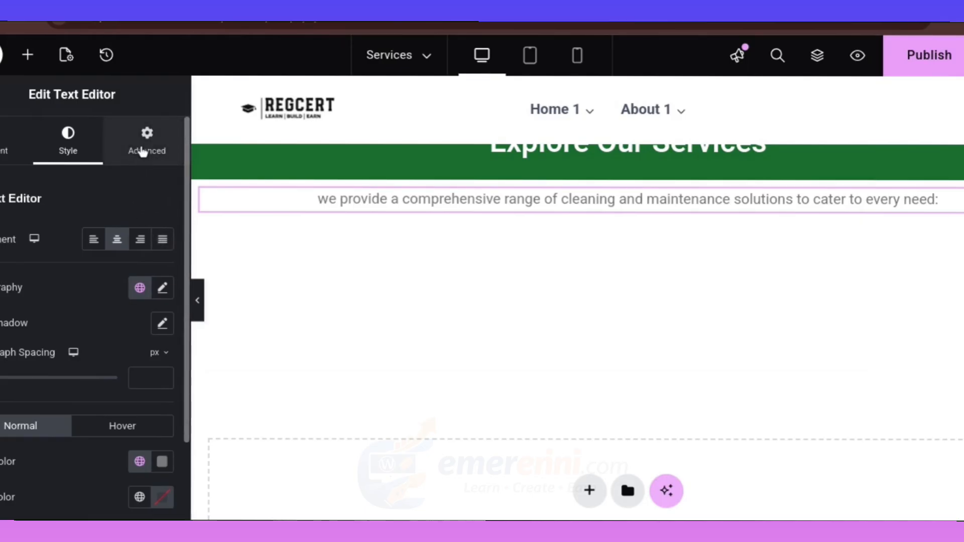
pyautogui.click(140, 461)
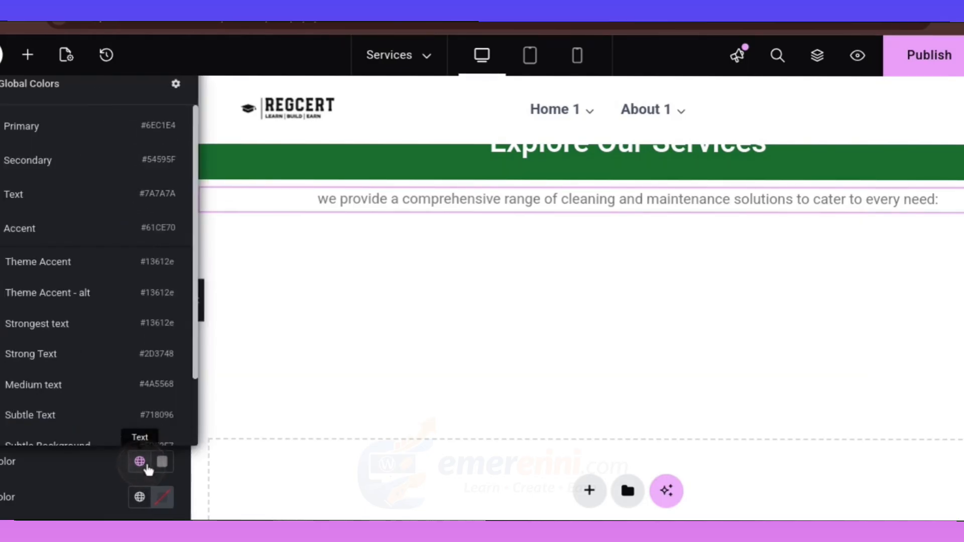
pyautogui.click(161, 461)
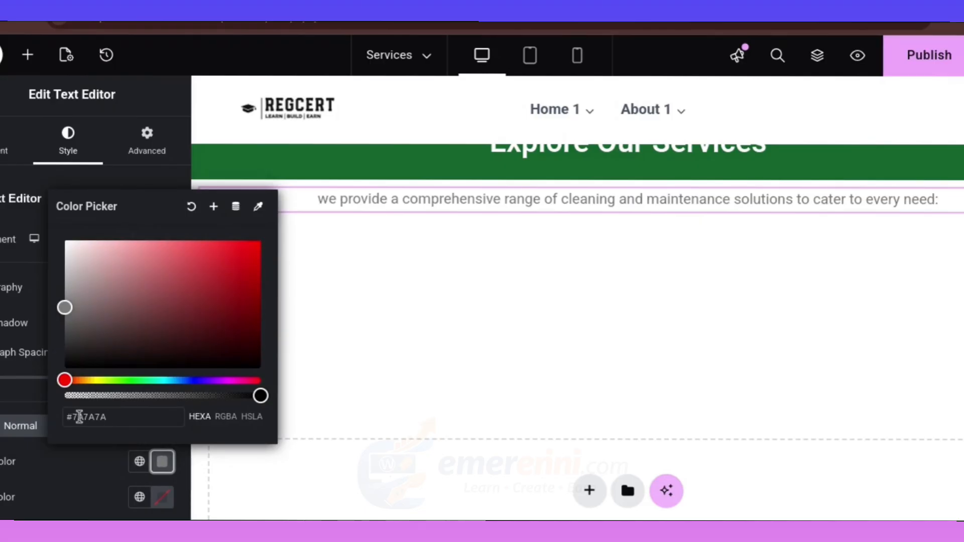
pyautogui.moveTo(78, 416); pyautogui.dragTo(128, 419)
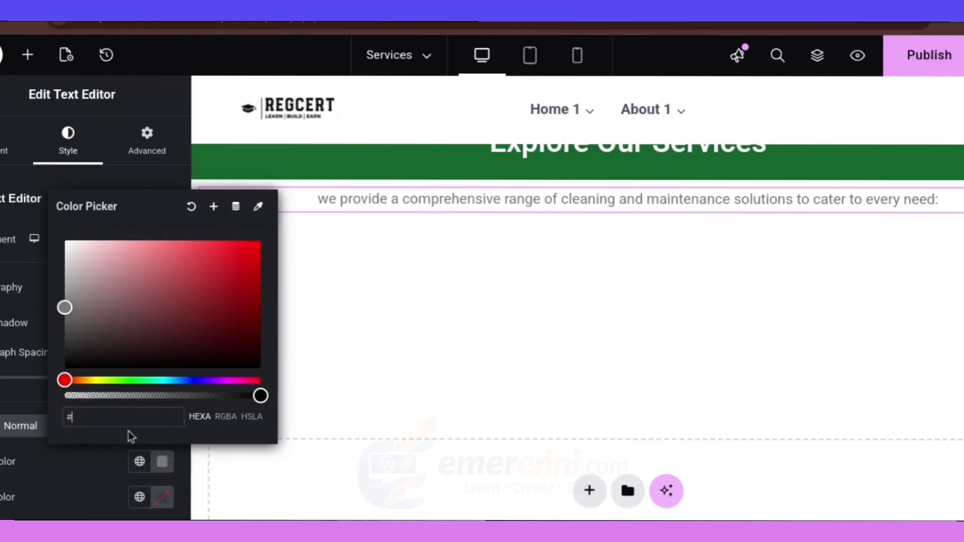
pyautogui.write('0000')
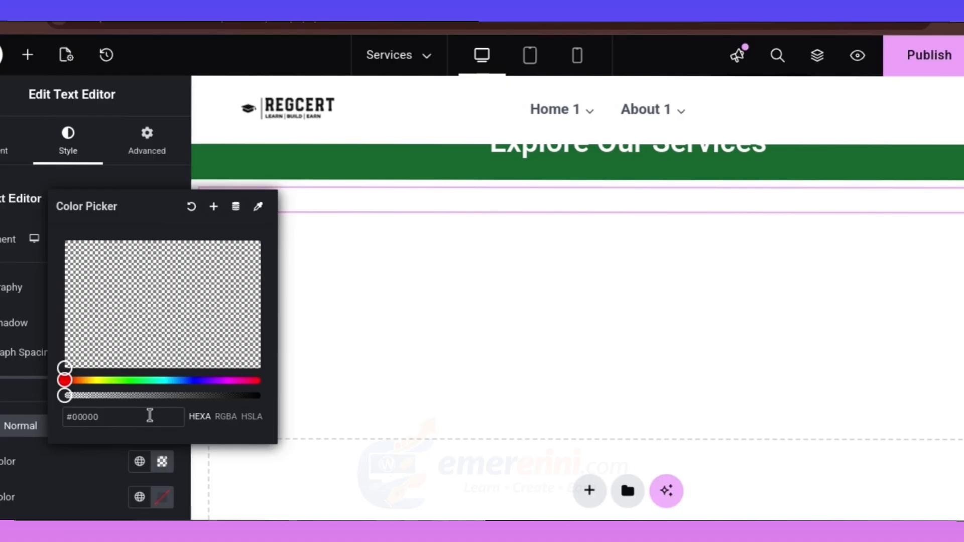
pyautogui.write('0')
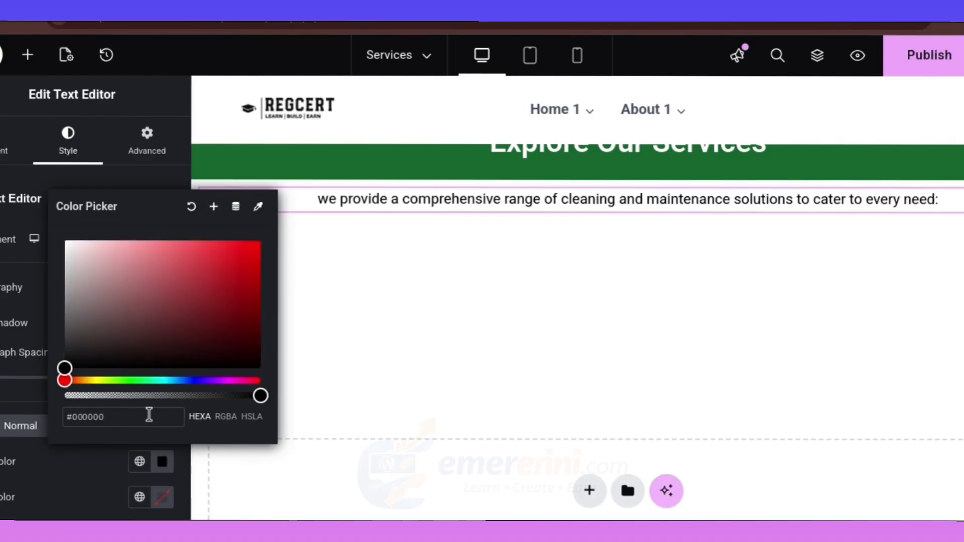
pyautogui.click(610, 322)
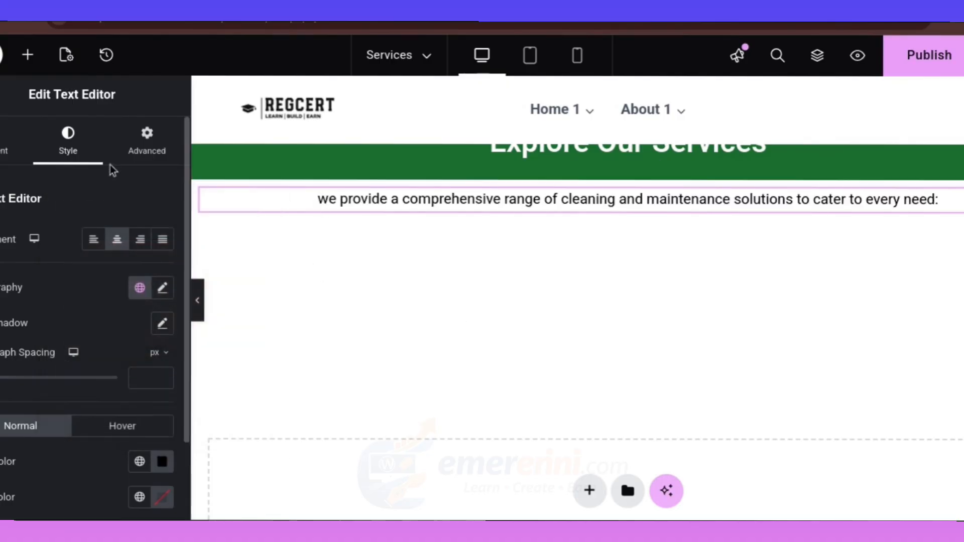
# Set the intro text widget's left and right padding and left and right margin to 30 px each
pyautogui.click(146, 140)
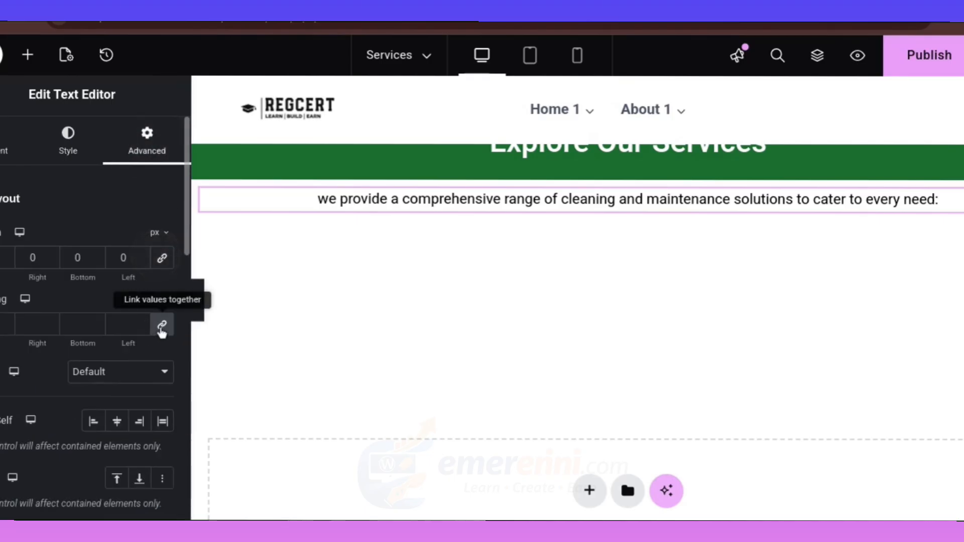
pyautogui.click(110, 325)
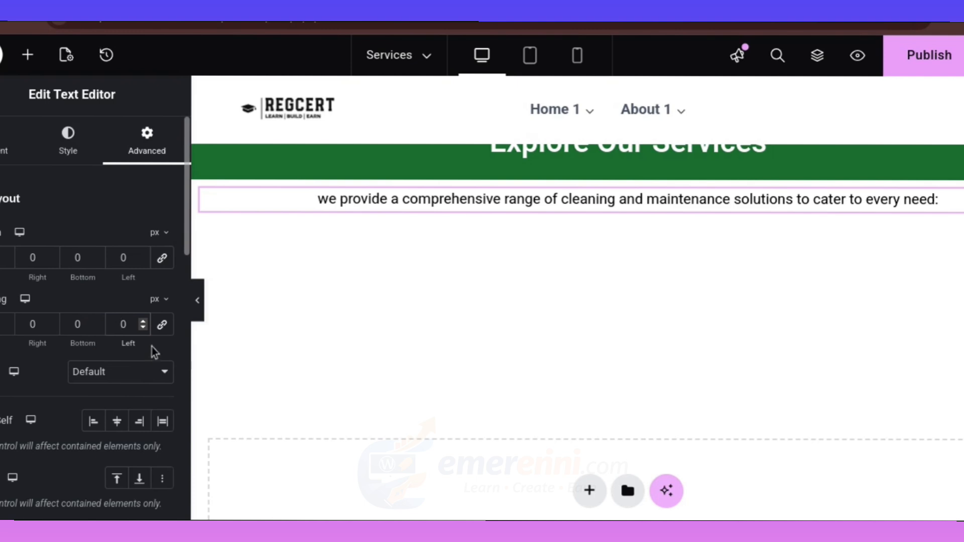
pyautogui.write('3')
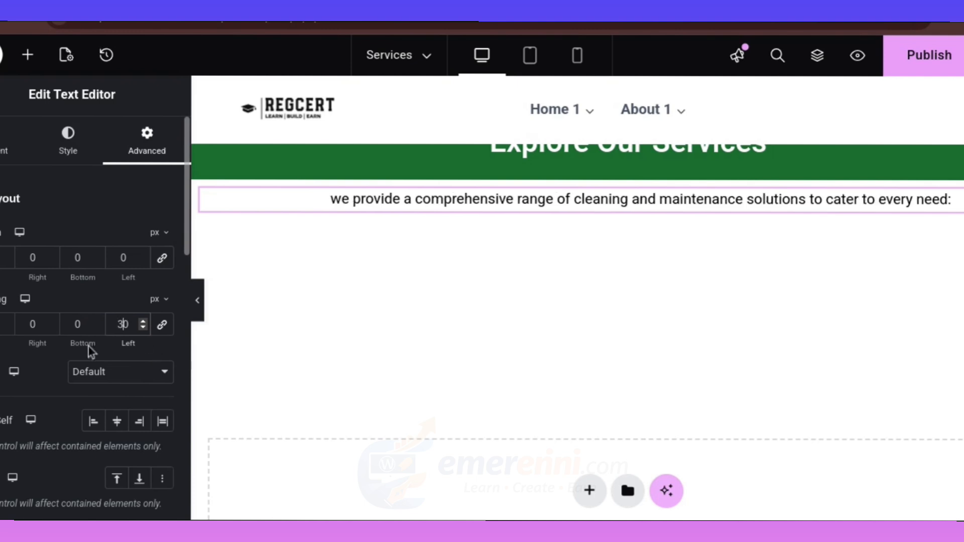
pyautogui.click(22, 324)
pyautogui.write('3')
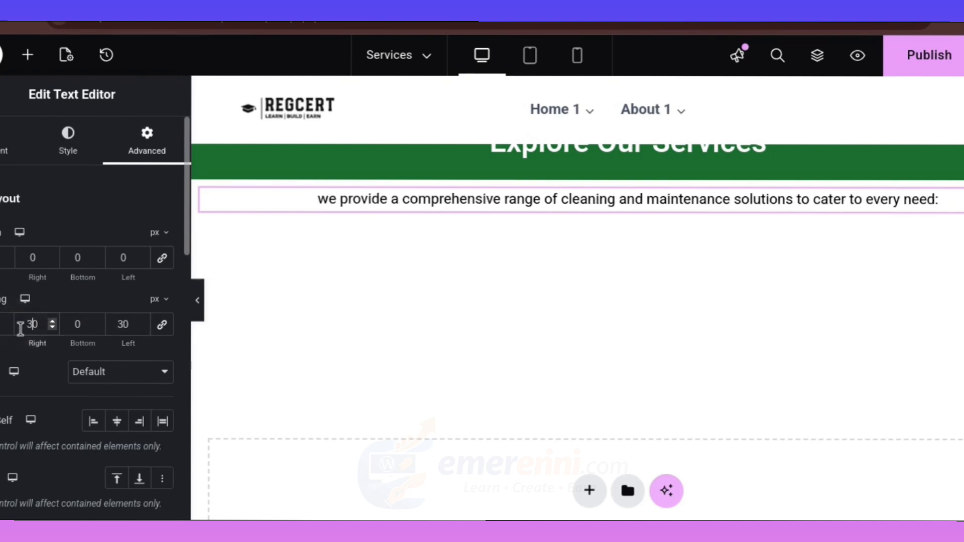
pyautogui.click(25, 258)
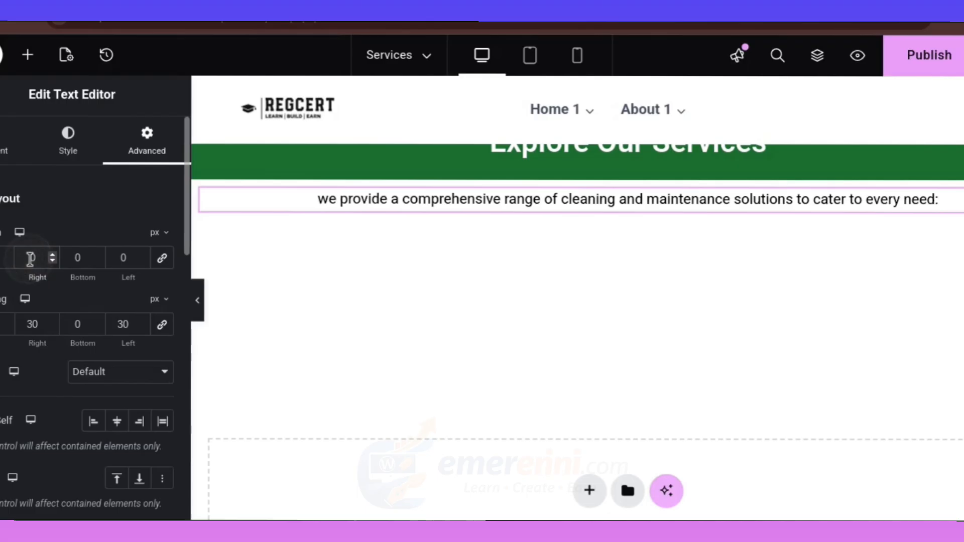
pyautogui.write('3')
pyautogui.click(111, 258)
pyautogui.write('3')
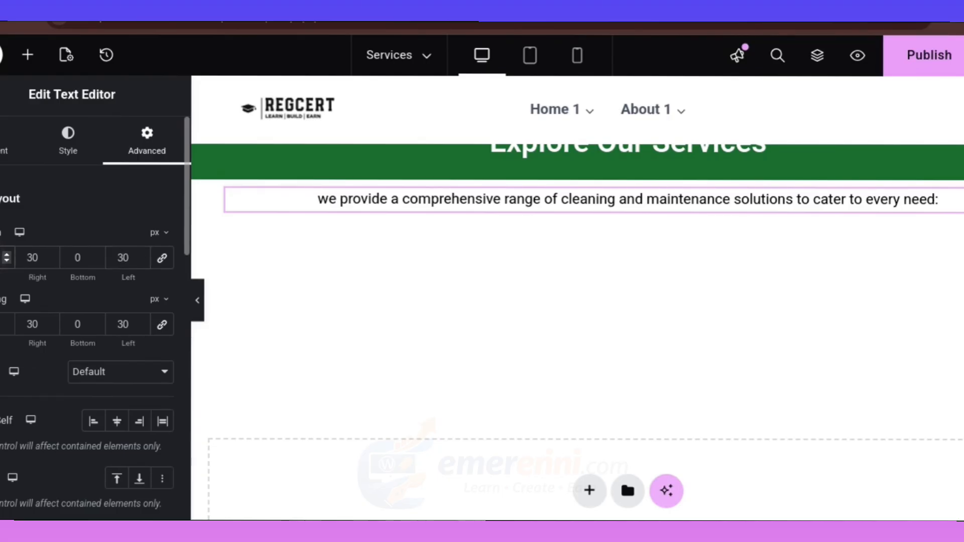
# Set the intro text widget's top margin to 90 px and publish the page
pyautogui.write('3')
pyautogui.press('BackSpace')
pyautogui.write('40')
pyautogui.press('BackSpace')
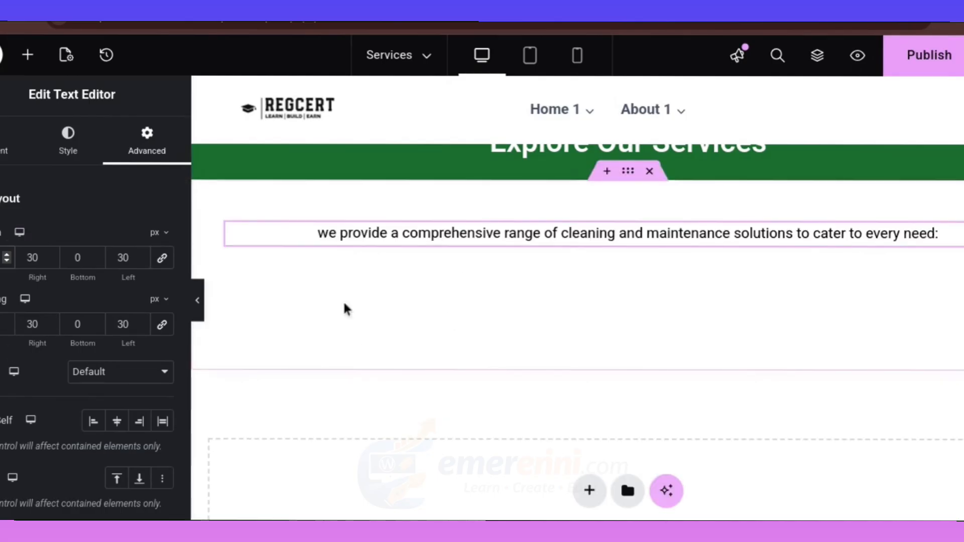
pyautogui.press('BackSpace')
pyautogui.press('BackSpace')
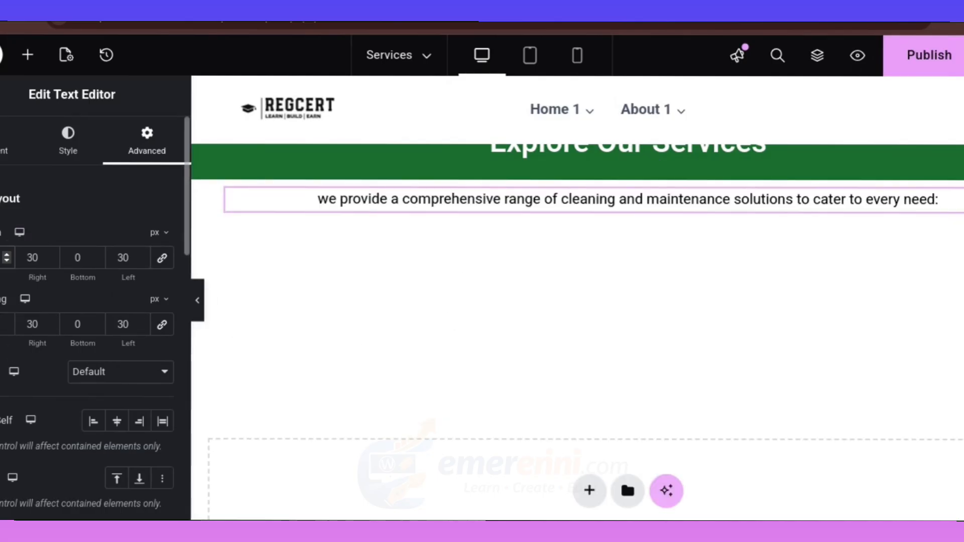
pyautogui.write('90')
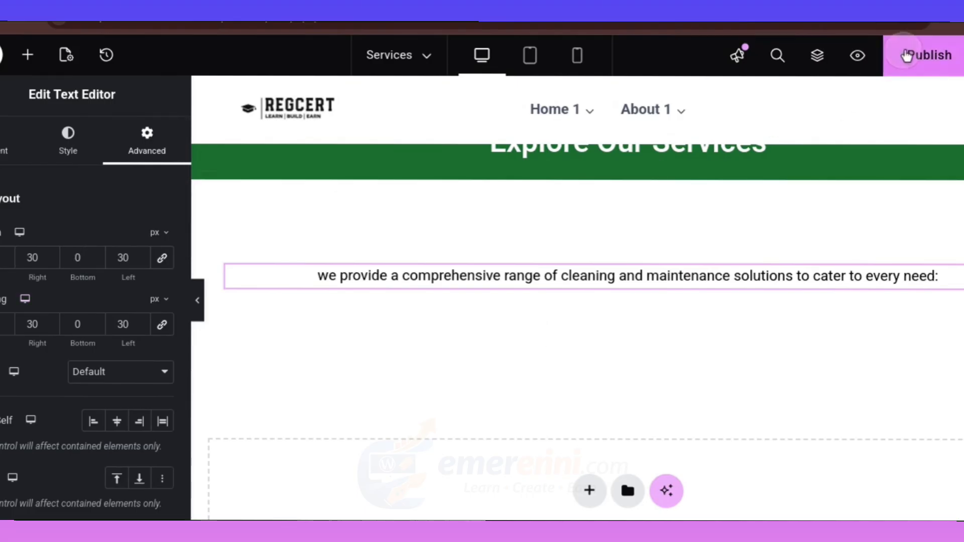
pyautogui.click(906, 55)
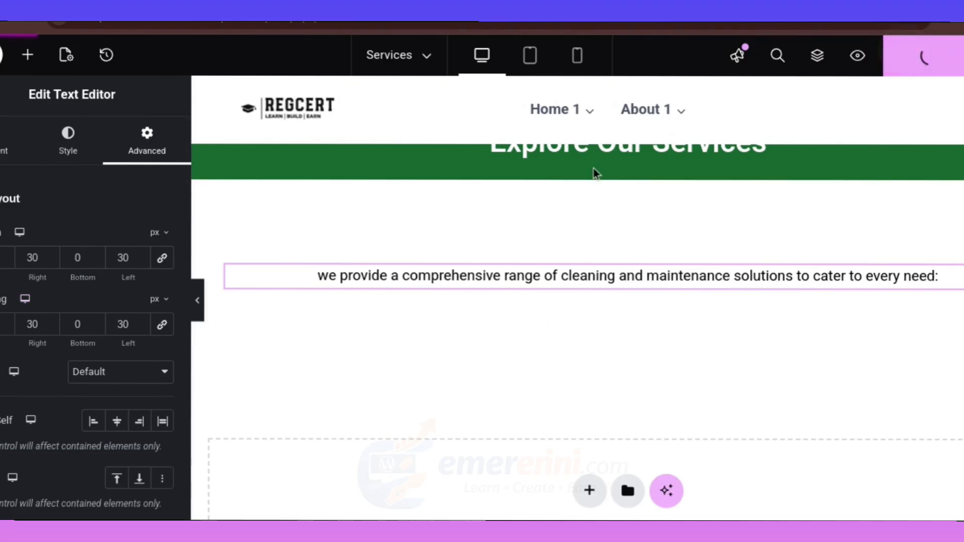
# Check the intro text on the live Services page and compare its layout with the Spark & Turf page
pyautogui.click(442, 30)
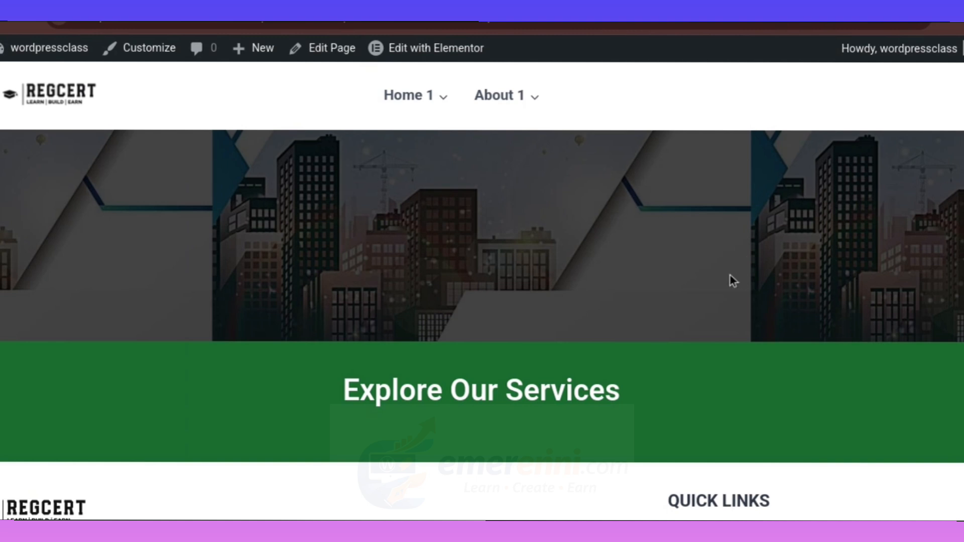
pyautogui.scroll(-5, 715, 275)
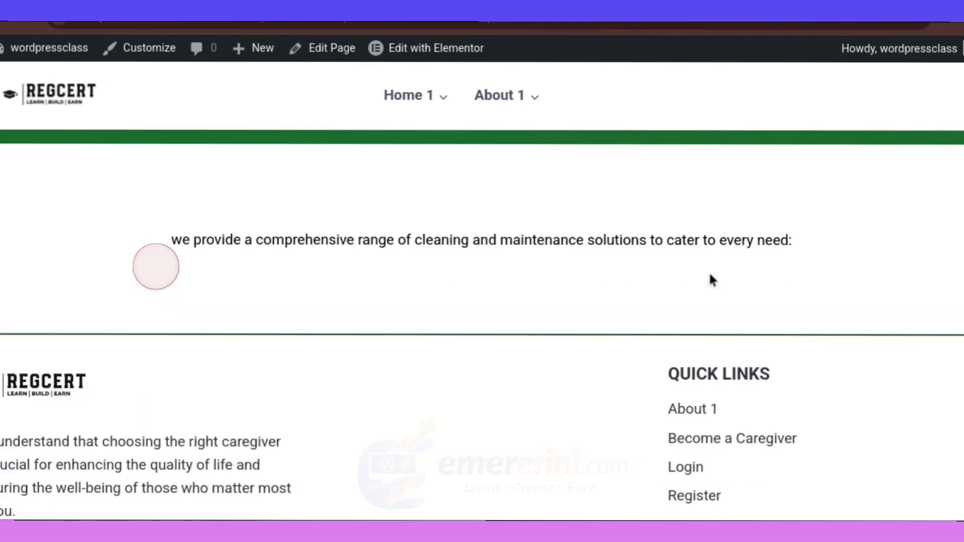
pyautogui.scroll(1, 578, 318)
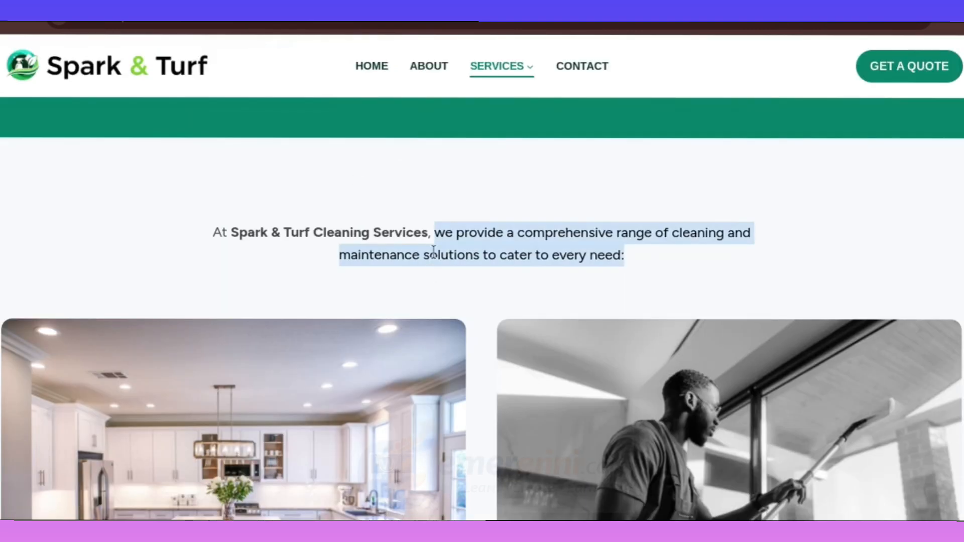
pyautogui.click(434, 255)
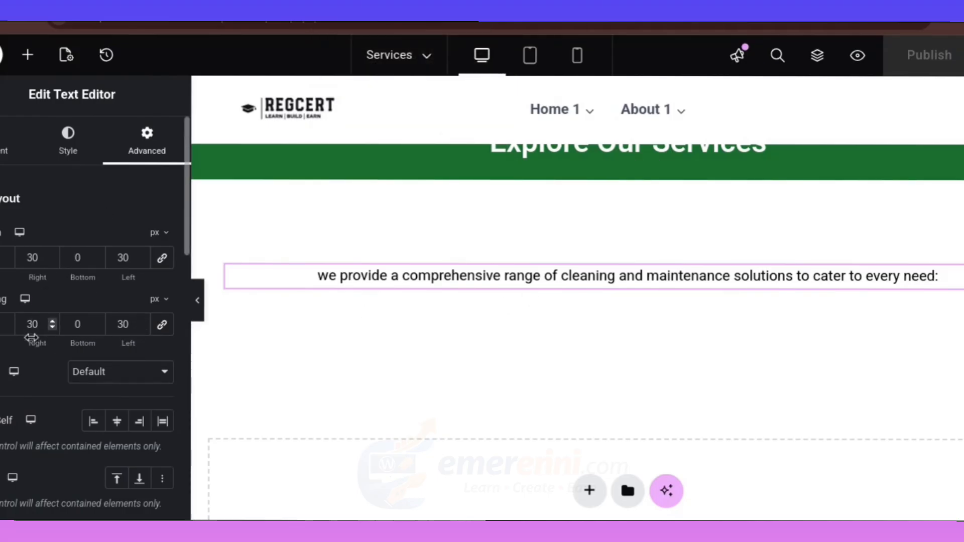
# Back in the Elementor editor, set the intro text widget's left and right padding to 50 px
pyautogui.click(116, 325)
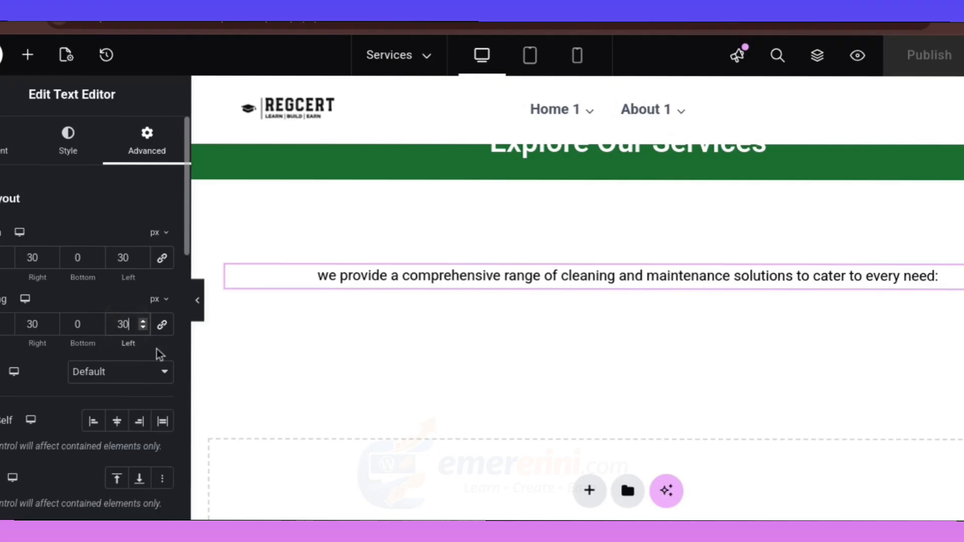
pyautogui.press('Left')
pyautogui.press('BackSpace')
pyautogui.write('5')
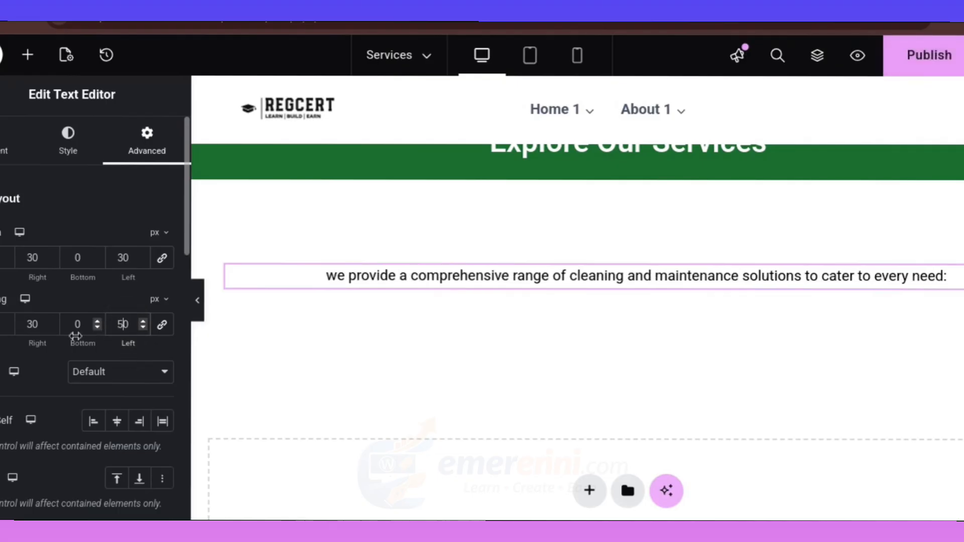
pyautogui.click(32, 324)
pyautogui.press('BackSpace')
pyautogui.write('5')
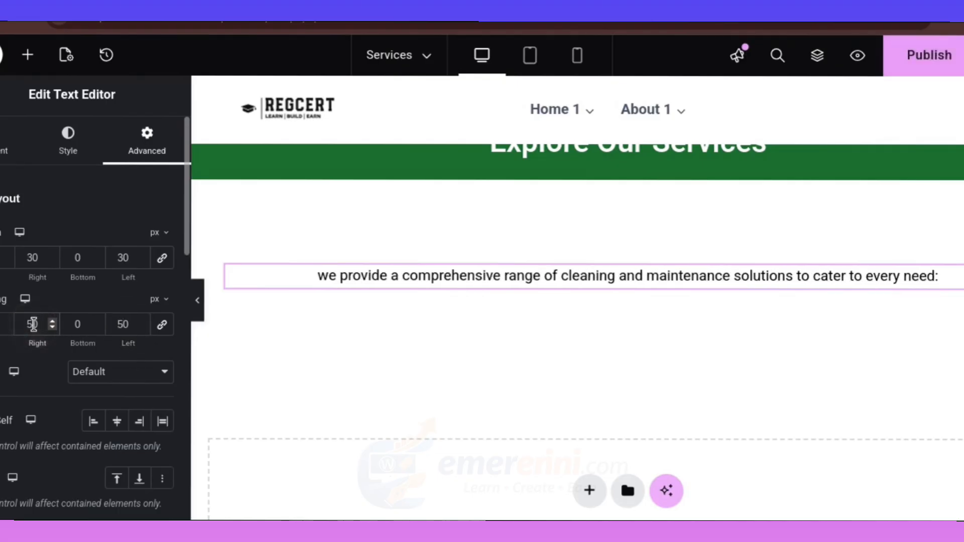
# Set the intro text widget's right and left margins to 100 px each
pyautogui.click(31, 258)
pyautogui.press('BackSpace')
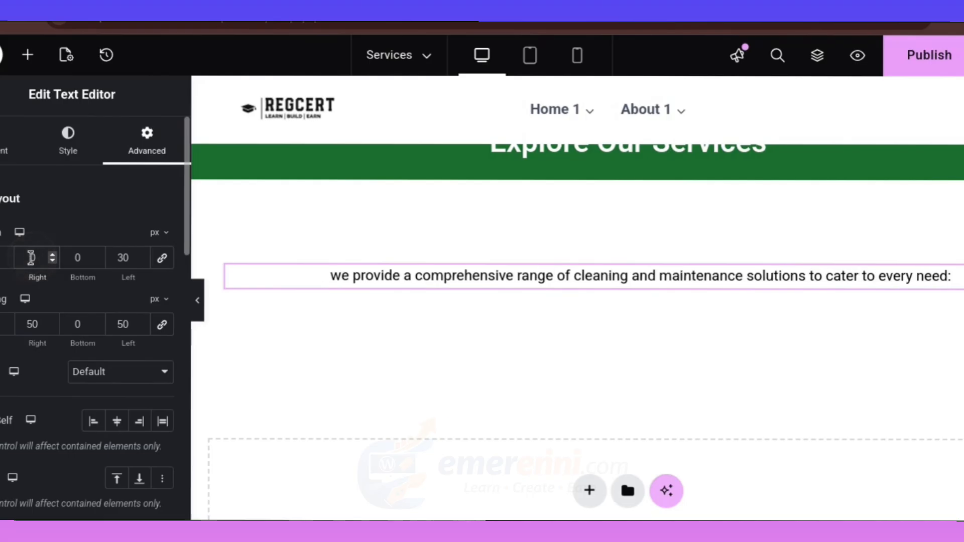
pyautogui.write('5')
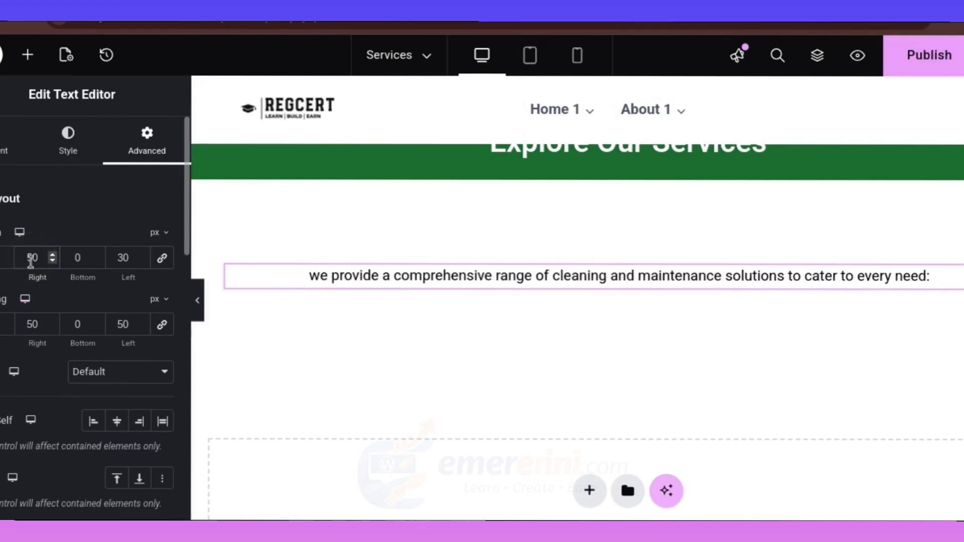
pyautogui.moveTo(39, 258); pyautogui.dragTo(16, 261)
pyautogui.write('100')
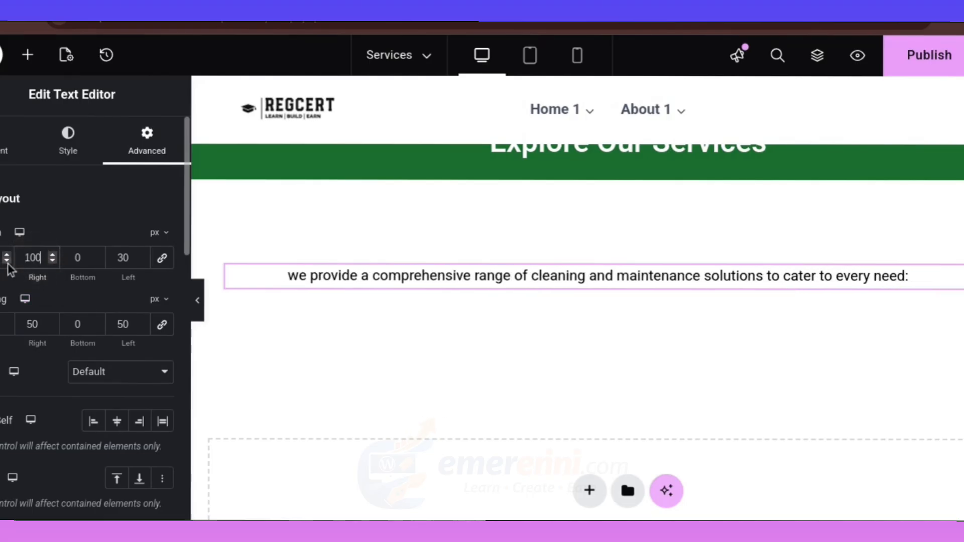
pyautogui.moveTo(136, 258); pyautogui.dragTo(110, 257)
pyautogui.write('100')
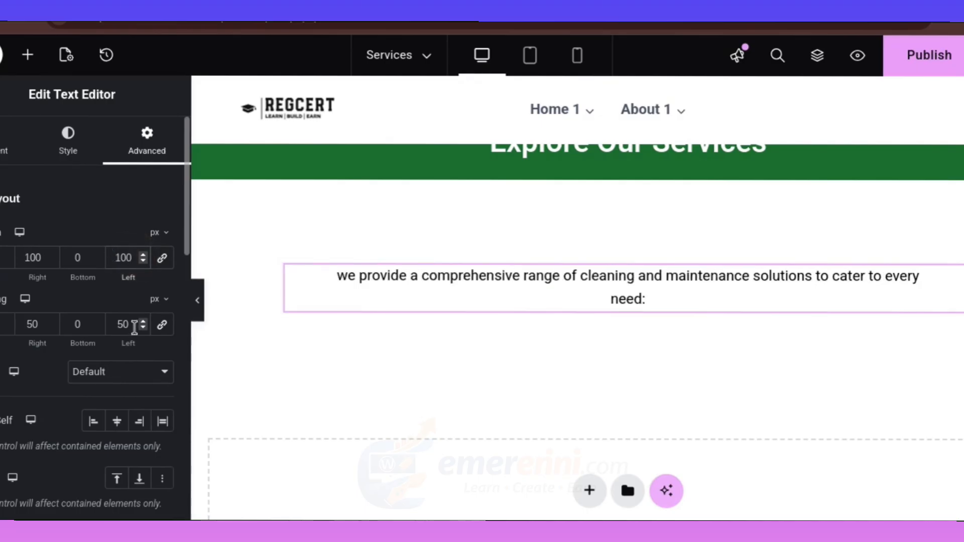
# Set the intro text widget's left and right padding to 100 px each and publish the page
pyautogui.moveTo(134, 325); pyautogui.dragTo(108, 329)
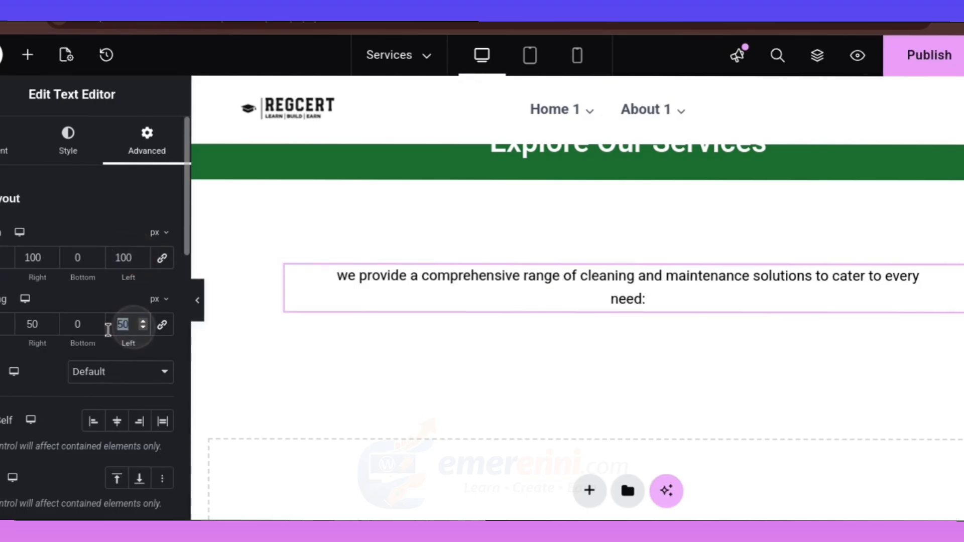
pyautogui.write('100')
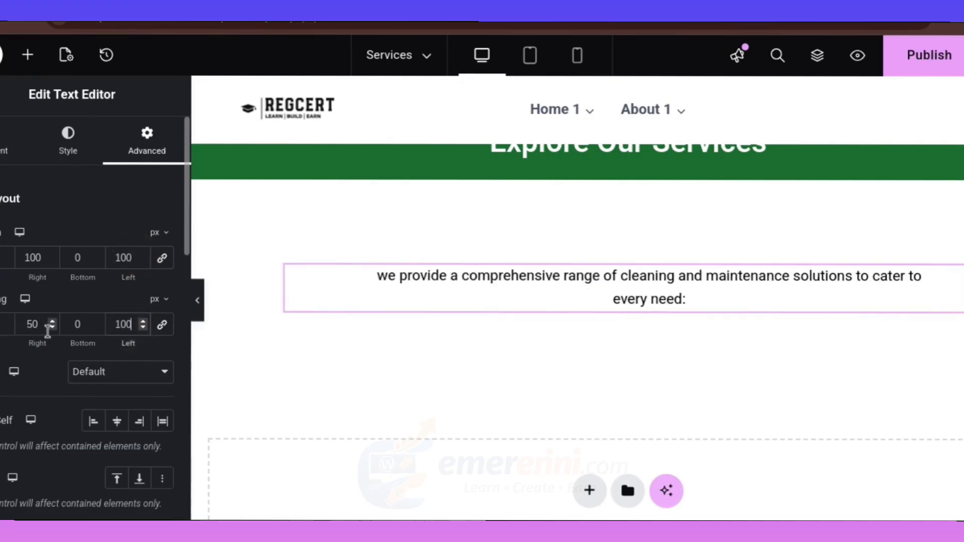
pyautogui.write('100')
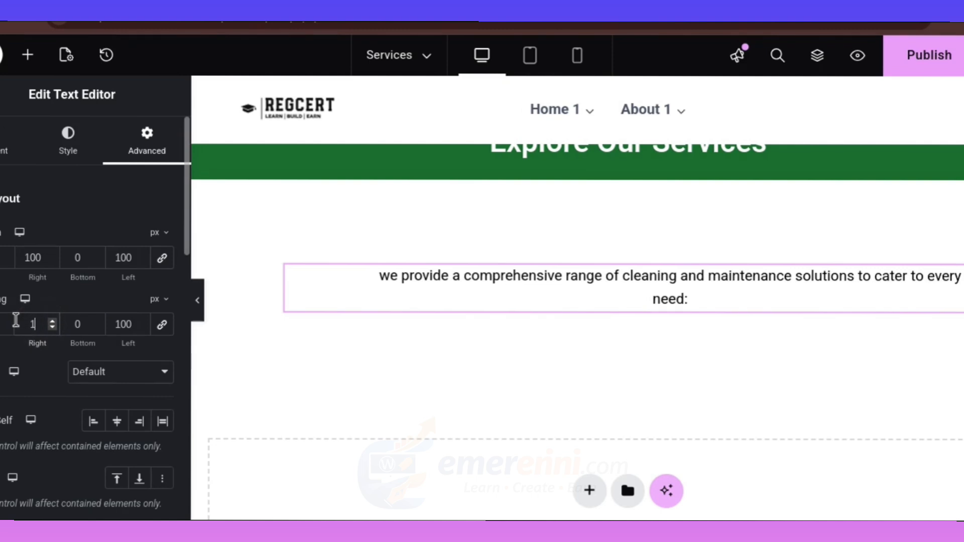
pyautogui.click(918, 55)
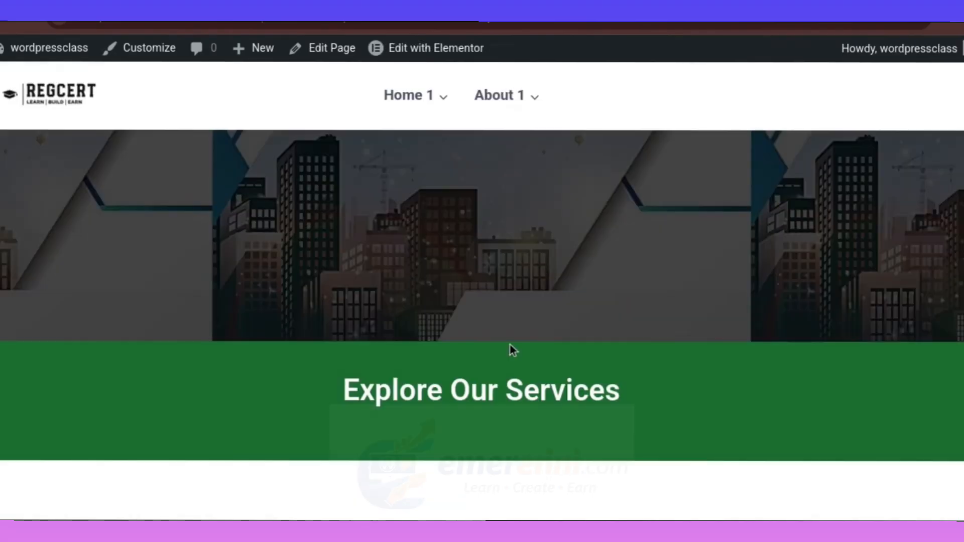
# Check the intro text's line wrapping on the live Services page and compare it with the Spark & Turf page
pyautogui.scroll(-5, 568, 333)
pyautogui.scroll(2, 575, 323)
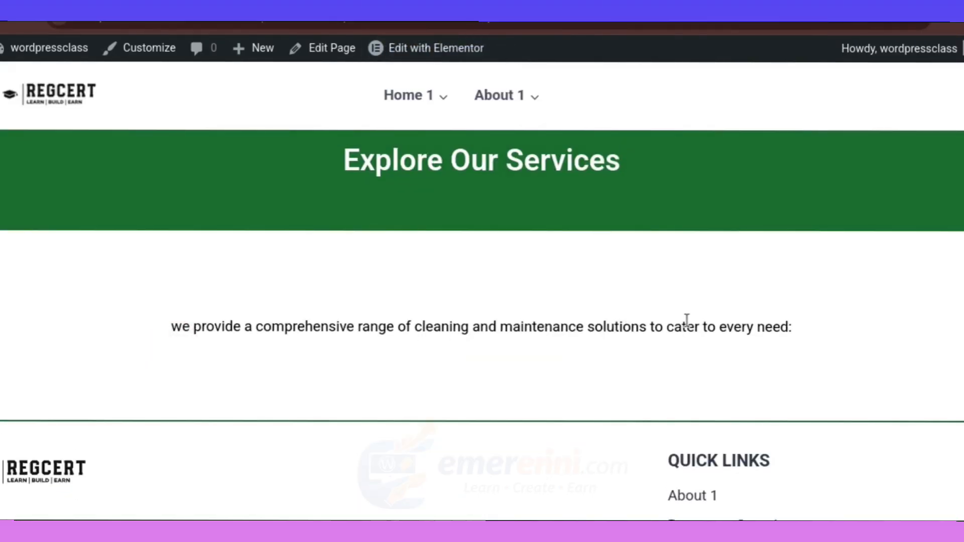
pyautogui.scroll(2, 686, 321)
pyautogui.scroll(-1, 686, 321)
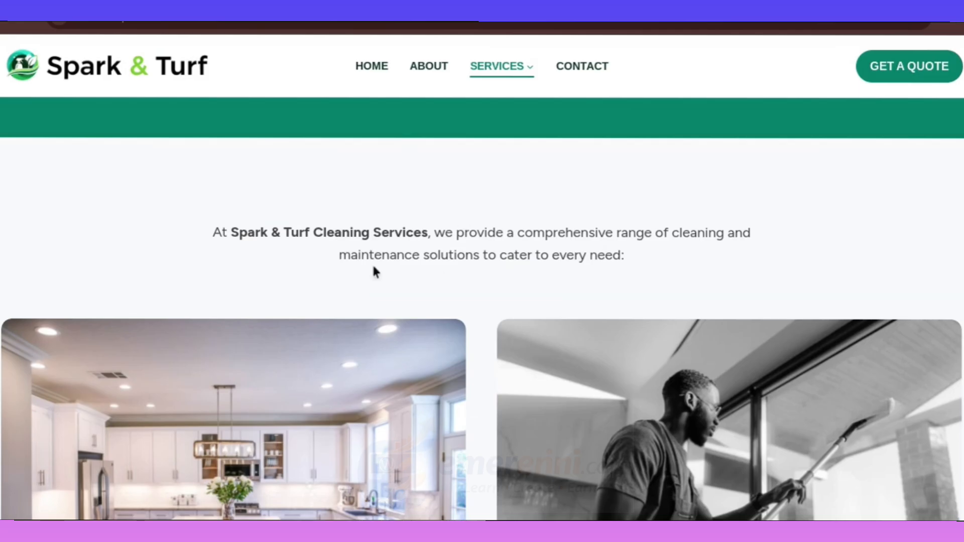
pyautogui.scroll(-2, 450, 259)
pyautogui.scroll(2, 462, 258)
pyautogui.scroll(-2, 480, 82)
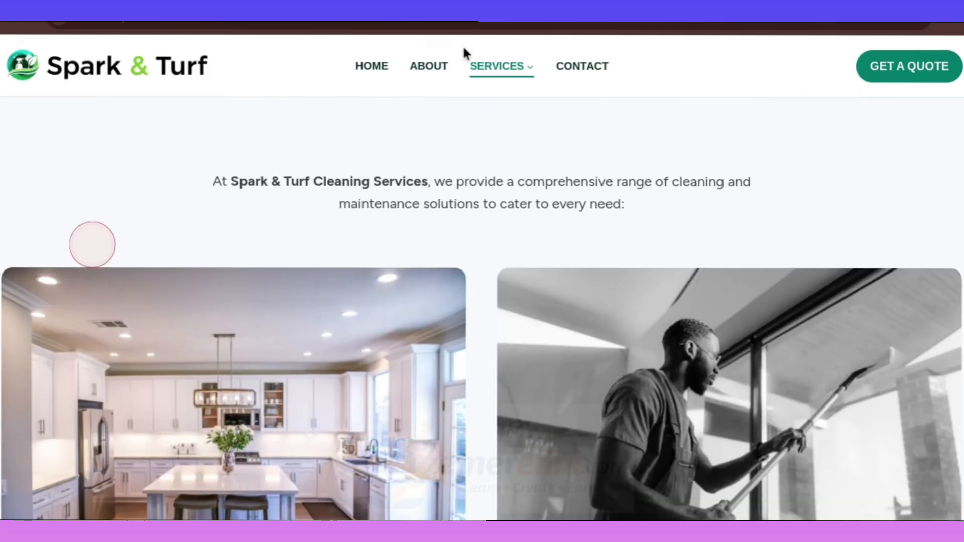
pyautogui.scroll(2, 463, 49)
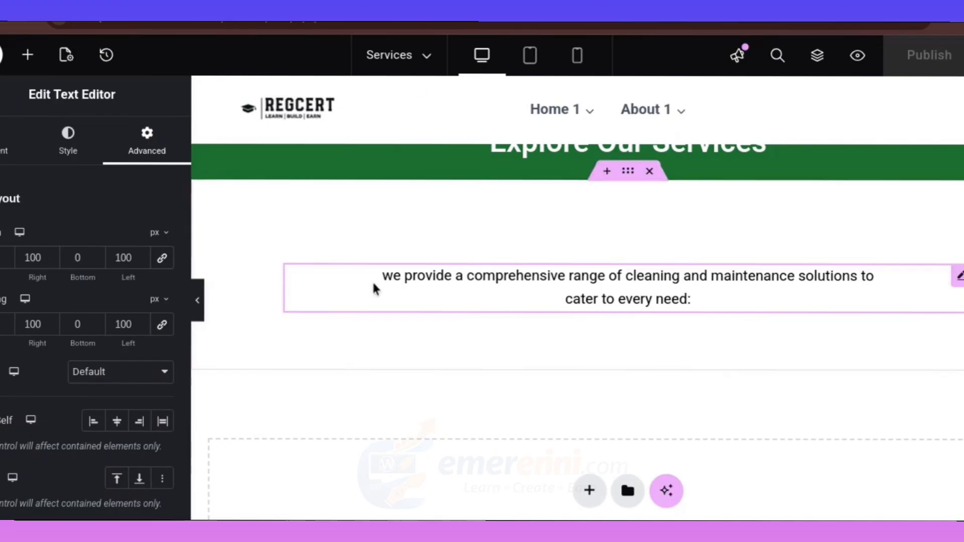
# Back in the Elementor editor, insert "At Regcert, " at the start of the intro text and publish the page
pyautogui.click(8, 140)
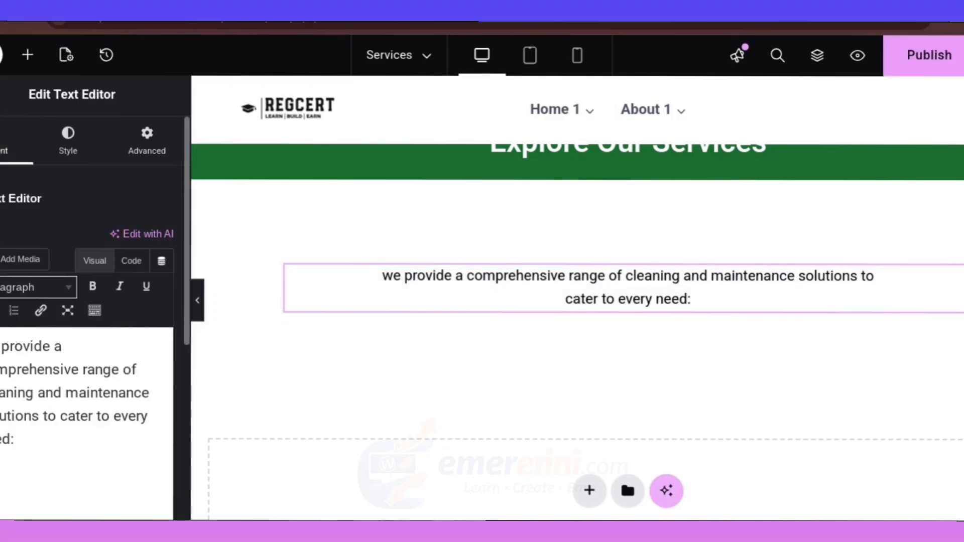
pyautogui.write('At R')
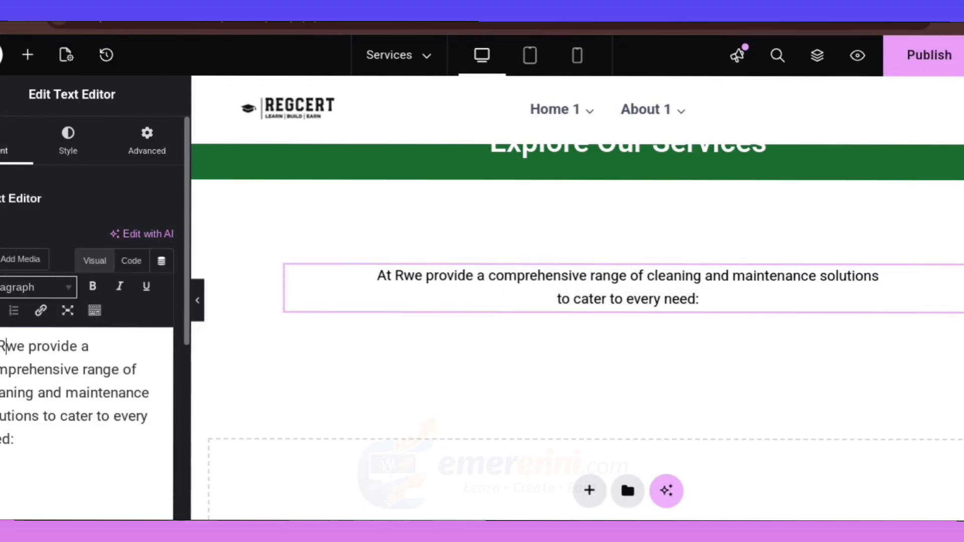
pyautogui.write('egcert ')
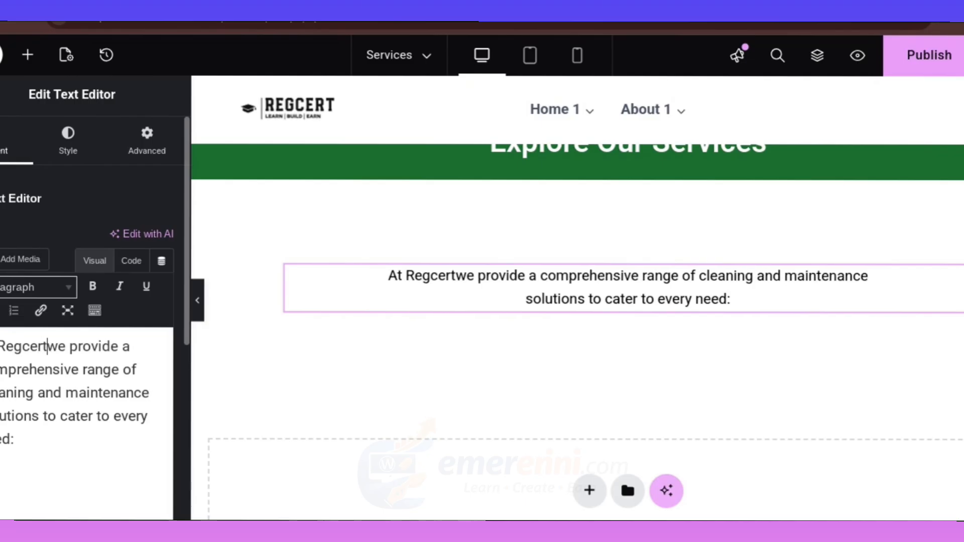
pyautogui.write(',')
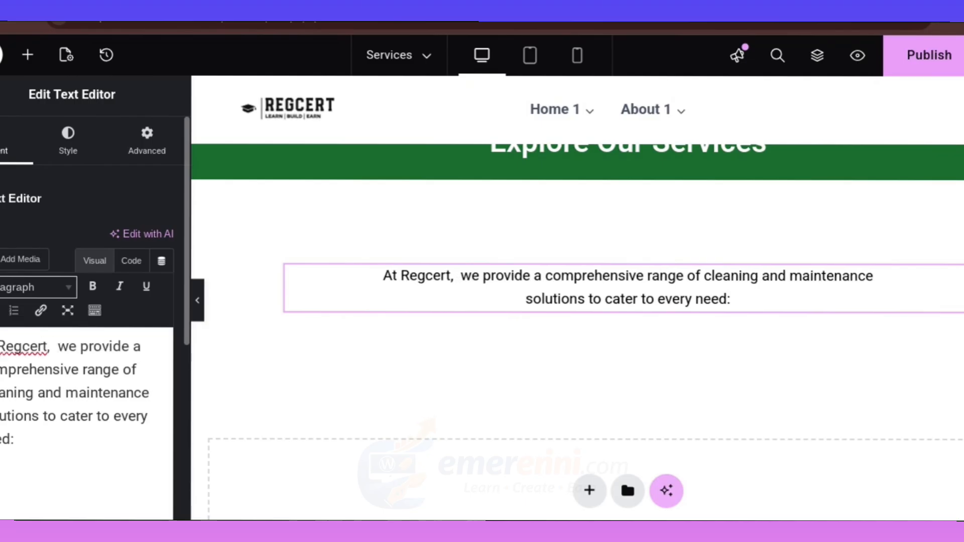
pyautogui.click(936, 56)
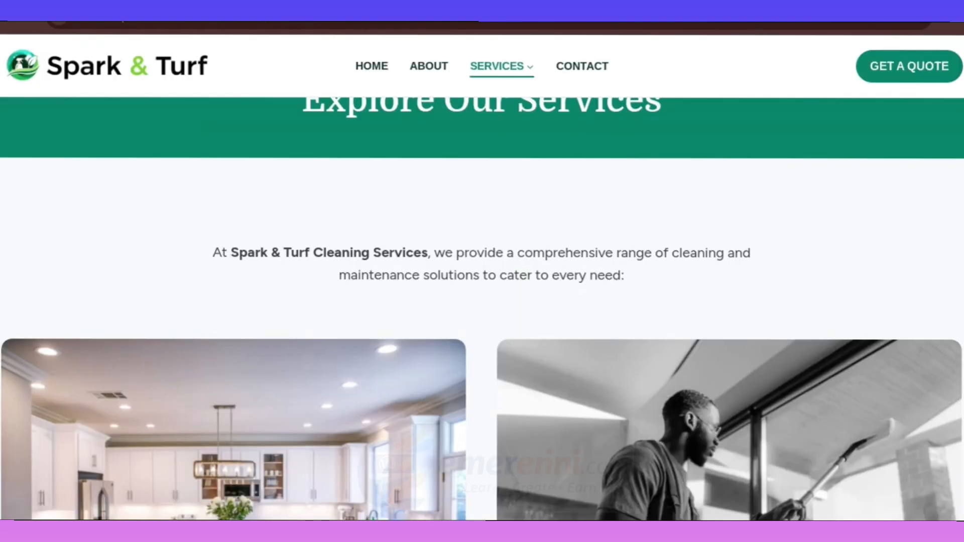
# Following the Spark & Turf service cards, add a Flexbox container with two equal columns below the intro text
pyautogui.scroll(-4, 556, 393)
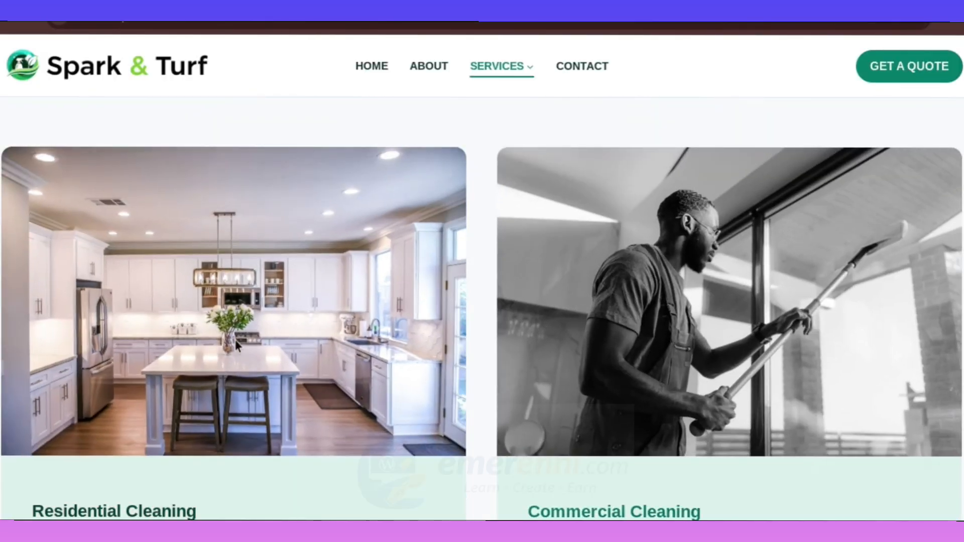
pyautogui.scroll(-3, 534, 303)
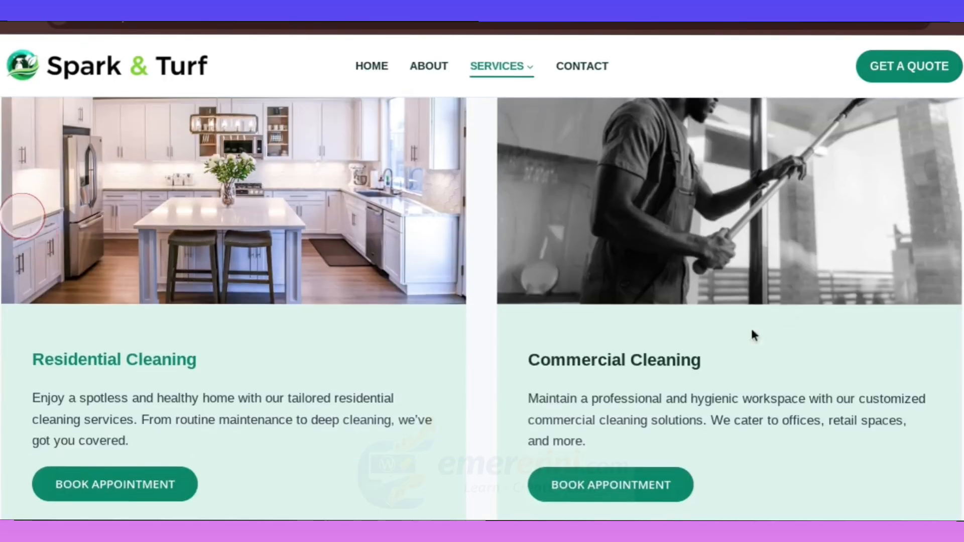
pyautogui.scroll(6, 318, 259)
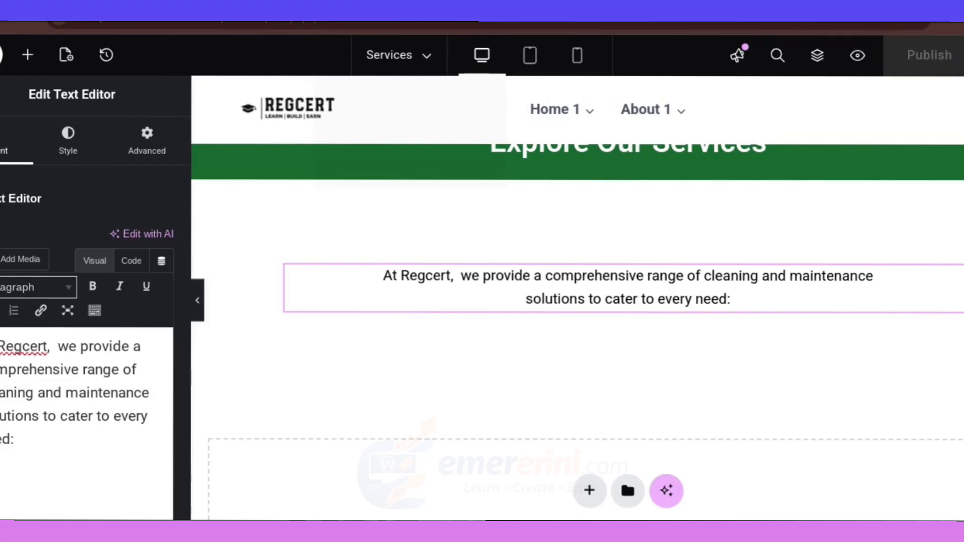
pyautogui.scroll(-2, 582, 492)
pyautogui.click(588, 392)
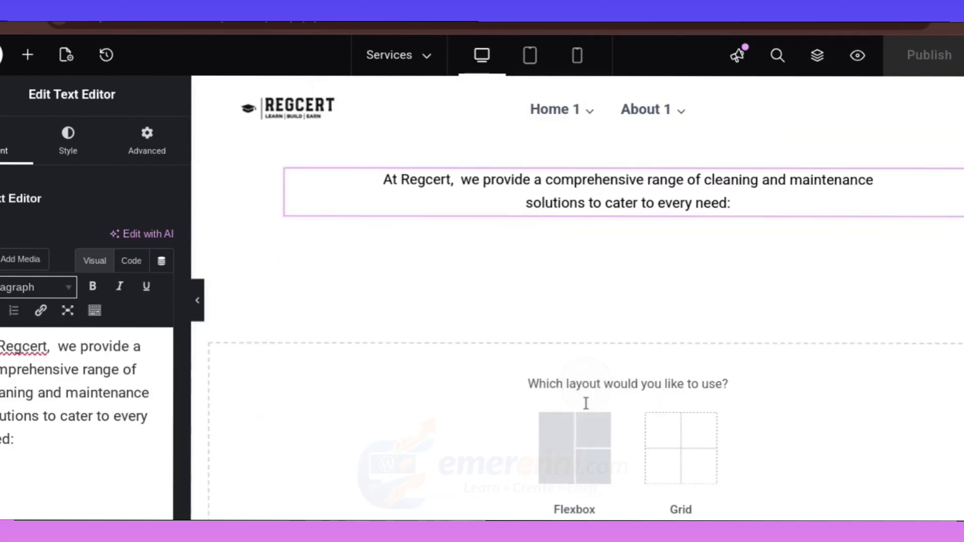
pyautogui.click(570, 441)
pyautogui.scroll(-2, 587, 408)
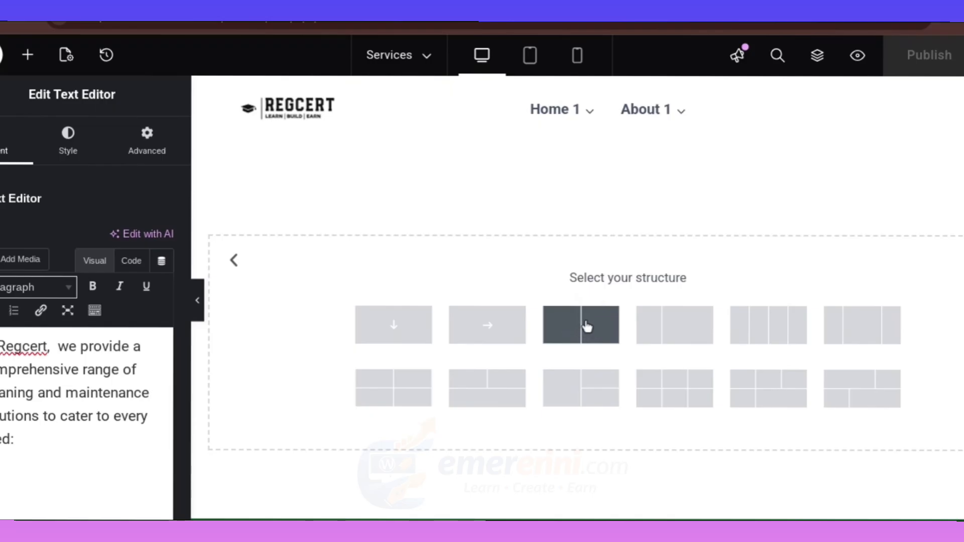
pyautogui.click(578, 330)
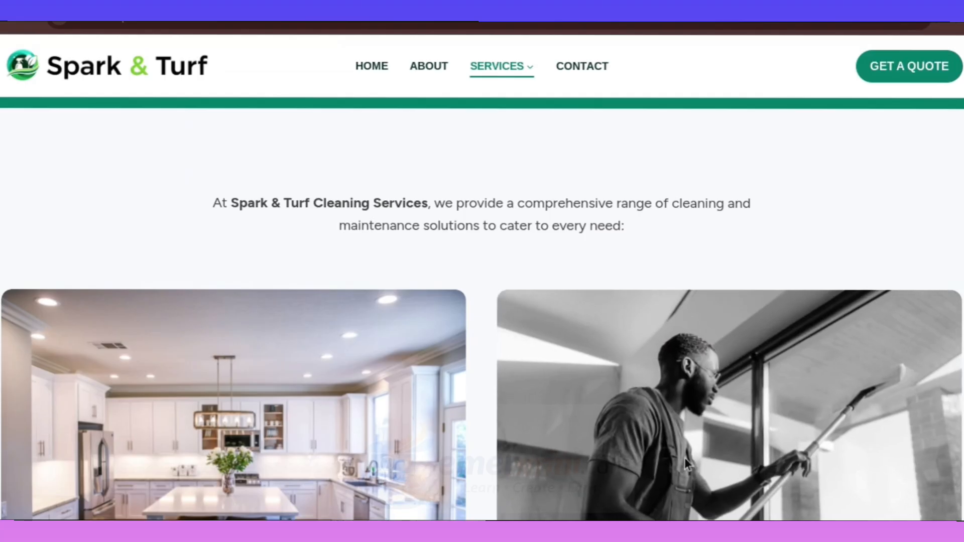
# Set the two-column container's minimum height to 397 px, using the Spark & Turf cards as reference, and publish the page
pyautogui.scroll(-4, 426, 355)
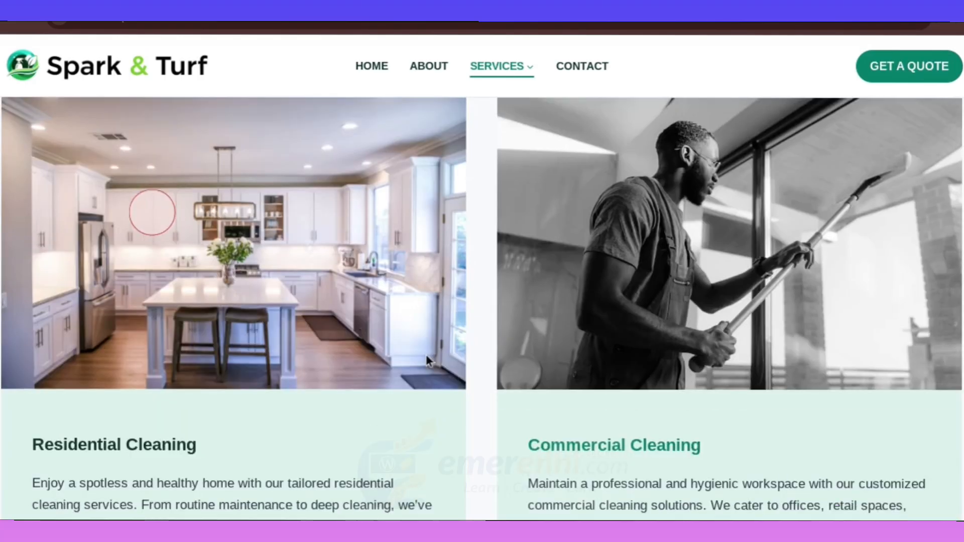
pyautogui.scroll(-3, 564, 302)
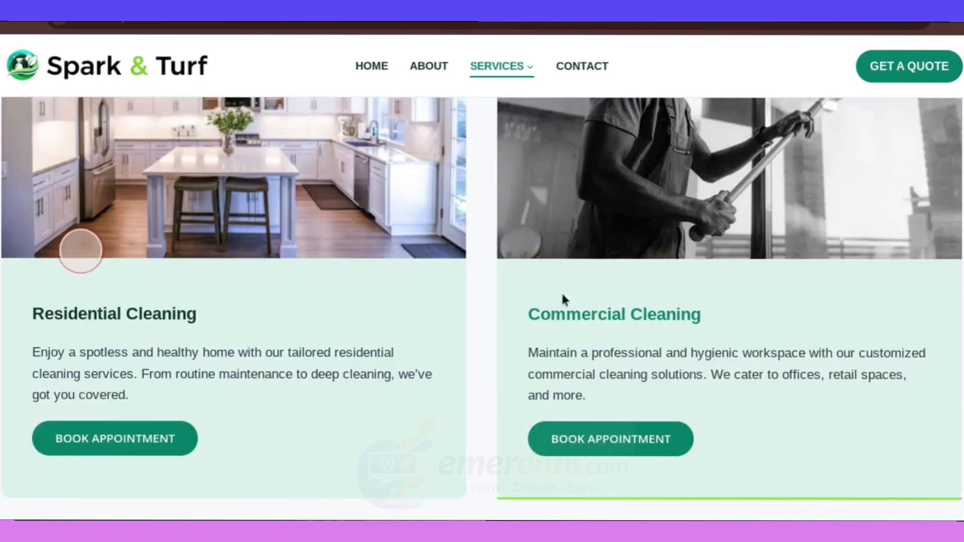
pyautogui.scroll(4, 627, 316)
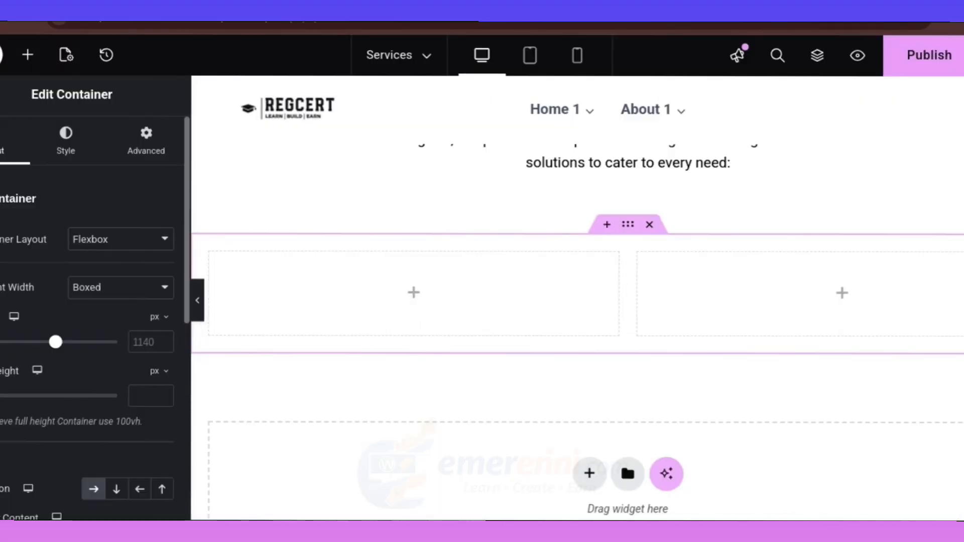
pyautogui.moveTo(2, 396); pyautogui.dragTo(11, 402)
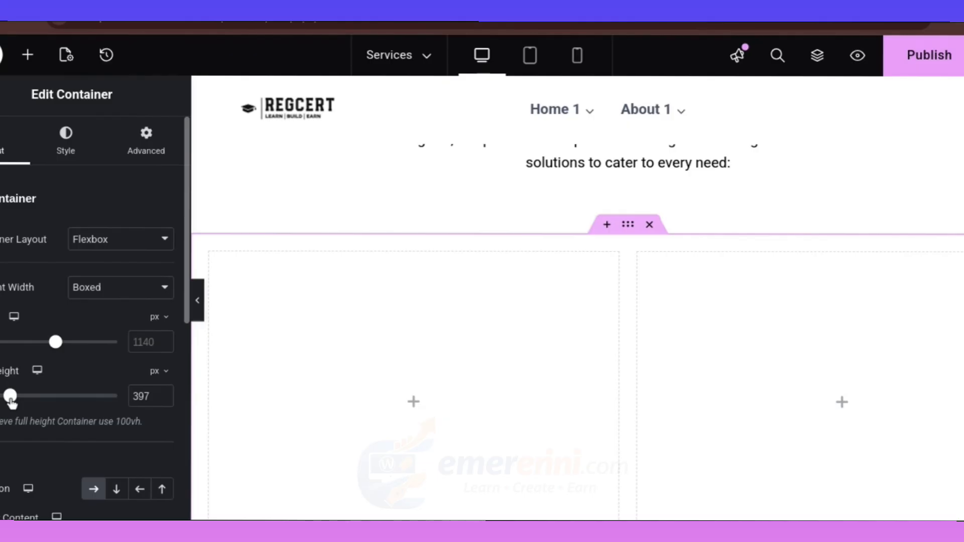
pyautogui.scroll(-4, 653, 332)
pyautogui.scroll(3, 647, 332)
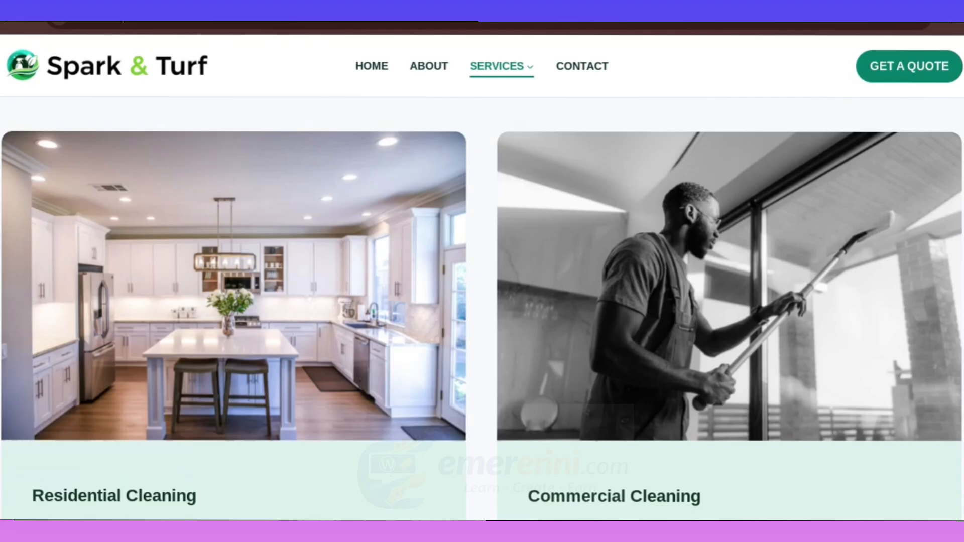
pyautogui.scroll(-3, 577, 477)
pyautogui.scroll(1, 582, 345)
pyautogui.scroll(-2, 582, 340)
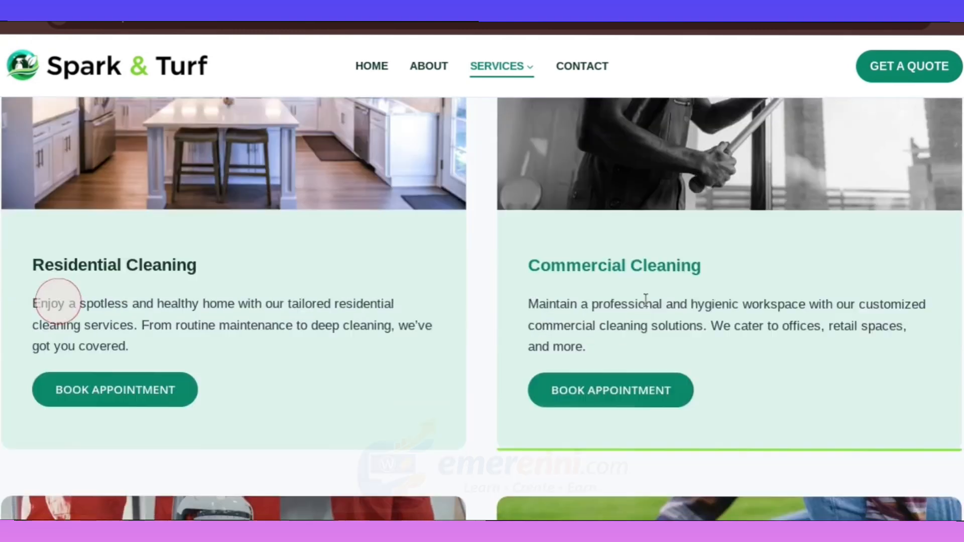
pyautogui.scroll(5, 613, 214)
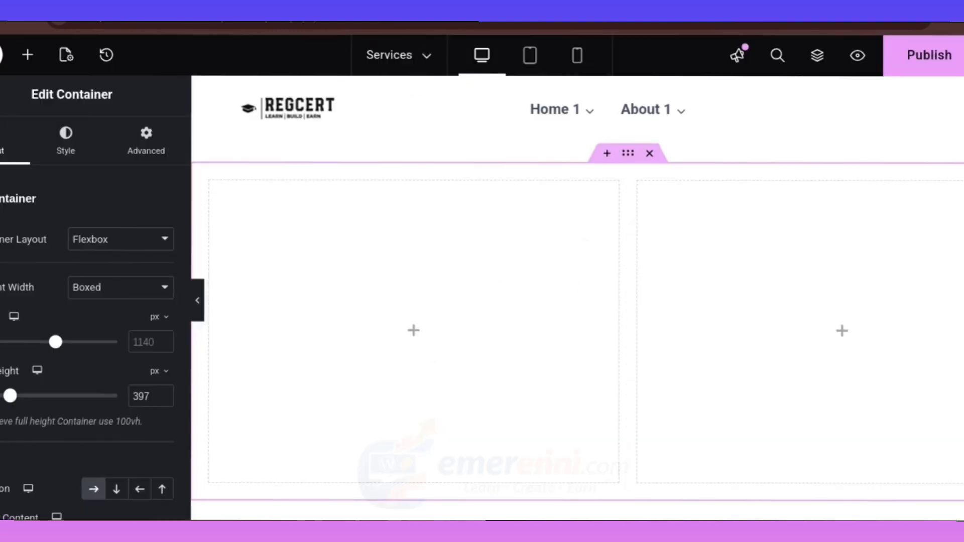
pyautogui.click(947, 61)
# Place an Image widget in each of the two columns of the container below the intro text
pyautogui.click(30, 63)
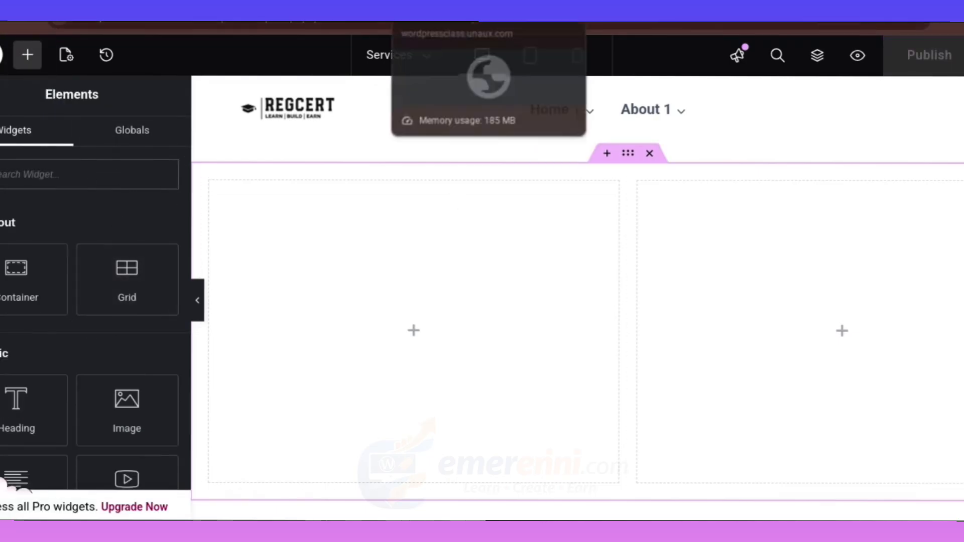
pyautogui.click(251, 26)
pyautogui.scroll(-5, 502, 381)
pyautogui.scroll(-2, 515, 407)
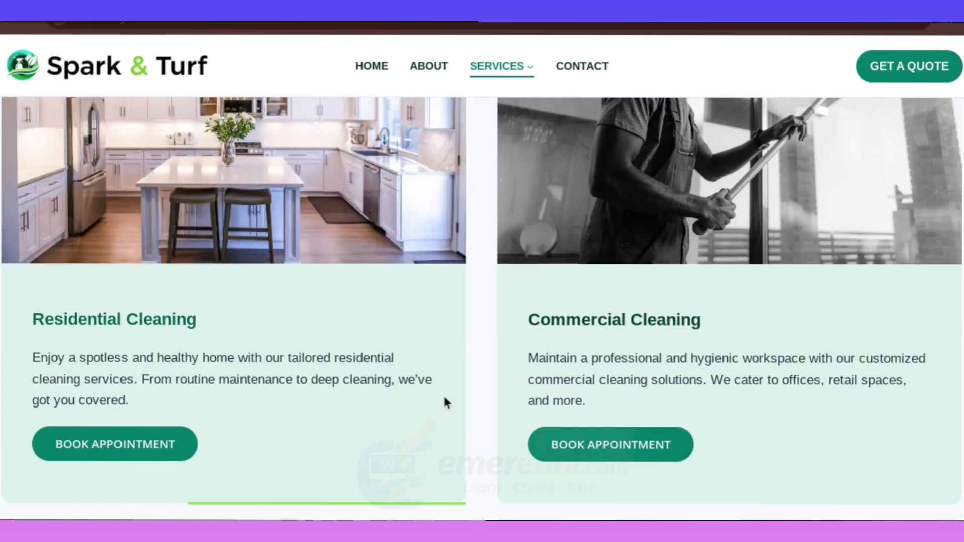
pyautogui.scroll(2, 555, 322)
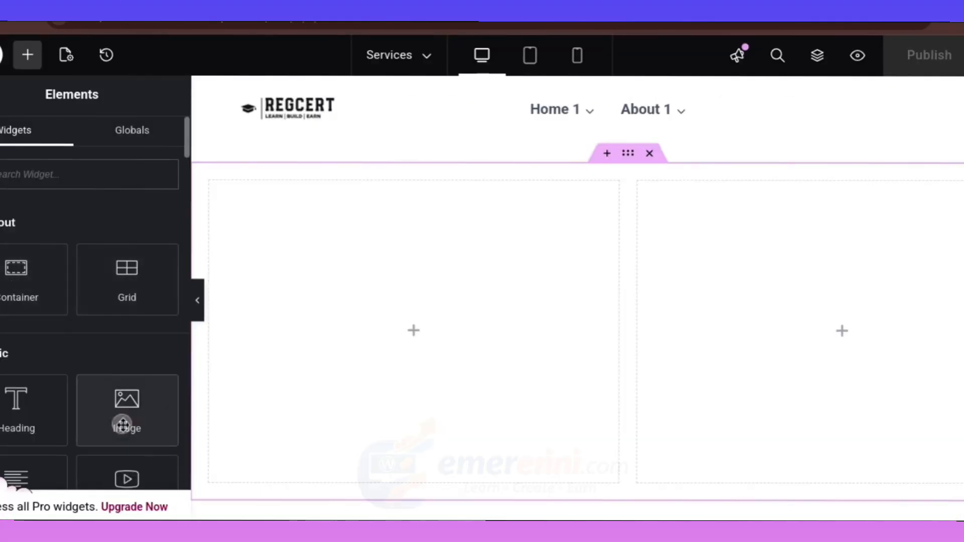
pyautogui.moveTo(122, 424); pyautogui.dragTo(459, 346)
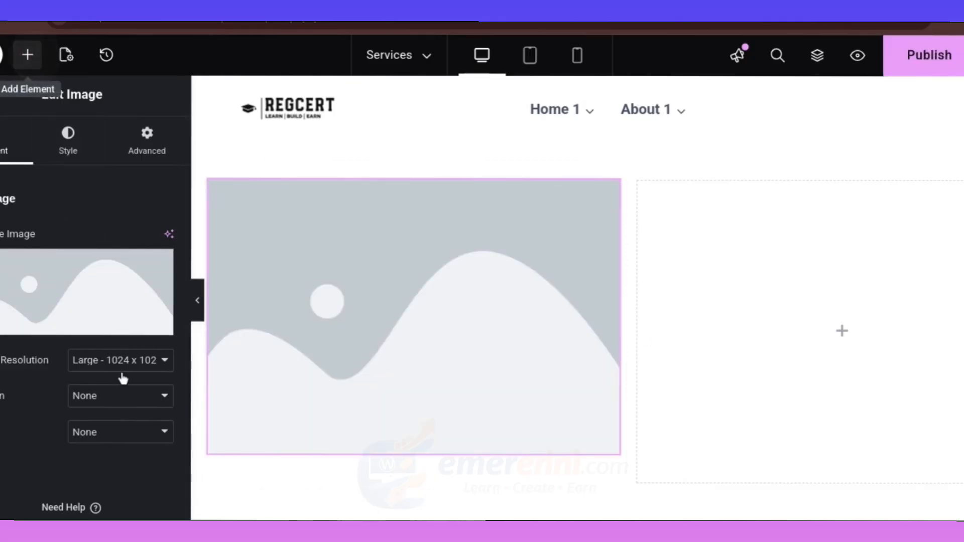
pyautogui.moveTo(126, 407); pyautogui.dragTo(848, 314)
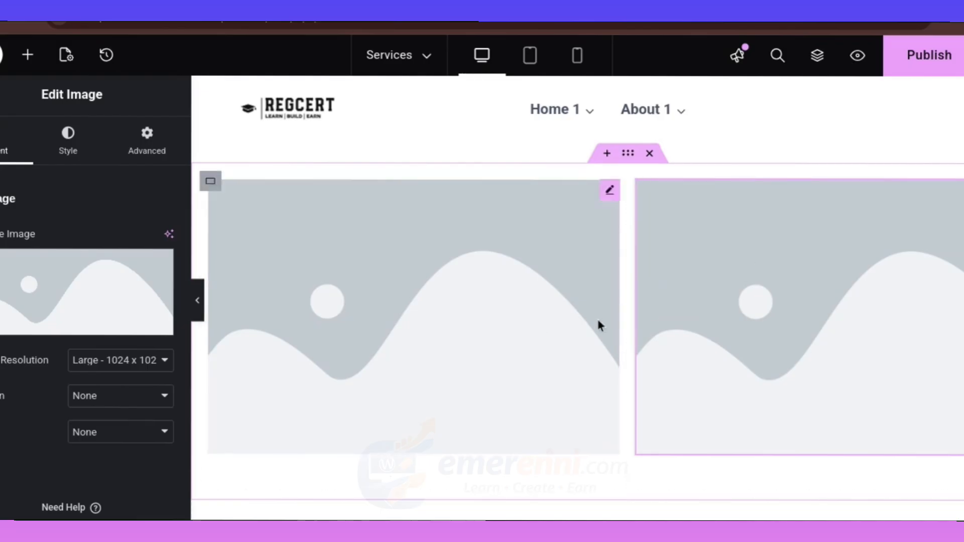
# Publish the page and reload the live Services page to check the two image placeholders
pyautogui.click(908, 66)
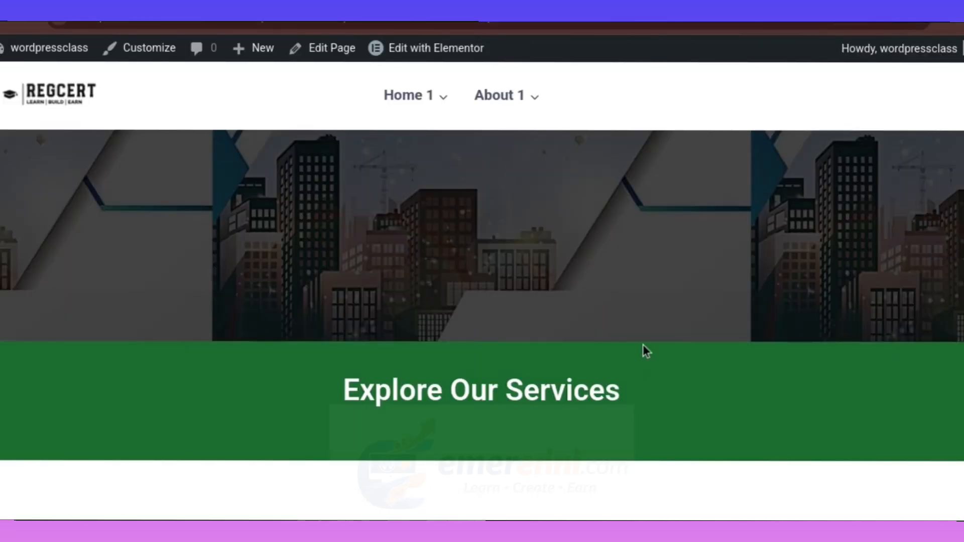
pyautogui.press('F5')
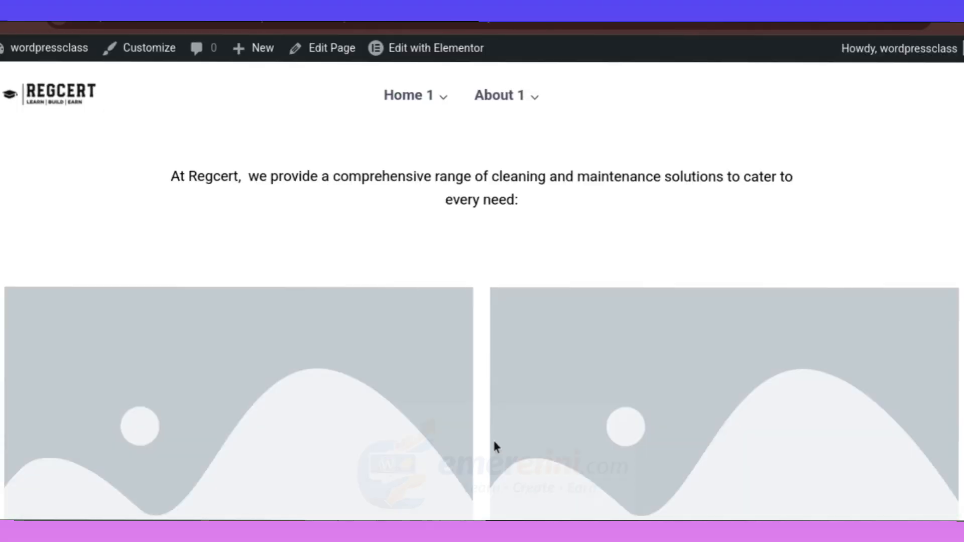
pyautogui.scroll(-3, 492, 442)
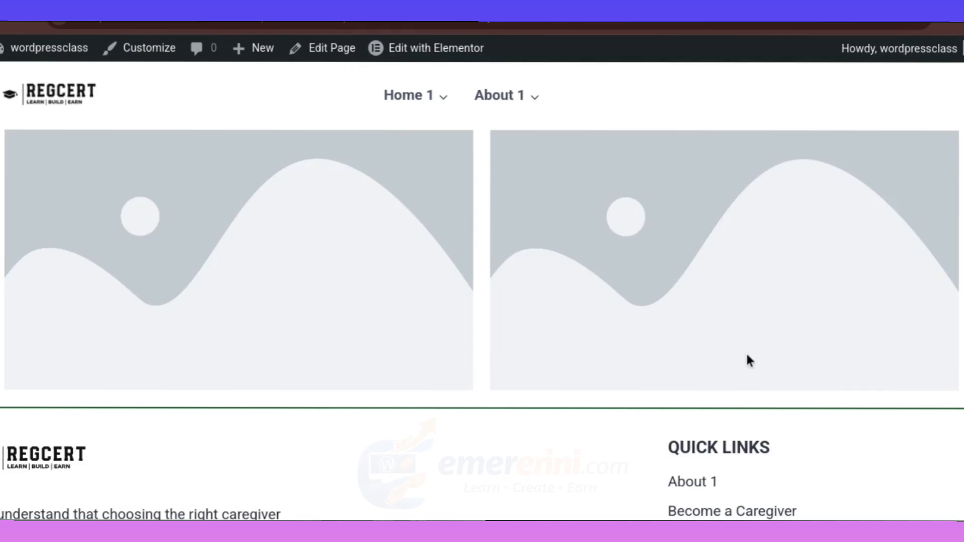
# Fill the first placeholder image on the Services page with the media library illustration of two people talking at a desk
pyautogui.scroll(3, 748, 359)
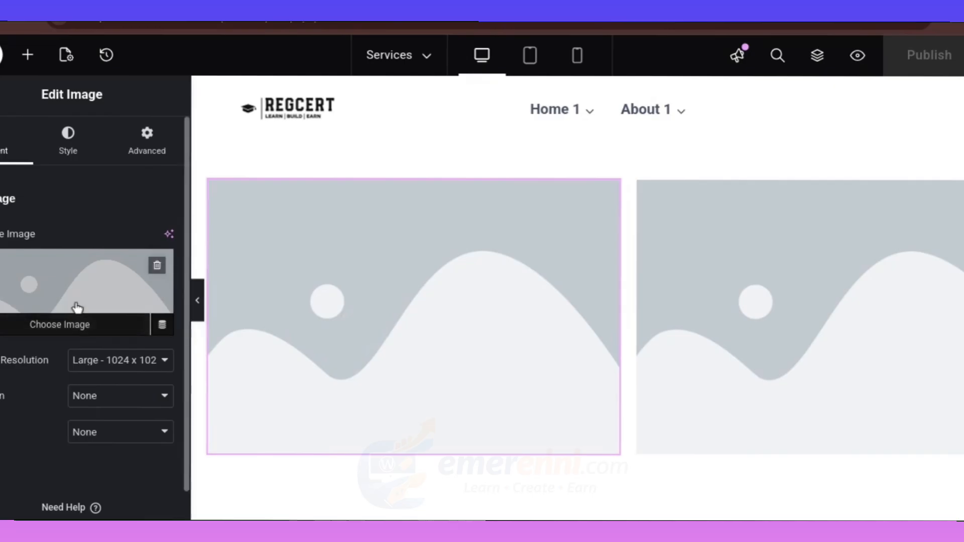
pyautogui.click(77, 308)
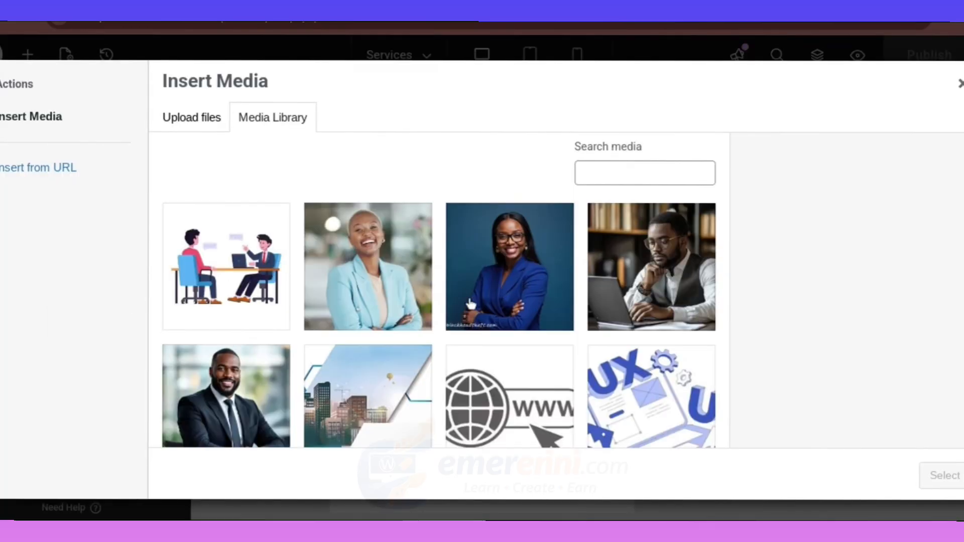
pyautogui.scroll(-3, 404, 286)
pyautogui.scroll(3, 430, 286)
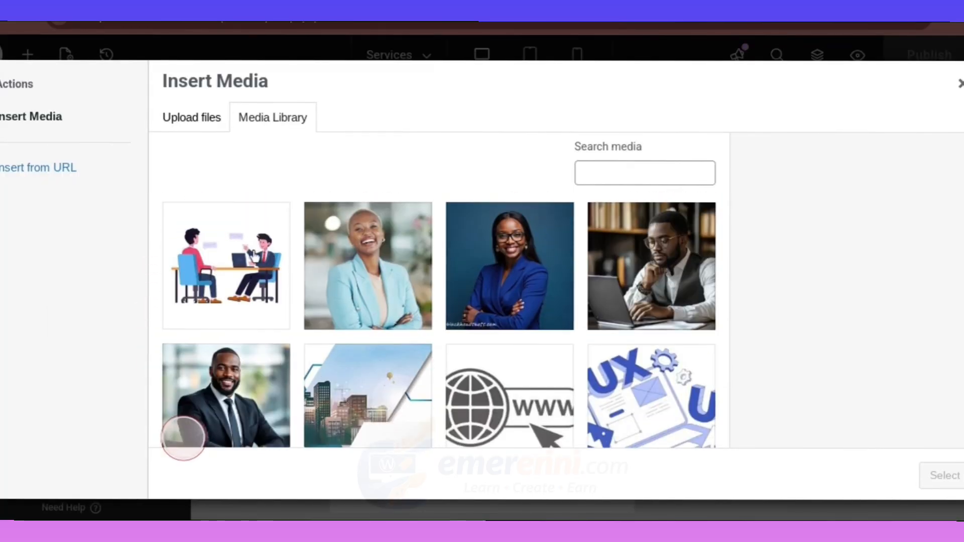
pyautogui.click(255, 257)
pyautogui.click(943, 475)
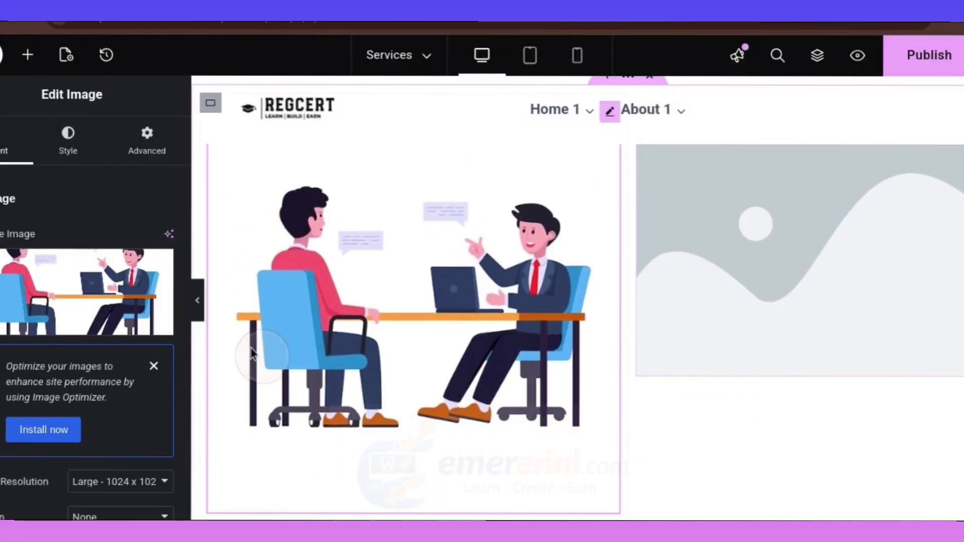
# Replace the first column's image with the laptop photo pexels-cottonbro-3584994-1-scaled.jpg from the media library
pyautogui.click(56, 326)
pyautogui.scroll(-5, 512, 350)
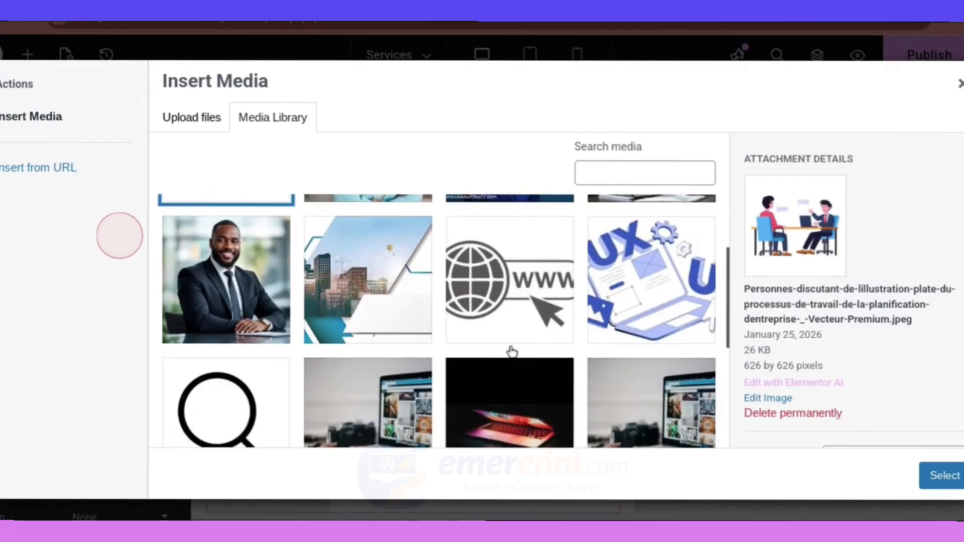
pyautogui.scroll(1, 656, 305)
pyautogui.click(358, 299)
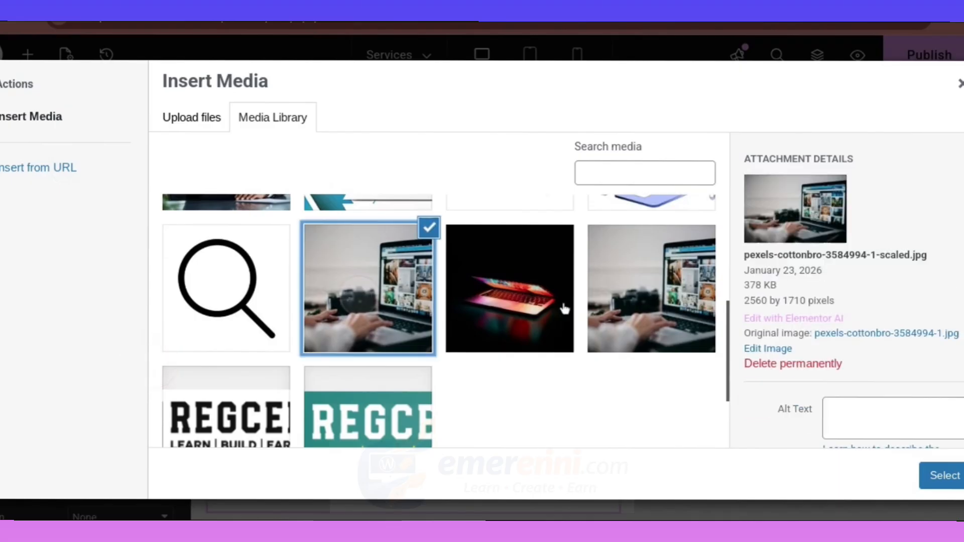
pyautogui.click(944, 475)
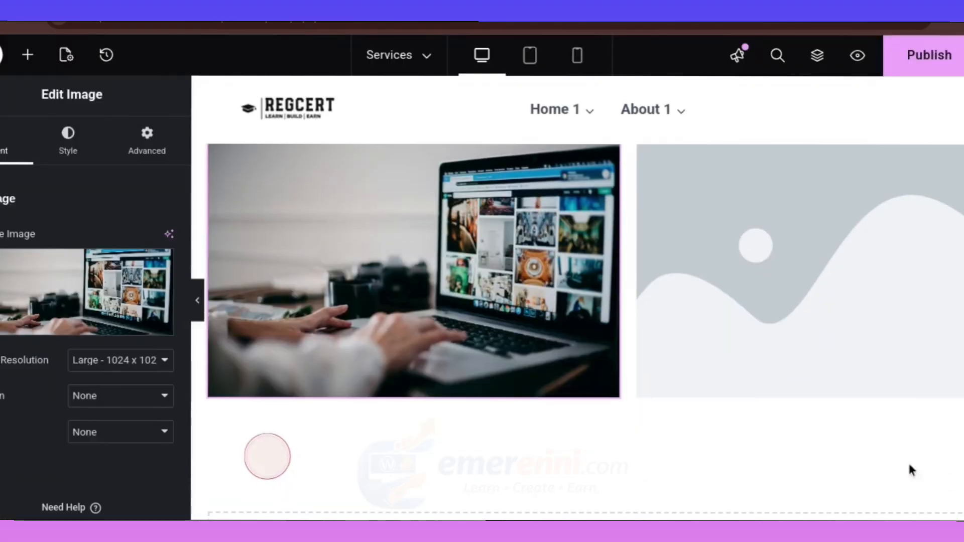
# Fill the second column's placeholder image with the blue UX/UI laptop illustration from the media library
pyautogui.click(895, 327)
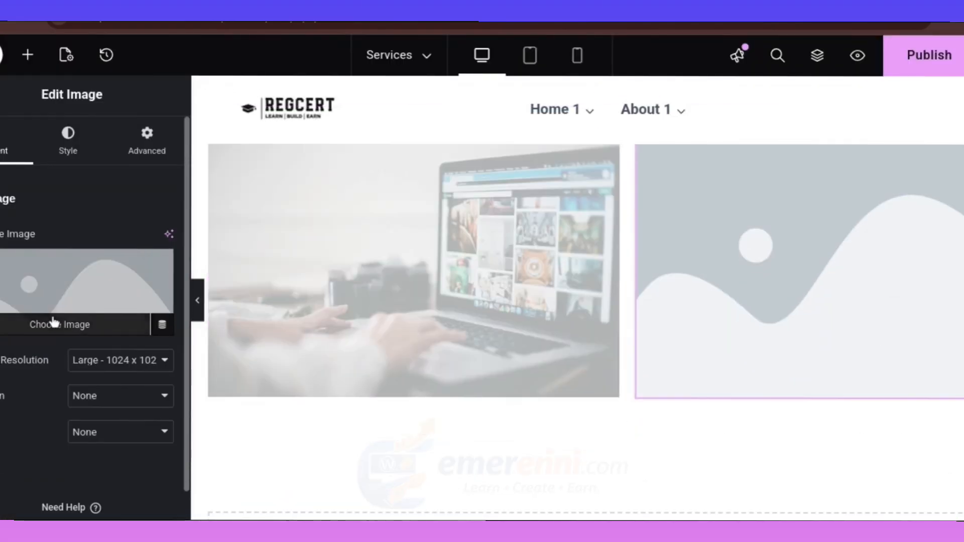
pyautogui.click(149, 319)
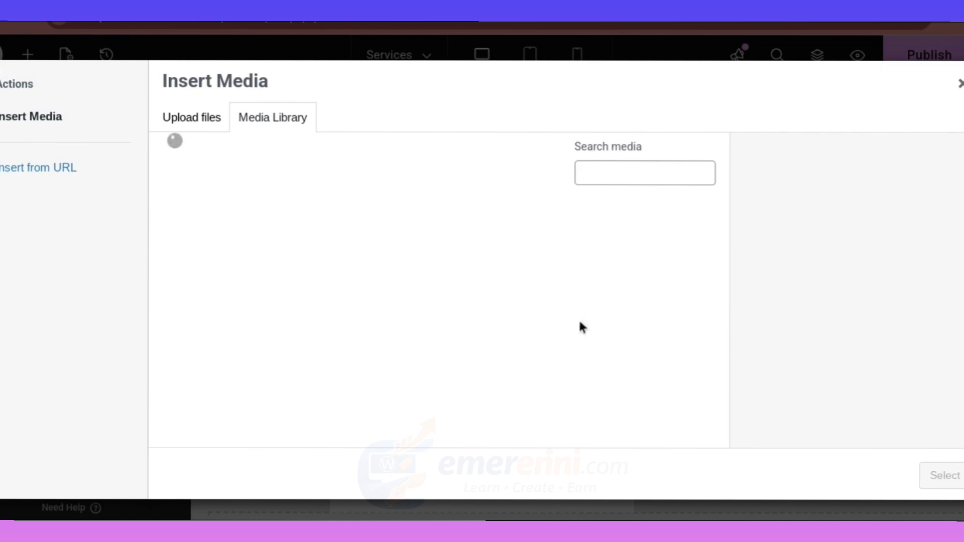
pyautogui.scroll(-5, 603, 333)
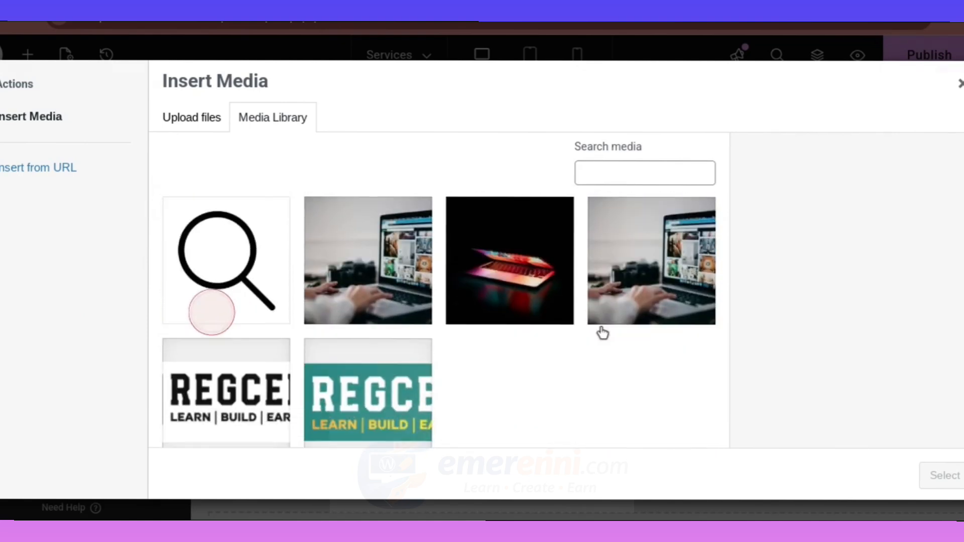
pyautogui.scroll(-5, 501, 327)
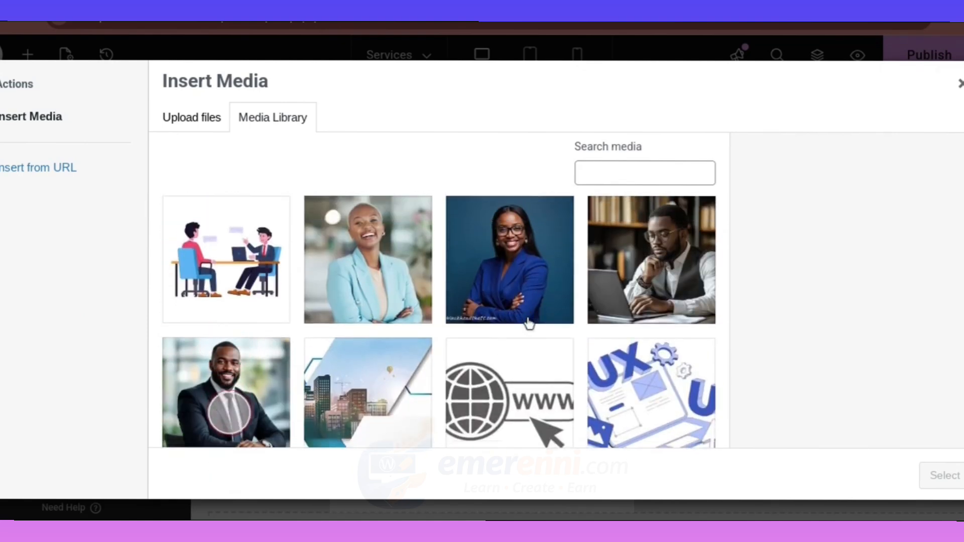
pyautogui.scroll(-3, 528, 324)
pyautogui.click(386, 305)
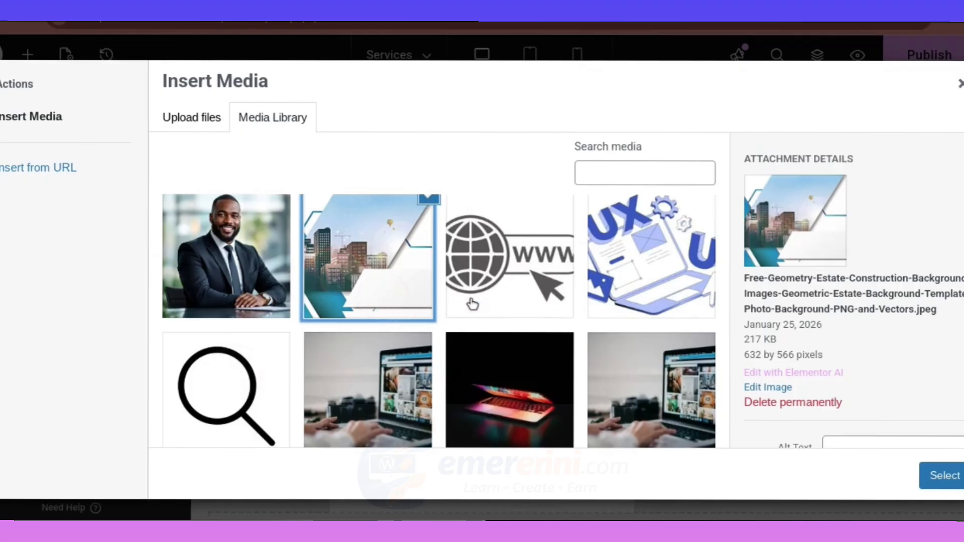
pyautogui.click(621, 304)
pyautogui.click(944, 476)
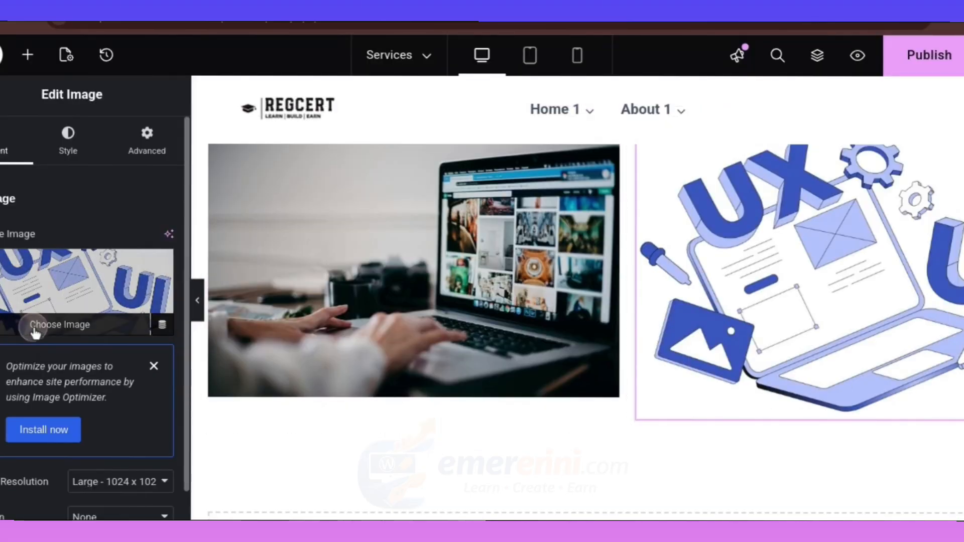
# Replace the second column's image with the photo of hands typing on a laptop and publish the Services page
pyautogui.click(30, 325)
pyautogui.click(505, 399)
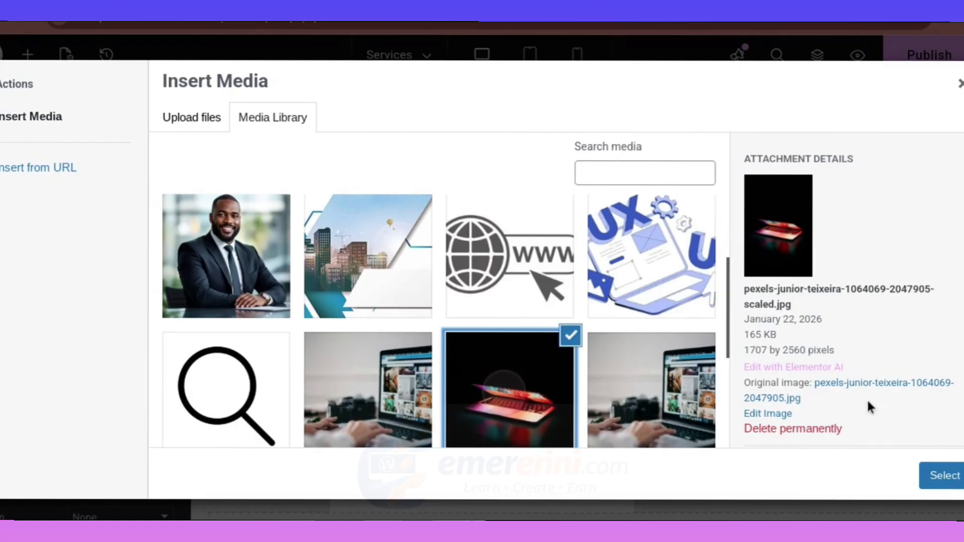
pyautogui.click(392, 397)
pyautogui.click(941, 475)
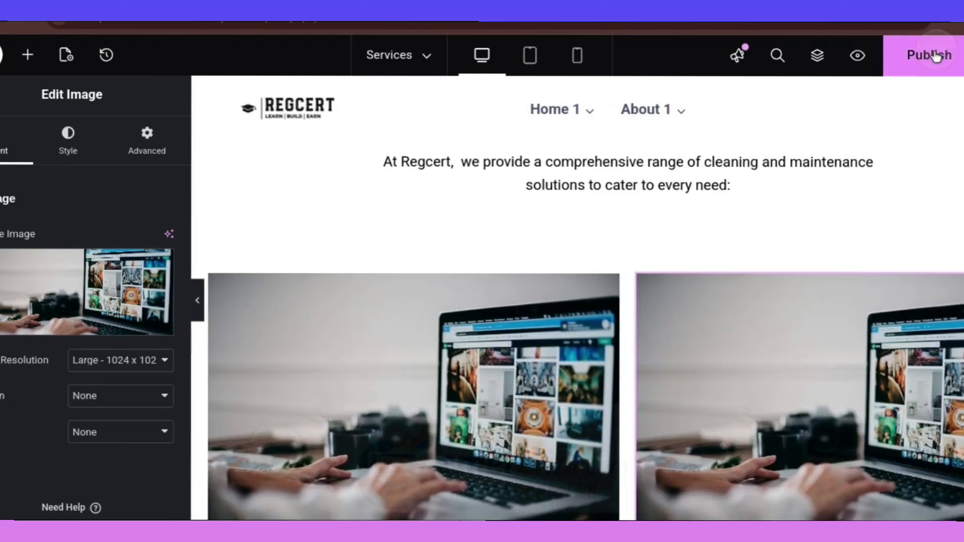
pyautogui.click(933, 57)
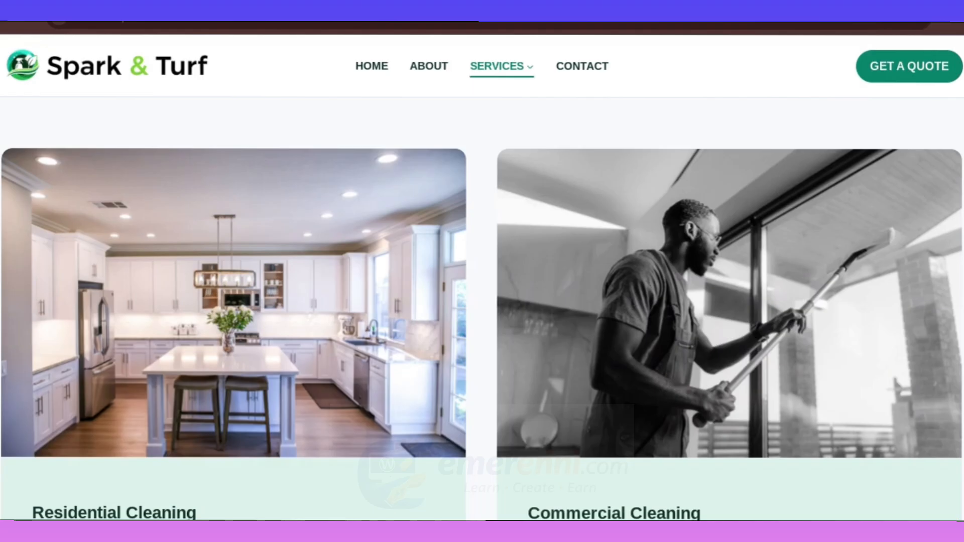
# Check the service card layout on the Spark & Turf page and add a container beneath each of the two images on the Services page
pyautogui.scroll(-5, 632, 354)
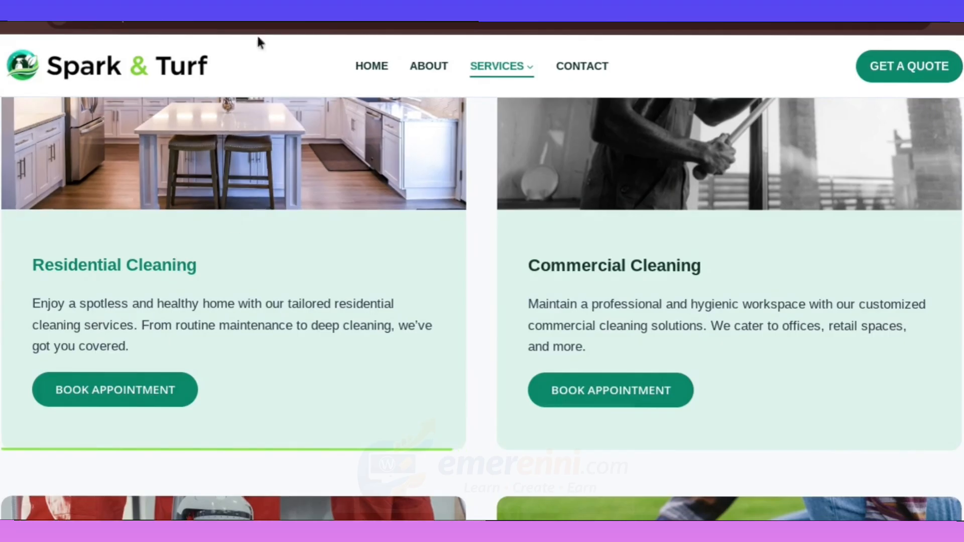
pyautogui.click(354, 3)
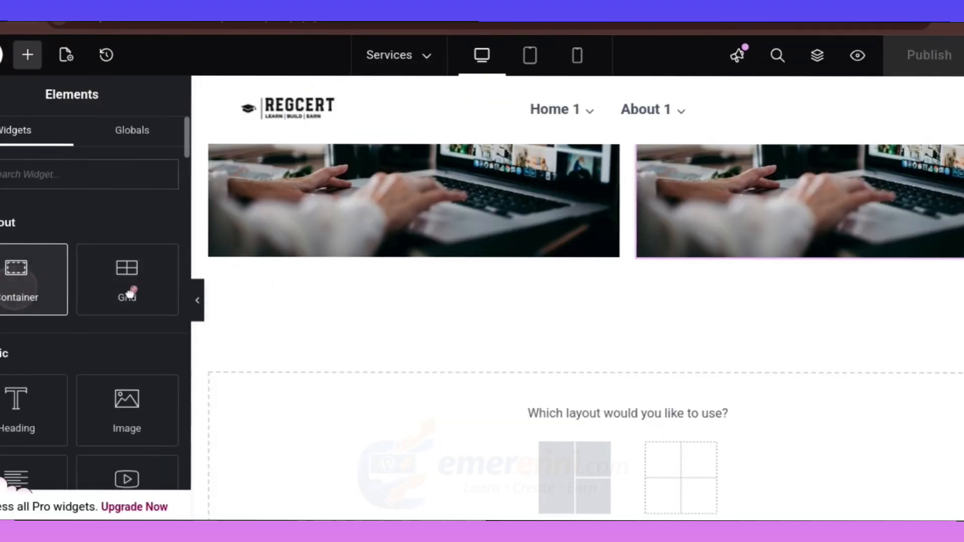
pyautogui.moveTo(130, 294); pyautogui.dragTo(422, 331)
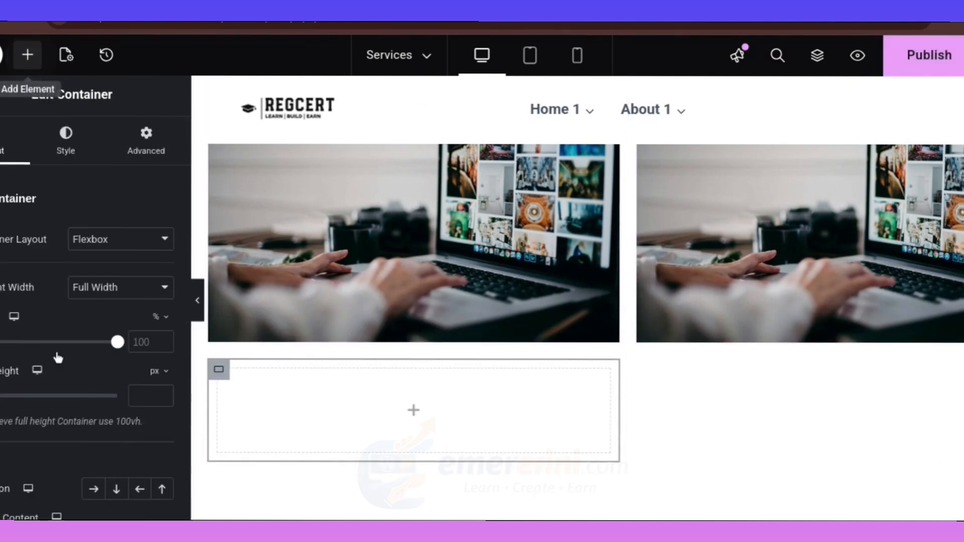
pyautogui.moveTo(16, 275); pyautogui.dragTo(850, 351)
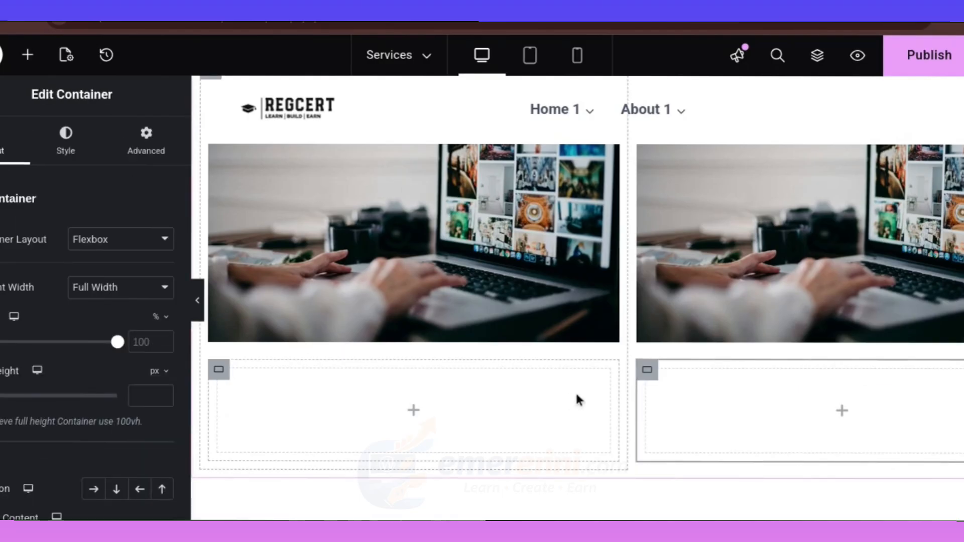
# Copy the "Residential Cleaning" title from the Spark & Turf page and use it as a heading in the container under the first image
pyautogui.scroll(-3, 575, 400)
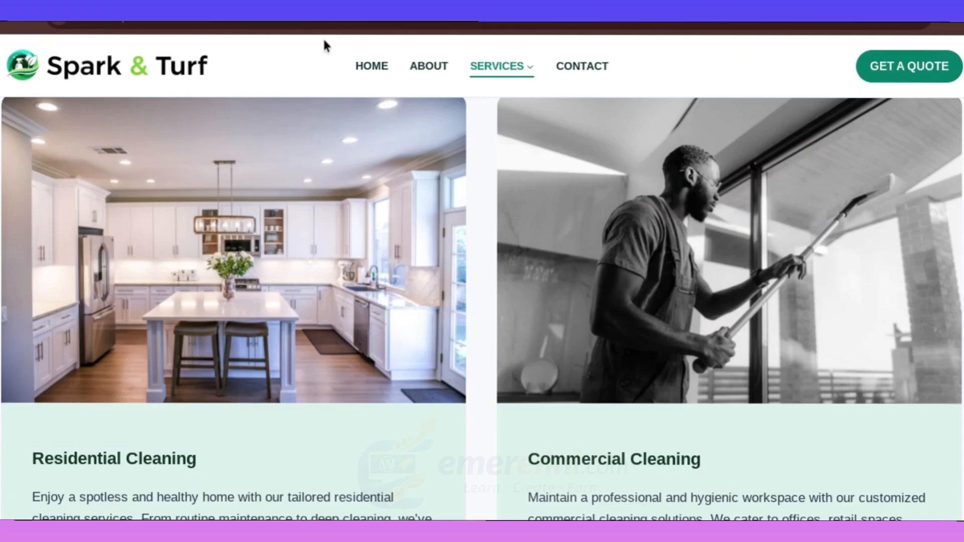
pyautogui.scroll(-5, 286, 347)
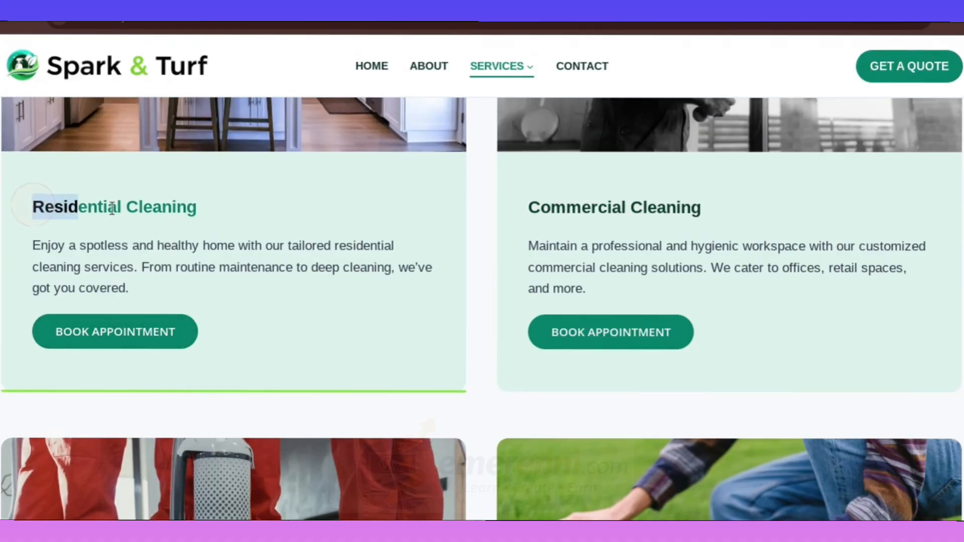
pyautogui.moveTo(111, 208); pyautogui.dragTo(209, 206)
pyautogui.hotkey('ctrl', 'c')
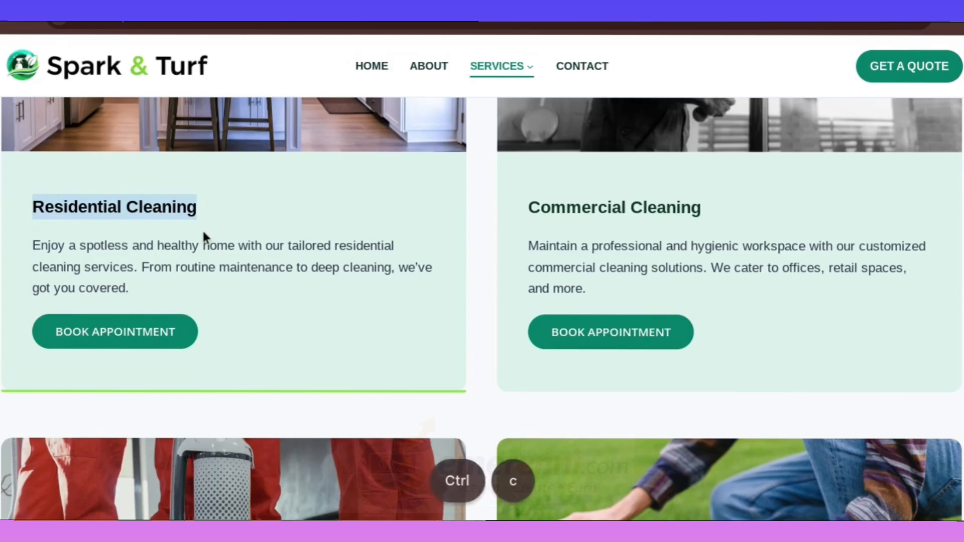
pyautogui.click(211, 15)
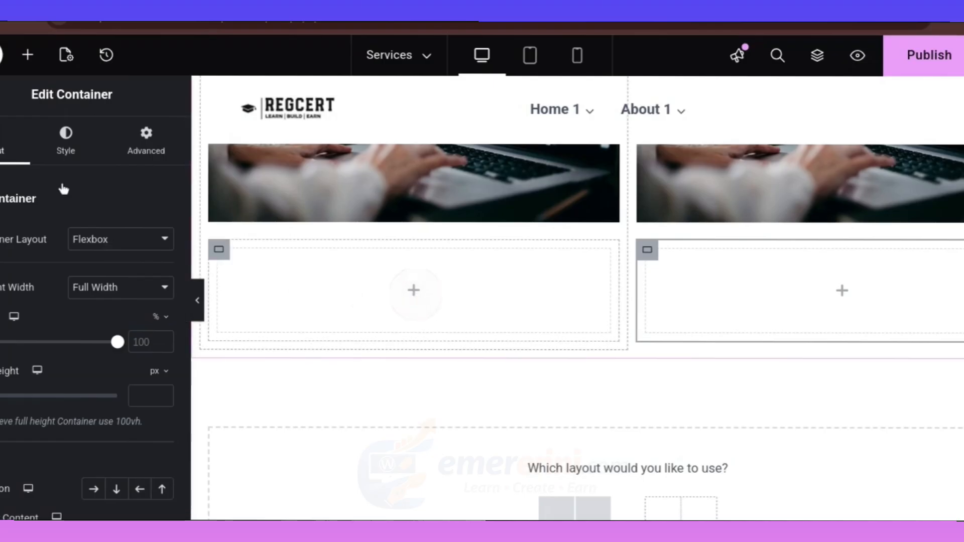
pyautogui.moveTo(16, 402); pyautogui.dragTo(412, 281)
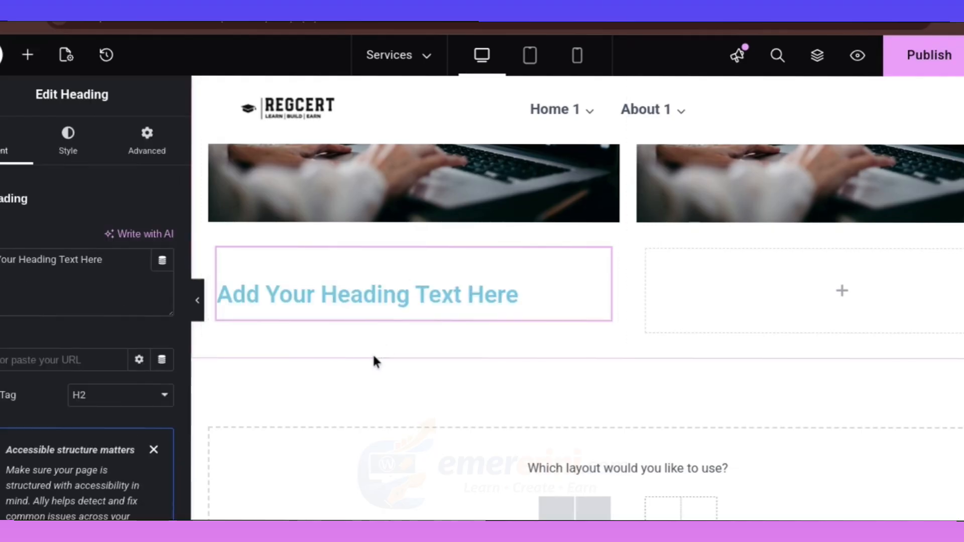
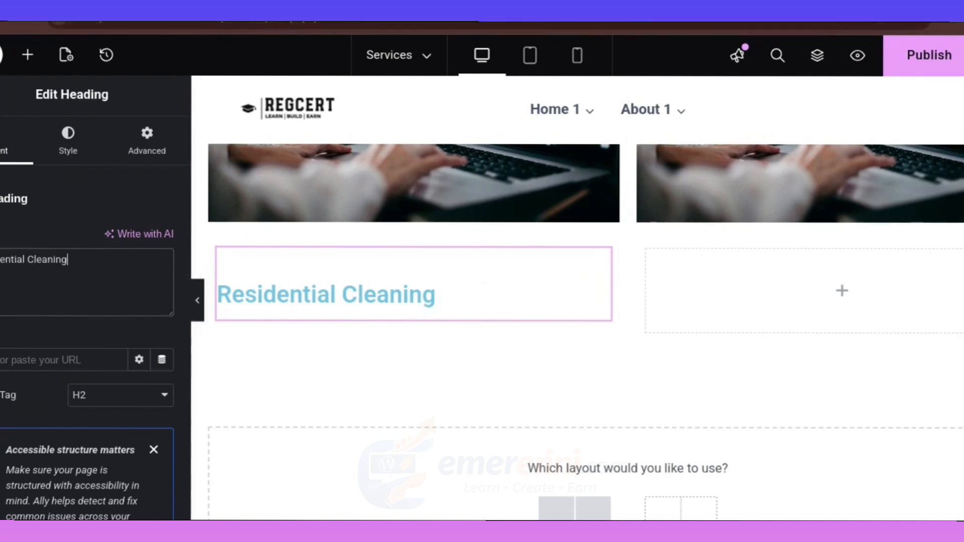
# Copy the Residential Cleaning description from the Spark & Turf page into a new text editor widget beneath the "Residential Cleaning" heading
pyautogui.click(312, 10)
pyautogui.moveTo(33, 247); pyautogui.dragTo(149, 290)
pyautogui.hotkey('ctrl', 'c')
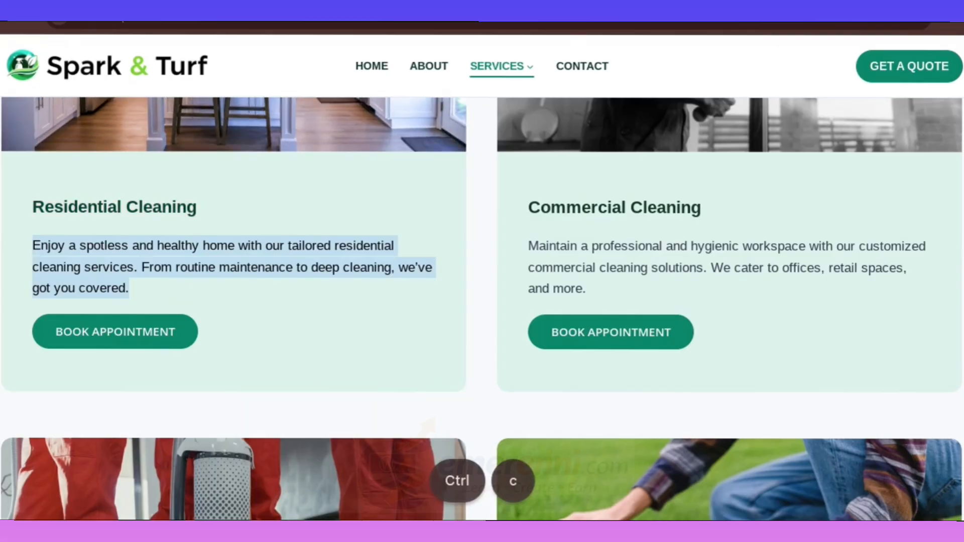
pyautogui.click(133, 10)
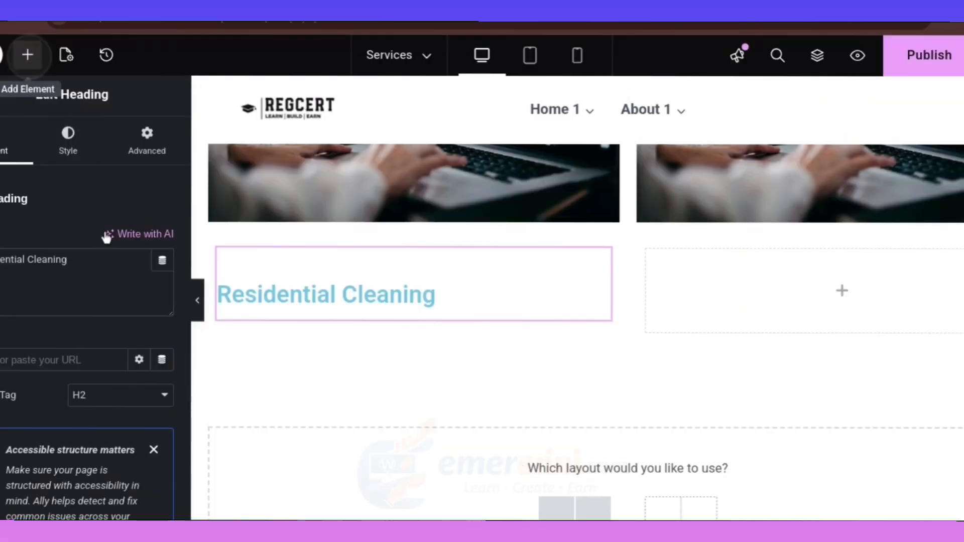
pyautogui.click(29, 56)
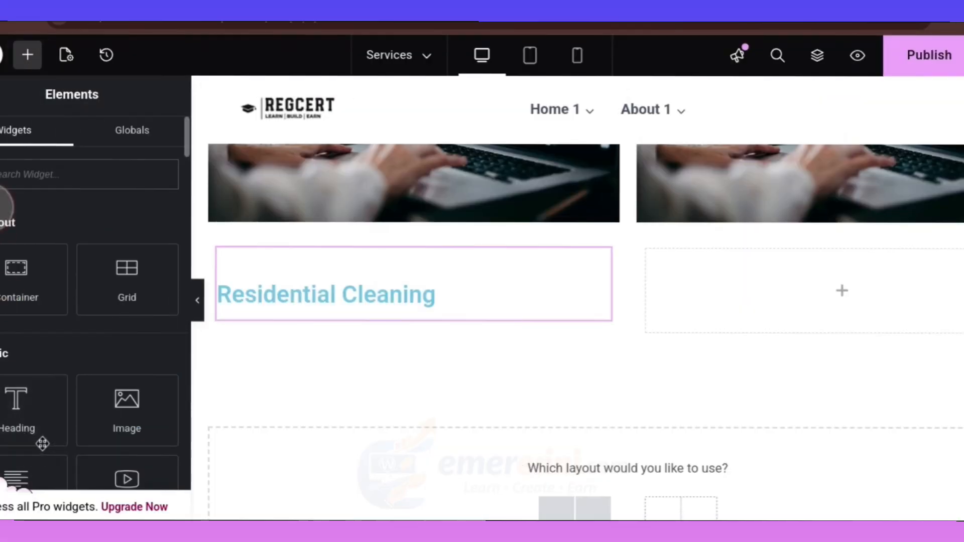
pyautogui.scroll(-1, 43, 443)
pyautogui.moveTo(190, 394); pyautogui.dragTo(372, 302)
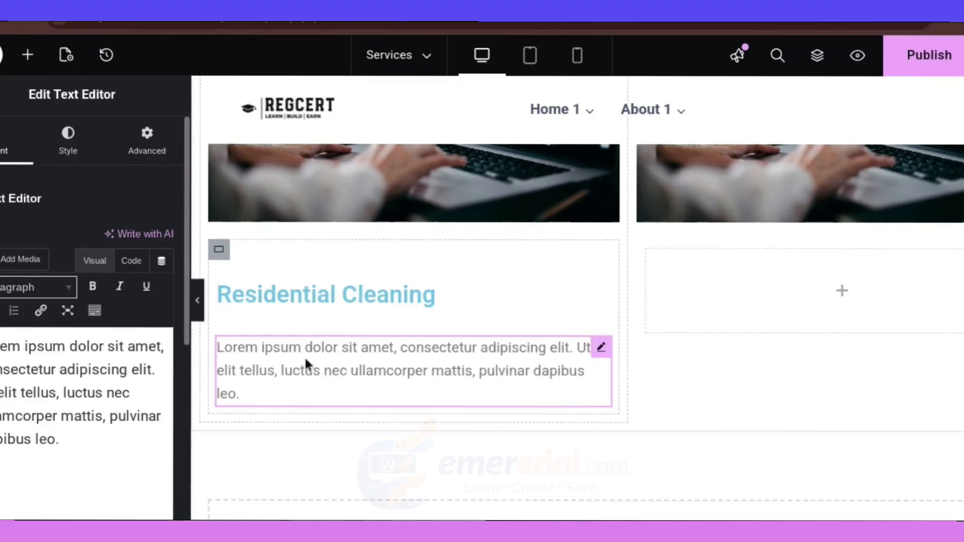
pyautogui.click(67, 384)
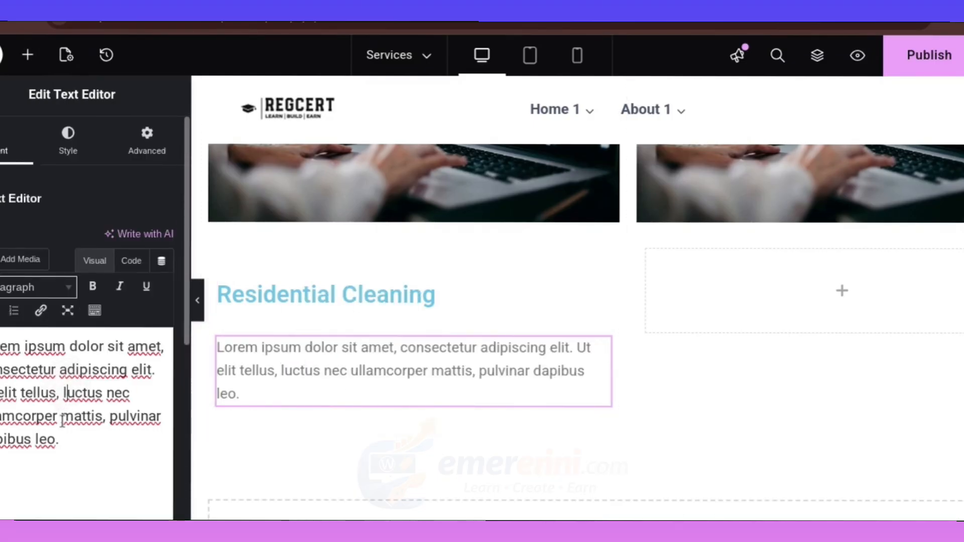
pyautogui.hotkey('ctrl', 'a')
pyautogui.hotkey('ctrl', 'v')
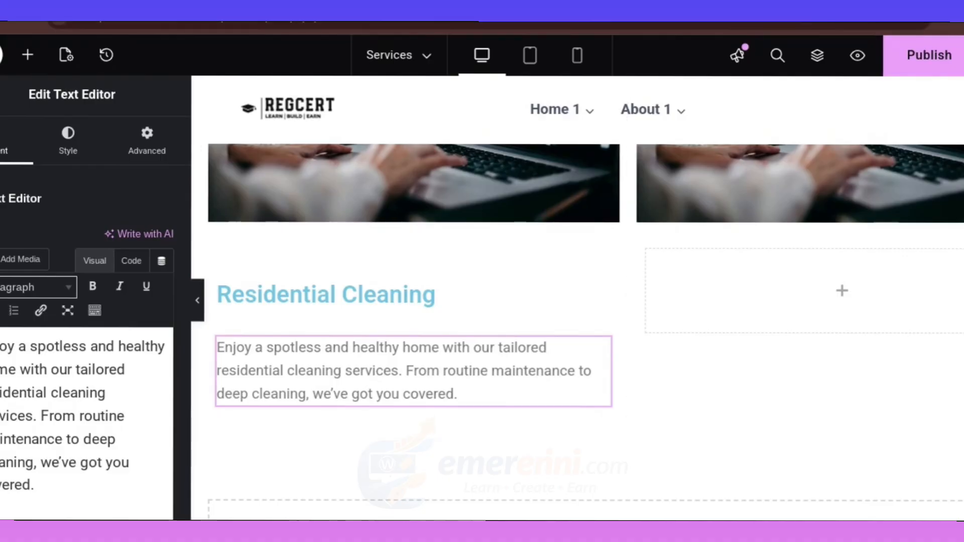
# Copy the "Commercial Cleaning" title from the Spark & Turf page and use it as a heading in the container under the second image
pyautogui.click(236, 25)
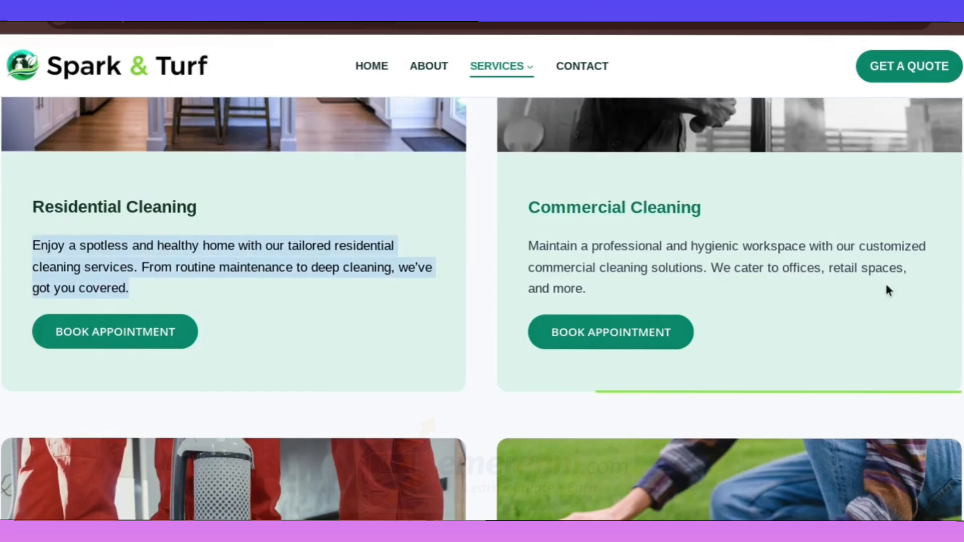
pyautogui.moveTo(528, 216); pyautogui.dragTo(743, 212)
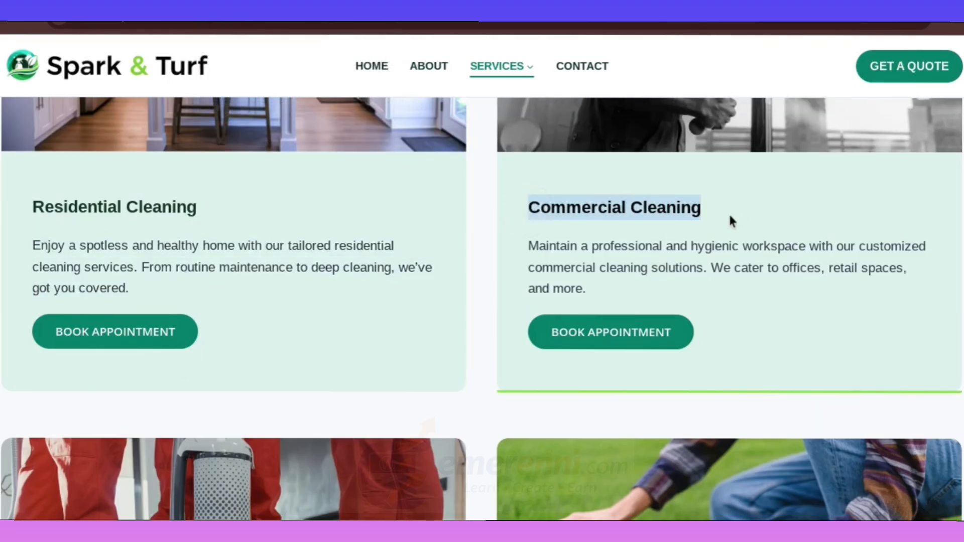
pyautogui.hotkey('ctrl', 'c')
pyautogui.click(527, 25)
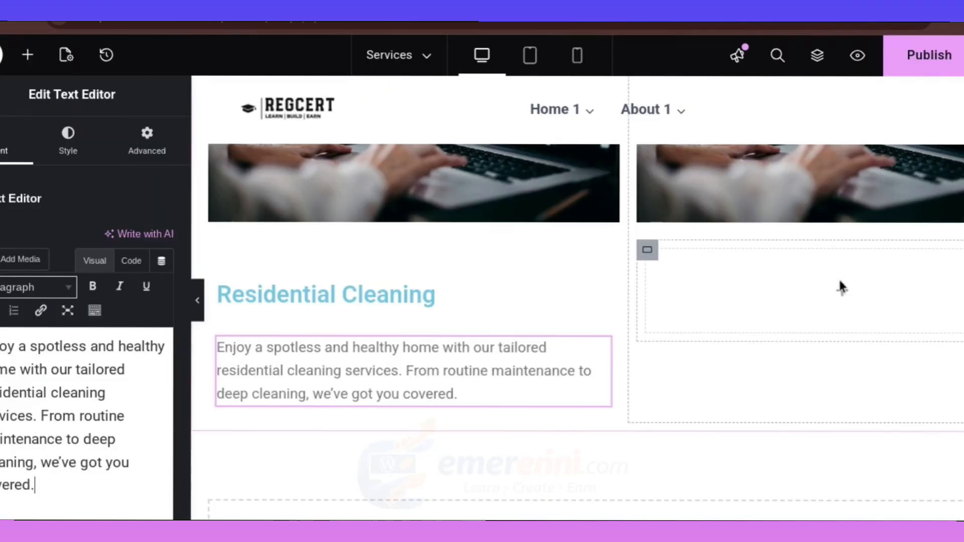
pyautogui.click(27, 54)
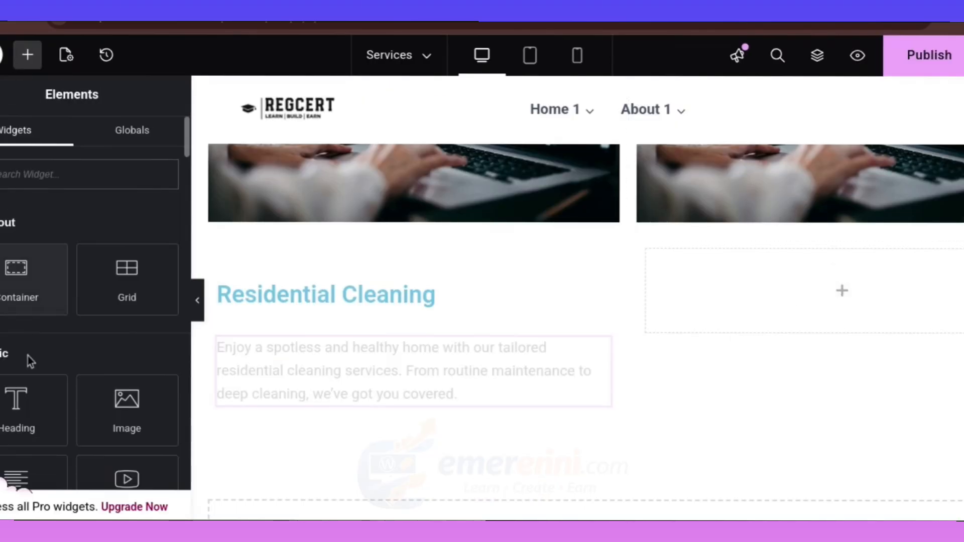
pyautogui.moveTo(30, 409); pyautogui.dragTo(876, 291)
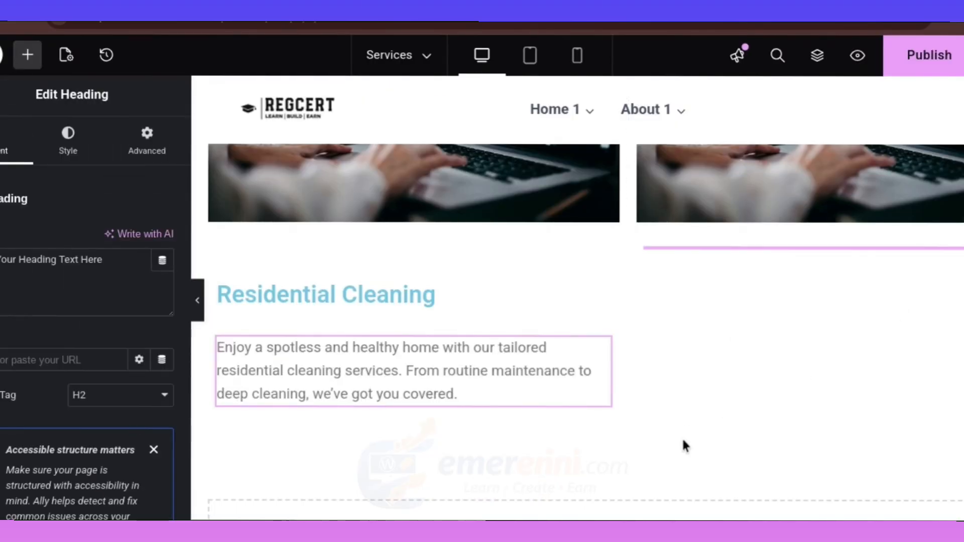
pyautogui.click(60, 260)
pyautogui.hotkey('ctrl', 'a')
pyautogui.hotkey('ctrl', 'v')
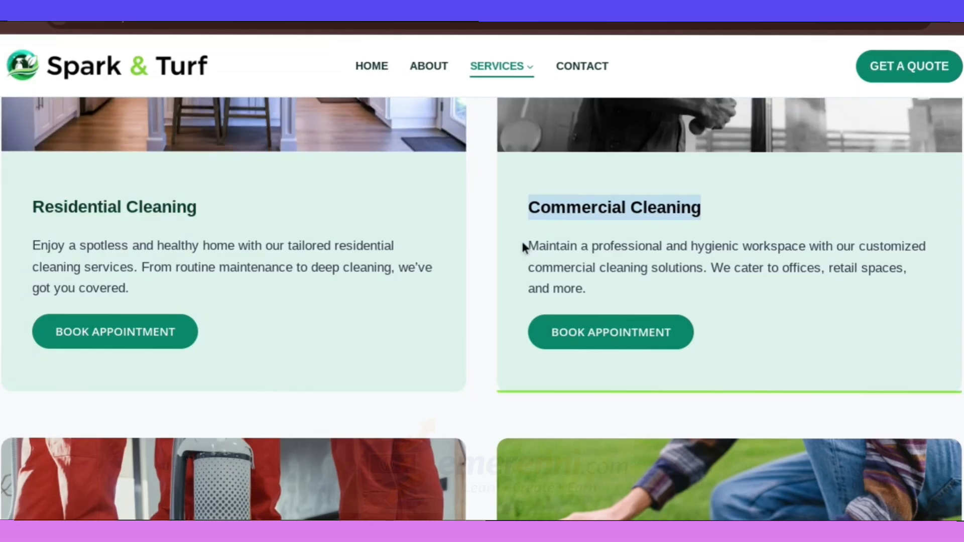
# Copy the Commercial Cleaning description from the Spark & Turf page into a new text editor widget beneath the "Commercial Cleaning" heading
pyautogui.moveTo(527, 245); pyautogui.dragTo(599, 292)
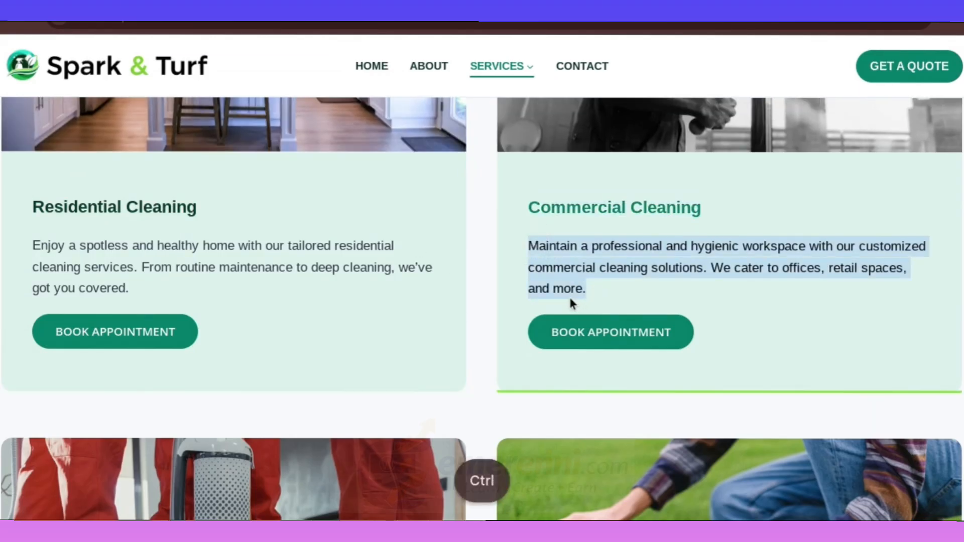
pyautogui.hotkey('ctrl', 'c')
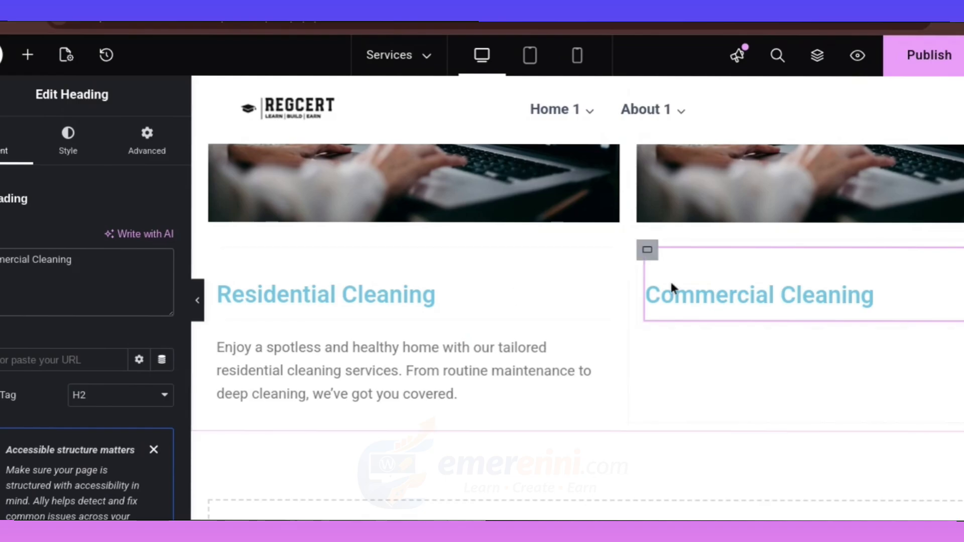
pyautogui.click(27, 58)
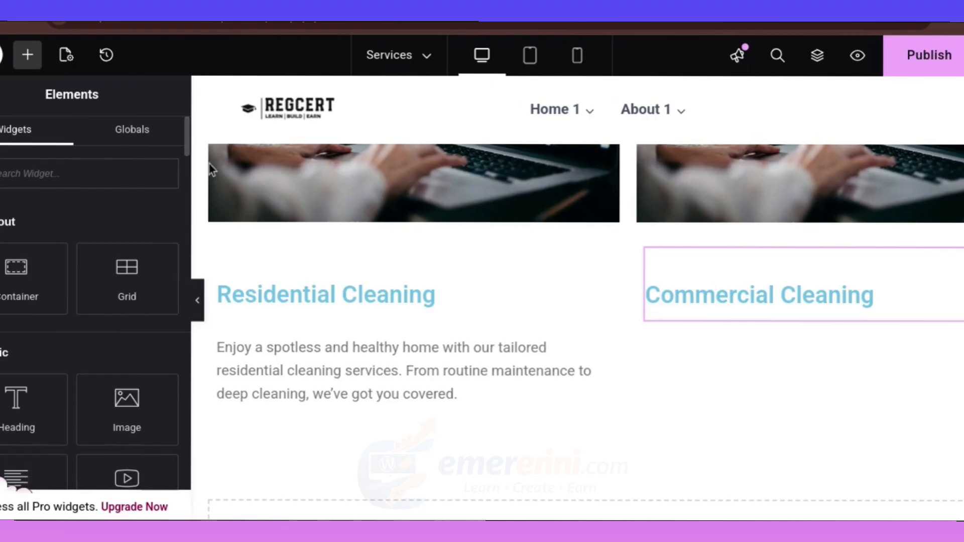
pyautogui.scroll(-1, 145, 258)
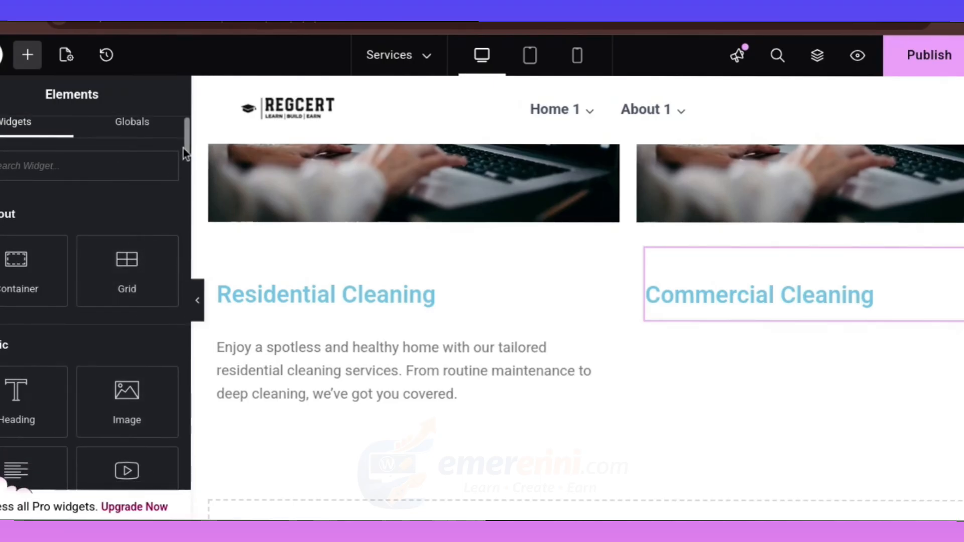
pyautogui.moveTo(185, 148); pyautogui.dragTo(165, 179)
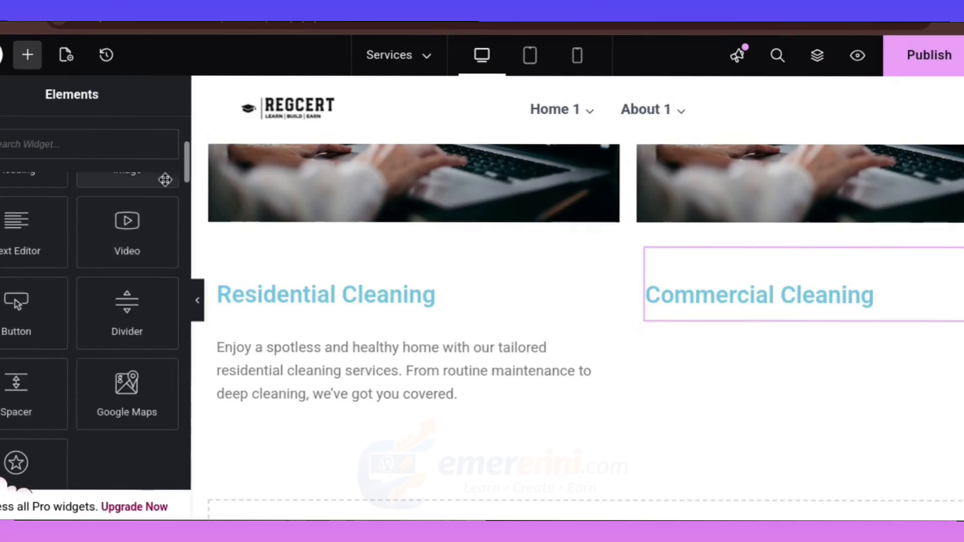
pyautogui.moveTo(25, 231); pyautogui.dragTo(729, 324)
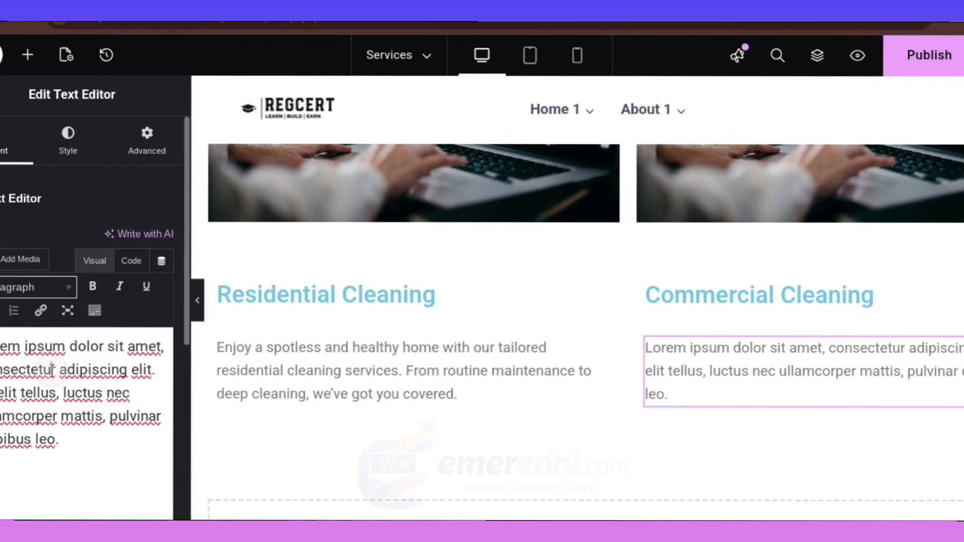
pyautogui.hotkey('ctrl', 'a')
pyautogui.hotkey('ctrl', 'v')
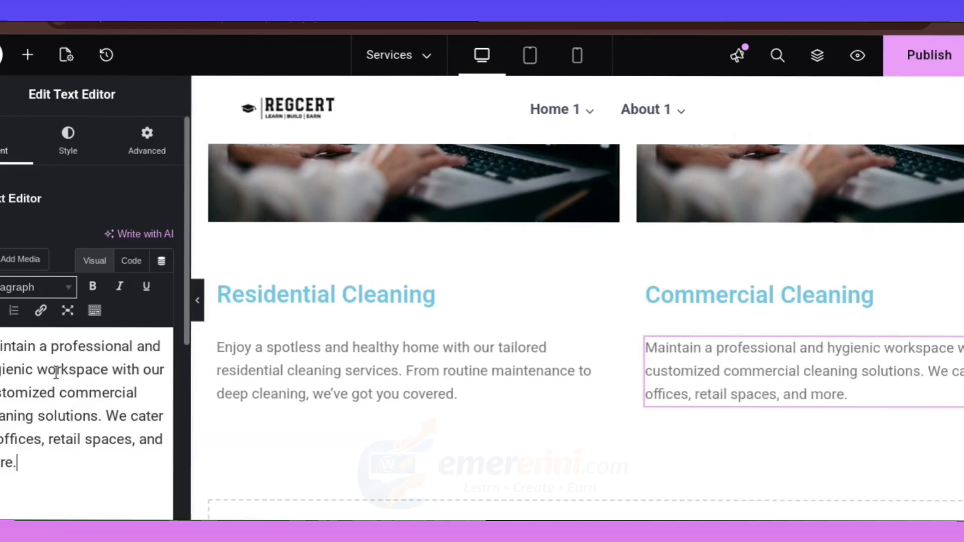
# Check the card styling on the Spark & Turf page and give the Residential Cleaning container a classic background in the Theme Accent global colour
pyautogui.click(549, 261)
pyautogui.click(68, 140)
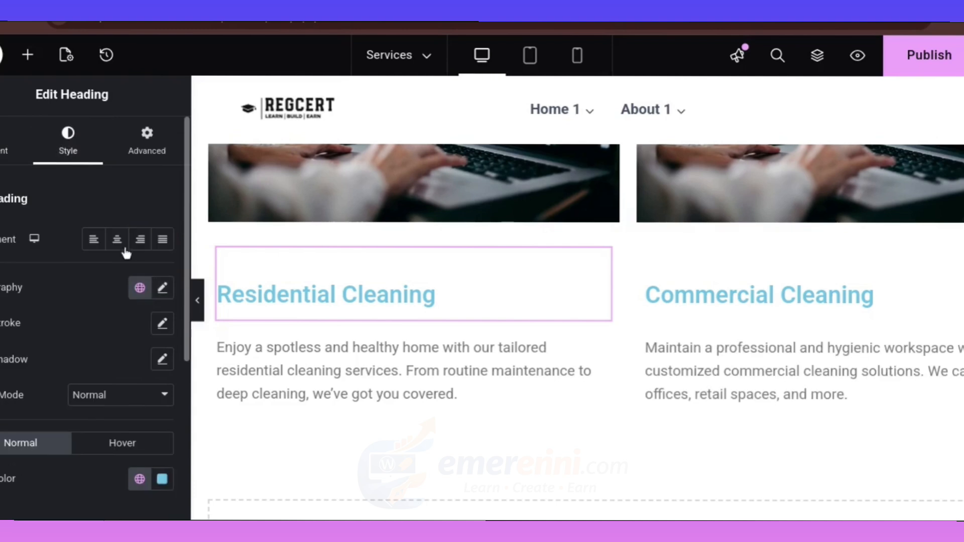
pyautogui.click(219, 271)
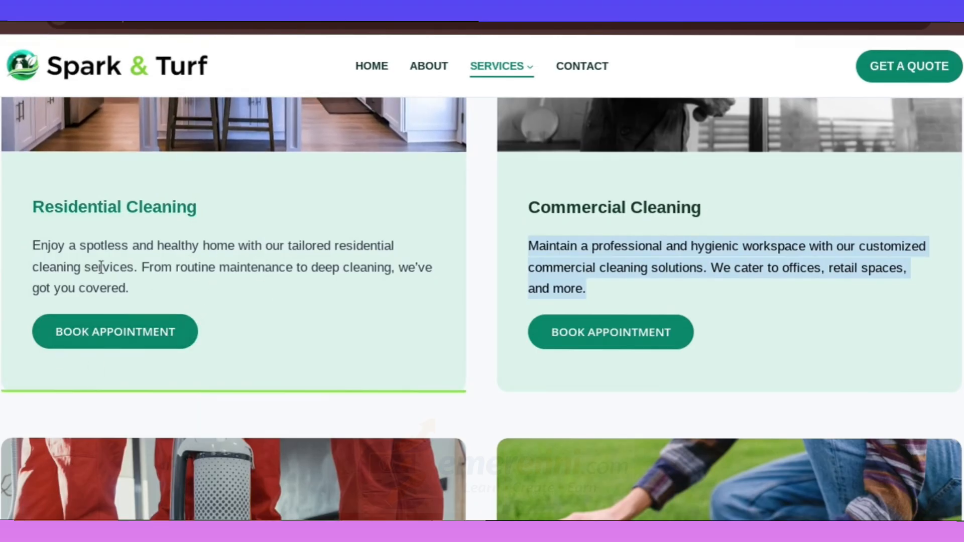
pyautogui.click(333, 15)
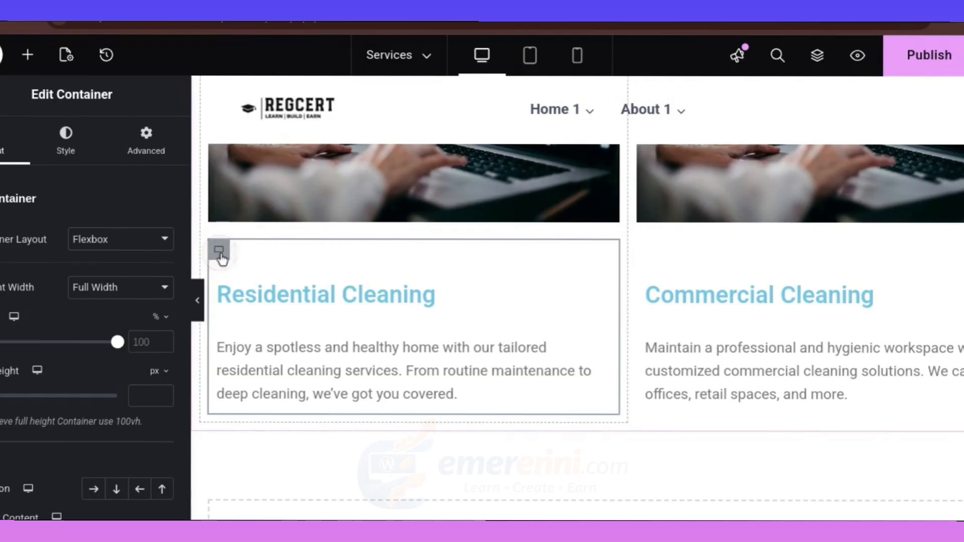
pyautogui.click(65, 141)
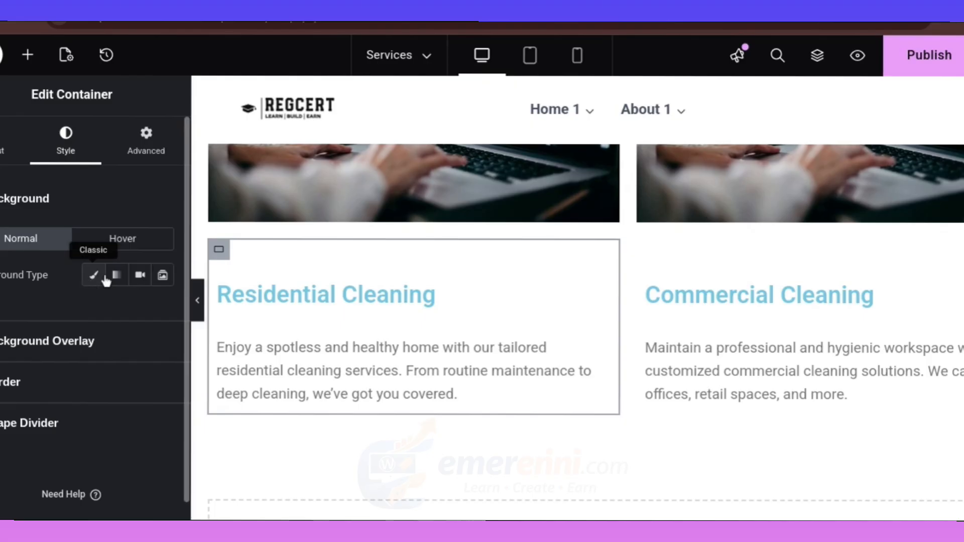
pyautogui.click(95, 275)
pyautogui.click(140, 311)
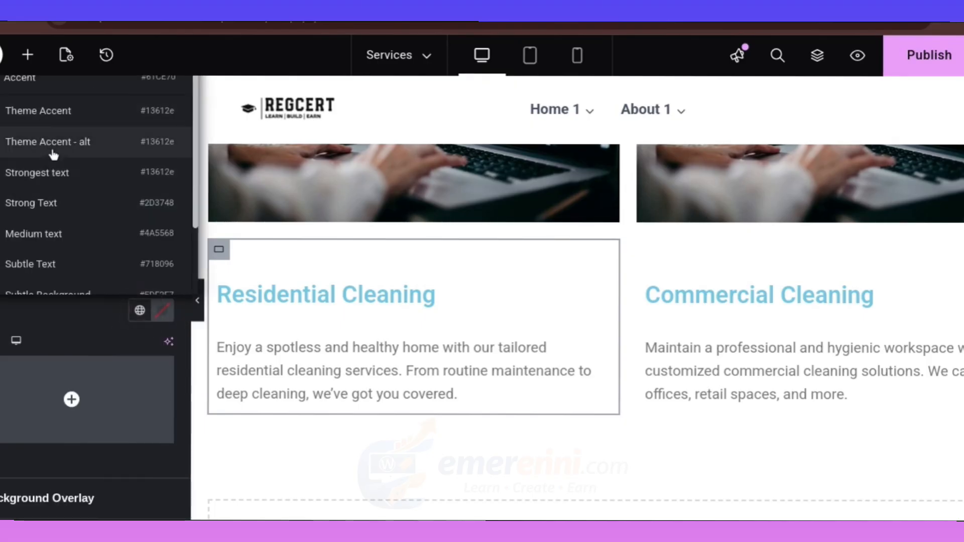
pyautogui.click(45, 111)
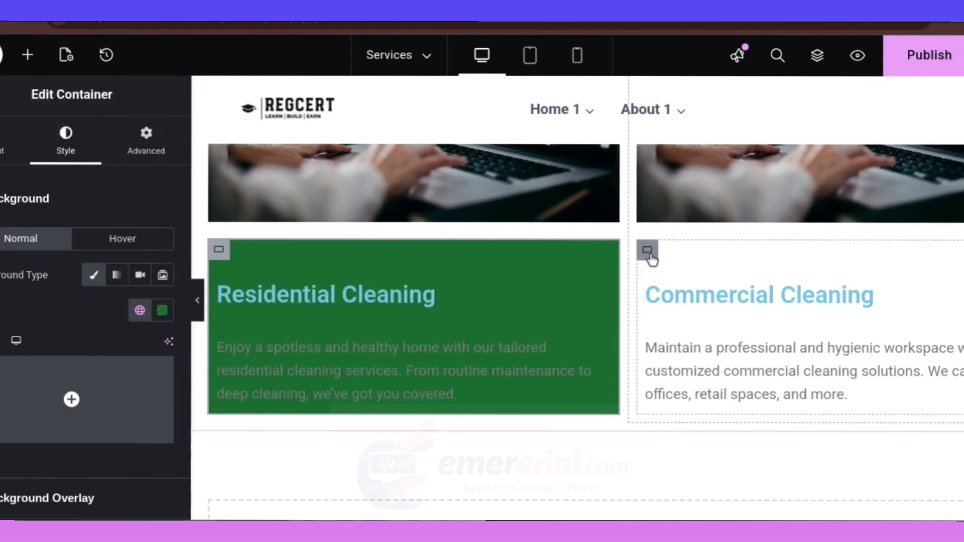
pyautogui.click(464, 305)
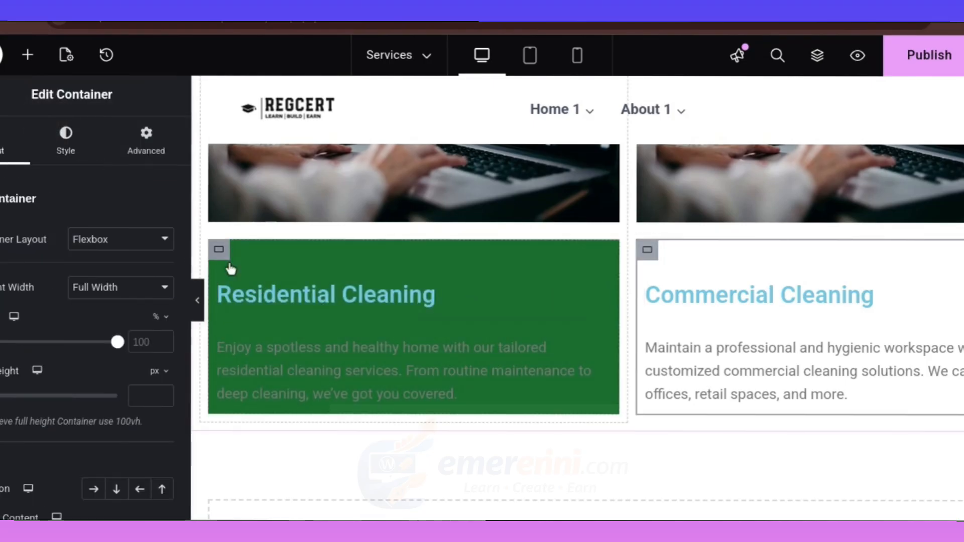
pyautogui.click(221, 251)
pyautogui.scroll(1, 791, 250)
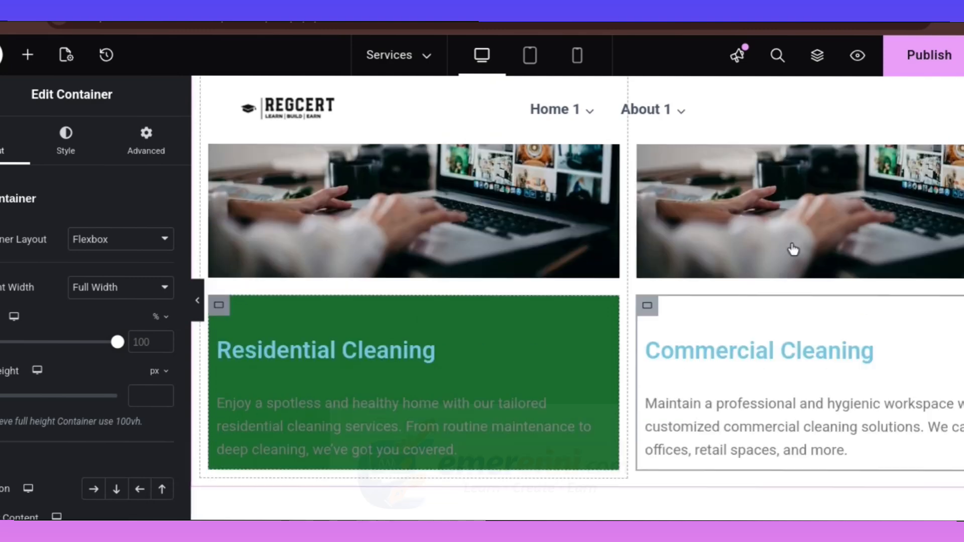
pyautogui.scroll(10, 758, 357)
pyautogui.scroll(-5, 754, 348)
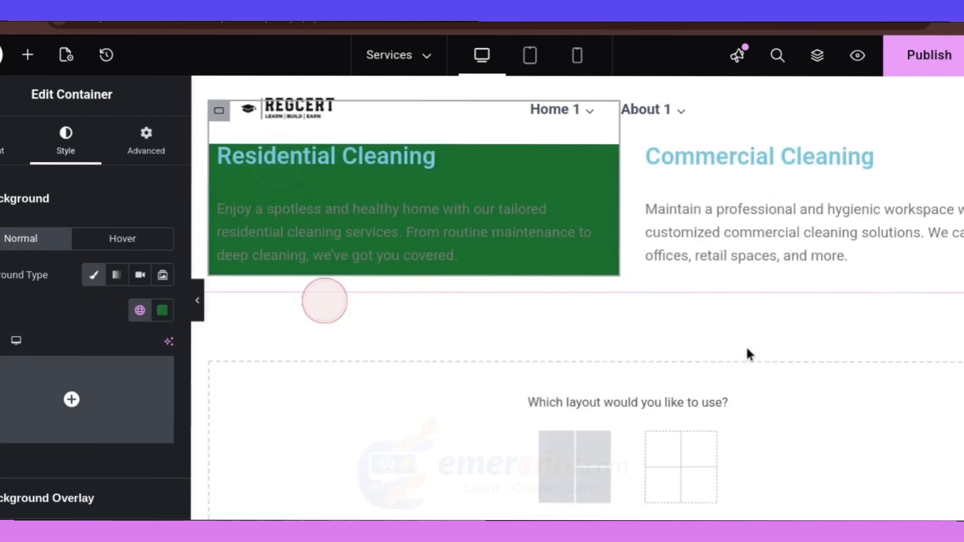
# Set the "Residential Cleaning" heading's text colour to the white global colour and centre the heading
pyautogui.scroll(2, 745, 345)
pyautogui.click(367, 270)
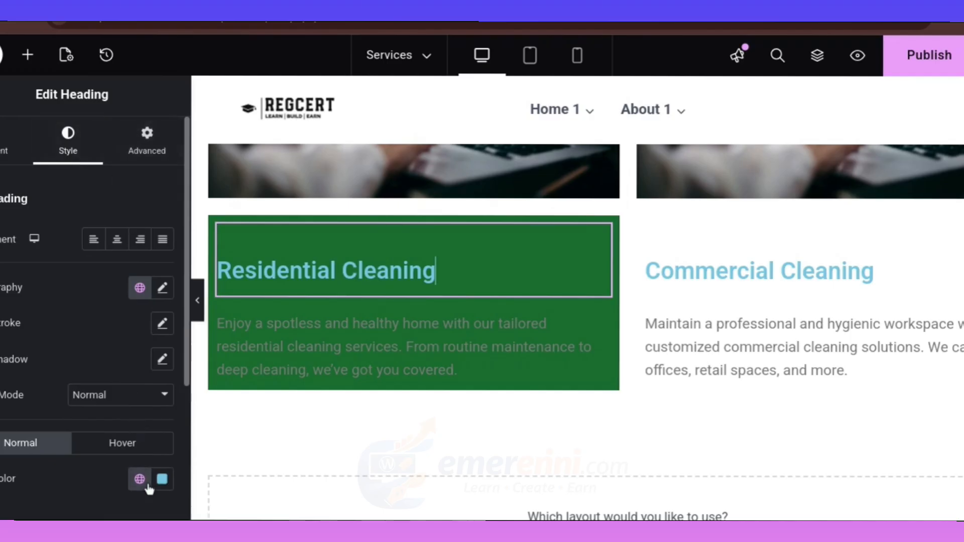
pyautogui.click(140, 477)
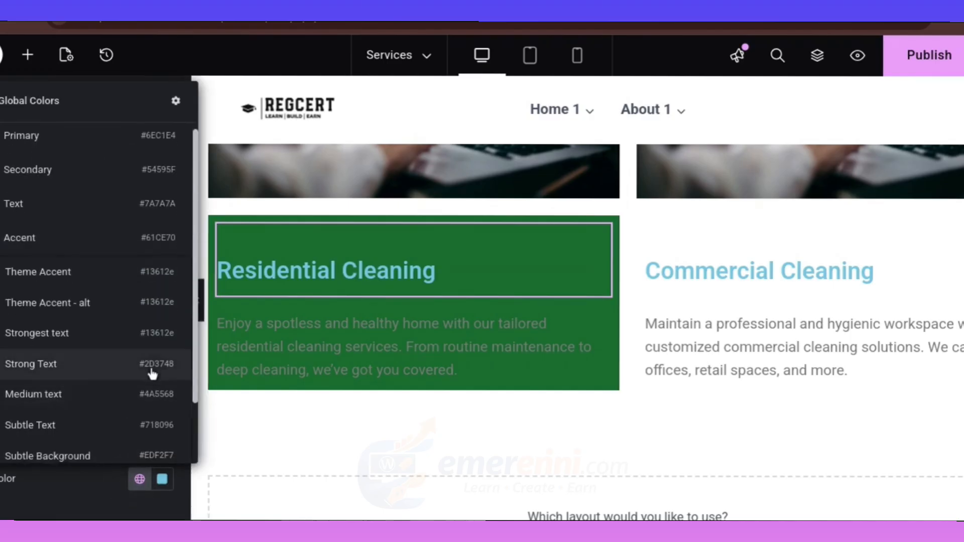
pyautogui.scroll(-1, 150, 401)
pyautogui.scroll(-1, 150, 422)
pyautogui.click(86, 451)
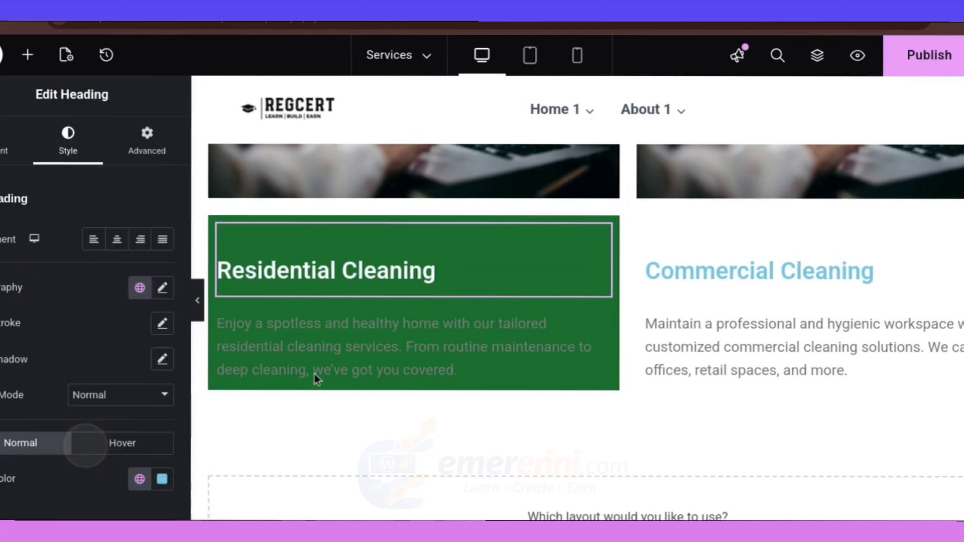
pyautogui.click(124, 245)
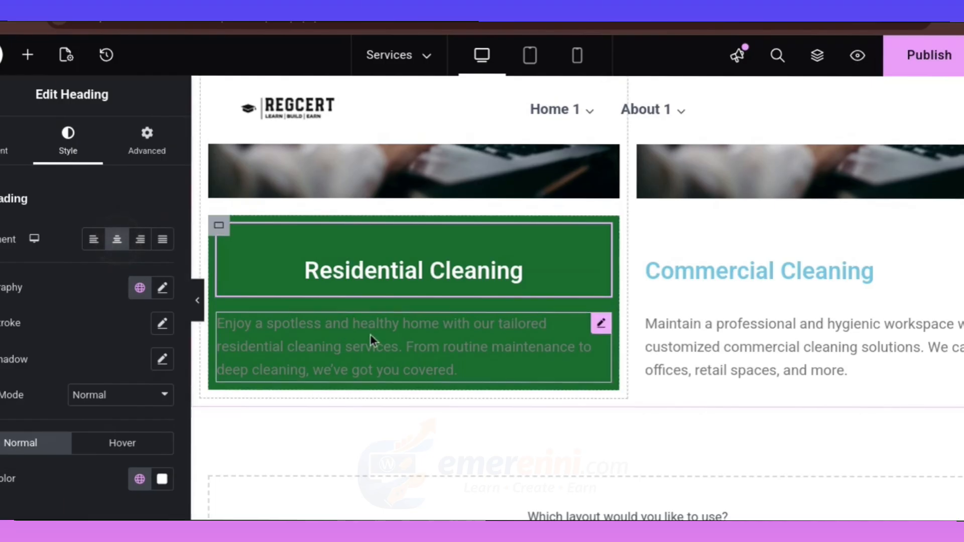
# Centre the Residential Cleaning description and set its text colour to the white global colour
pyautogui.click(315, 346)
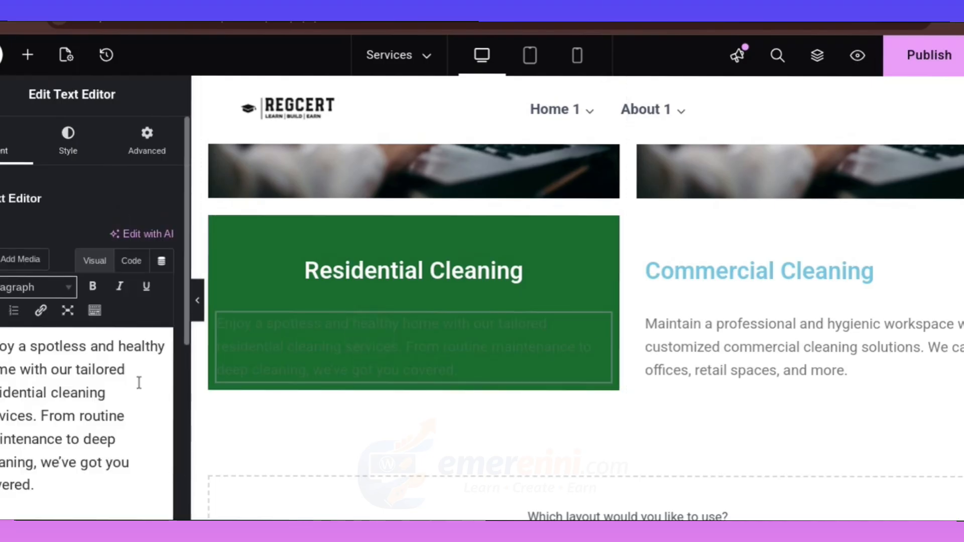
pyautogui.click(69, 139)
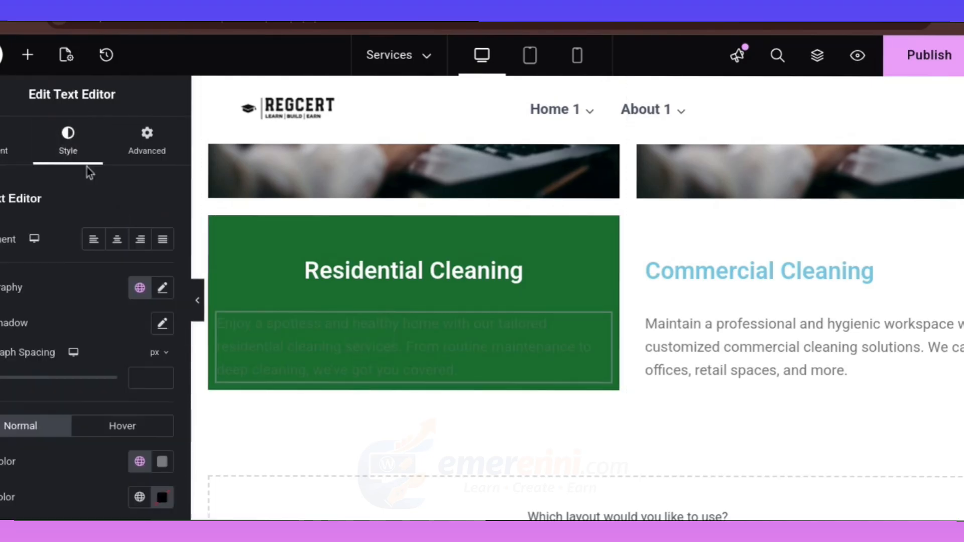
pyautogui.click(121, 243)
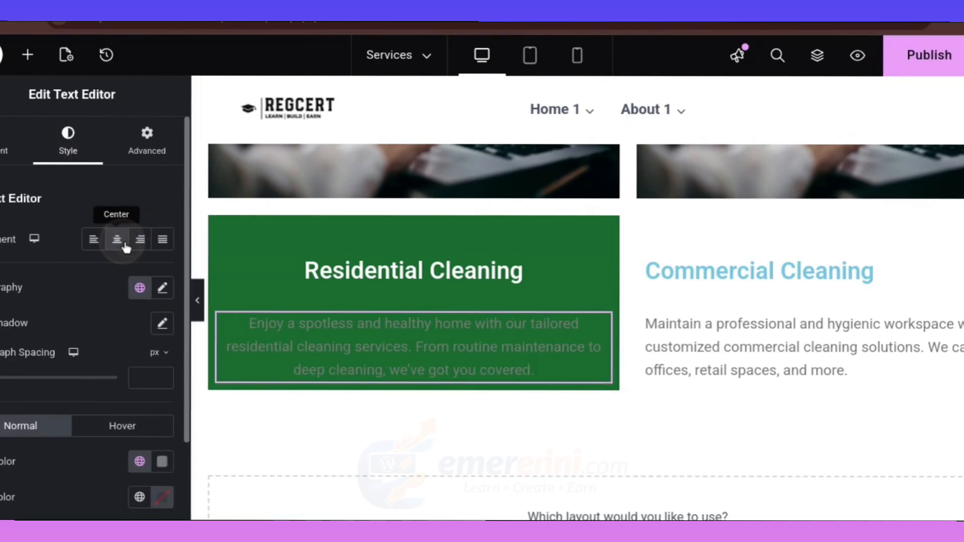
pyautogui.click(140, 462)
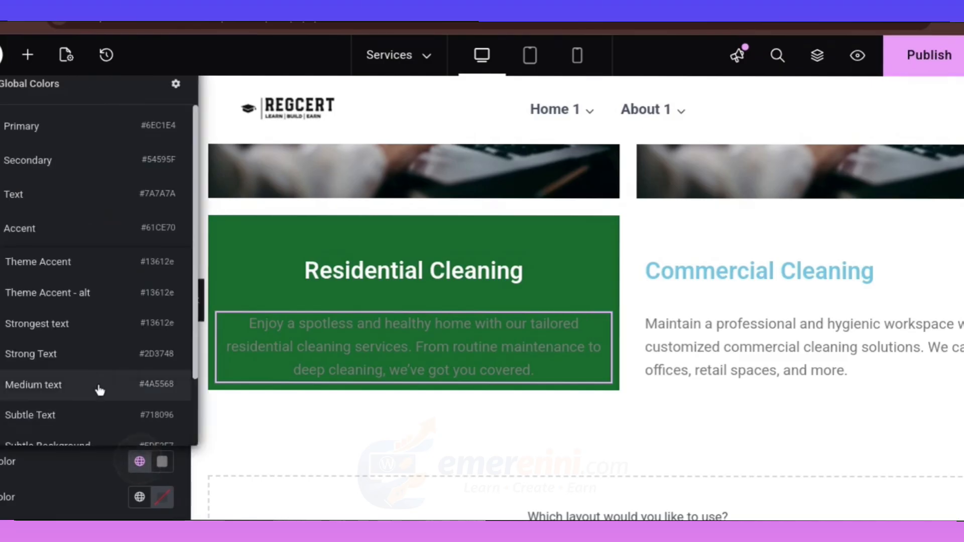
pyautogui.scroll(-2, 78, 404)
pyautogui.click(83, 425)
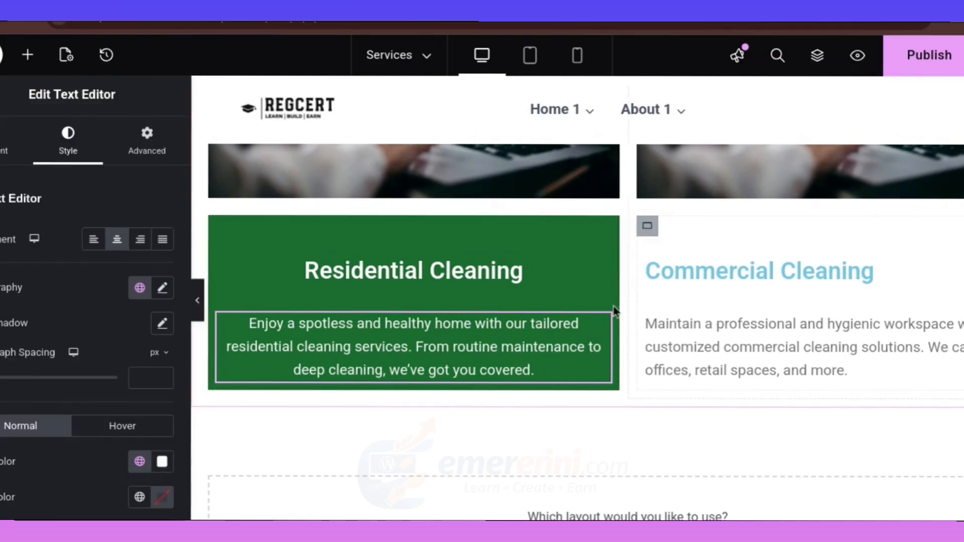
# Publish the Services page and compare its live service cards with those on the Spark & Turf page
pyautogui.click(948, 52)
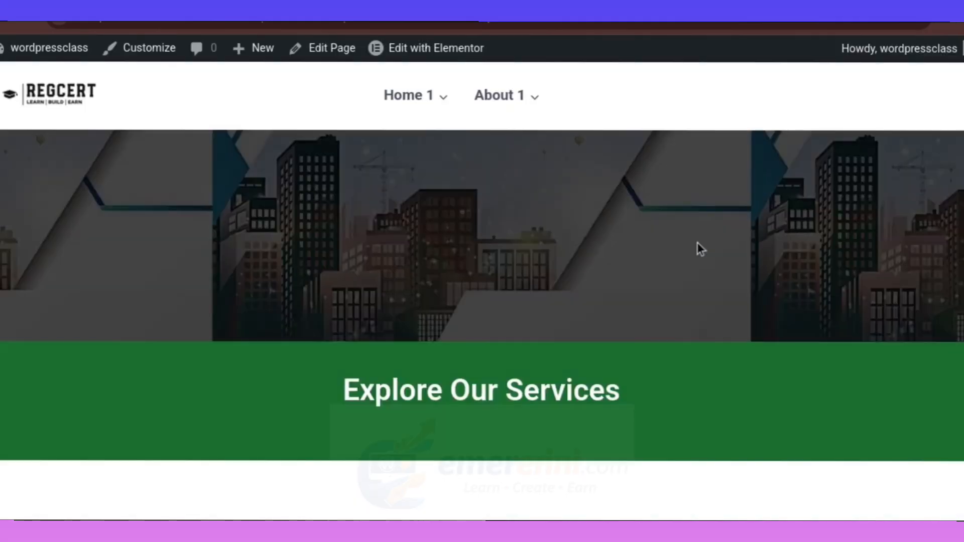
pyautogui.scroll(-5, 697, 245)
pyautogui.scroll(-3, 698, 248)
pyautogui.scroll(2, 625, 239)
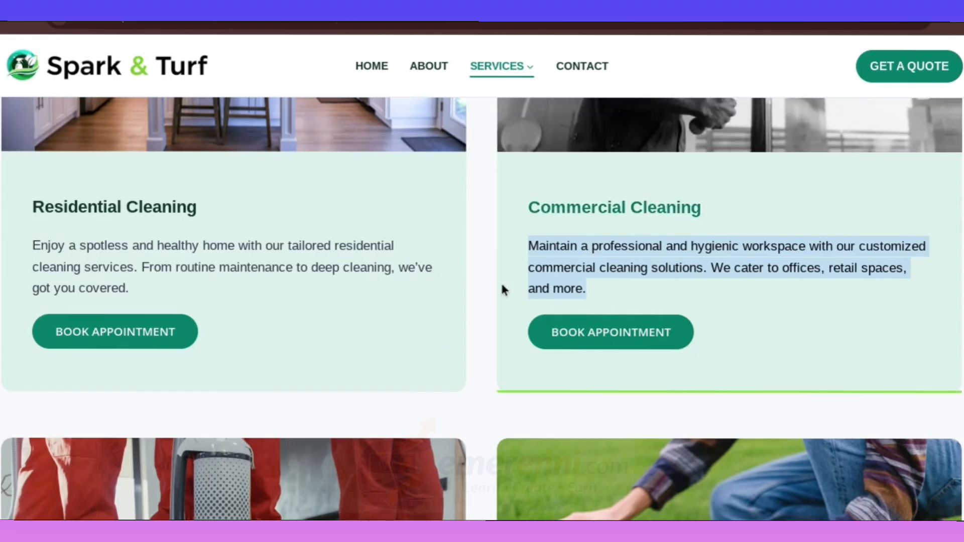
pyautogui.scroll(1, 504, 286)
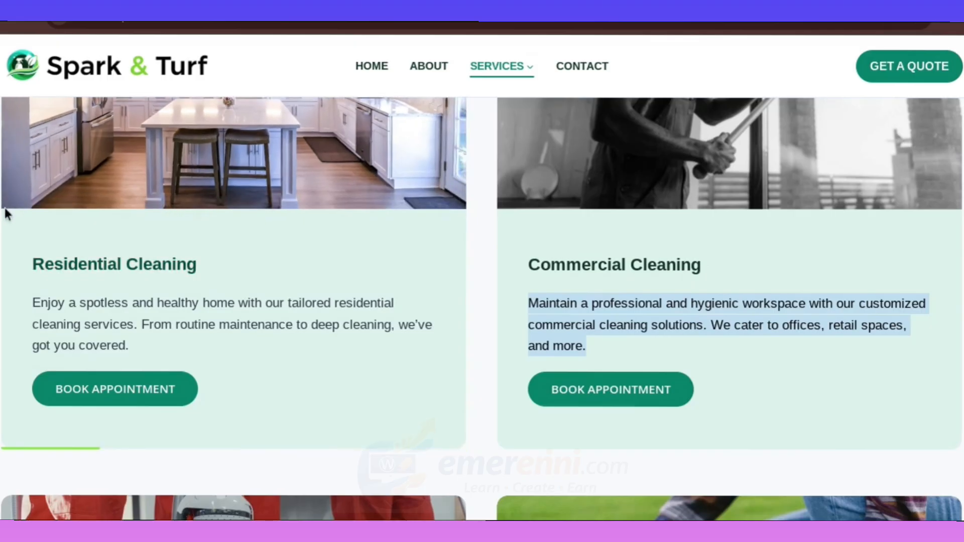
pyautogui.scroll(2, 235, 185)
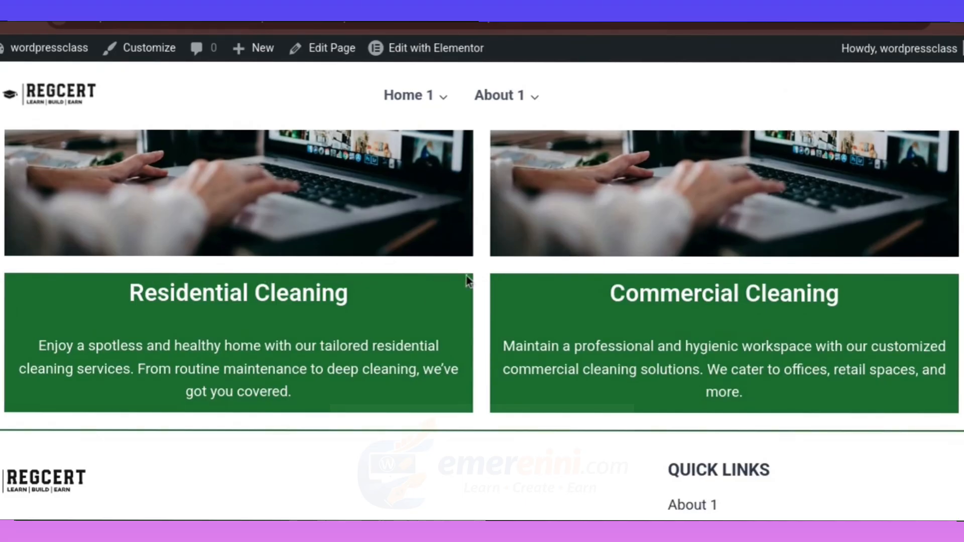
# Unlink the margin and padding values of the Residential Cleaning text container, leaving the sides at 0
pyautogui.scroll(2, 589, 301)
pyautogui.scroll(3, 854, 385)
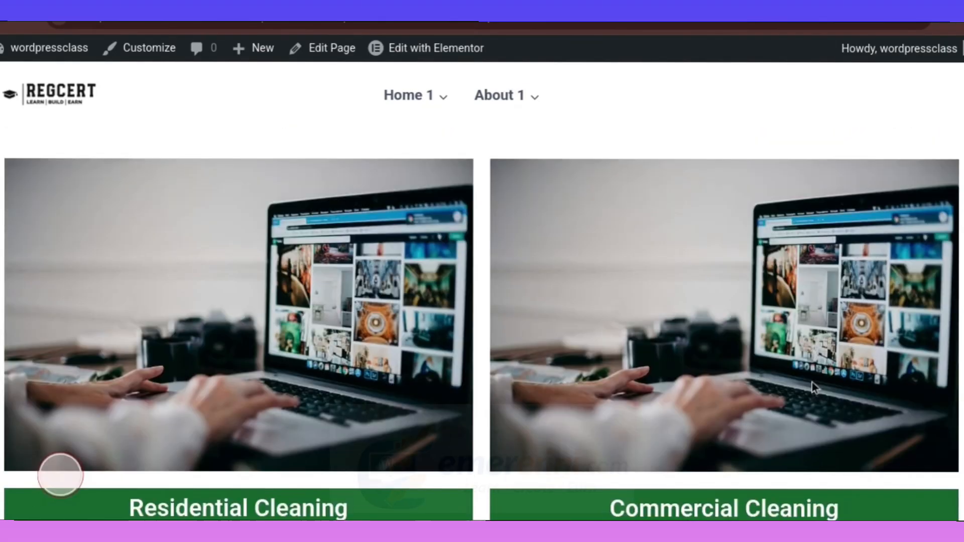
pyautogui.scroll(-3, 763, 376)
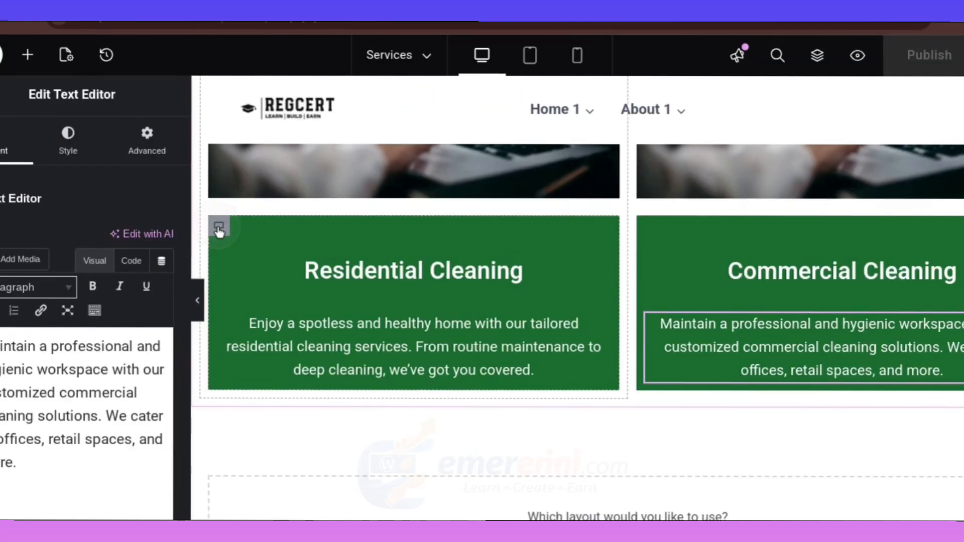
pyautogui.click(219, 227)
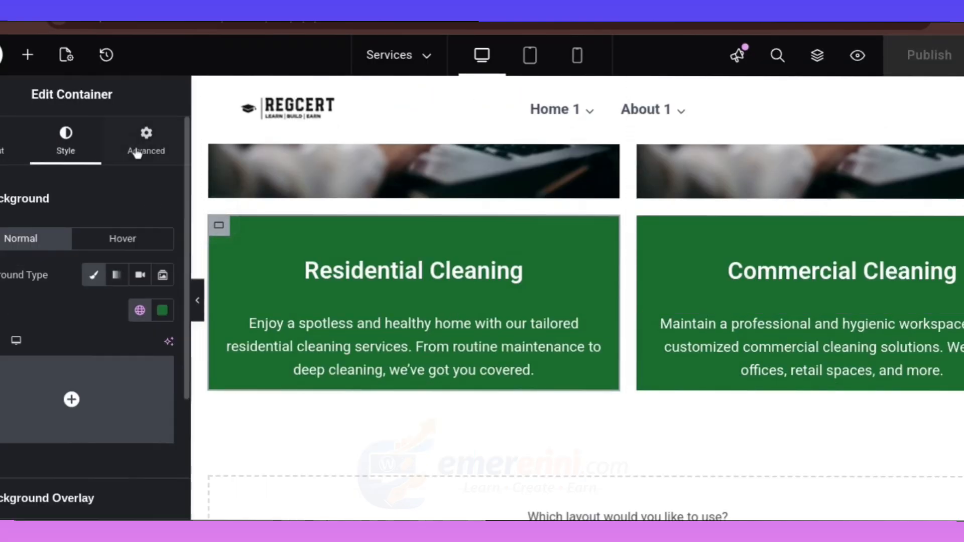
pyautogui.click(166, 154)
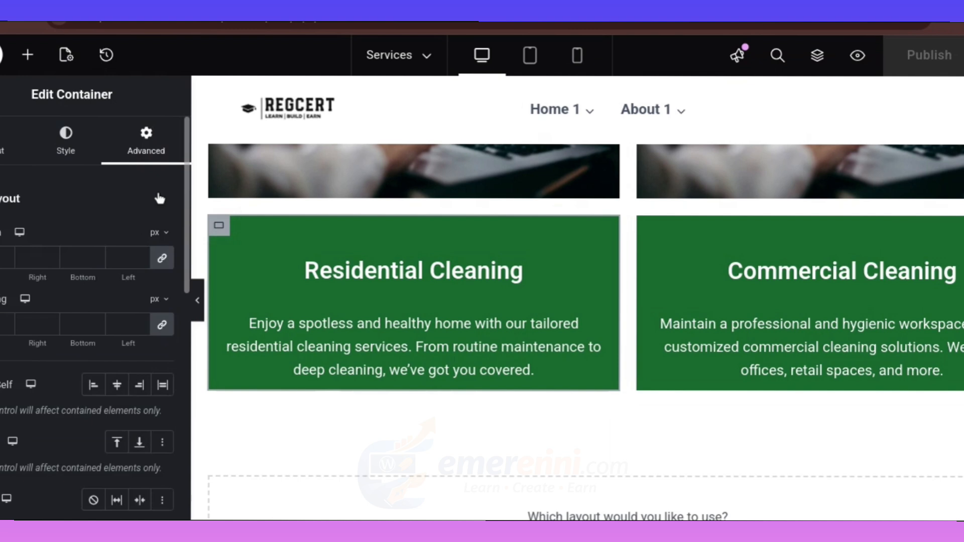
pyautogui.click(162, 258)
pyautogui.click(162, 324)
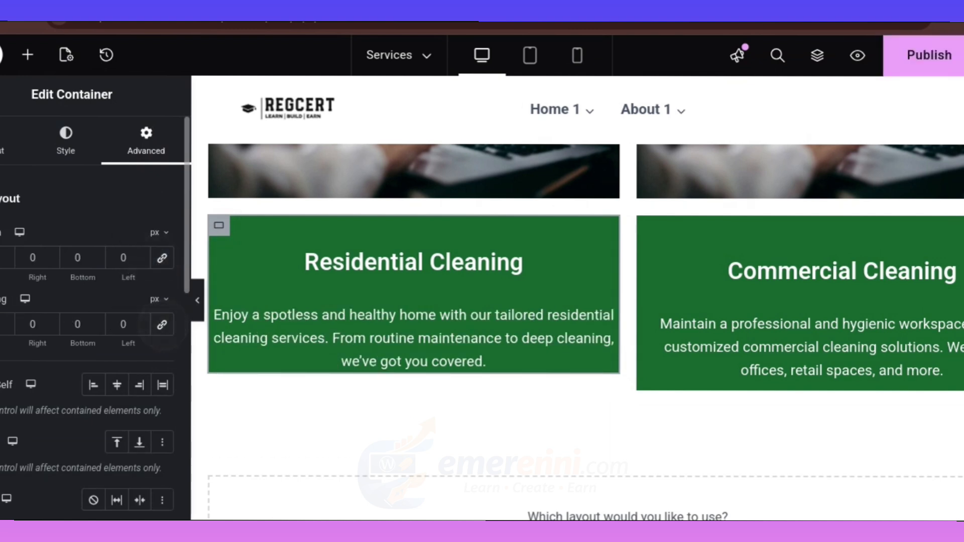
# Lower the Residential Cleaning container's top margin to a negative value that closes the gap below its image, and publish the page
pyautogui.click(7, 260)
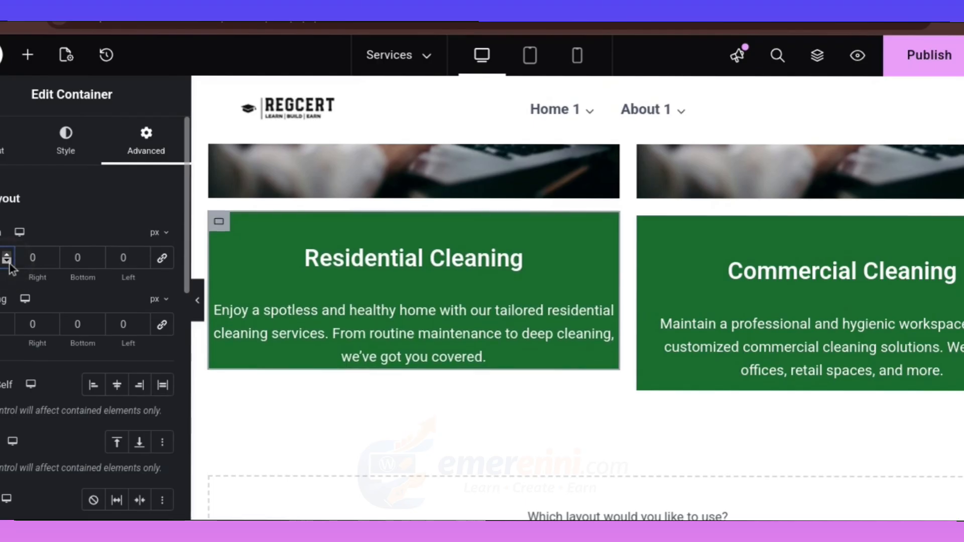
pyautogui.click(9, 262)
pyautogui.click(9, 262)
pyautogui.click(9, 262)
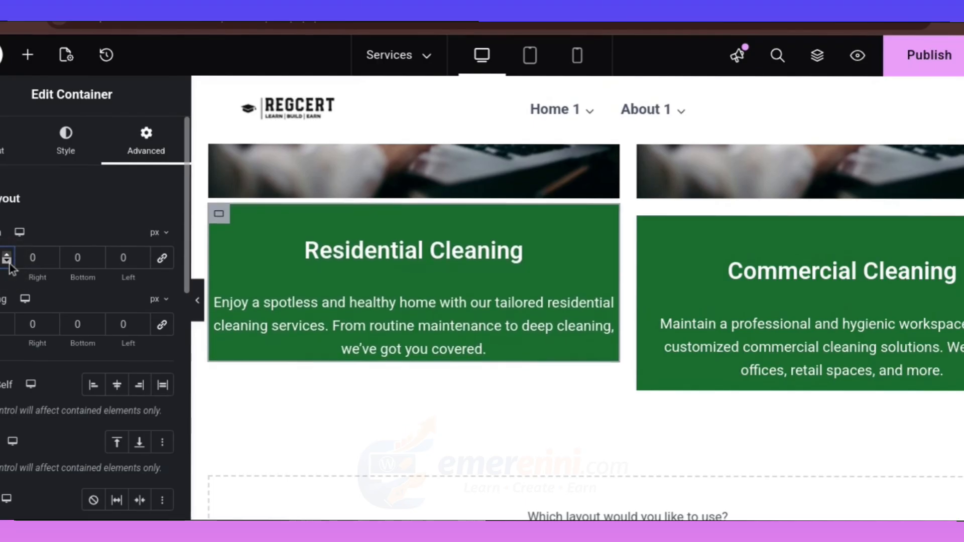
pyautogui.click(9, 263)
pyautogui.click(9, 262)
pyautogui.click(9, 262)
pyautogui.click(9, 263)
pyautogui.click(9, 263)
pyautogui.click(10, 263)
pyautogui.click(9, 262)
pyautogui.click(9, 262)
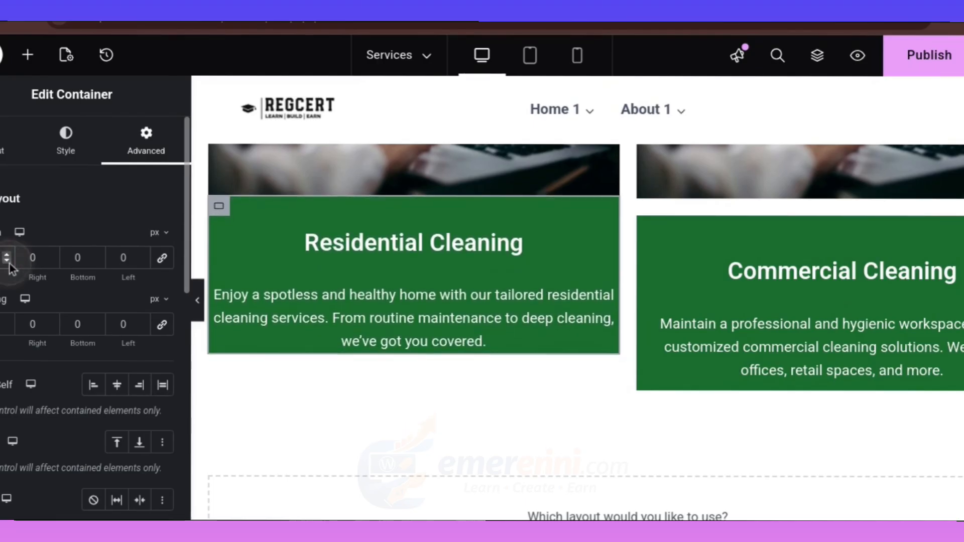
pyautogui.click(9, 262)
pyautogui.click(9, 262)
pyautogui.click(9, 262)
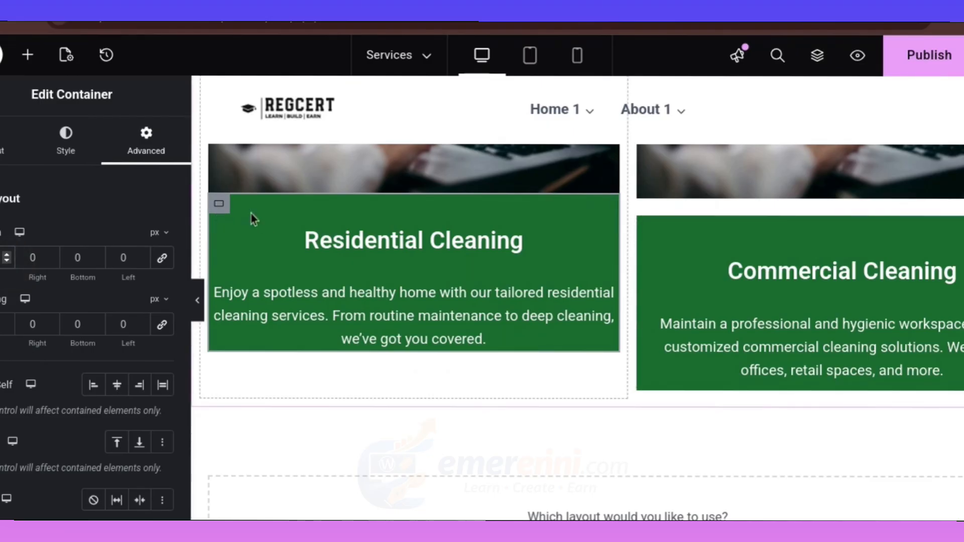
pyautogui.click(944, 55)
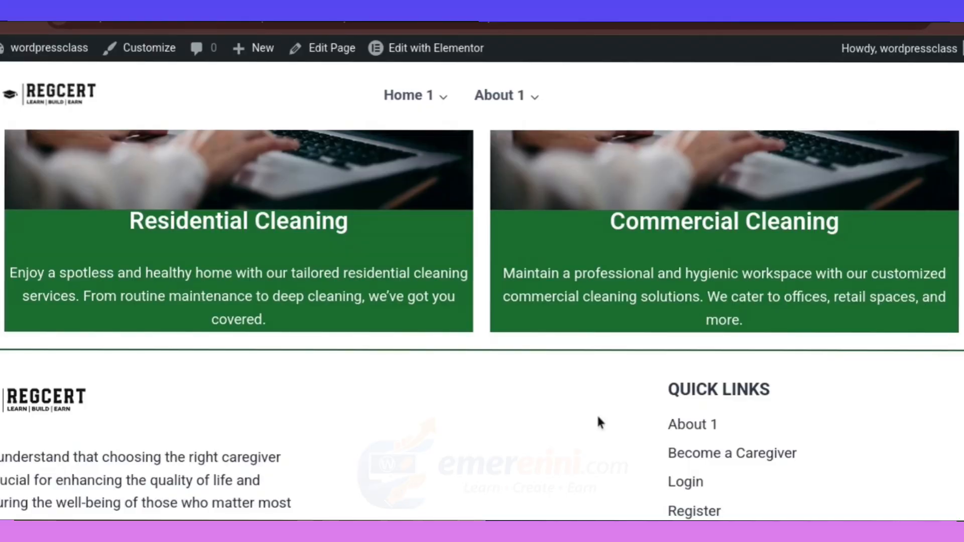
pyautogui.click(324, 48)
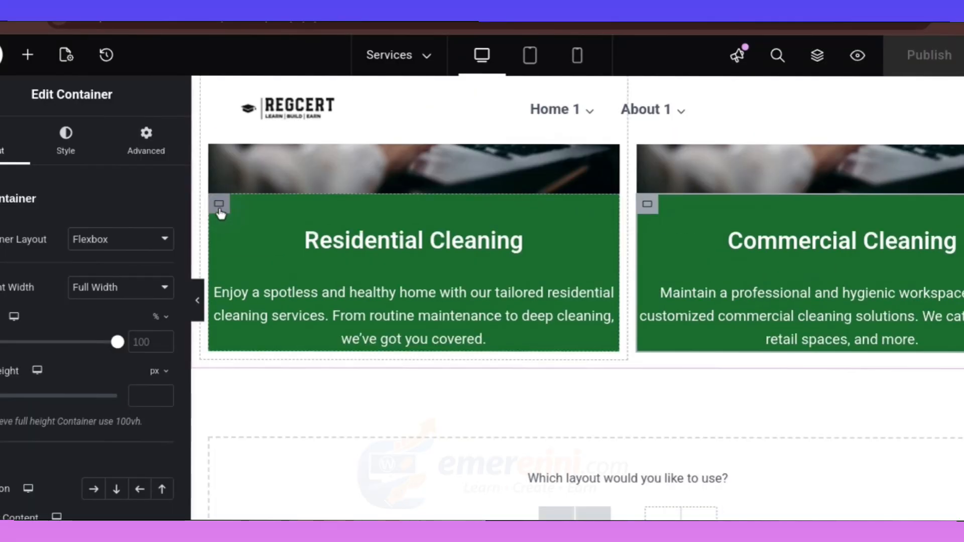
# Set the Residential Cleaning container's minimum height to 257 px
pyautogui.click(145, 143)
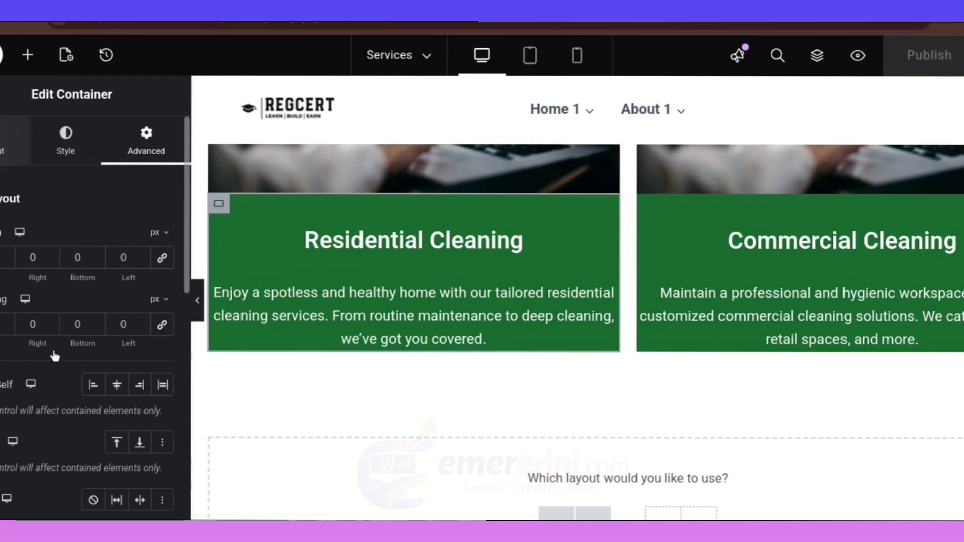
pyautogui.click(9, 143)
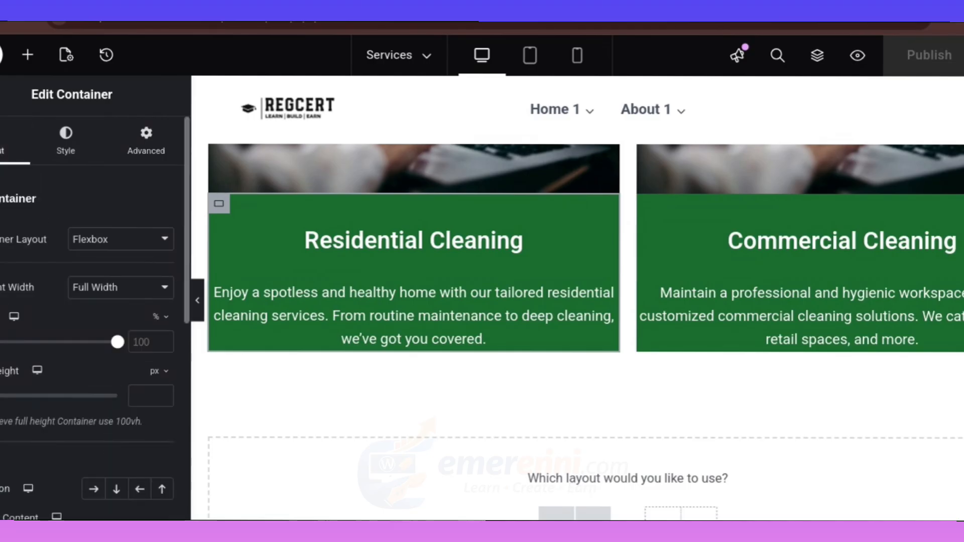
pyautogui.moveTo(2, 395)
pyautogui.mouseDown()
pyautogui.moveTo(1, 412)
pyautogui.moveTo(2, 396)
pyautogui.mouseUp()
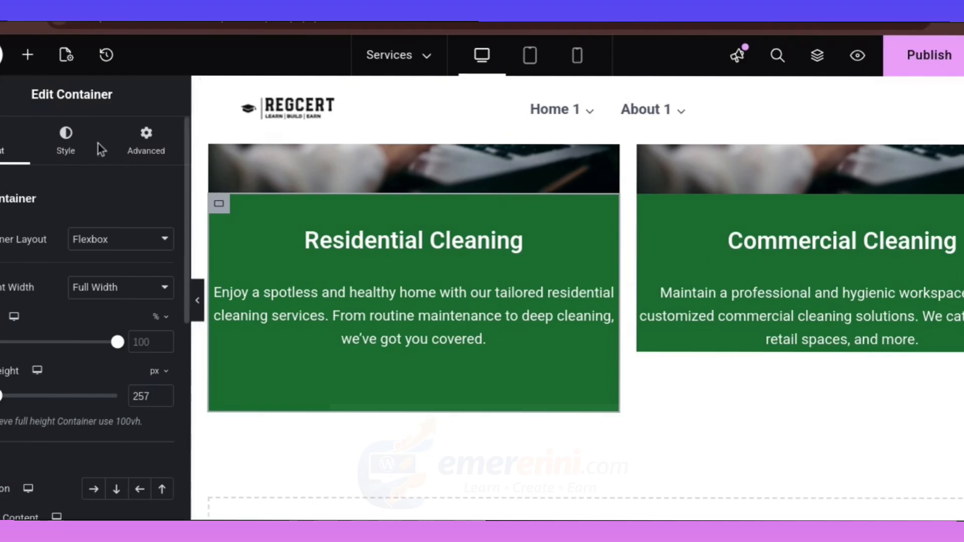
# Search the widgets for "button" and place a button directly beneath the Residential Cleaning container
pyautogui.click(27, 55)
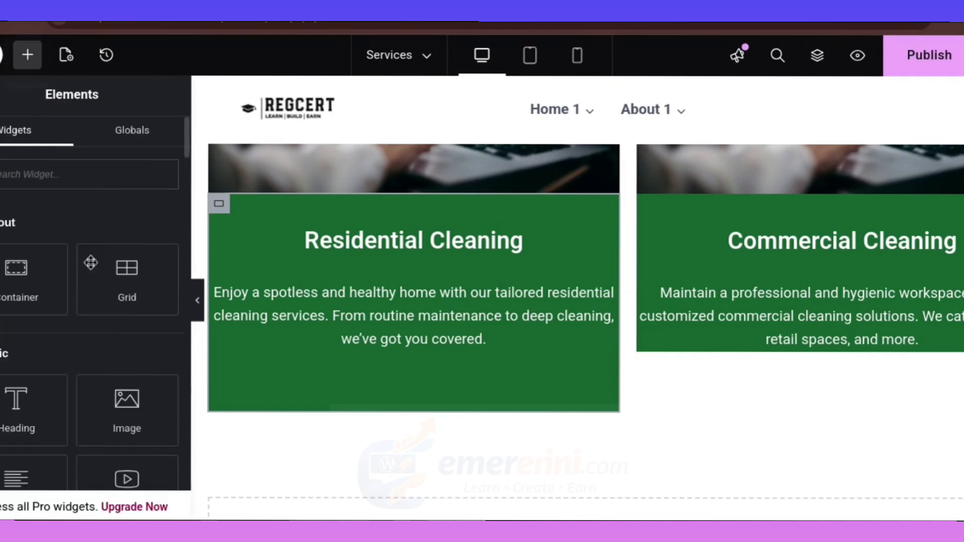
pyautogui.click(75, 174)
pyautogui.write('button')
pyautogui.moveTo(45, 258); pyautogui.dragTo(345, 354)
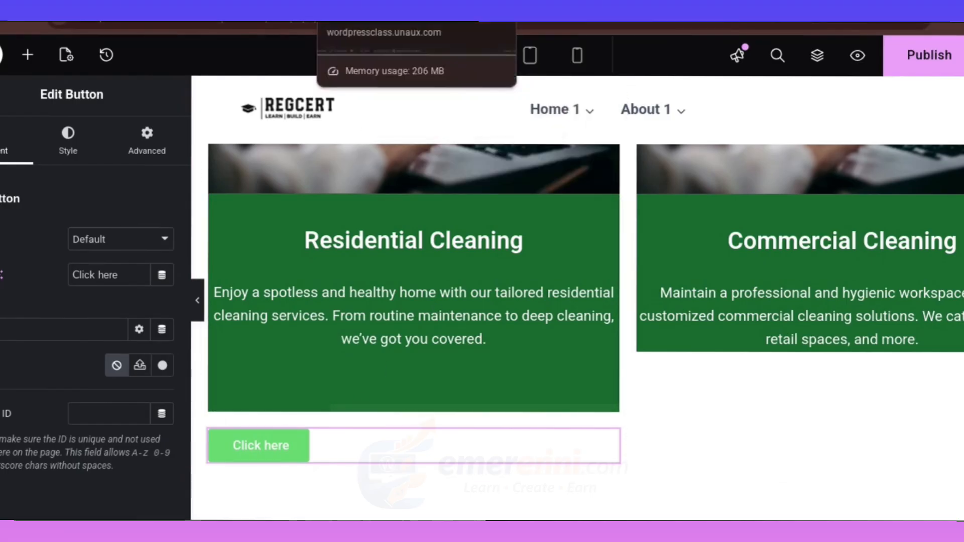
# Check the card buttons on the Spark & Turf page and set the new button's text to "Book Appointment"
pyautogui.click(352, 27)
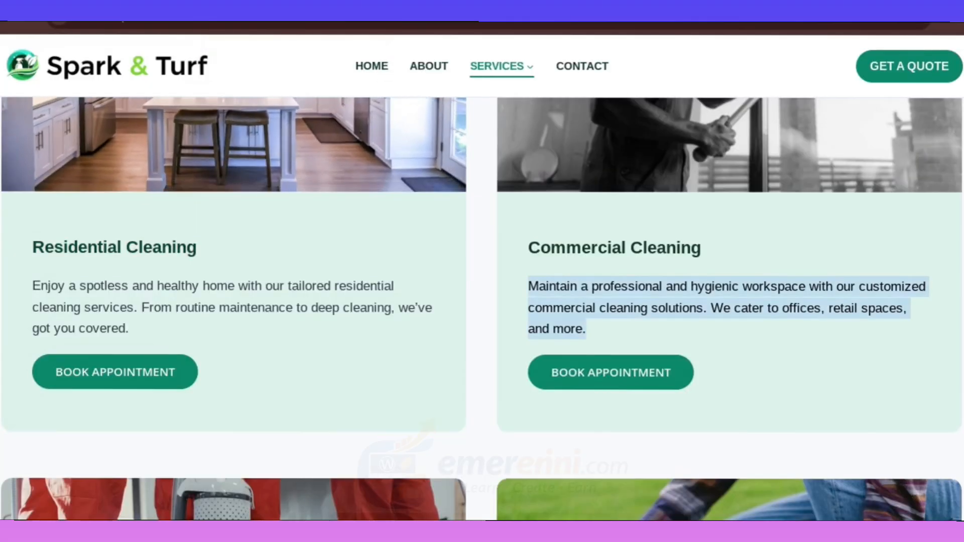
pyautogui.click(417, 26)
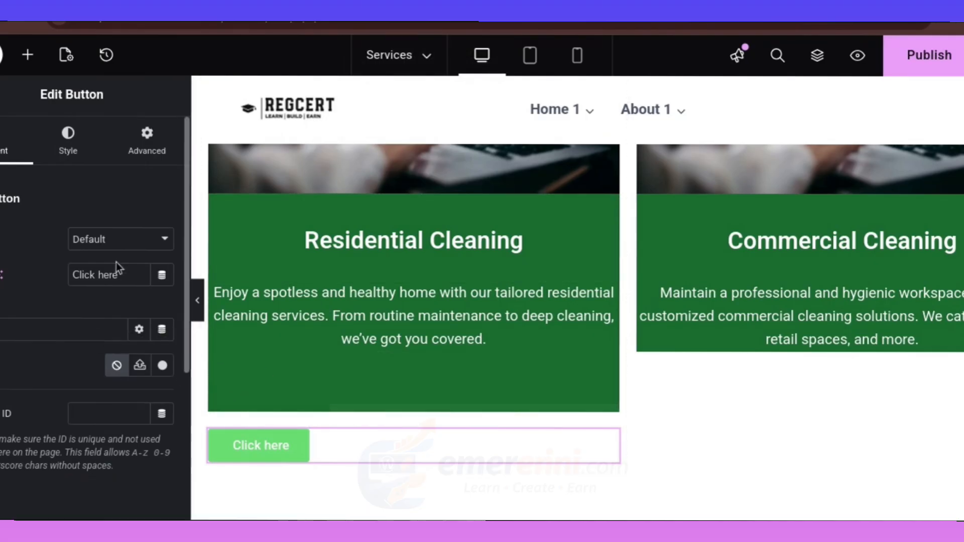
pyautogui.moveTo(125, 277); pyautogui.dragTo(55, 282)
pyautogui.write('Bo')
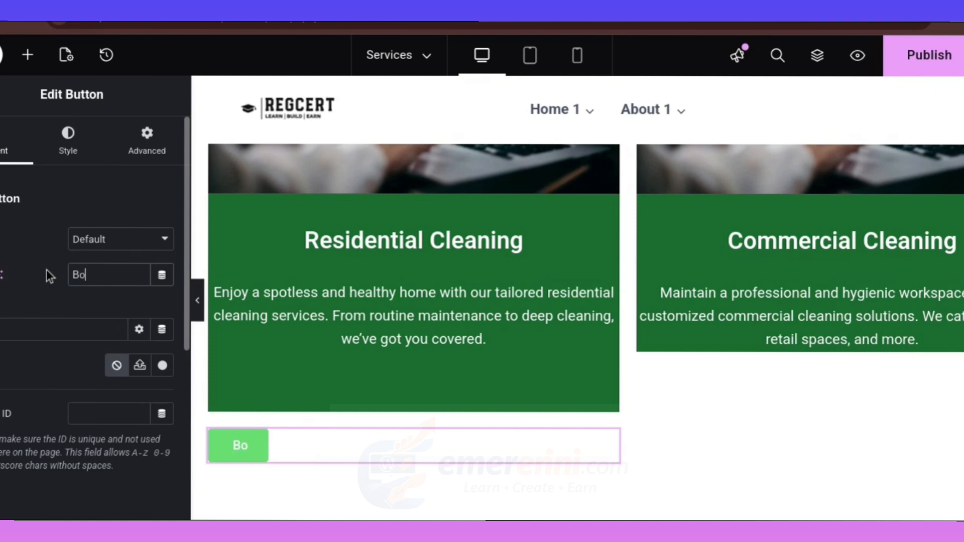
pyautogui.write('ok')
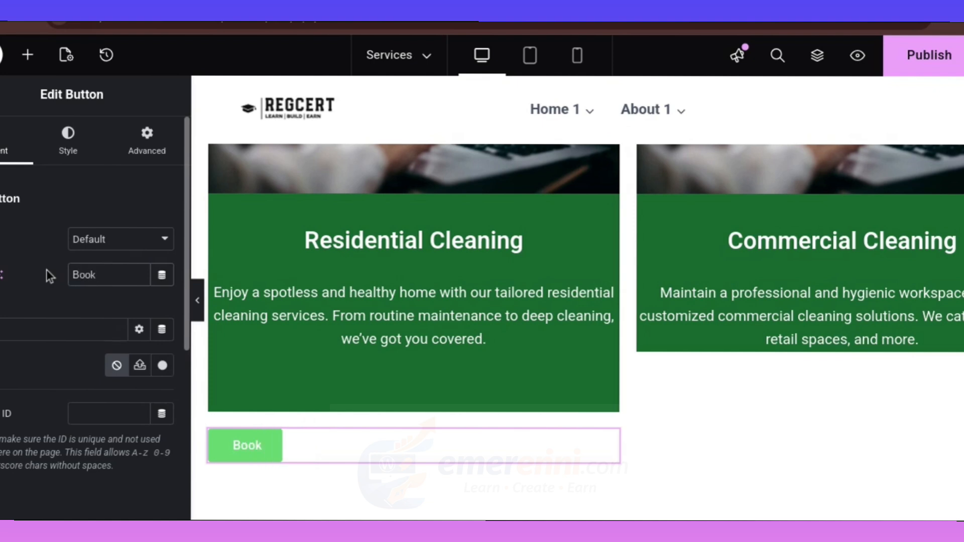
pyautogui.write('Appointme')
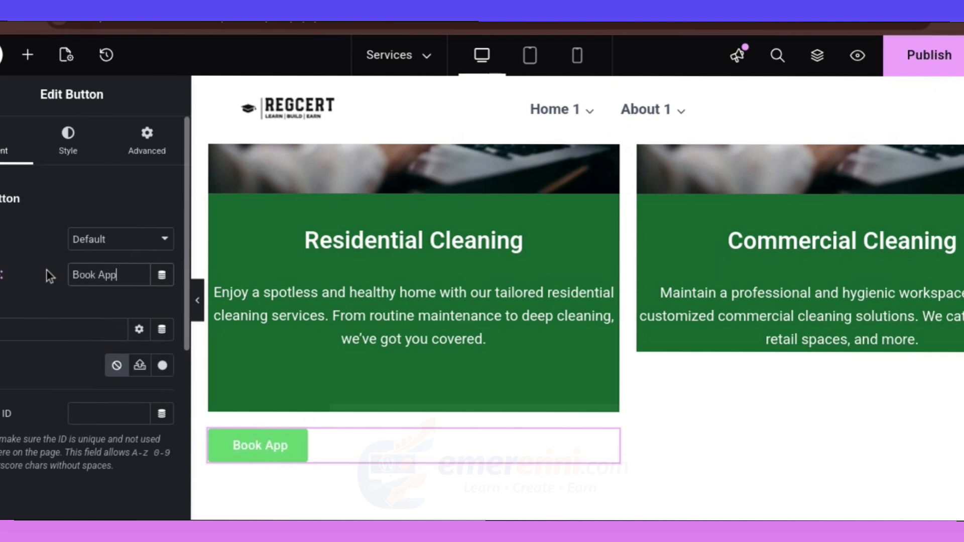
pyautogui.write('nt')
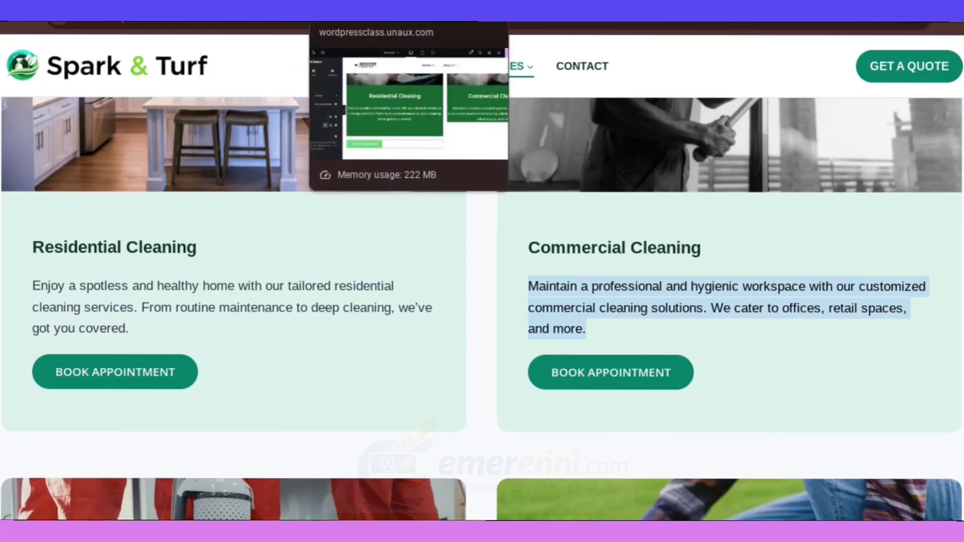
# Increase the Residential Cleaning container's minimum height to 331 px
pyautogui.click(371, 10)
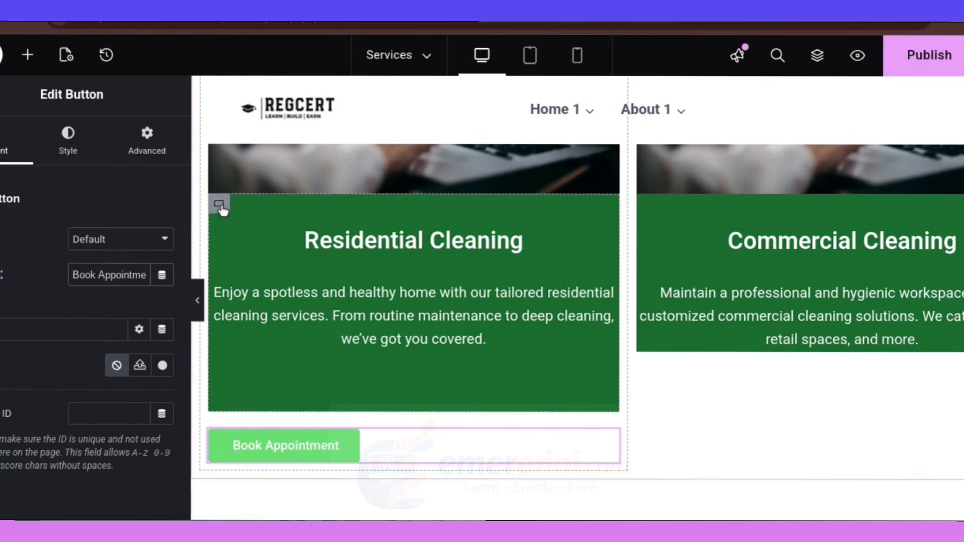
pyautogui.click(219, 214)
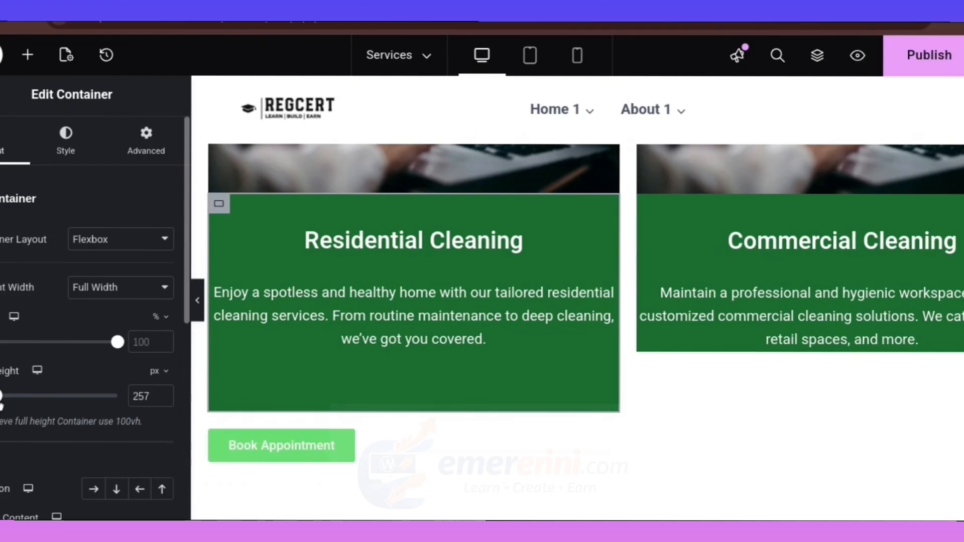
pyautogui.moveTo(1, 397)
pyautogui.mouseDown()
pyautogui.moveTo(21, 399)
pyautogui.moveTo(6, 408)
pyautogui.mouseUp()
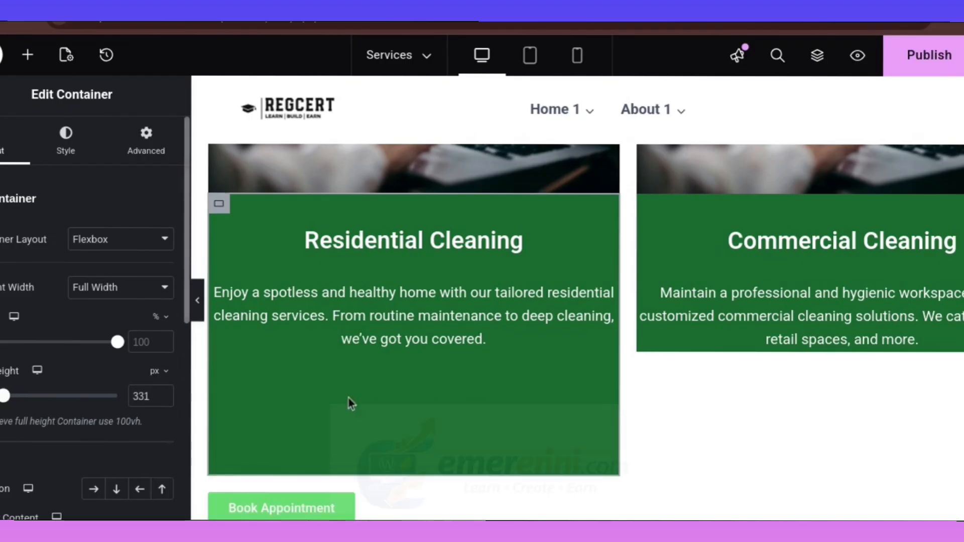
# Unlink the Book Appointment button's margins and lower its top margin into negative values to move it up inside the green container
pyautogui.scroll(-2, 500, 405)
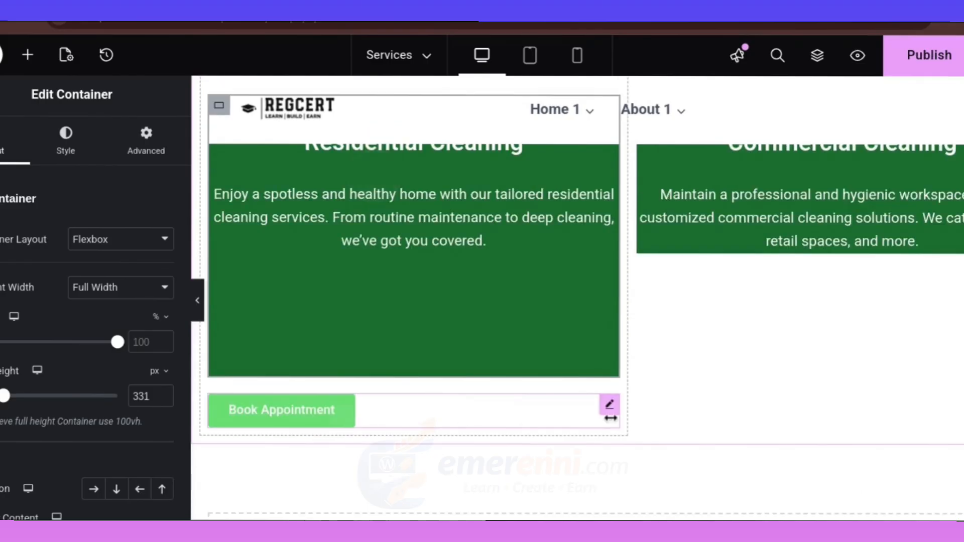
pyautogui.click(609, 404)
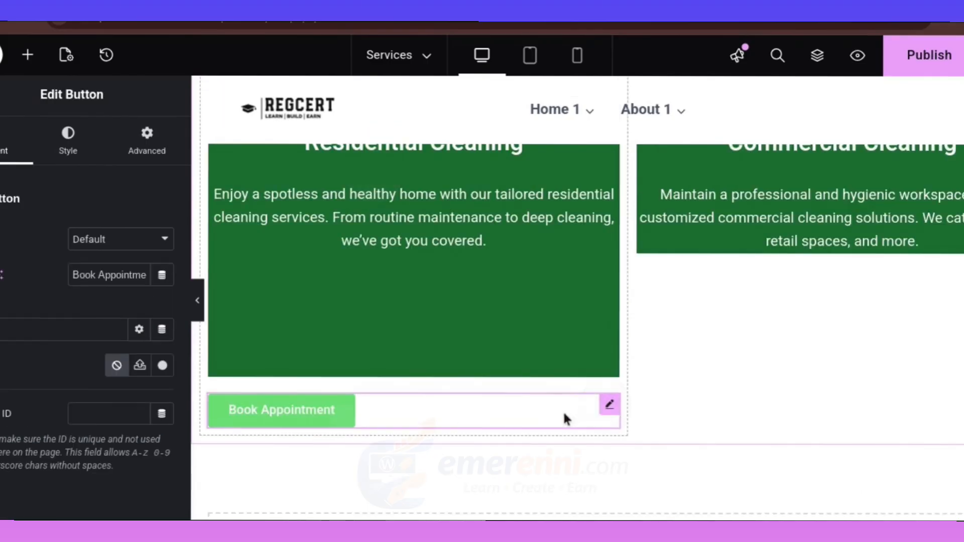
pyautogui.click(141, 137)
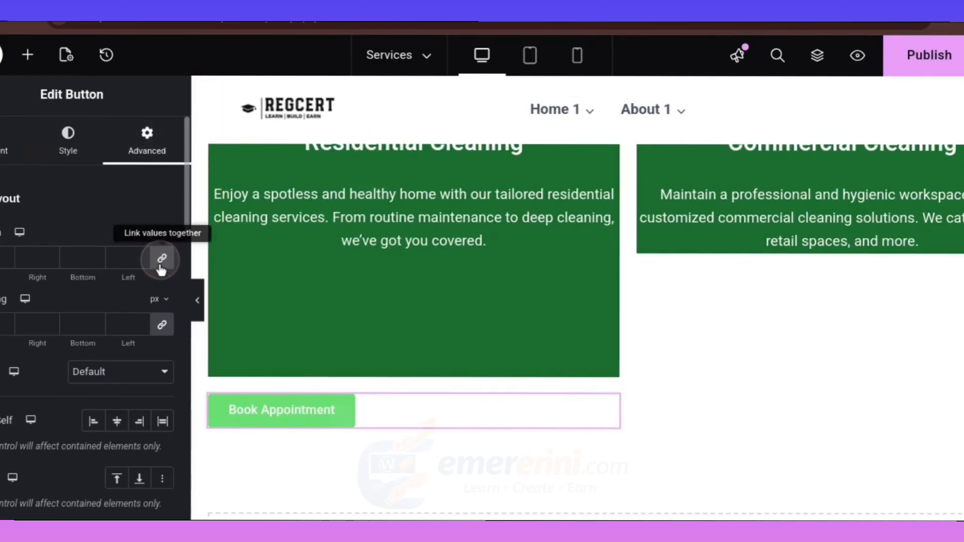
pyautogui.click(7, 262)
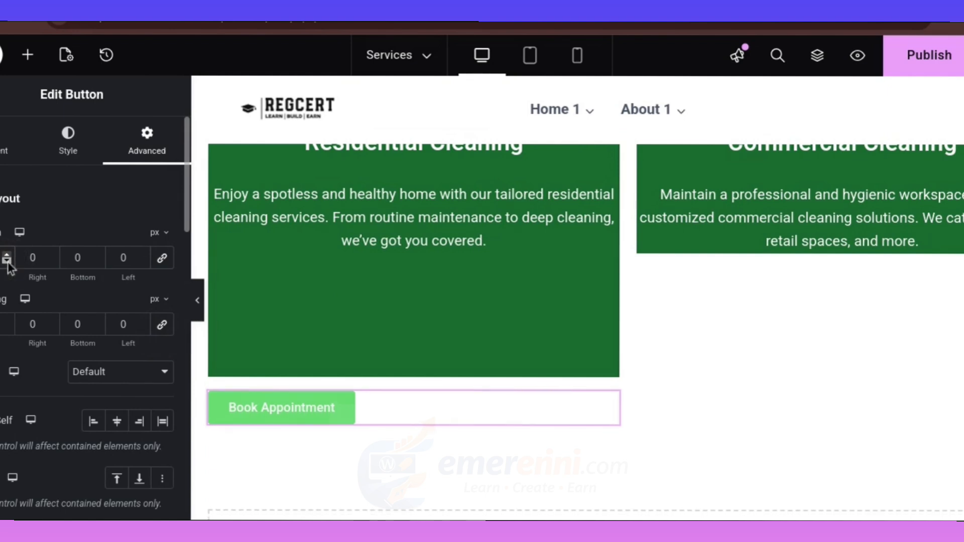
pyautogui.click(8, 261)
pyautogui.click(7, 261)
pyautogui.click(8, 261)
pyautogui.click(8, 261)
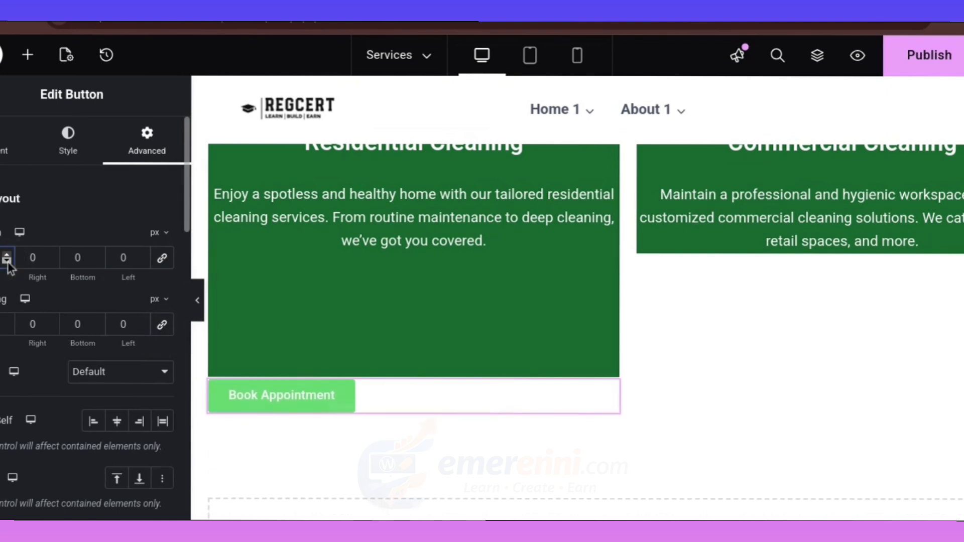
pyautogui.click(8, 261)
pyautogui.click(7, 261)
pyautogui.click(7, 261)
pyautogui.click(8, 261)
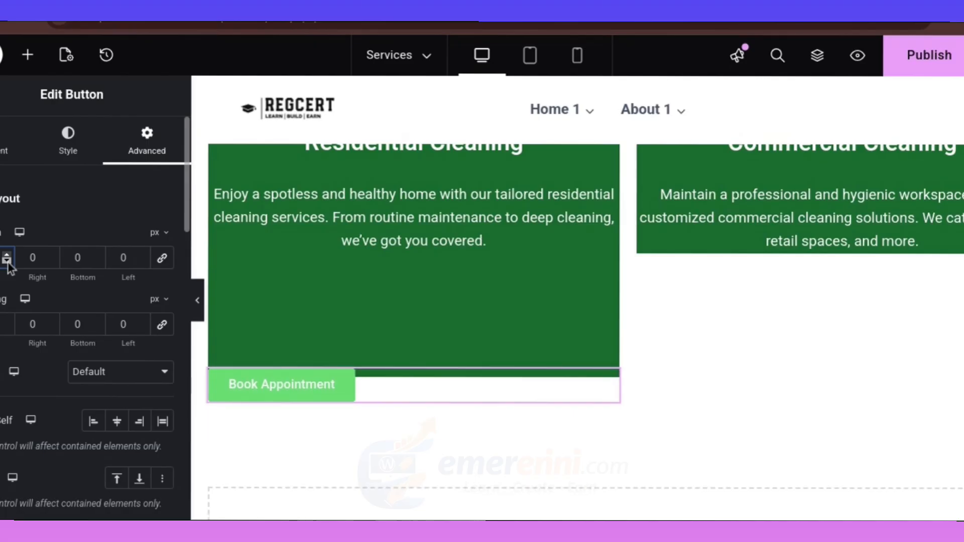
pyautogui.click(7, 261)
pyautogui.click(8, 261)
pyautogui.click(8, 261)
pyautogui.click(8, 261)
pyautogui.click(8, 261)
pyautogui.click(8, 261)
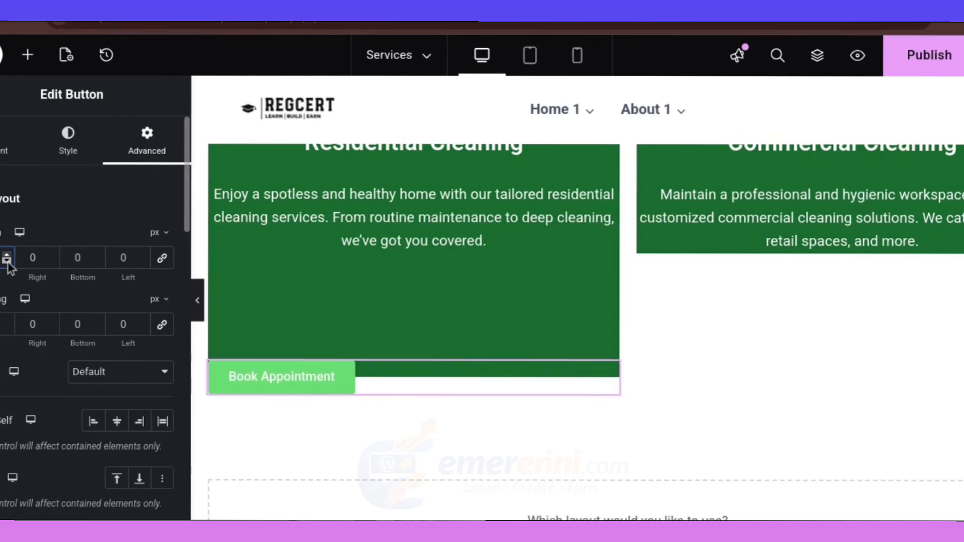
pyautogui.click(7, 261)
pyautogui.click(8, 261)
pyautogui.click(7, 261)
pyautogui.click(8, 261)
pyautogui.click(8, 261)
pyautogui.click(7, 261)
pyautogui.click(7, 261)
pyautogui.click(8, 261)
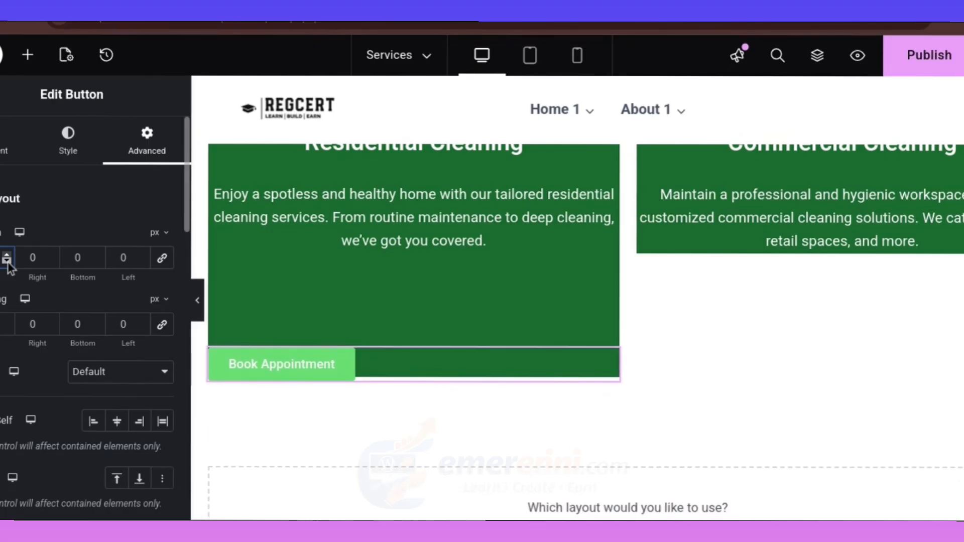
pyautogui.click(8, 261)
pyautogui.click(7, 261)
pyautogui.click(7, 261)
pyautogui.click(7, 261)
pyautogui.click(8, 261)
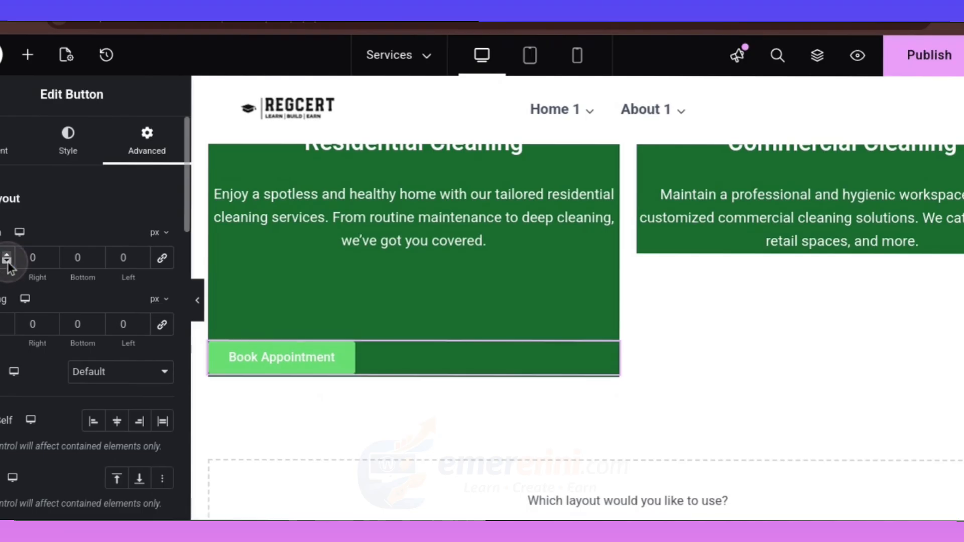
pyautogui.click(8, 261)
pyautogui.click(8, 261)
pyautogui.click(7, 261)
pyautogui.click(8, 261)
pyautogui.click(7, 261)
pyautogui.click(8, 261)
pyautogui.click(7, 261)
pyautogui.click(7, 261)
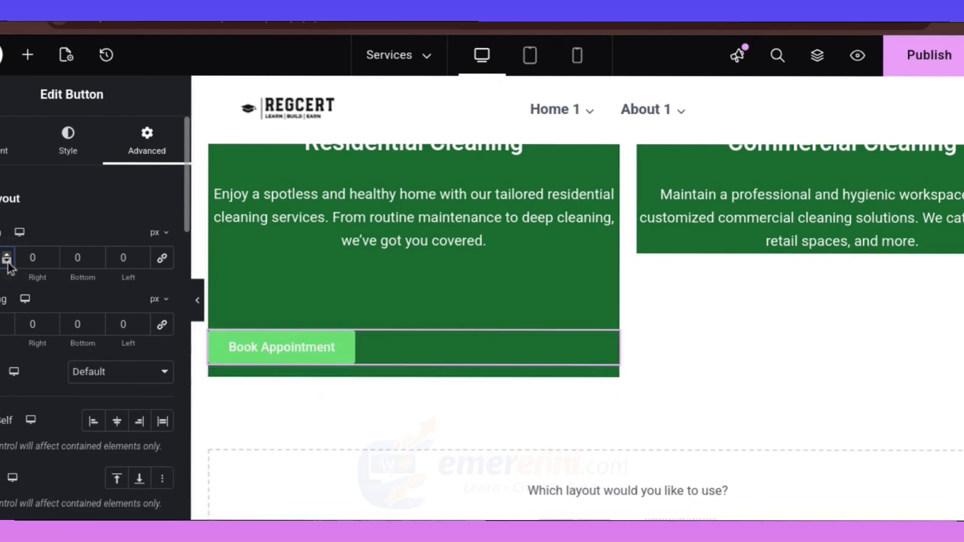
# Lower the Book Appointment button's top margin further to move it higher inside the green Residential Cleaning container
pyautogui.click(8, 261)
pyautogui.click(8, 261)
pyautogui.click(8, 261)
pyautogui.click(7, 261)
pyautogui.click(8, 261)
pyautogui.click(8, 261)
pyautogui.click(7, 261)
pyautogui.click(8, 261)
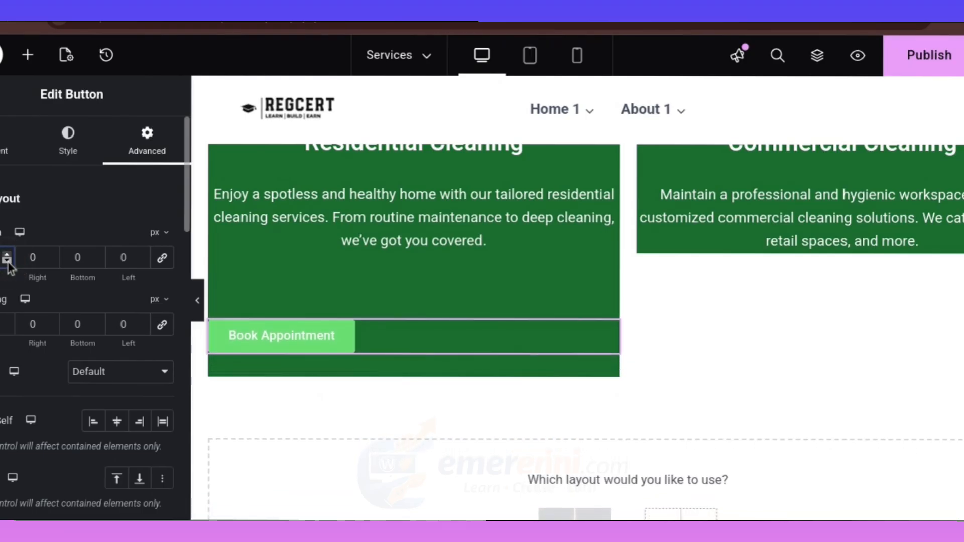
pyautogui.click(8, 261)
pyautogui.click(8, 261)
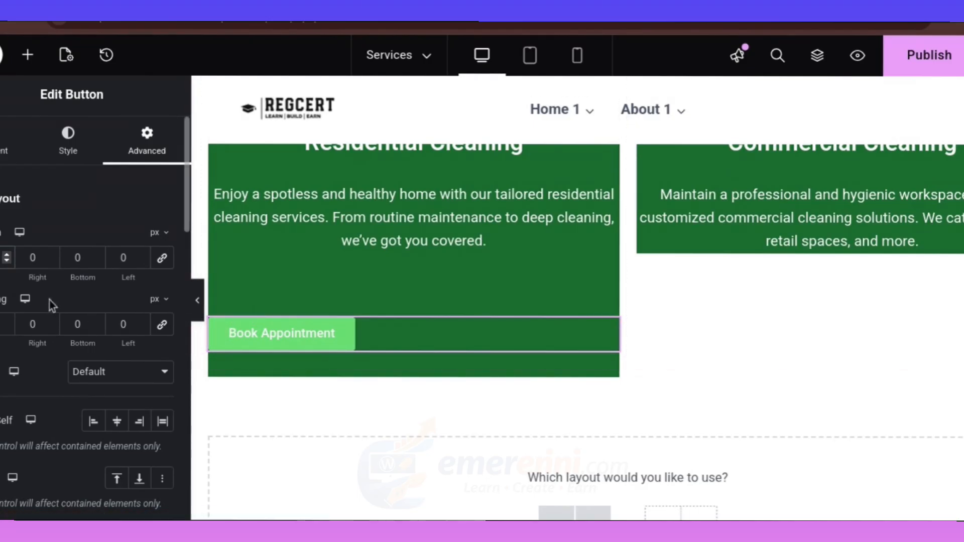
# Set the Book Appointment button's right and left padding to 20 px
pyautogui.click(35, 325)
pyautogui.write('20')
pyautogui.click(119, 325)
pyautogui.write('20')
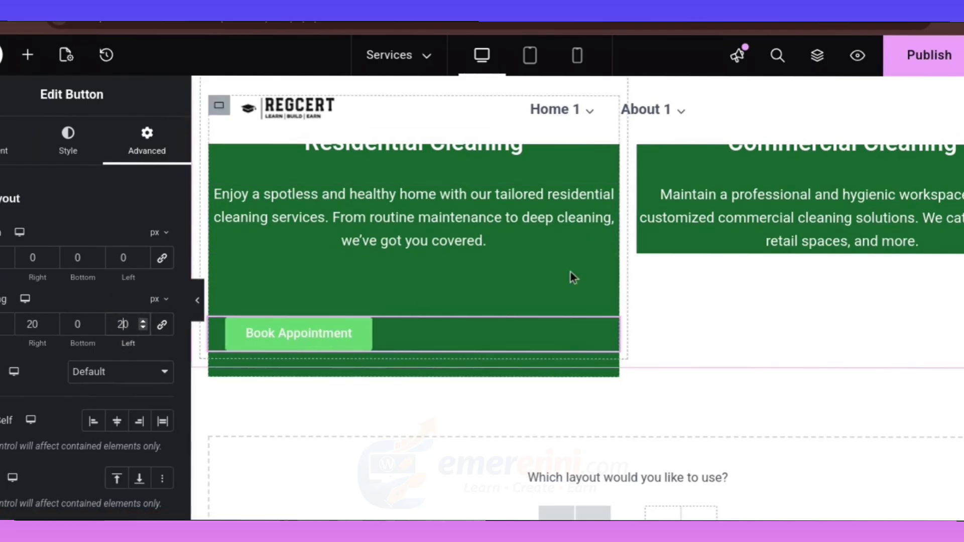
# Reduce the opacity of the Residential Cleaning container's green background to a pale tint, #13612E26
pyautogui.scroll(2, 557, 201)
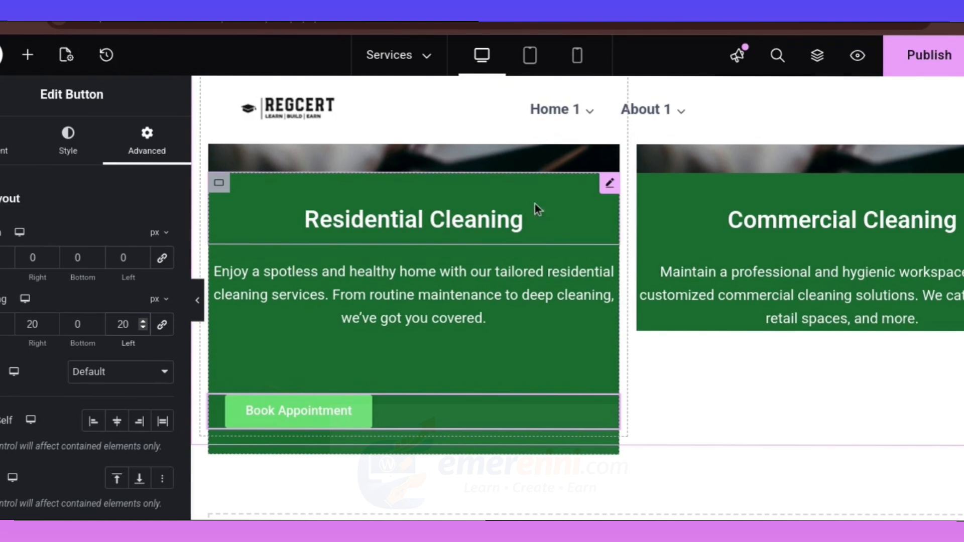
pyautogui.click(214, 187)
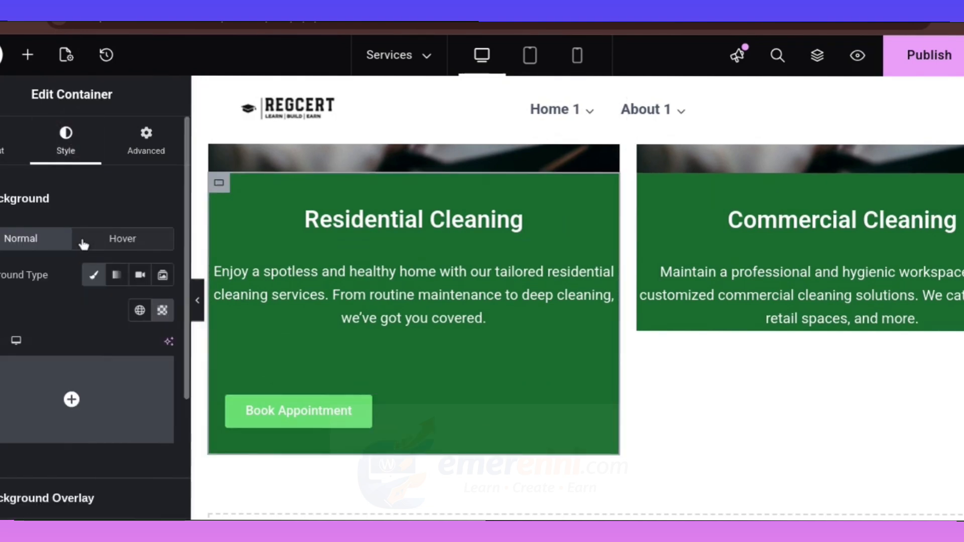
pyautogui.click(162, 312)
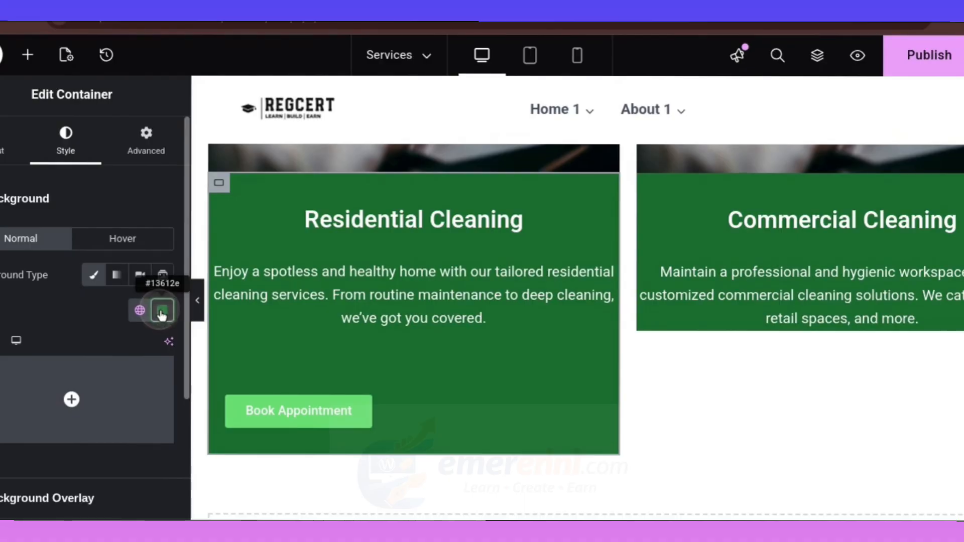
pyautogui.moveTo(261, 244); pyautogui.dragTo(140, 247)
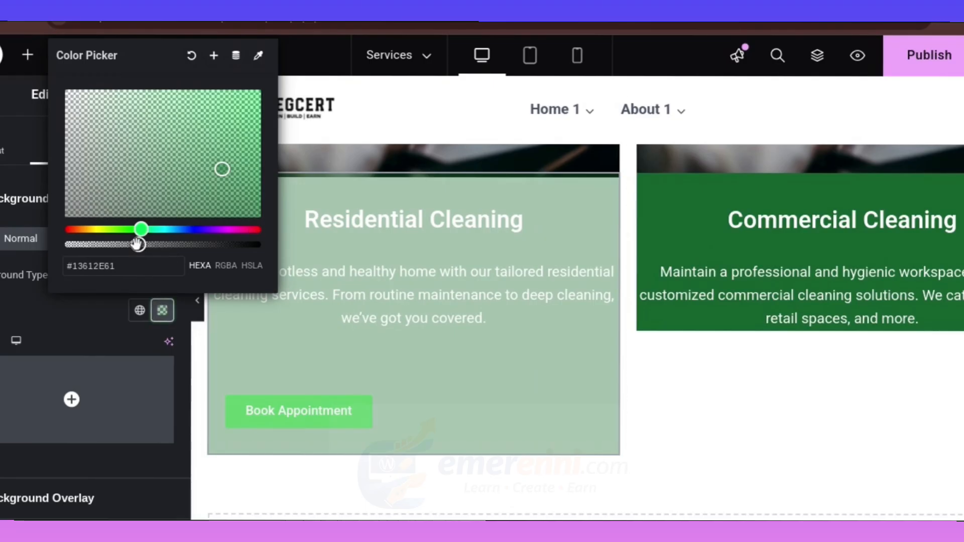
pyautogui.moveTo(137, 245); pyautogui.dragTo(103, 245)
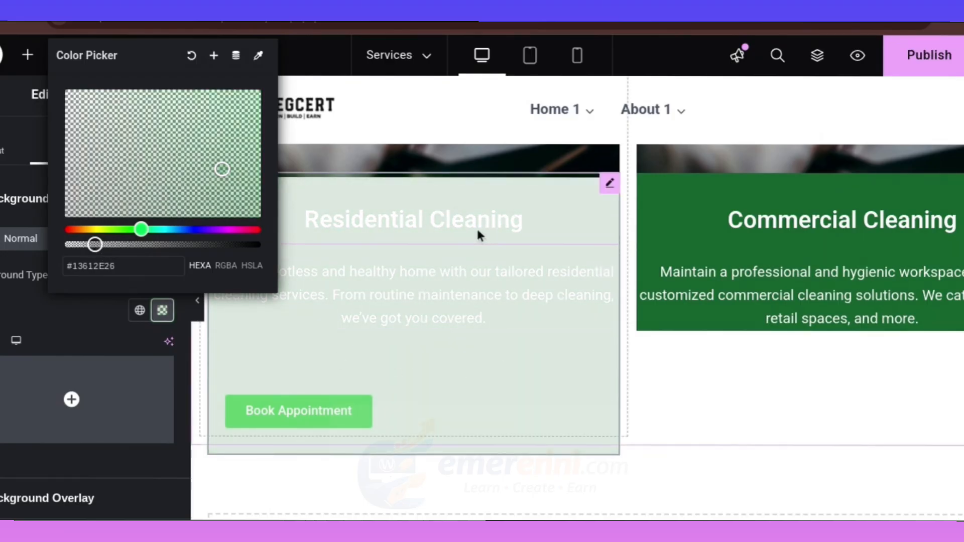
# Set the Residential Cleaning heading's text color to #000000
pyautogui.click(499, 221)
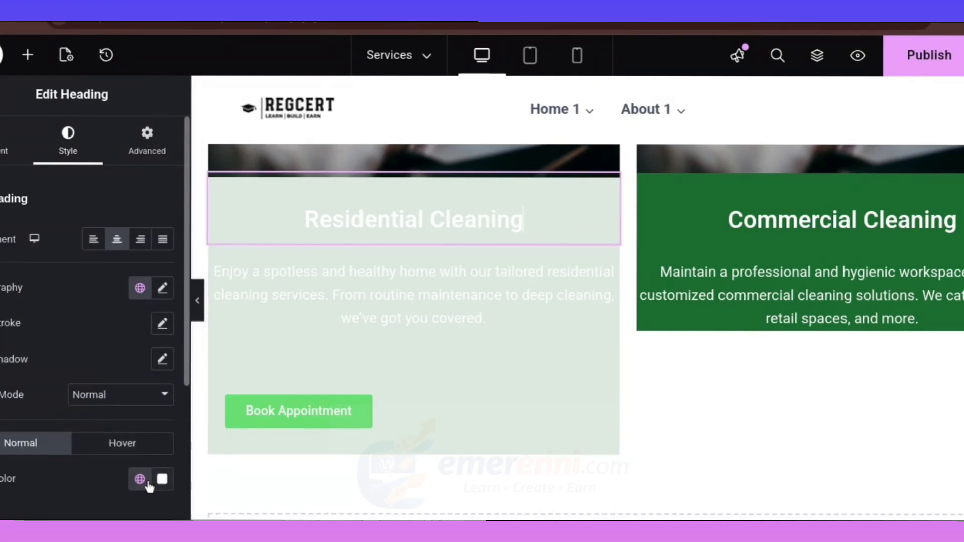
pyautogui.click(162, 478)
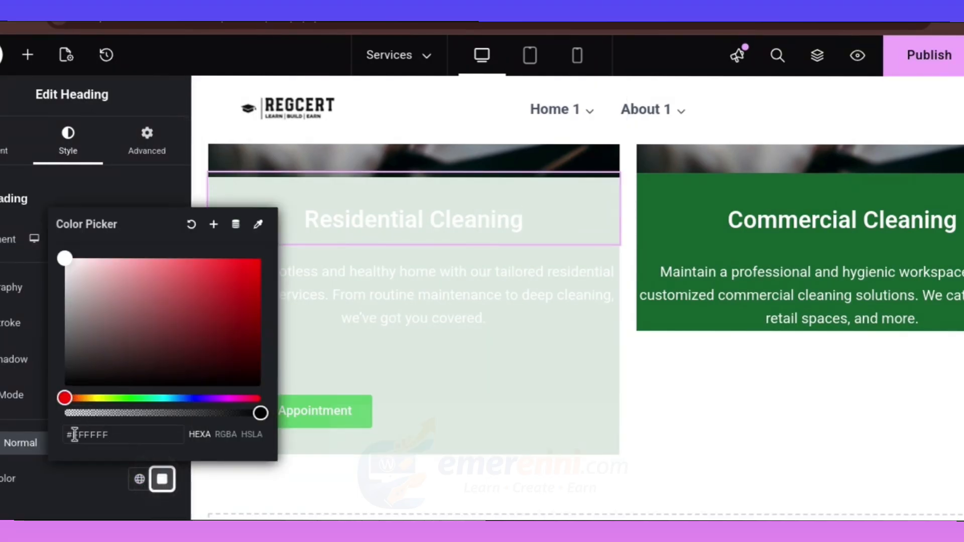
pyautogui.moveTo(75, 435); pyautogui.dragTo(133, 441)
pyautogui.write('00')
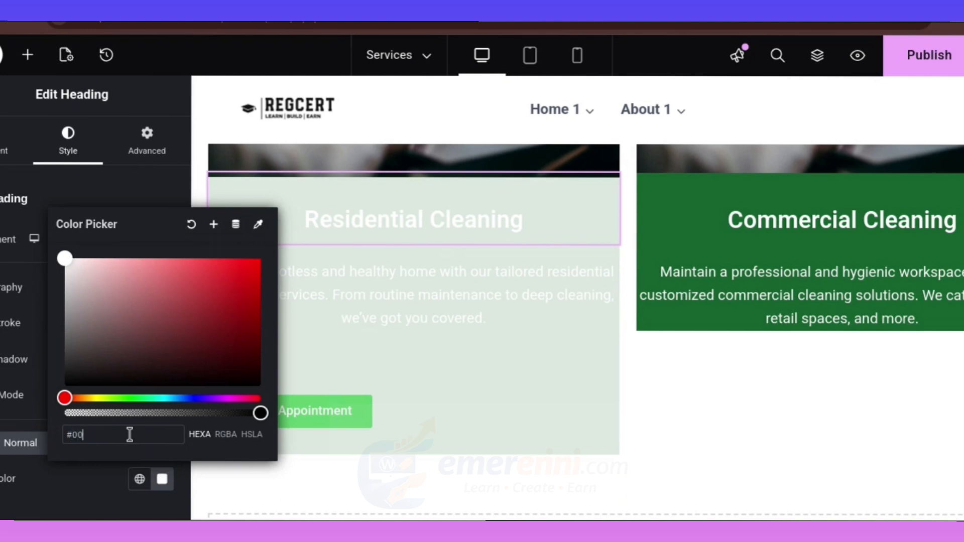
pyautogui.write('0000')
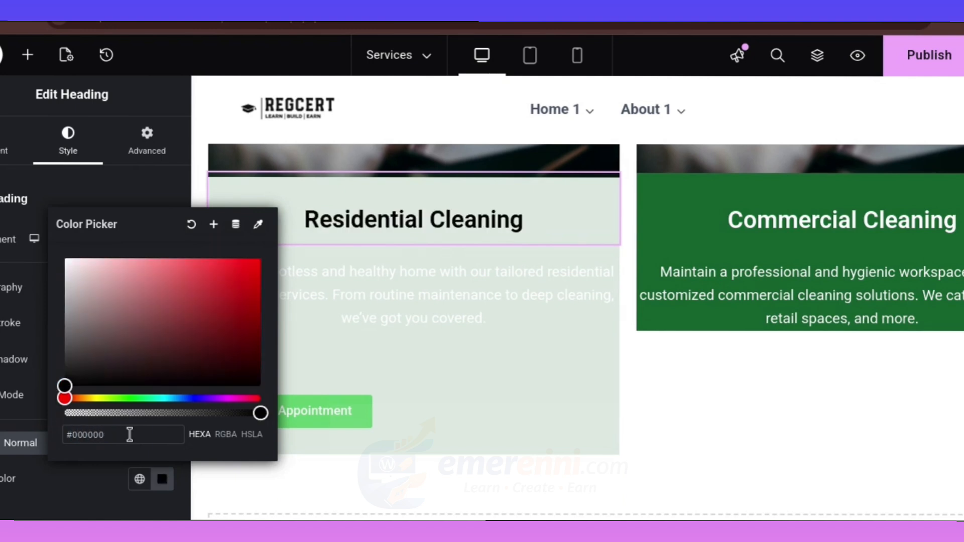
# Set the text color of the description below the Residential Cleaning heading to #000000
pyautogui.click(456, 289)
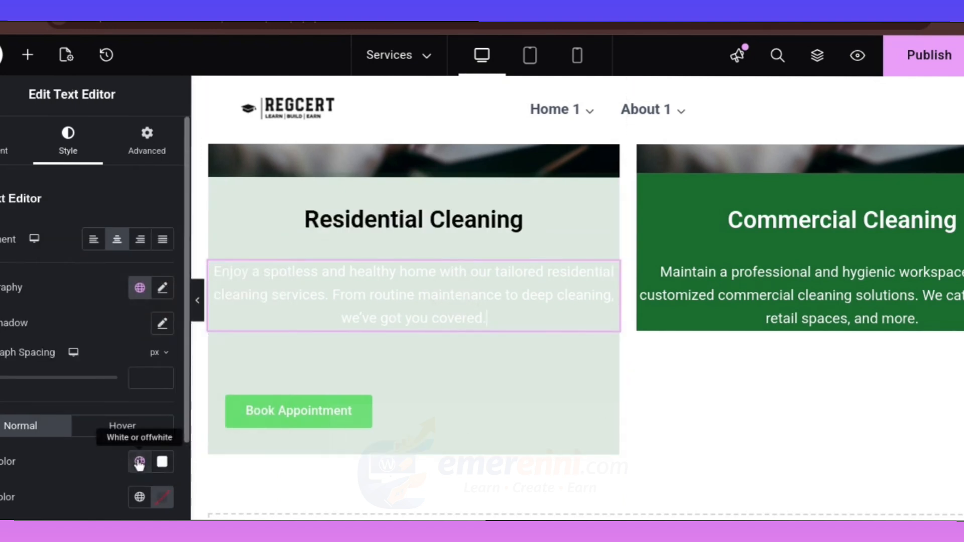
pyautogui.click(161, 461)
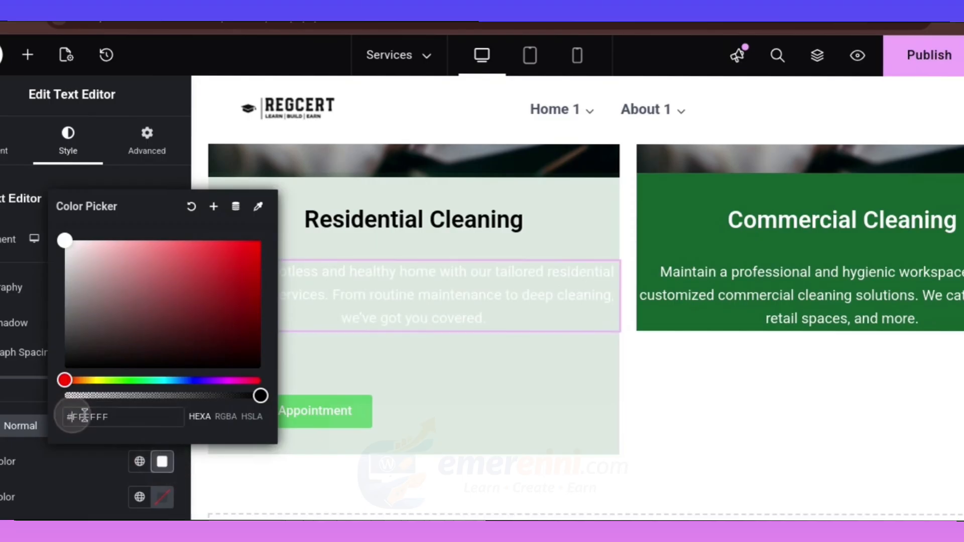
pyautogui.doubleClick(163, 424)
pyautogui.write('000000')
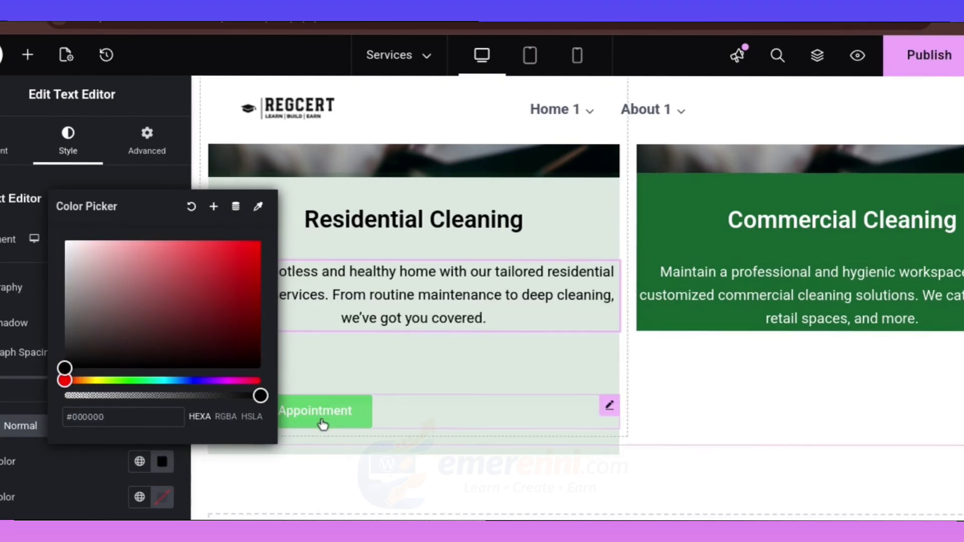
# Set the Book Appointment button's background to the Theme Accent global color
pyautogui.click(439, 406)
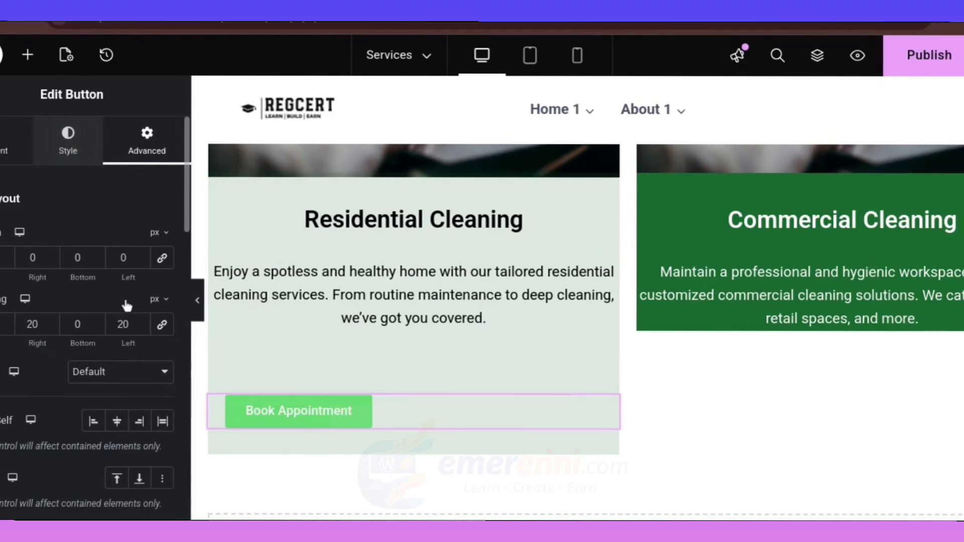
pyautogui.click(67, 141)
pyautogui.click(140, 453)
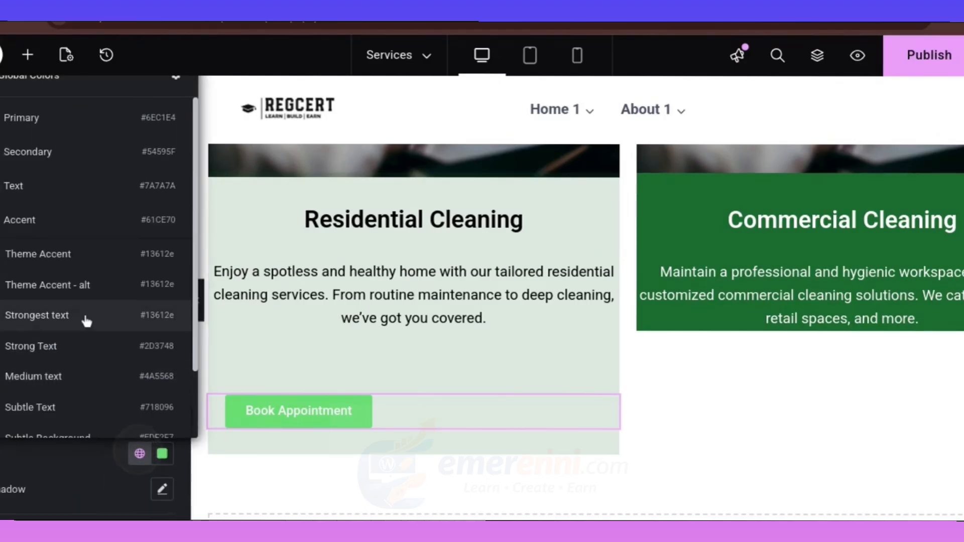
pyautogui.click(47, 254)
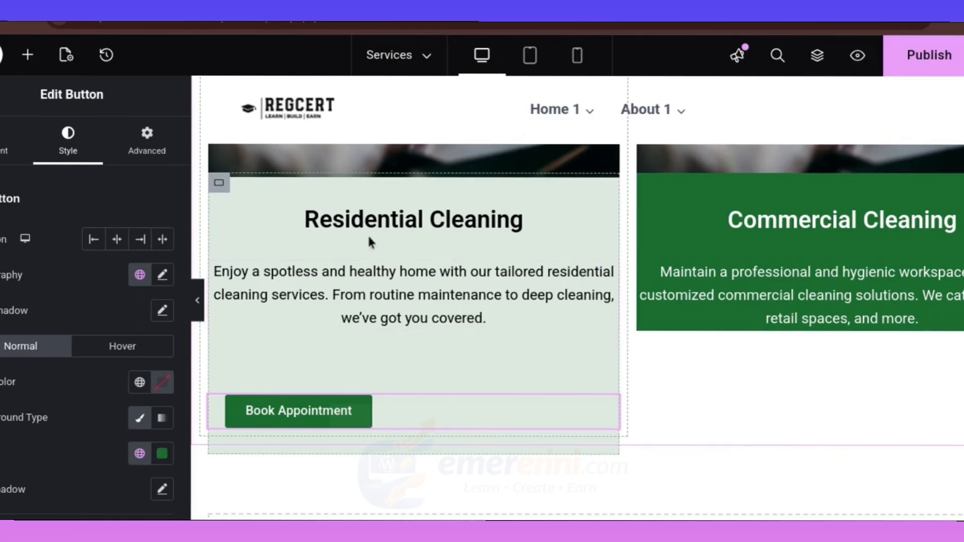
# Unlink the Residential Cleaning heading's margins and padding and set its top margin to 30 px
pyautogui.click(609, 185)
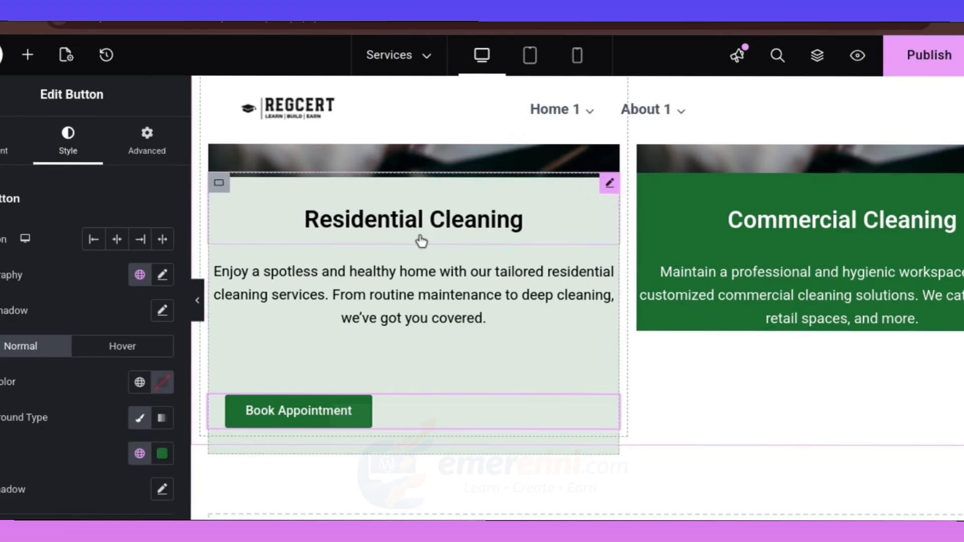
pyautogui.click(146, 143)
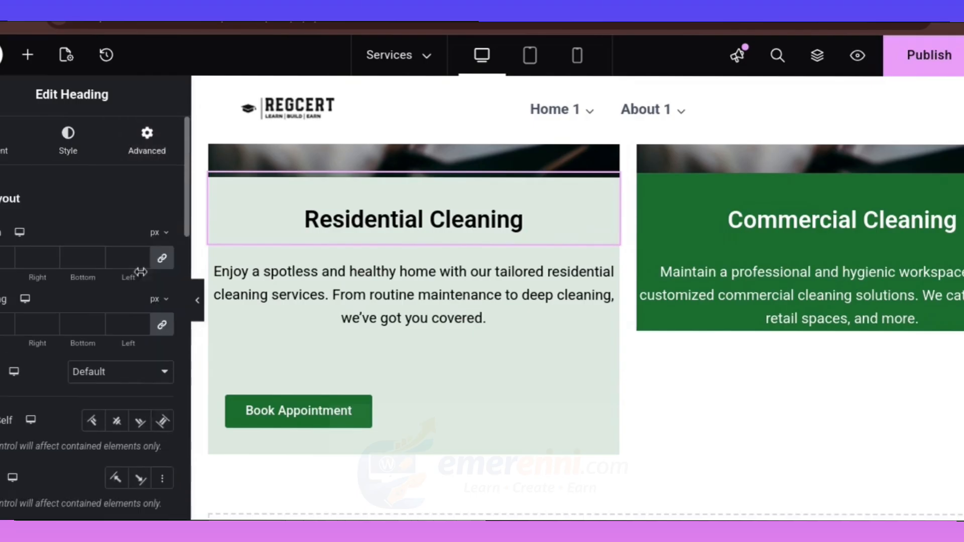
pyautogui.click(161, 263)
pyautogui.click(161, 337)
pyautogui.click(160, 327)
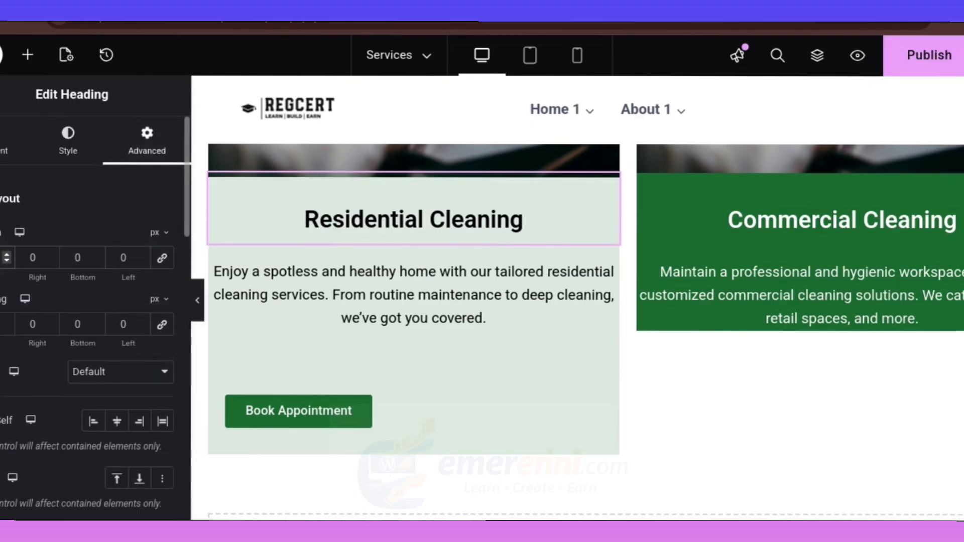
pyautogui.write('20')
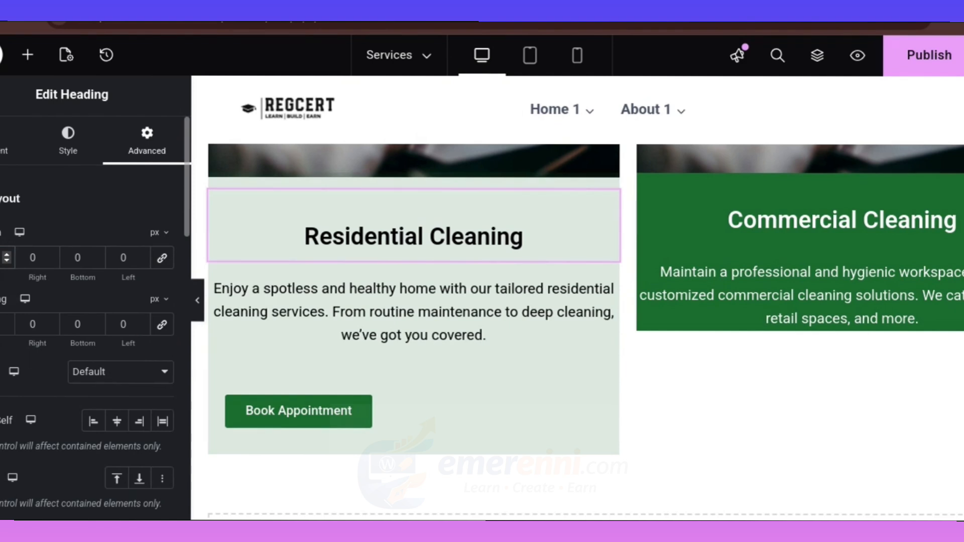
pyautogui.press('BackSpace')
pyautogui.press('BackSpace')
pyautogui.write('30')
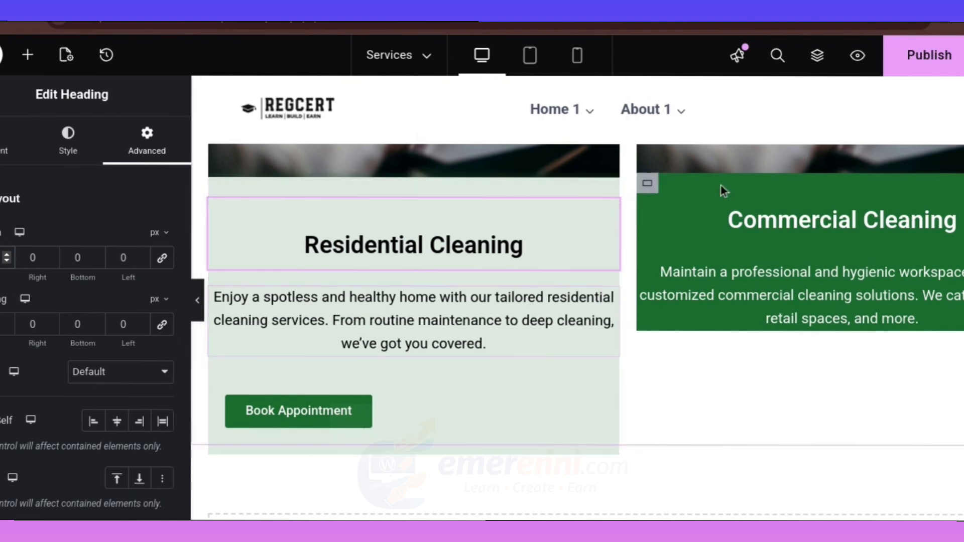
# Publish the Services page and review the restyled Residential Cleaning card on the live page
pyautogui.click(948, 63)
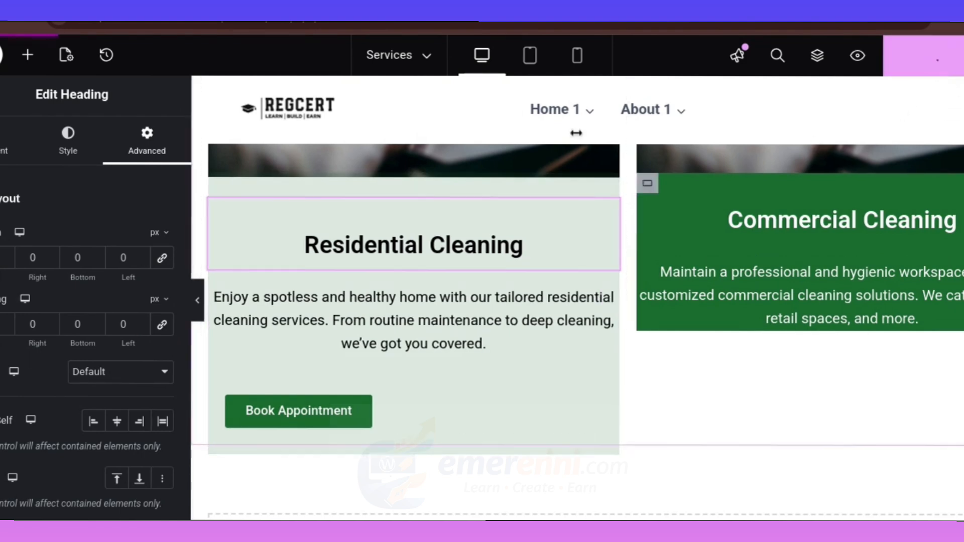
pyautogui.click(476, 24)
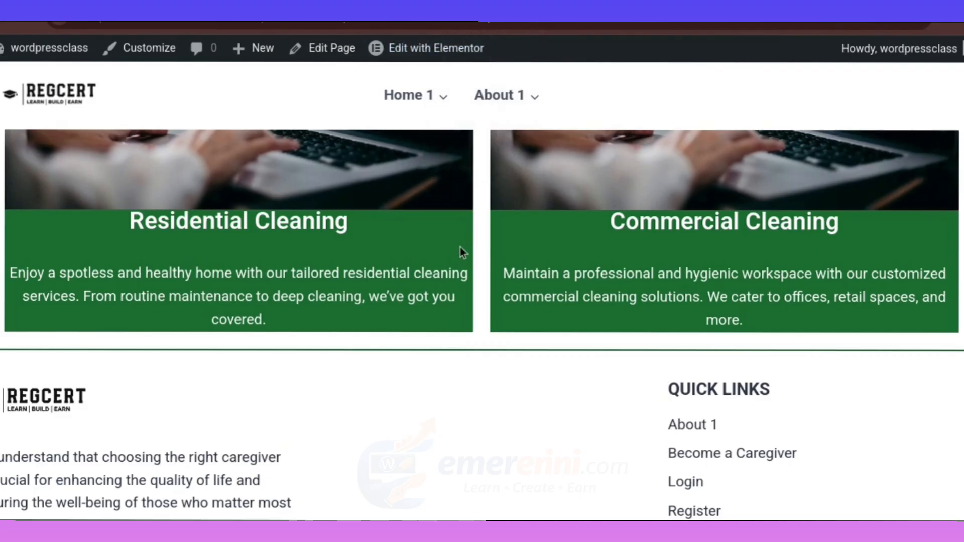
pyautogui.scroll(10, 558, 438)
pyautogui.scroll(-10, 433, 391)
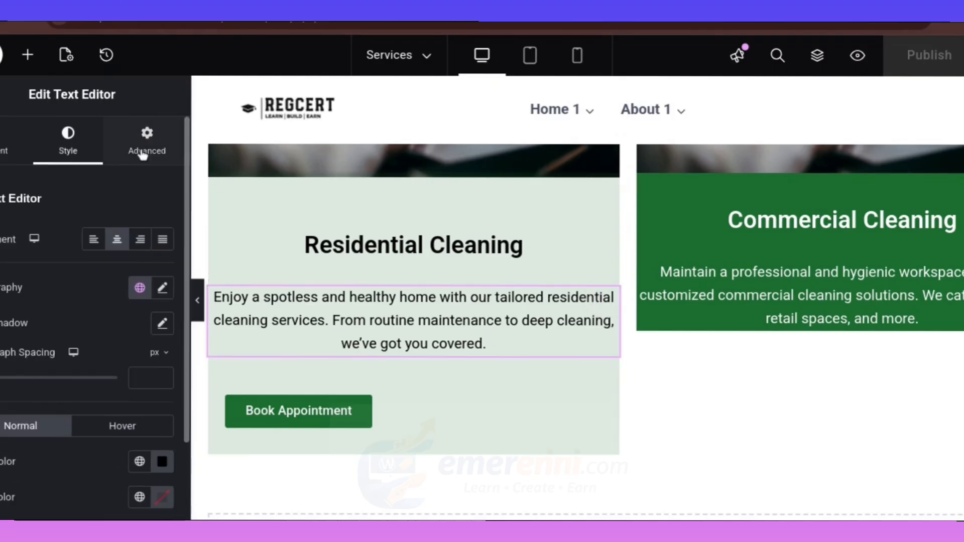
# Unlink the Residential Cleaning description's margins and padding and set its left and right padding to 20 px
pyautogui.click(148, 160)
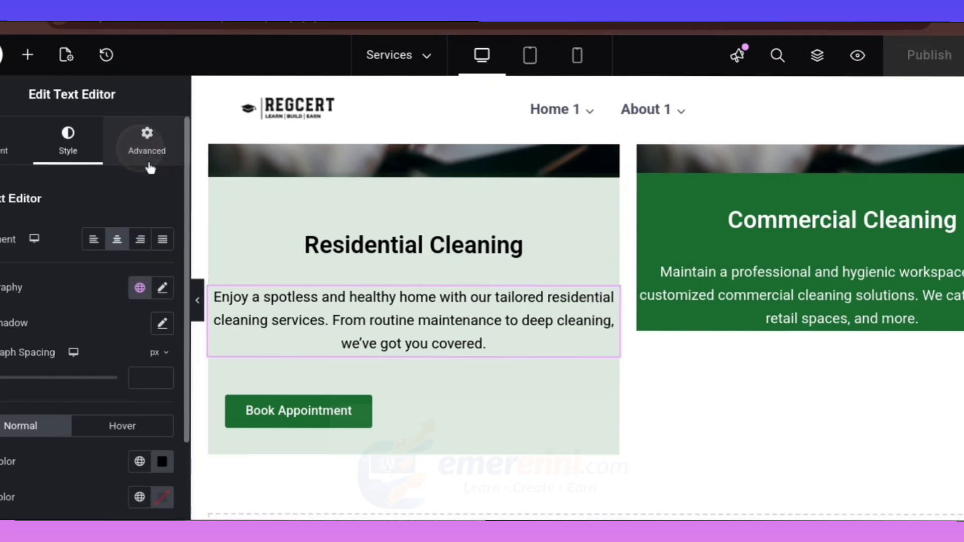
pyautogui.click(164, 329)
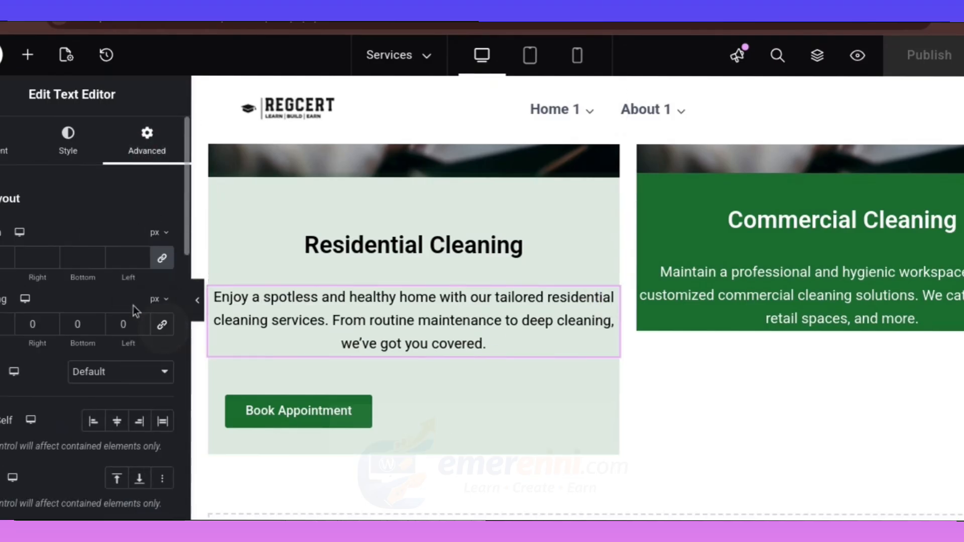
pyautogui.click(168, 259)
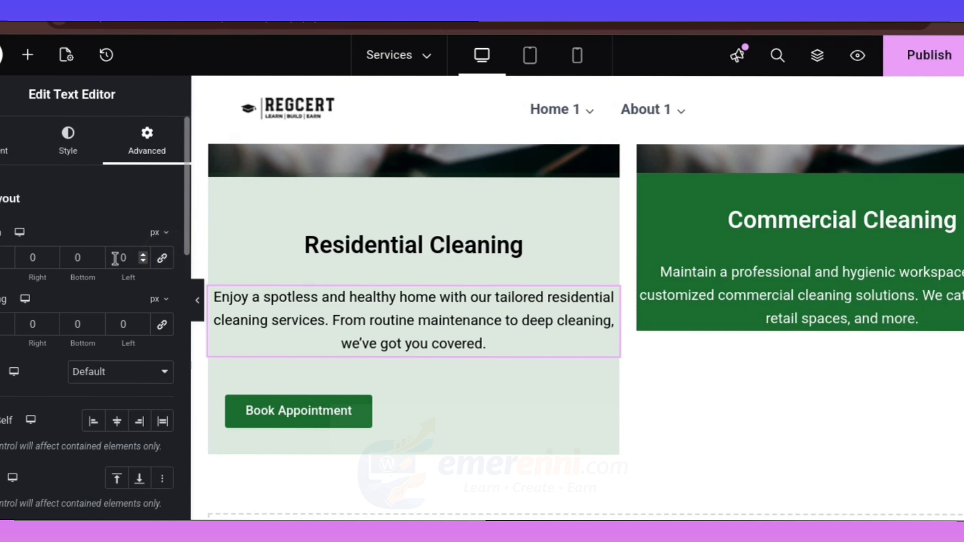
pyautogui.click(111, 325)
pyautogui.write('2')
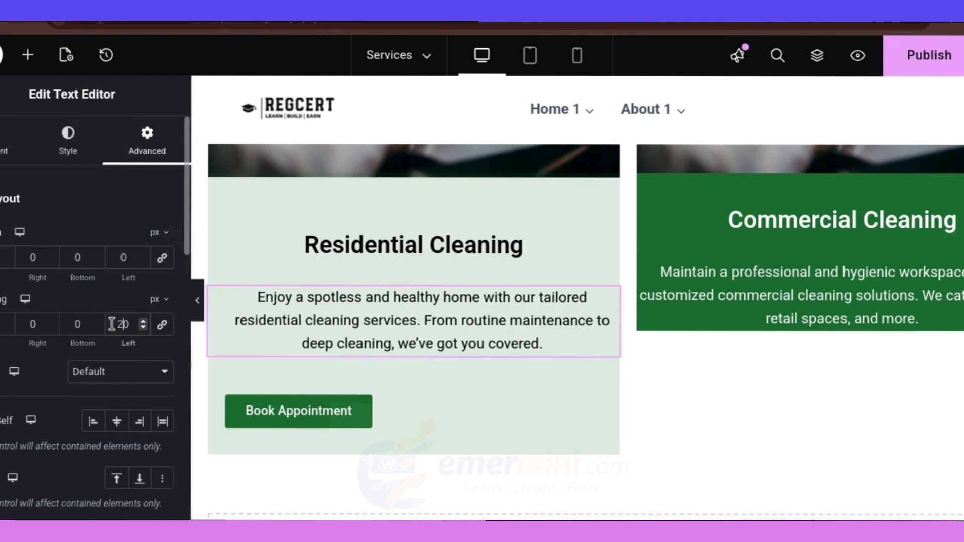
pyautogui.click(29, 326)
pyautogui.write('2')
pyautogui.press('BackSpace')
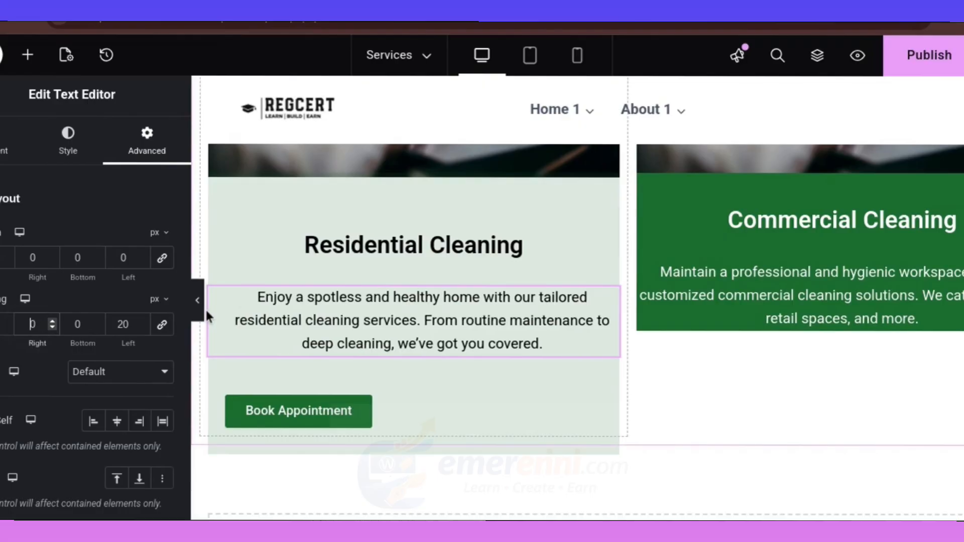
pyautogui.write('2')
# Publish the description's padding change and reload the live Services page to check the Residential Cleaning card
pyautogui.click(937, 67)
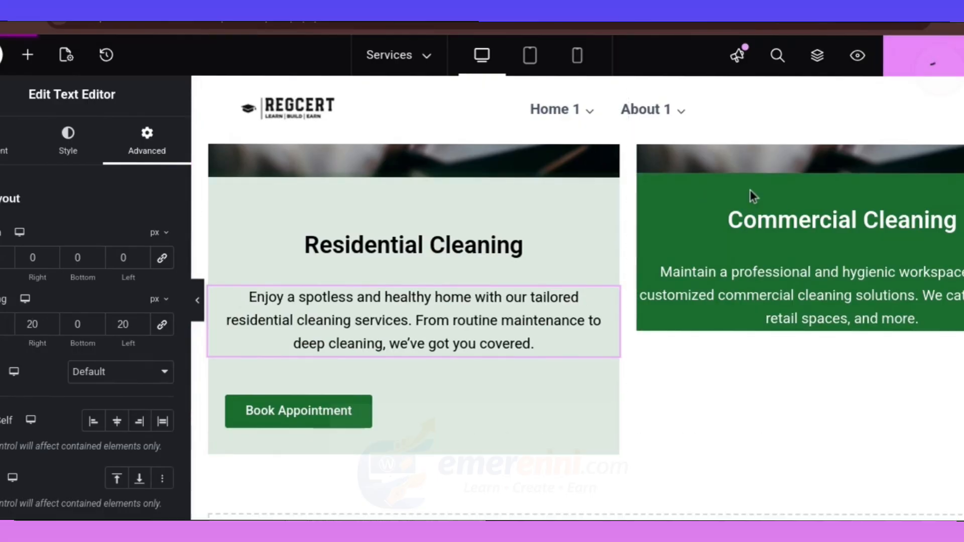
pyautogui.click(482, 26)
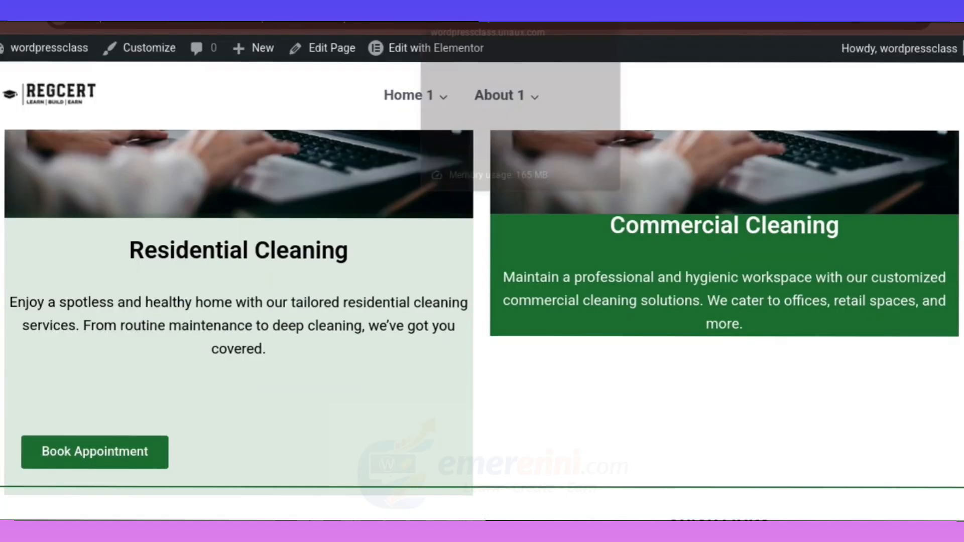
pyautogui.hotkey('ctrl', 'r')
pyautogui.scroll(-10, 291, 367)
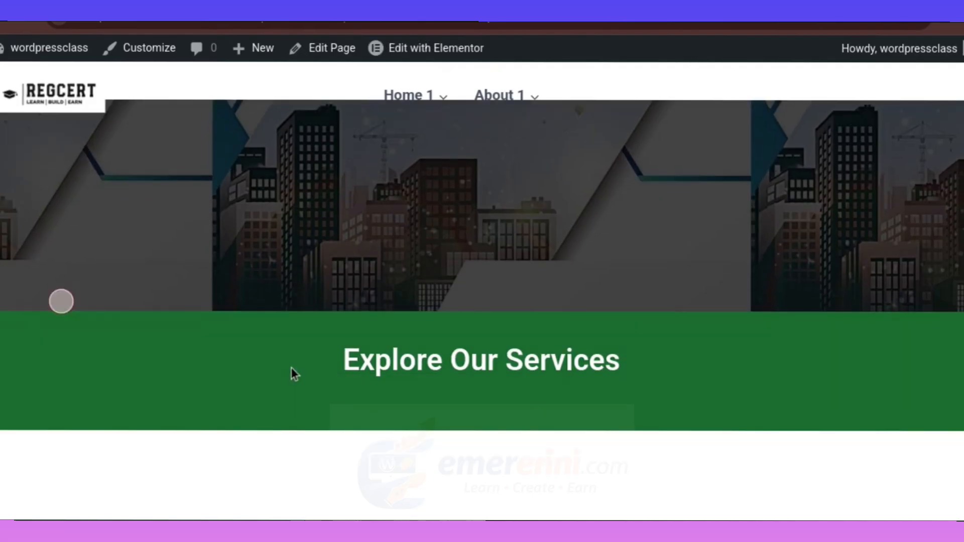
pyautogui.scroll(4, 291, 361)
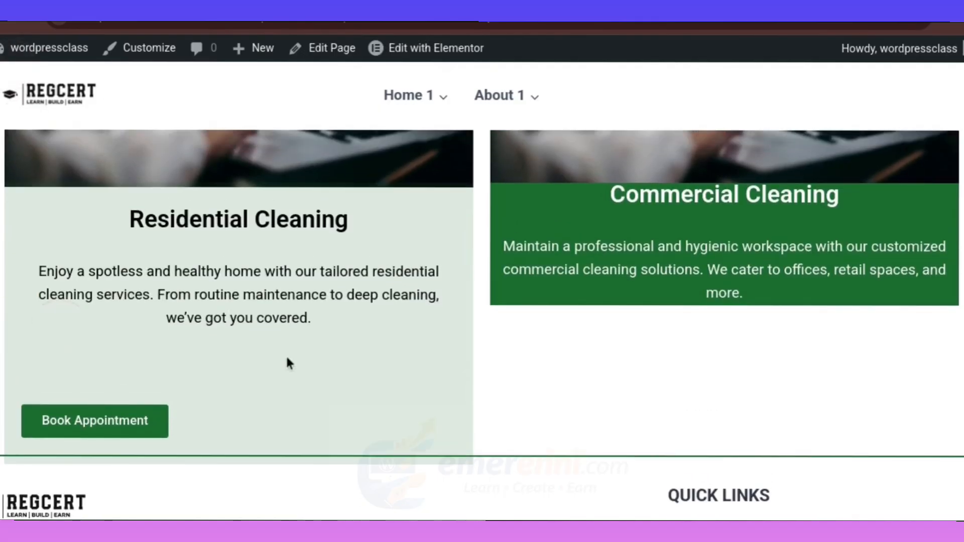
# Increase the Residential Cleaning heading's top margin, publish the page and check the card's spacing on the live Services page
pyautogui.scroll(-1, 214, 285)
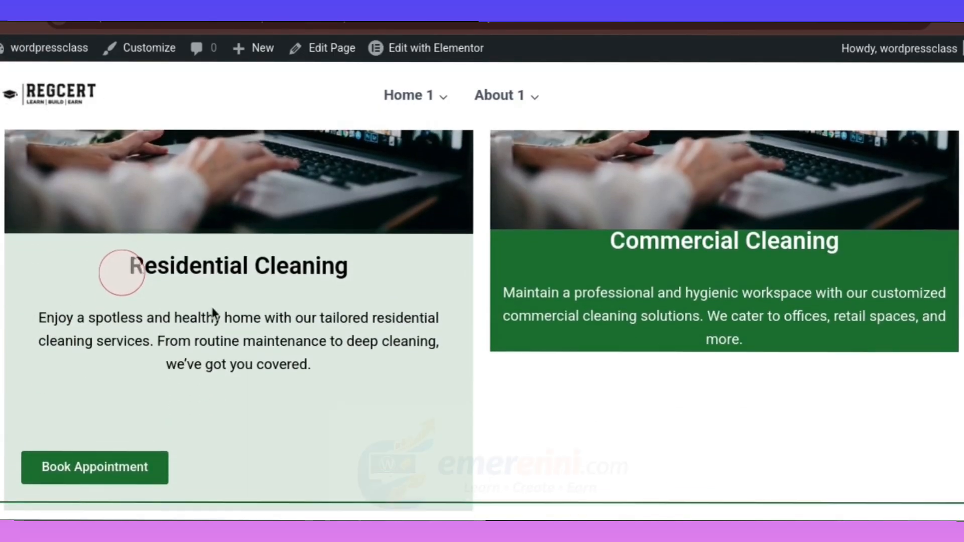
pyautogui.click(321, 24)
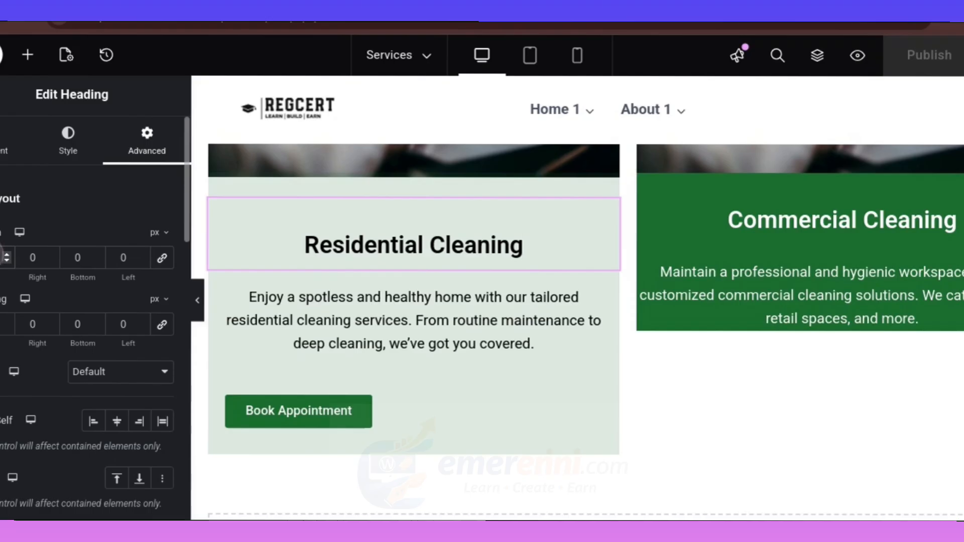
pyautogui.click(6, 254)
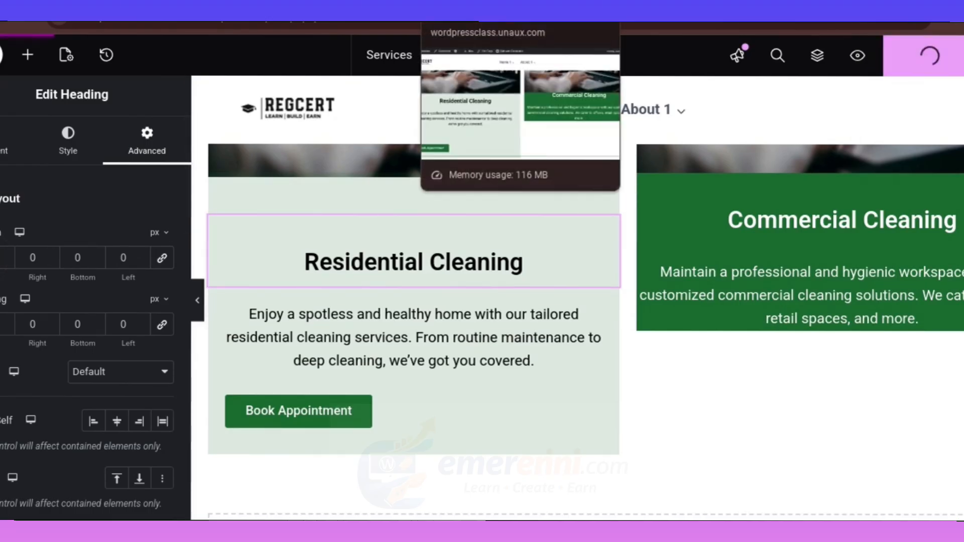
pyautogui.click(467, 26)
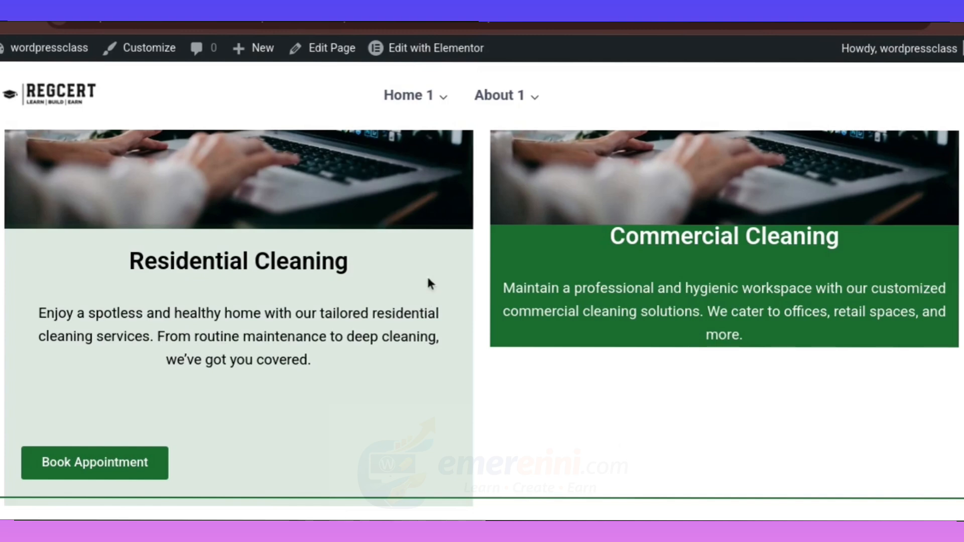
pyautogui.scroll(-10, 445, 288)
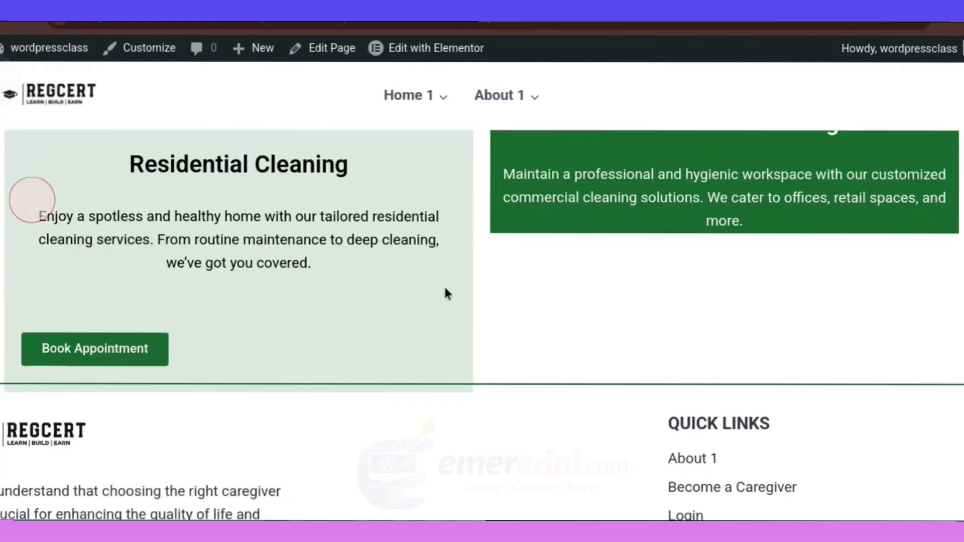
pyautogui.scroll(3, 445, 291)
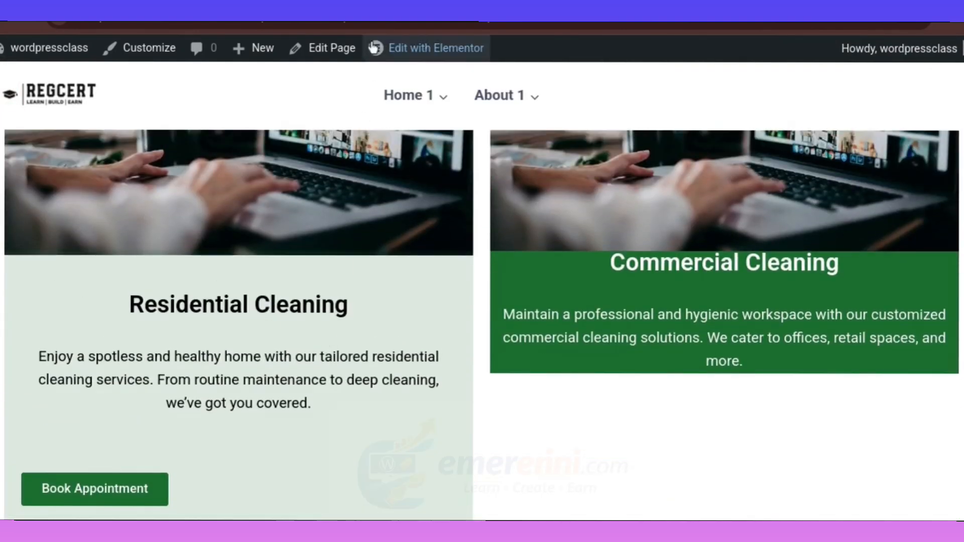
# Examine the hover effects on the image, heading and Book Appointment button of the Spark & Turf Residential Cleaning card
pyautogui.click(302, 25)
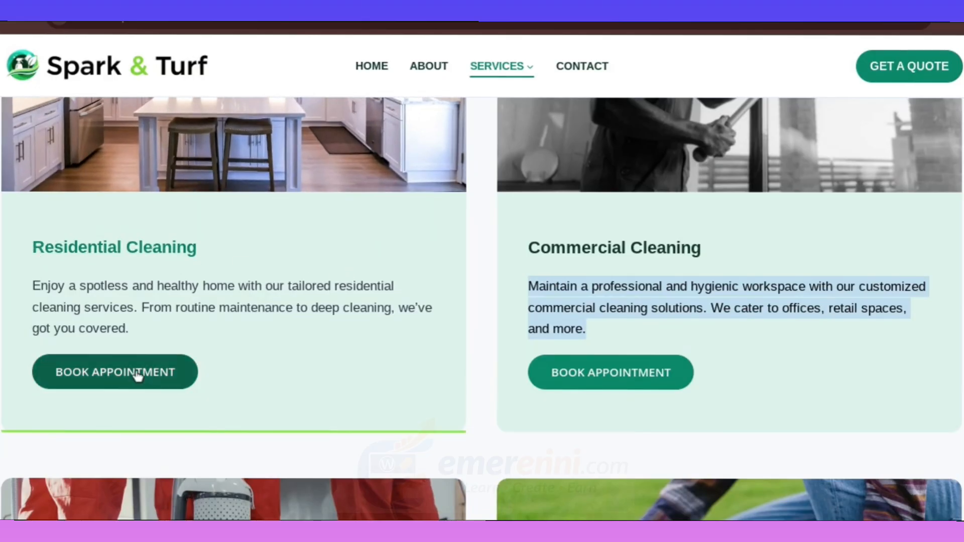
pyautogui.scroll(4, 466, 201)
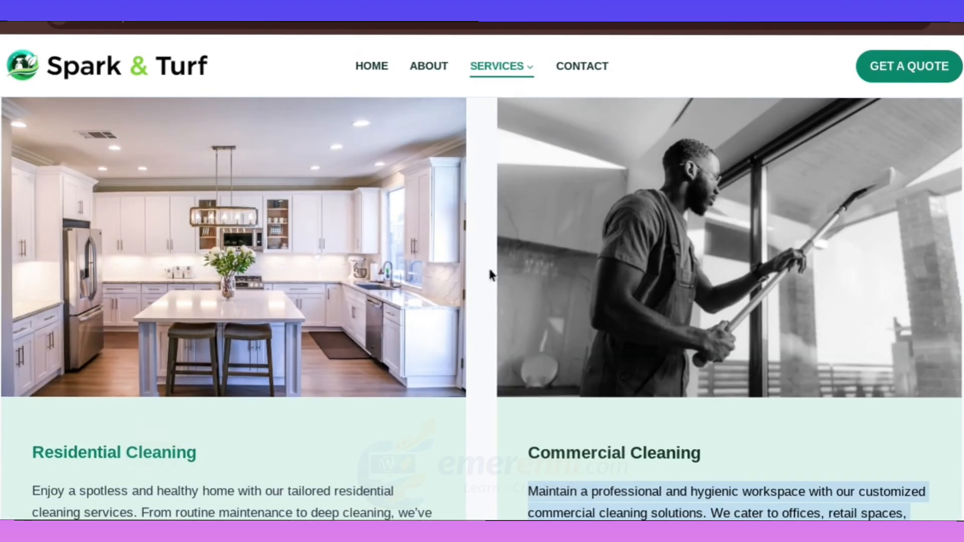
pyautogui.scroll(-7, 464, 210)
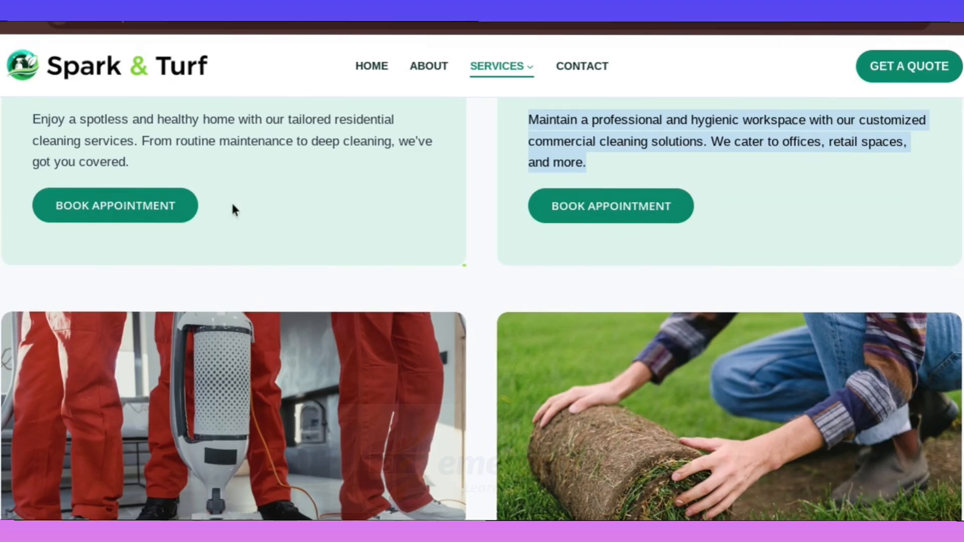
pyautogui.scroll(4, 185, 209)
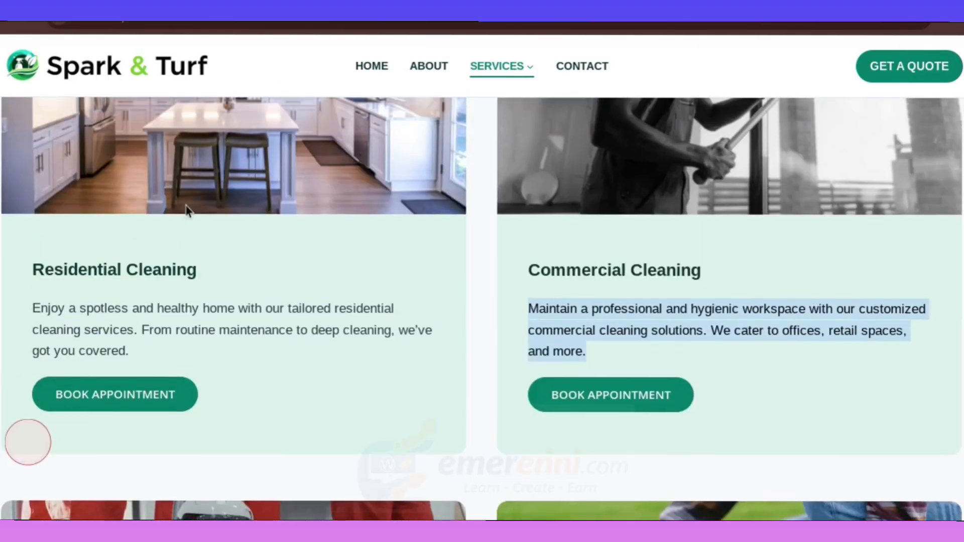
pyautogui.scroll(3, 296, 172)
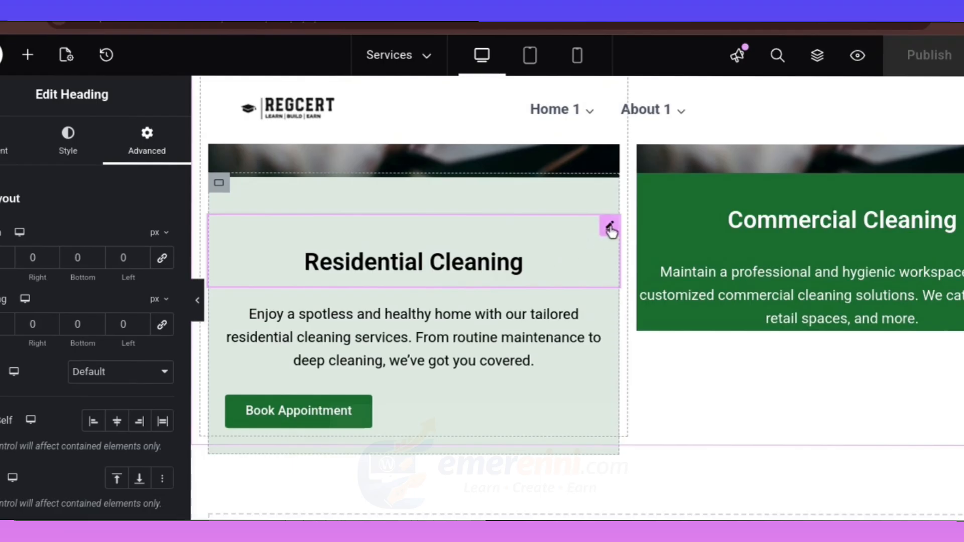
# Set the Residential Cleaning heading's hover text colour to the global Theme Accent colour and publish the page
pyautogui.click(68, 145)
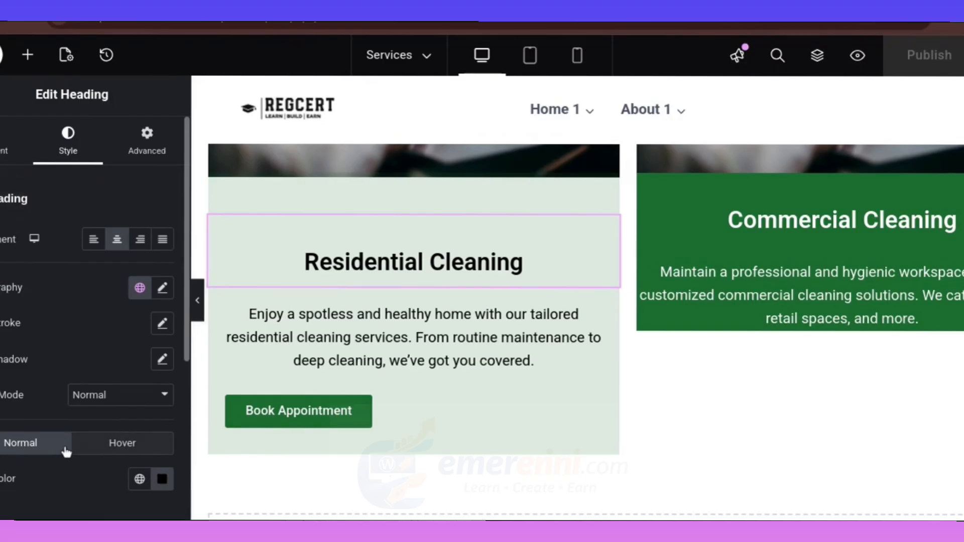
pyautogui.click(129, 446)
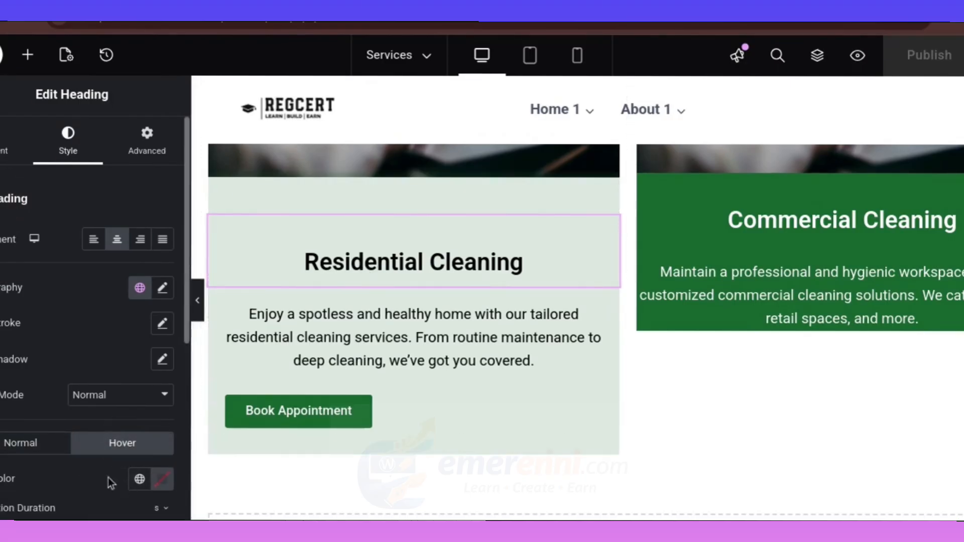
pyautogui.click(32, 443)
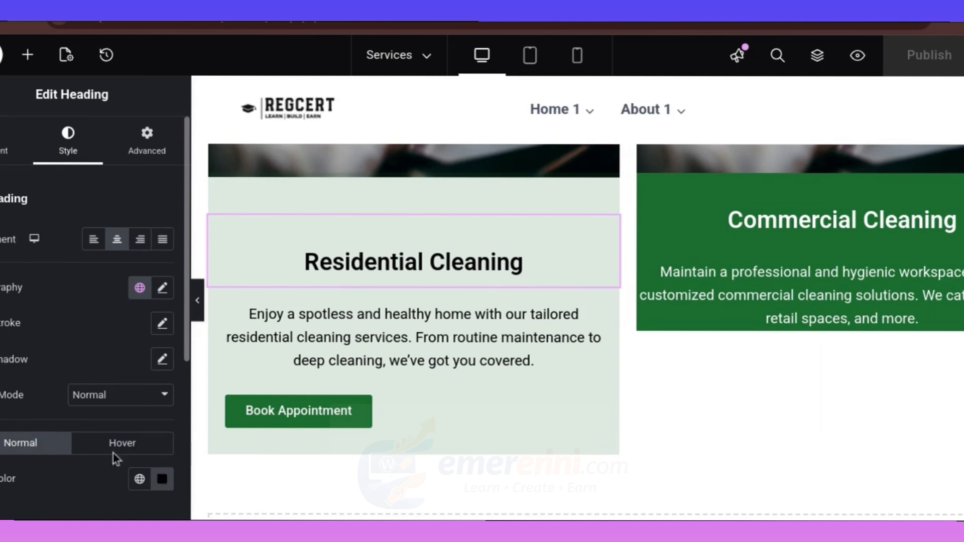
pyautogui.click(122, 444)
pyautogui.click(140, 478)
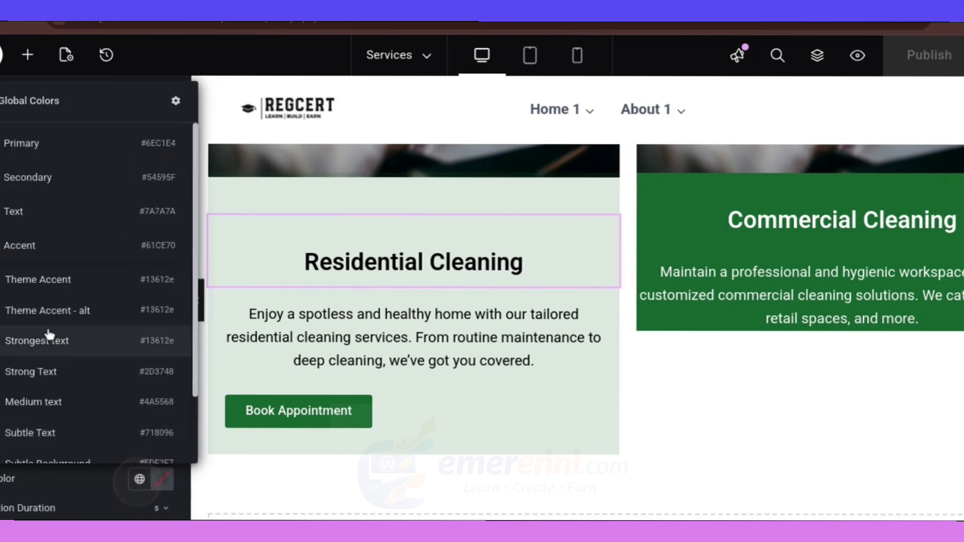
pyautogui.click(62, 286)
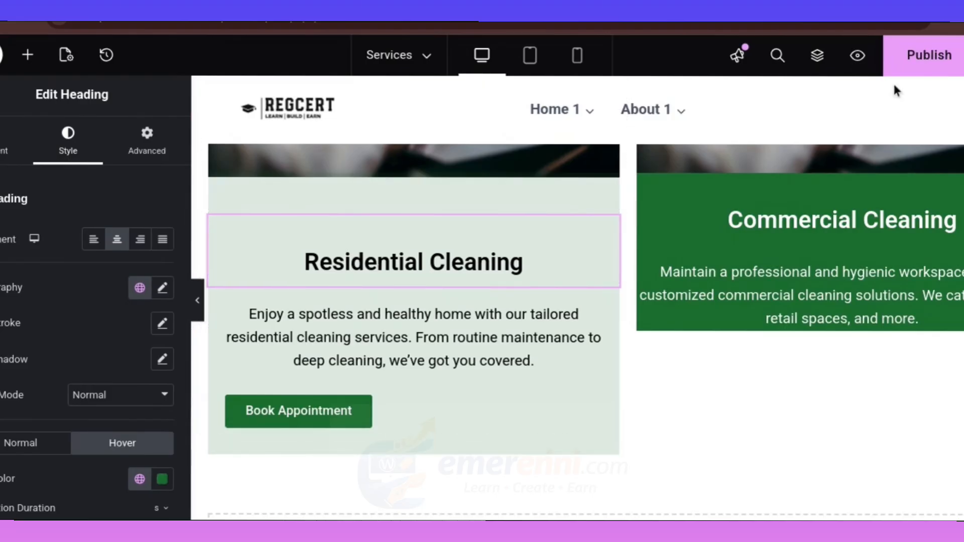
pyautogui.click(910, 64)
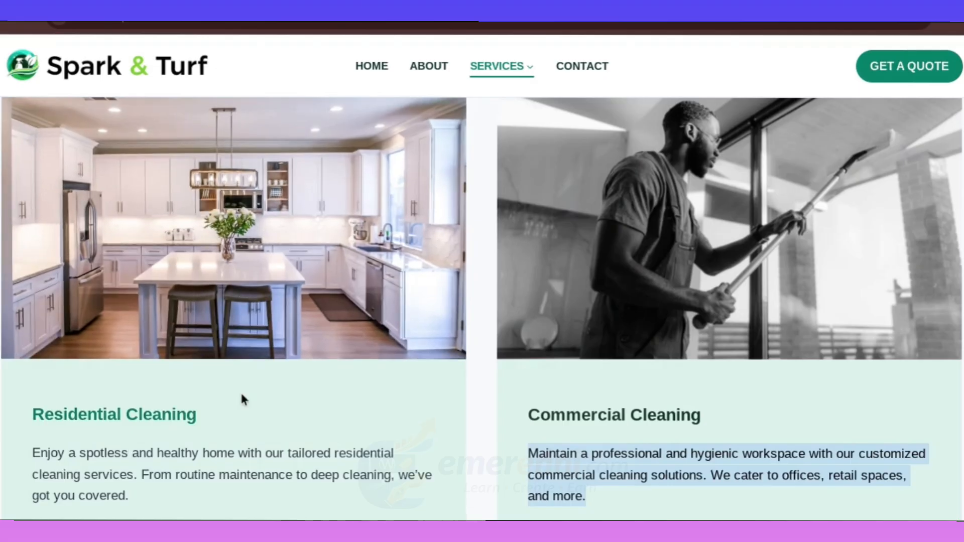
# Set the Book Appointment button's hover background to the global Strong Text colour #2D3748 and publish the page
pyautogui.scroll(-2, 166, 393)
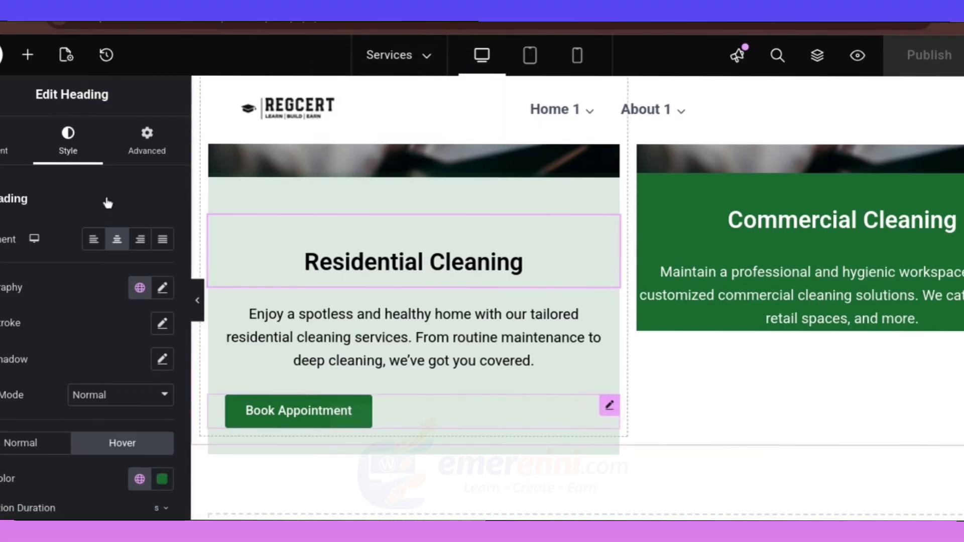
pyautogui.click(332, 409)
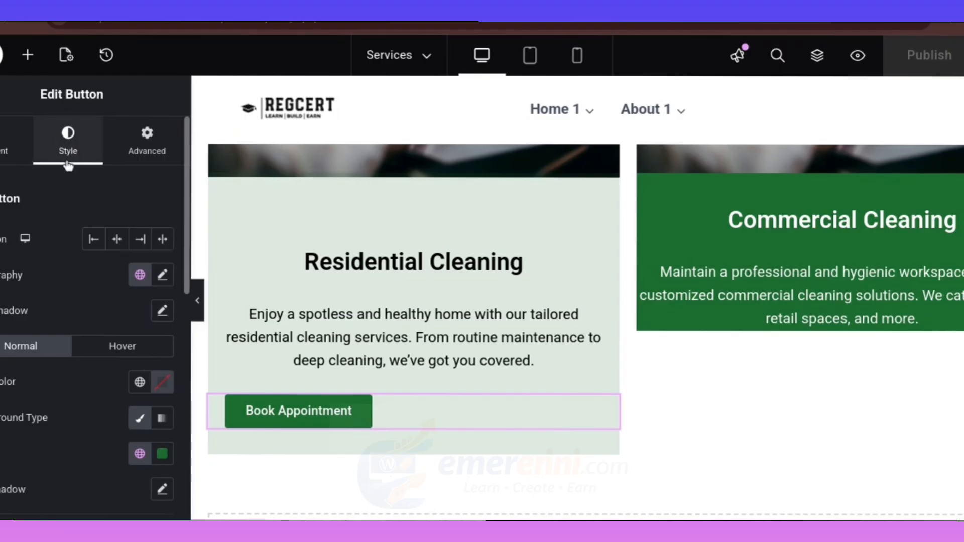
pyautogui.click(124, 345)
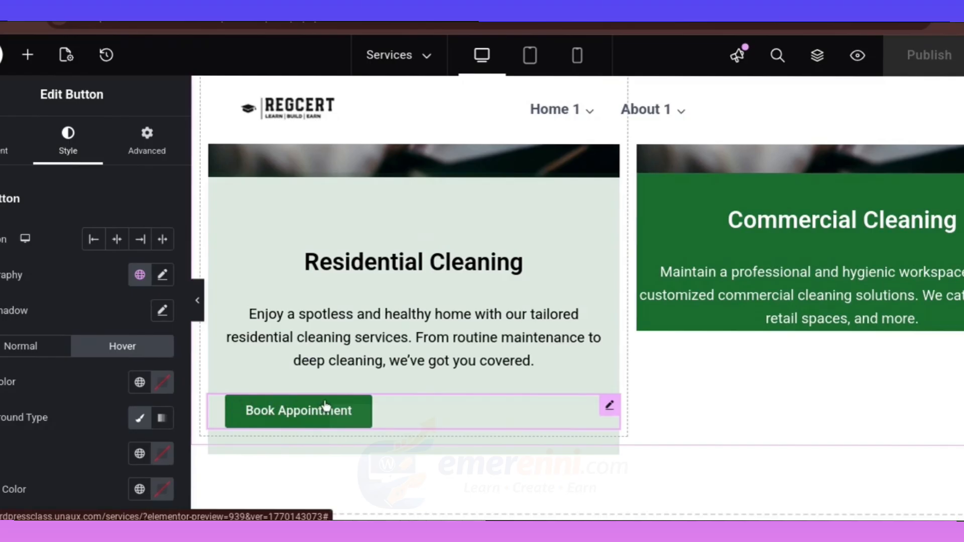
pyautogui.click(140, 382)
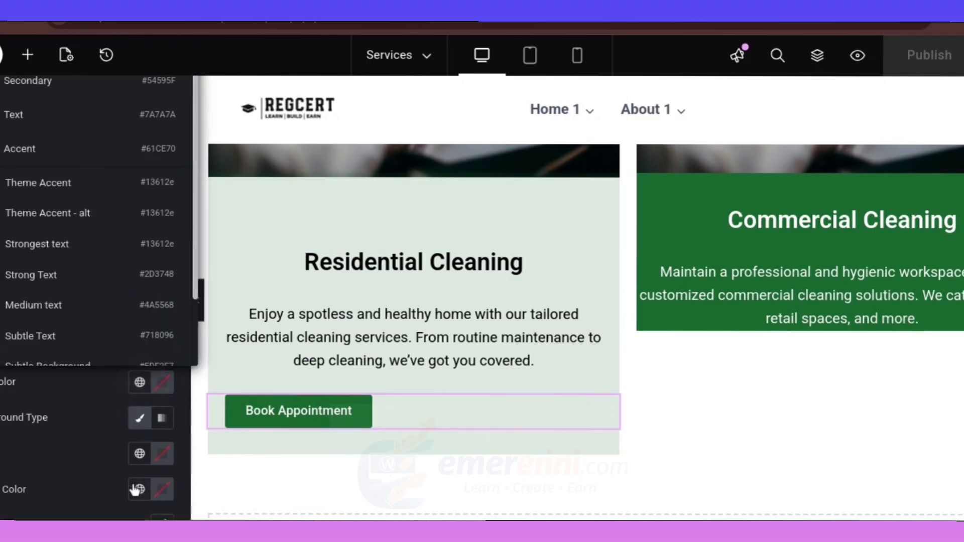
pyautogui.click(140, 453)
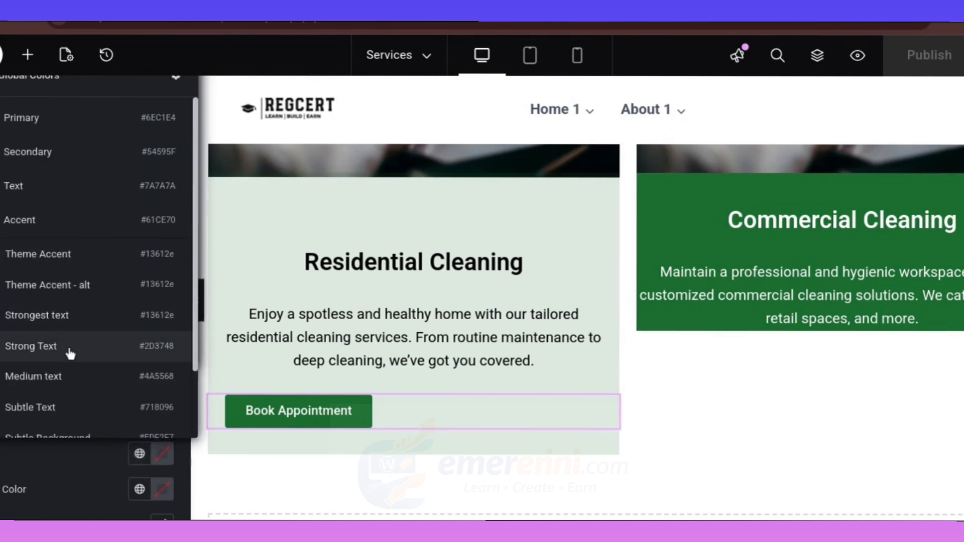
pyautogui.click(71, 352)
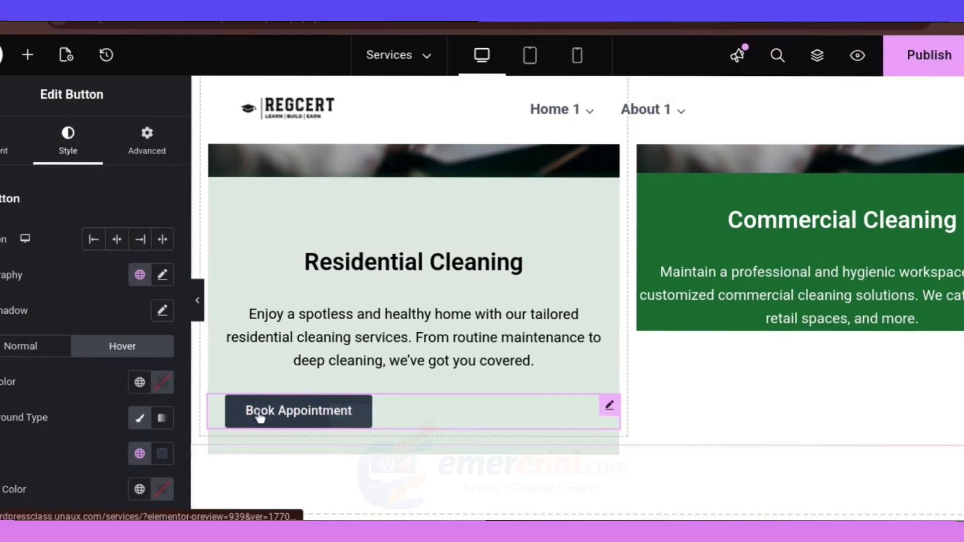
pyautogui.click(921, 55)
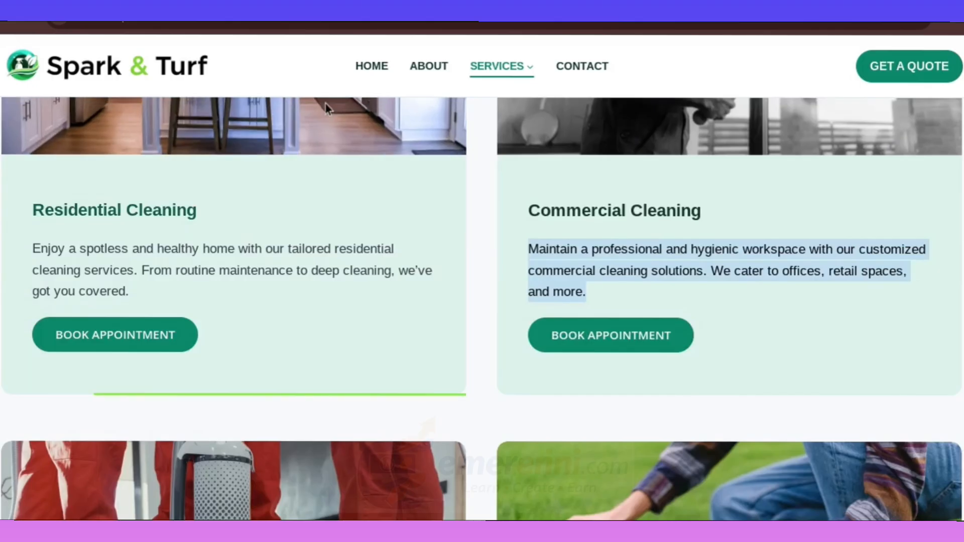
# Set the Residential Cleaning card image's height to 296 px in its style settings
pyautogui.scroll(5, 249, 219)
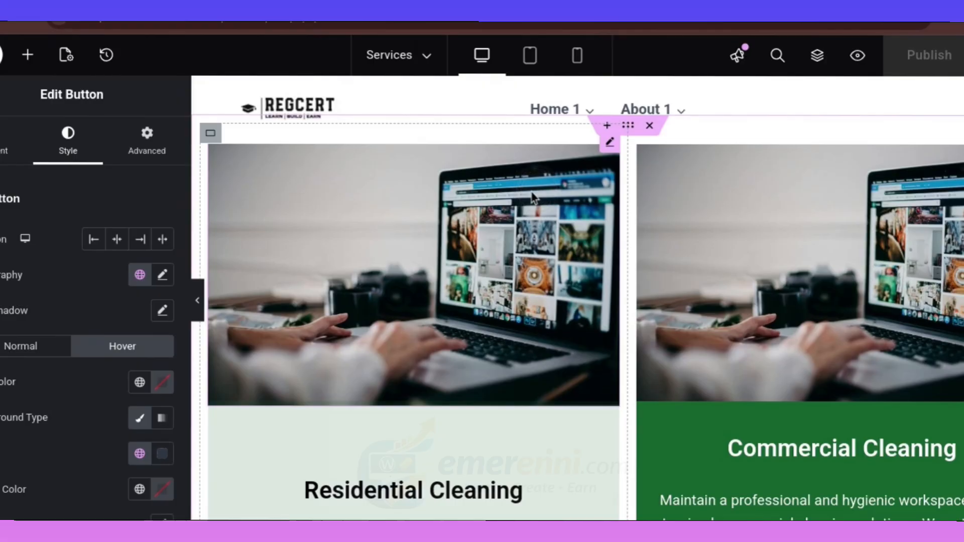
pyautogui.click(339, 212)
pyautogui.click(68, 138)
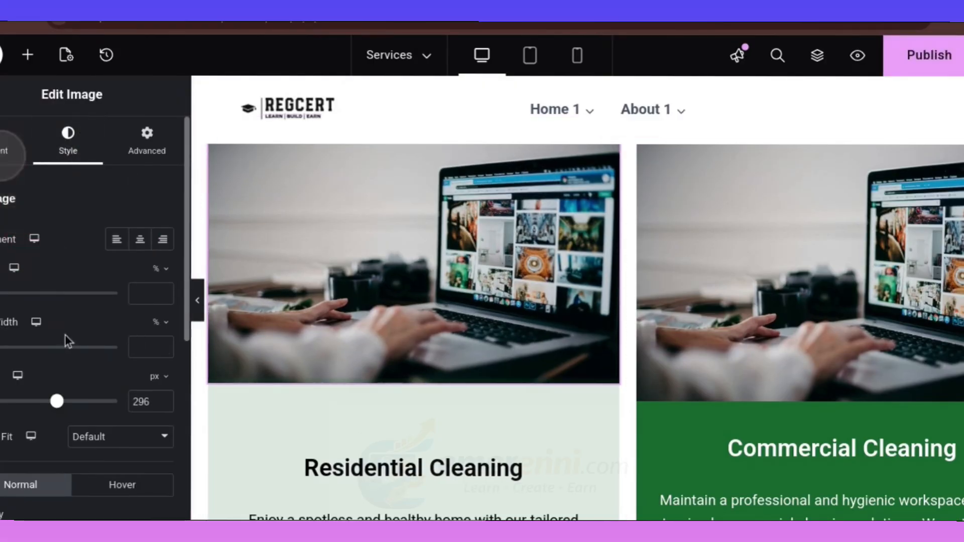
pyautogui.scroll(-1, 91, 436)
pyautogui.scroll(-1, 96, 436)
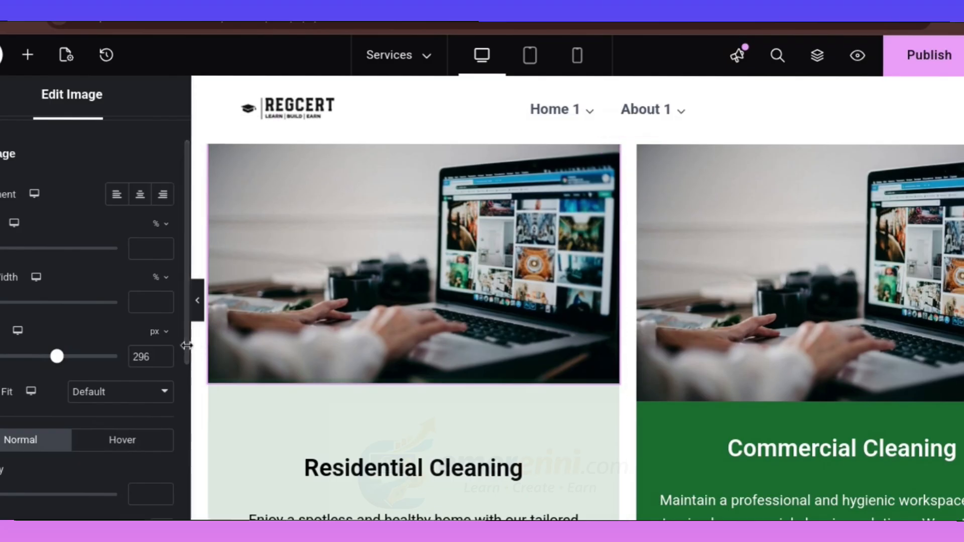
pyautogui.moveTo(185, 350); pyautogui.dragTo(168, 504)
pyautogui.scroll(3, 169, 504)
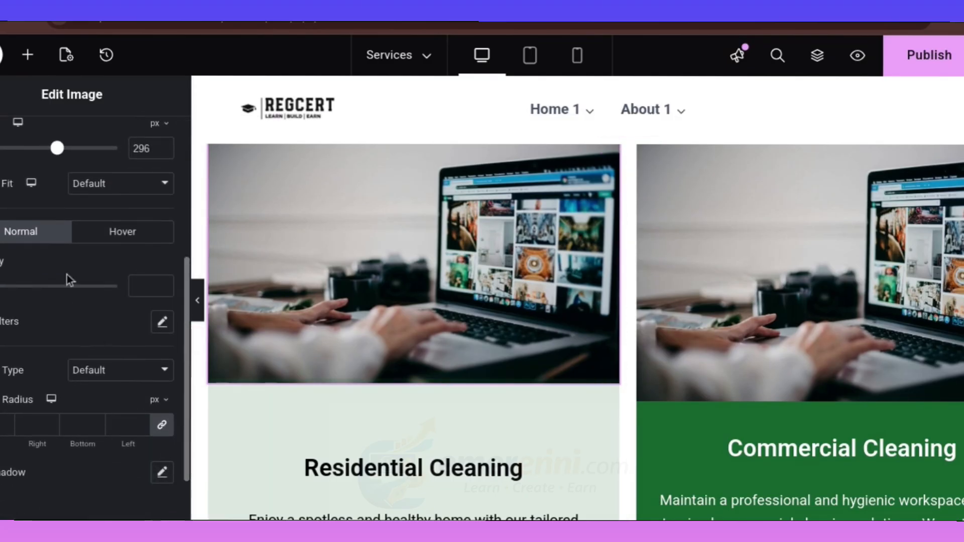
# Give the Residential Cleaning image the Pulse Grow hover animation, then publish the page and compare it with the Spark & Turf card
pyautogui.click(125, 233)
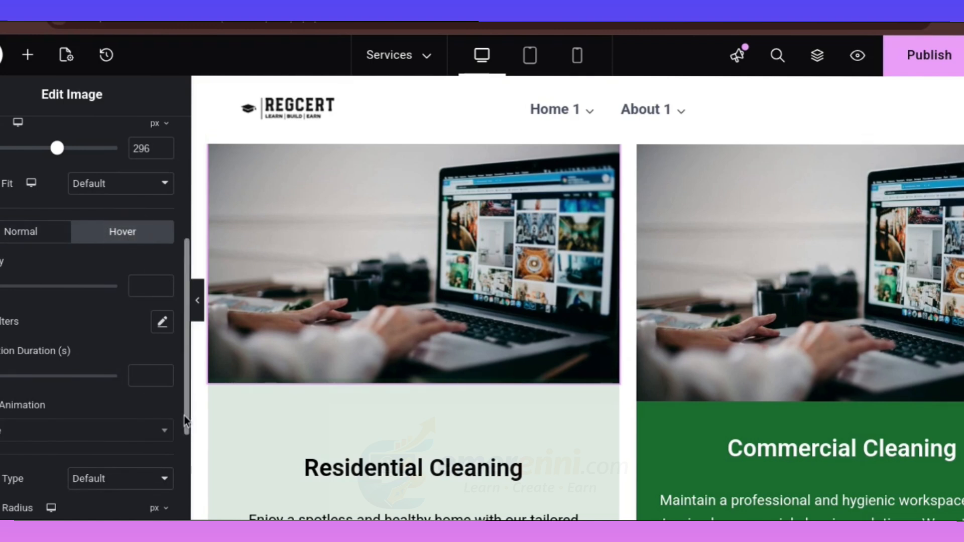
pyautogui.scroll(-3, 177, 455)
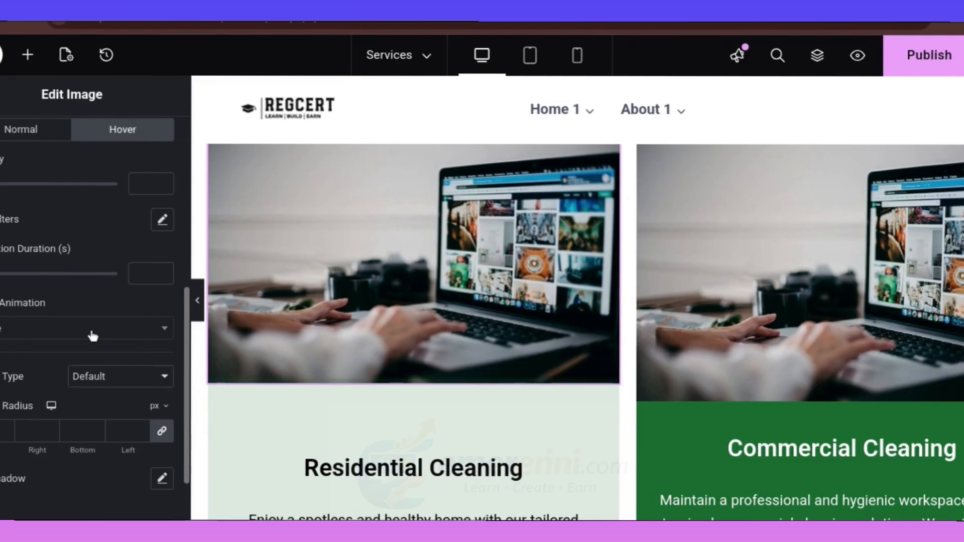
pyautogui.click(93, 336)
pyautogui.scroll(-3, 28, 226)
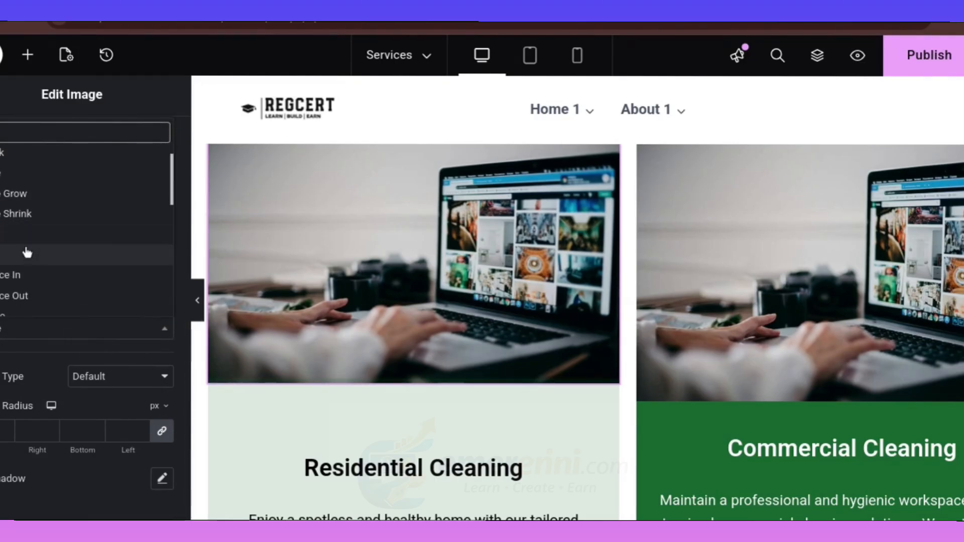
pyautogui.scroll(2, 55, 185)
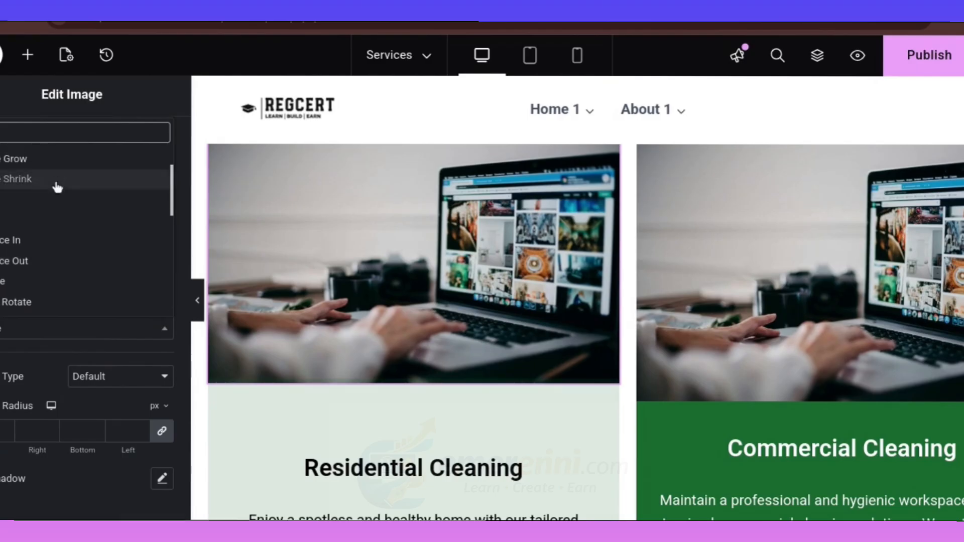
pyautogui.click(40, 157)
pyautogui.moveTo(389, 266)
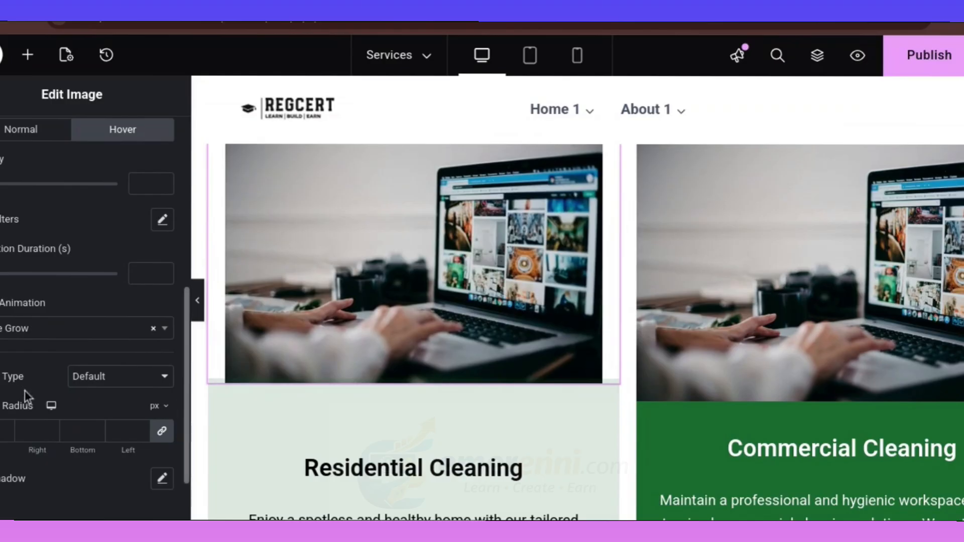
pyautogui.click(914, 64)
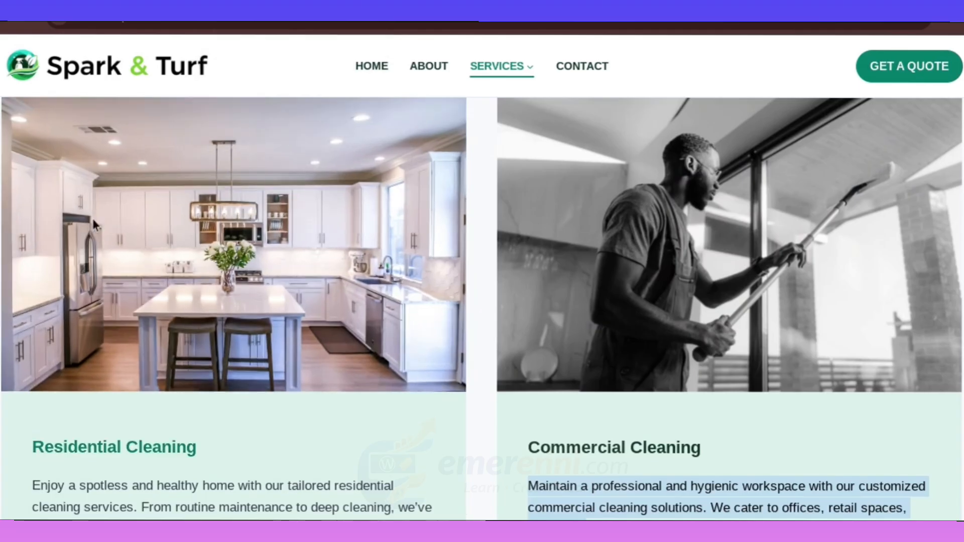
pyautogui.scroll(2, 637, 282)
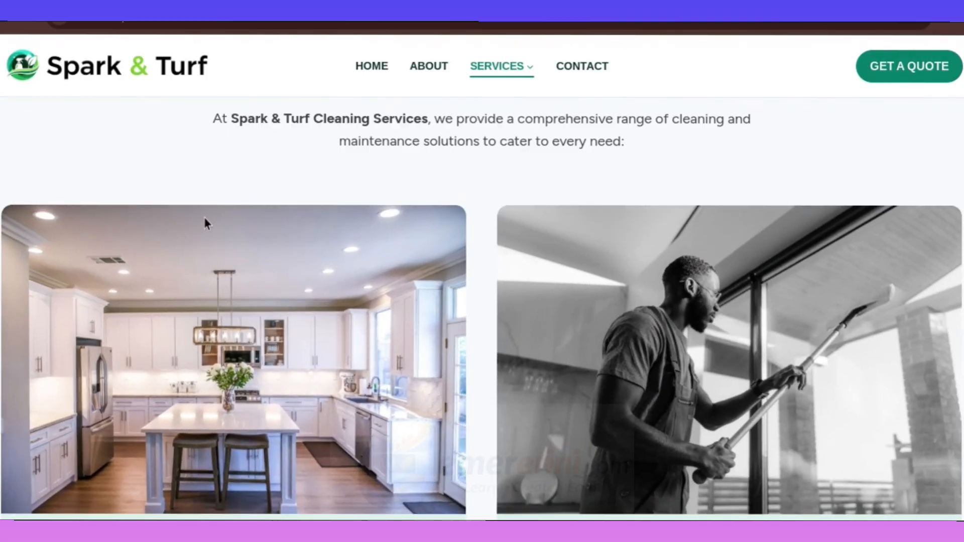
# Set the Residential Cleaning image's hover border radius to 10 px on all linked corners
pyautogui.scroll(-6, 203, 214)
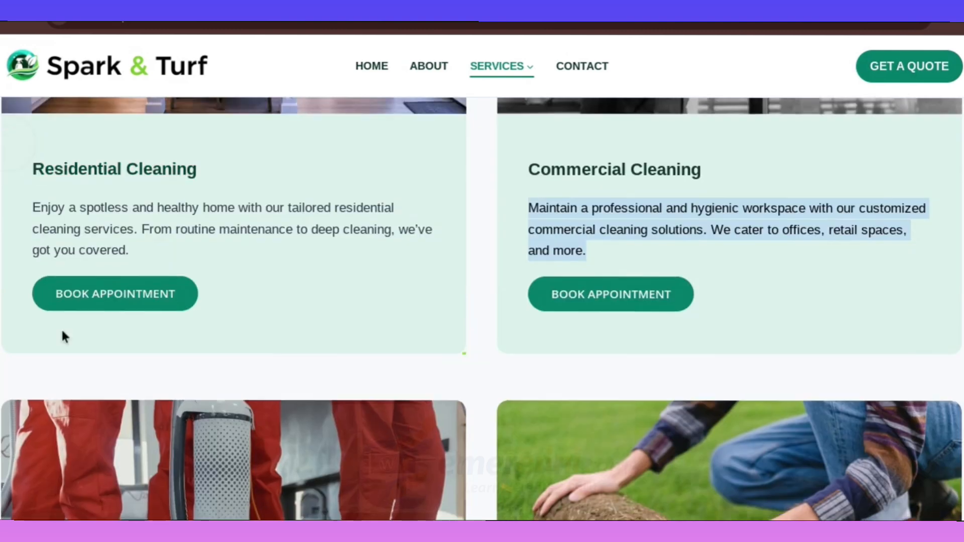
pyautogui.scroll(3, 530, 138)
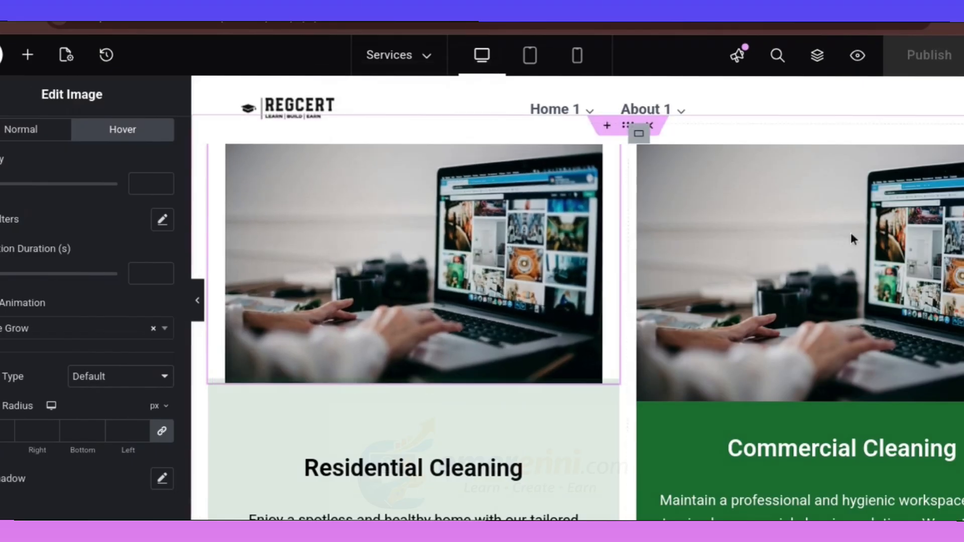
pyautogui.scroll(3, 788, 250)
pyautogui.scroll(-1, 787, 247)
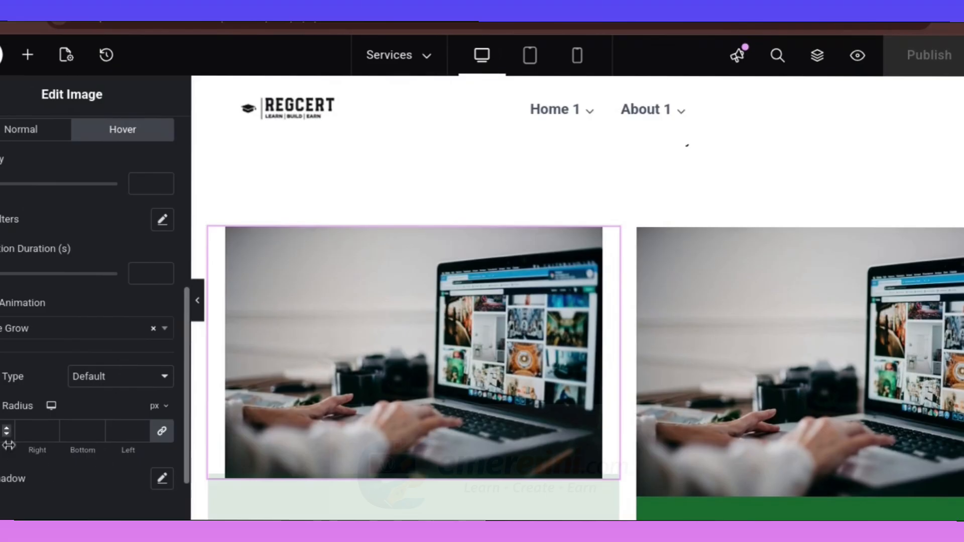
pyautogui.scroll(-1, 80, 376)
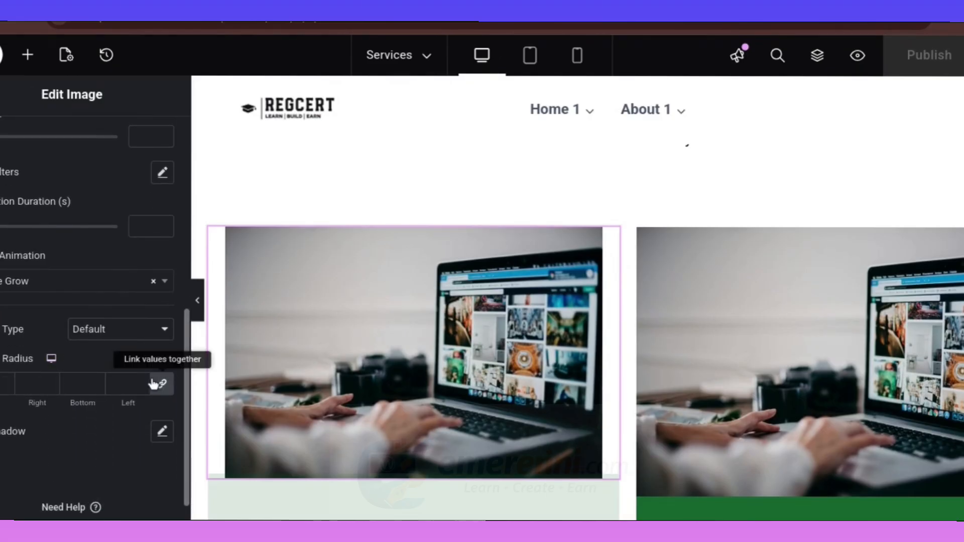
pyautogui.click(146, 383)
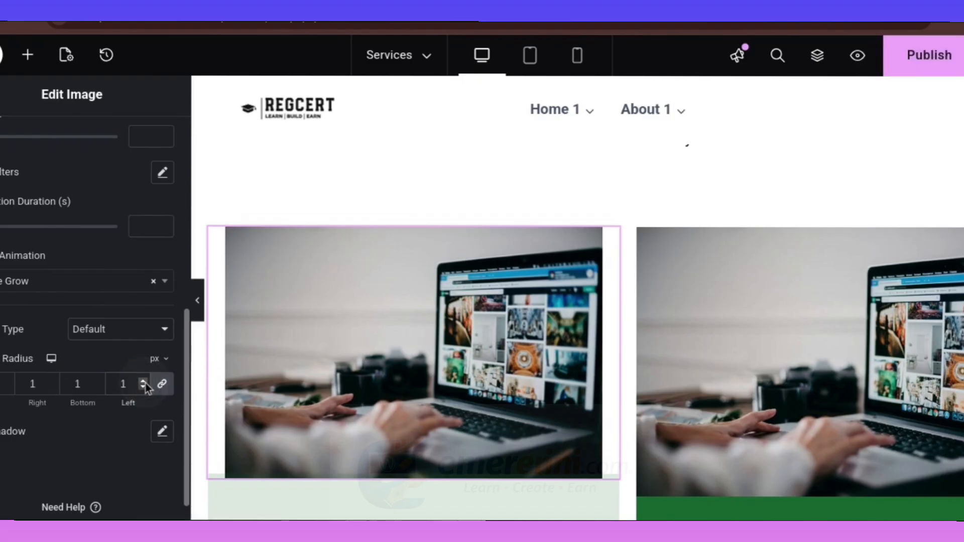
pyautogui.click(145, 383)
pyautogui.click(145, 383)
pyautogui.click(145, 383)
pyautogui.click(145, 383)
pyautogui.click(145, 383)
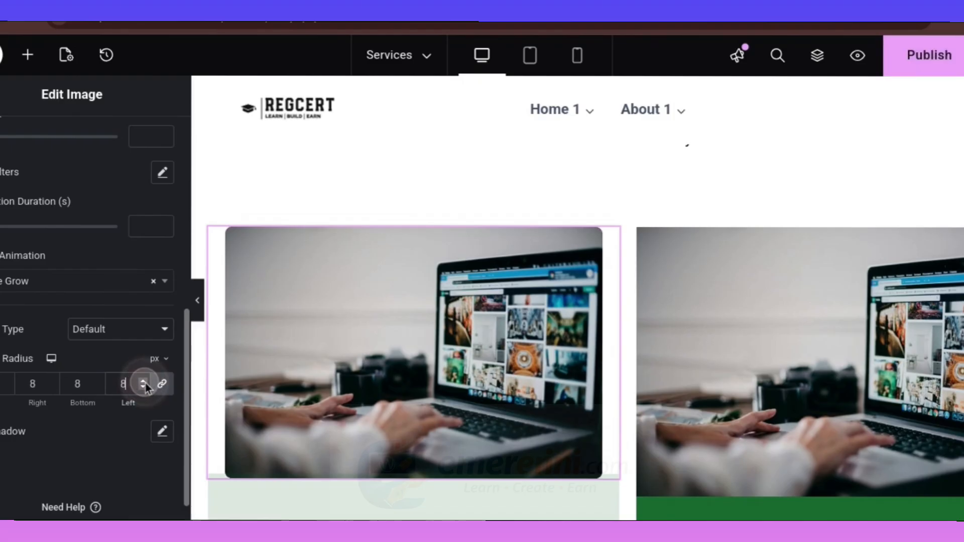
pyautogui.click(145, 383)
pyautogui.click(145, 383)
# Compare the Residential Cleaning image's rounded corners with the Spark & Turf card, then publish the page
pyautogui.scroll(-5, 557, 318)
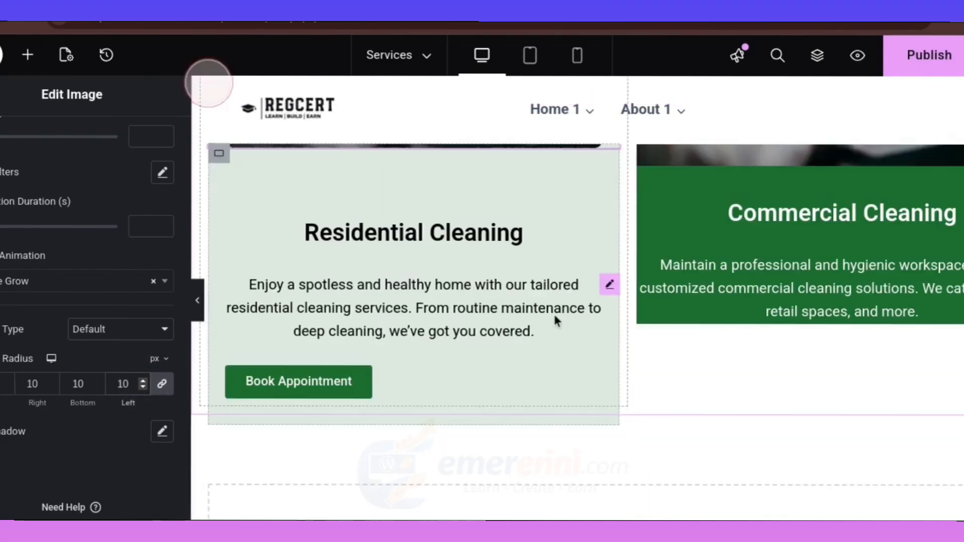
pyautogui.scroll(3, 568, 229)
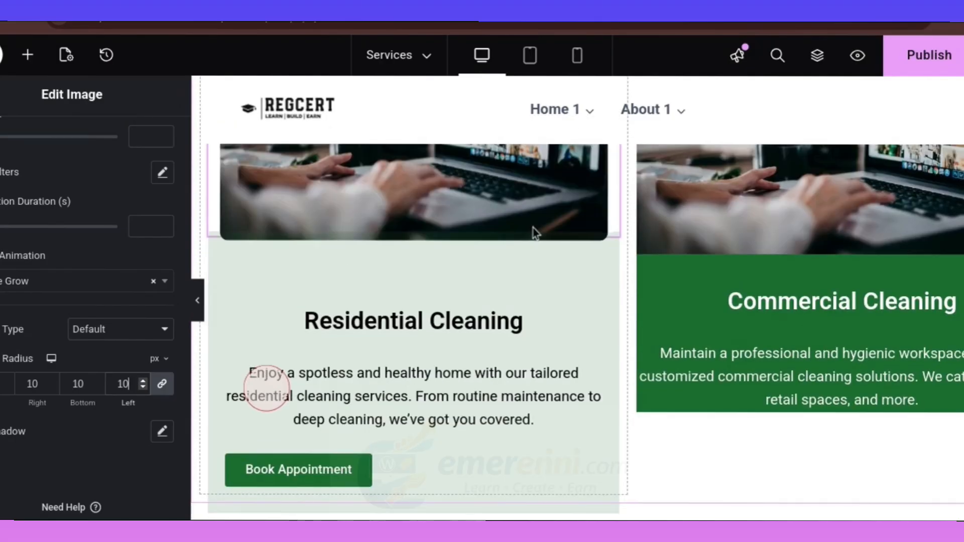
pyautogui.scroll(3, 368, 265)
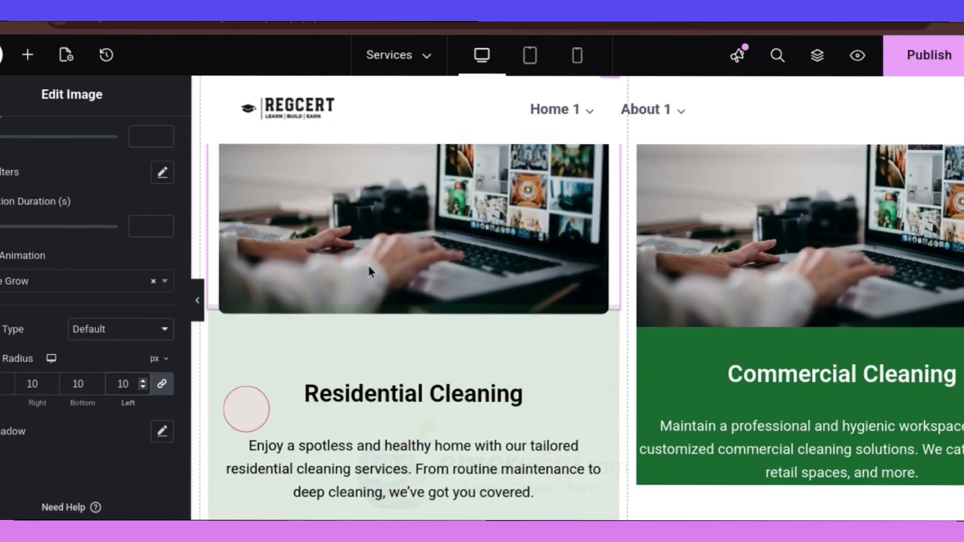
pyautogui.scroll(-2, 221, 335)
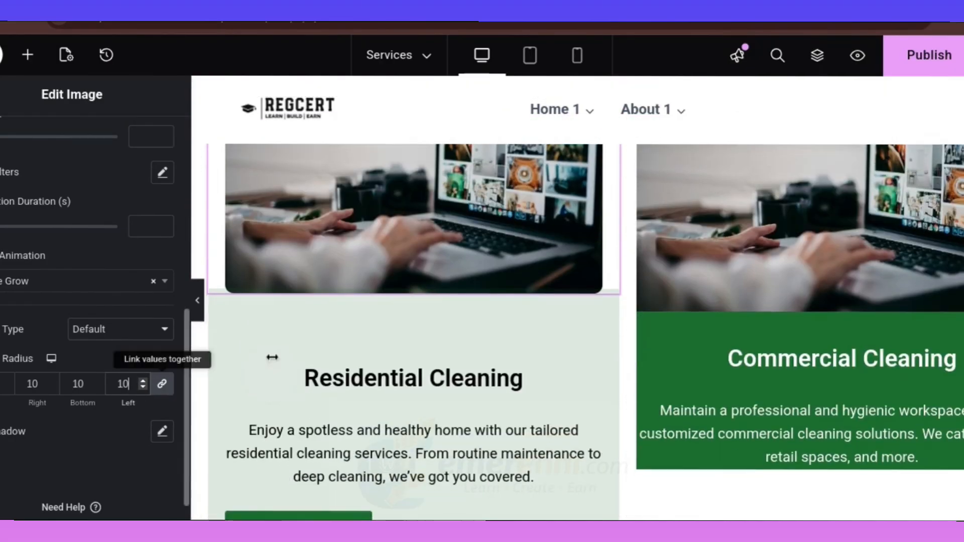
pyautogui.scroll(1, 272, 357)
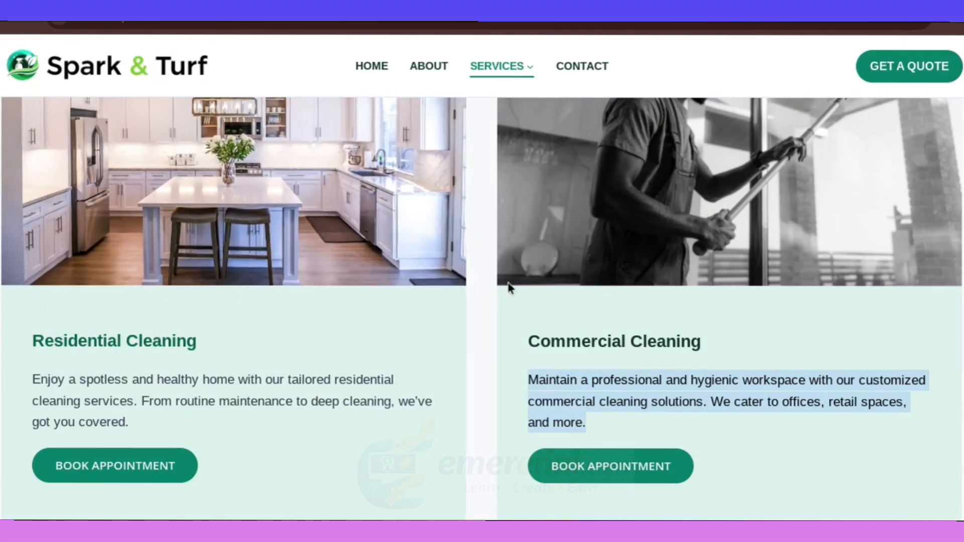
pyautogui.scroll(-1, 394, 319)
pyautogui.scroll(-3, 393, 319)
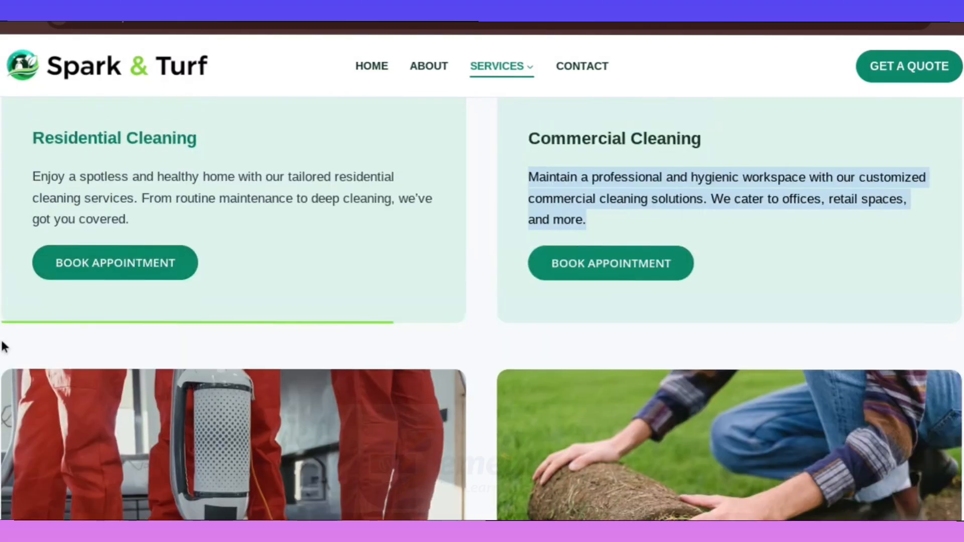
pyautogui.scroll(5, 215, 190)
pyautogui.scroll(4, 154, 189)
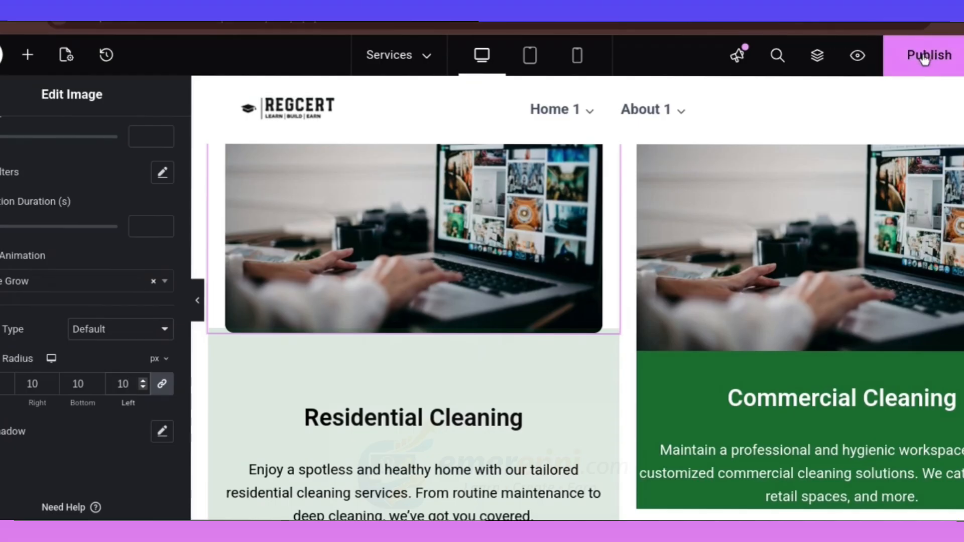
pyautogui.click(918, 69)
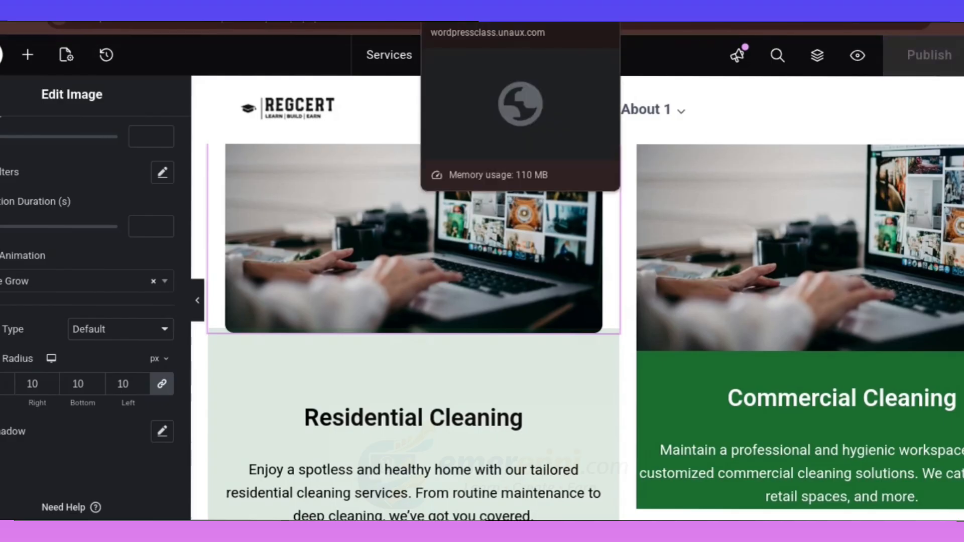
# Check the rounded corners and hover animation of the Residential Cleaning card on the live Services page
pyautogui.click(451, 24)
pyautogui.scroll(-5, 364, 151)
pyautogui.scroll(3, 326, 156)
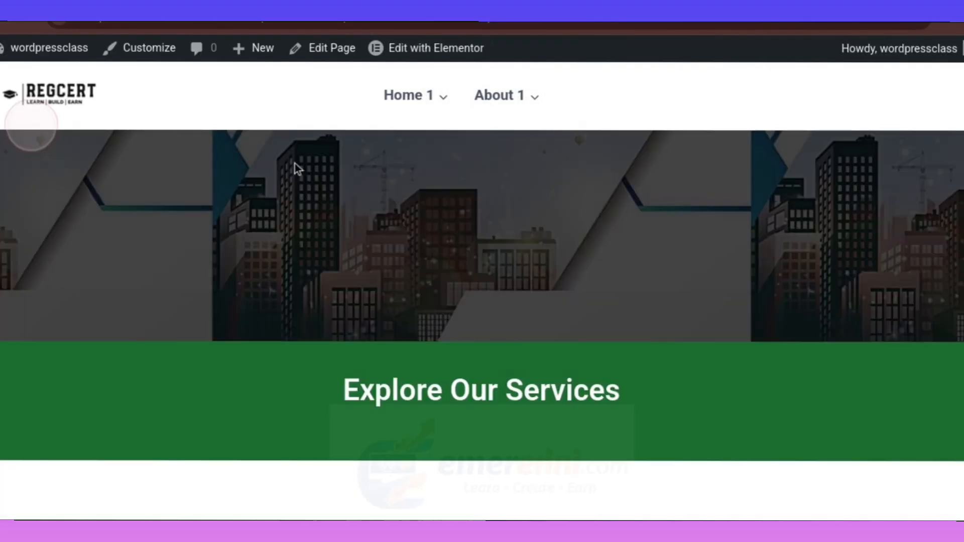
pyautogui.scroll(-4, 294, 164)
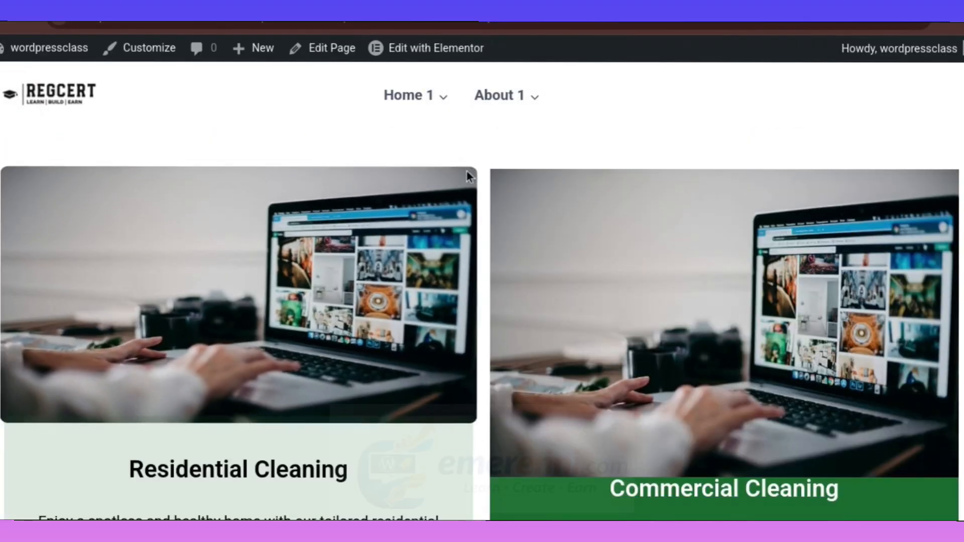
pyautogui.scroll(-6, 565, 239)
pyautogui.scroll(3, 106, 214)
pyautogui.scroll(1, 107, 215)
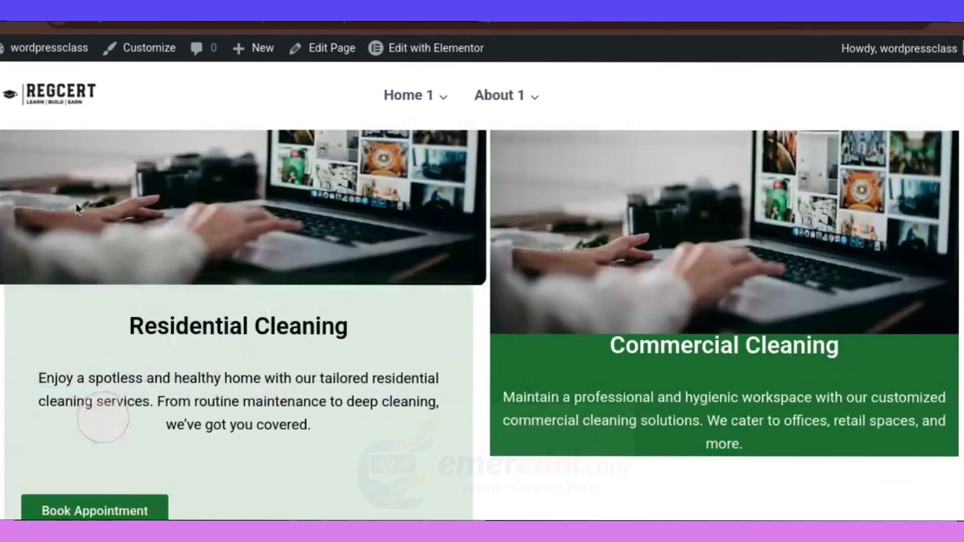
pyautogui.scroll(-3, 454, 368)
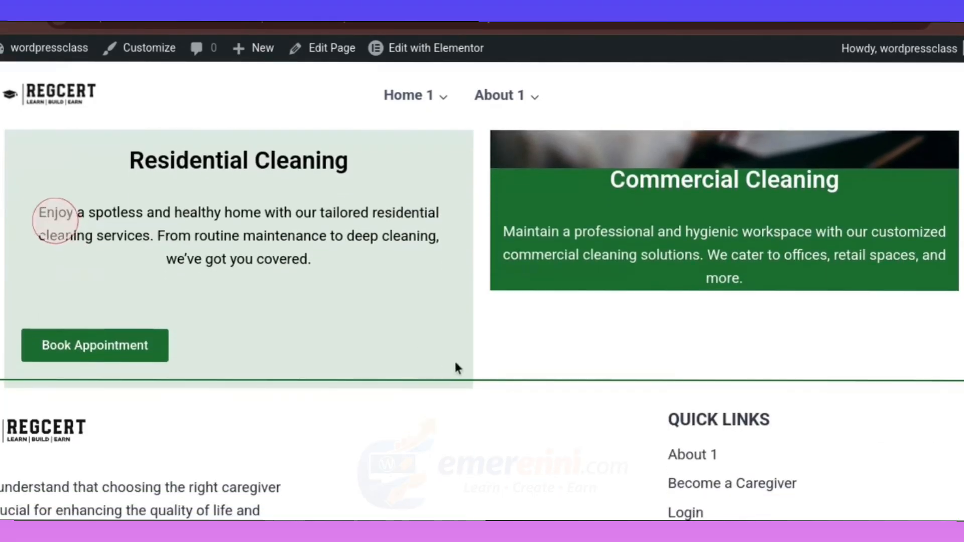
pyautogui.scroll(4, 406, 277)
pyautogui.scroll(1, 406, 368)
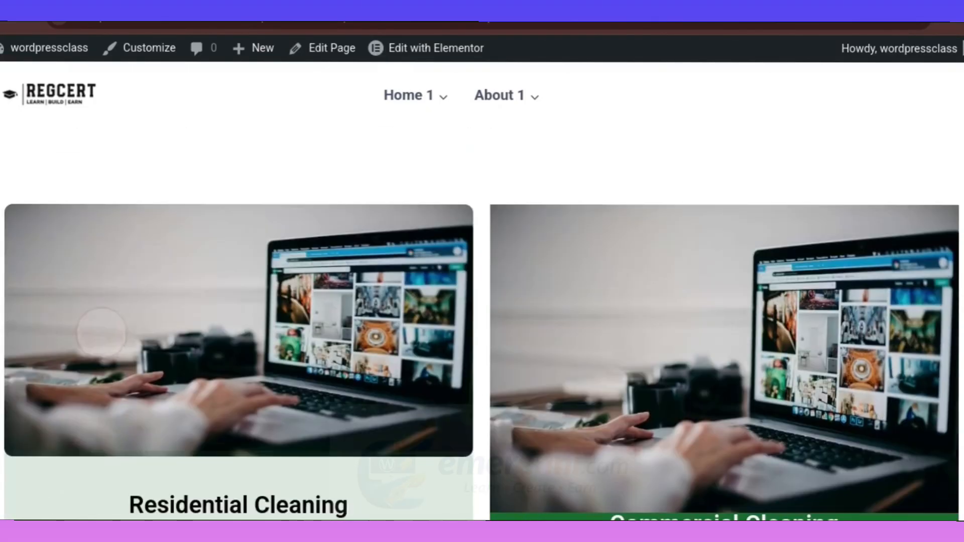
pyautogui.click(75, 22)
pyautogui.scroll(-2, 70, 143)
pyautogui.scroll(1, 71, 143)
pyautogui.click(412, 22)
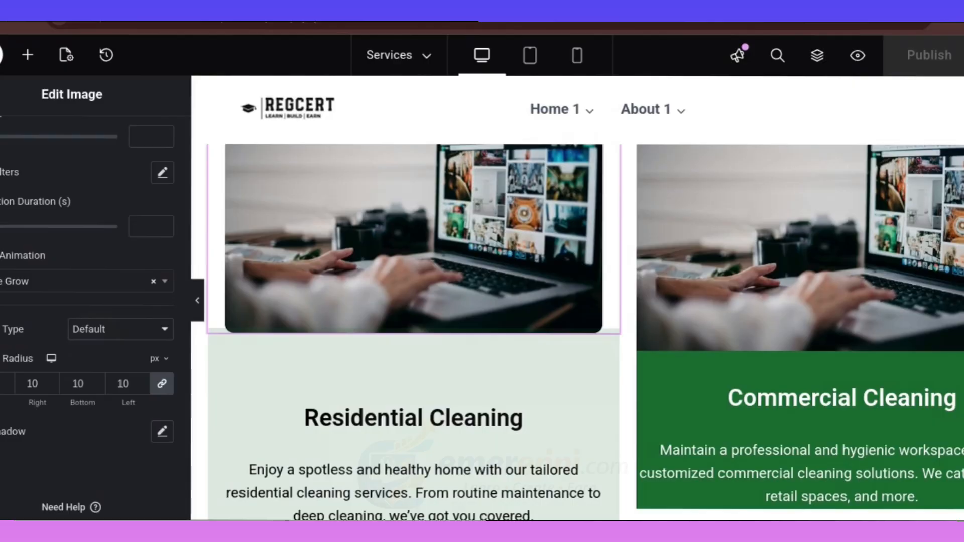
# Unlink the Residential Cleaning image's hover border radius values, set Bottom and Left to 0 px, and publish the page
pyautogui.scroll(2, 412, 357)
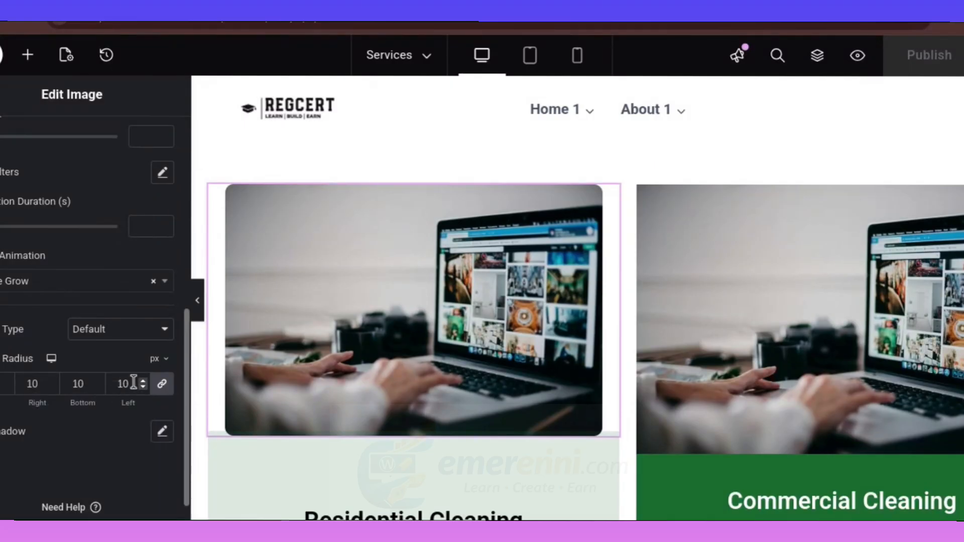
pyautogui.click(166, 389)
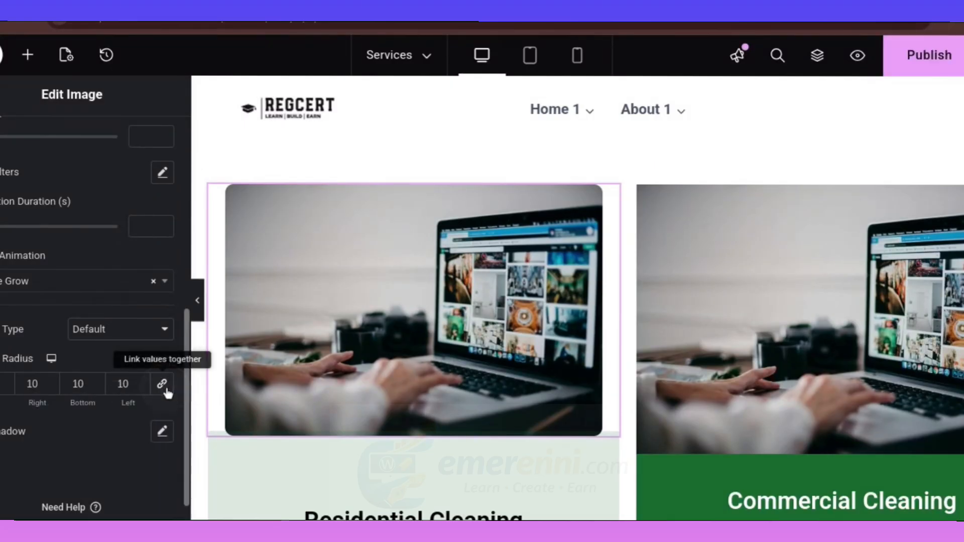
pyautogui.moveTo(131, 384); pyautogui.dragTo(100, 392)
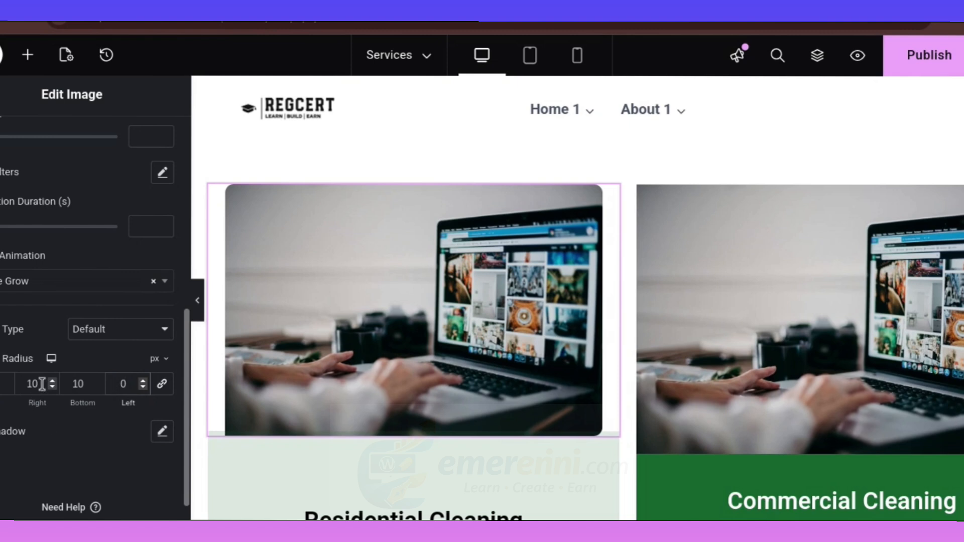
pyautogui.moveTo(88, 386); pyautogui.dragTo(63, 386)
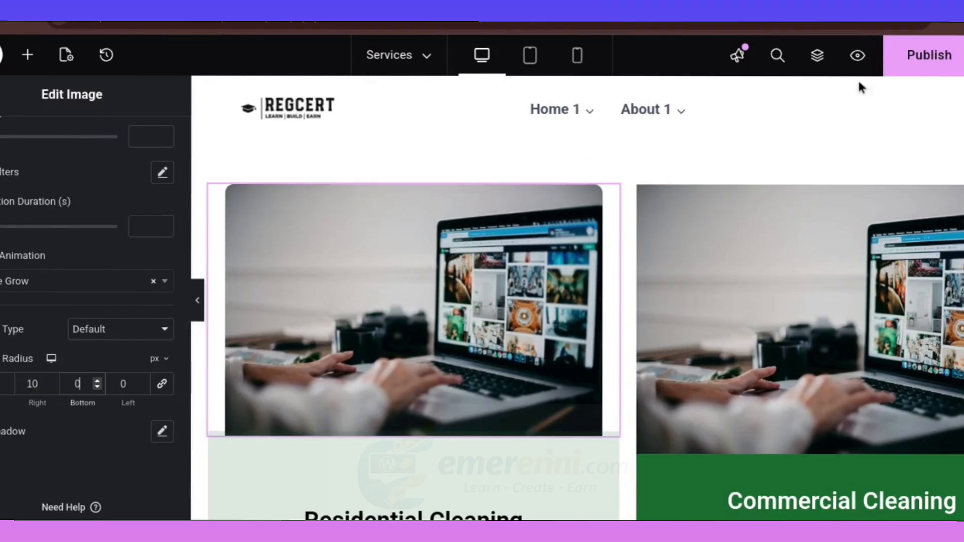
pyautogui.click(928, 55)
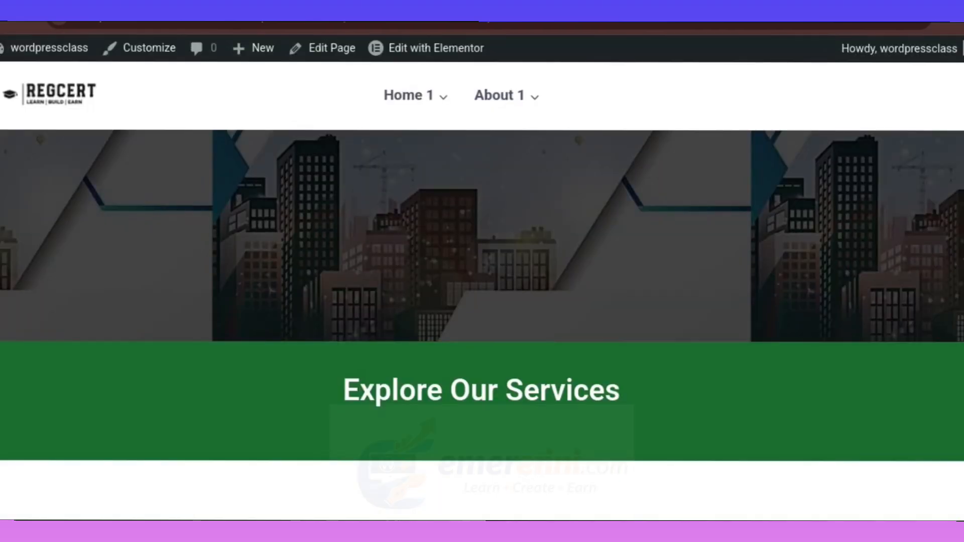
# Compare the live Residential Cleaning card's image corners and hover behaviour with the Spark & Turf service cards
pyautogui.scroll(-6, 381, 288)
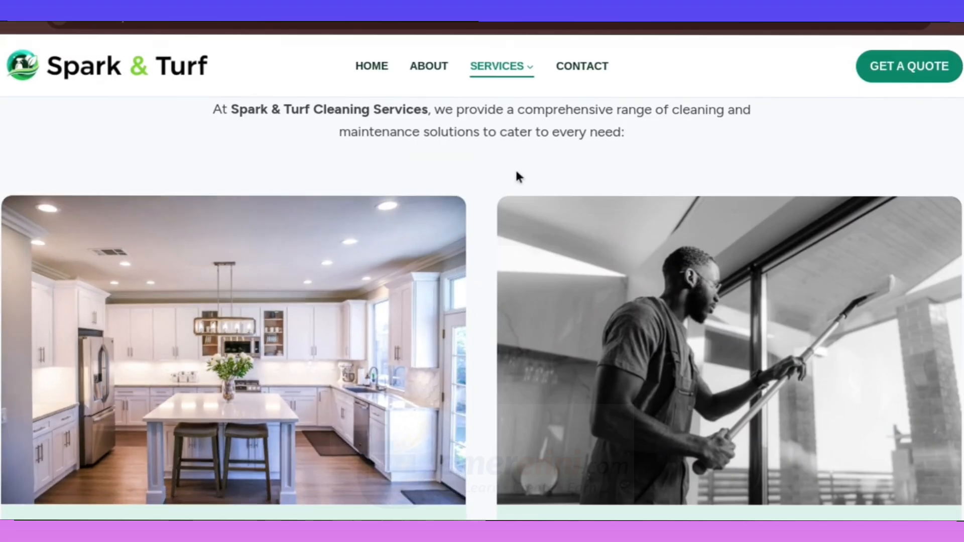
pyautogui.scroll(-3, 923, 177)
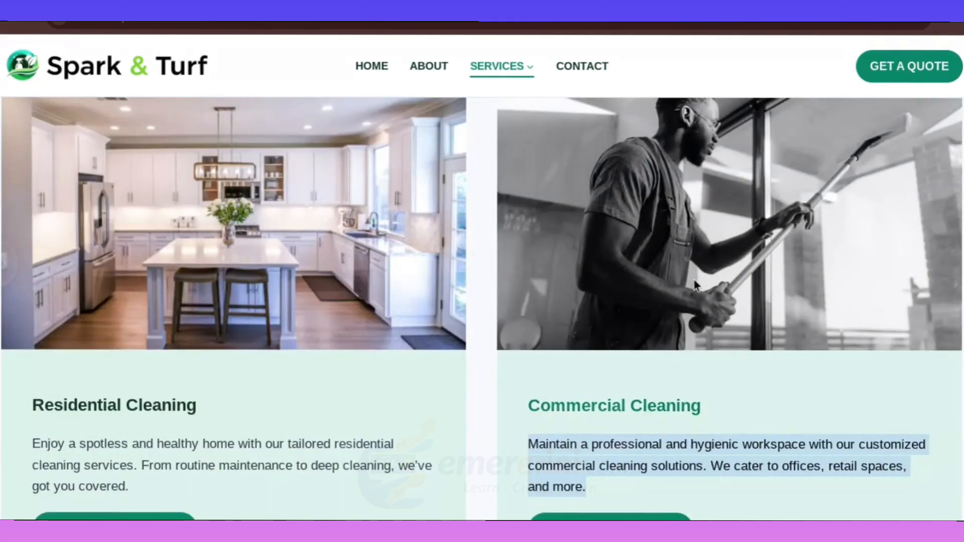
pyautogui.scroll(-3, 893, 229)
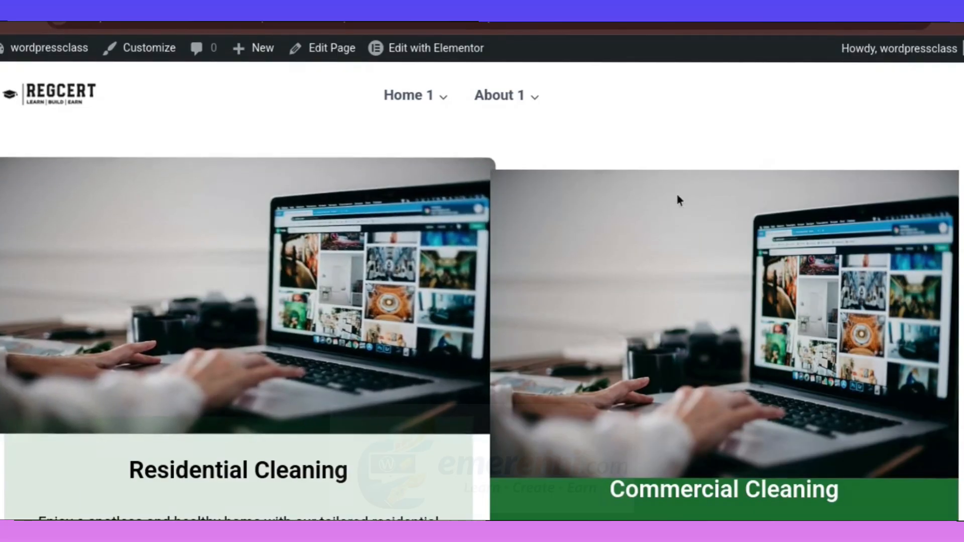
pyautogui.scroll(-3, 710, 170)
pyautogui.scroll(1, 576, 95)
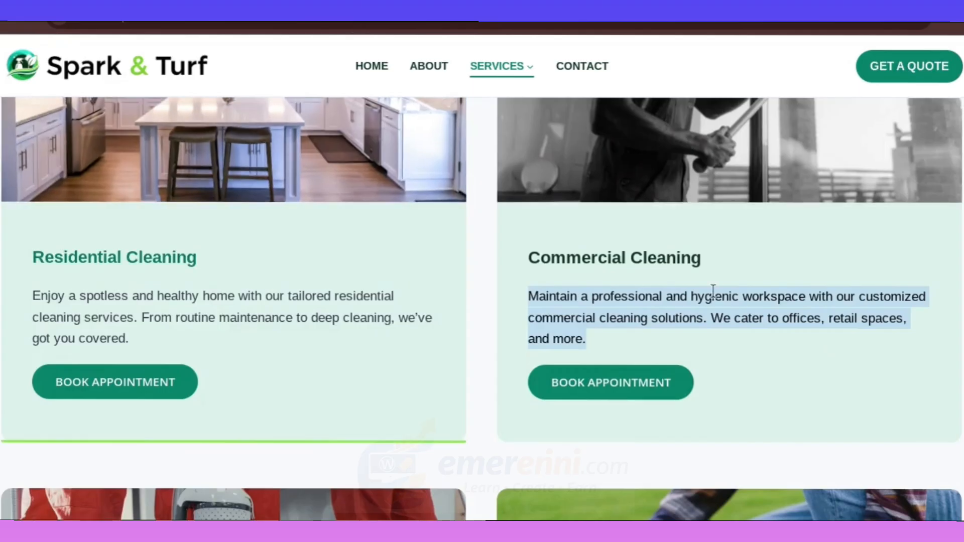
pyautogui.scroll(-6, 688, 222)
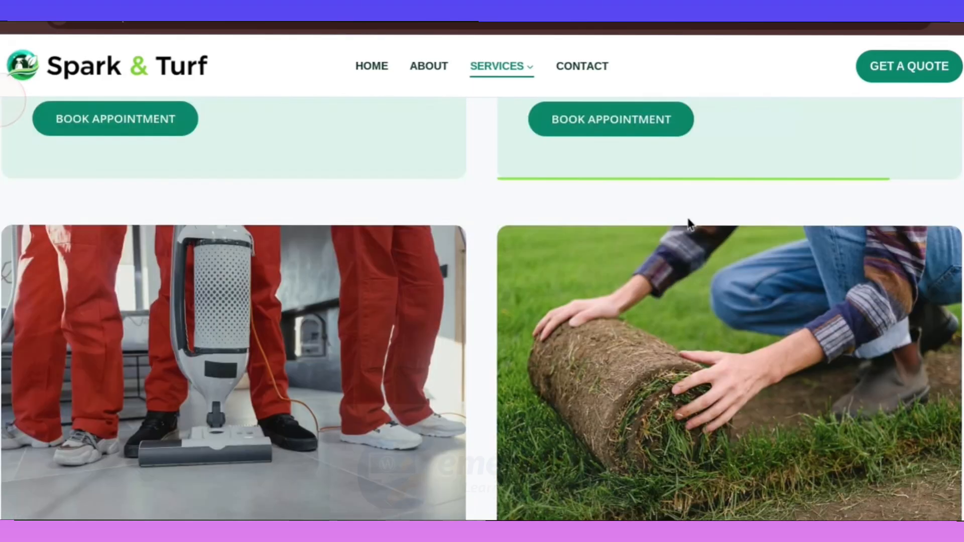
pyautogui.scroll(-4, 611, 235)
pyautogui.scroll(8, 376, 200)
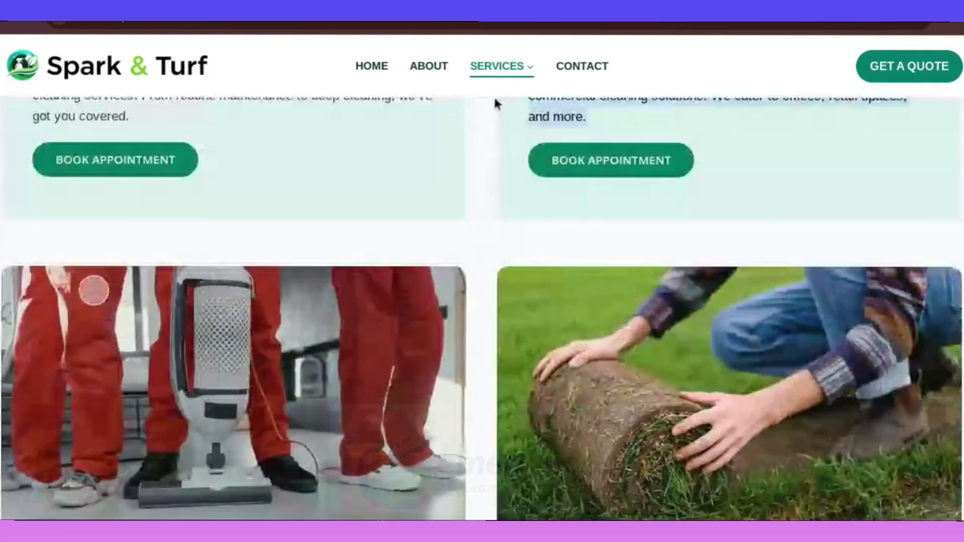
pyautogui.scroll(5, 497, 211)
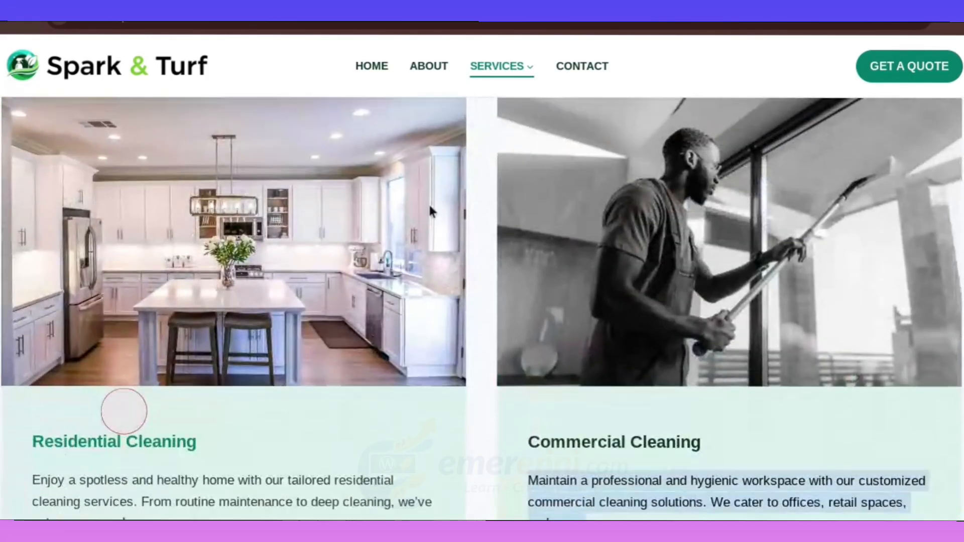
pyautogui.scroll(-10, 572, 251)
pyautogui.scroll(9, 568, 275)
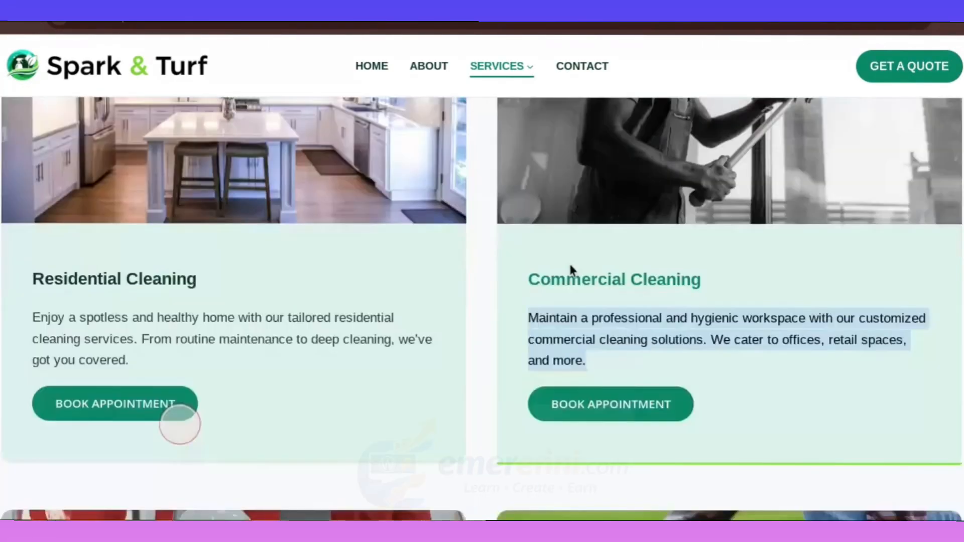
pyautogui.scroll(-10, 551, 254)
pyautogui.scroll(1, 547, 271)
pyautogui.scroll(-10, 537, 301)
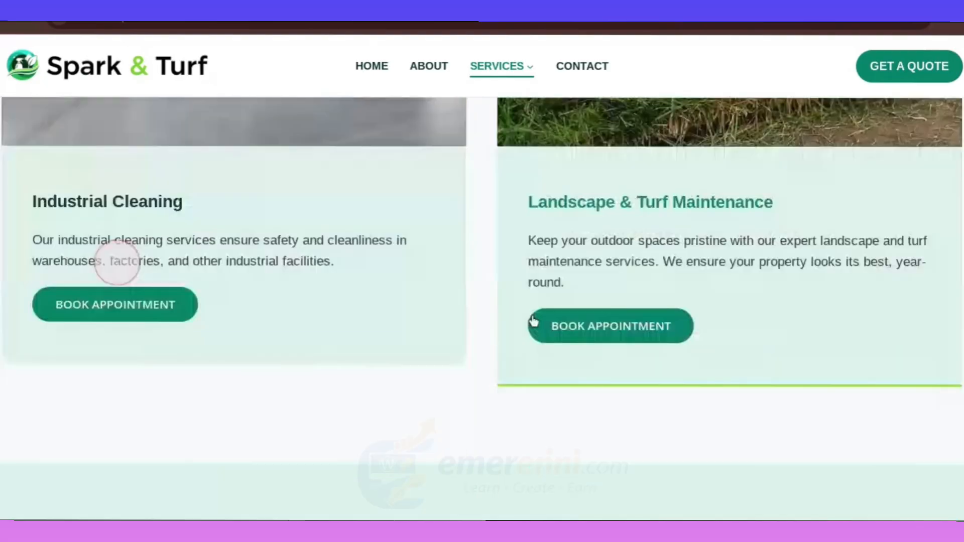
pyautogui.scroll(6, 501, 251)
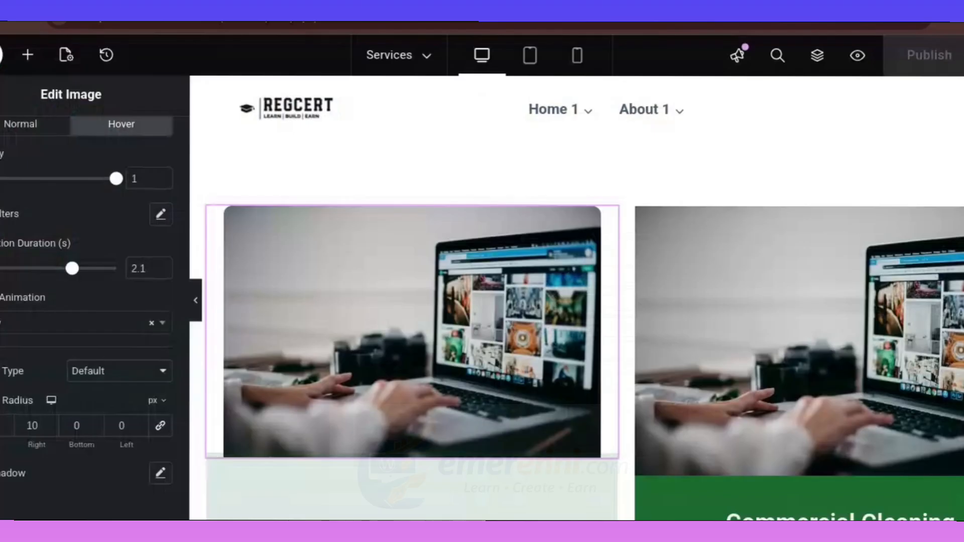
# Duplicate the container row holding the Residential Cleaning and Commercial Cleaning cards below the original
pyautogui.scroll(-4, 187, 237)
pyautogui.scroll(4, 224, 383)
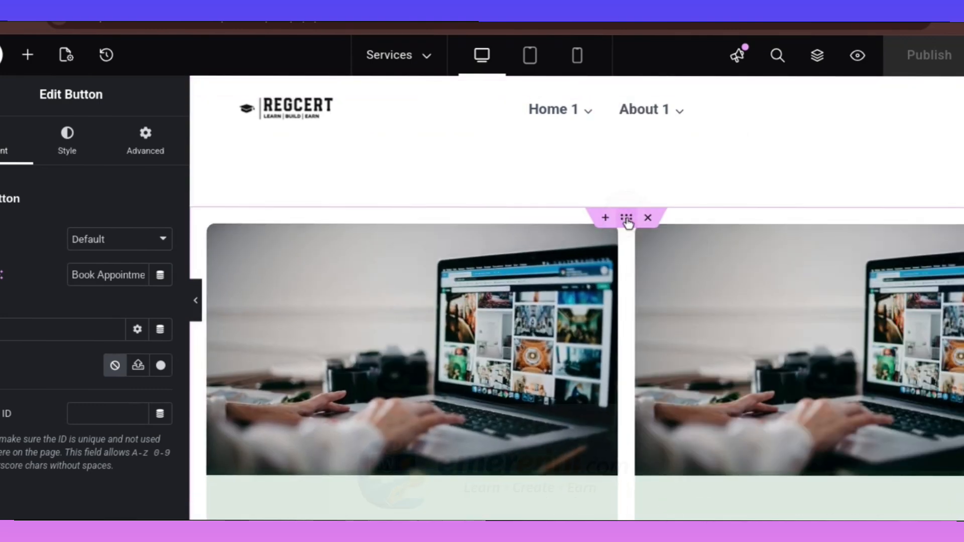
pyautogui.click(625, 218)
pyautogui.scroll(-5, 625, 272)
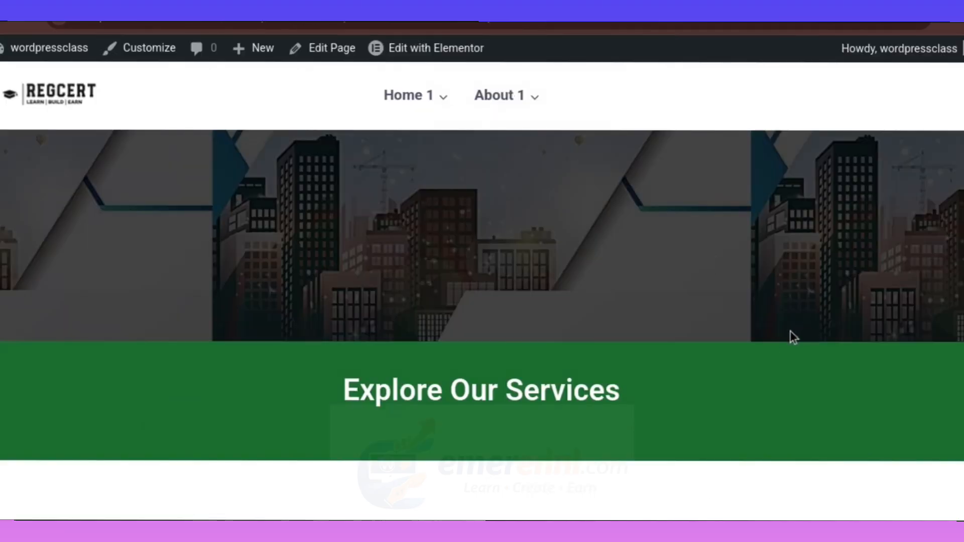
# Check the stacked rows of service cards on the live Services page, including image corners, hover growth and spacing between rows
pyautogui.scroll(-2, 773, 332)
pyautogui.scroll(-6, 769, 333)
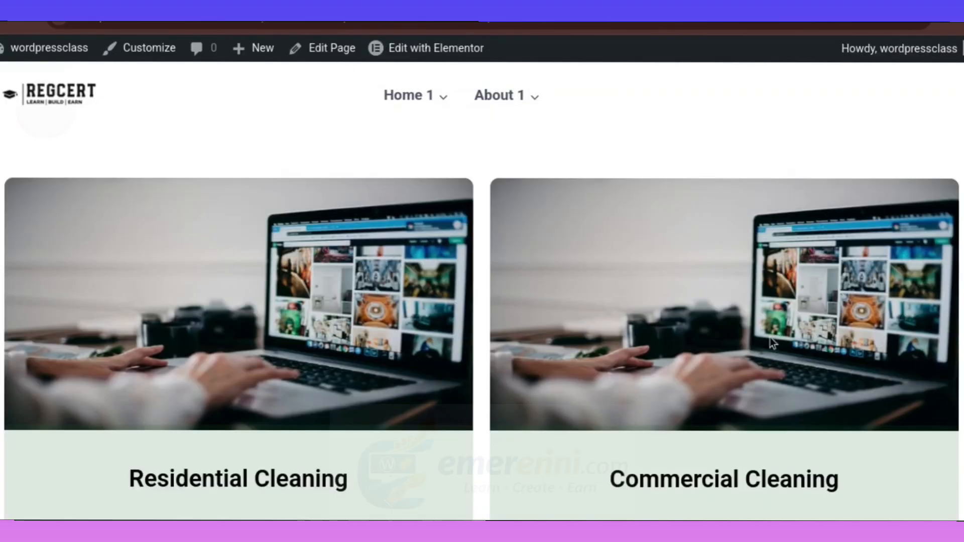
pyautogui.scroll(-10, 770, 339)
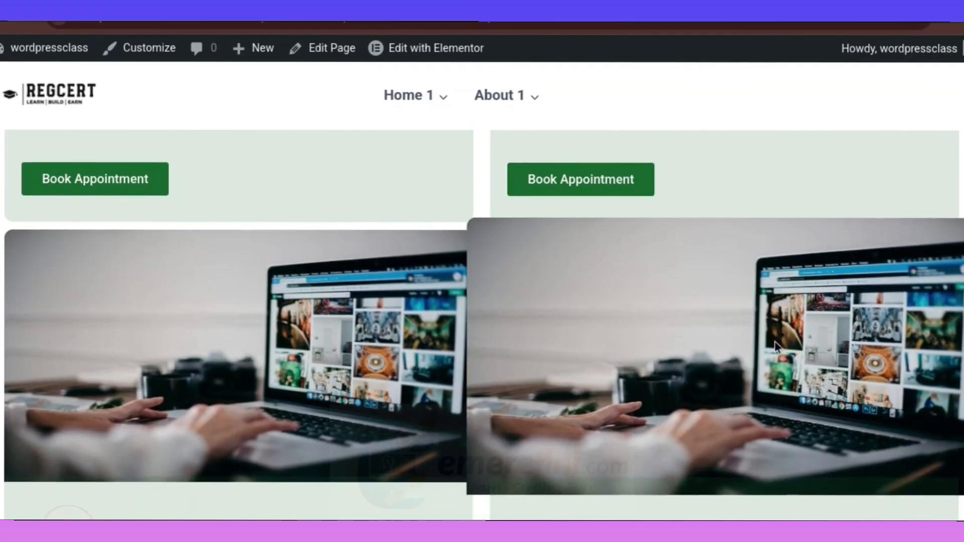
pyautogui.scroll(-7, 775, 342)
pyautogui.scroll(10, 775, 342)
pyautogui.scroll(-2, 775, 343)
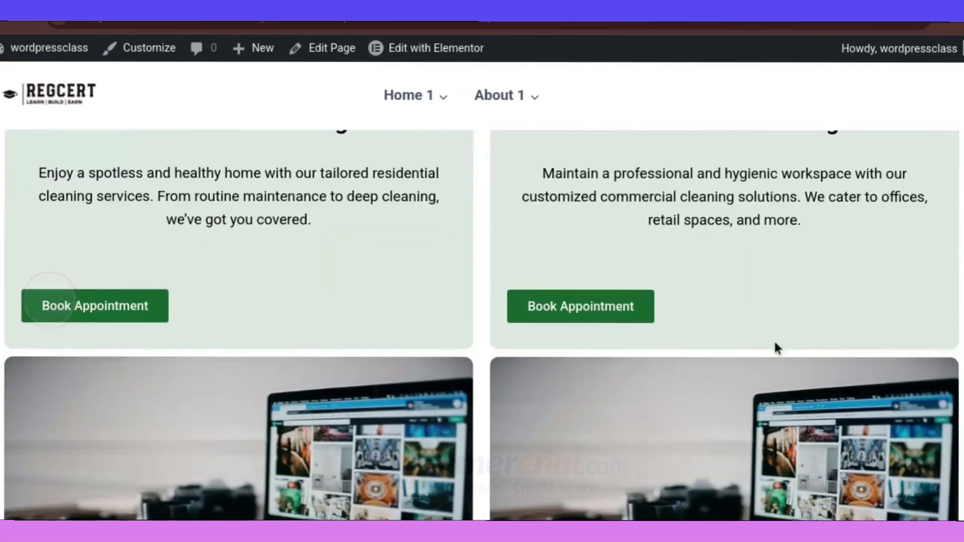
pyautogui.scroll(-2, 775, 343)
pyautogui.scroll(1, 776, 344)
pyautogui.scroll(-2, 602, 248)
pyautogui.scroll(2, 601, 247)
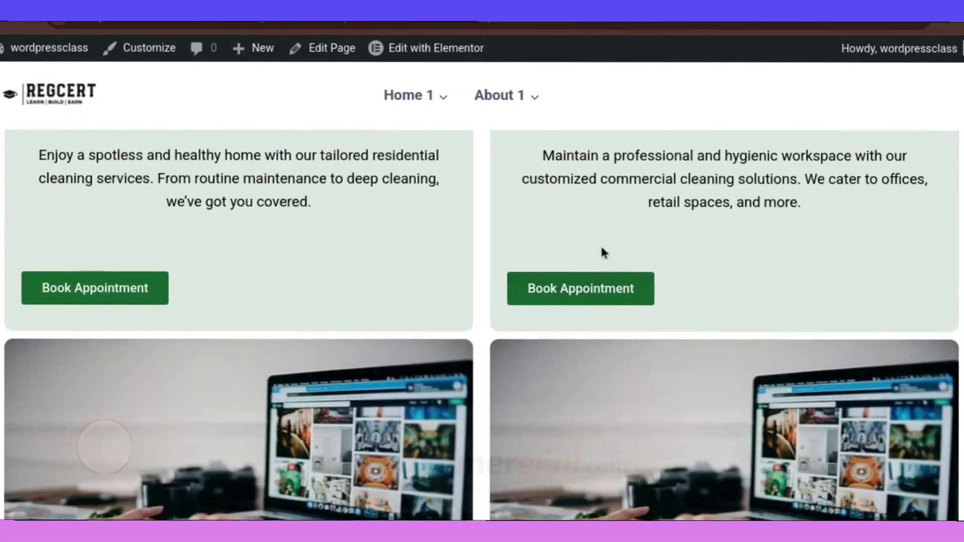
pyautogui.scroll(3, 602, 251)
pyautogui.scroll(3, 354, 211)
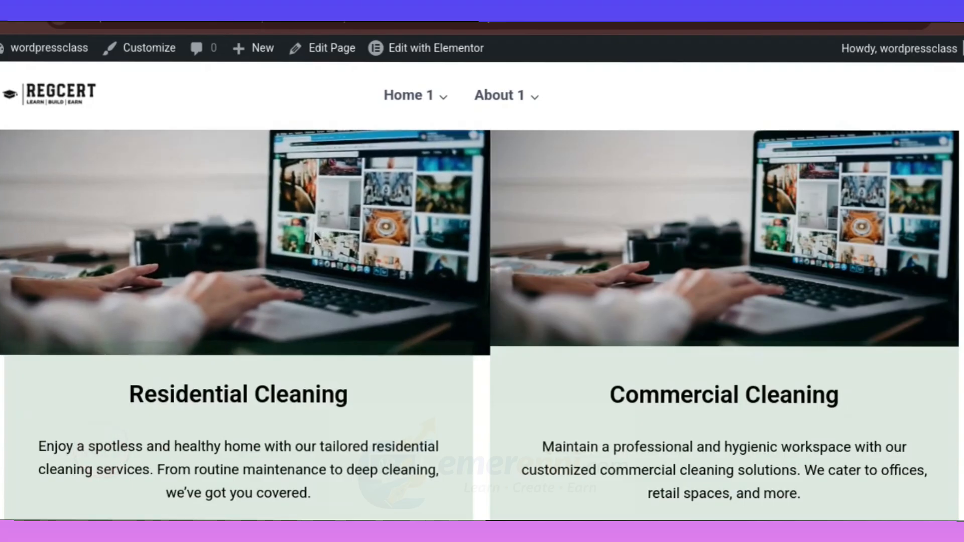
pyautogui.scroll(3, 315, 230)
pyautogui.scroll(-3, 575, 172)
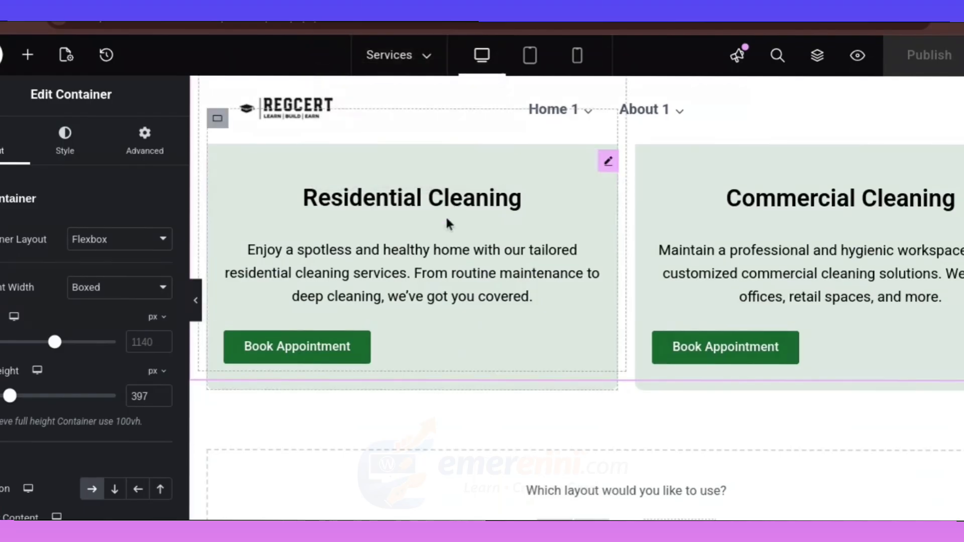
# Set the hover animation of the lower Residential Cleaning card's image to None
pyautogui.scroll(3, 447, 221)
pyautogui.scroll(-5, 437, 220)
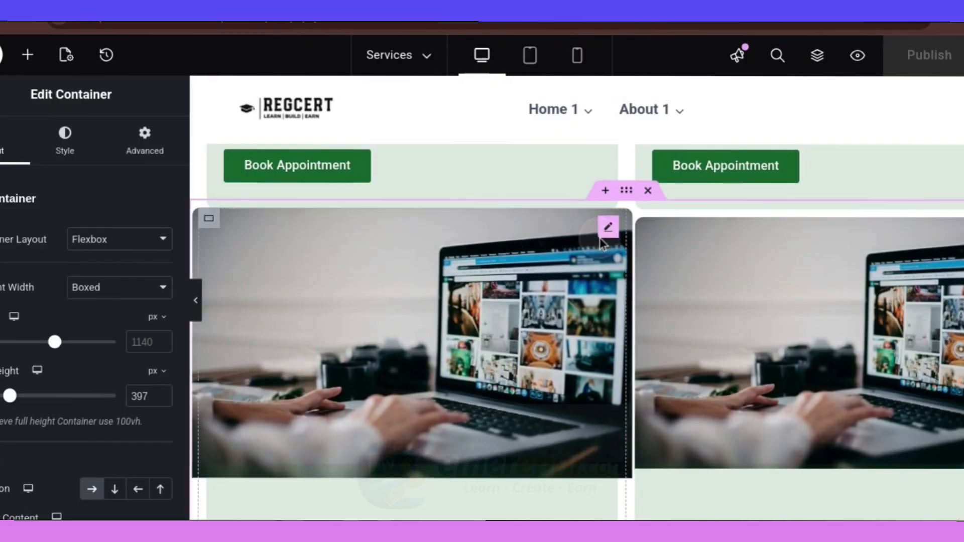
pyautogui.click(600, 238)
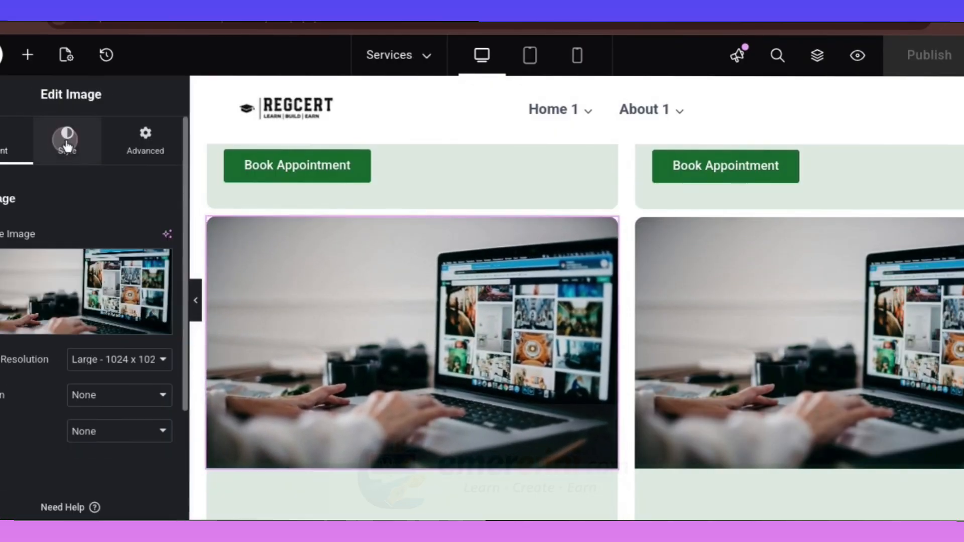
pyautogui.click(67, 146)
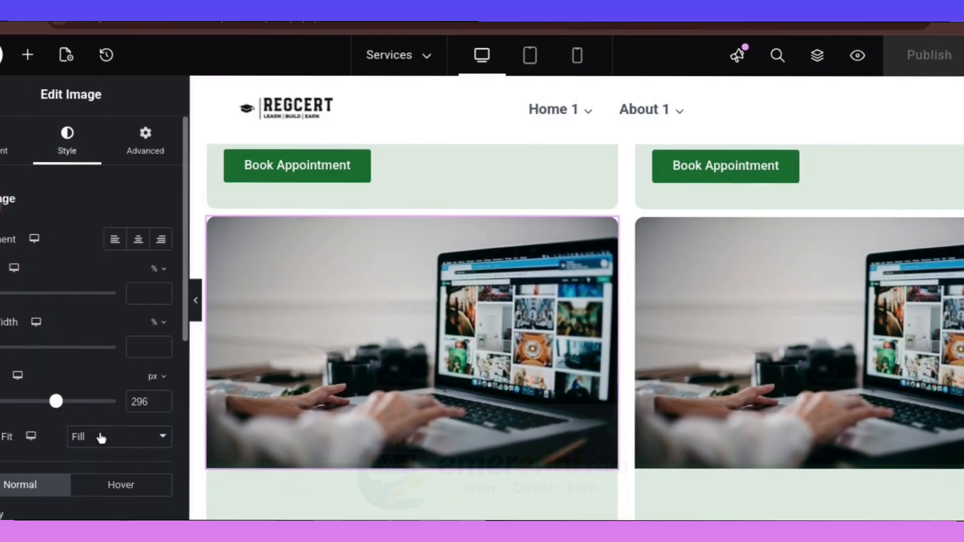
pyautogui.scroll(-4, 101, 438)
pyautogui.click(134, 452)
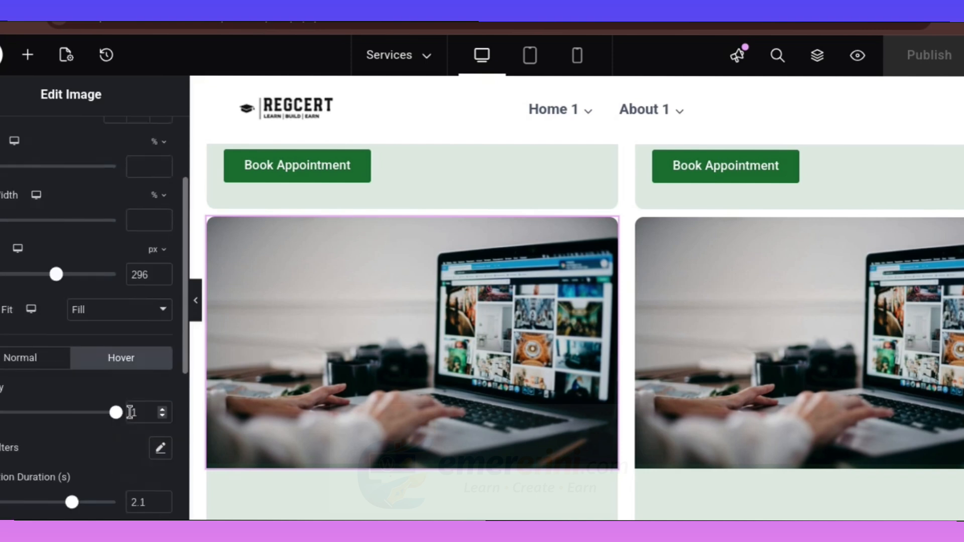
pyautogui.scroll(-2, 132, 413)
pyautogui.click(153, 500)
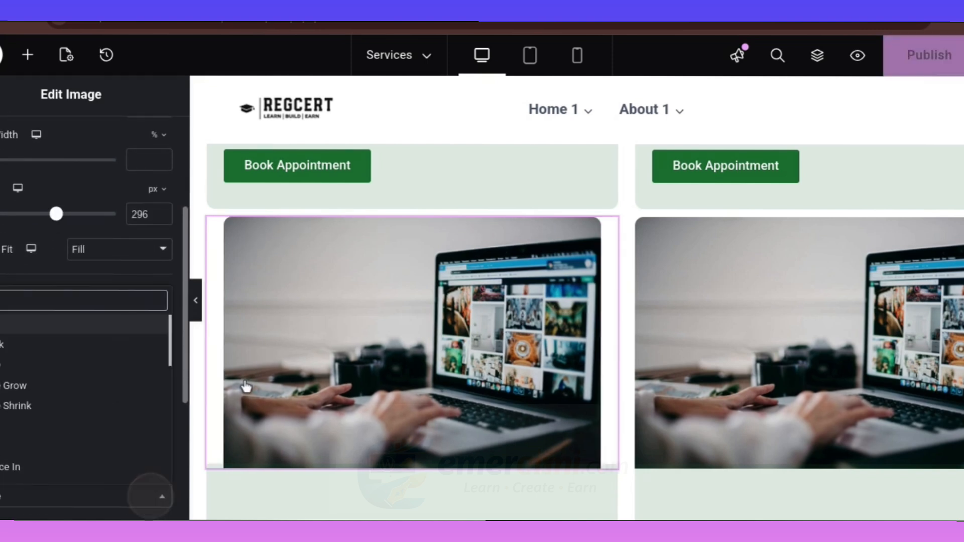
# Copy the lower Residential Cleaning card's image and paste its style onto the neighbouring Commercial Cleaning image
pyautogui.rightClick(378, 267)
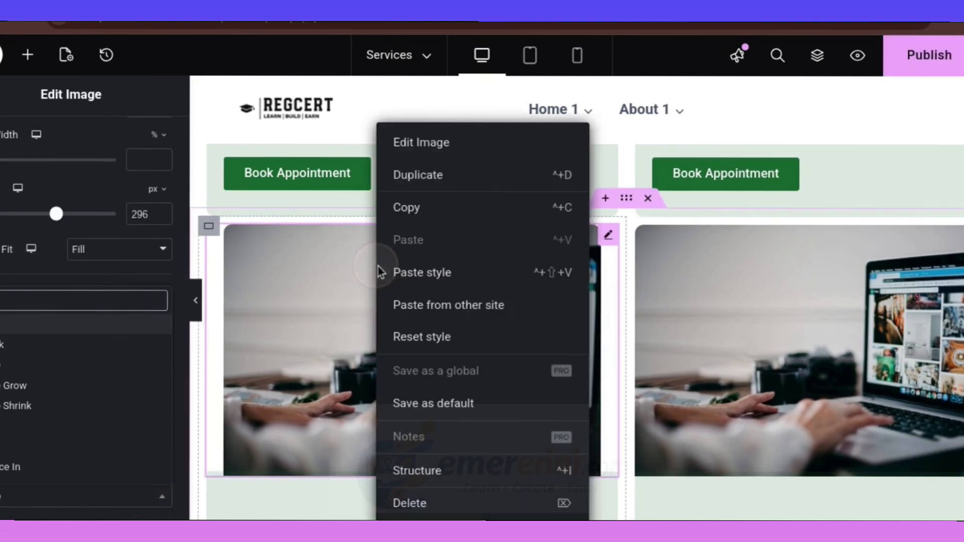
pyautogui.click(415, 207)
pyautogui.rightClick(754, 273)
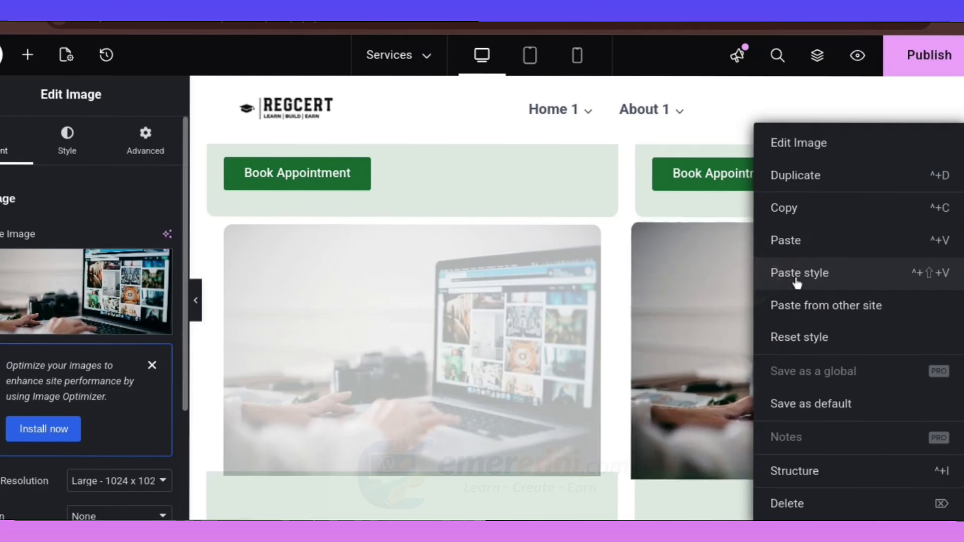
pyautogui.click(764, 275)
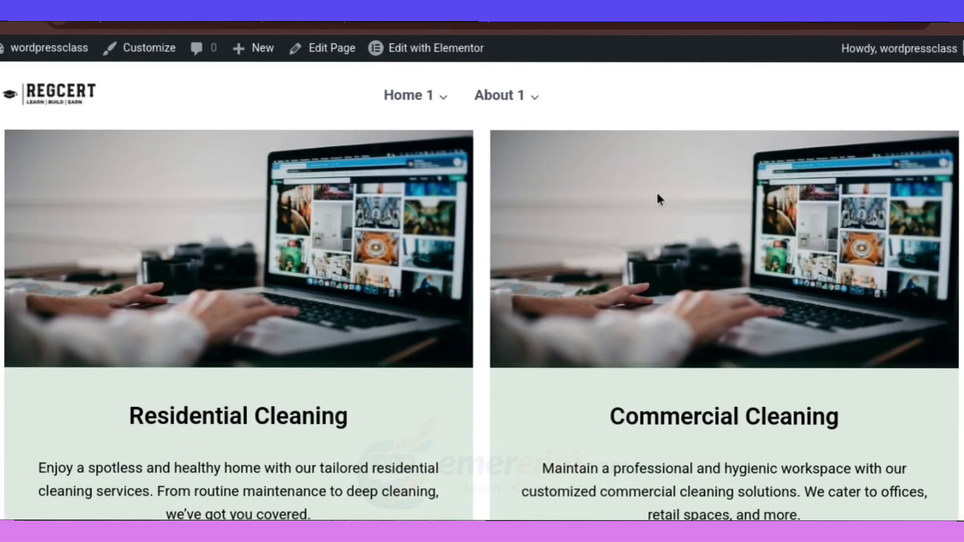
# Check the images and spacing of the Residential and Commercial Cleaning cards down to the footer on the live Services page
pyautogui.scroll(-15, 671, 242)
pyautogui.scroll(-10, 671, 239)
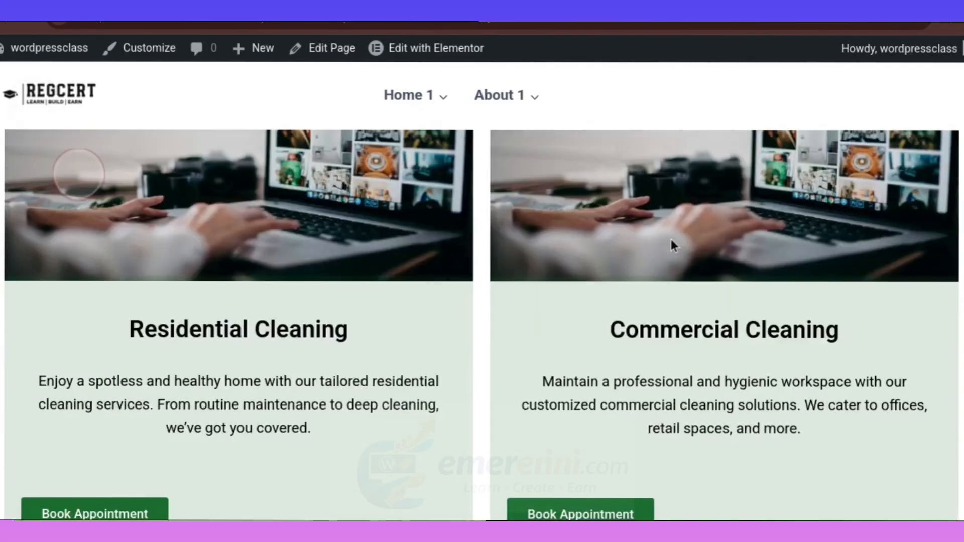
pyautogui.scroll(4, 659, 232)
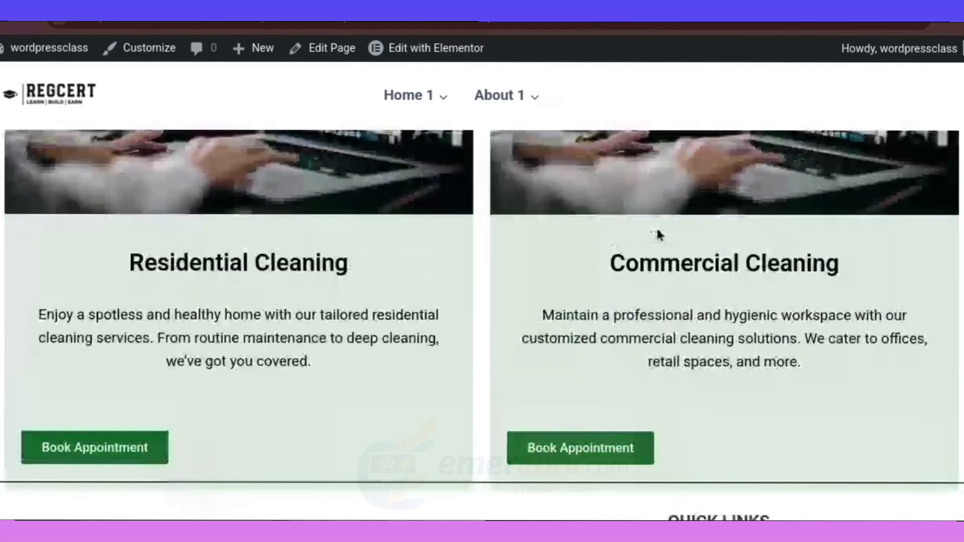
pyautogui.scroll(-2, 658, 236)
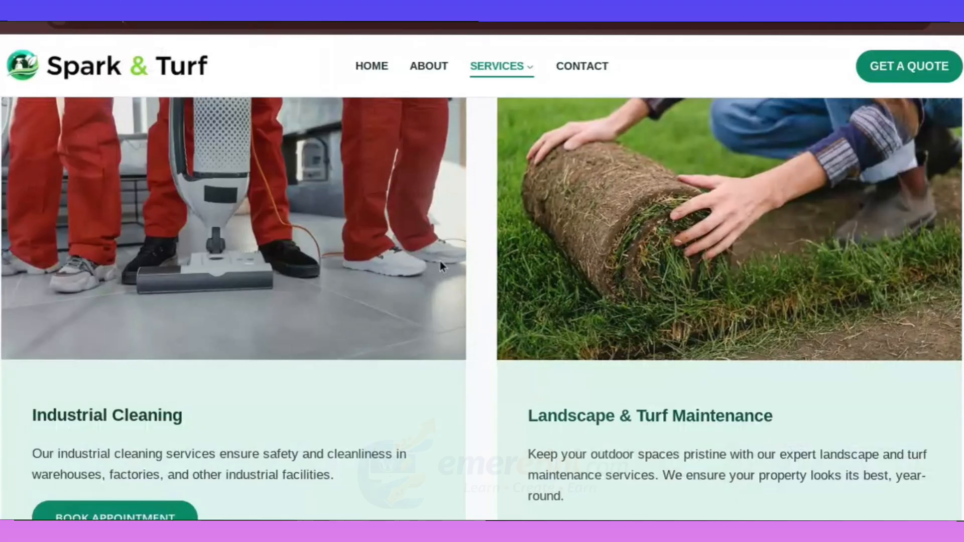
# Switch to the Spark & Turf page and examine the last service cards and the "Work With Us" call-to-action section
pyautogui.scroll(5, 680, 335)
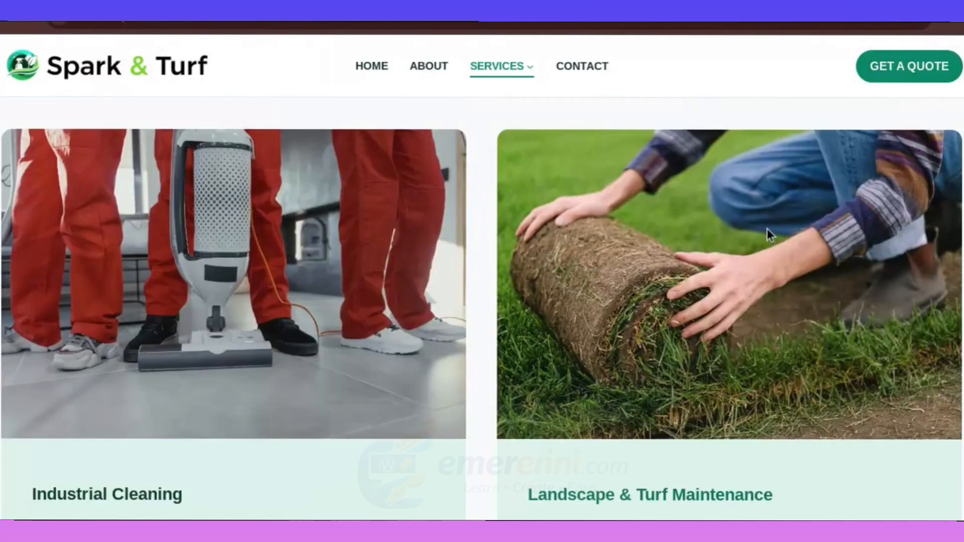
pyautogui.scroll(-6, 683, 269)
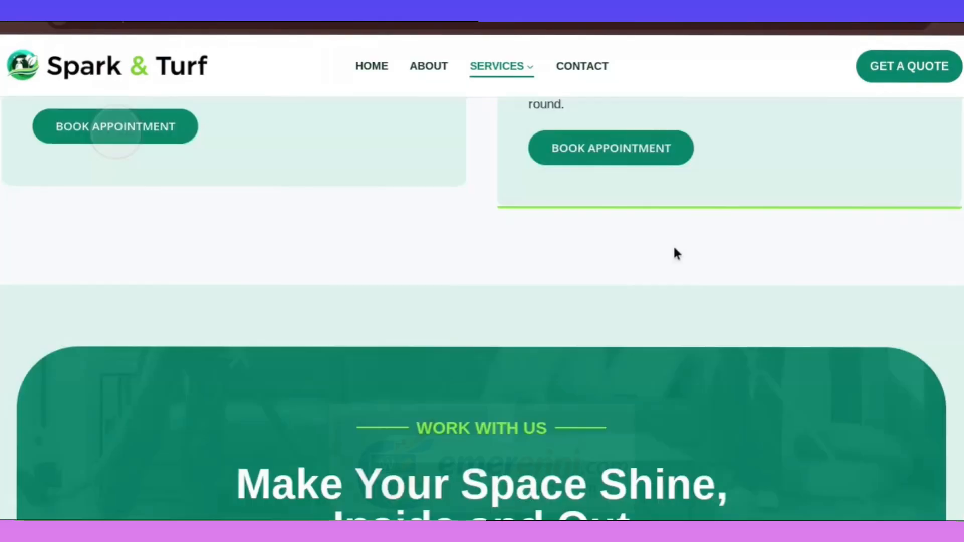
pyautogui.scroll(-3, 619, 307)
pyautogui.scroll(5, 632, 316)
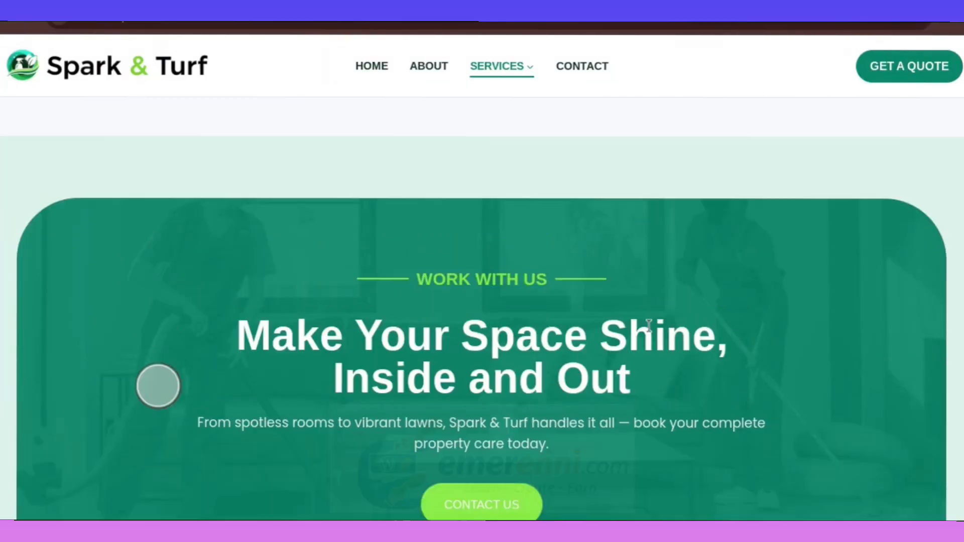
pyautogui.scroll(-5, 643, 321)
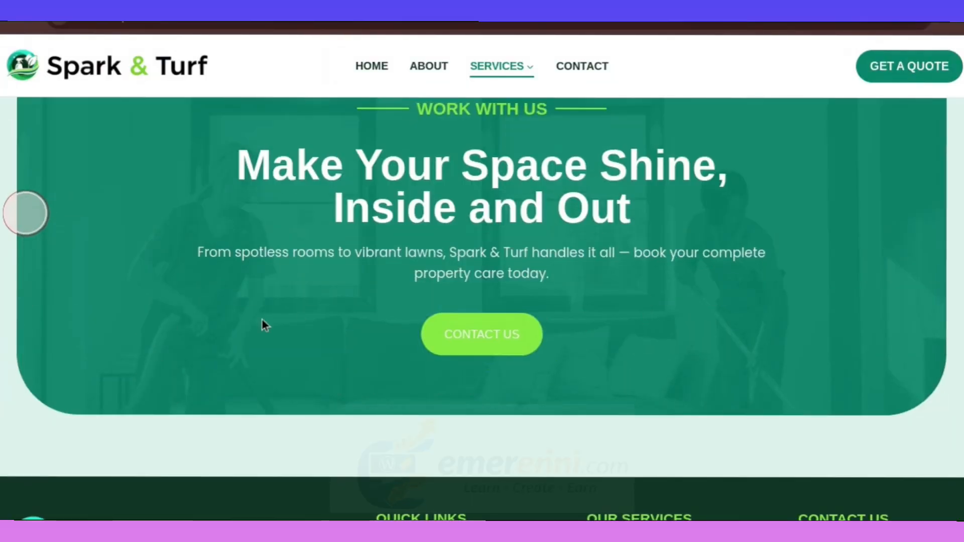
pyautogui.scroll(3, 379, 282)
pyautogui.scroll(-3, 380, 284)
pyautogui.scroll(4, 308, 52)
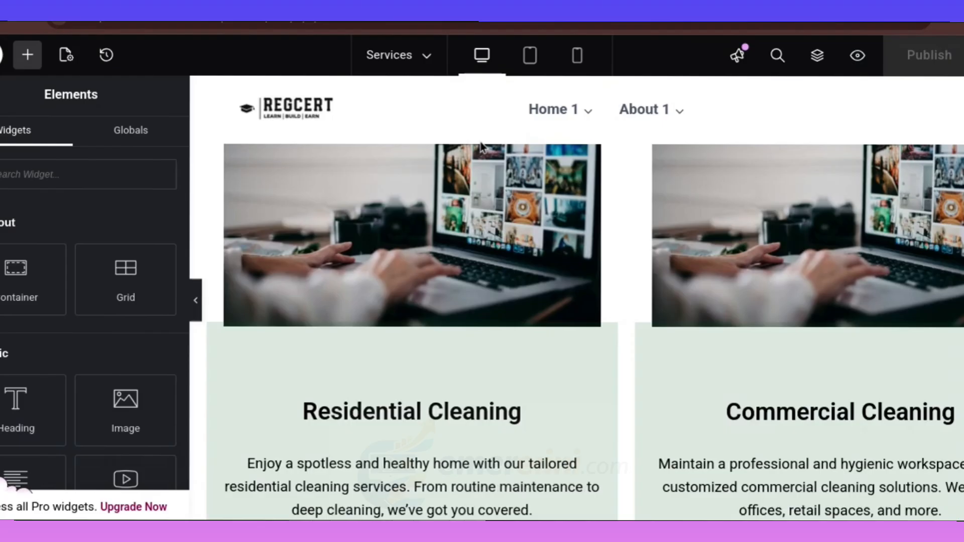
# Add a single-column Flexbox container below the service cards on the Services page and set its minimum height to 469 px
pyautogui.scroll(-15, 720, 393)
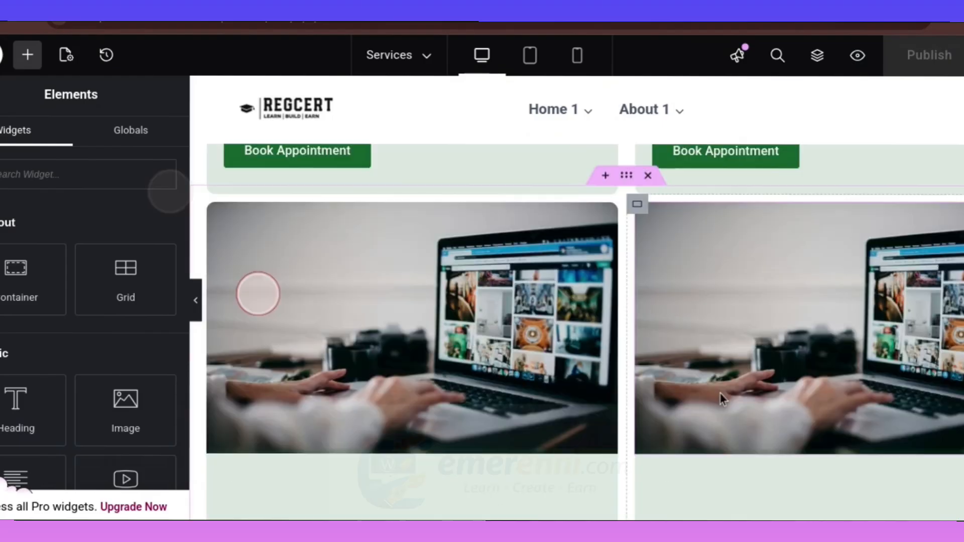
pyautogui.scroll(-3, 565, 426)
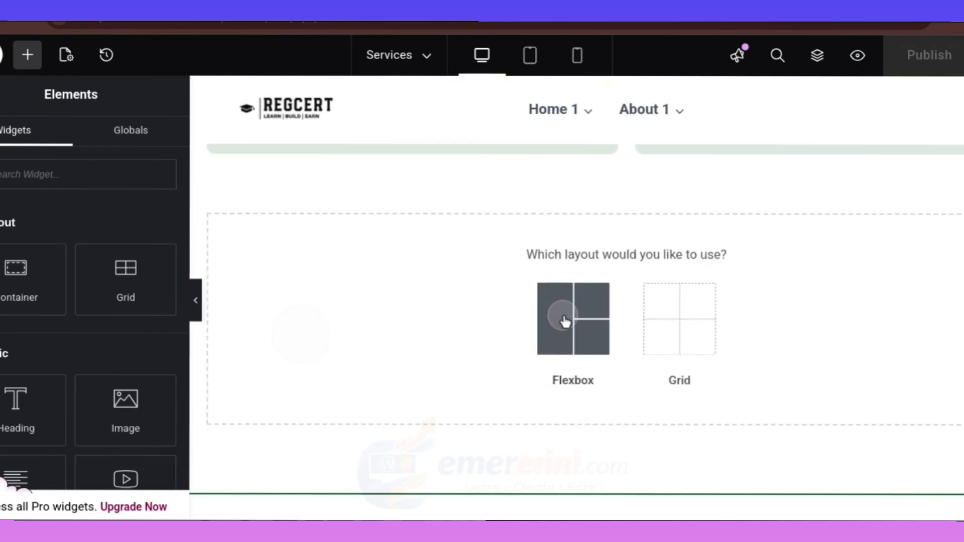
pyautogui.click(565, 321)
pyautogui.click(582, 324)
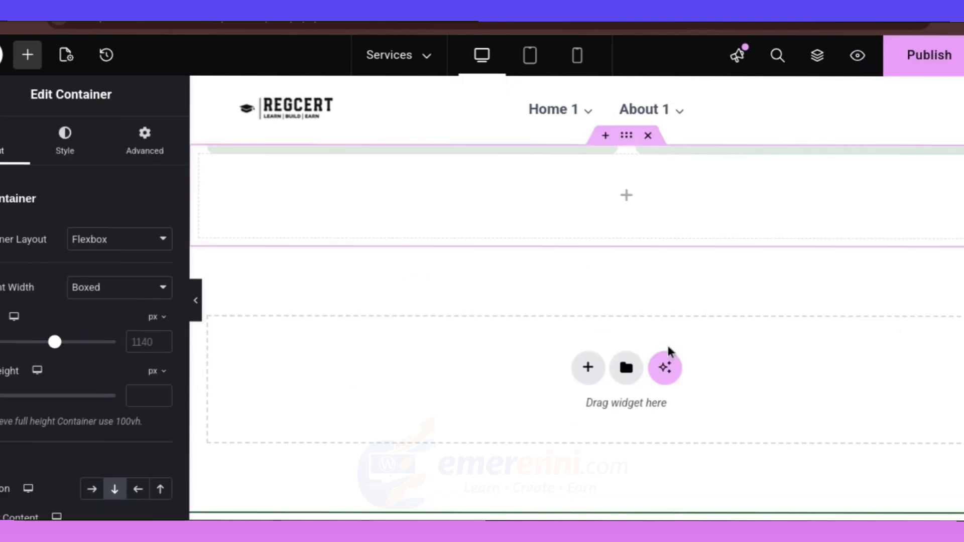
pyautogui.scroll(2, 695, 290)
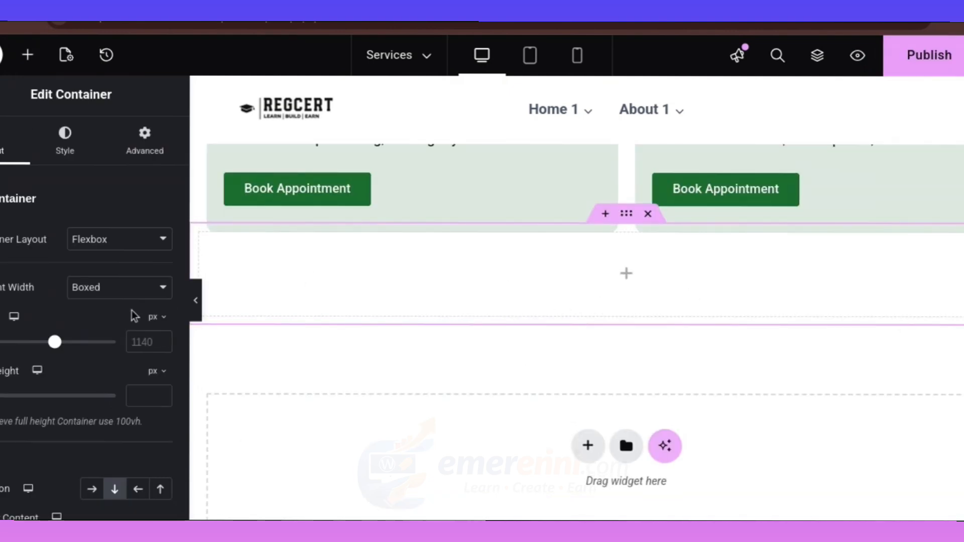
pyautogui.moveTo(2, 396); pyautogui.dragTo(14, 398)
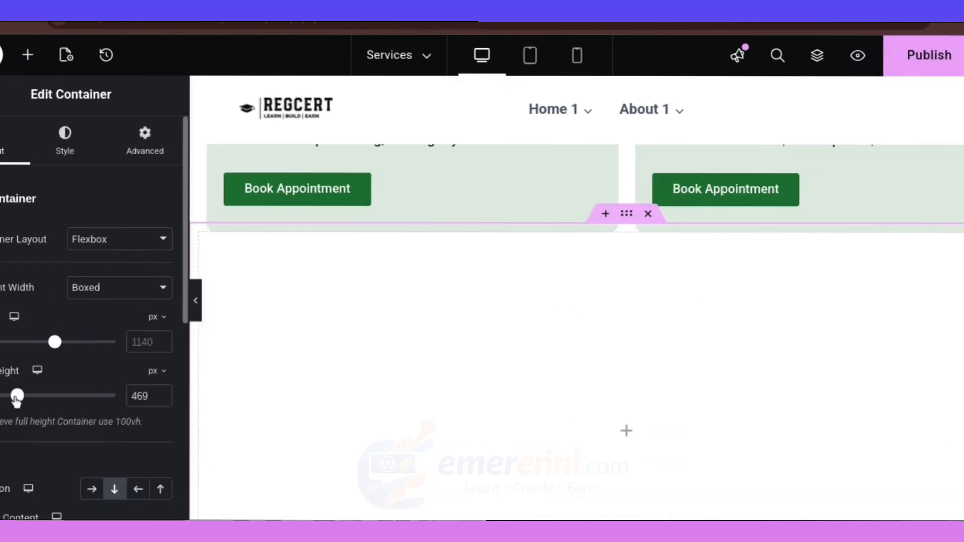
pyautogui.scroll(-4, 586, 321)
pyautogui.scroll(4, 585, 320)
pyautogui.scroll(-1, 583, 320)
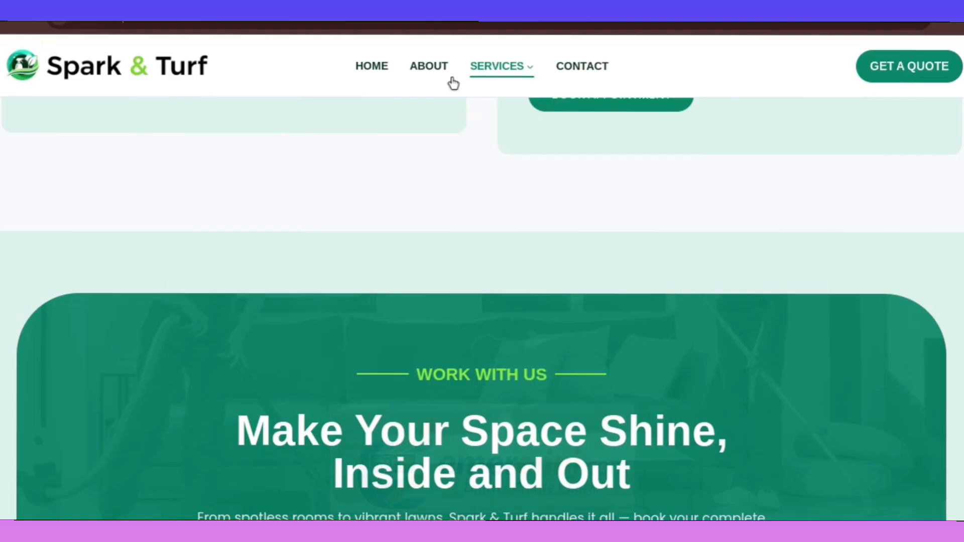
# Nest a container inside the new section, modelled on Spark & Turf's call-to-action panel, and set its minimum height to 418 px
pyautogui.scroll(-5, 522, 271)
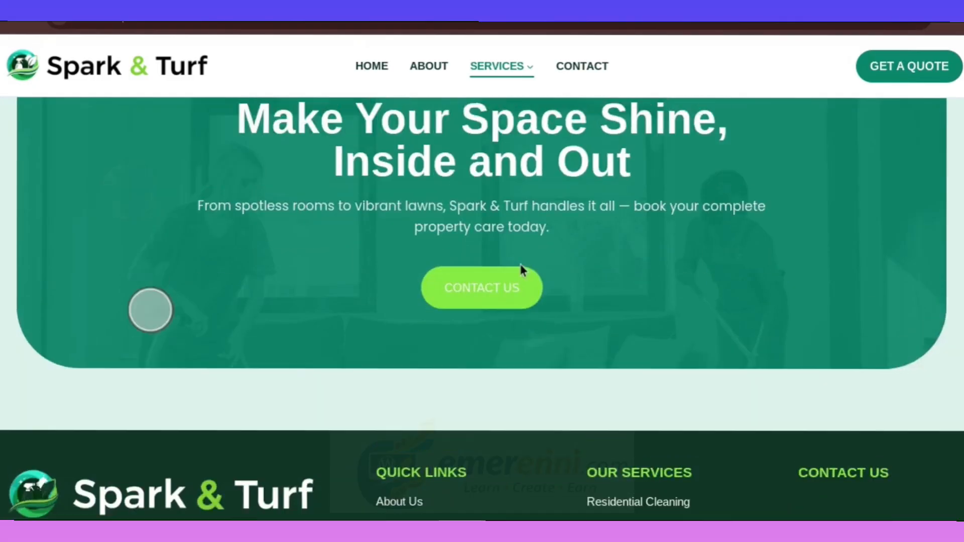
pyautogui.scroll(3, 522, 271)
pyautogui.scroll(1, 533, 273)
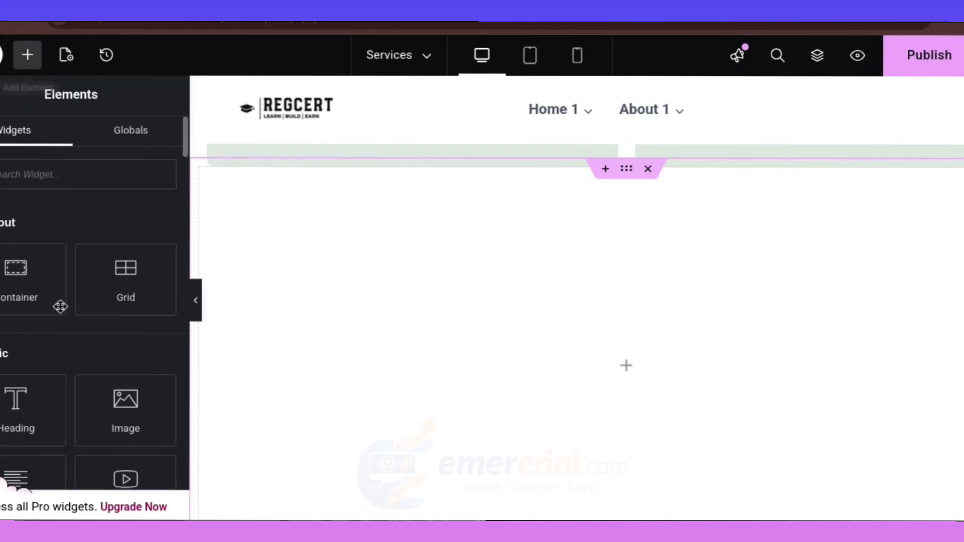
pyautogui.moveTo(17, 287); pyautogui.dragTo(574, 372)
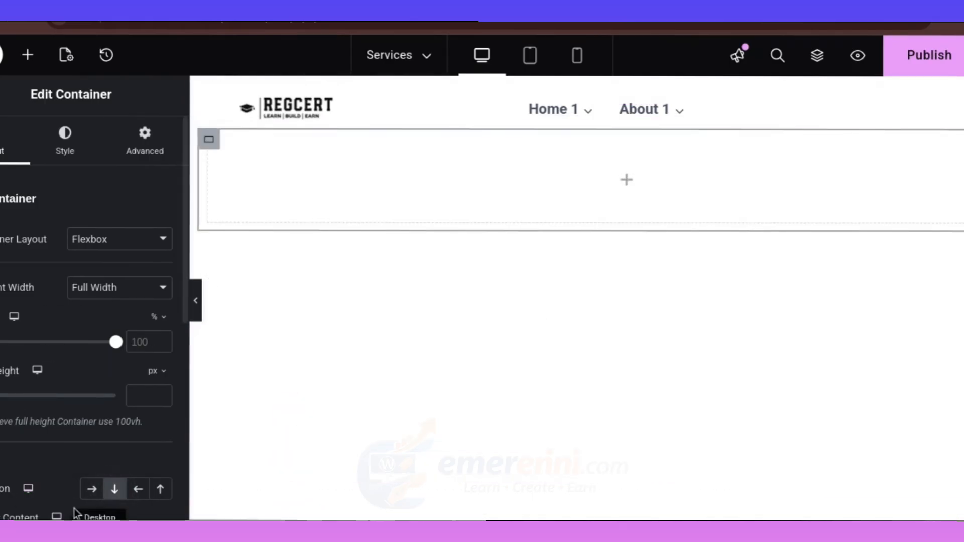
pyautogui.click(9, 395)
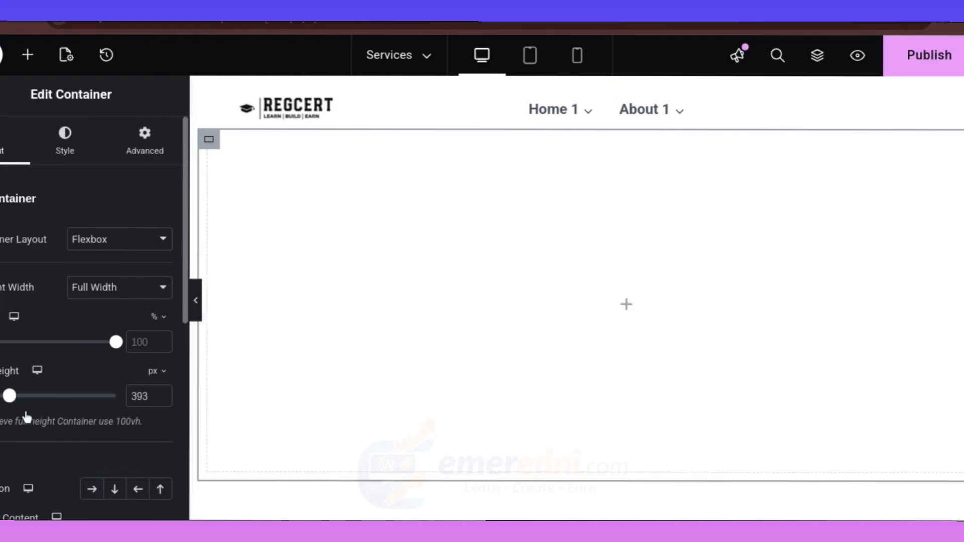
pyautogui.moveTo(6, 395)
pyautogui.mouseDown()
pyautogui.moveTo(2, 418)
pyautogui.moveTo(19, 402)
pyautogui.mouseUp()
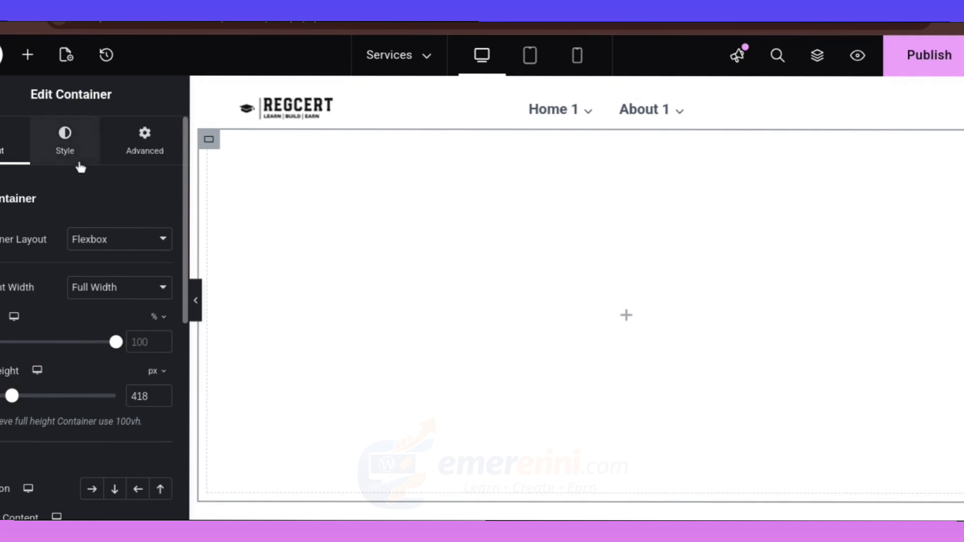
# Set the outer call-to-action section's content width to Full Width
pyautogui.scroll(2, 623, 226)
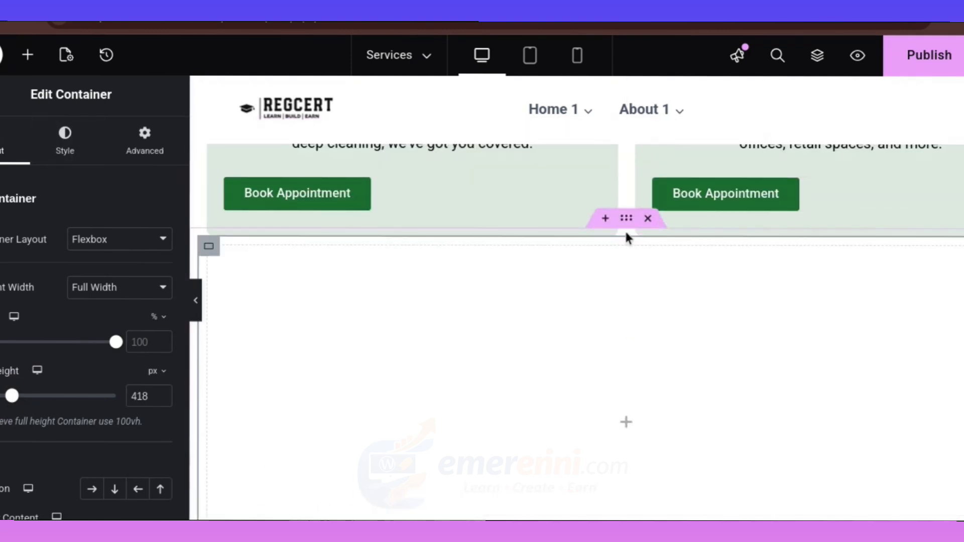
pyautogui.click(629, 229)
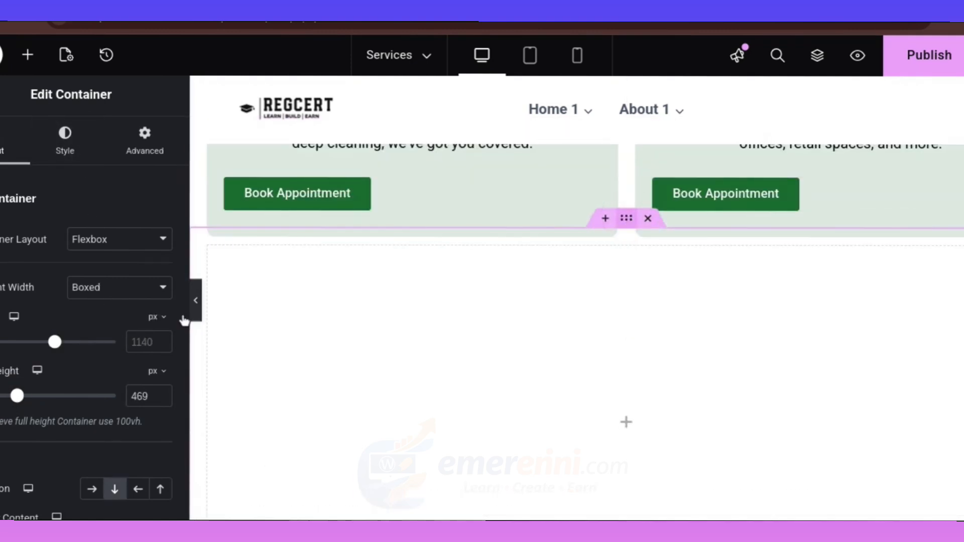
pyautogui.click(147, 291)
pyautogui.click(132, 335)
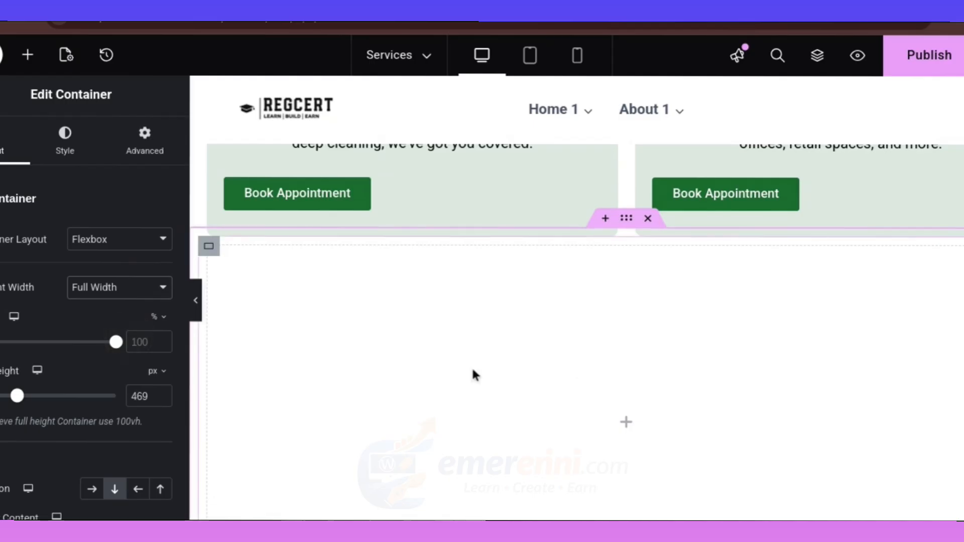
pyautogui.scroll(-2, 474, 373)
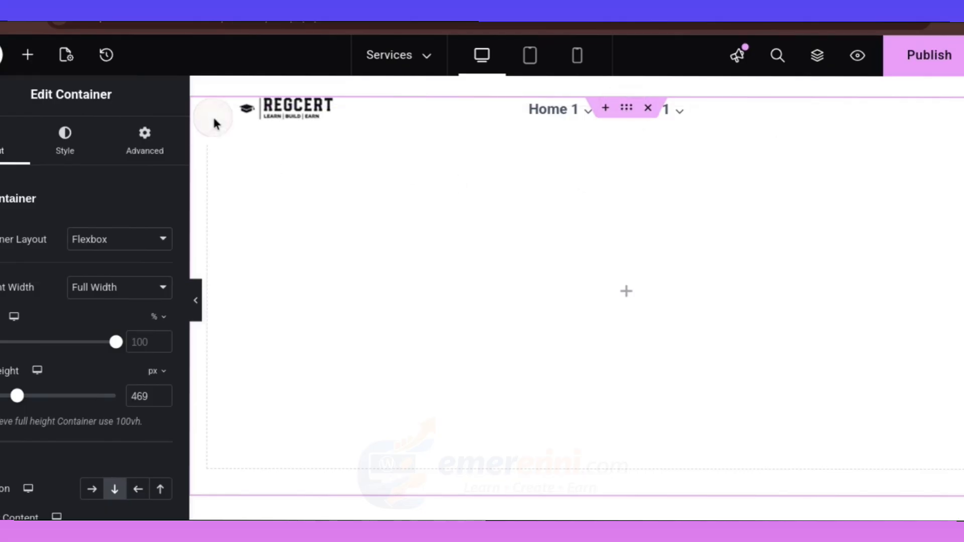
# Select the nested container of the last section through the page structure and set its width to 76% and minimum height to 351 px
pyautogui.click(28, 54)
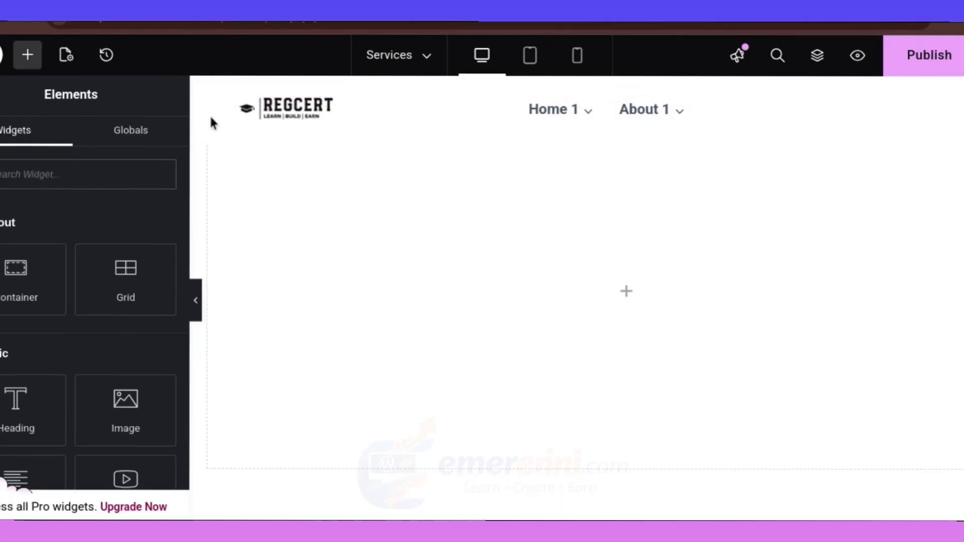
pyautogui.scroll(2, 333, 294)
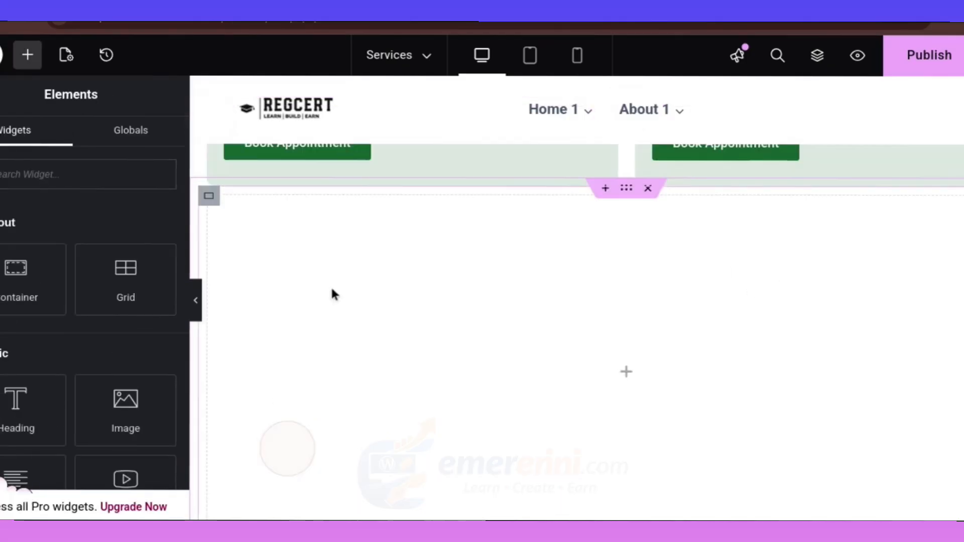
pyautogui.click(825, 64)
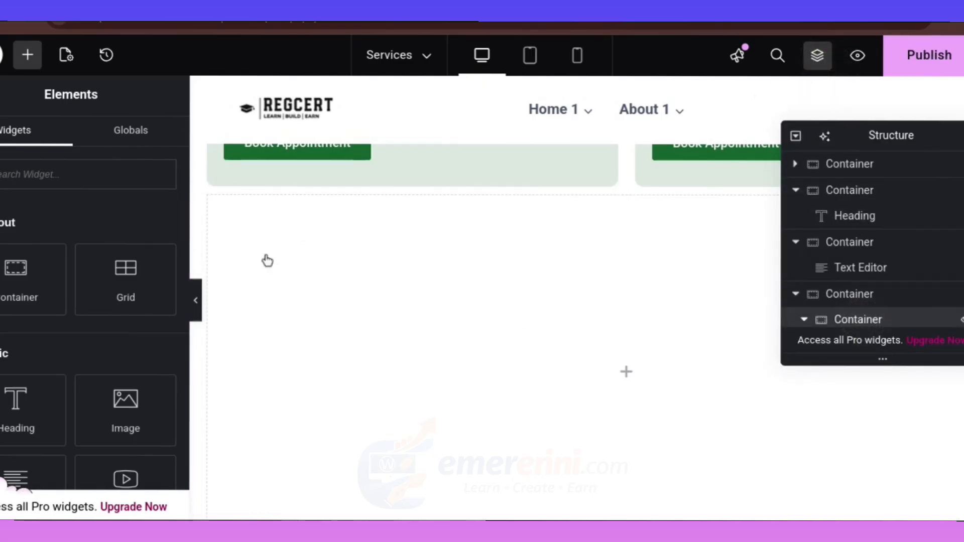
pyautogui.click(547, 279)
pyautogui.scroll(6, 502, 301)
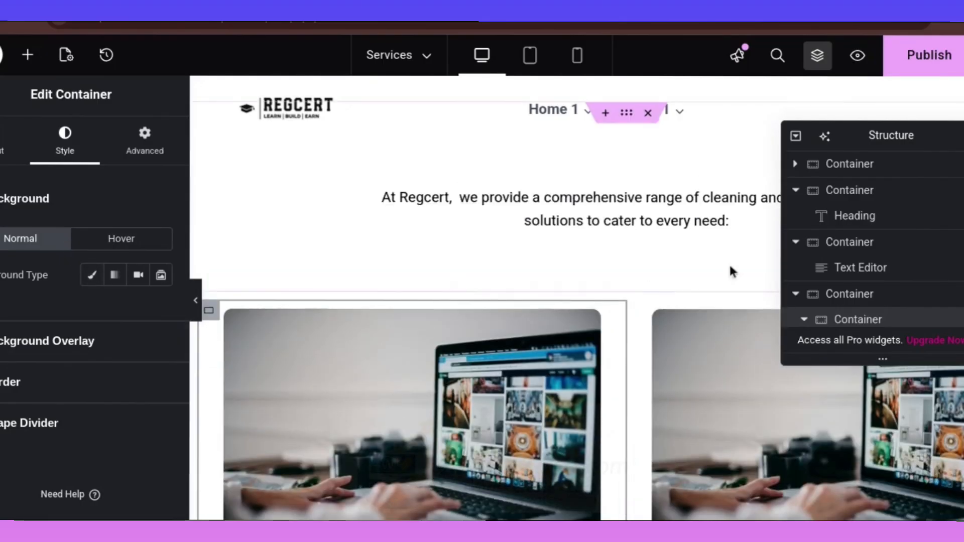
pyautogui.scroll(-1, 874, 296)
pyautogui.scroll(-3, 892, 306)
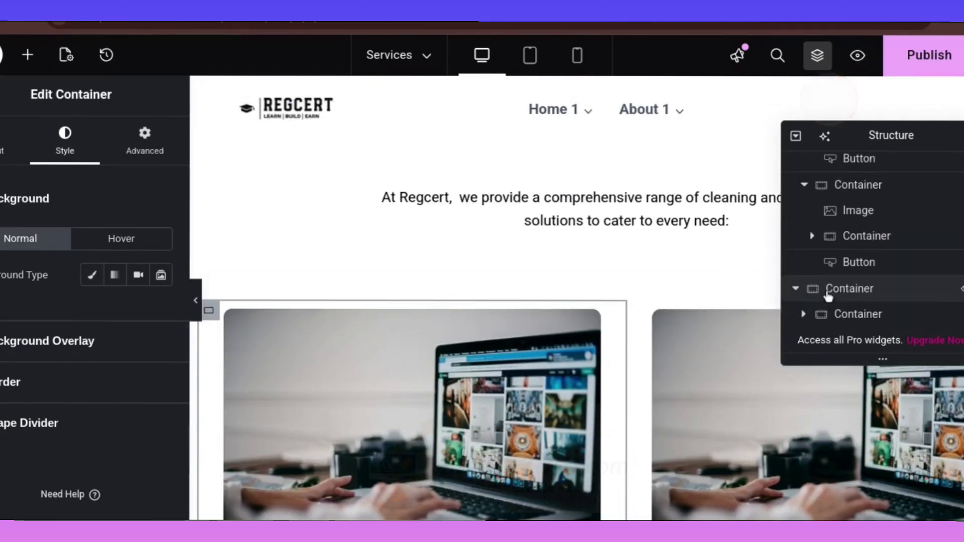
pyautogui.click(582, 322)
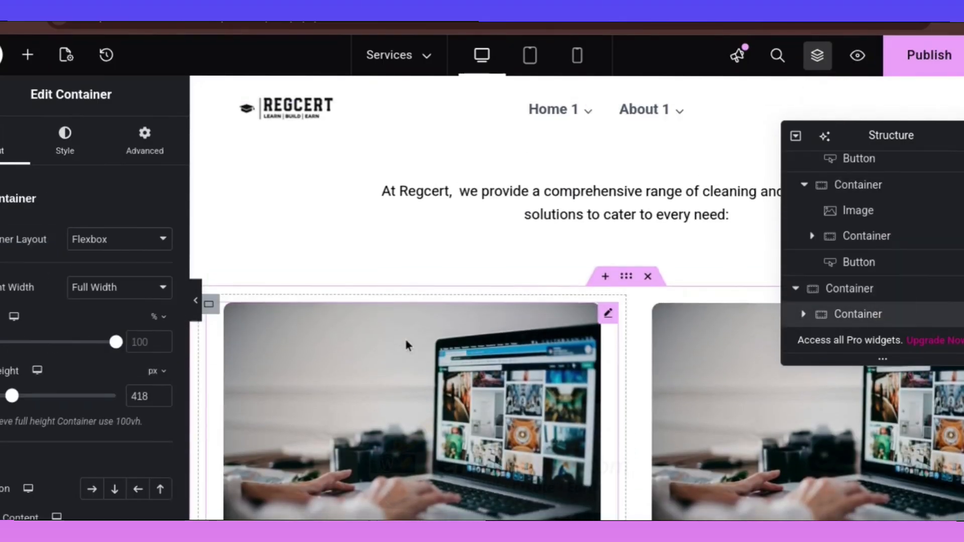
pyautogui.scroll(-10, 582, 351)
pyautogui.scroll(-2, 585, 371)
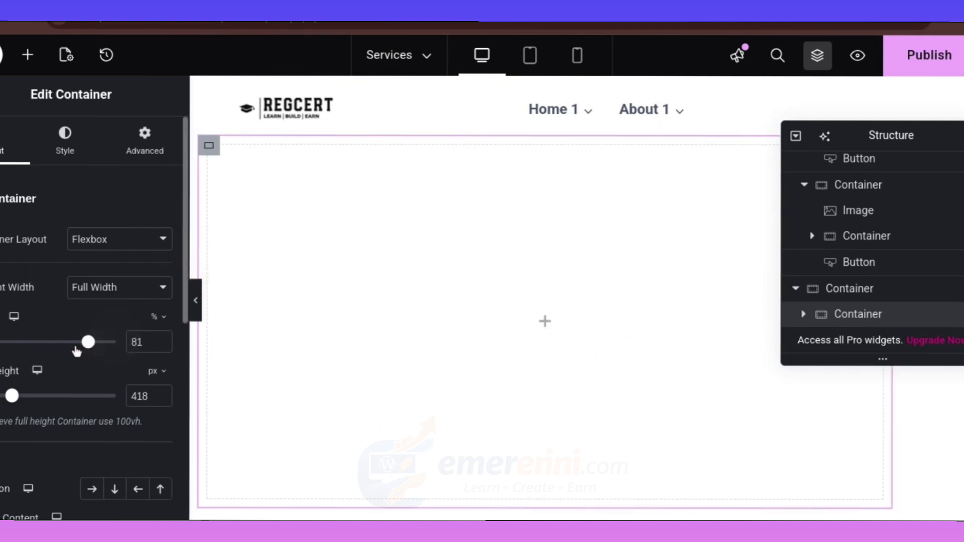
pyautogui.moveTo(76, 352); pyautogui.dragTo(56, 351)
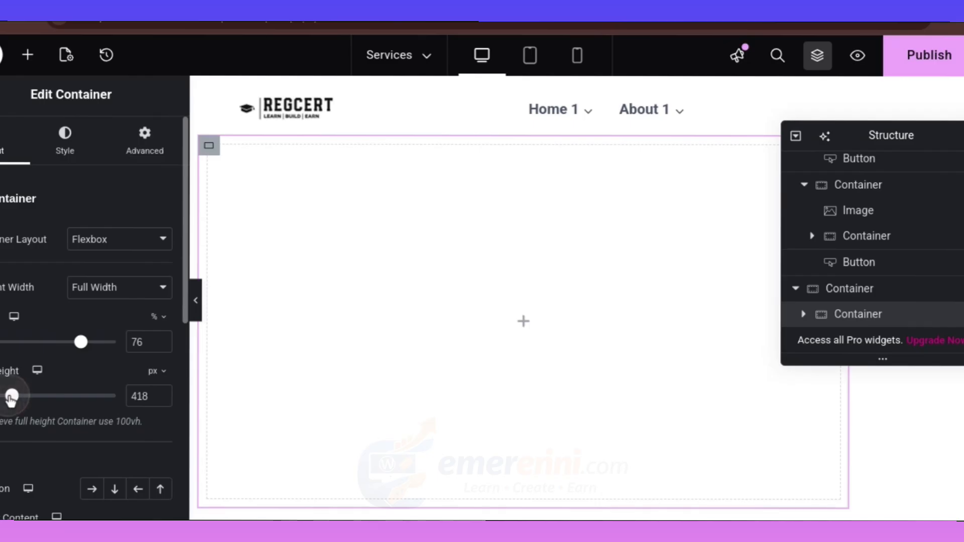
pyautogui.moveTo(11, 399)
pyautogui.mouseDown()
pyautogui.moveTo(2, 404)
pyautogui.moveTo(6, 396)
pyautogui.mouseUp()
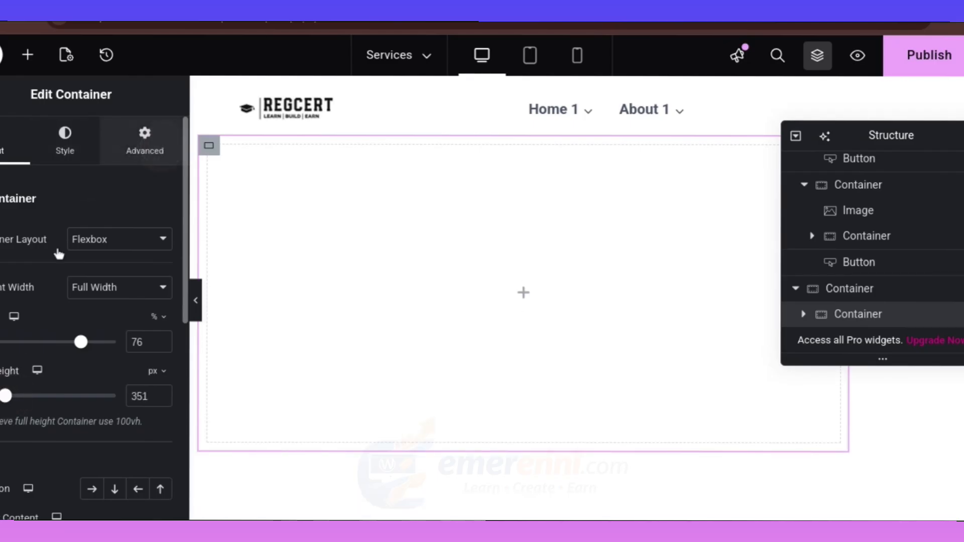
# Unlink the nested container's margin and padding values, set its padding to 0 and increase its top margin to separate it from the cards
pyautogui.click(145, 141)
pyautogui.click(161, 259)
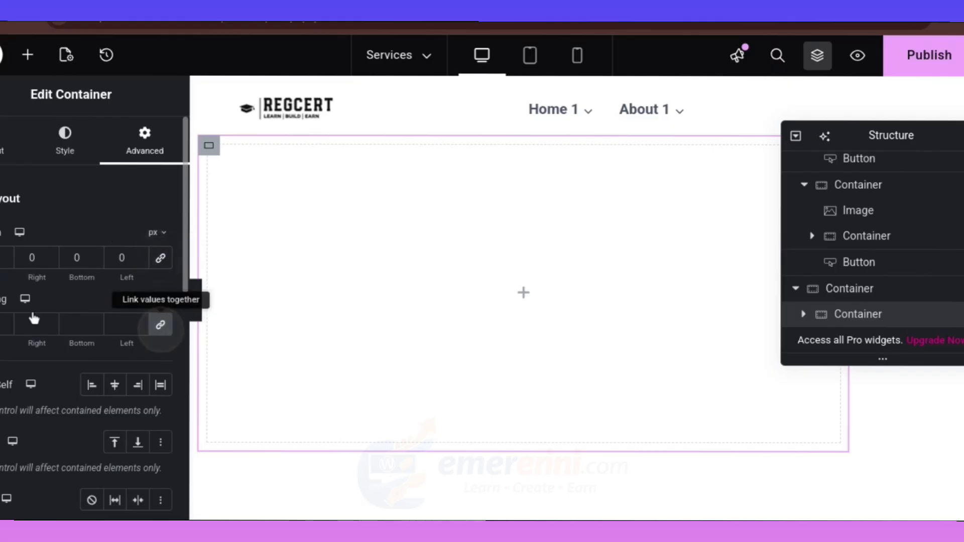
pyautogui.click(161, 324)
pyautogui.click(6, 260)
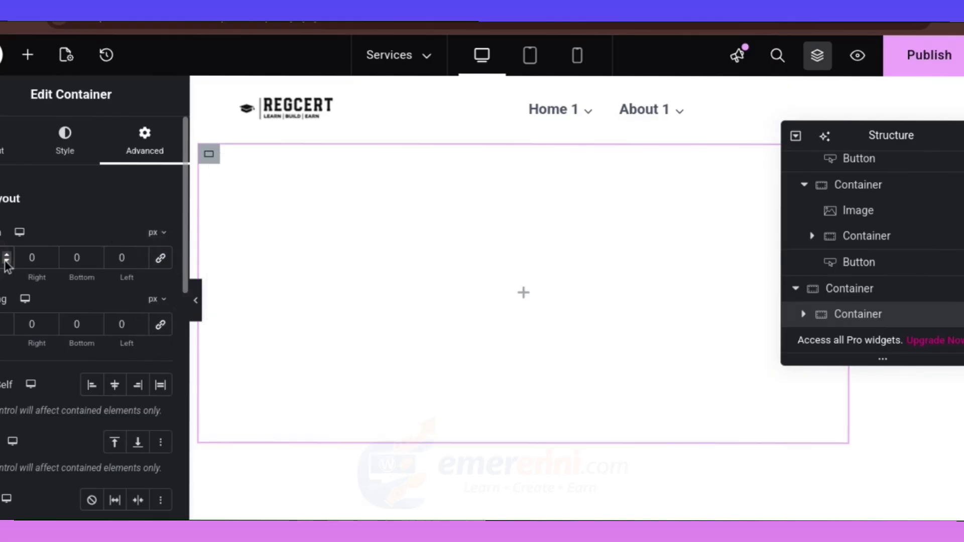
pyautogui.click(6, 262)
pyautogui.click(6, 262)
pyautogui.click(6, 260)
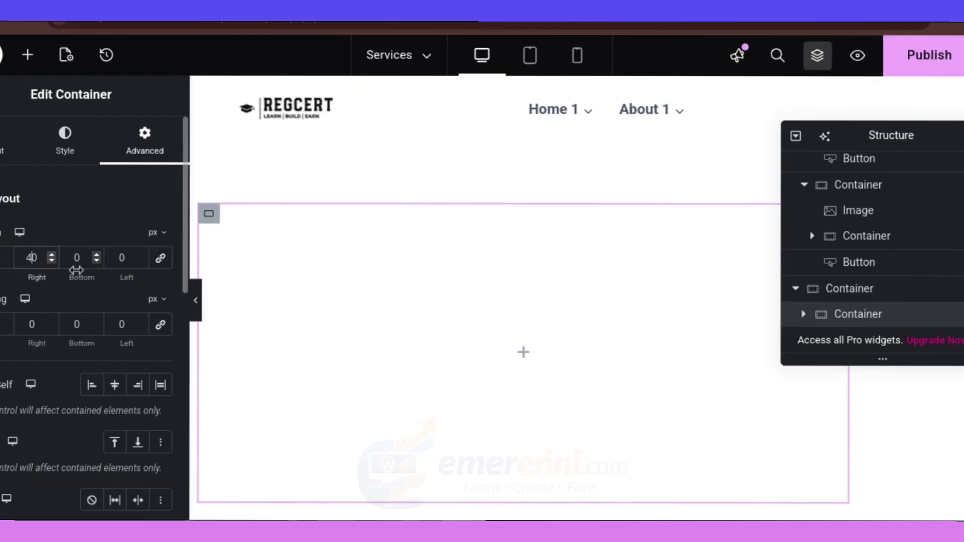
# Set the nested container's left margin to 100 px, keeping the right margin at 0
pyautogui.click(125, 259)
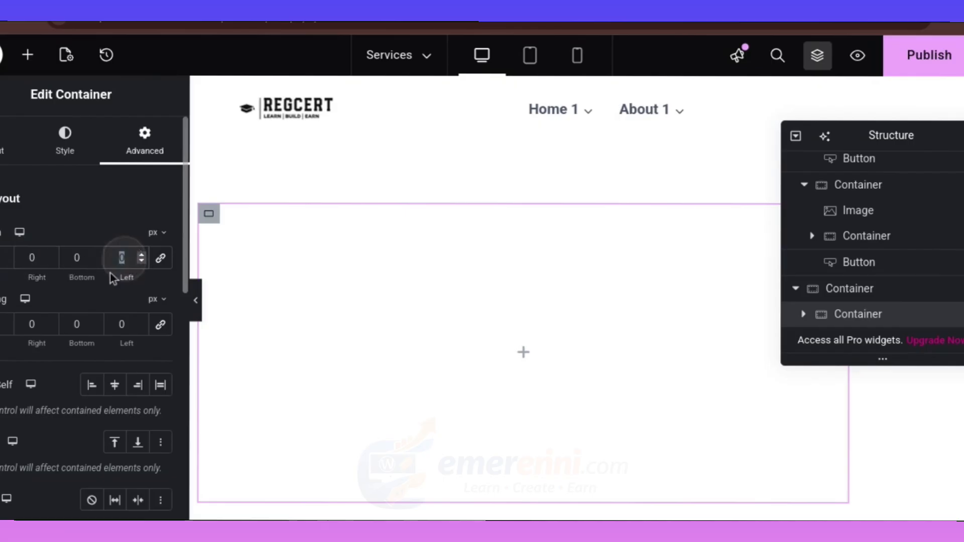
pyautogui.click(118, 259)
pyautogui.write('6')
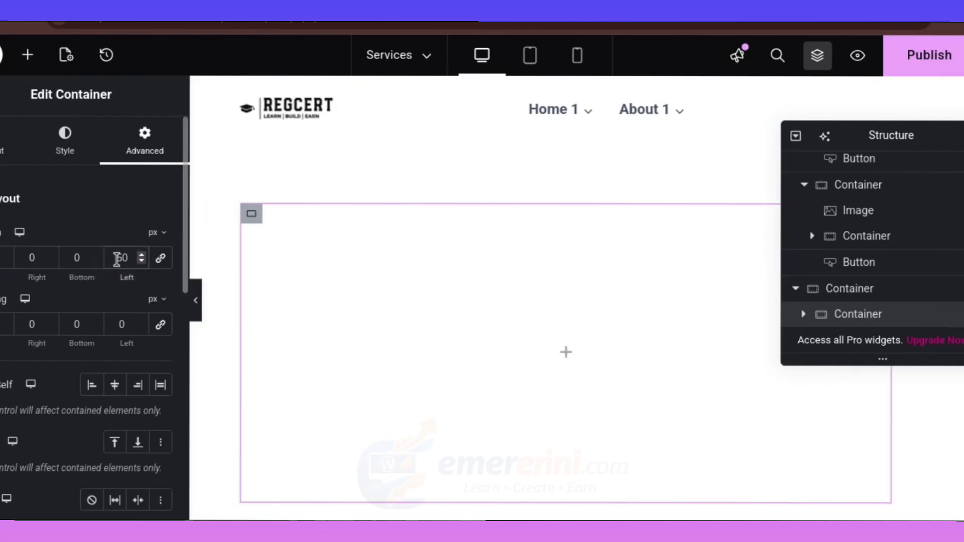
pyautogui.press('BackSpace')
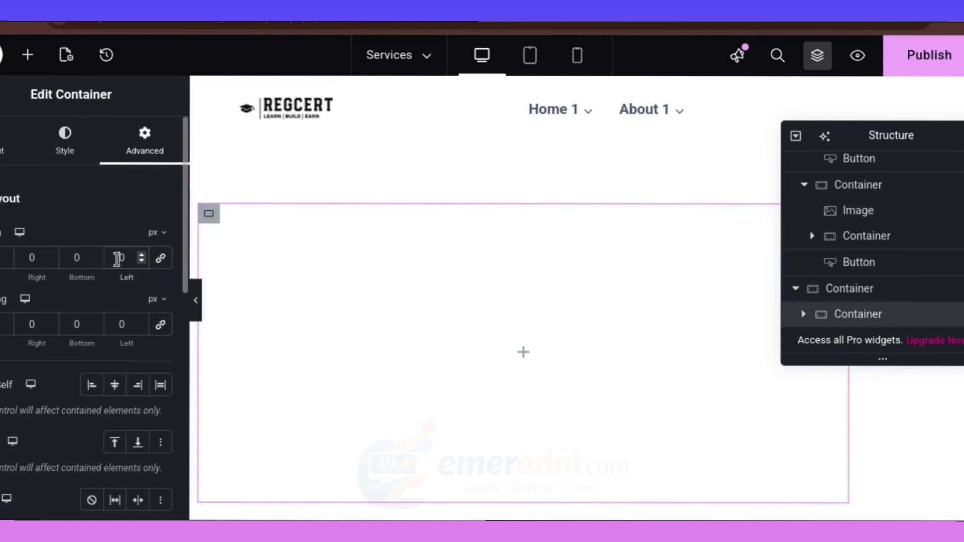
pyautogui.write('100')
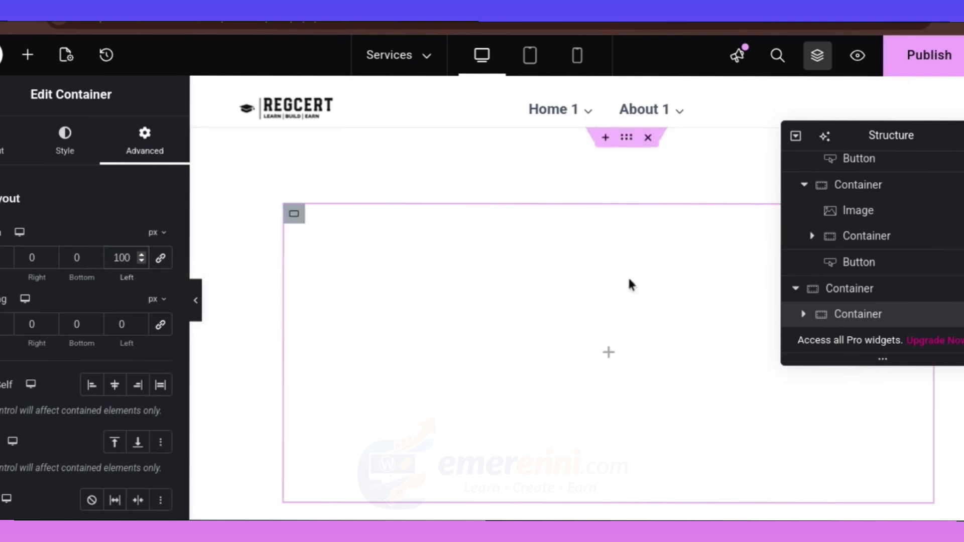
# Slightly reduce the nested container's top margin to tighten the gap below the service cards
pyautogui.scroll(-4, 594, 339)
pyautogui.scroll(5, 592, 332)
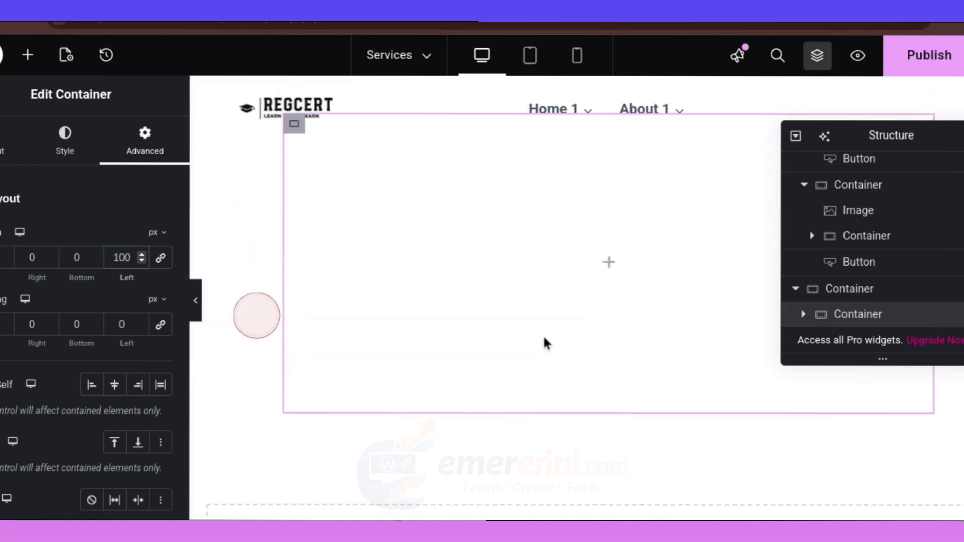
pyautogui.click(6, 261)
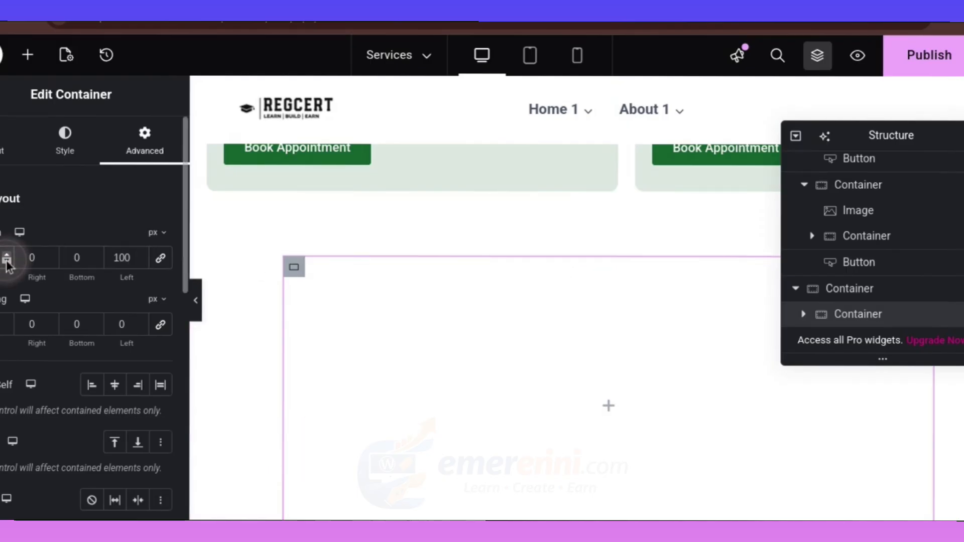
pyautogui.click(7, 261)
# Compare the nested container's placement with the "Work With Us" panel on the Spark & Turf page and return to the Services editor
pyautogui.scroll(1, 609, 286)
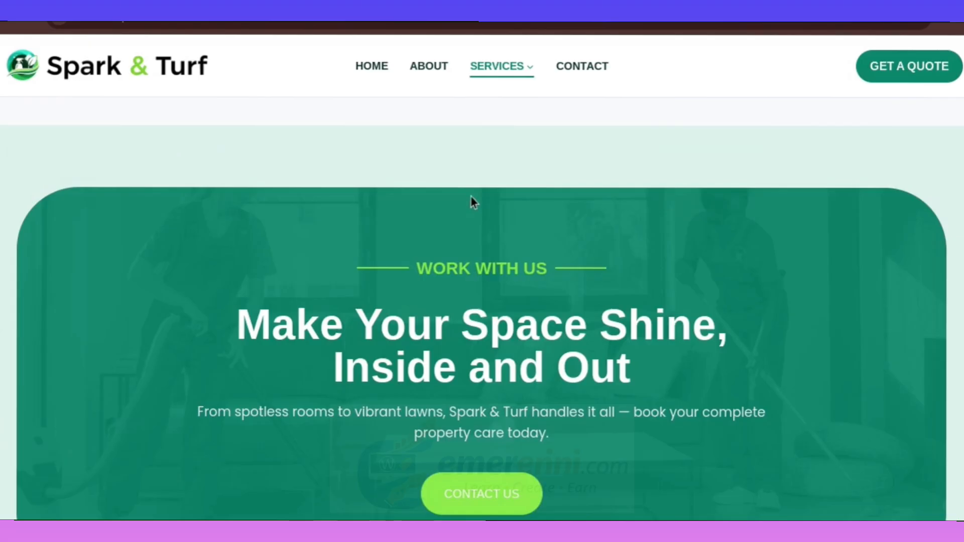
pyautogui.scroll(1, 471, 196)
pyautogui.scroll(-4, 443, 289)
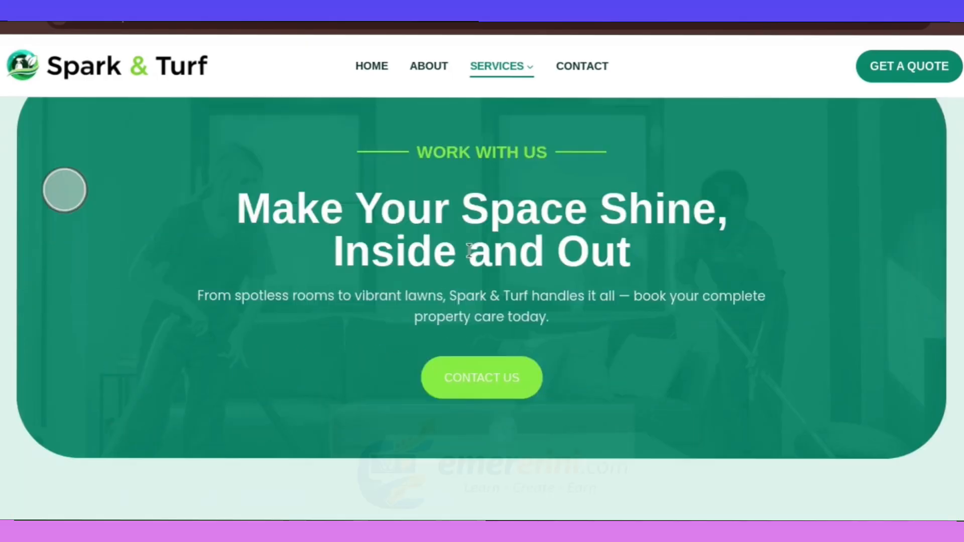
pyautogui.scroll(2, 441, 360)
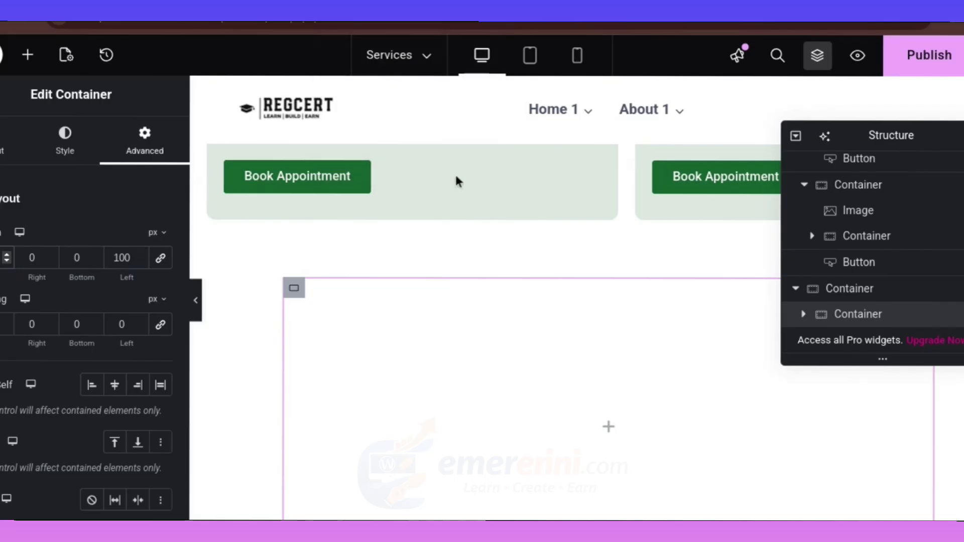
pyautogui.scroll(-3, 451, 301)
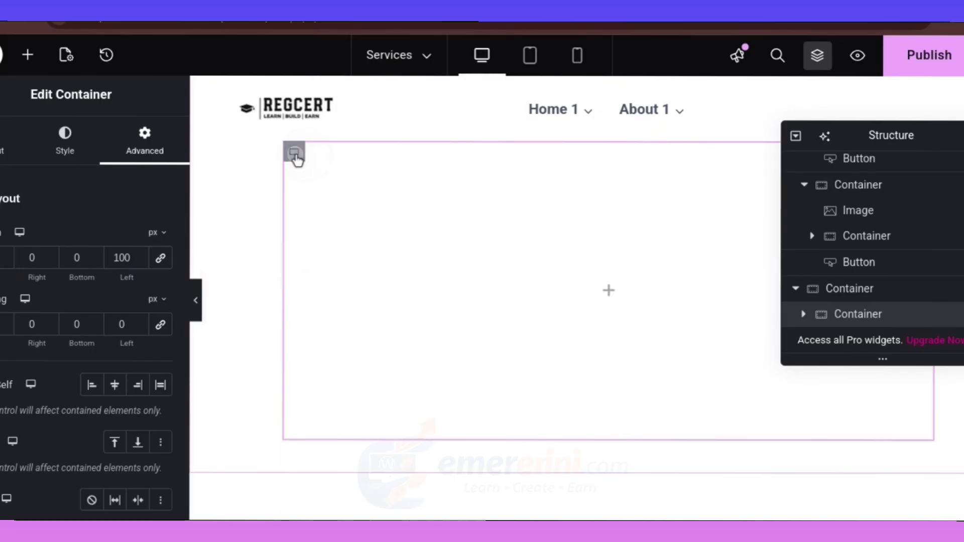
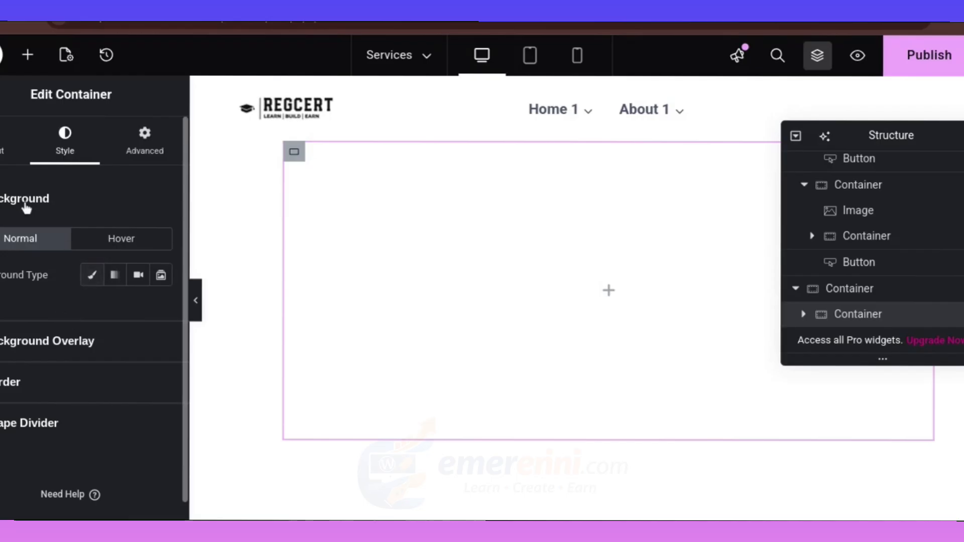
# Give the inner container a classic background using the city skyline geometric estate image from the media library
pyautogui.click(91, 275)
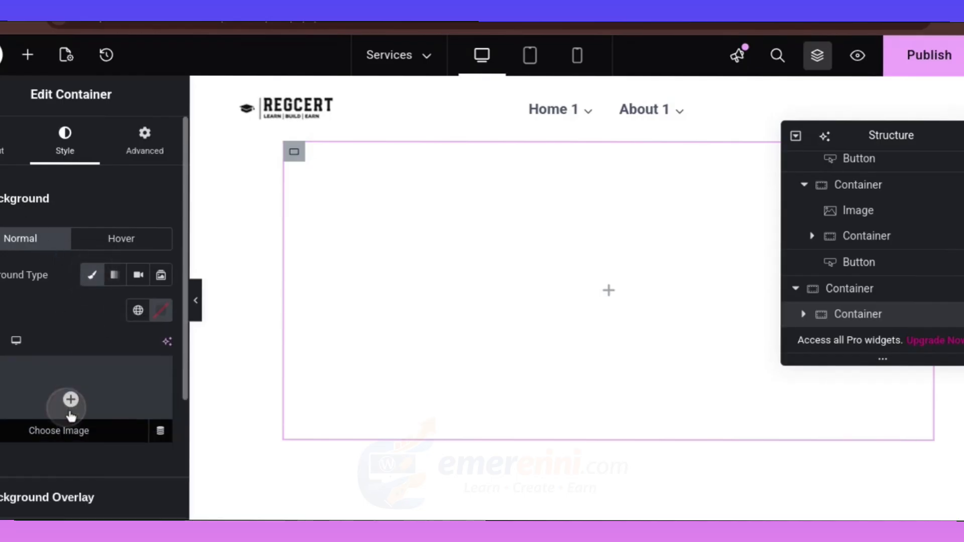
pyautogui.click(71, 411)
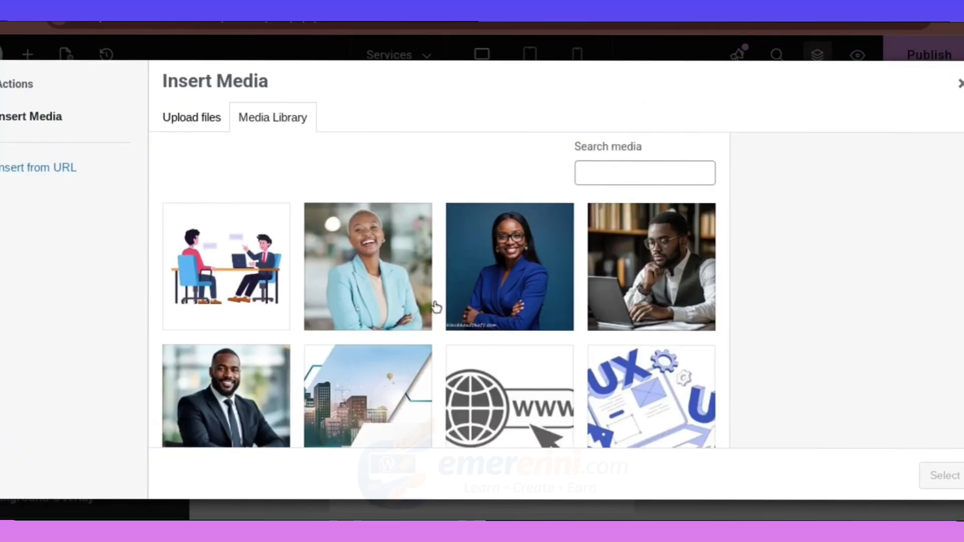
pyautogui.scroll(-3, 425, 350)
pyautogui.scroll(2, 459, 303)
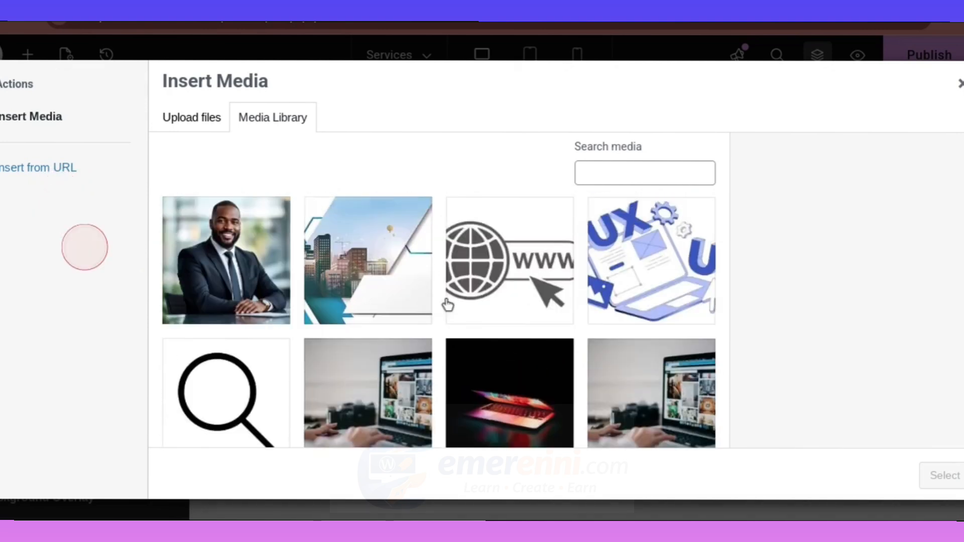
pyautogui.click(386, 341)
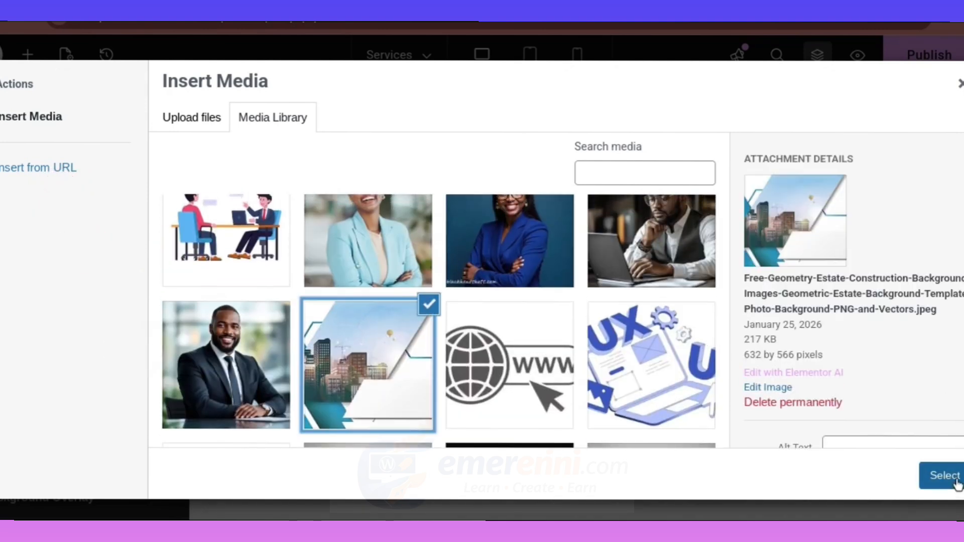
pyautogui.click(941, 475)
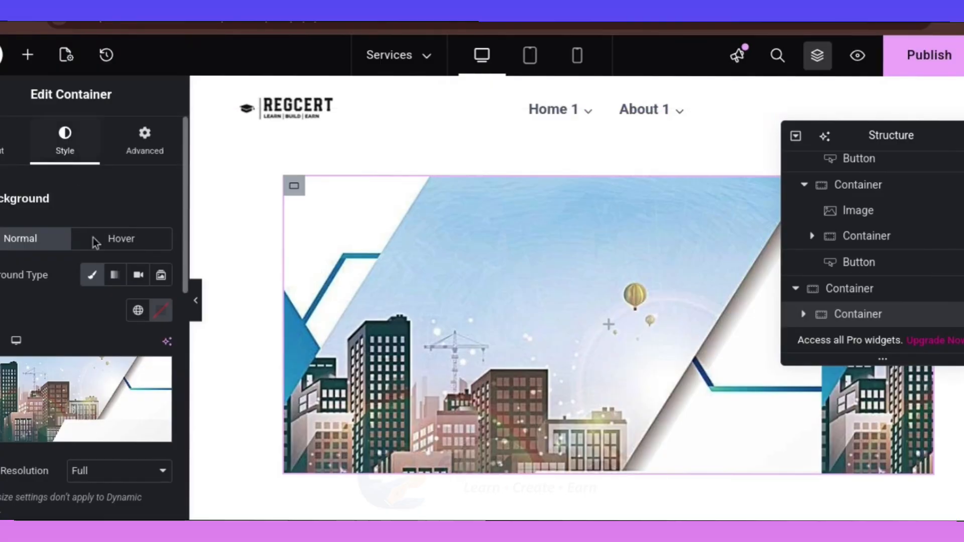
# Add a classic background overlay to the container in black, #000000
pyautogui.scroll(-2, 130, 301)
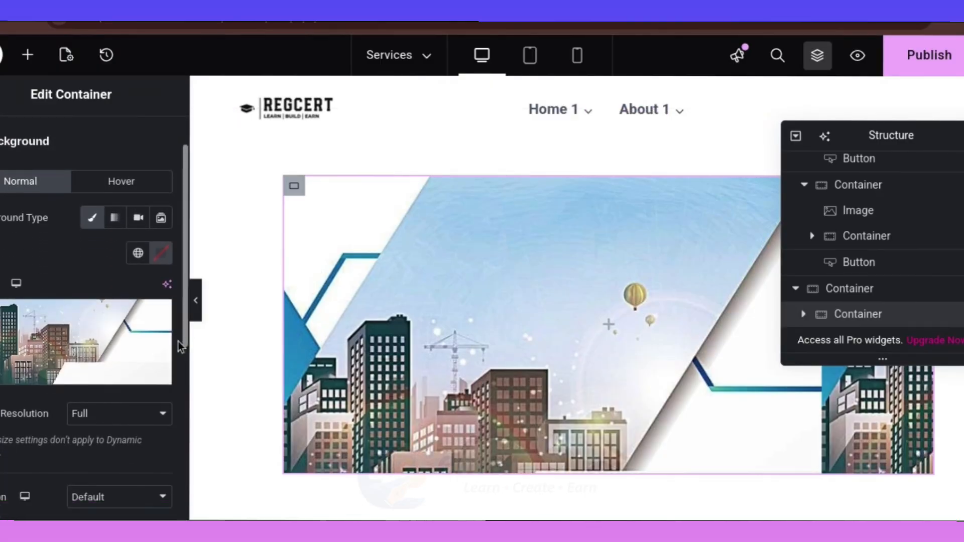
pyautogui.moveTo(184, 344); pyautogui.dragTo(168, 469)
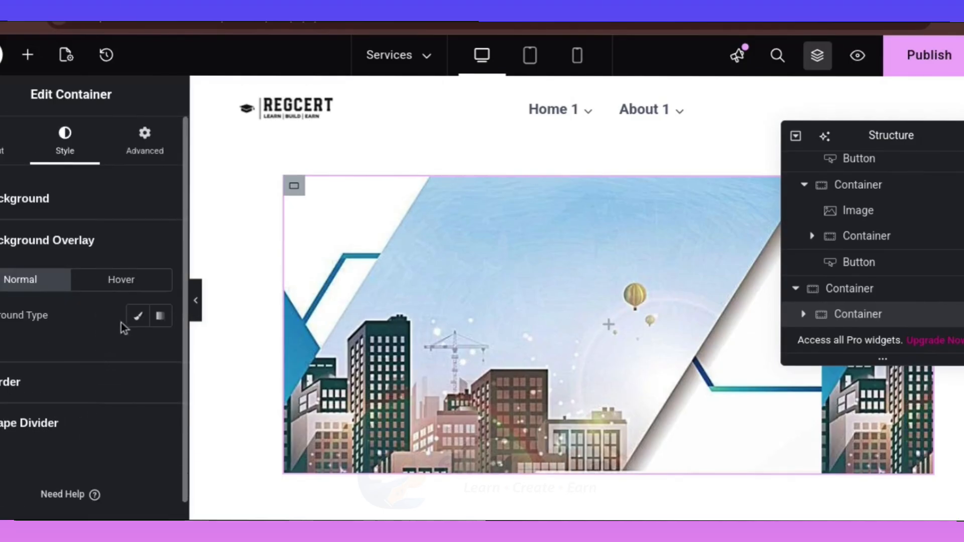
pyautogui.click(138, 317)
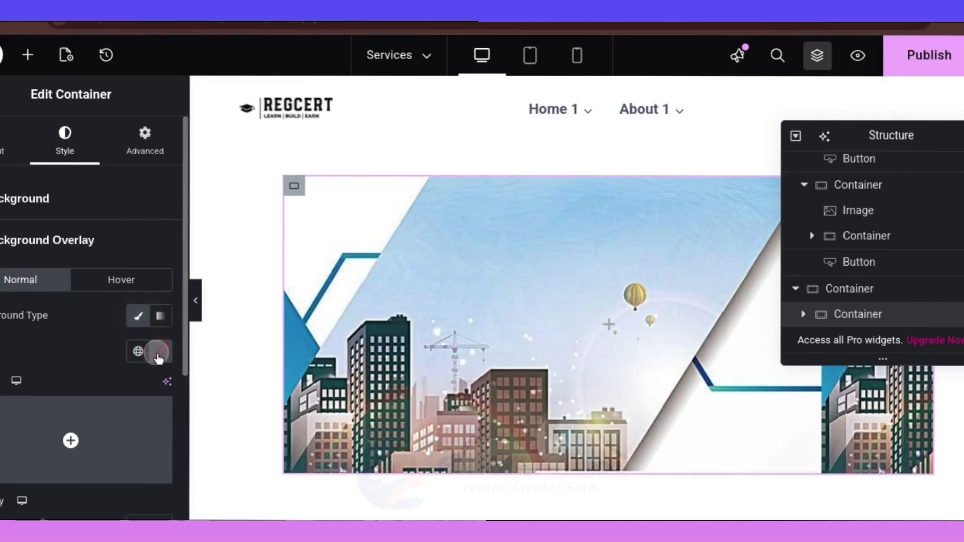
pyautogui.click(159, 357)
pyautogui.moveTo(76, 307); pyautogui.dragTo(140, 315)
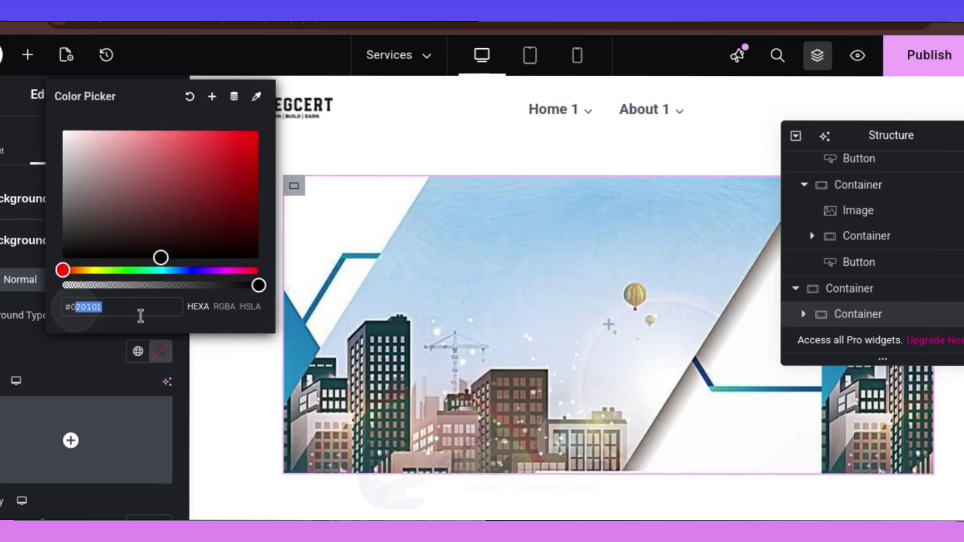
pyautogui.press('BackSpace')
pyautogui.press('BackSpace')
pyautogui.write('0')
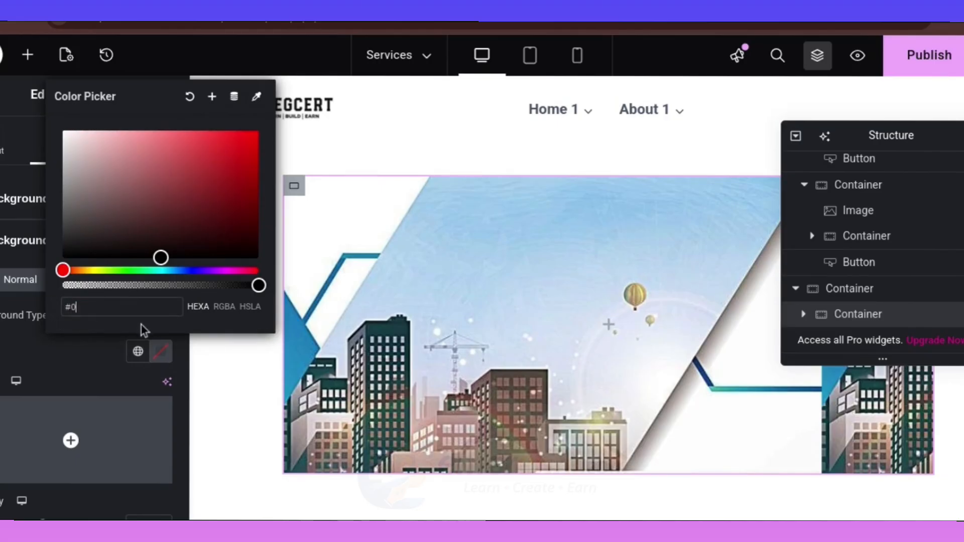
pyautogui.write('00000')
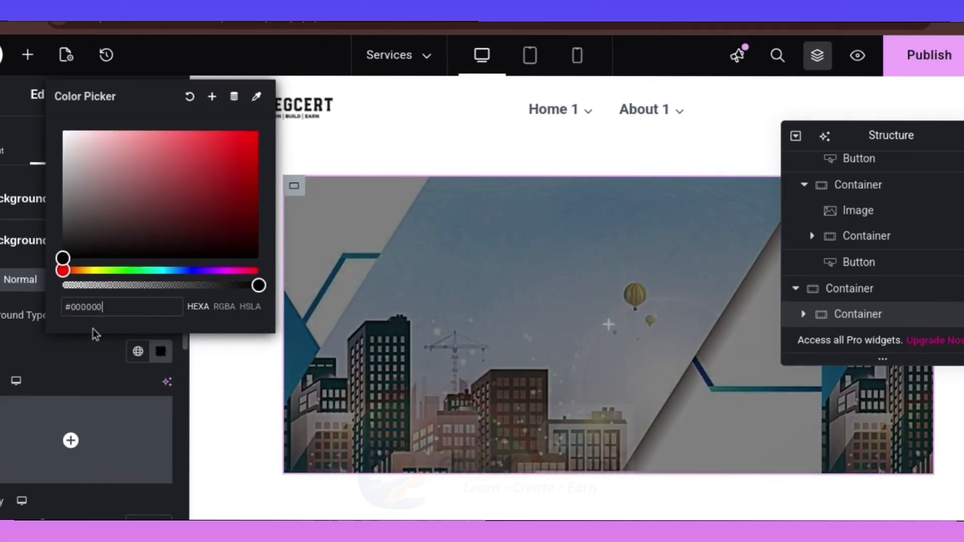
# Raise the opacity of the container's black overlay until the city image is heavily darkened
pyautogui.scroll(-1, 92, 330)
pyautogui.click(106, 358)
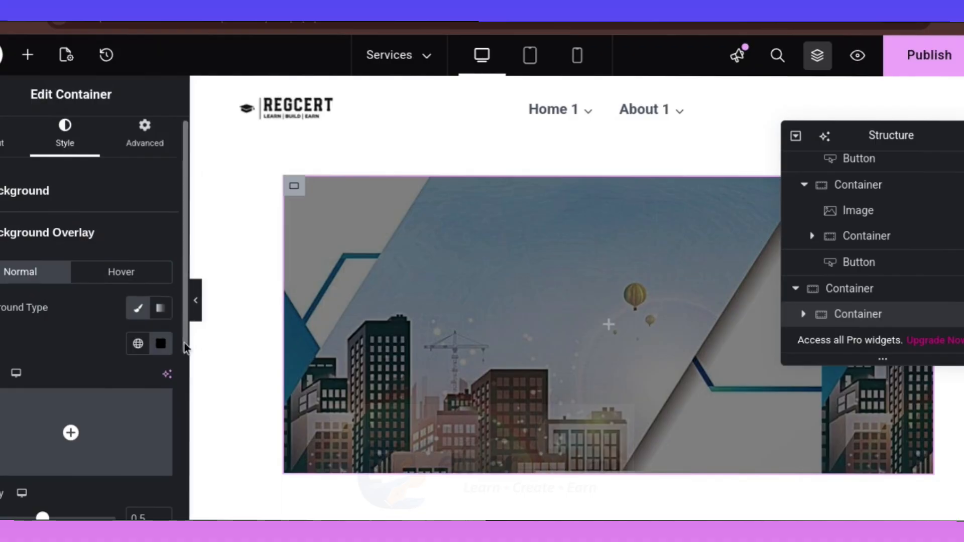
pyautogui.moveTo(183, 343); pyautogui.dragTo(181, 408)
pyautogui.moveTo(41, 375); pyautogui.dragTo(103, 379)
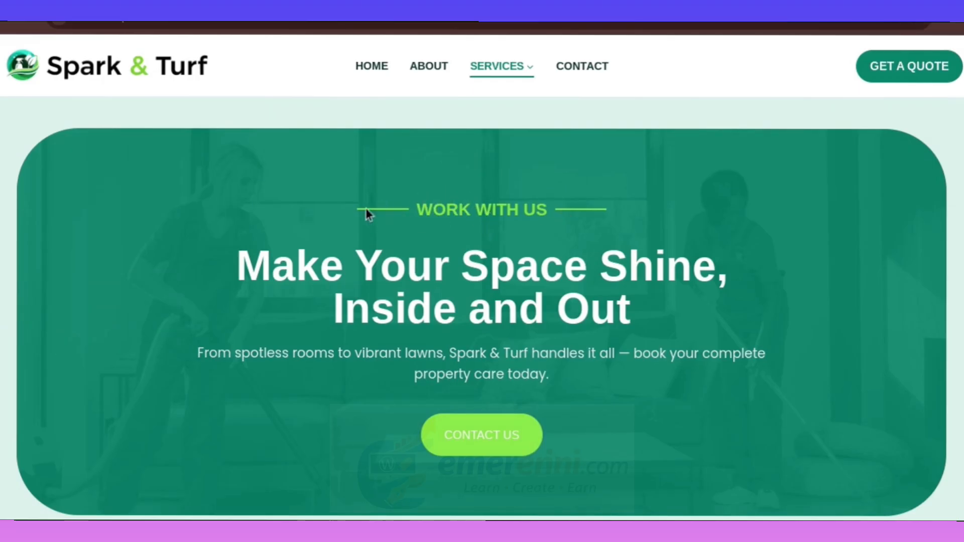
# Switch to the Spark & Turf reference page and copy the "WORK WITH US" label above the banner heading
pyautogui.click(417, 210)
pyautogui.moveTo(554, 209); pyautogui.dragTo(429, 215)
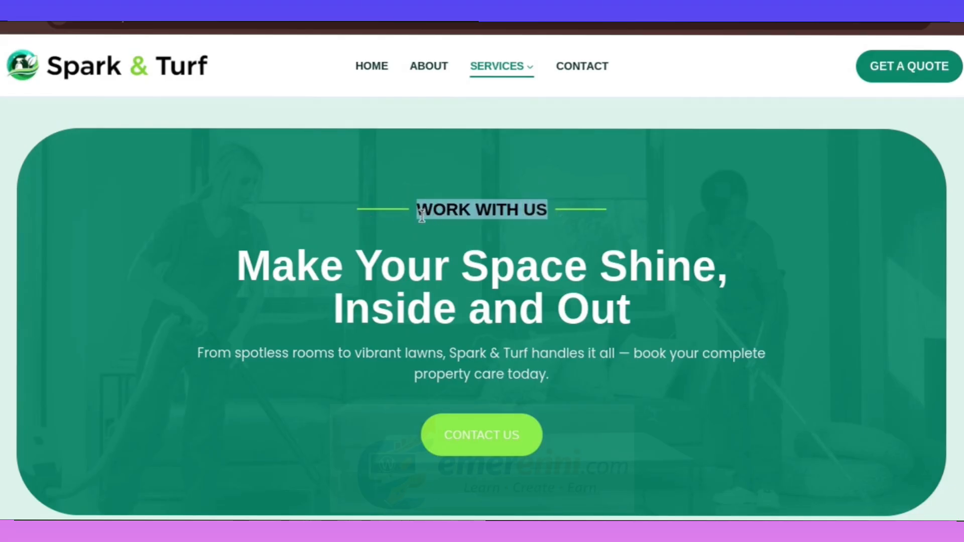
pyautogui.hotkey('ctrl', 'c')
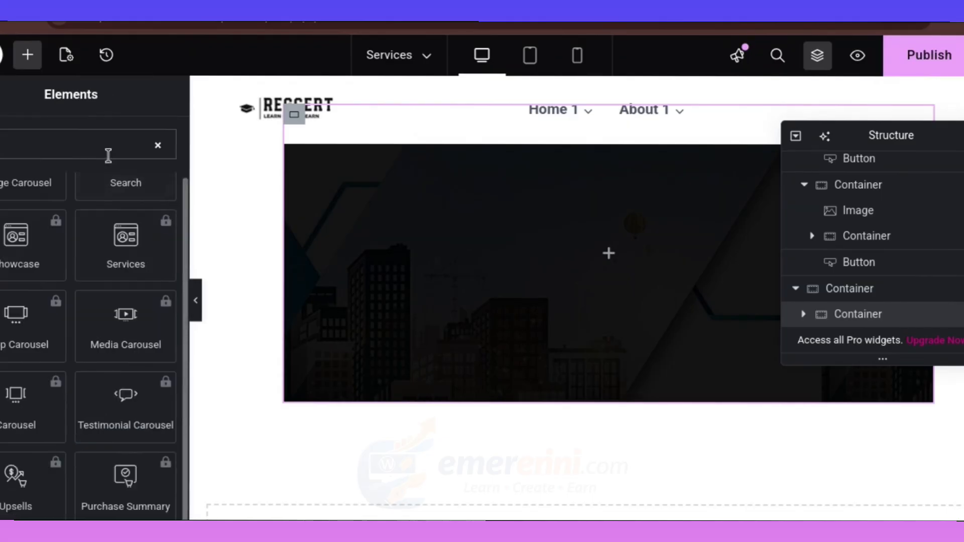
# Back in Elementor, search the widgets for "div" and place a Divider in the dark banner container
pyautogui.click(162, 146)
pyautogui.click(158, 145)
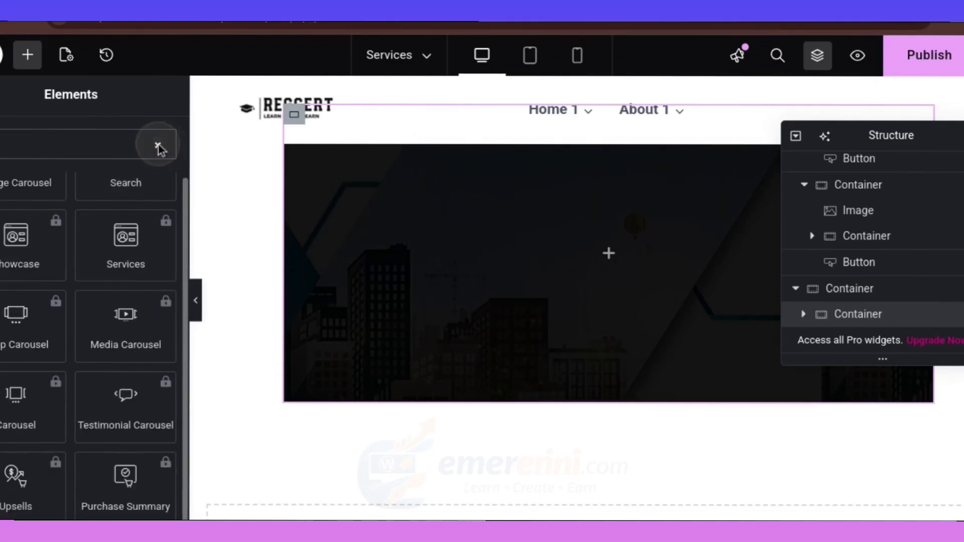
pyautogui.click(157, 145)
pyautogui.click(157, 145)
pyautogui.click(56, 132)
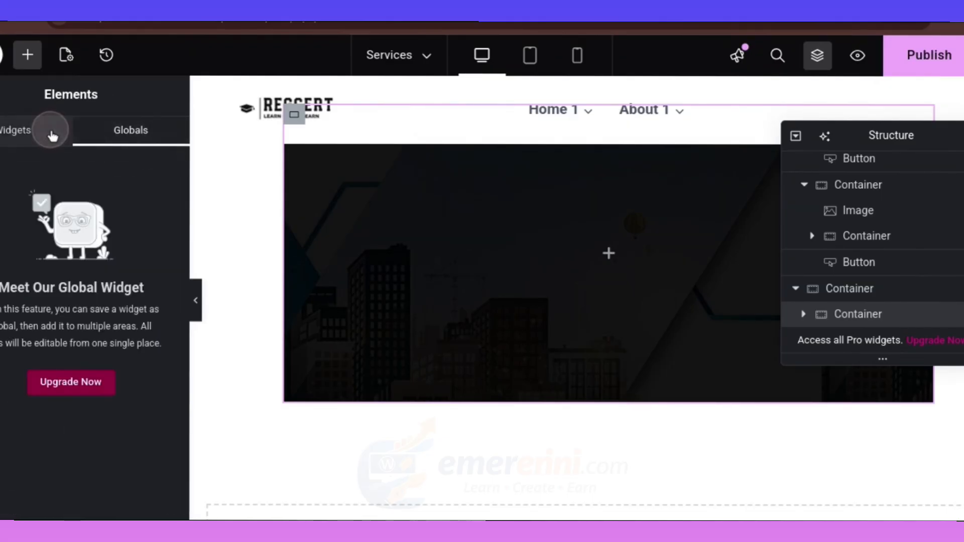
pyautogui.click(40, 174)
pyautogui.write('div')
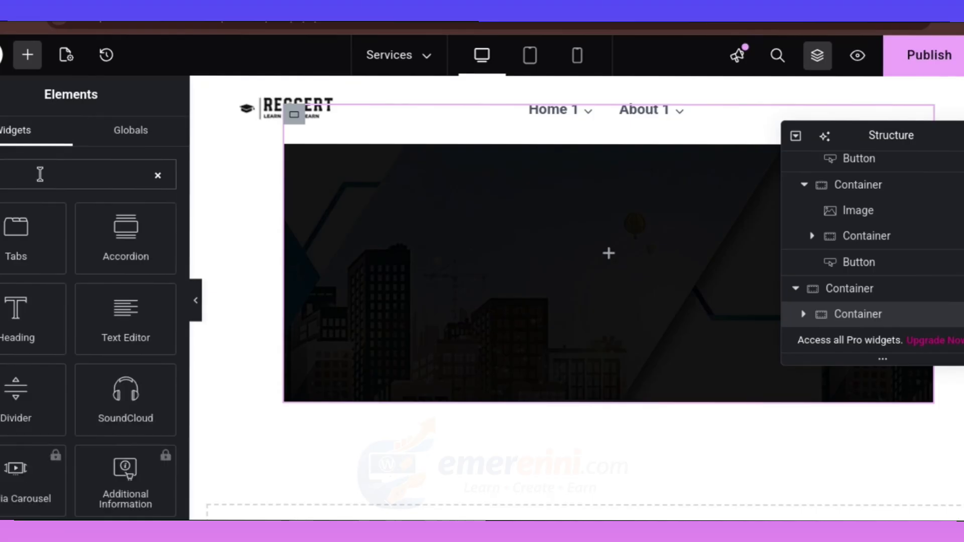
pyautogui.moveTo(16, 244); pyautogui.dragTo(583, 264)
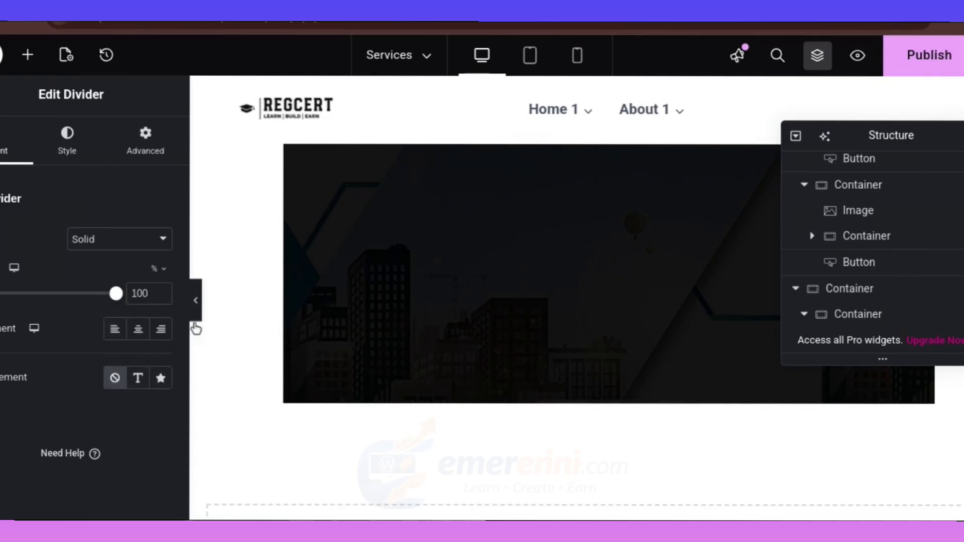
# Set the divider's line colour to white, #FFFFFF
pyautogui.click(76, 150)
pyautogui.click(138, 239)
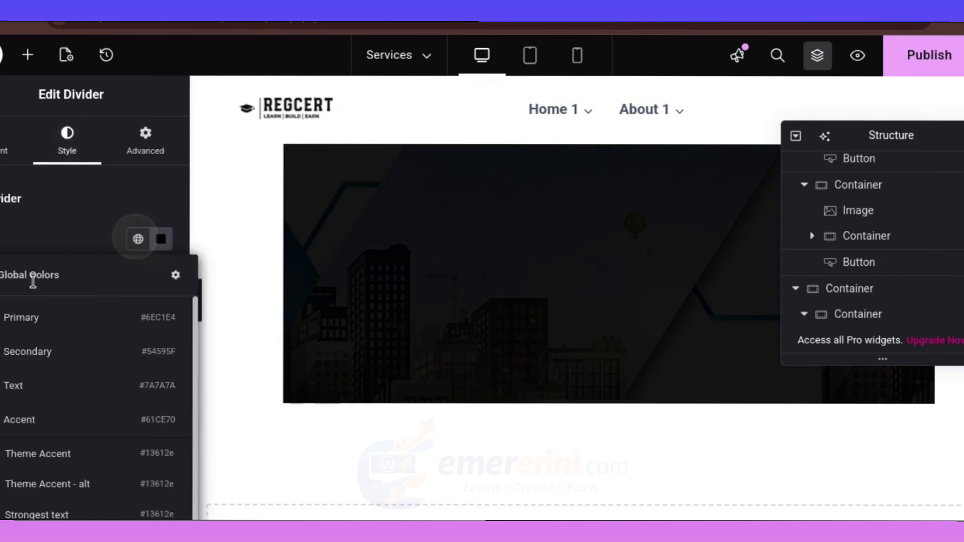
pyautogui.scroll(-3, 60, 447)
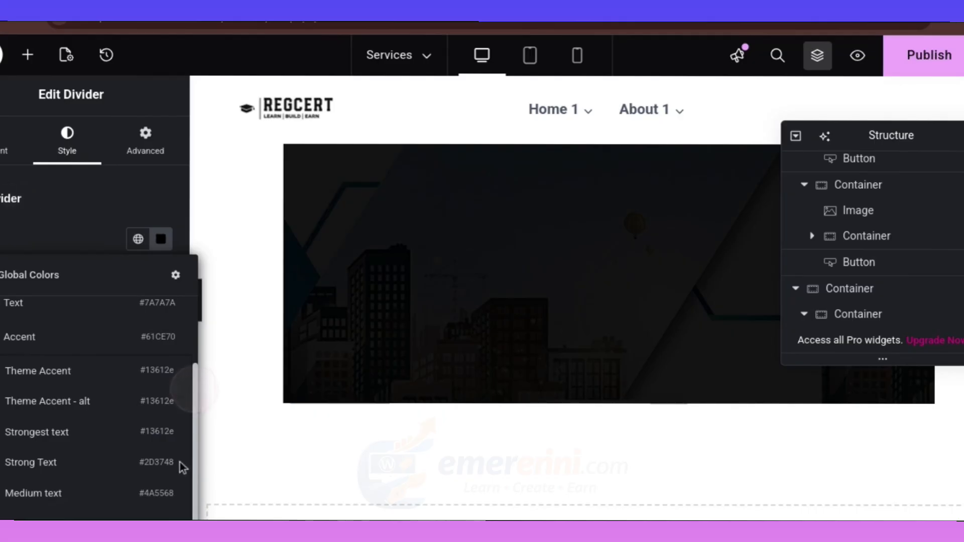
pyautogui.click(160, 239)
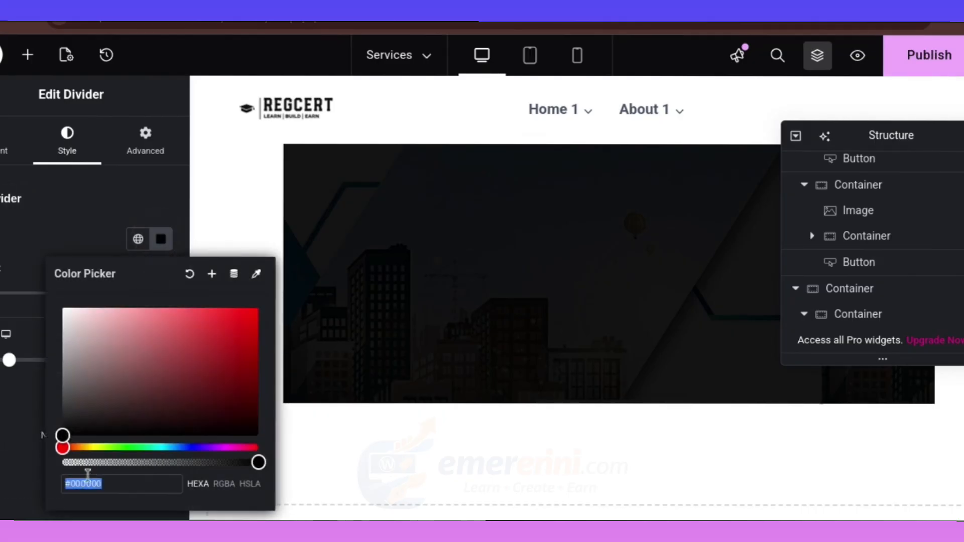
pyautogui.moveTo(73, 485); pyautogui.dragTo(130, 485)
pyautogui.click(127, 486)
pyautogui.press('BackSpace')
pyautogui.press('BackSpace')
pyautogui.press('BackSpace')
pyautogui.press('BackSpace')
pyautogui.press('BackSpace')
pyautogui.press('BackSpace')
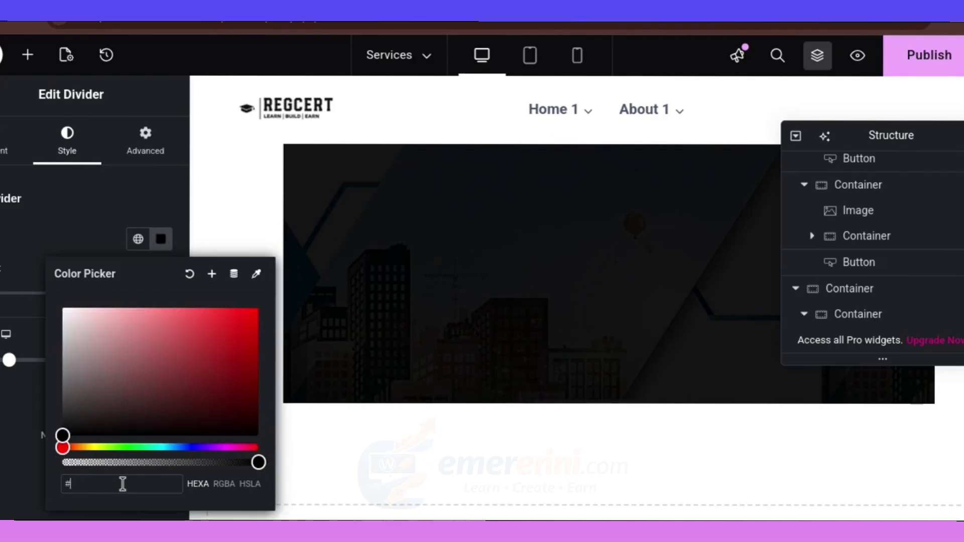
pyautogui.write('ffff')
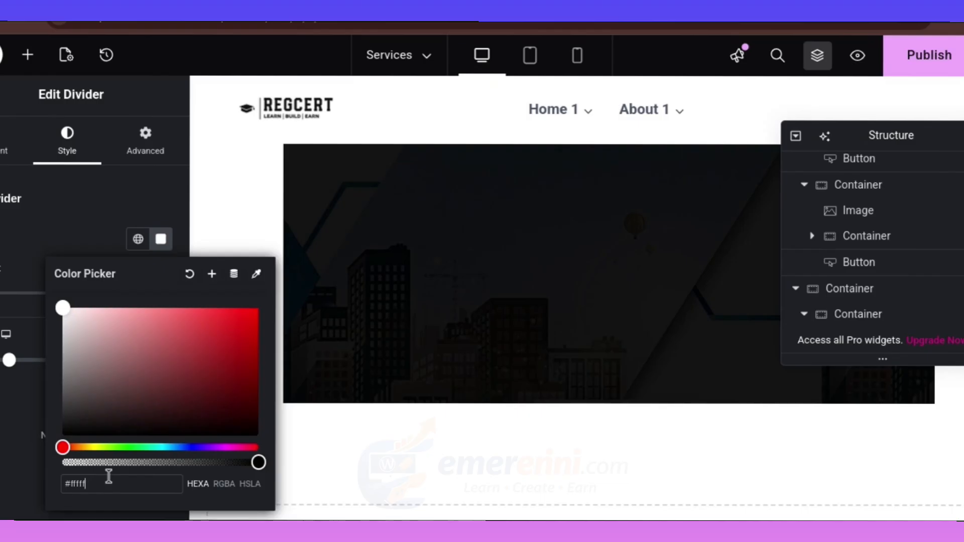
pyautogui.press('BackSpace')
pyautogui.press('BackSpace')
pyautogui.press('BackSpace')
pyautogui.click(1, 402)
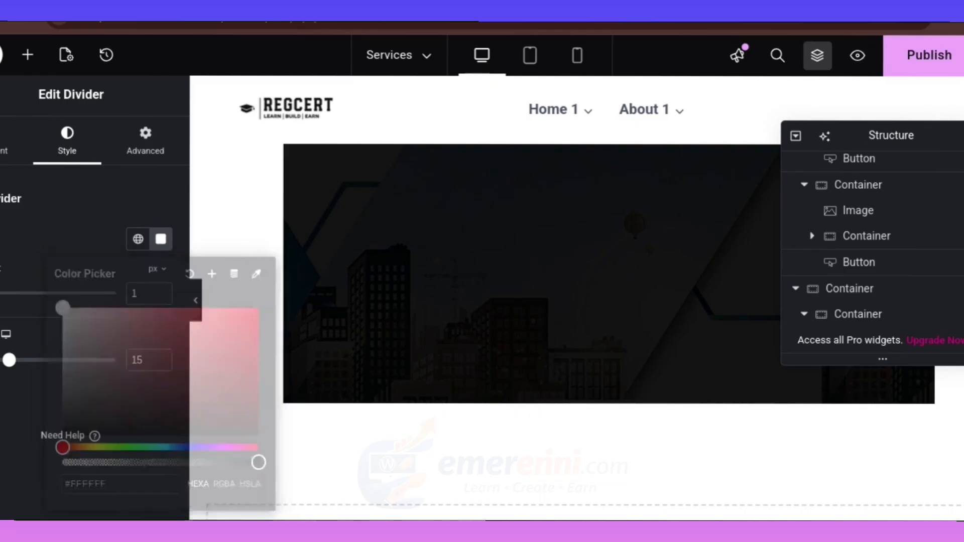
# Add a text element to the divider and replace its default text with the copied "WORK WITH US"
pyautogui.click(13, 145)
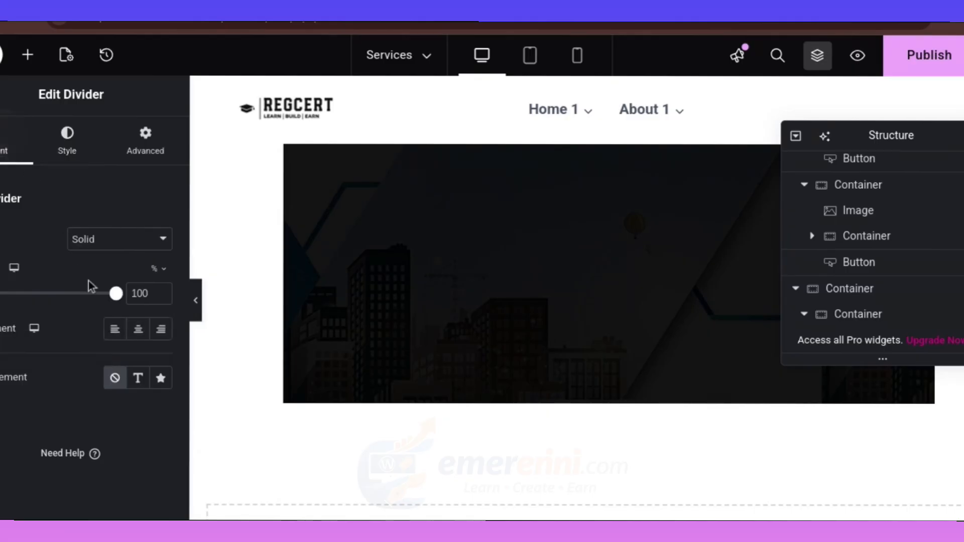
pyautogui.click(139, 383)
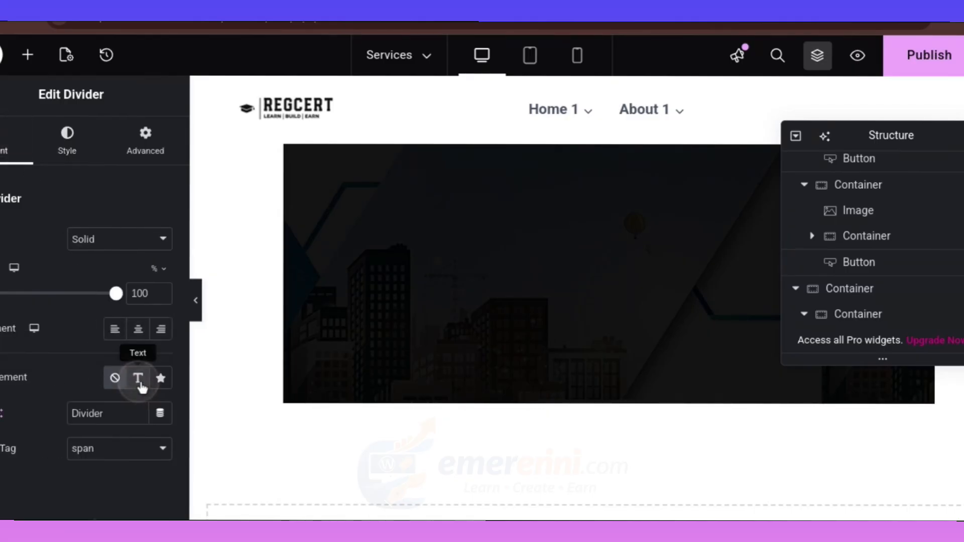
pyautogui.doubleClick(110, 413)
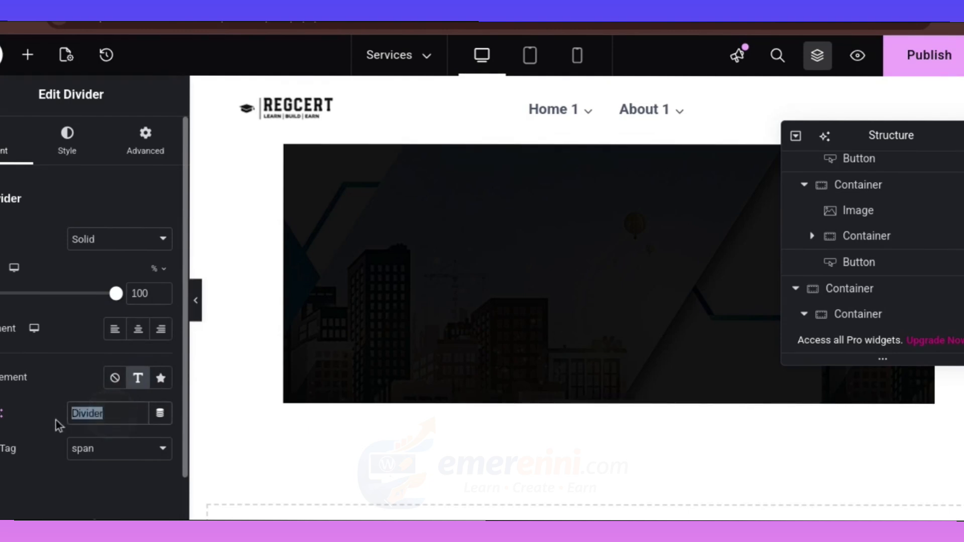
pyautogui.hotkey('ctrl', 'v')
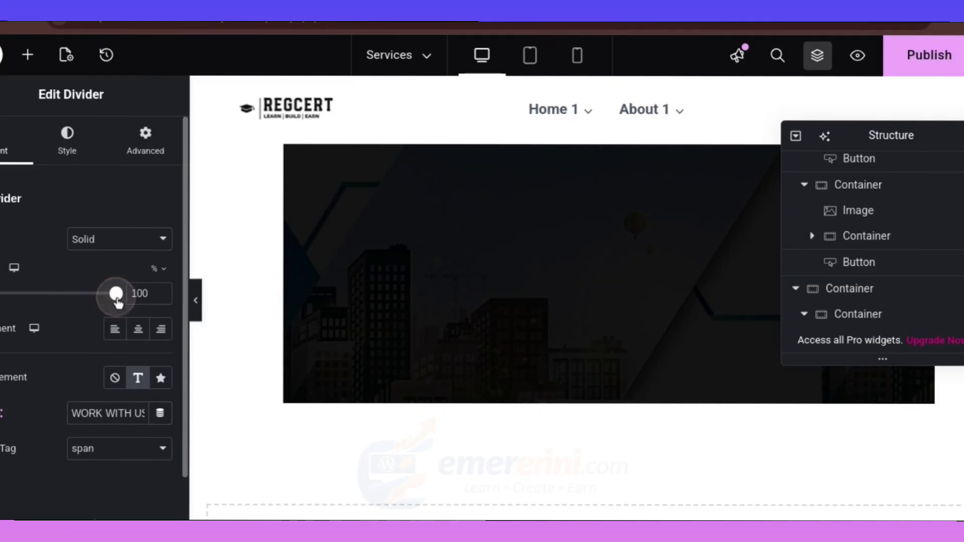
# Reduce the divider's width to 60%, moving the Structure window off the banner
pyautogui.moveTo(116, 300); pyautogui.dragTo(86, 301)
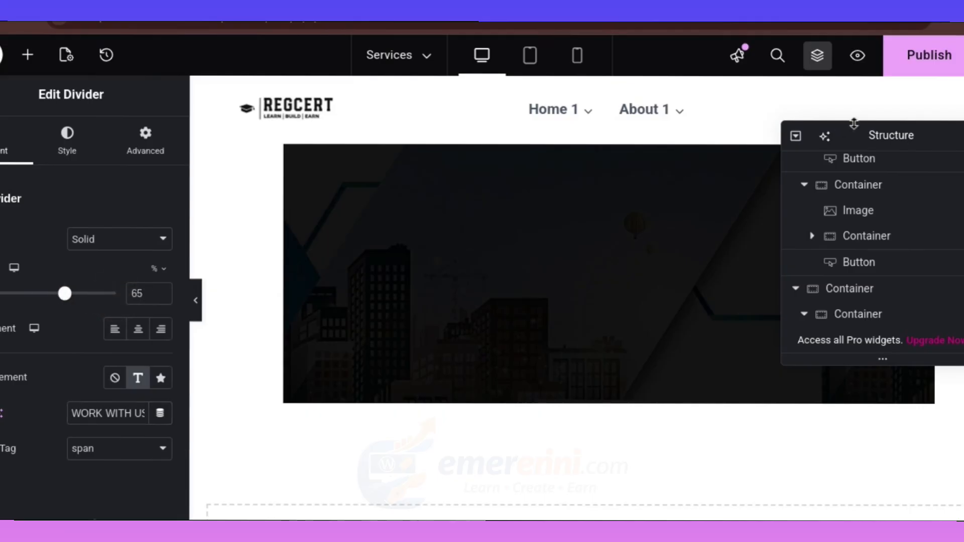
pyautogui.moveTo(870, 136); pyautogui.dragTo(803, 295)
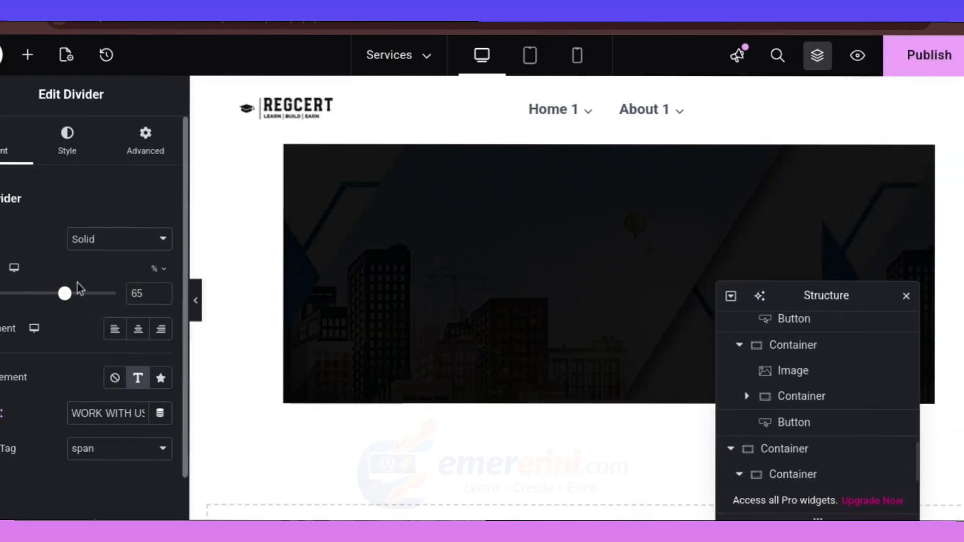
pyautogui.moveTo(64, 297); pyautogui.dragTo(57, 294)
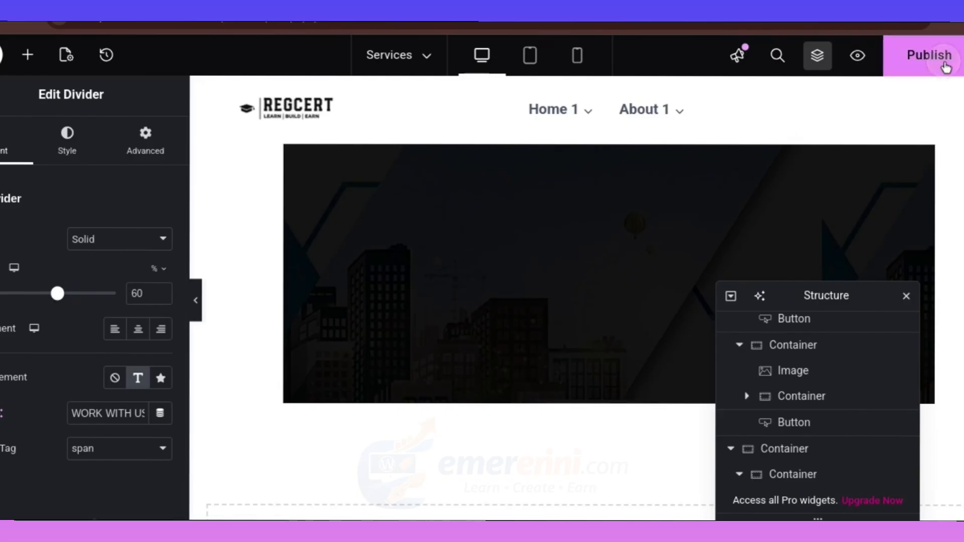
# Publish the Services page and look through the live page down to the footer
pyautogui.click(942, 58)
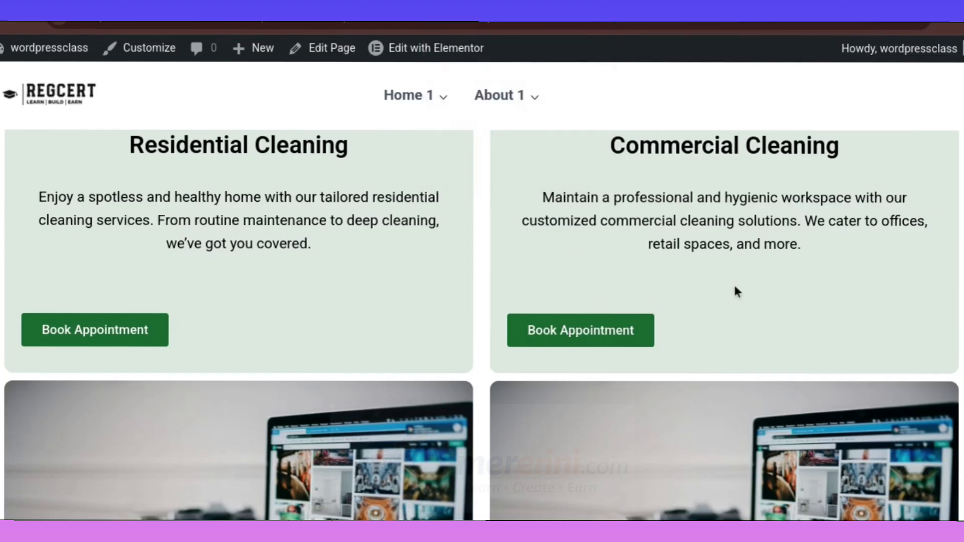
pyautogui.scroll(-5, 733, 283)
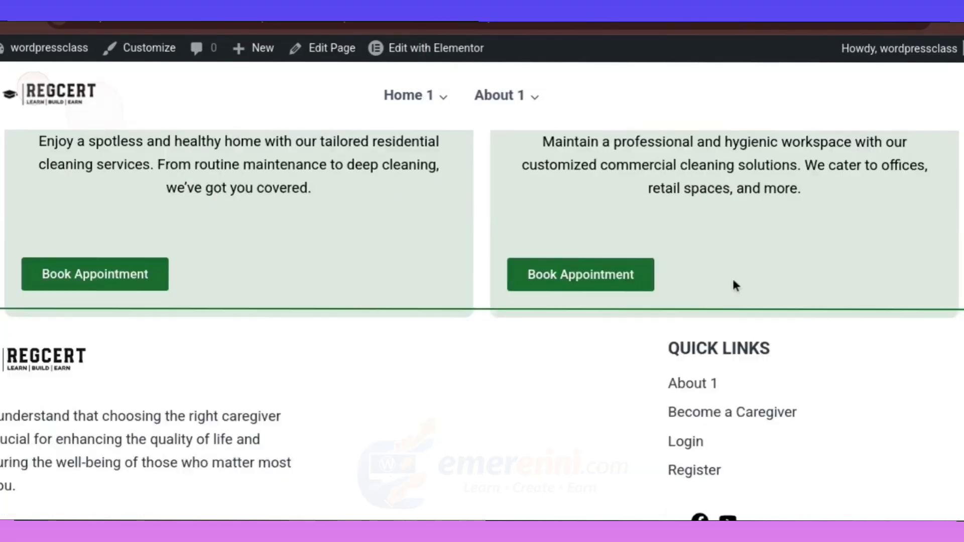
# Centre the "WORK WITH US" divider in the banner and set its width to 42%
pyautogui.scroll(10, 732, 282)
pyautogui.scroll(-6, 724, 278)
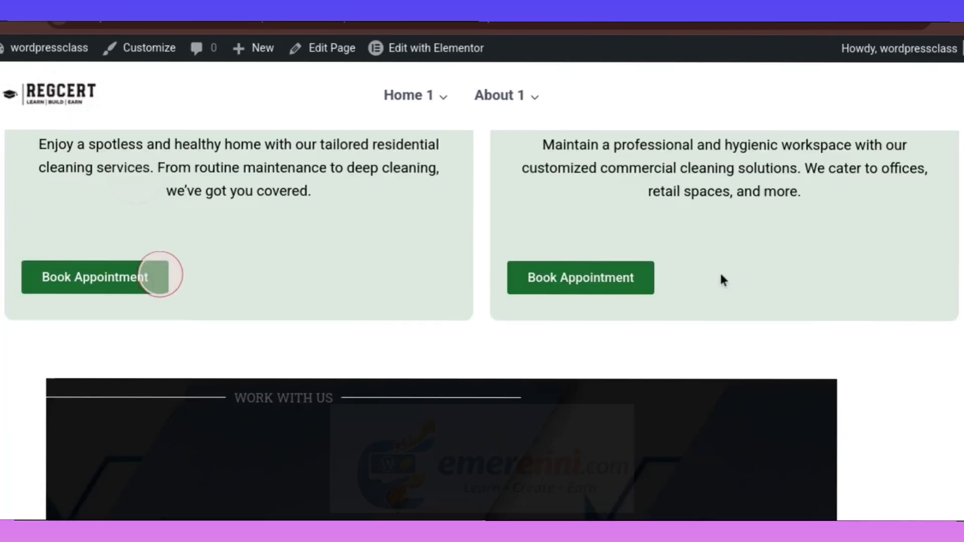
pyautogui.scroll(1, 723, 280)
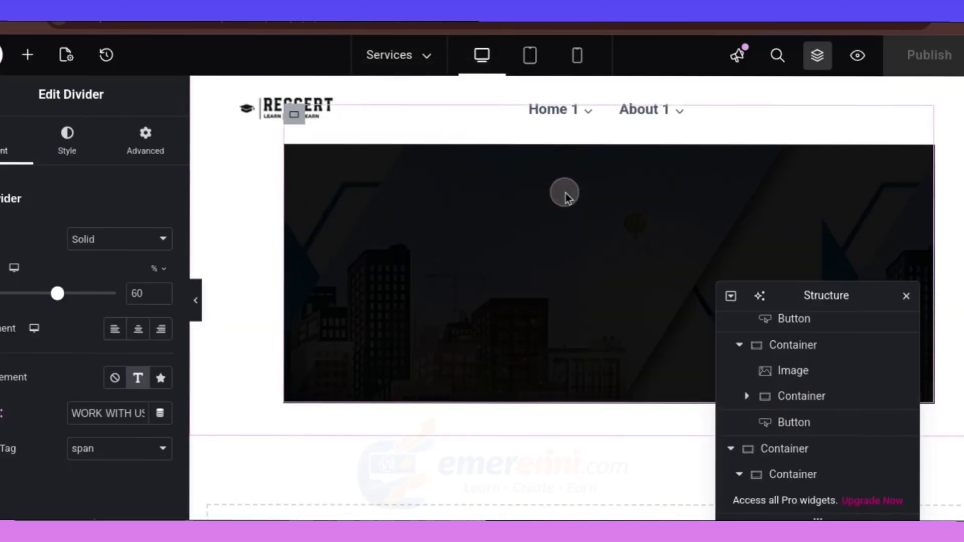
pyautogui.scroll(3, 462, 286)
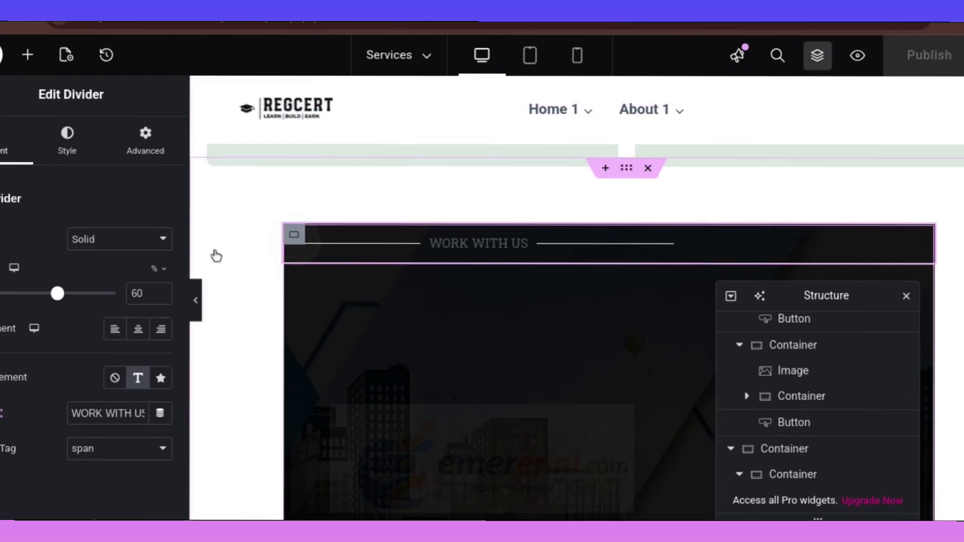
pyautogui.click(265, 262)
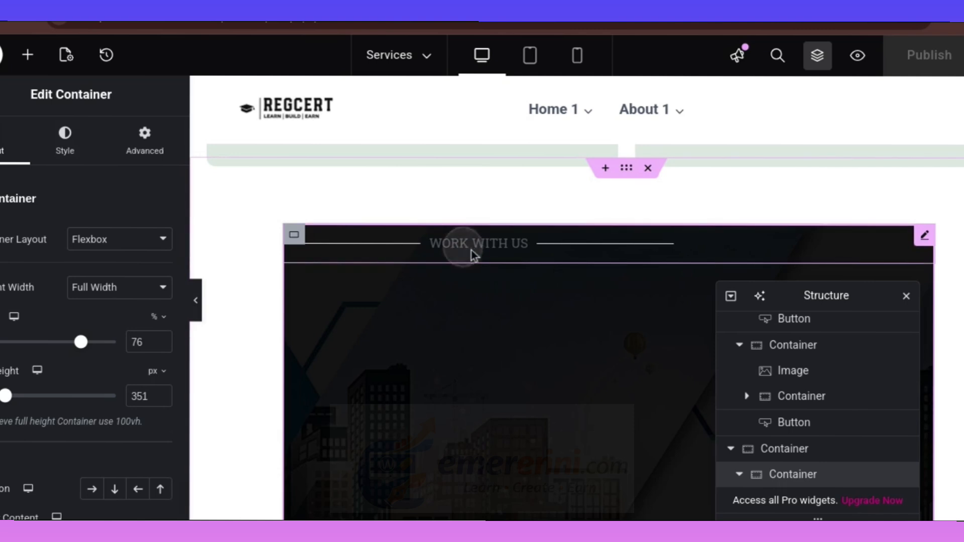
pyautogui.click(554, 243)
pyautogui.click(67, 136)
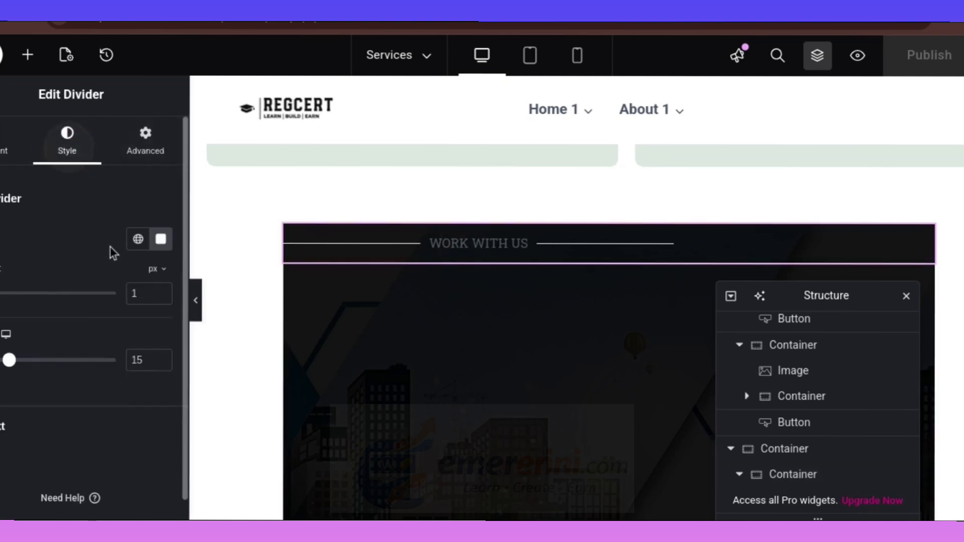
pyautogui.click(20, 168)
pyautogui.click(138, 328)
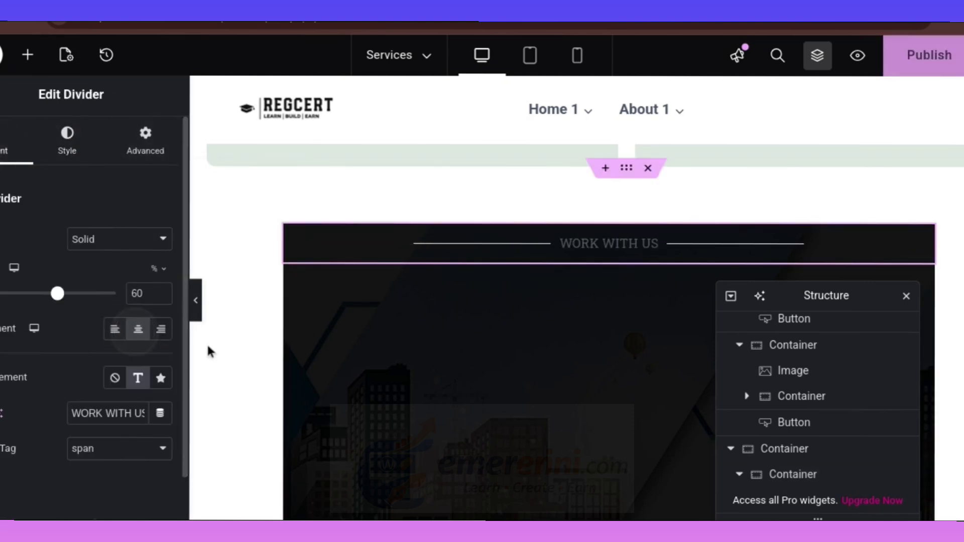
pyautogui.moveTo(56, 294); pyautogui.dragTo(31, 296)
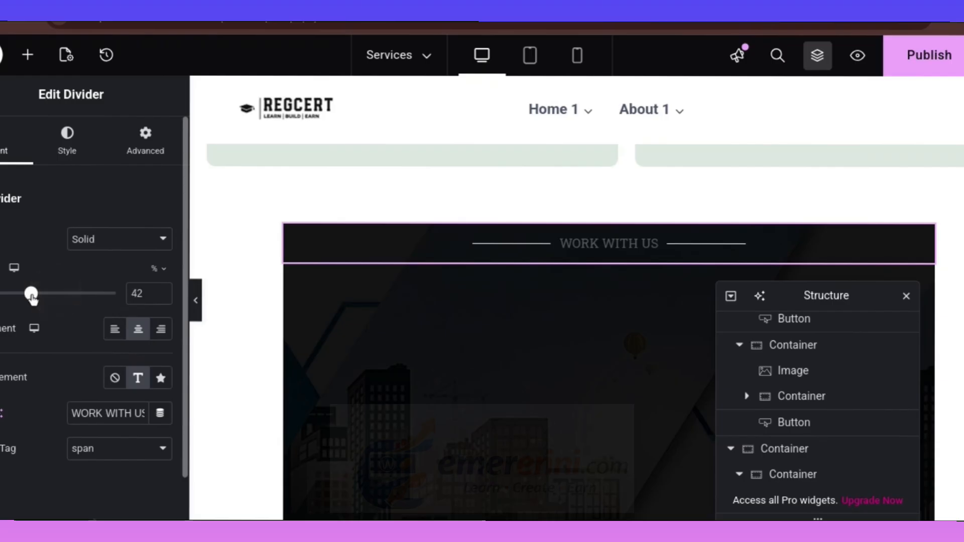
# Unlink the divider's margin and padding values and increase only its top margin to lower it within the banner
pyautogui.click(145, 138)
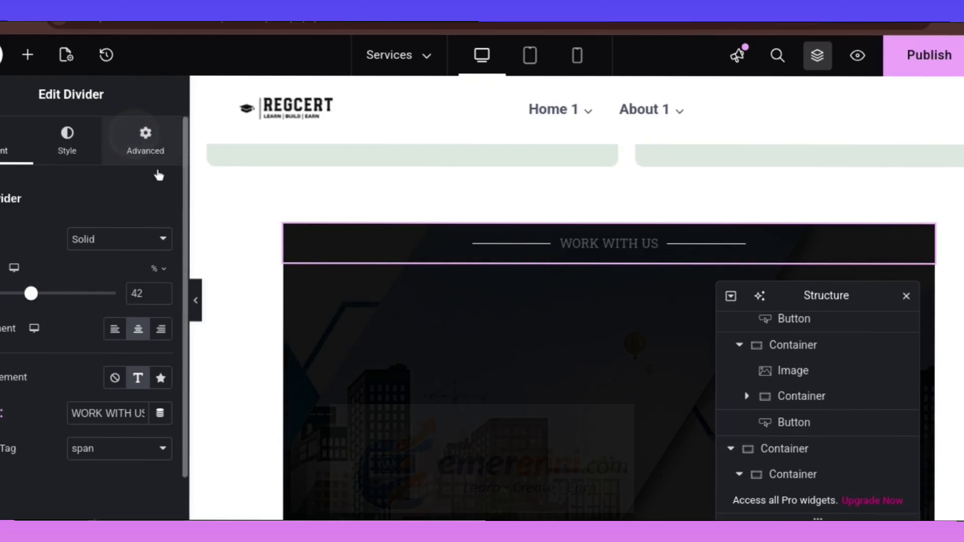
pyautogui.click(161, 258)
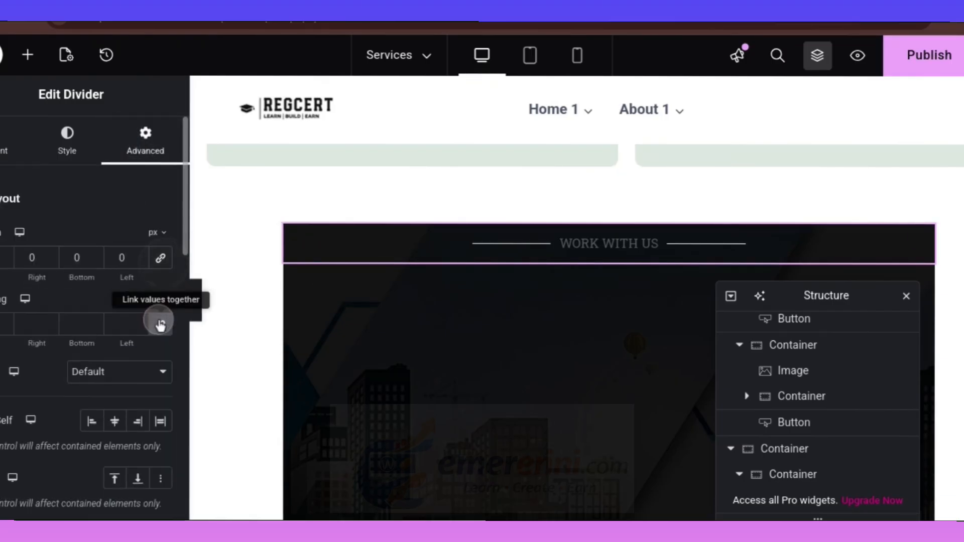
pyautogui.click(160, 324)
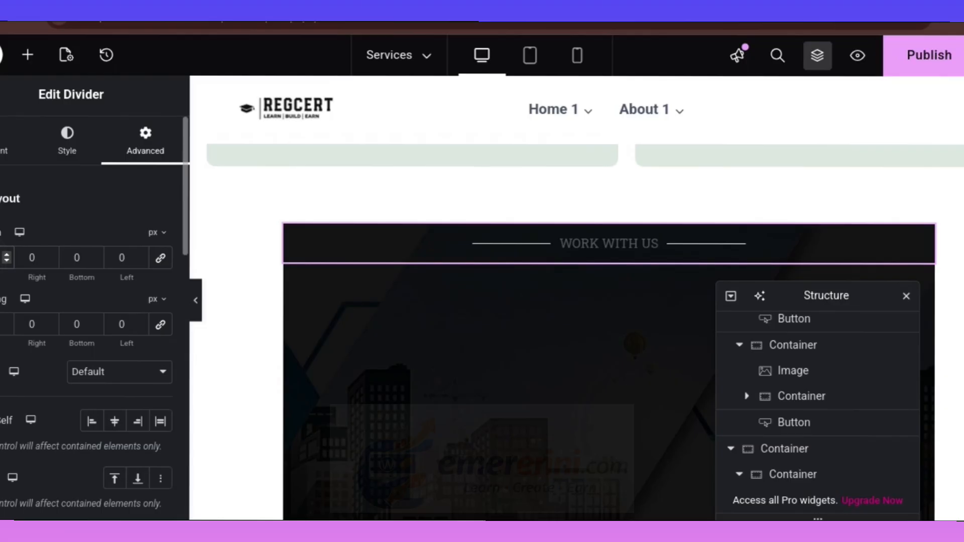
pyautogui.write('100')
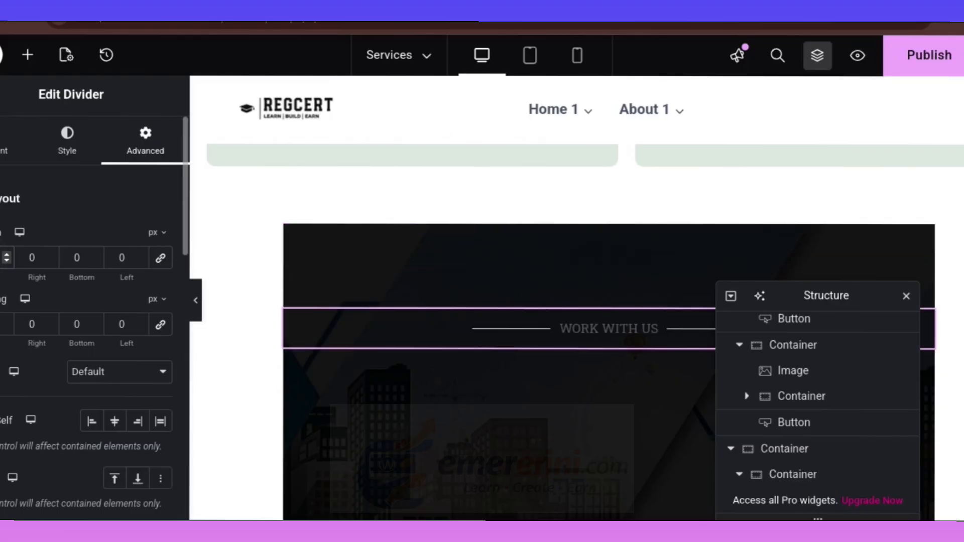
pyautogui.press('BackSpace')
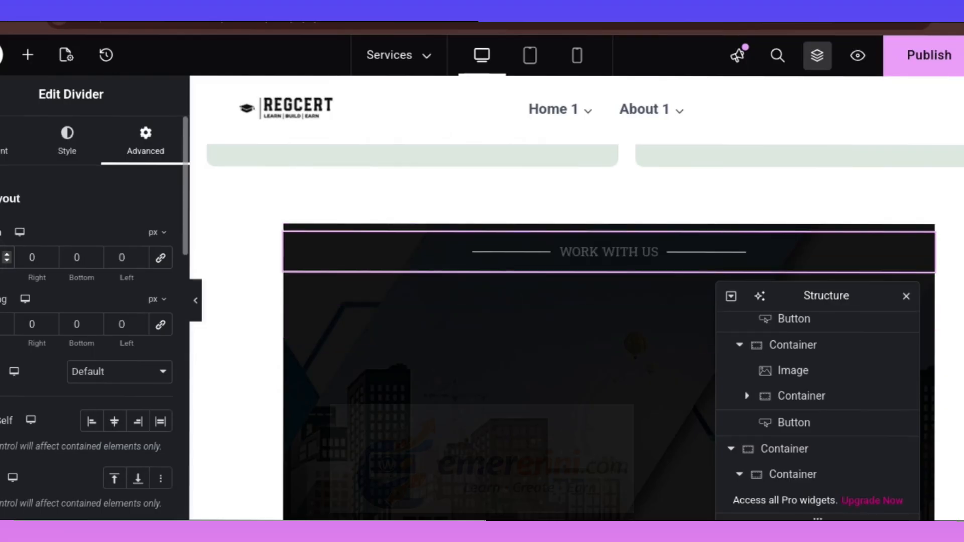
pyautogui.press('BackSpace')
pyautogui.write('00')
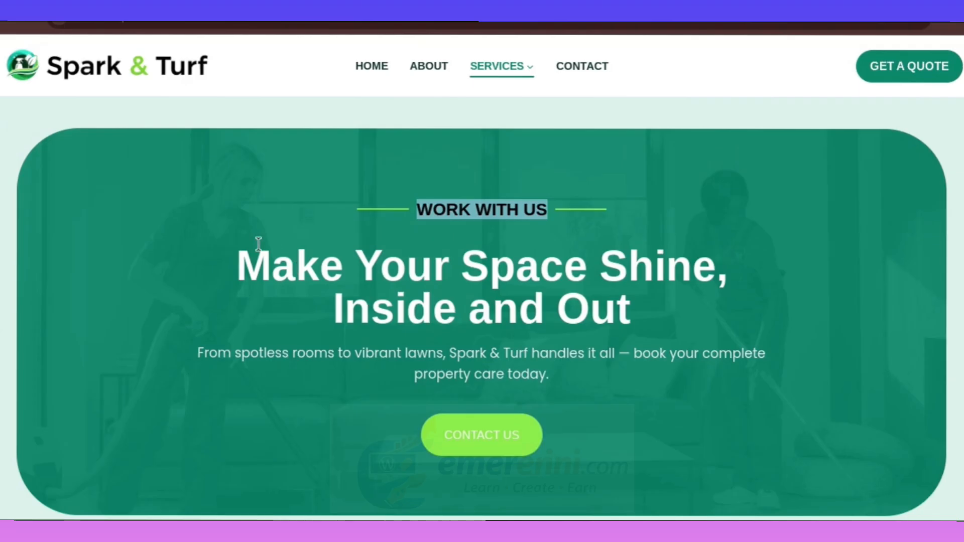
# Copy the "Make Your Space Shine, Inside and Out" heading from the Spark & Turf page and set the divider's text colour to White or offwhite, #ffffff
pyautogui.moveTo(235, 254); pyautogui.dragTo(704, 306)
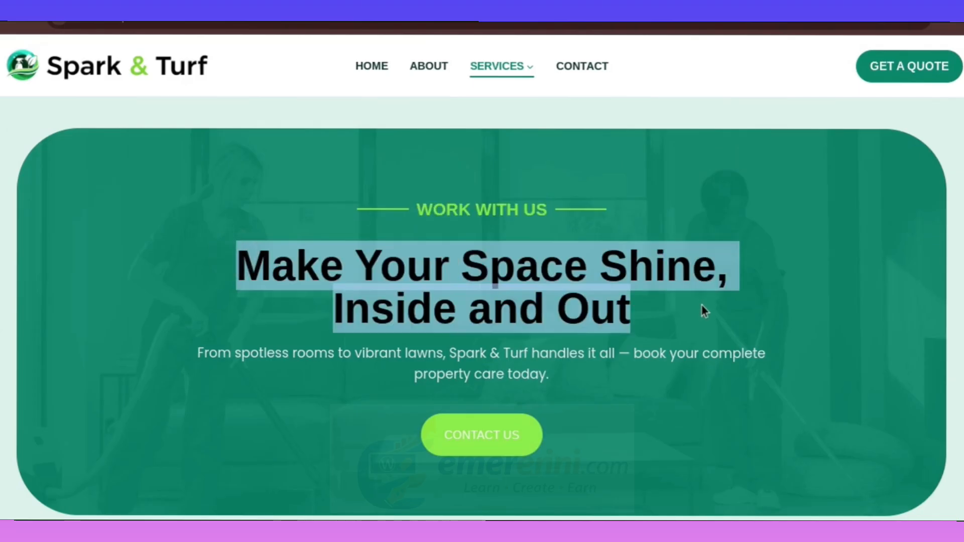
pyautogui.hotkey('ctrl', 'c')
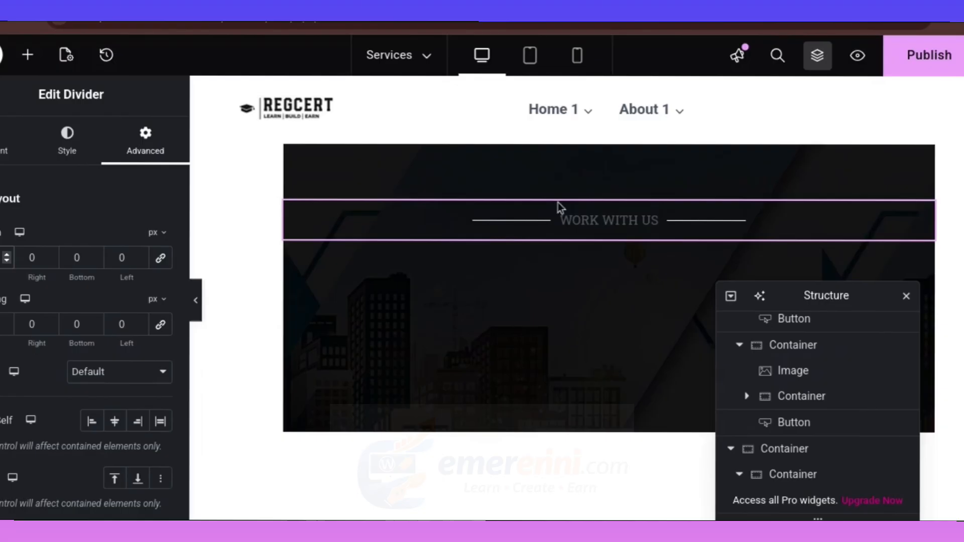
pyautogui.click(70, 156)
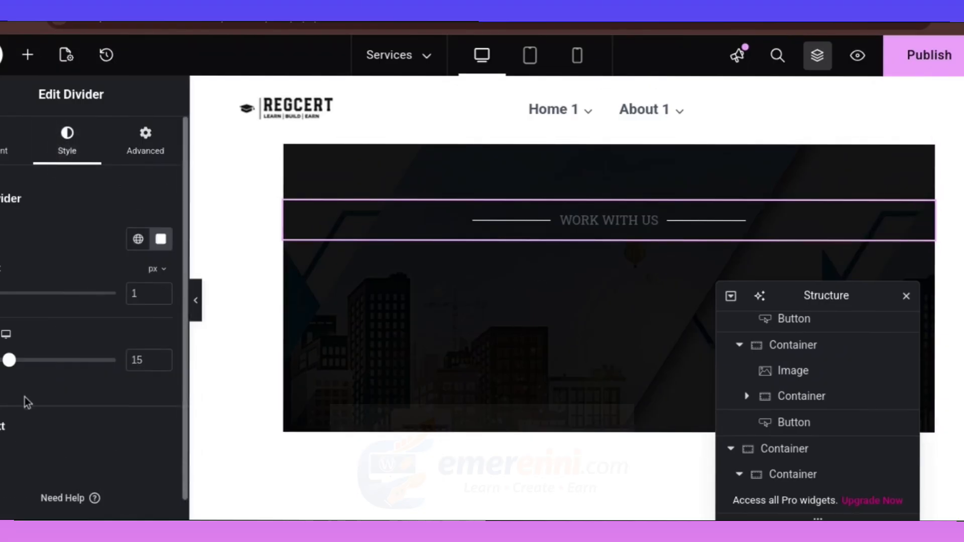
pyautogui.click(14, 433)
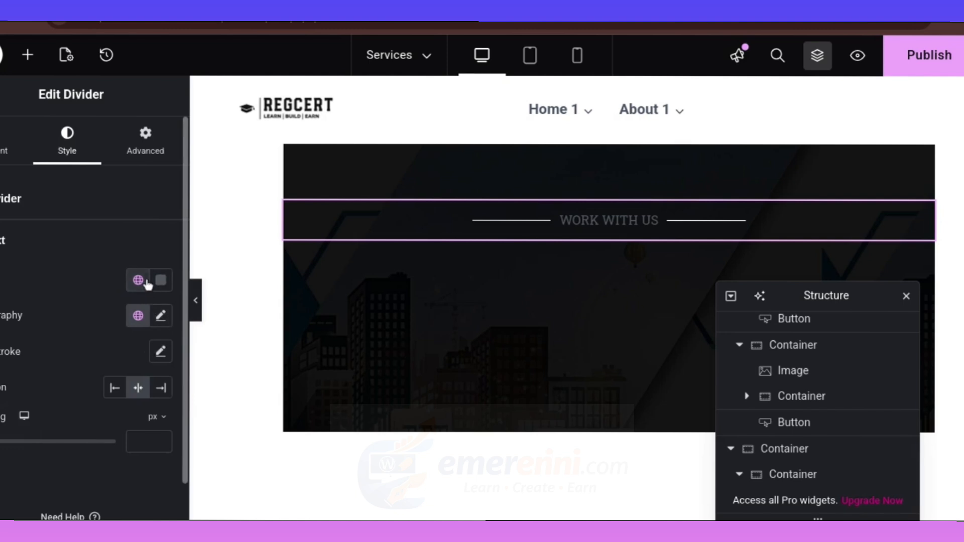
pyautogui.click(138, 280)
pyautogui.scroll(-2, 121, 216)
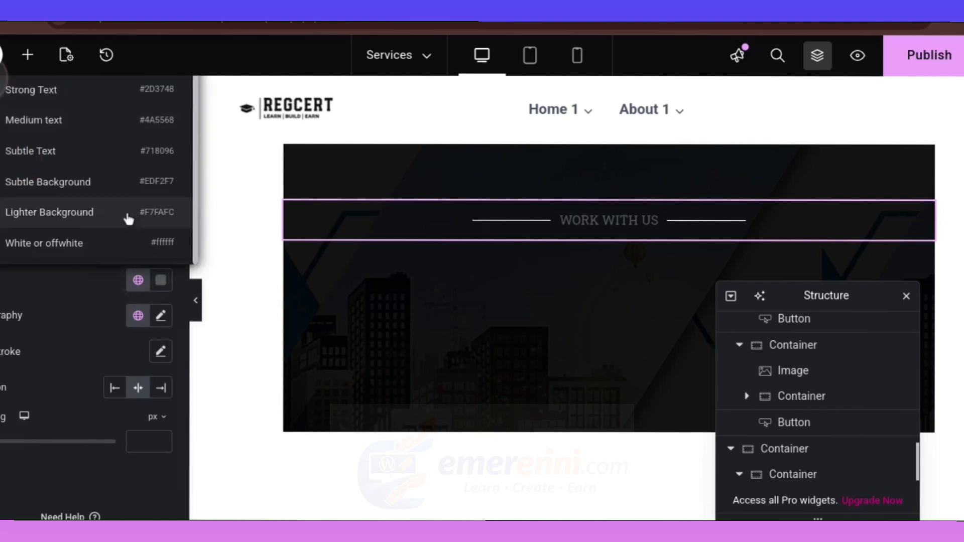
pyautogui.click(85, 243)
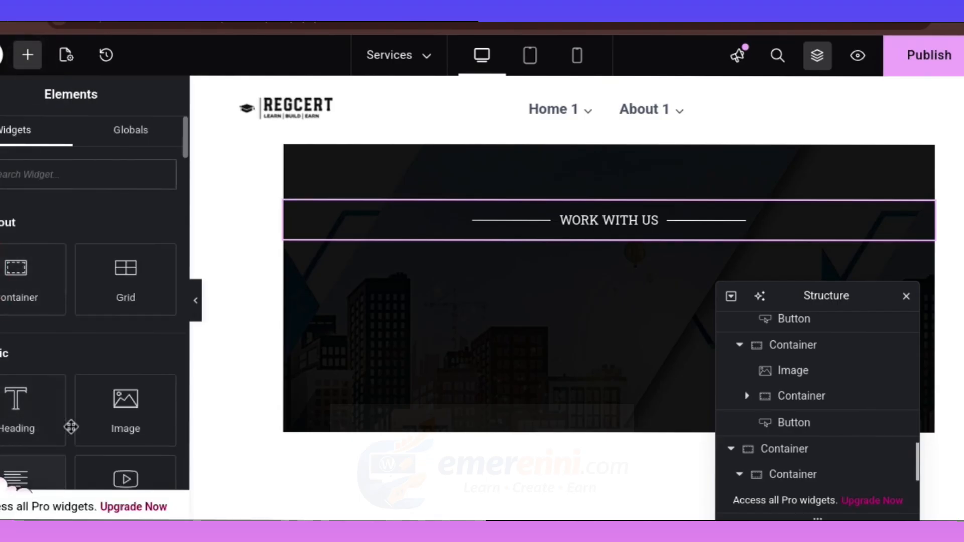
# Insert a text editor below the divider, replace its placeholder with the copied heading, and centre the text
pyautogui.scroll(-1, 70, 426)
pyautogui.moveTo(32, 454); pyautogui.dragTo(622, 249)
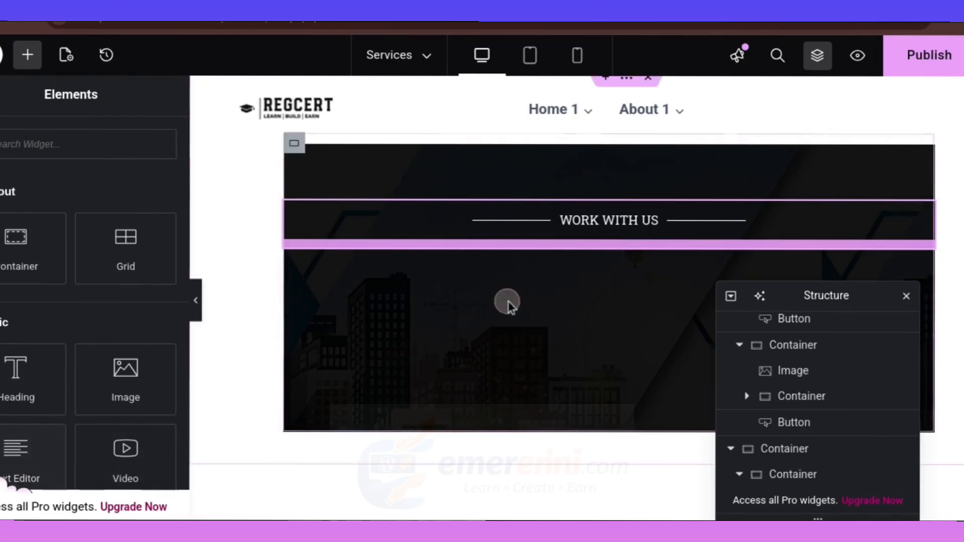
pyautogui.moveTo(557, 275); pyautogui.dragTo(591, 232)
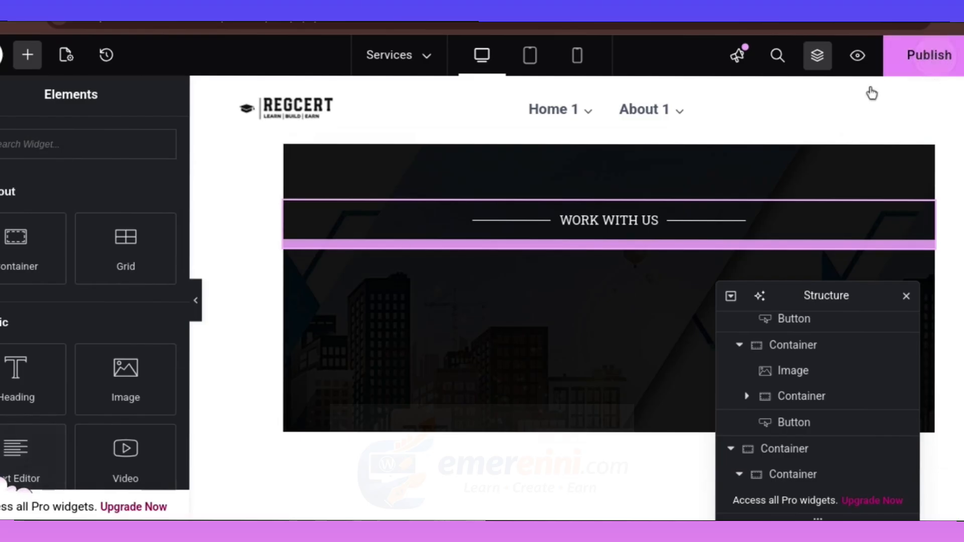
pyautogui.scroll(-4, 80, 392)
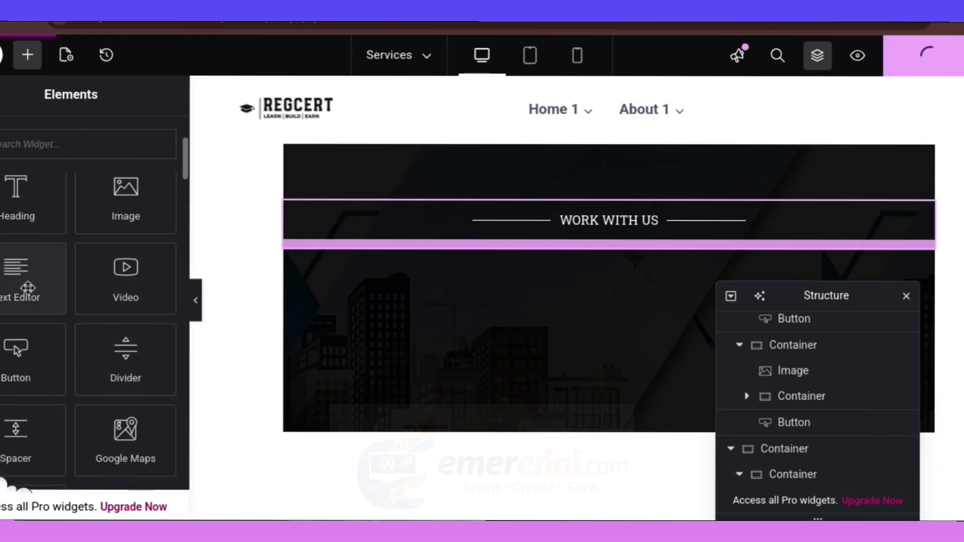
pyautogui.moveTo(25, 286); pyautogui.dragTo(633, 230)
pyautogui.moveTo(546, 282); pyautogui.dragTo(546, 282)
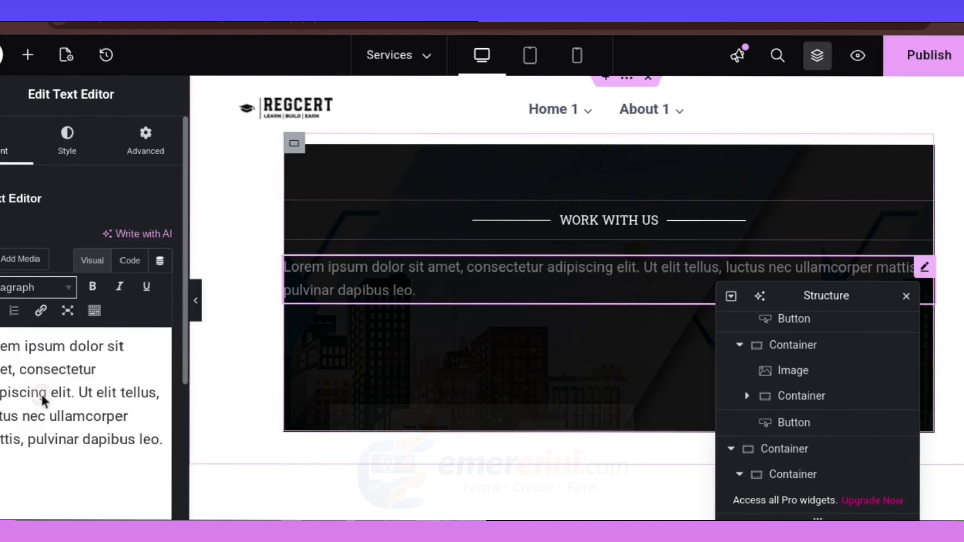
pyautogui.hotkey('ctrl', 'a')
pyautogui.hotkey('ctrl', 'v')
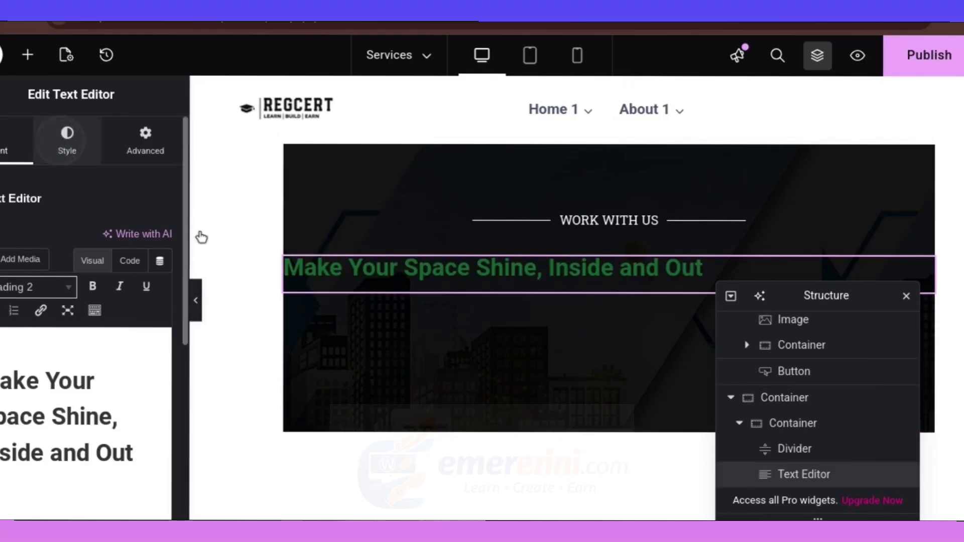
pyautogui.click(115, 239)
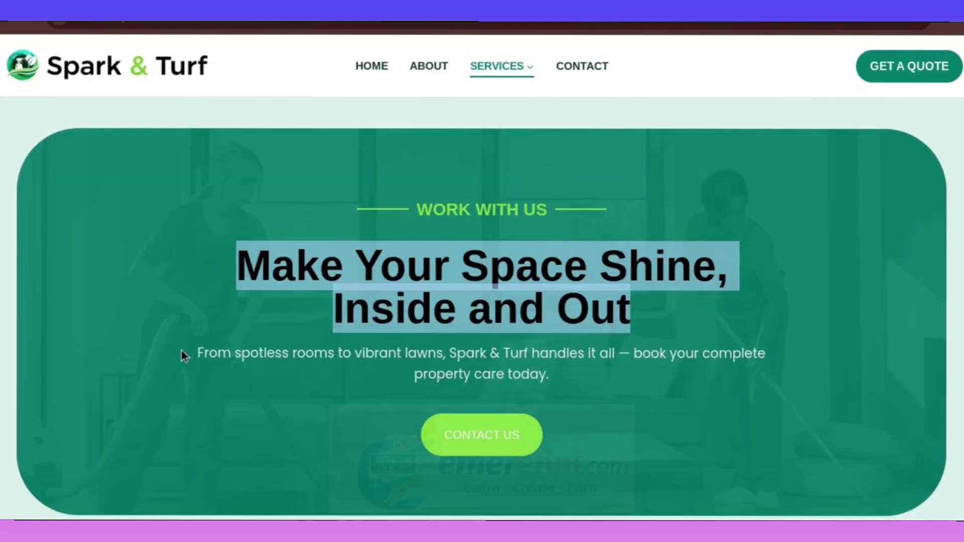
# Copy the "From spotless rooms to vibrant lawns" paragraph from the reference site and replace the banner's text editor with a Heading widget
pyautogui.moveTo(197, 353); pyautogui.dragTo(580, 387)
pyautogui.hotkey('ctrl', 'c')
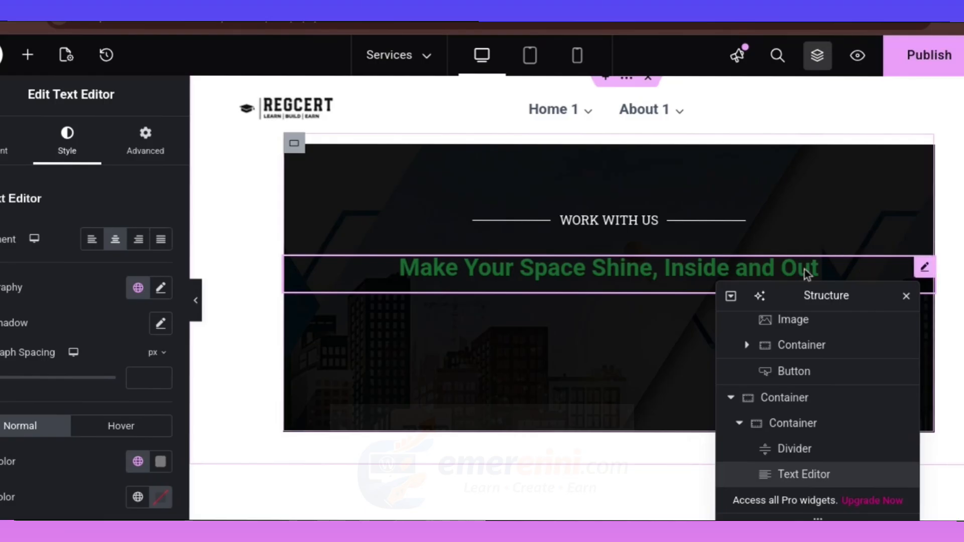
pyautogui.rightClick(924, 271)
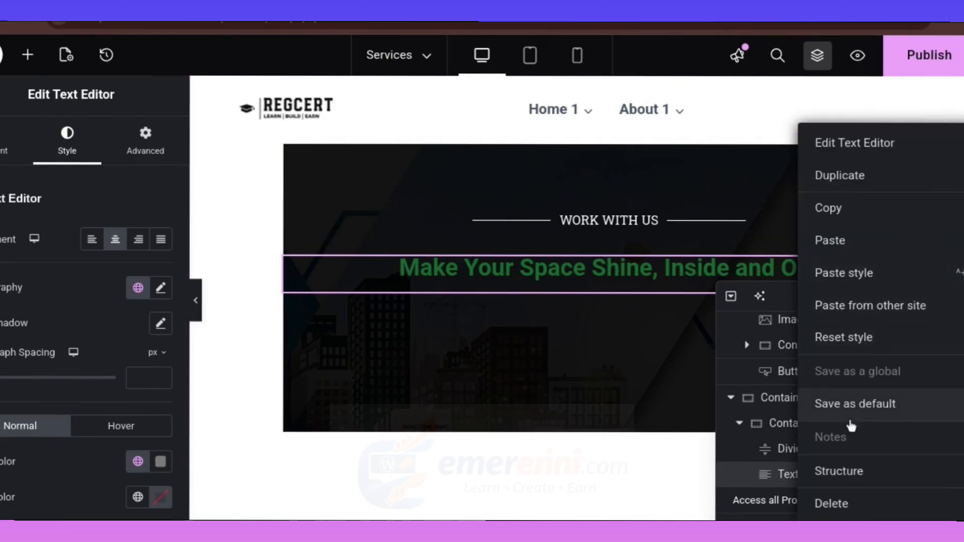
pyautogui.click(852, 500)
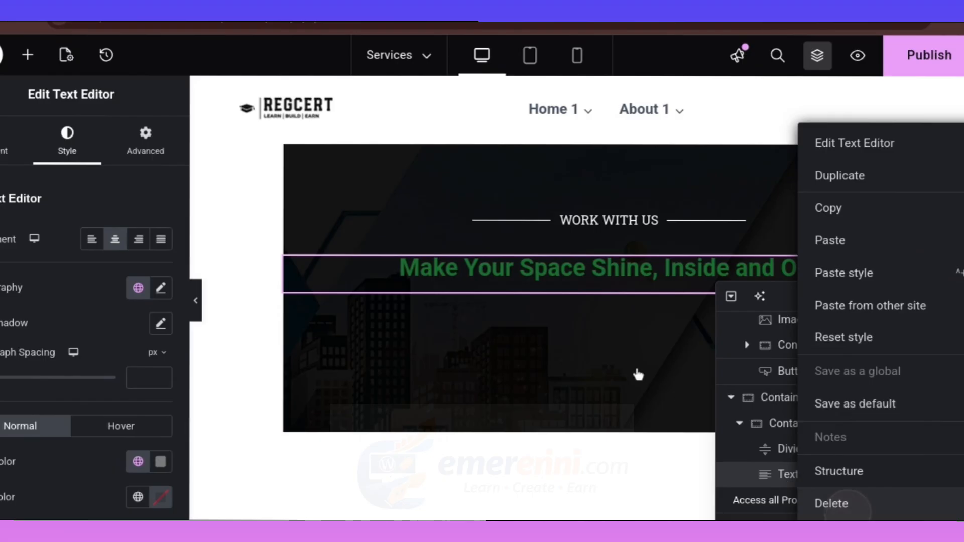
pyautogui.moveTo(17, 401); pyautogui.dragTo(554, 230)
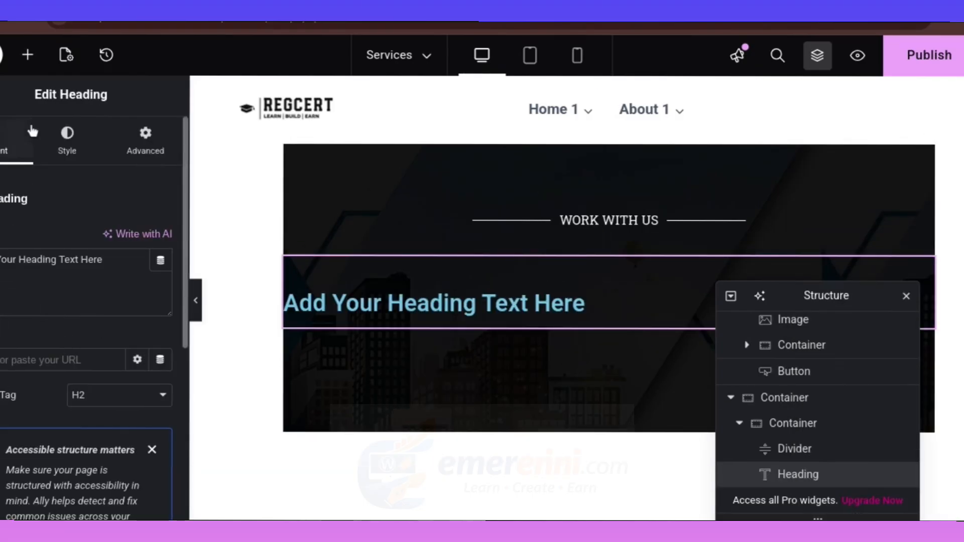
# Add a text editor directly below the banner and replace its placeholder text with the copied "From spotless rooms to vibrant lawns" paragraph
pyautogui.click(27, 55)
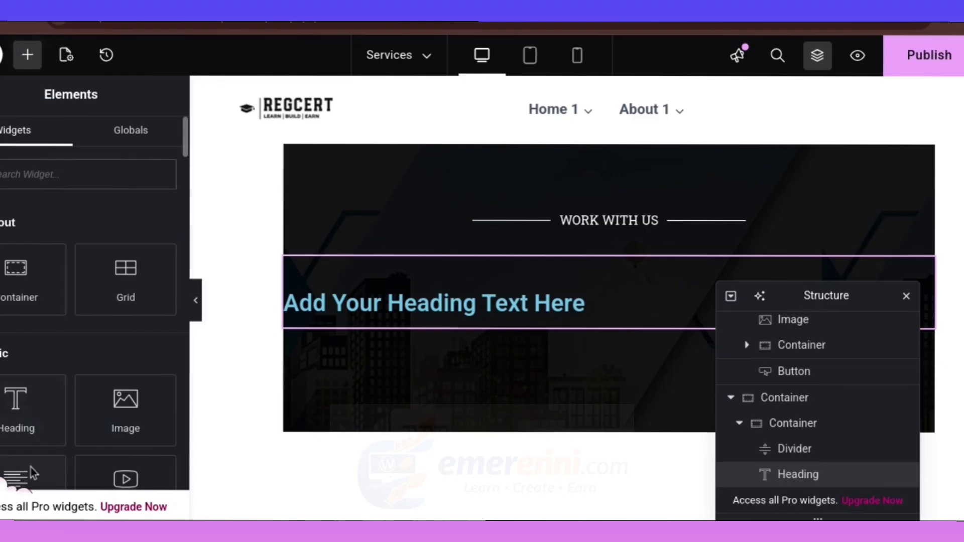
pyautogui.scroll(-1, 57, 385)
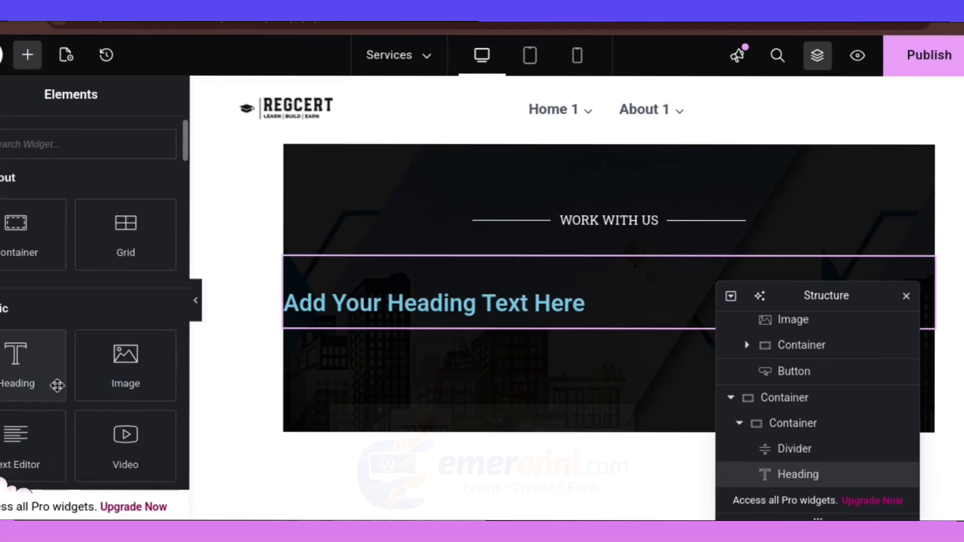
pyautogui.moveTo(22, 436); pyautogui.dragTo(441, 451)
pyautogui.hotkey('ctrl', 'a')
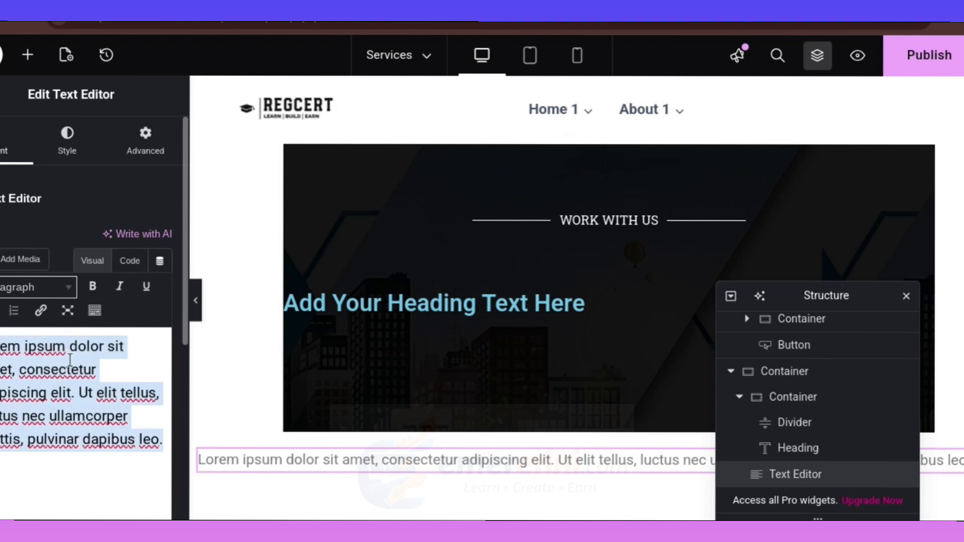
pyautogui.hotkey('ctrl', 'v')
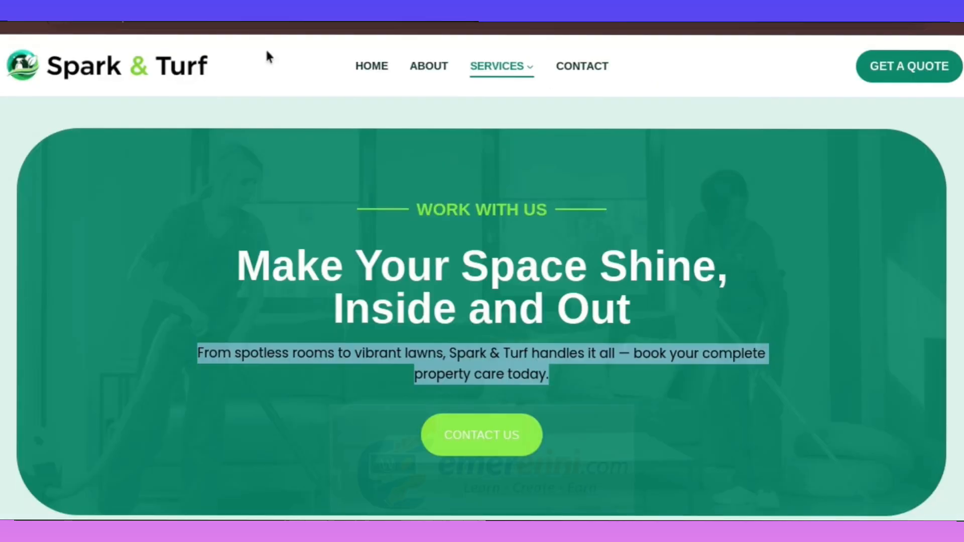
# Copy the "Make Your Space Shine, Inside and Out" heading from the Spark & Turf page into the banner's Heading widget and centre it
pyautogui.moveTo(243, 260); pyautogui.dragTo(624, 306)
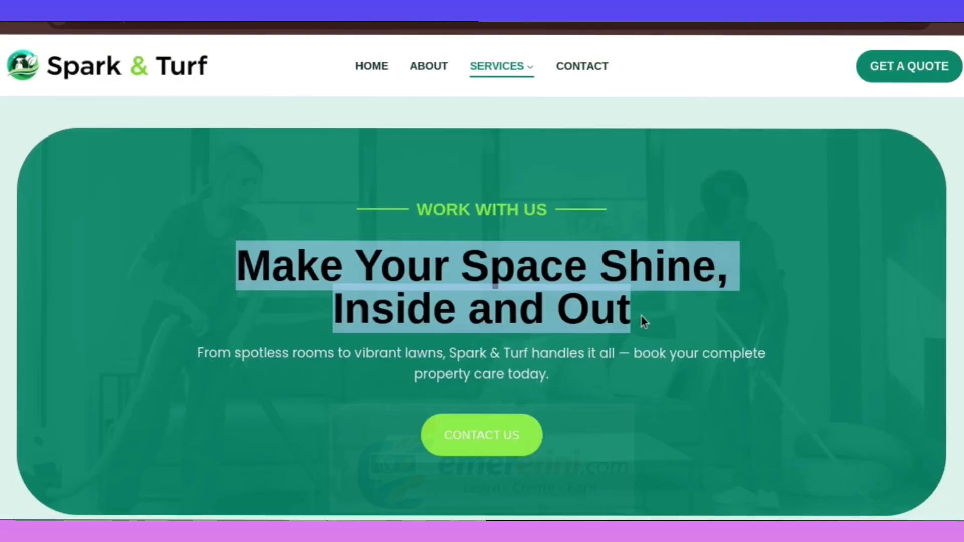
pyautogui.hotkey('ctrl', 'c')
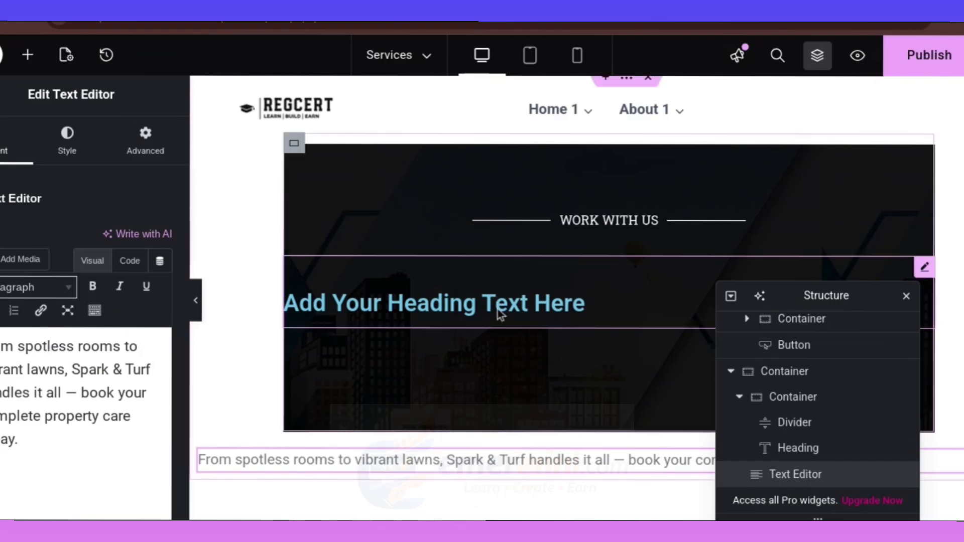
pyautogui.click(499, 314)
pyautogui.tripleClick(42, 259)
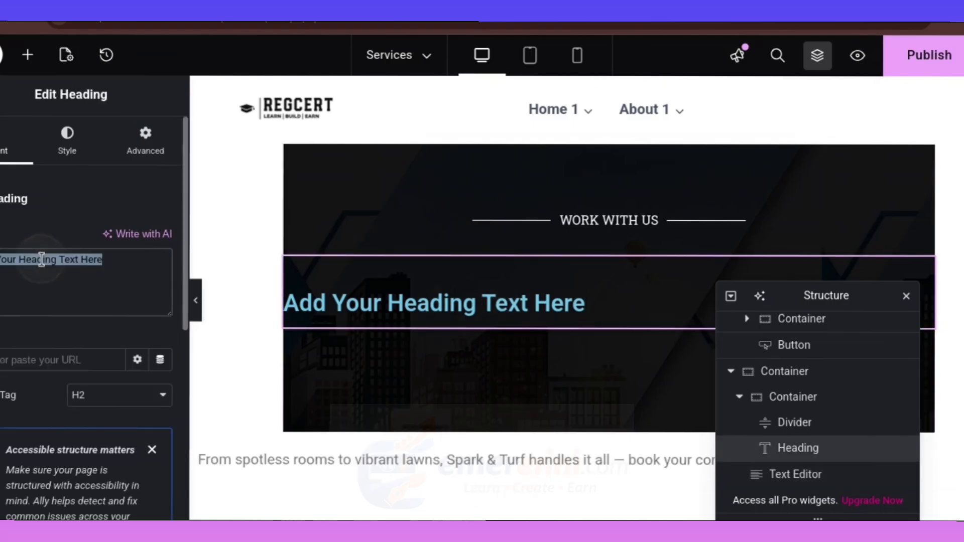
pyautogui.hotkey('ctrl', 'v')
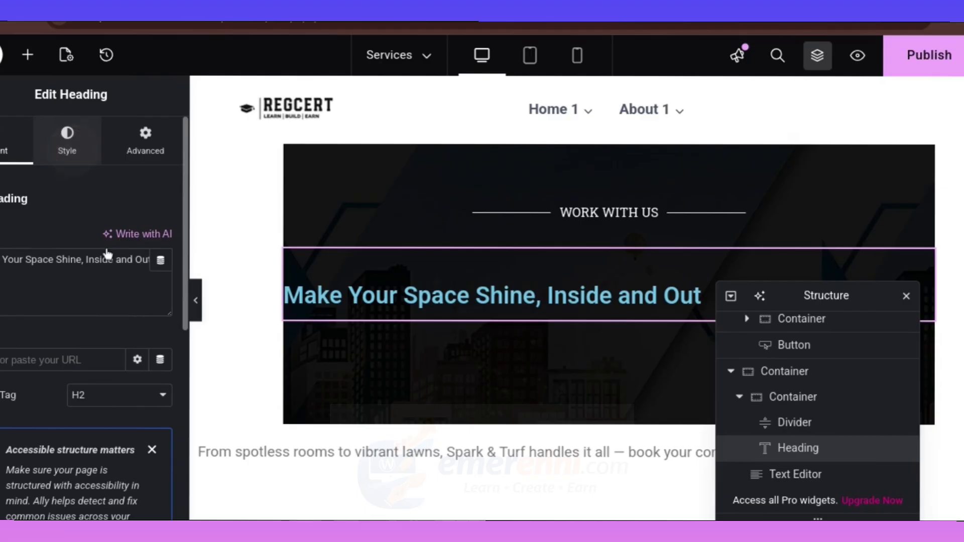
pyautogui.click(67, 140)
pyautogui.click(118, 239)
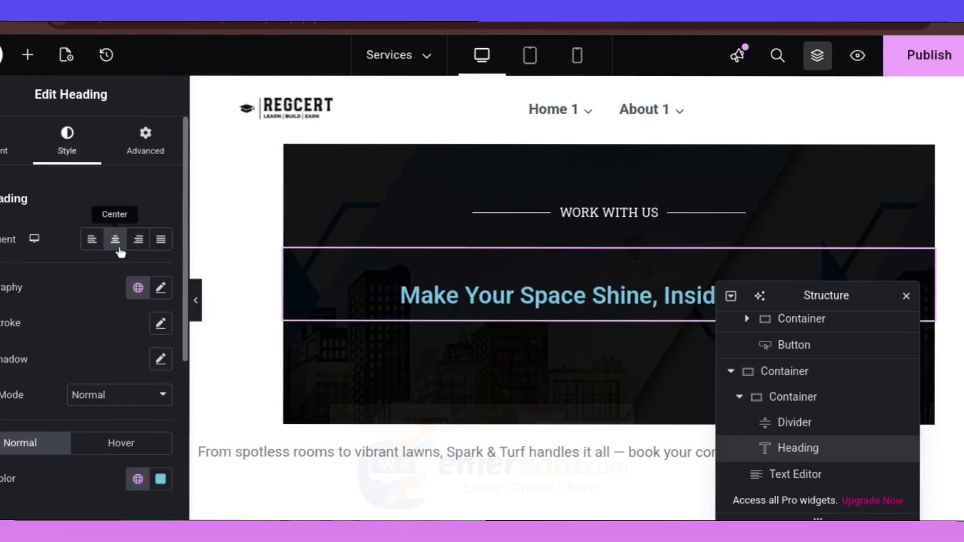
# Centre the paragraph in the text editor below the banner
pyautogui.click(421, 455)
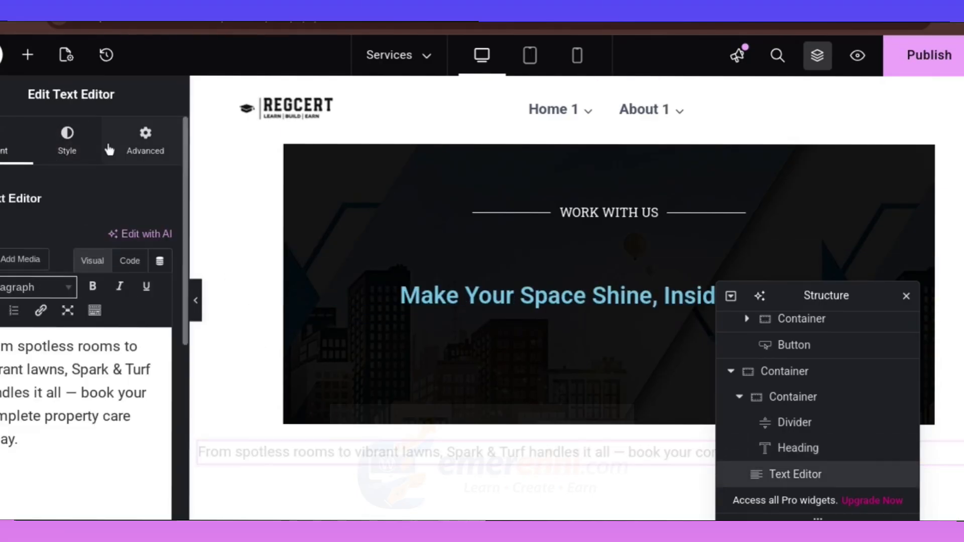
pyautogui.click(96, 160)
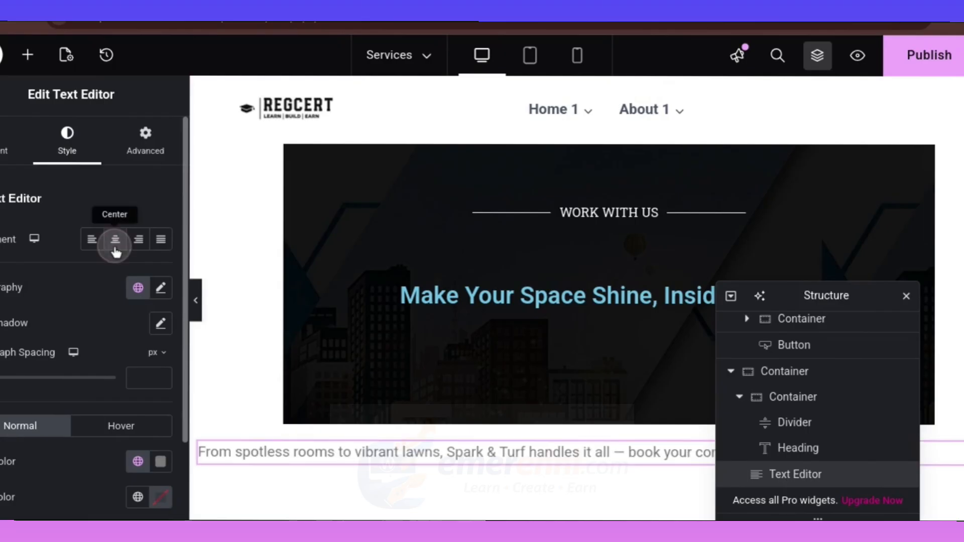
pyautogui.click(115, 241)
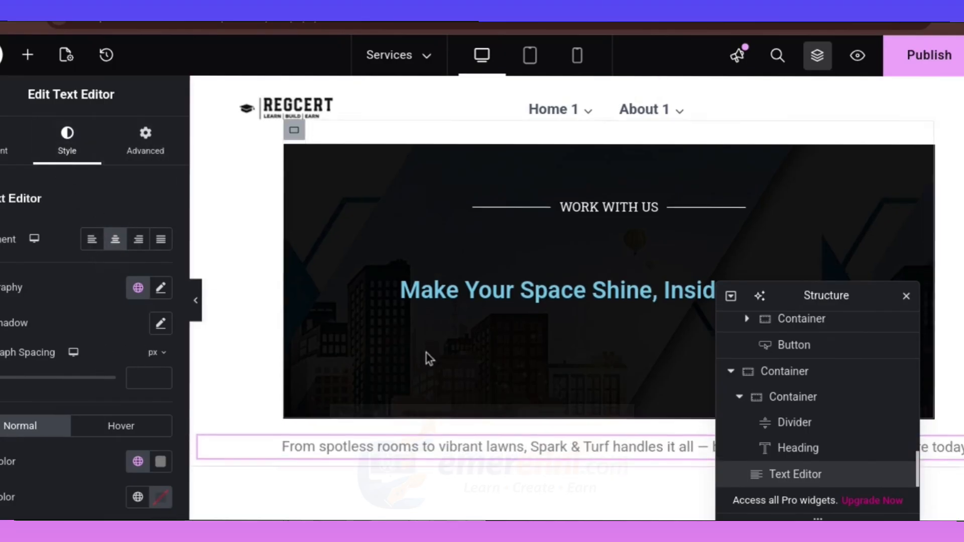
# Insert a new text editor inside the banner container, directly under the heading
pyautogui.scroll(-3, 652, 349)
pyautogui.scroll(1, 631, 346)
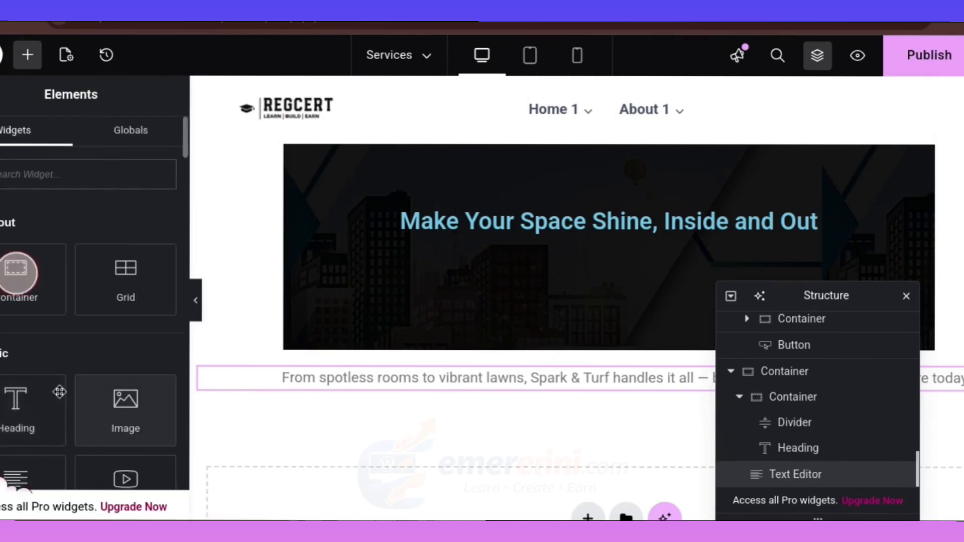
pyautogui.scroll(-3, 40, 301)
pyautogui.moveTo(15, 321); pyautogui.dragTo(552, 241)
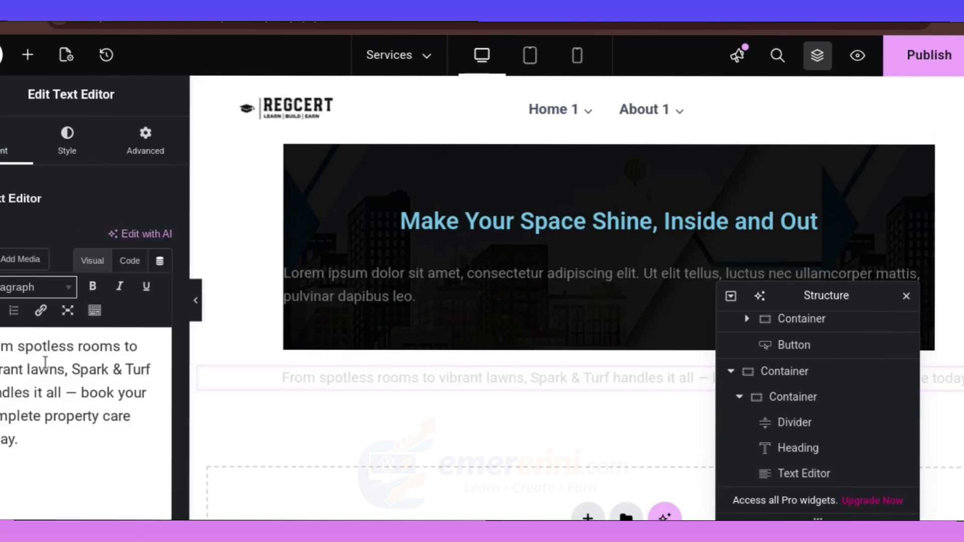
# Replace the new text editor's placeholder with the "From spotless rooms to vibrant lawns" paragraph and delete the original text editor below the banner
pyautogui.tripleClick(79, 377)
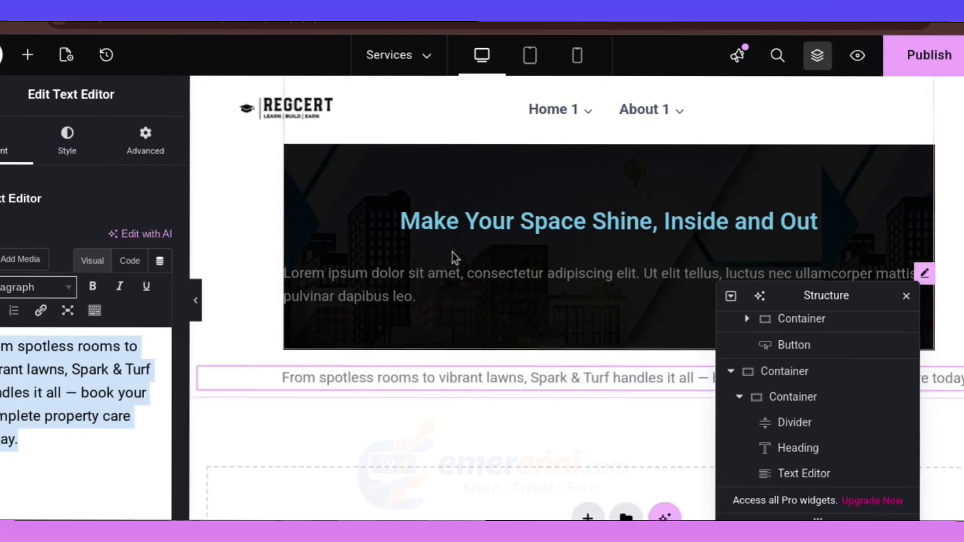
pyautogui.click(454, 280)
pyautogui.click(81, 360)
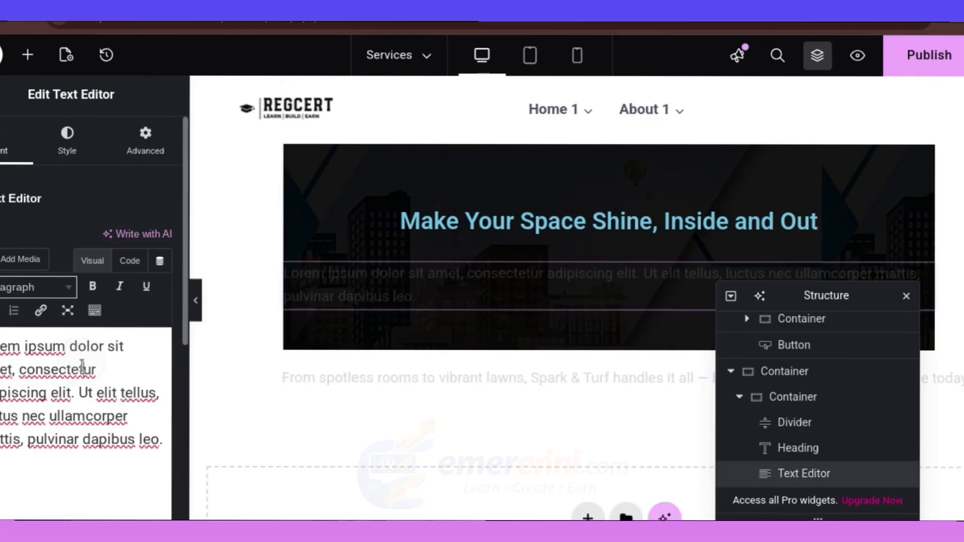
pyautogui.hotkey('ctrl', 'a')
pyautogui.hotkey('ctrl', 'v')
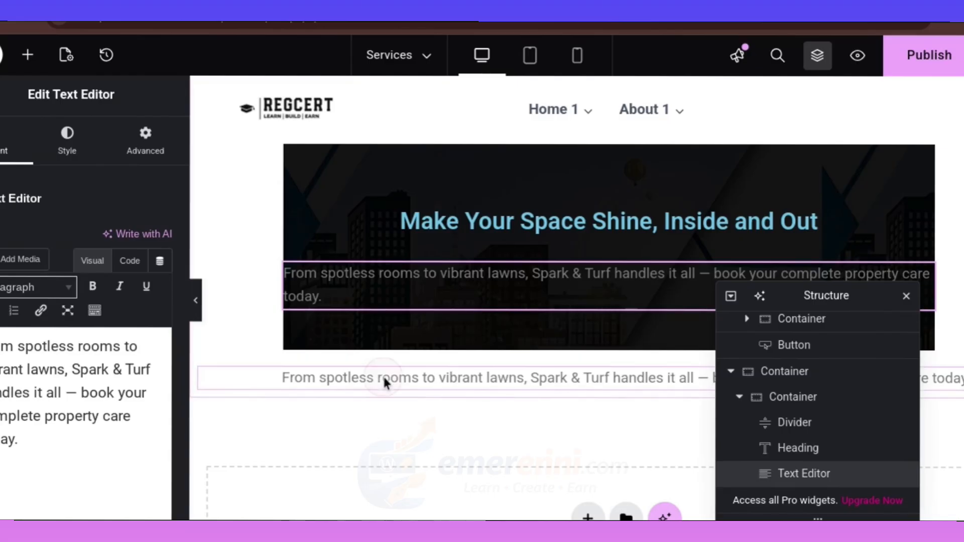
pyautogui.rightClick(382, 375)
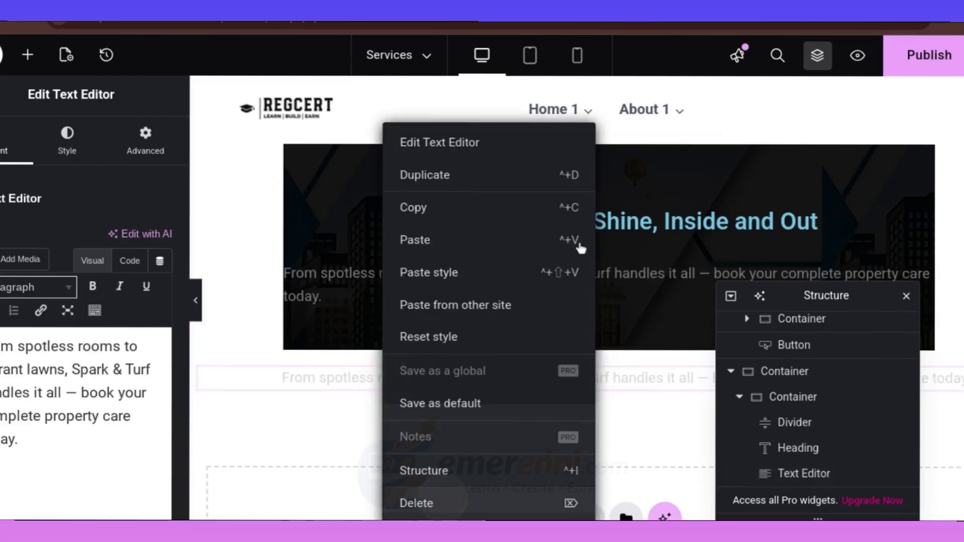
pyautogui.click(417, 503)
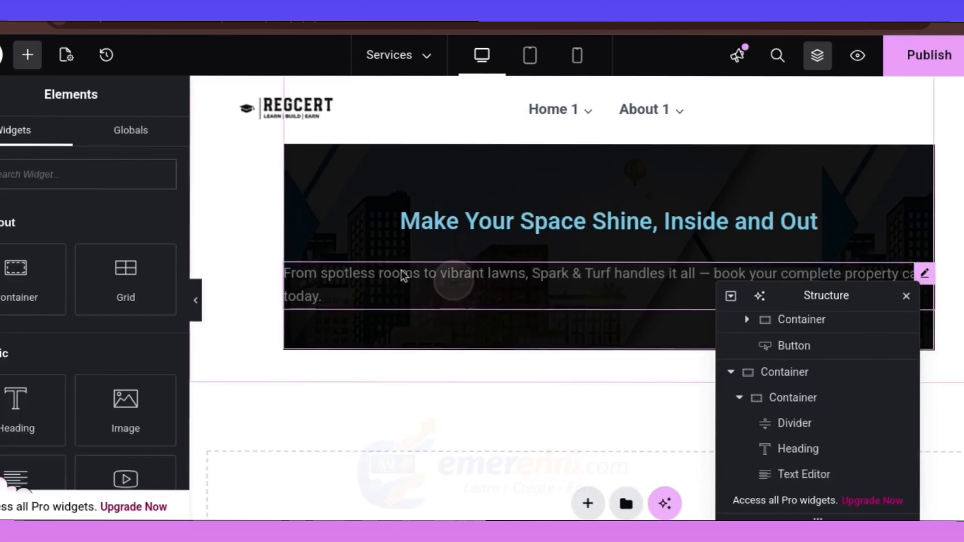
# Centre the banner's paragraph and set its text colour to the global colour White or offwhite
pyautogui.click(454, 276)
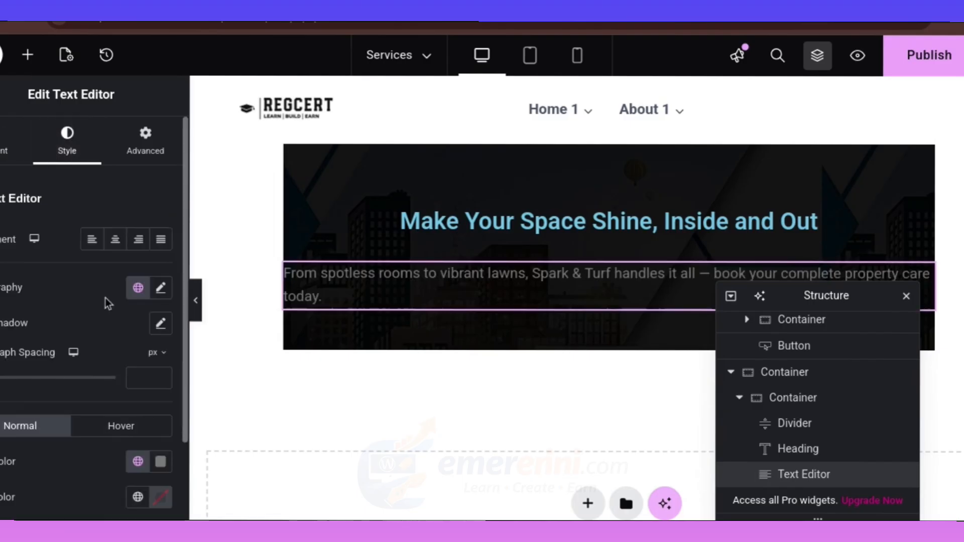
pyautogui.click(115, 239)
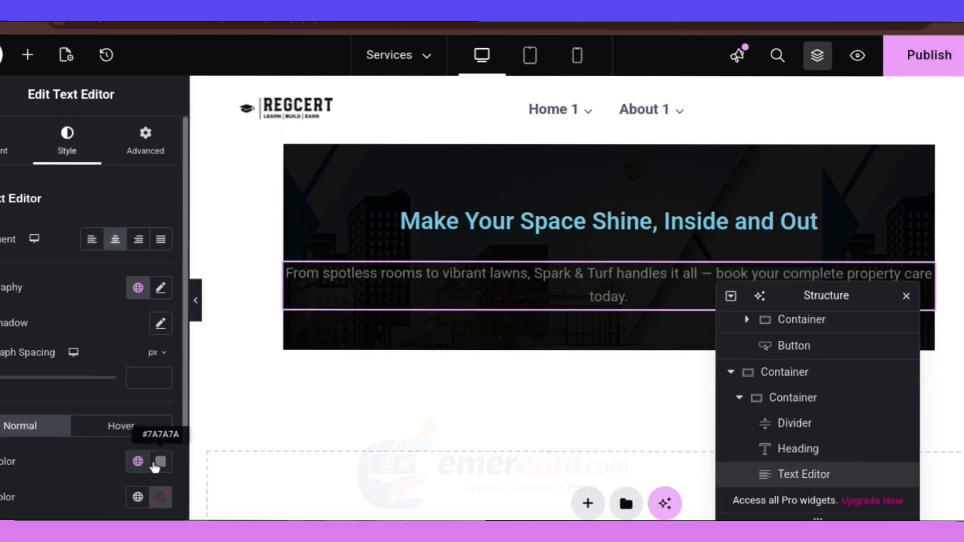
pyautogui.click(138, 461)
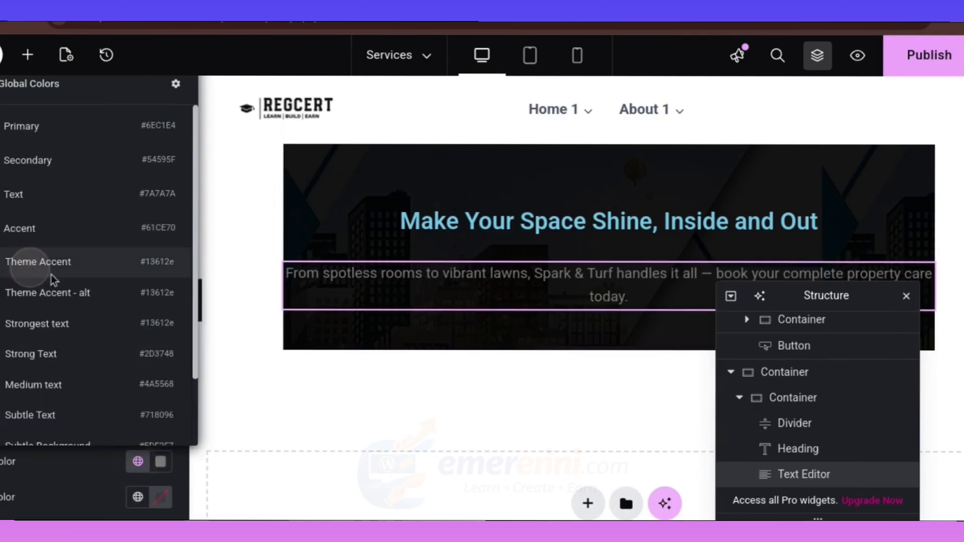
pyautogui.click(48, 264)
pyautogui.click(138, 463)
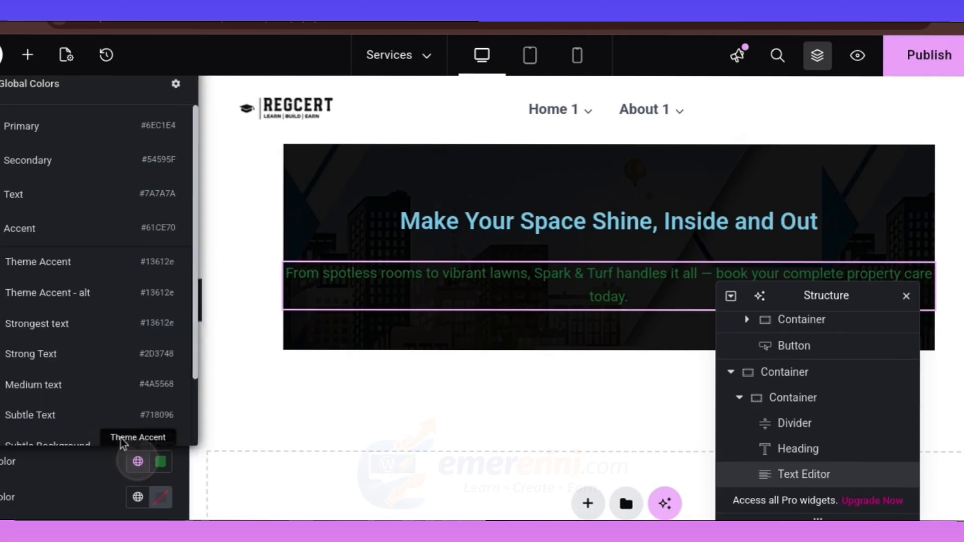
pyautogui.scroll(-2, 88, 376)
pyautogui.click(69, 429)
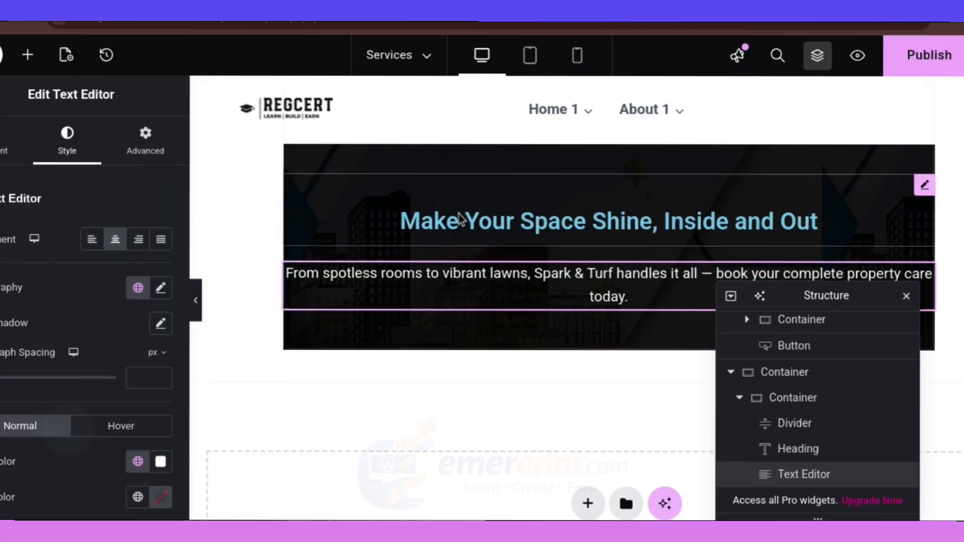
# Set the banner paragraph's left and right margins to 50 px each
pyautogui.click(143, 152)
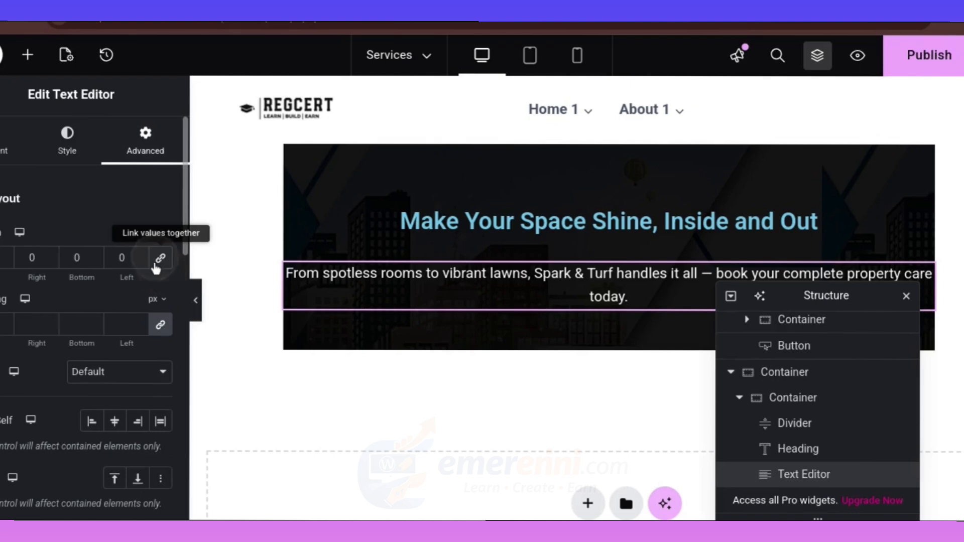
pyautogui.click(105, 262)
pyautogui.write('3')
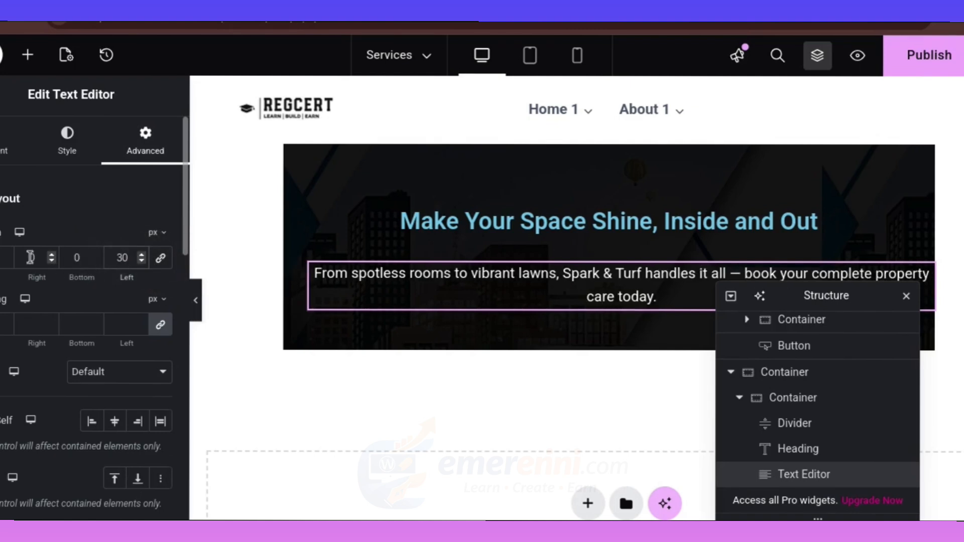
pyautogui.press('BackSpace')
pyautogui.write('5')
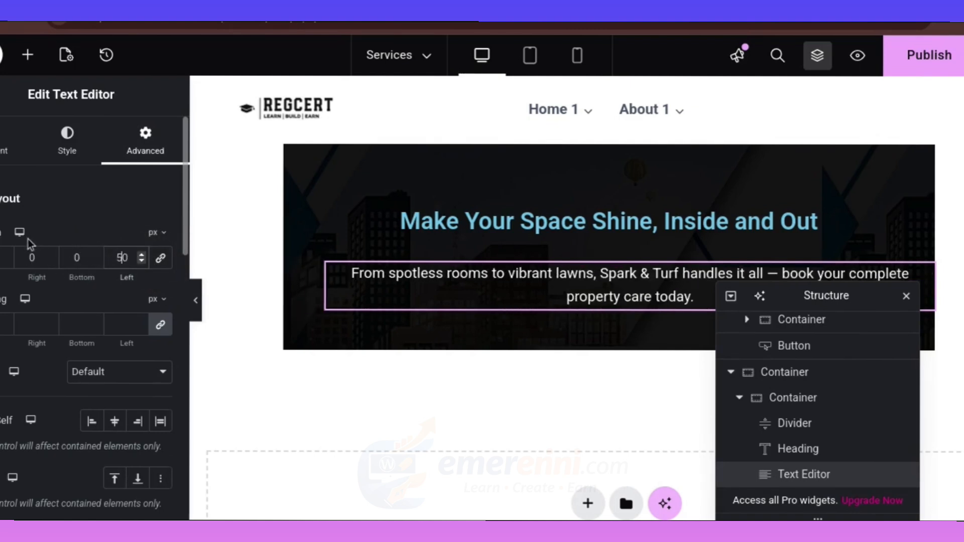
pyautogui.click(30, 257)
pyautogui.write('5')
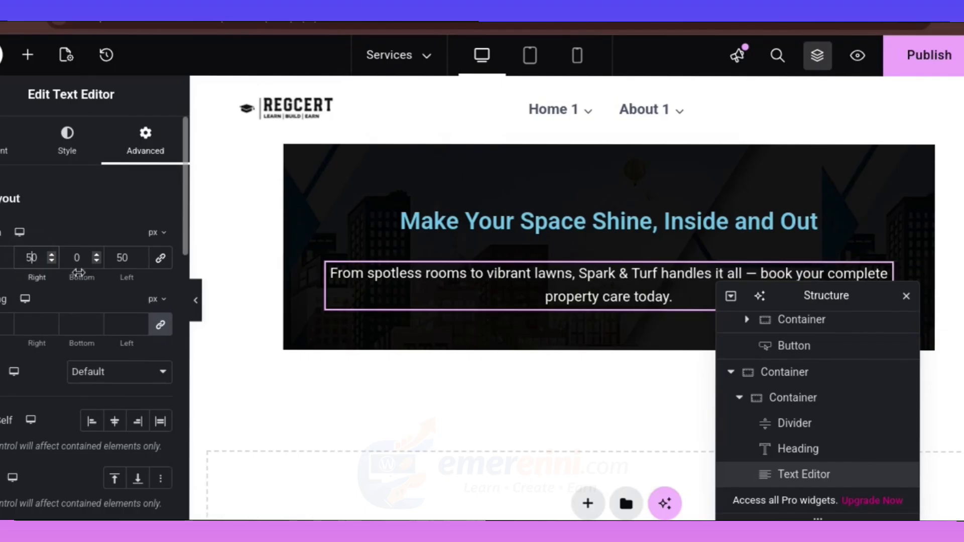
# Unlink the banner paragraph's padding values and set the left and right padding to 50 px each
pyautogui.click(162, 324)
pyautogui.click(121, 324)
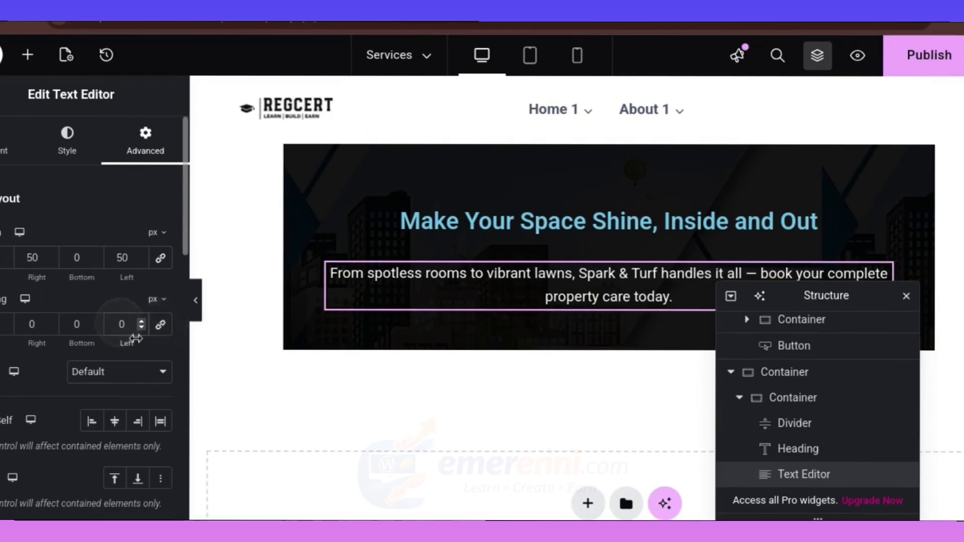
pyautogui.write('5')
pyautogui.click(26, 324)
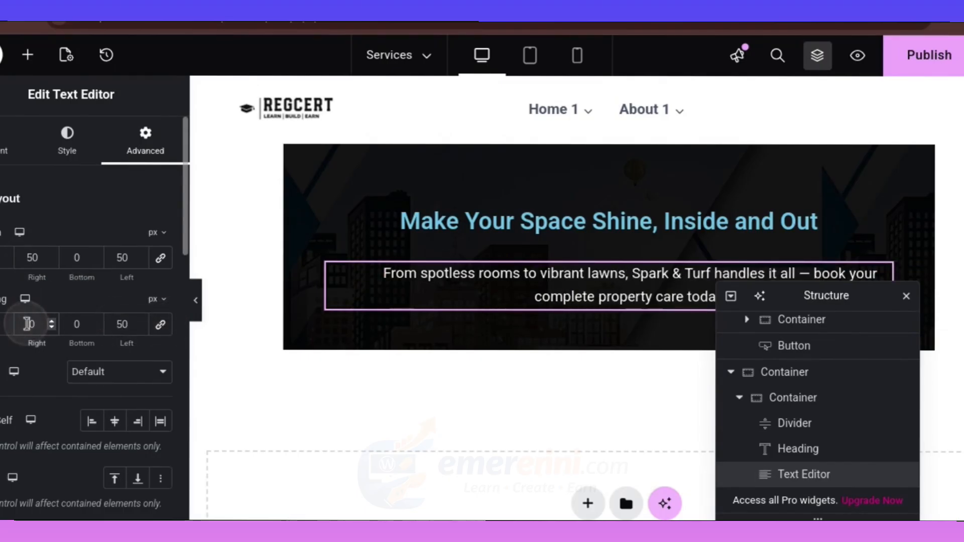
pyautogui.write('5')
# Set the banner heading's text colour to White or offwhite, #ffffff, and publish the page
pyautogui.click(660, 232)
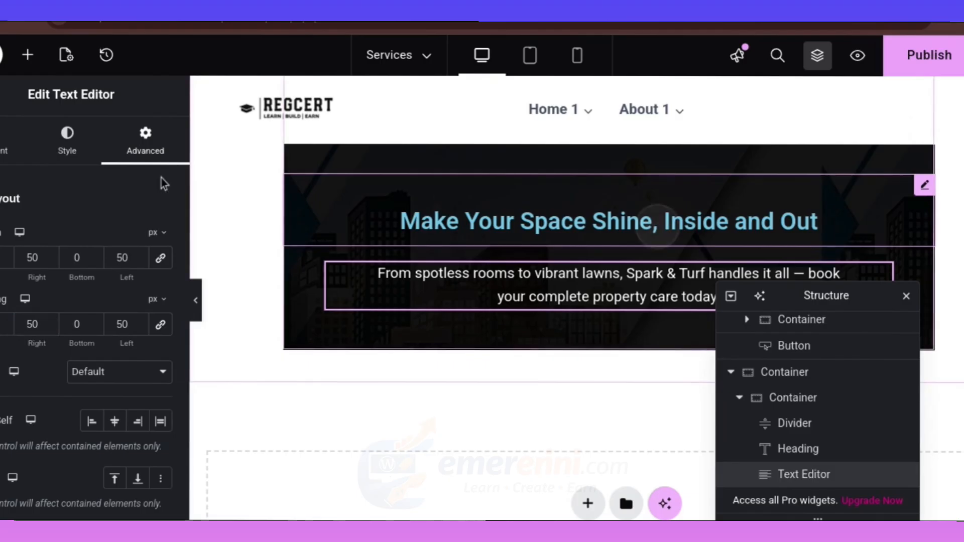
pyautogui.click(75, 156)
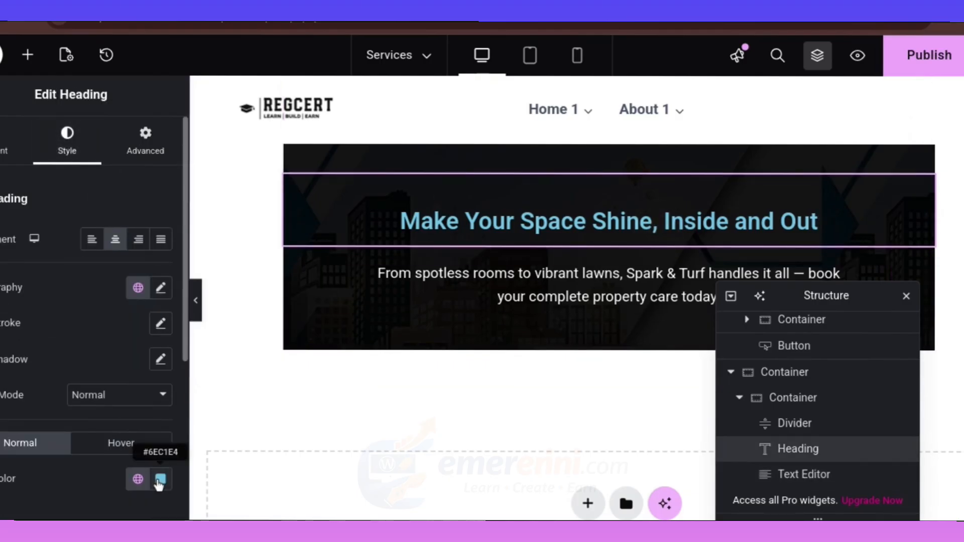
pyautogui.click(138, 479)
pyautogui.scroll(-2, 90, 391)
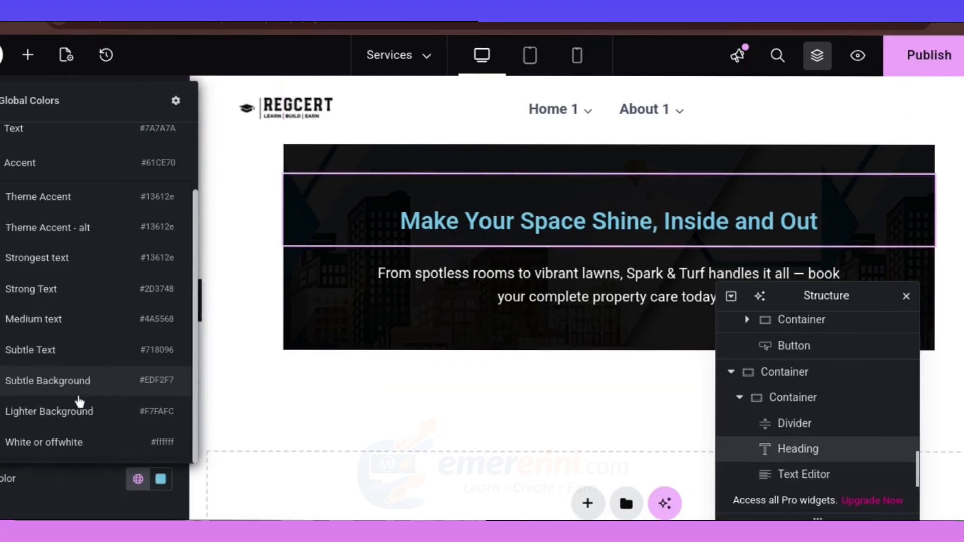
pyautogui.click(96, 442)
pyautogui.scroll(3, 581, 210)
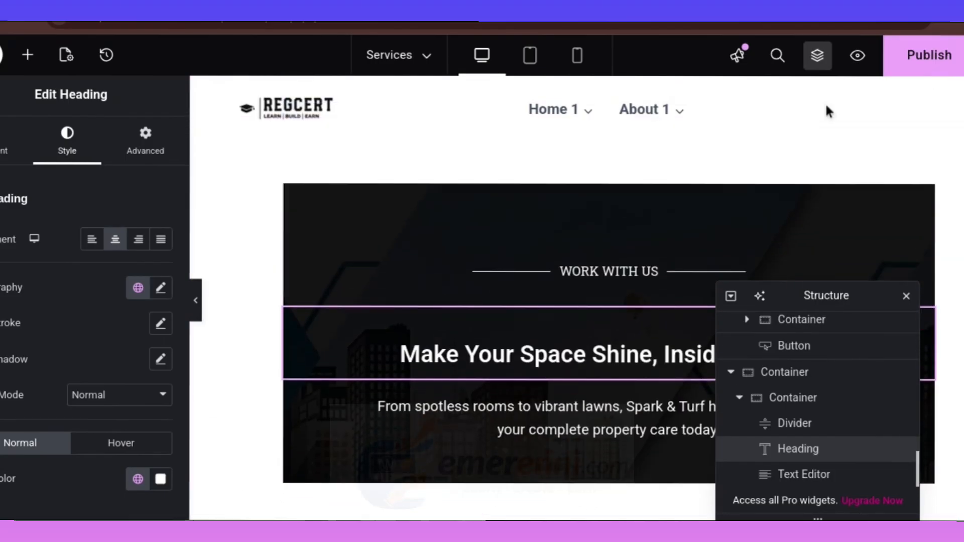
pyautogui.click(903, 66)
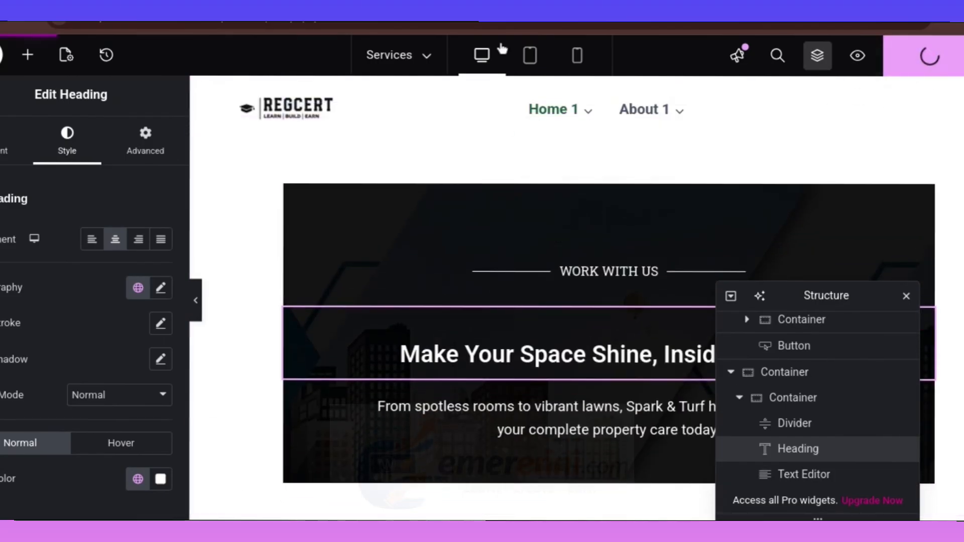
# Switch to the live Services page and check how the "Work with us" banner looks above the footer
pyautogui.click(485, 27)
pyautogui.scroll(-7, 602, 256)
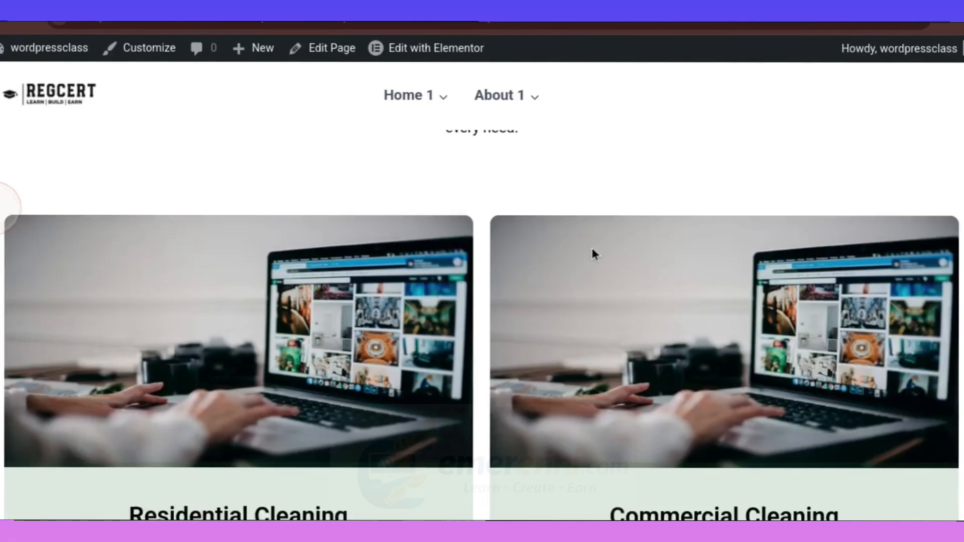
pyautogui.scroll(-10, 590, 257)
pyautogui.scroll(-5, 586, 258)
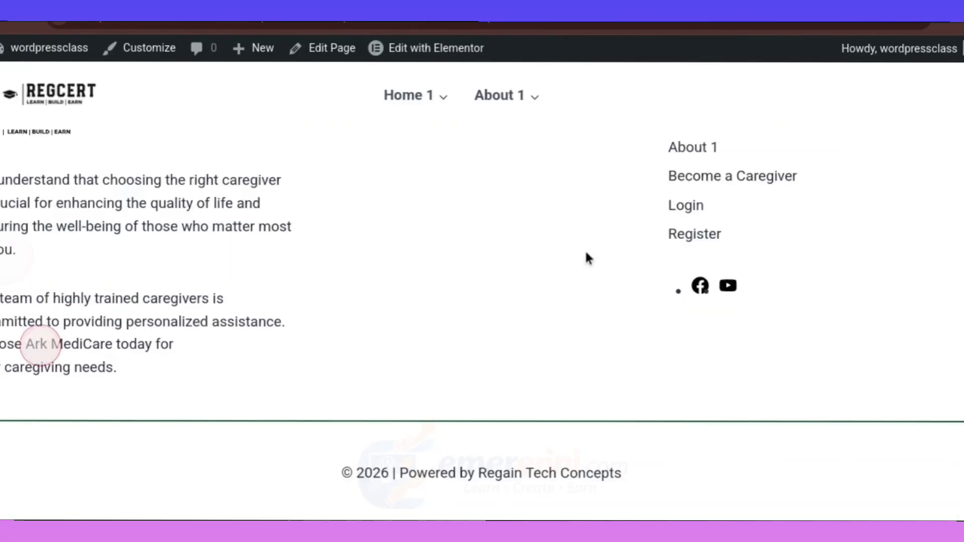
pyautogui.scroll(5, 532, 271)
pyautogui.scroll(-2, 529, 270)
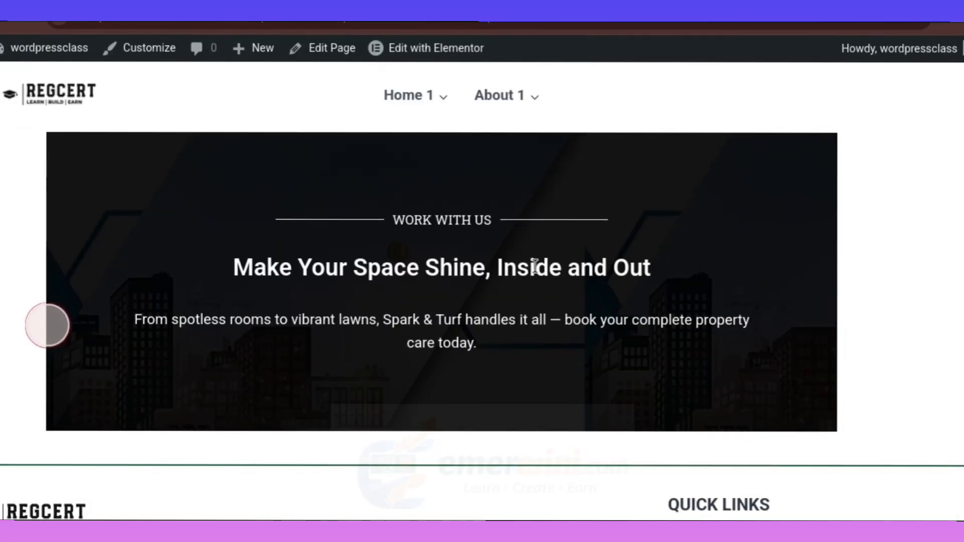
pyautogui.scroll(1, 283, 310)
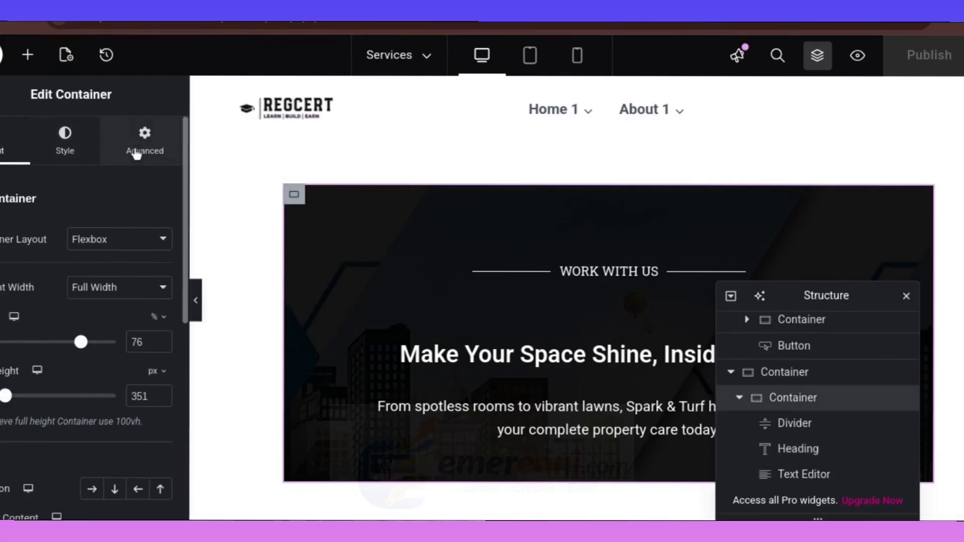
# Set the right margin of the inner "Work with us" banner container to 100 px
pyautogui.click(143, 146)
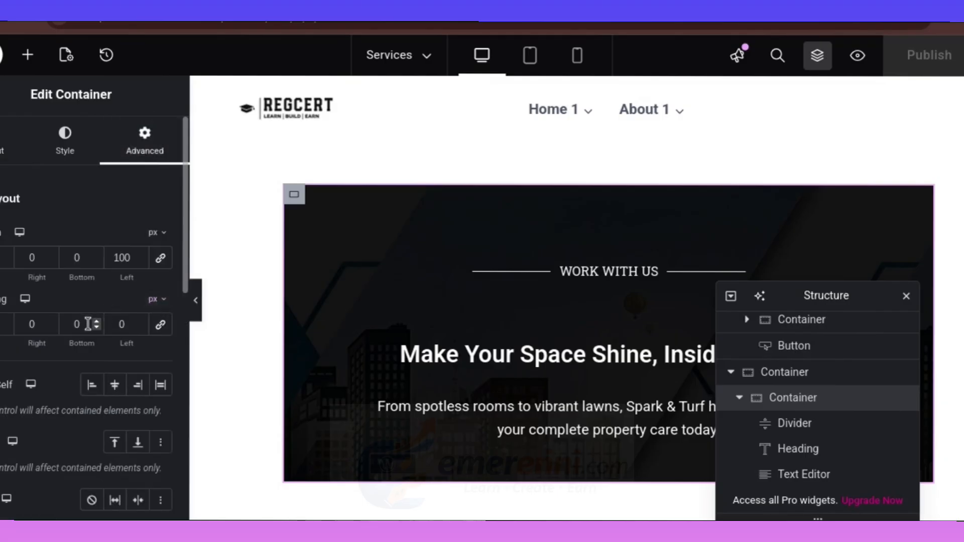
pyautogui.click(21, 256)
pyautogui.write('1000')
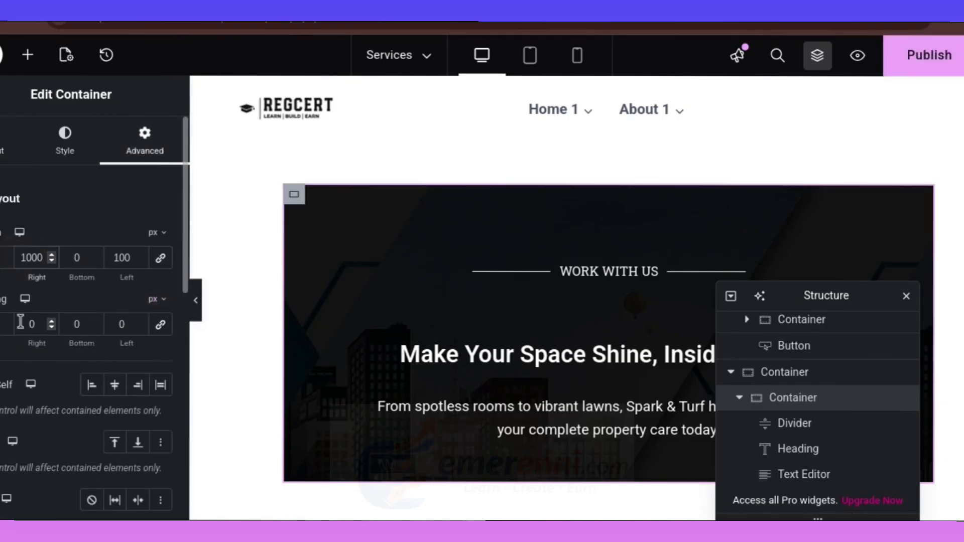
pyautogui.click(20, 323)
pyautogui.write('1')
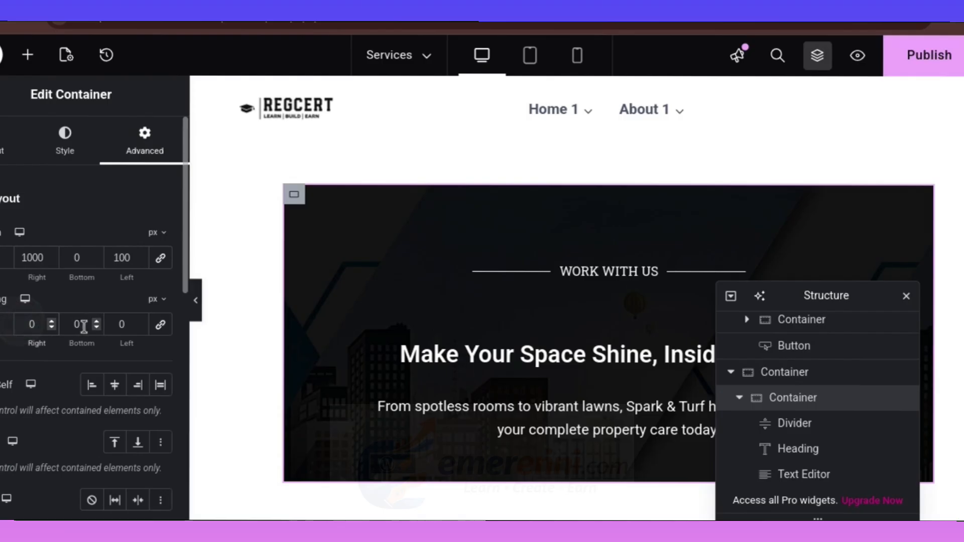
pyautogui.click(33, 257)
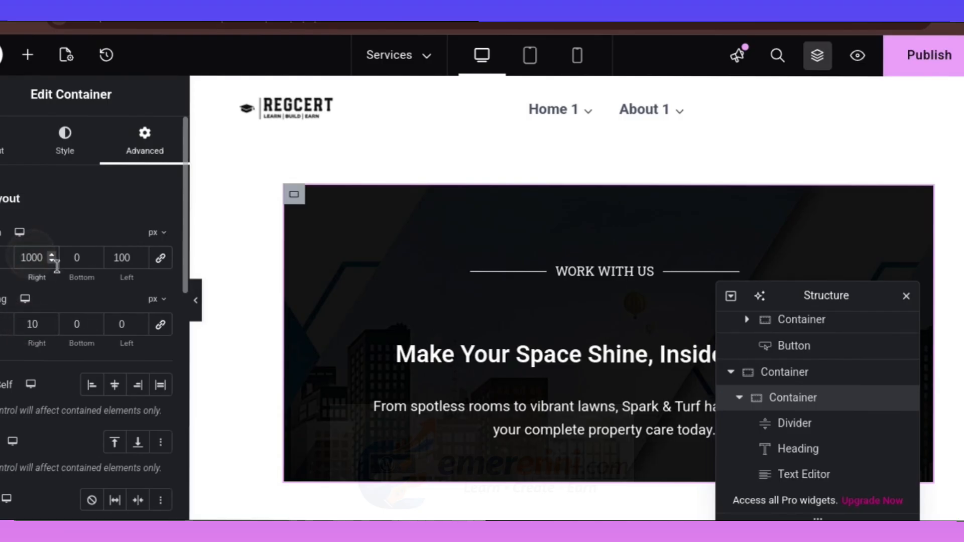
pyautogui.press('BackSpace')
# Set the banner container's right and left padding to 100 px each and publish the page
pyautogui.click(39, 323)
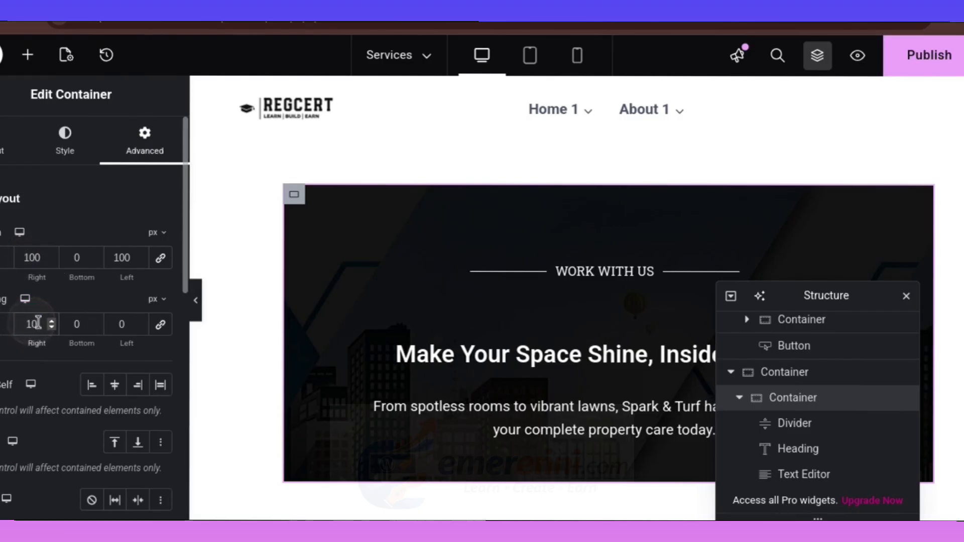
pyautogui.write('0')
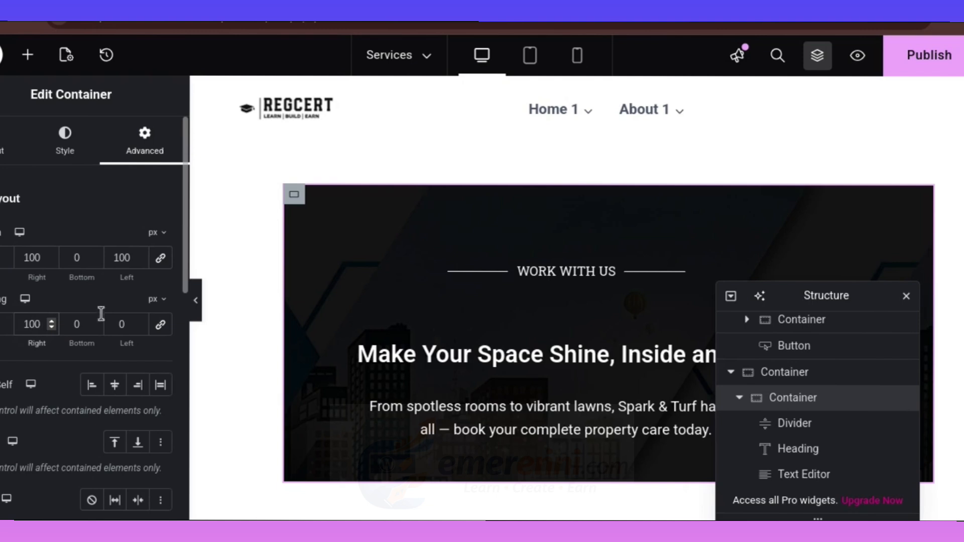
pyautogui.click(116, 327)
pyautogui.write('000')
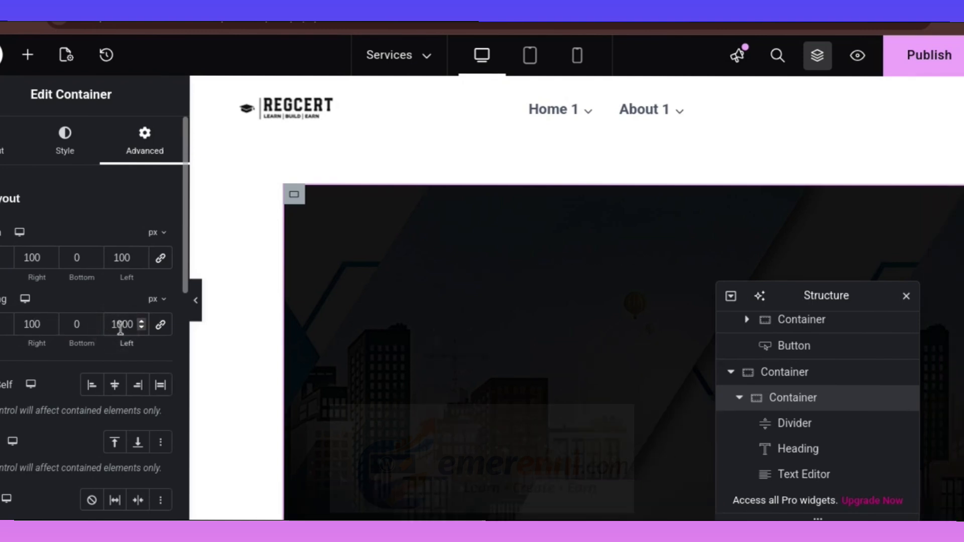
pyautogui.press('BackSpace')
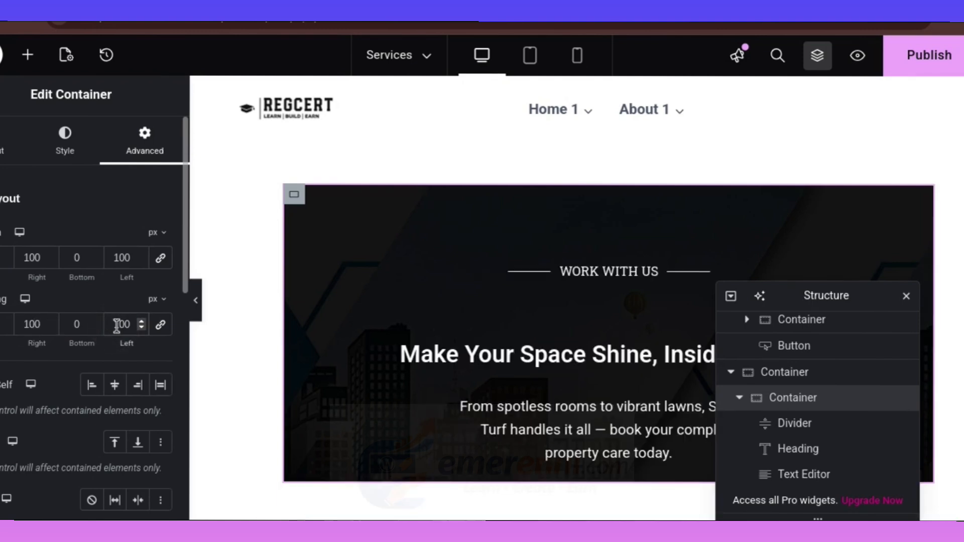
pyautogui.click(960, 67)
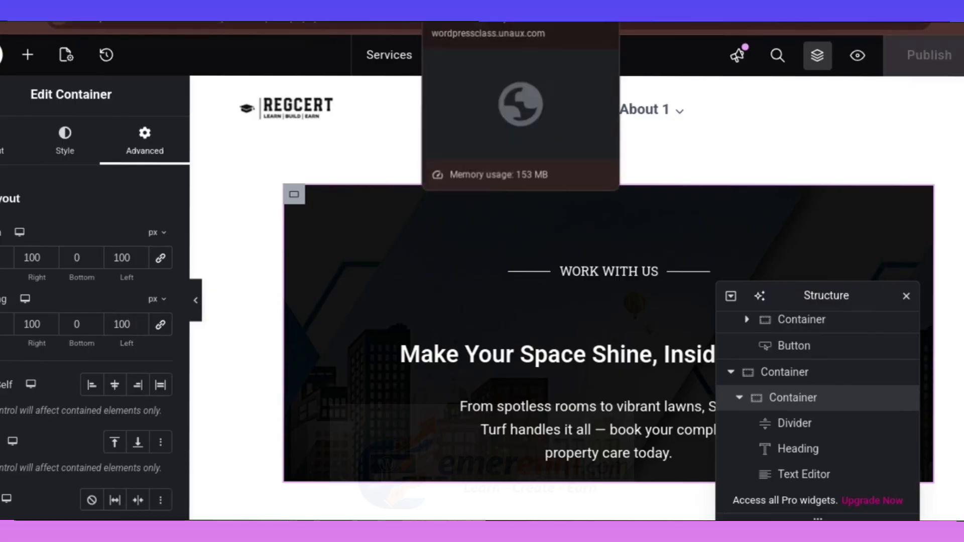
# Switch to the live Services page and check the banner's updated spacing down to the footer
pyautogui.click(476, 26)
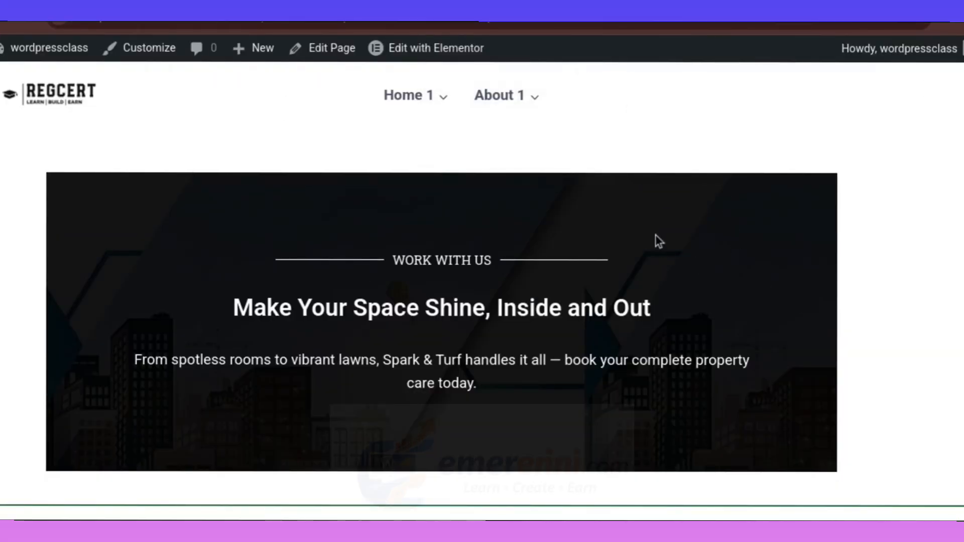
pyautogui.scroll(-10, 655, 241)
pyautogui.scroll(-3, 725, 248)
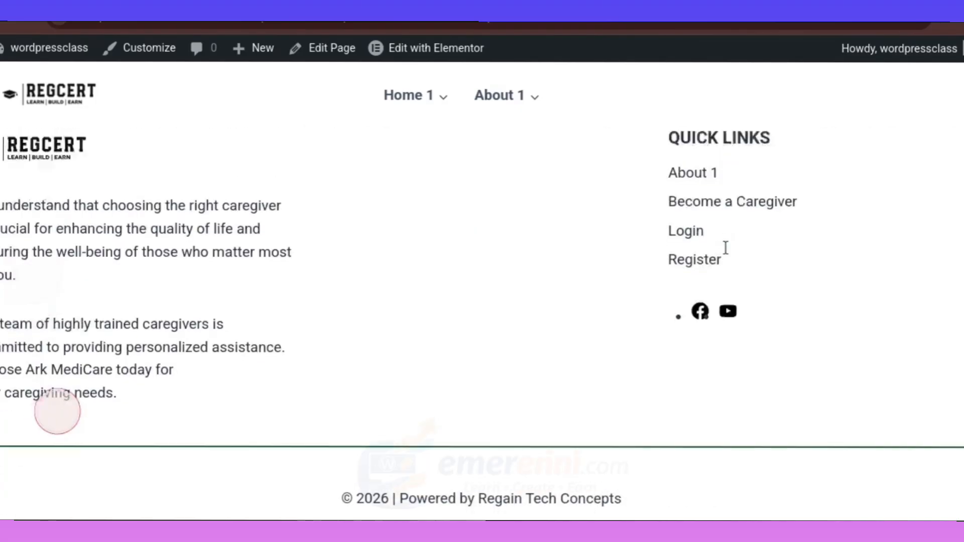
pyautogui.scroll(4, 725, 248)
pyautogui.scroll(-1, 639, 247)
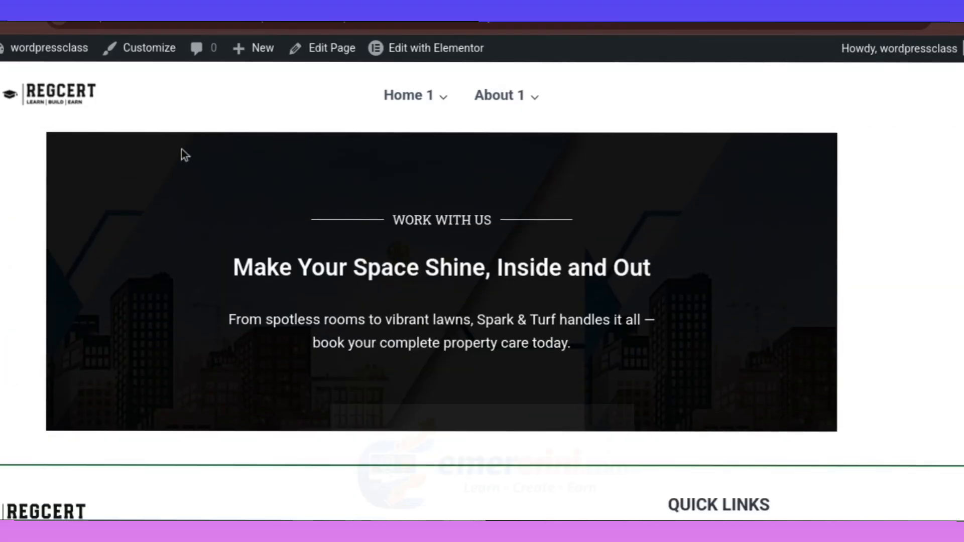
# Return to the Elementor editor, widen the banner container to 87%, previewing it at full page width, and publish the page
pyautogui.click(352, 26)
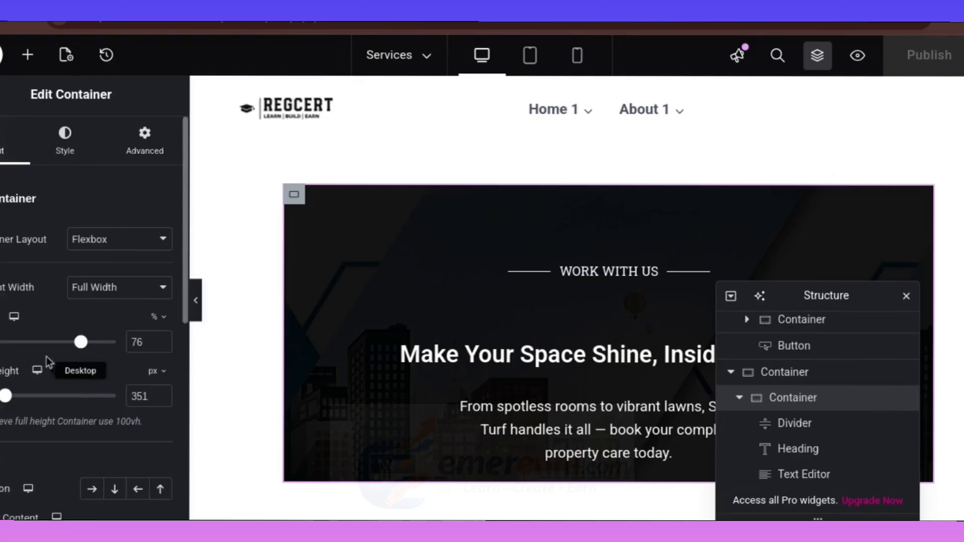
pyautogui.moveTo(82, 344)
pyautogui.mouseDown()
pyautogui.moveTo(65, 342)
pyautogui.moveTo(85, 343)
pyautogui.mouseUp()
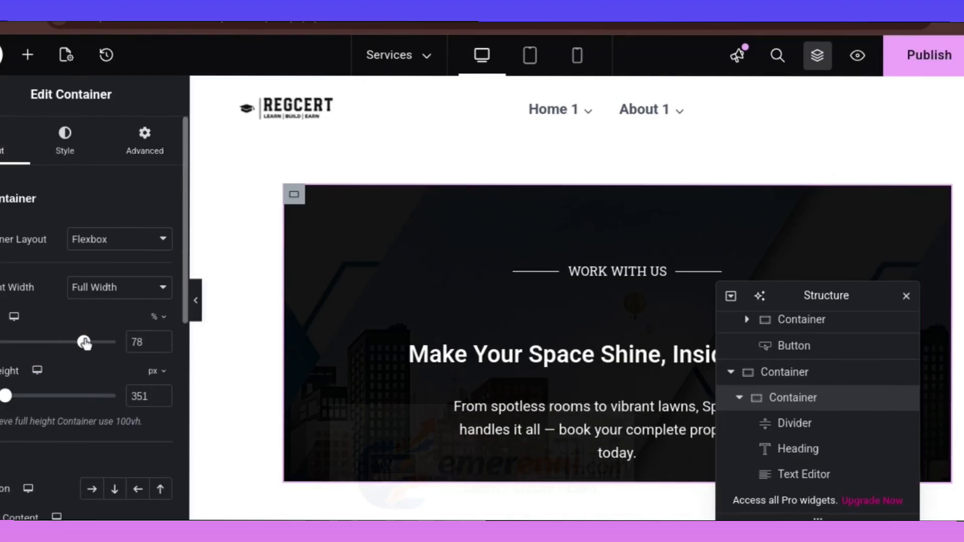
pyautogui.click(196, 301)
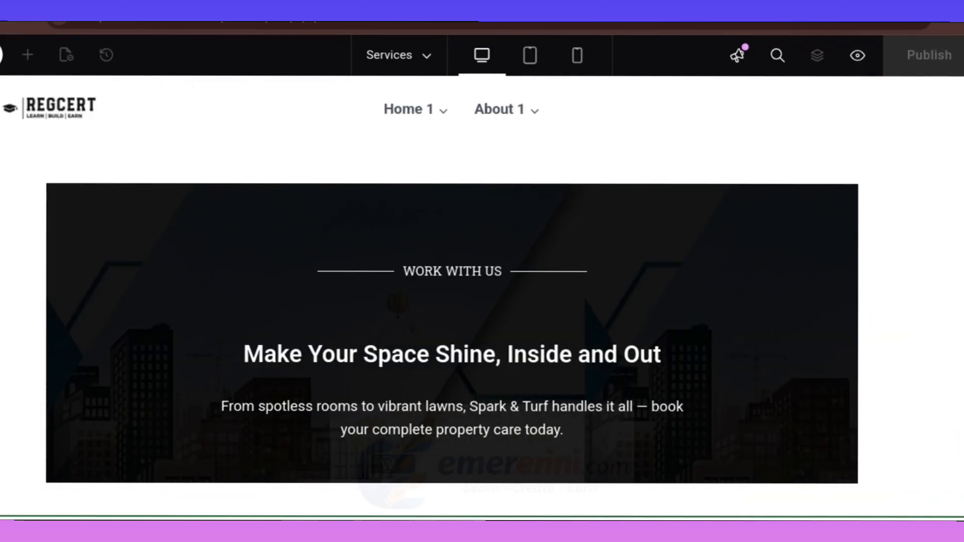
pyautogui.hotkey('ctrl', 'p')
pyautogui.moveTo(91, 346); pyautogui.dragTo(98, 346)
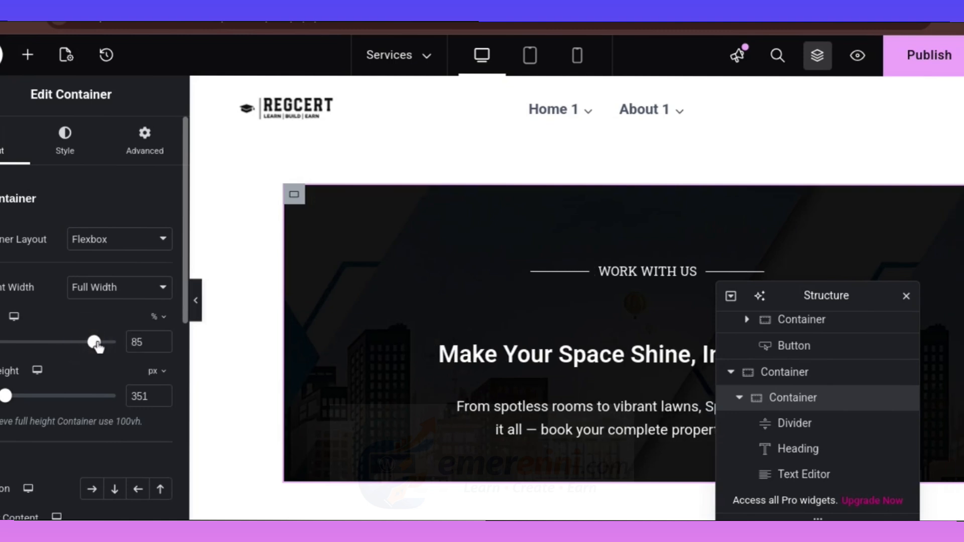
pyautogui.click(196, 301)
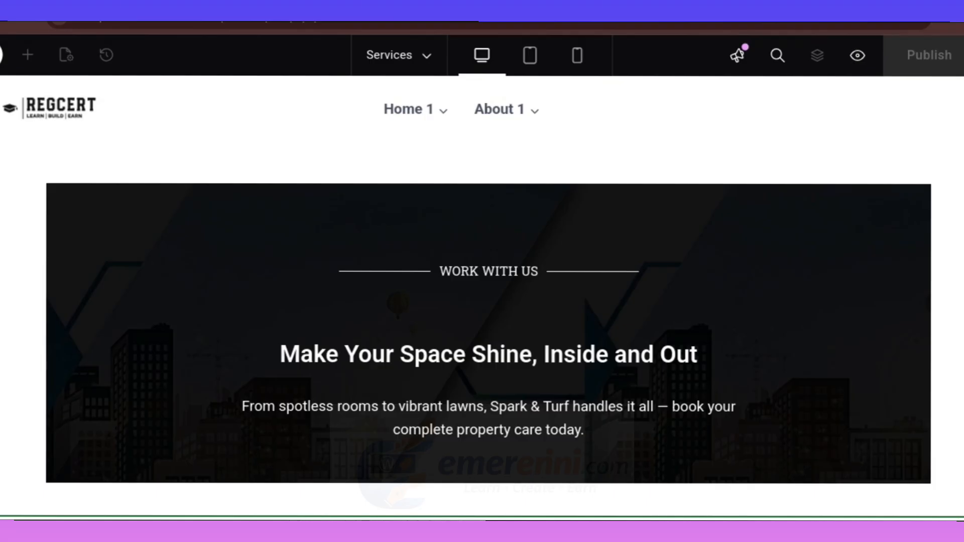
pyautogui.click(2, 300)
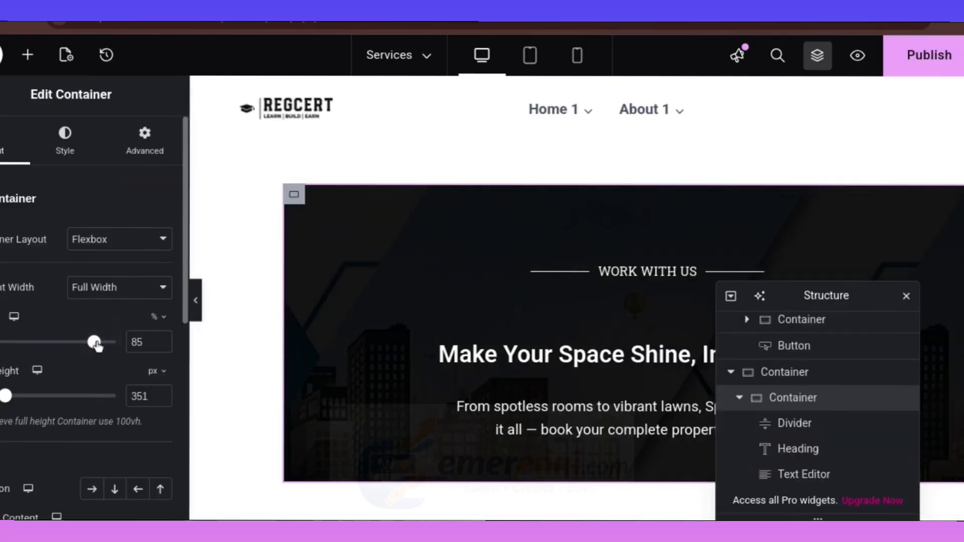
pyautogui.moveTo(95, 343); pyautogui.dragTo(99, 345)
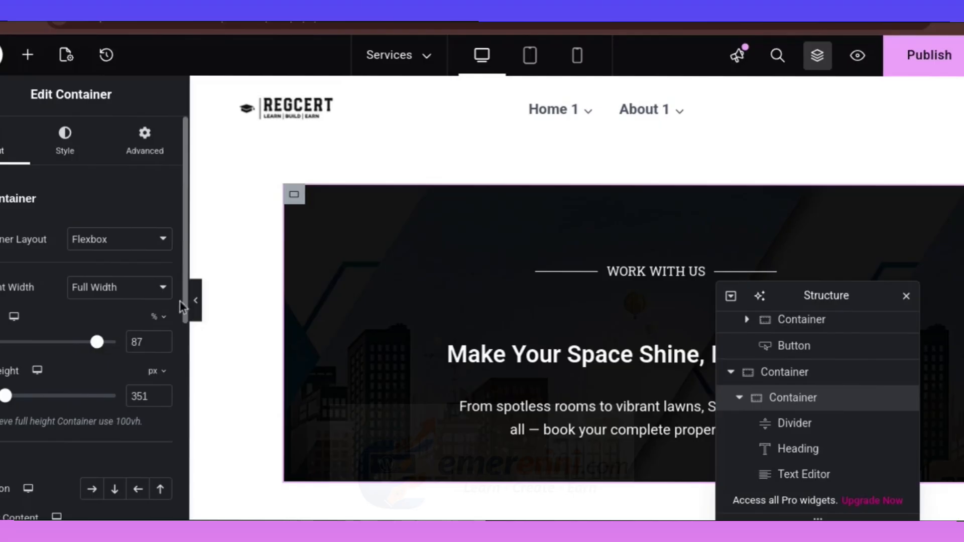
pyautogui.click(201, 310)
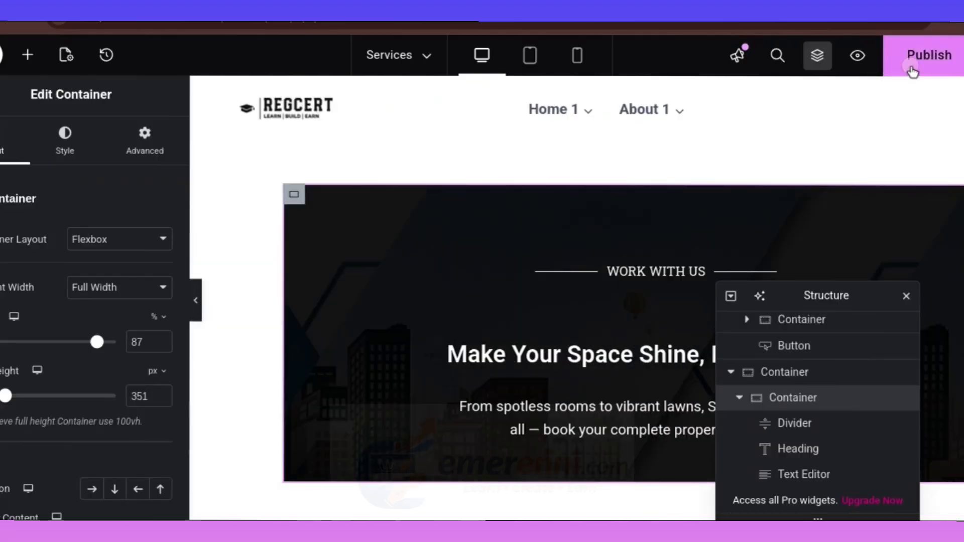
pyautogui.click(911, 69)
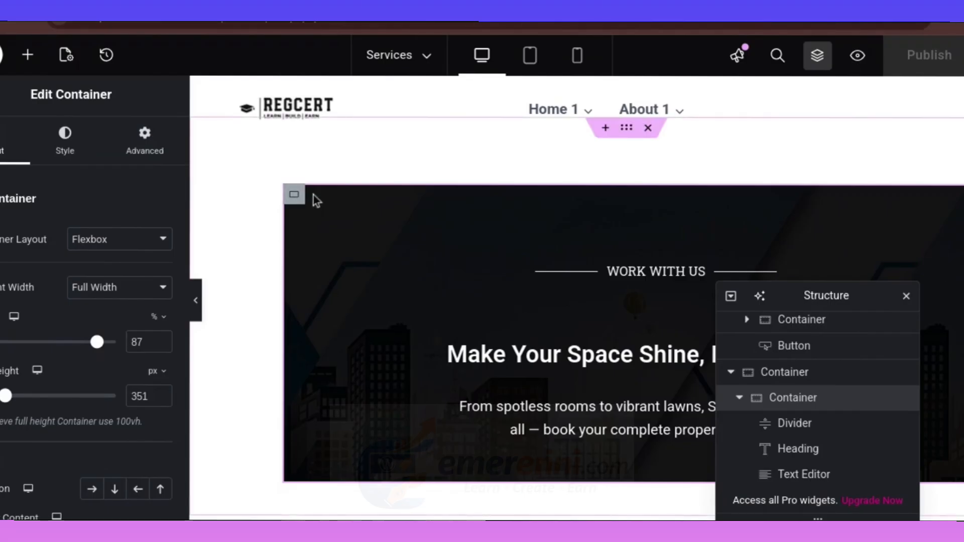
# Round the banner container's corners with a linked border radius of 40 px on all sides
pyautogui.click(67, 152)
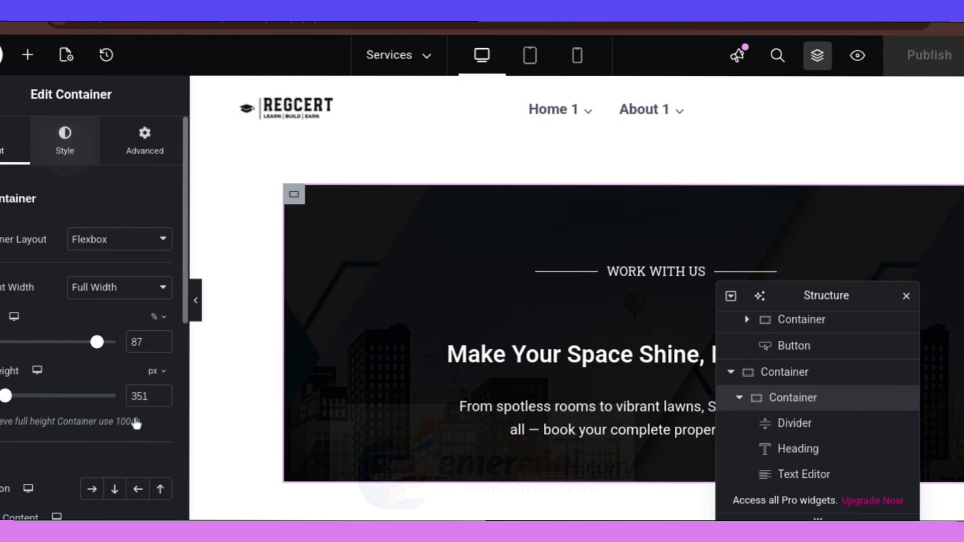
pyautogui.scroll(-3, 116, 393)
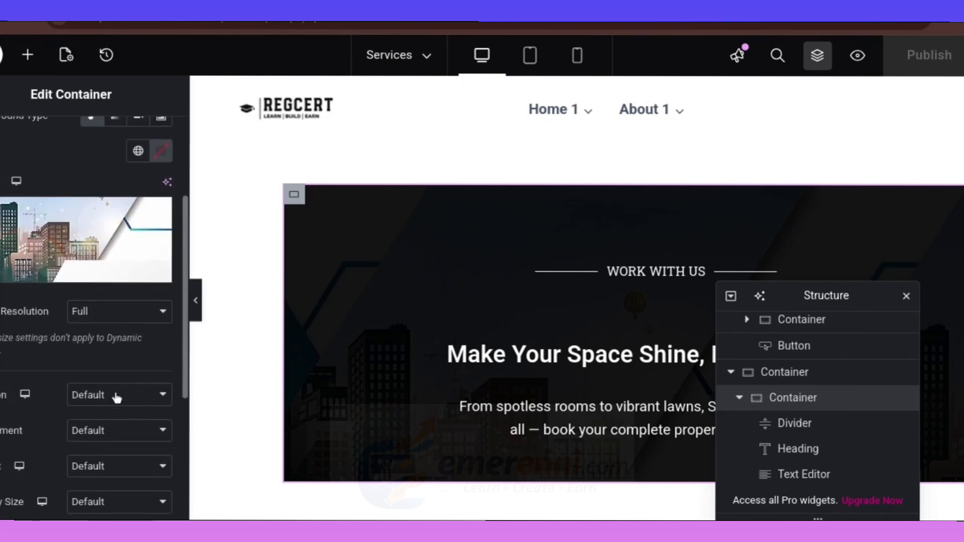
pyautogui.scroll(-1, 121, 407)
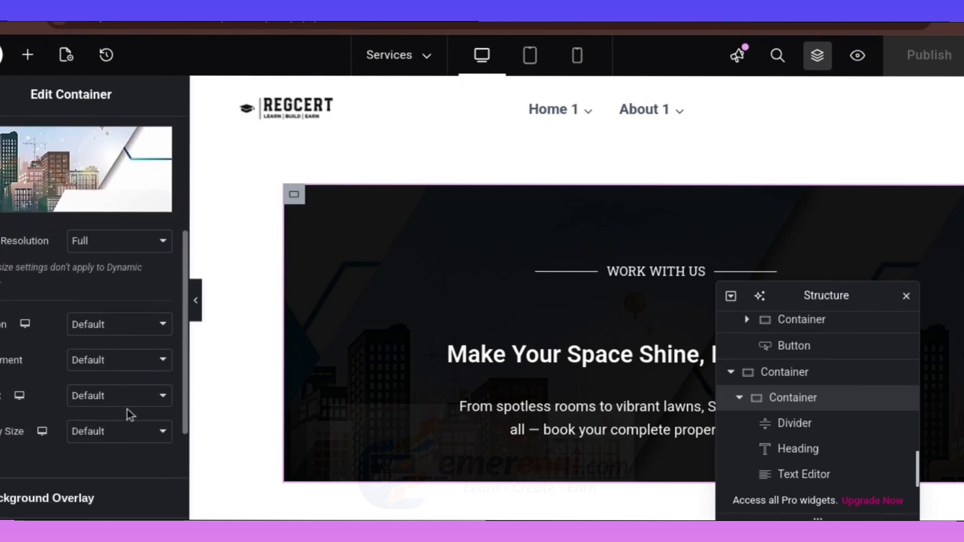
pyautogui.scroll(-2, 127, 416)
pyautogui.scroll(-1, 129, 415)
pyautogui.click(69, 412)
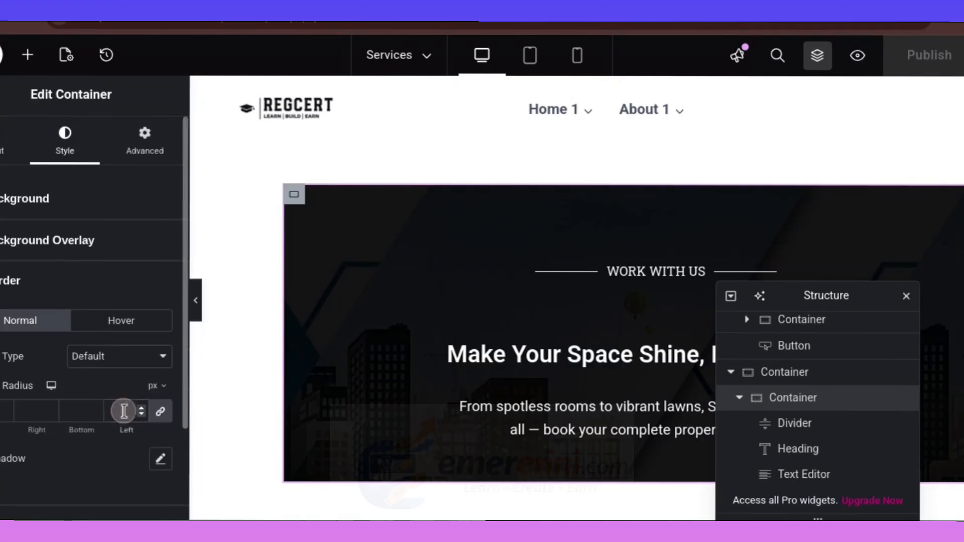
pyautogui.write('10')
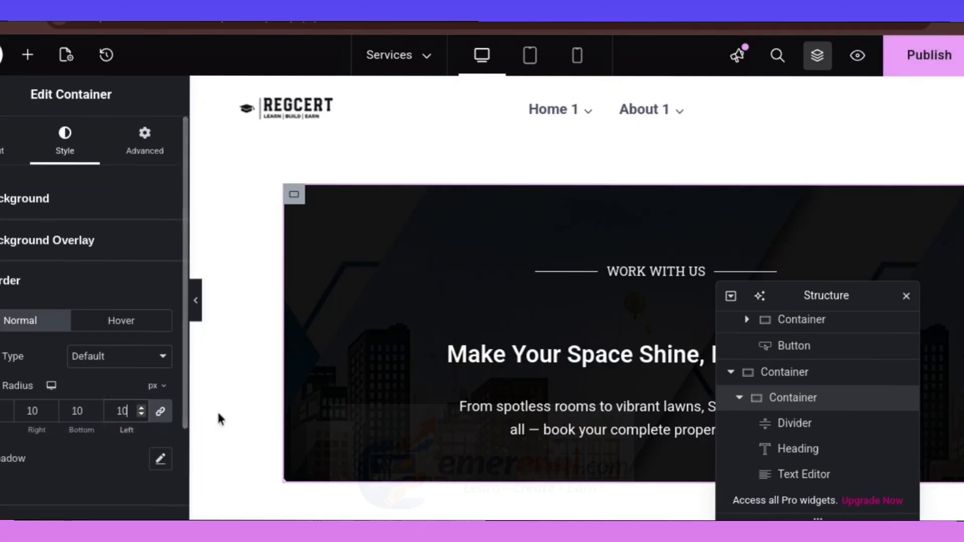
pyautogui.click(123, 410)
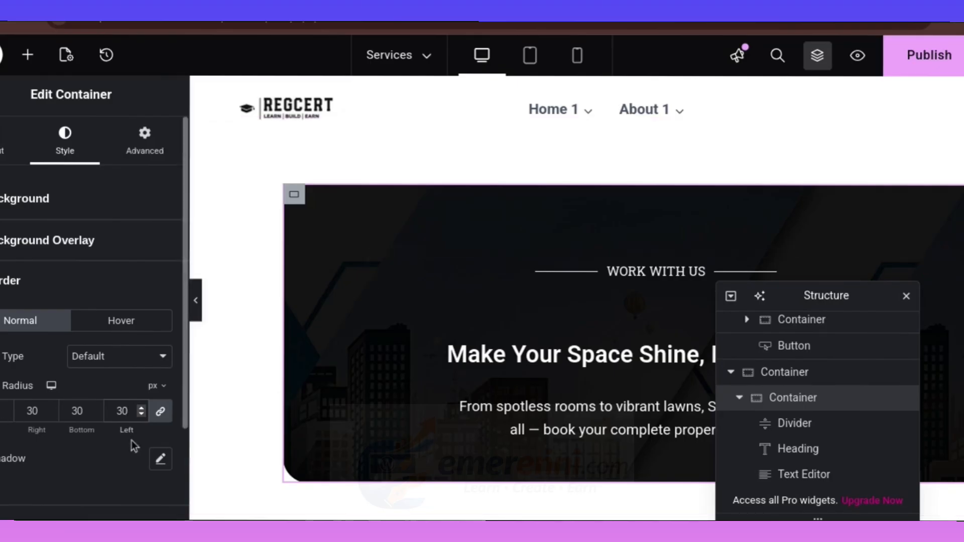
pyautogui.press('BackSpace')
pyautogui.press('BackSpace')
pyautogui.write('40')
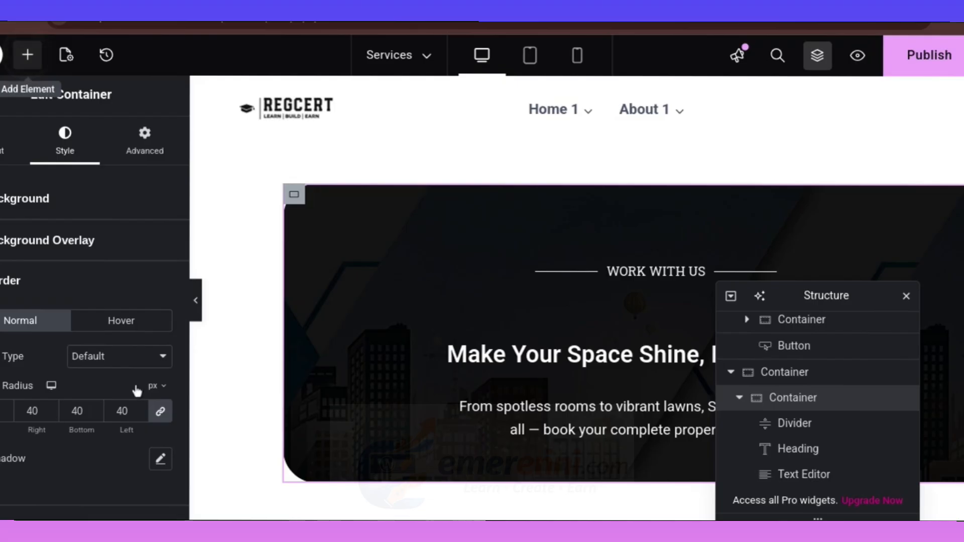
# Add a Button widget below the banner paragraph and change its text to "Contact us"
pyautogui.click(28, 55)
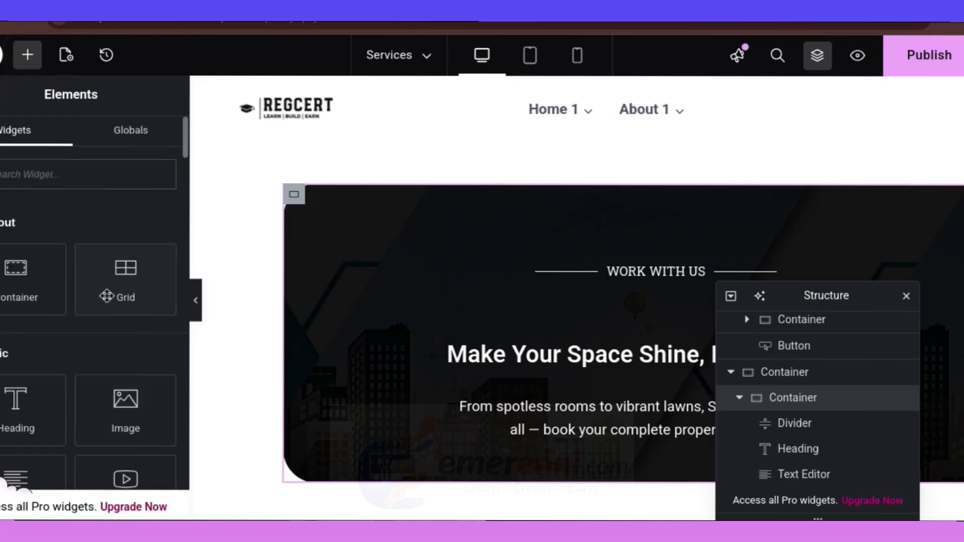
pyautogui.click(81, 171)
pyautogui.write('b')
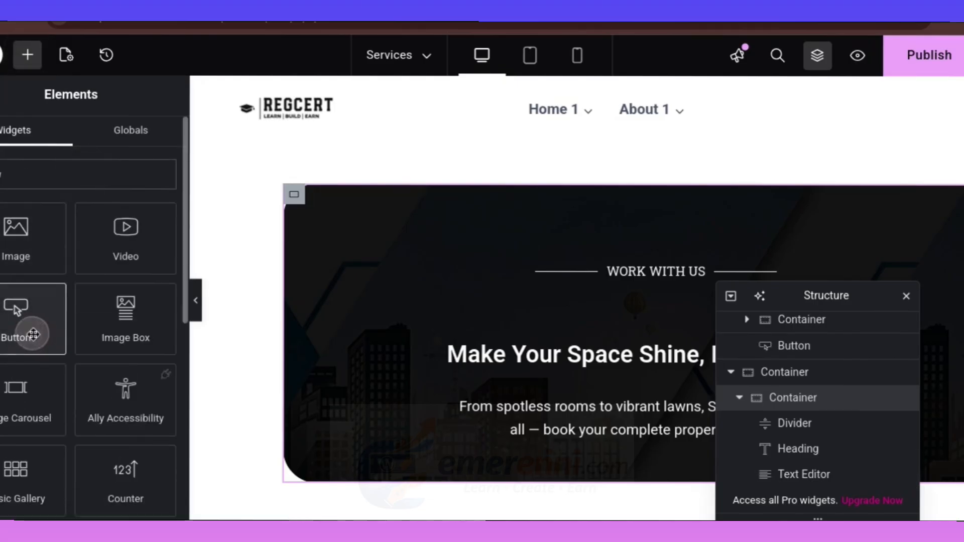
pyautogui.moveTo(32, 333); pyautogui.dragTo(618, 451)
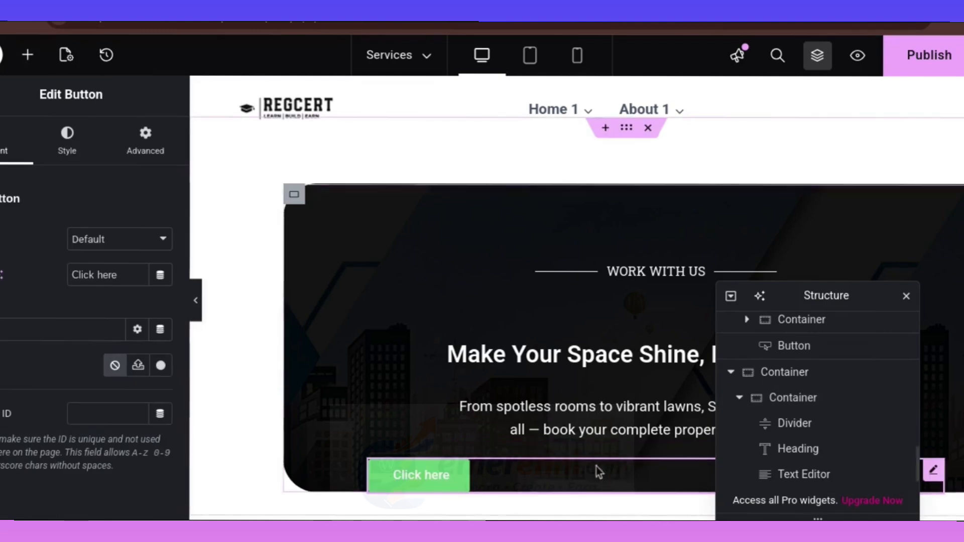
pyautogui.moveTo(127, 275); pyautogui.dragTo(61, 278)
pyautogui.click(124, 273)
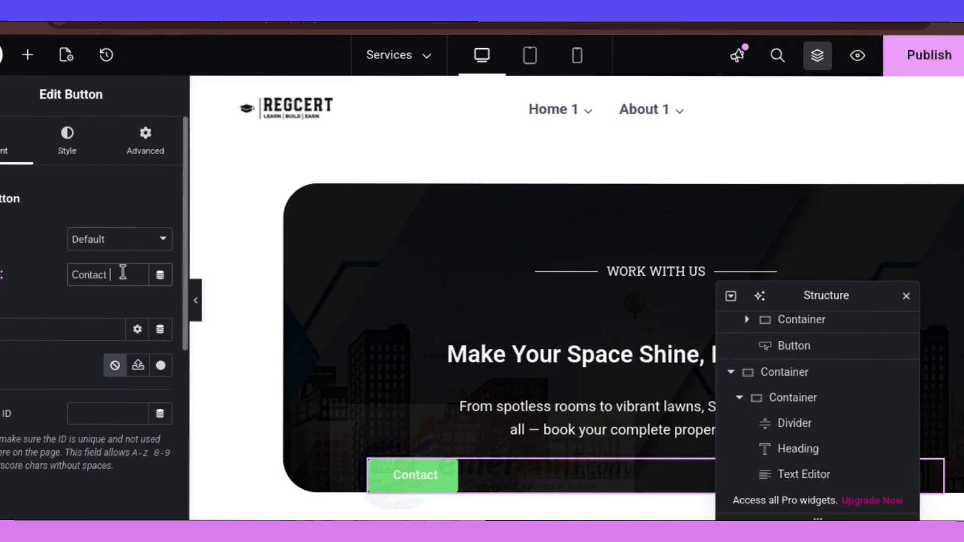
# Centre the "Contact us" button and set its background to the dark green global colour
pyautogui.click(67, 152)
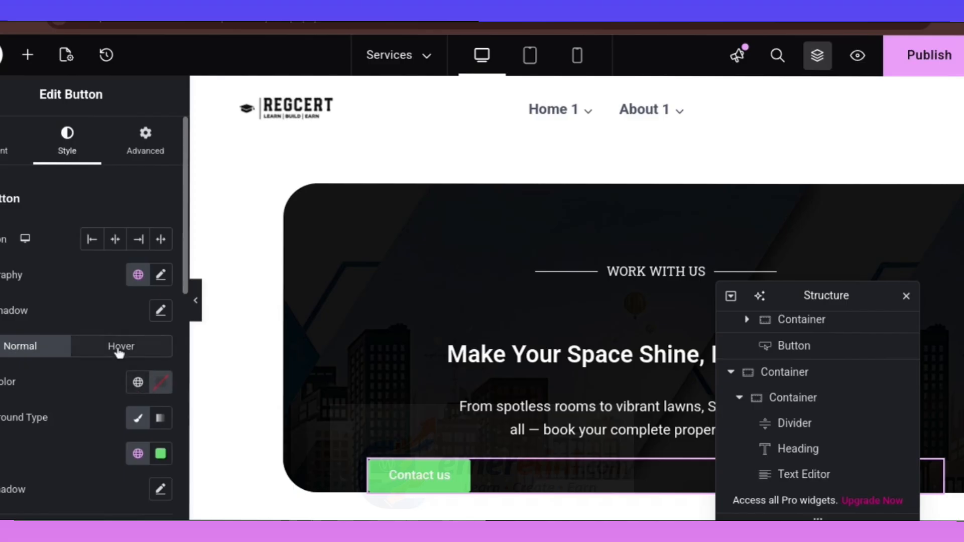
pyautogui.click(122, 244)
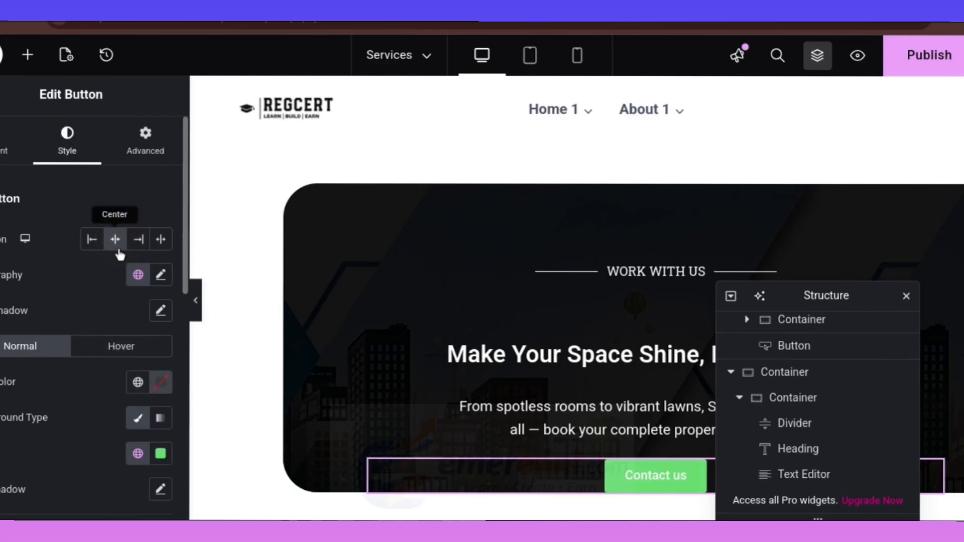
pyautogui.click(136, 454)
pyautogui.click(39, 256)
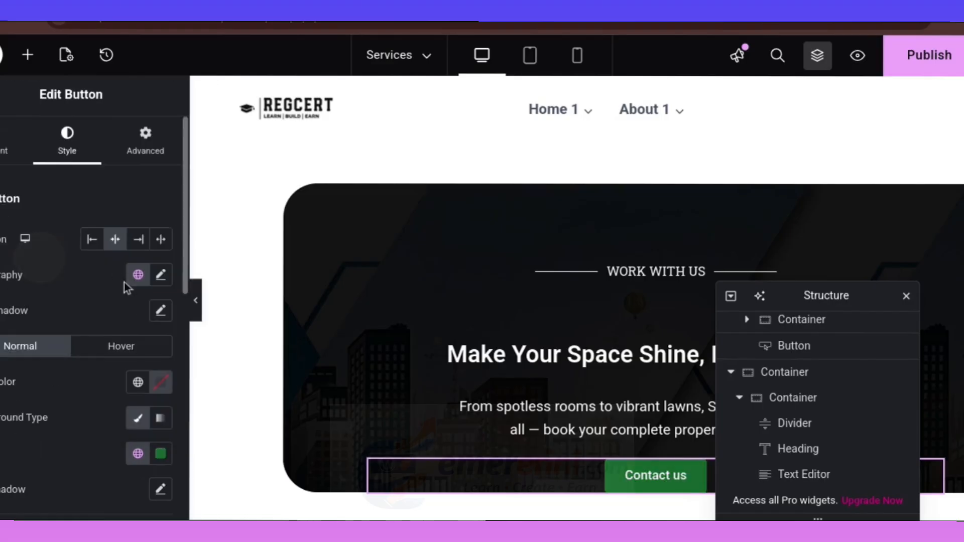
# Give the "Contact us" button a hover animation, trying Grow and Pulse Grow before choosing an effect further down the list
pyautogui.click(139, 350)
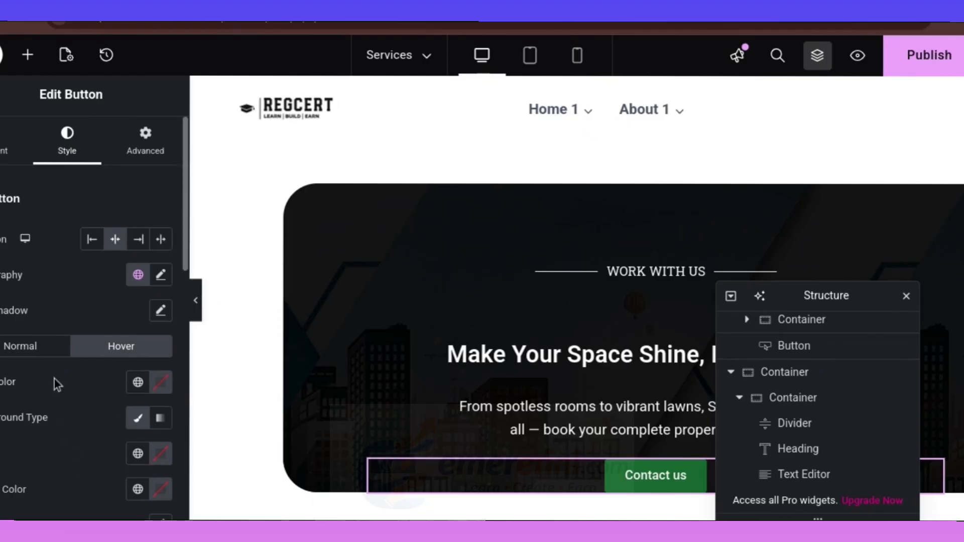
pyautogui.scroll(-4, 55, 386)
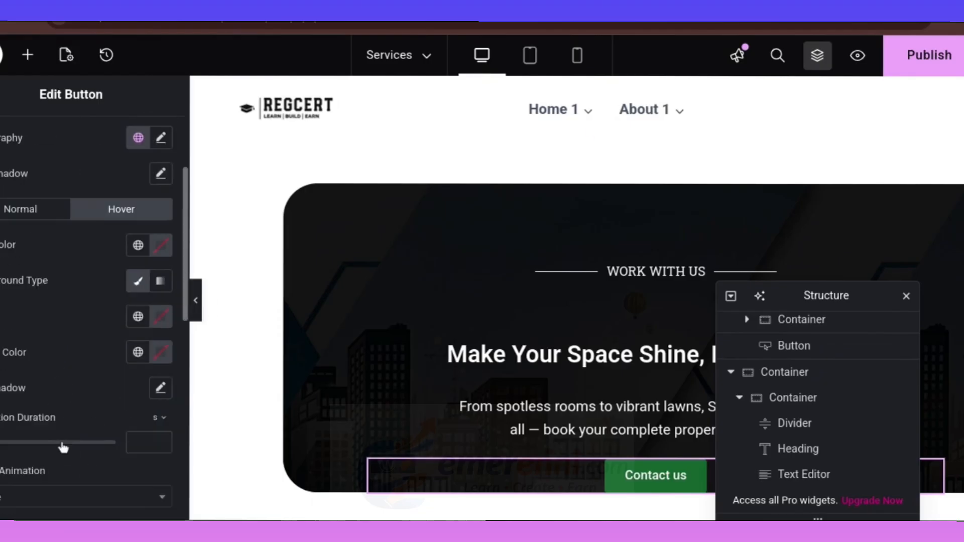
pyautogui.click(83, 466)
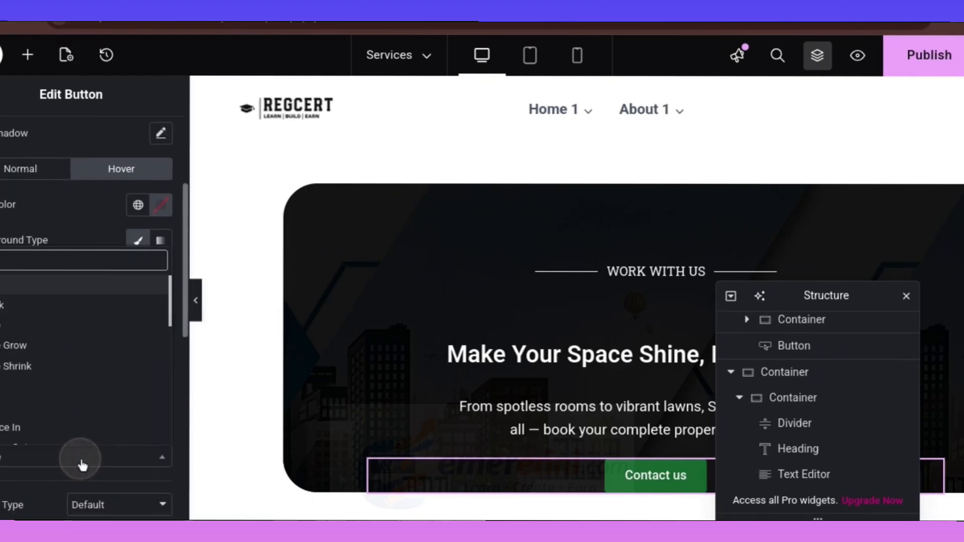
pyautogui.click(29, 290)
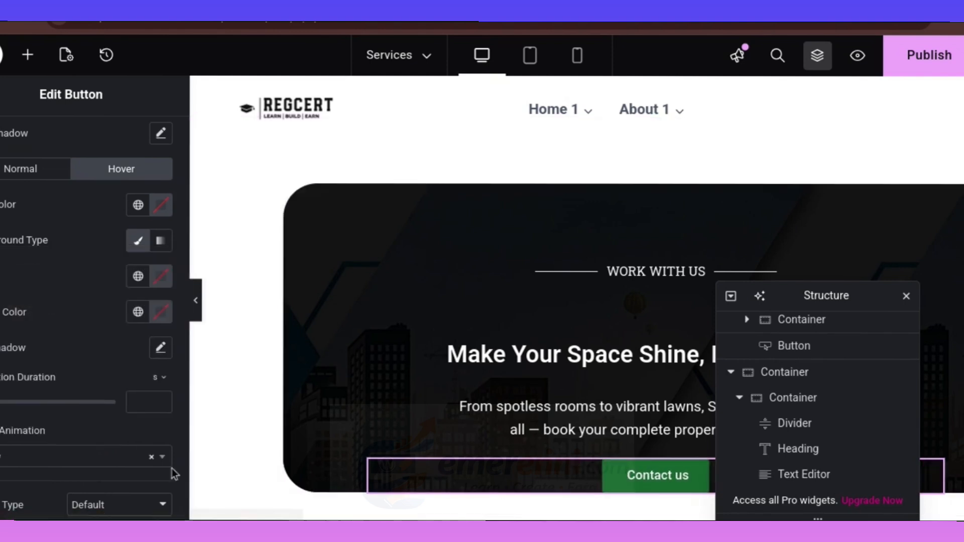
pyautogui.click(41, 456)
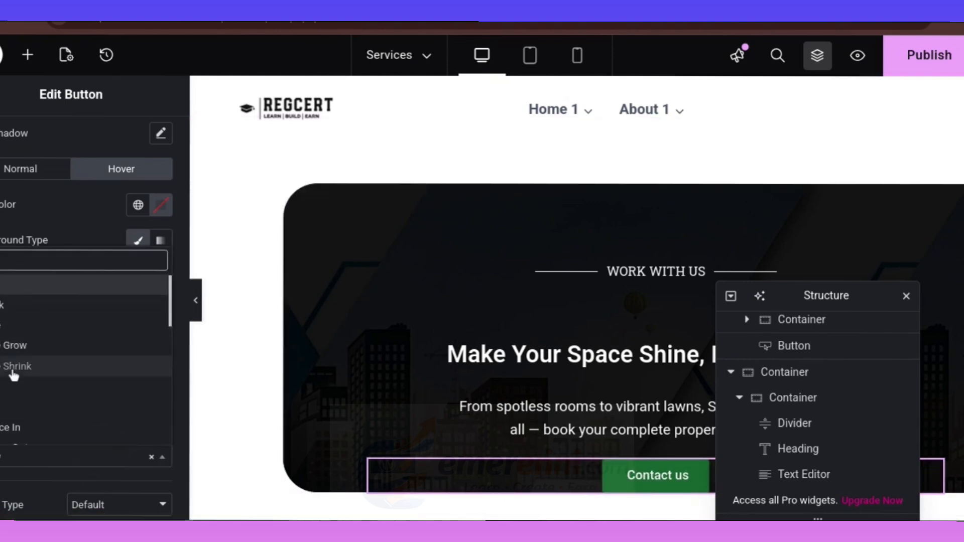
pyautogui.click(20, 345)
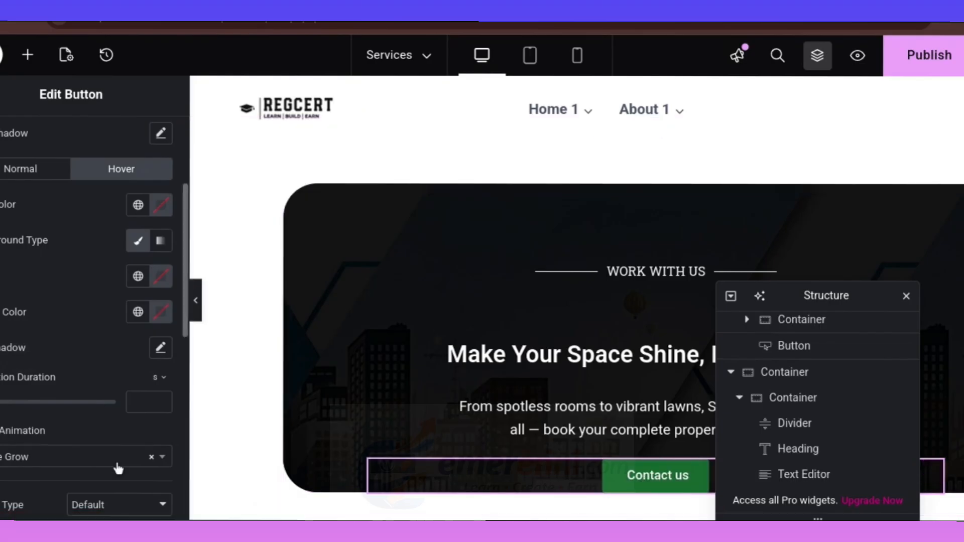
pyautogui.click(151, 456)
pyautogui.scroll(-3, 51, 411)
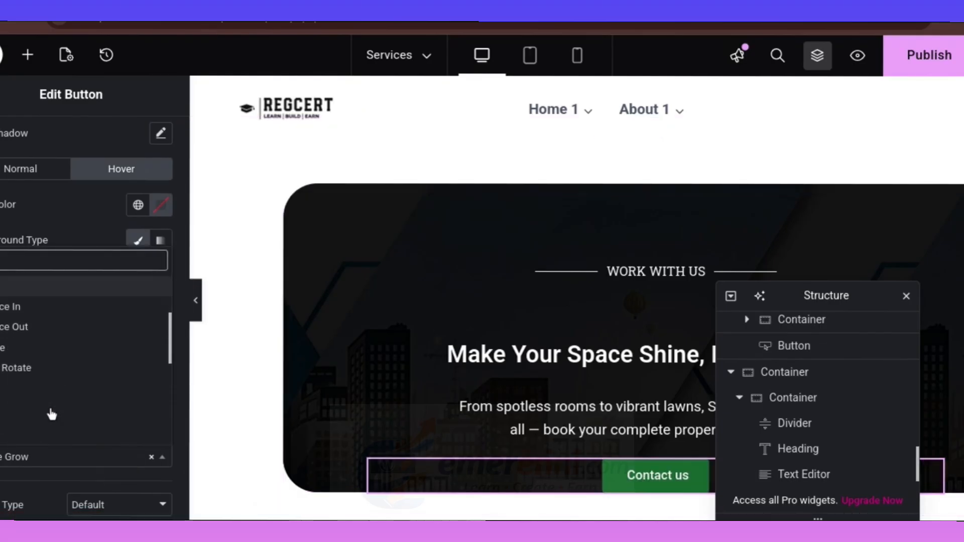
pyautogui.click(48, 406)
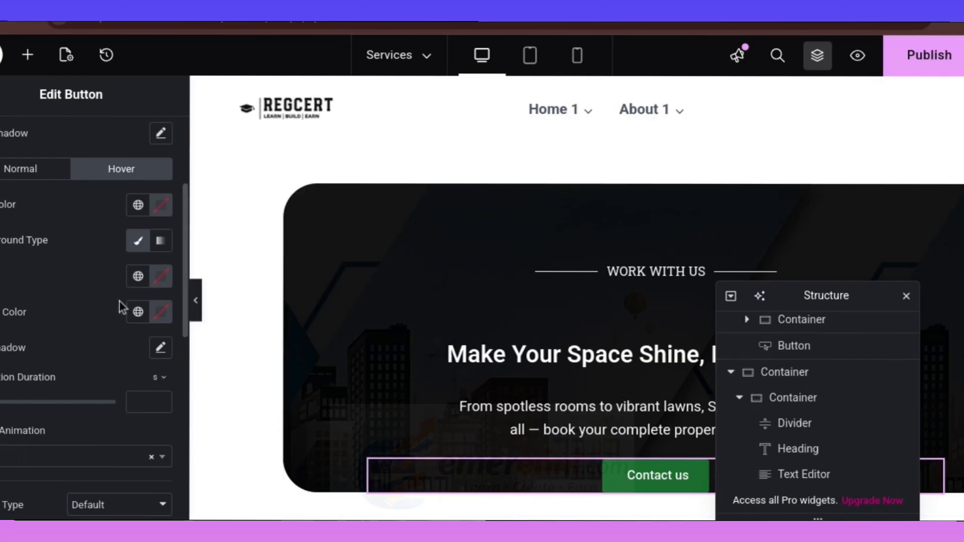
# Round the corners of the "Contact us" button with a linked border radius in px
pyautogui.scroll(-5, 104, 440)
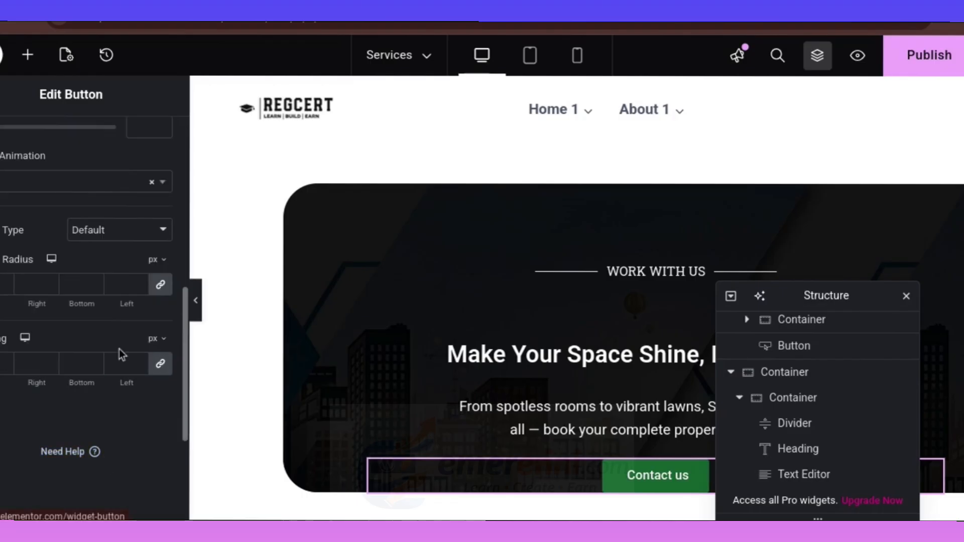
pyautogui.click(134, 283)
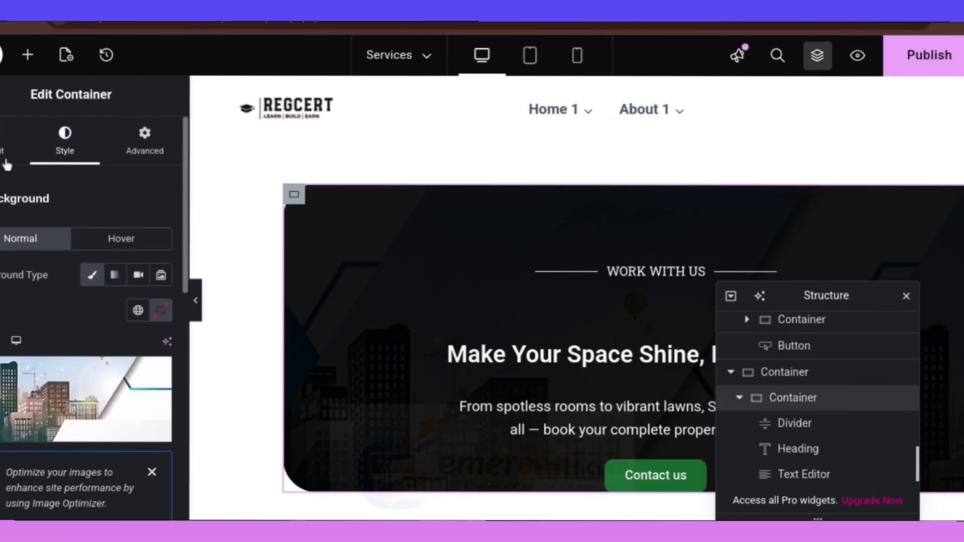
# Increase the banner container's minimum height to 393 px and publish the page
pyautogui.click(6, 160)
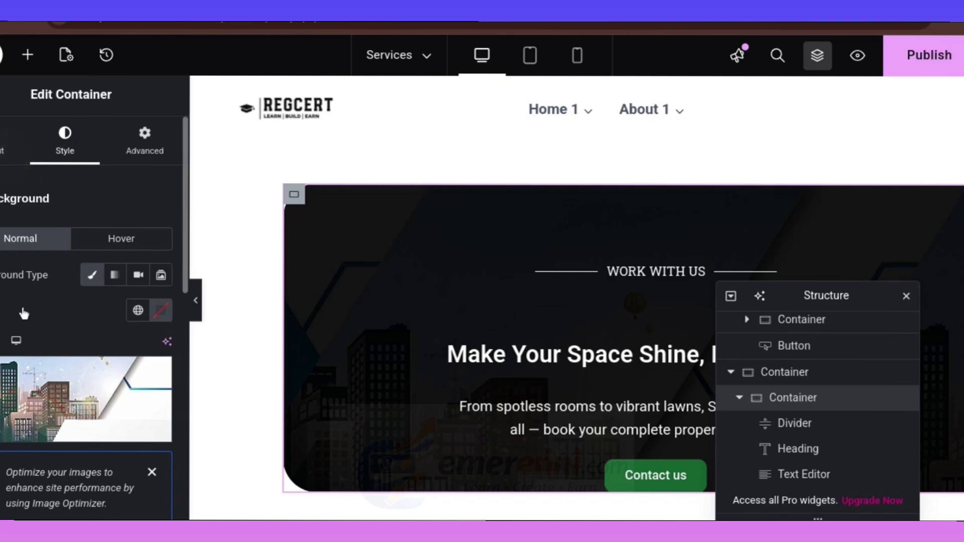
pyautogui.scroll(-2, 55, 315)
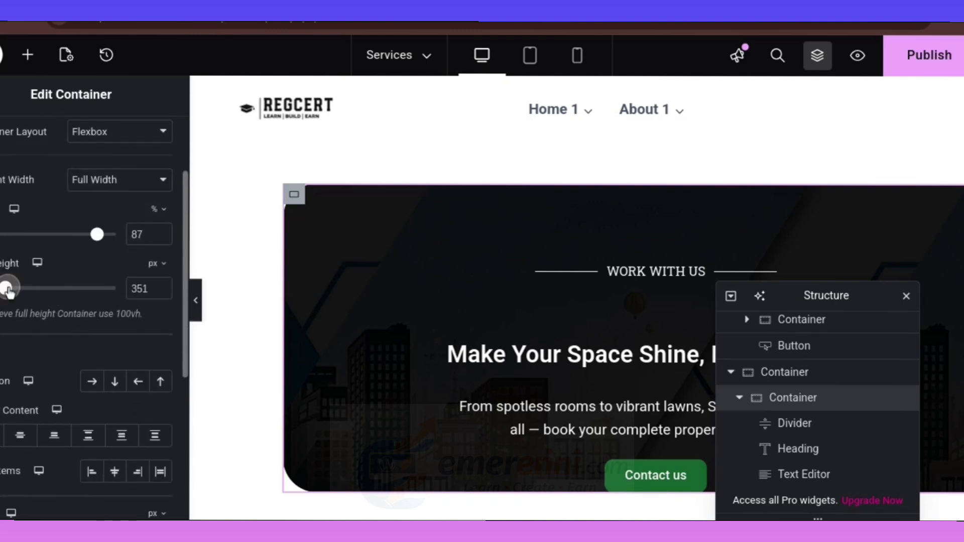
pyautogui.moveTo(10, 292); pyautogui.dragTo(13, 292)
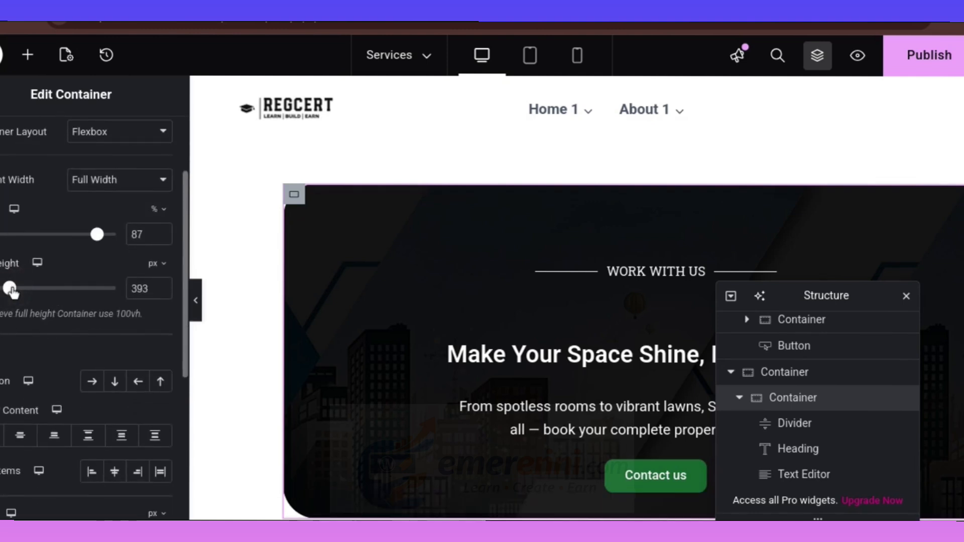
pyautogui.click(913, 55)
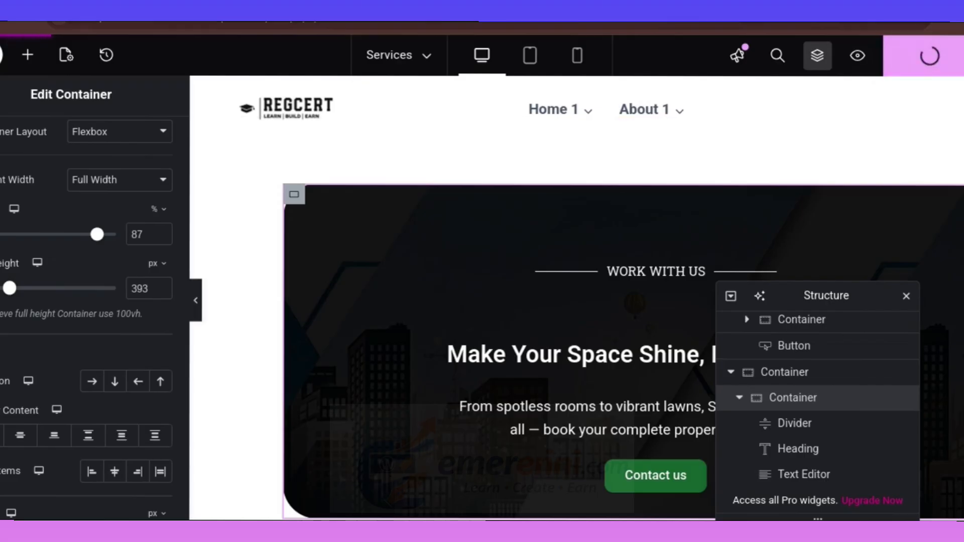
# Open the live Services page and check the published banner with its rounded corners and "Contact us" button
pyautogui.click(464, 6)
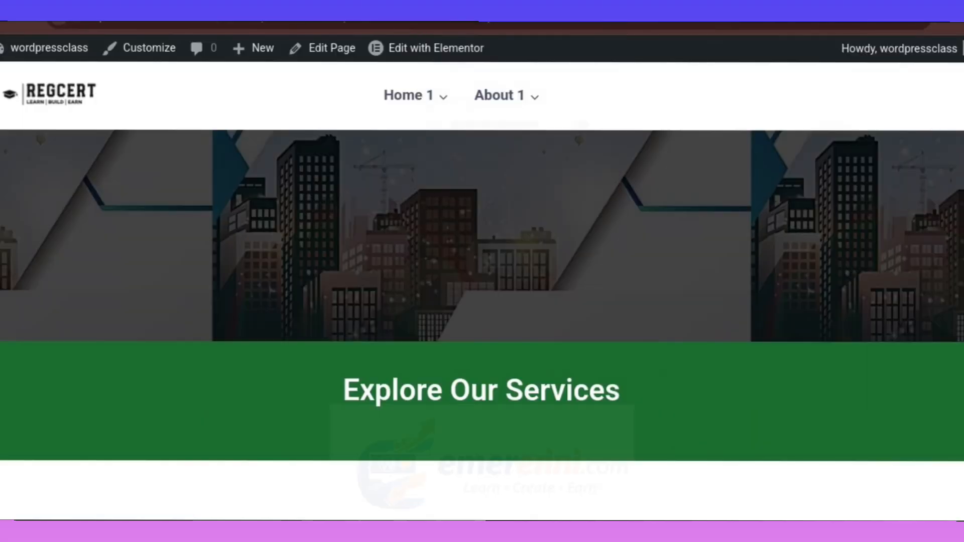
pyautogui.scroll(-8, 872, 251)
pyautogui.scroll(4, 839, 247)
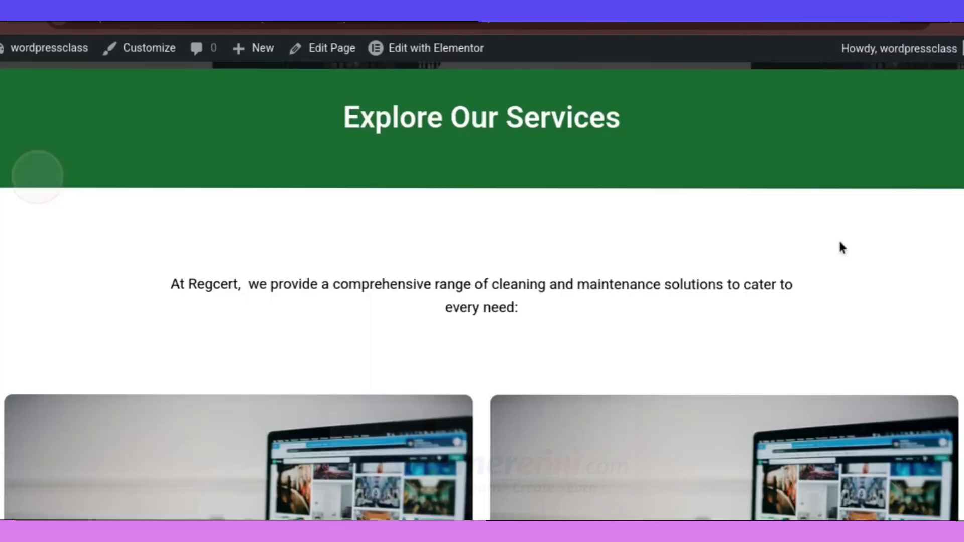
pyautogui.scroll(-8, 840, 247)
pyautogui.scroll(-8, 840, 245)
pyautogui.scroll(3, 837, 243)
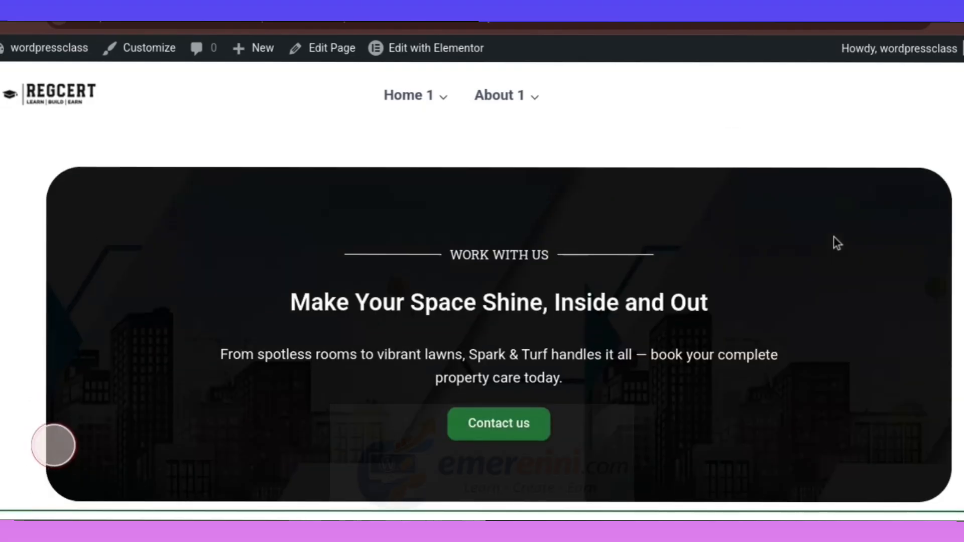
pyautogui.scroll(-2, 624, 273)
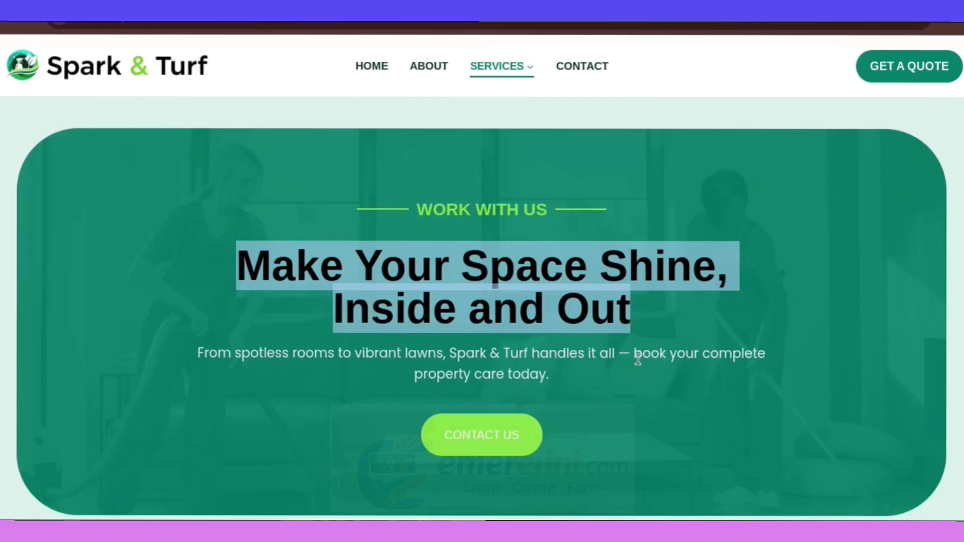
# Switch to the Spark & Turf reference page and examine its "Work with us" banner, surrounding spacing and footer
pyautogui.scroll(-5, 641, 357)
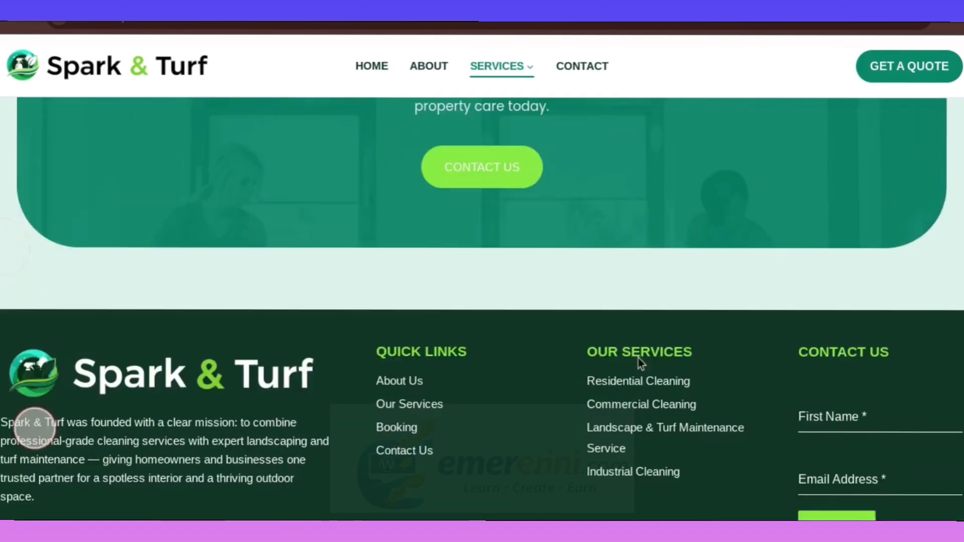
pyautogui.scroll(2, 637, 357)
pyautogui.click(664, 285)
pyautogui.scroll(3, 652, 316)
pyautogui.scroll(-5, 650, 317)
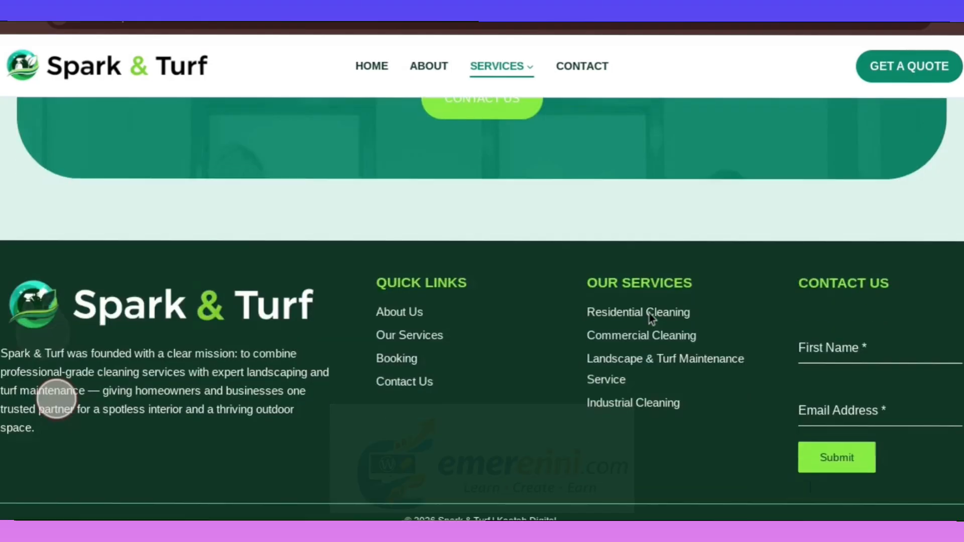
pyautogui.scroll(6, 651, 317)
pyautogui.scroll(-5, 649, 317)
pyautogui.scroll(6, 649, 318)
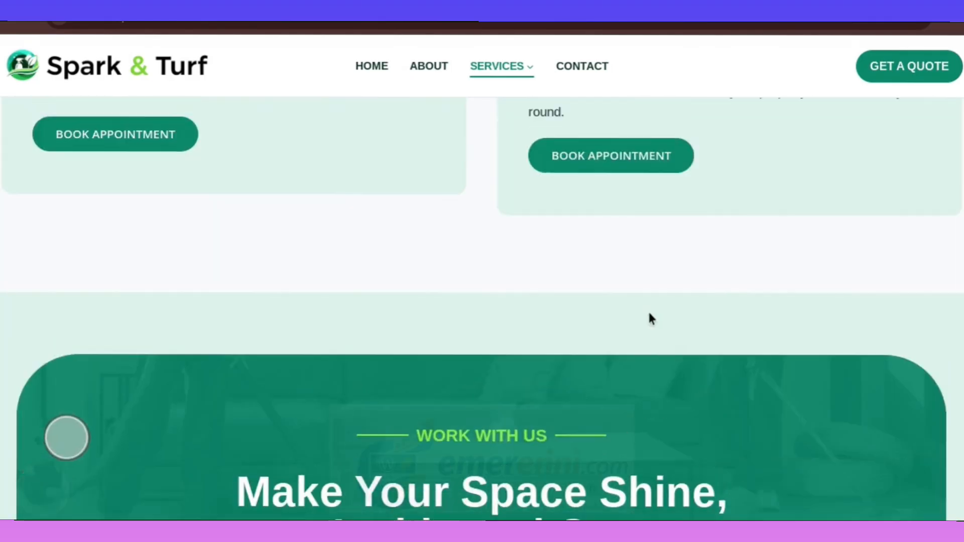
pyautogui.scroll(-5, 649, 317)
pyautogui.scroll(2, 649, 317)
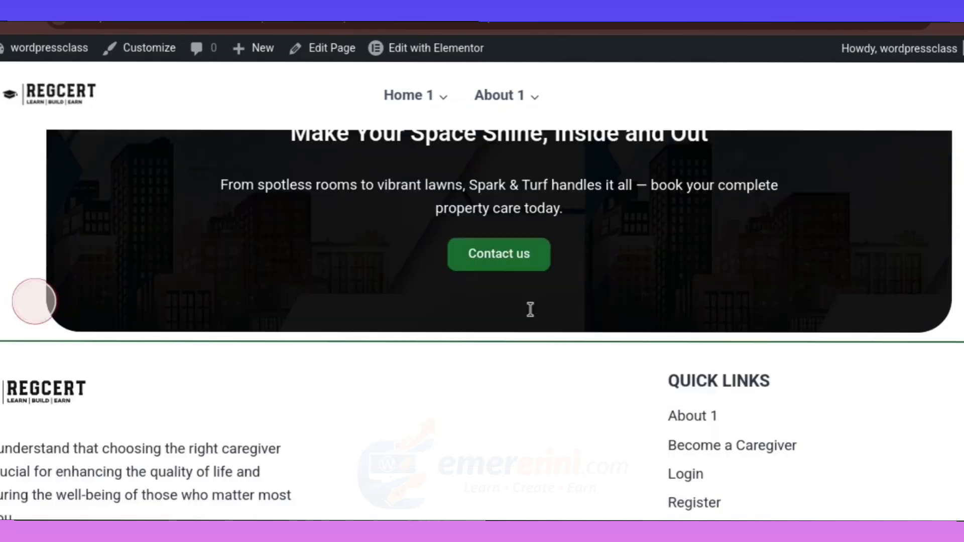
# Return to the live Regcert Services page and review it from the "Explore Our Services" heading to the banner
pyautogui.scroll(4, 528, 308)
pyautogui.scroll(5, 527, 312)
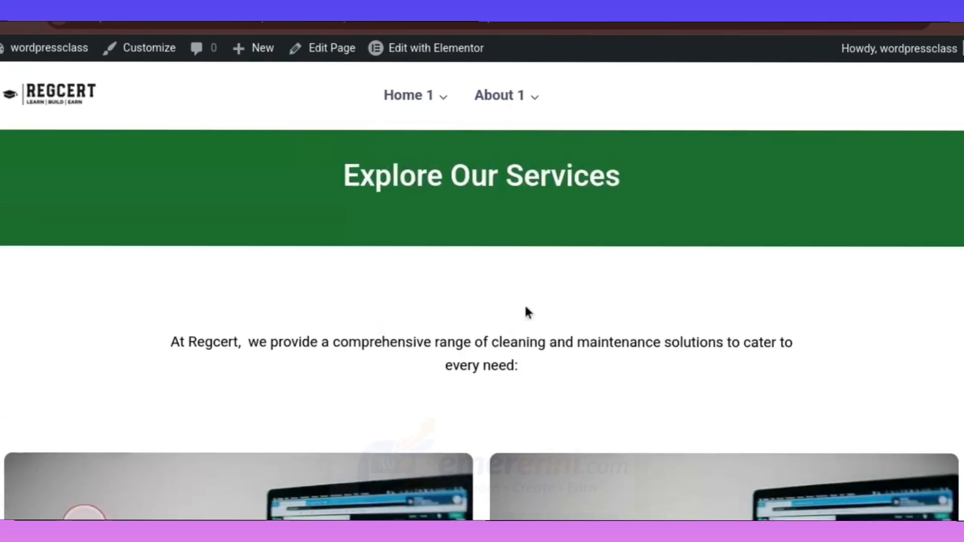
pyautogui.scroll(-6, 527, 312)
pyautogui.scroll(7, 526, 311)
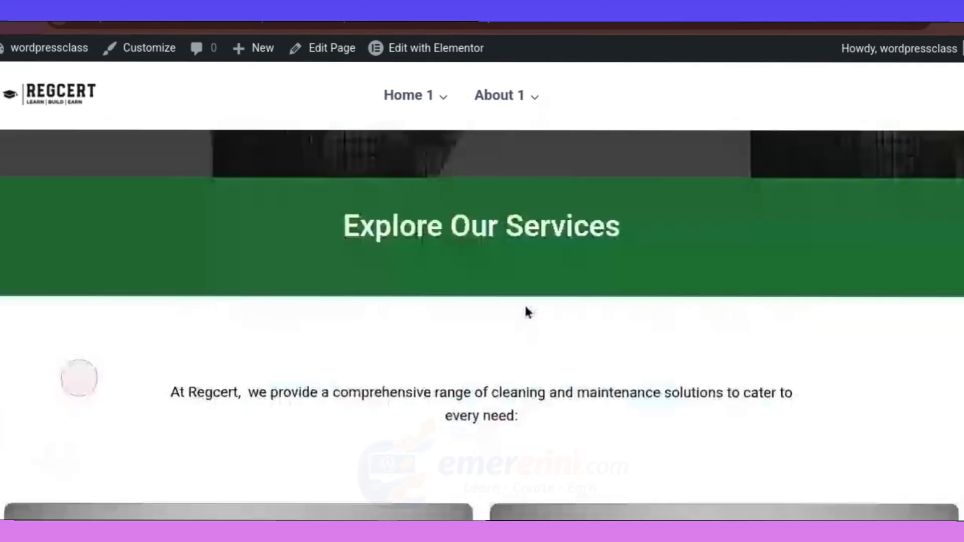
pyautogui.scroll(-3, 526, 311)
pyautogui.scroll(-10, 526, 311)
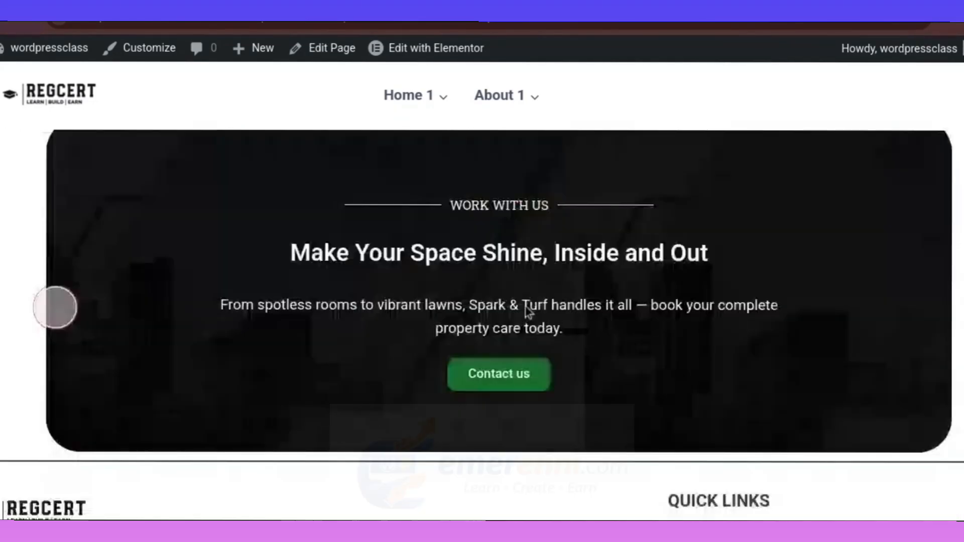
pyautogui.scroll(2, 527, 312)
pyautogui.scroll(3, 522, 314)
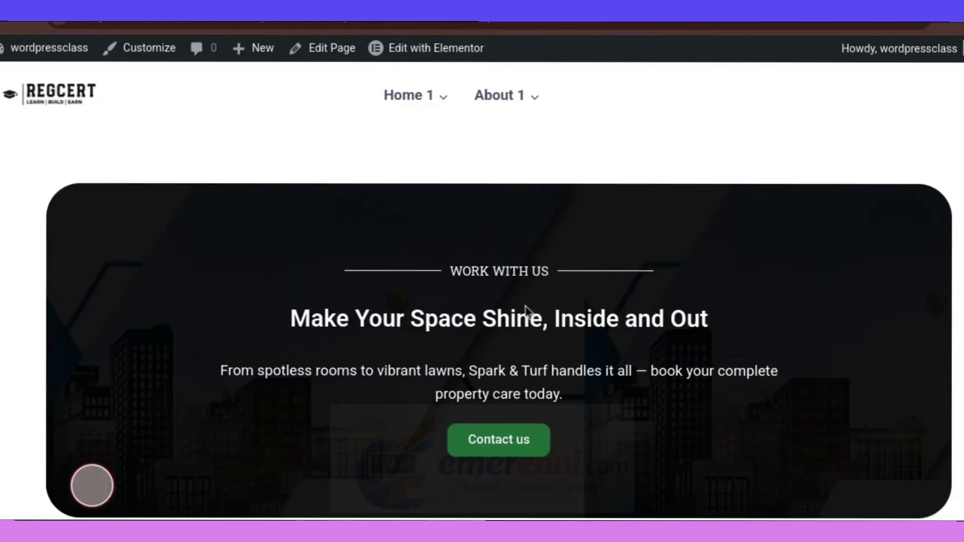
pyautogui.scroll(-2, 300, 351)
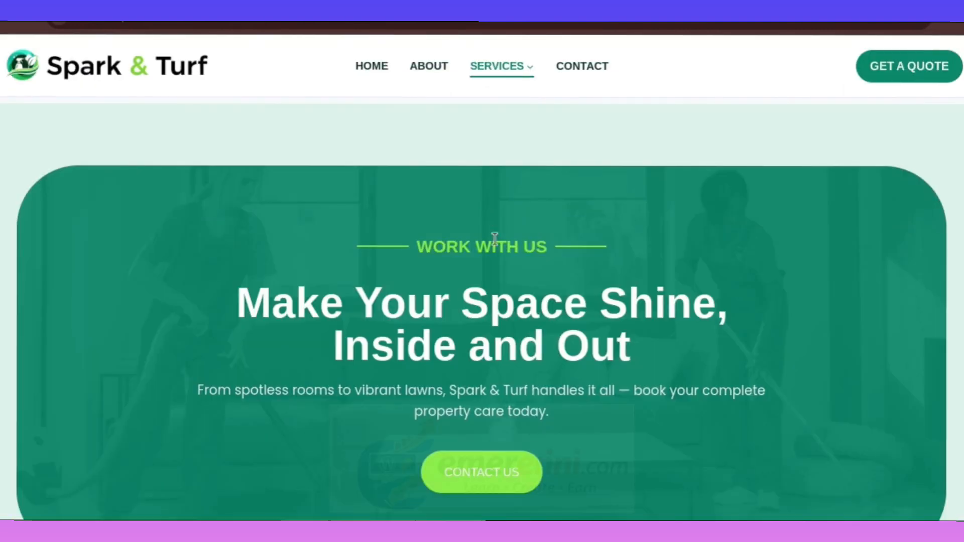
# Compare the Spark & Turf banner and service cards with the matching sections of the live Regcert Services page
pyautogui.scroll(-3, 482, 244)
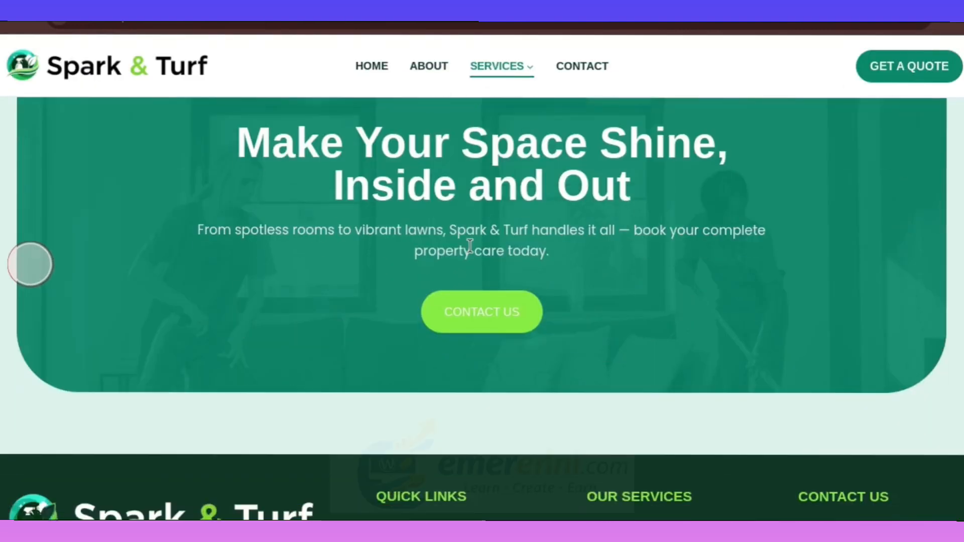
pyautogui.scroll(4, 469, 247)
pyautogui.click(361, 10)
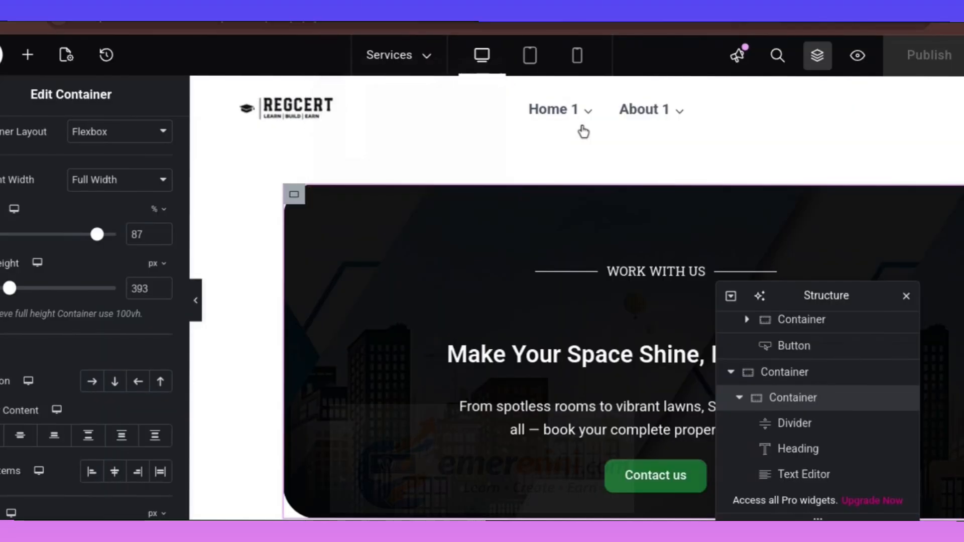
pyautogui.click(602, 10)
pyautogui.scroll(7, 671, 100)
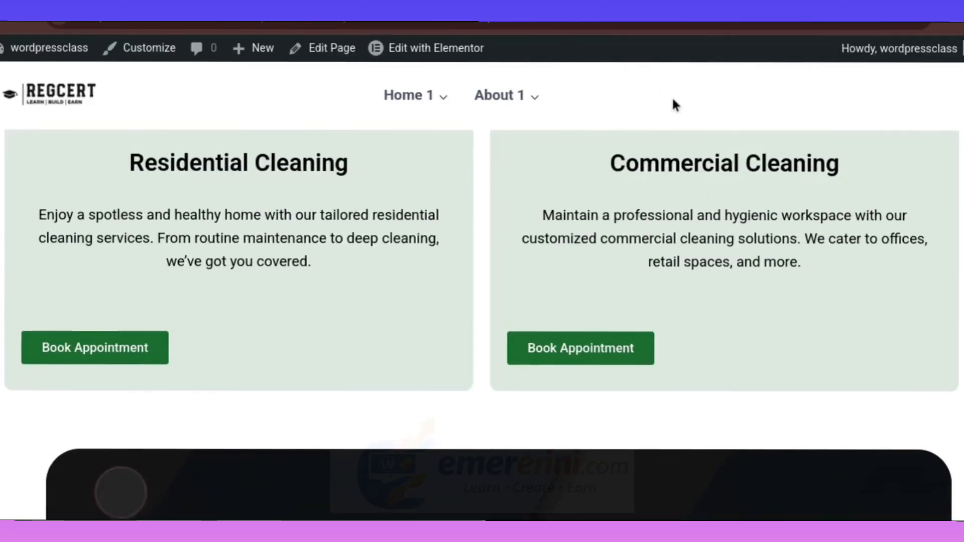
pyautogui.scroll(-1, 673, 105)
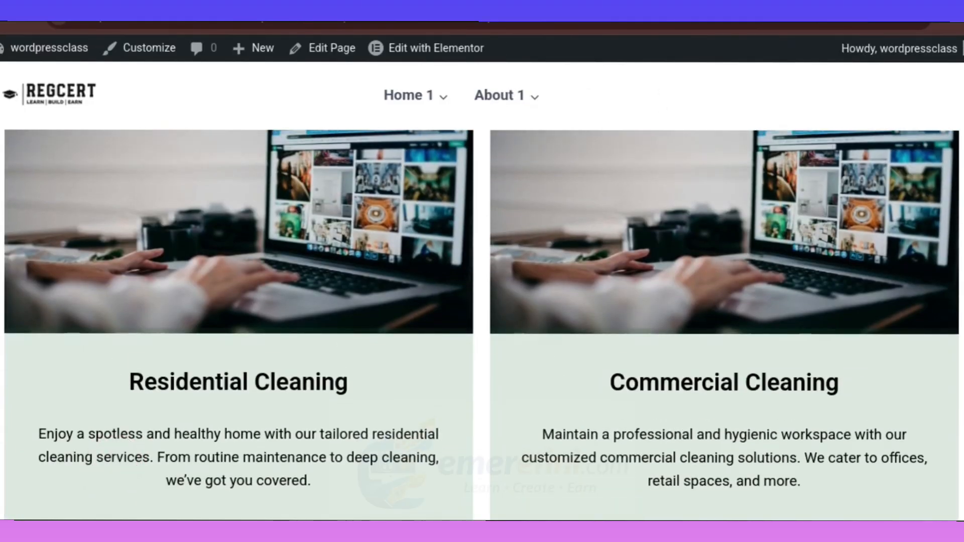
pyautogui.click(607, 10)
pyautogui.scroll(7, 606, 47)
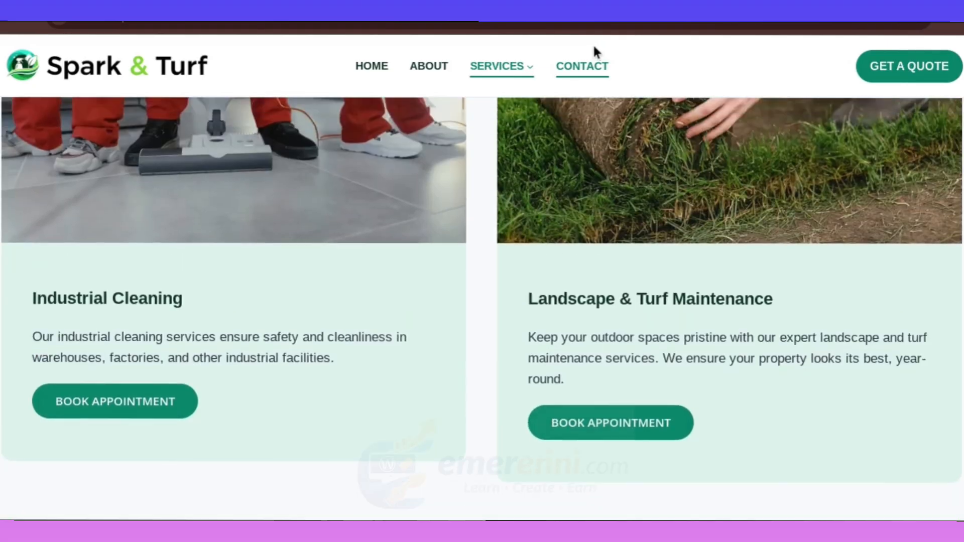
pyautogui.scroll(-2, 594, 50)
pyautogui.click(597, 10)
pyautogui.scroll(-8, 559, 46)
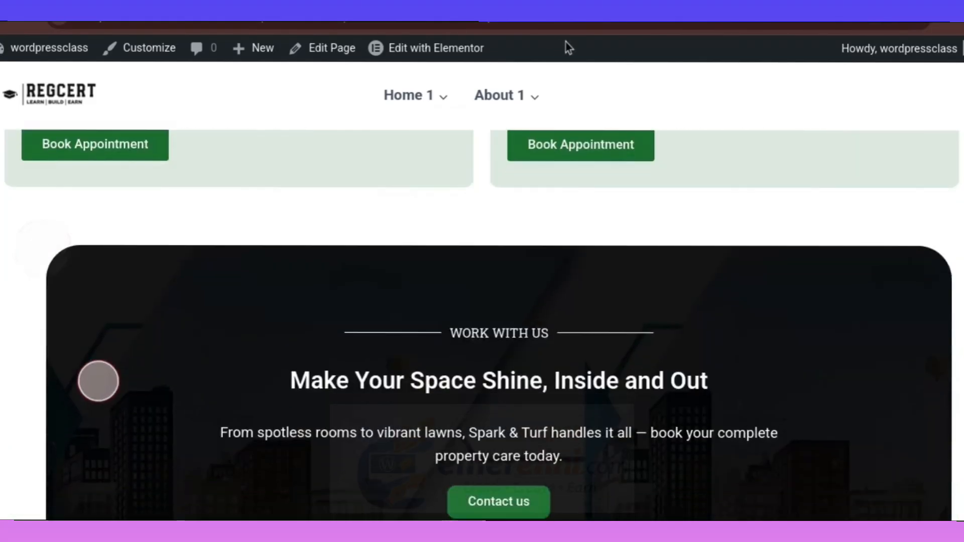
pyautogui.scroll(2, 569, 46)
pyautogui.scroll(-6, 572, 54)
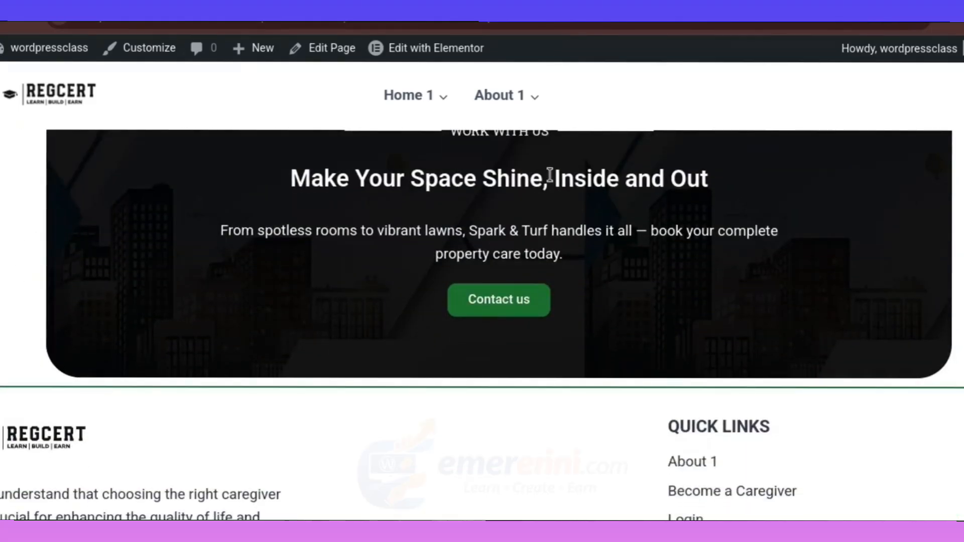
pyautogui.scroll(10, 557, 164)
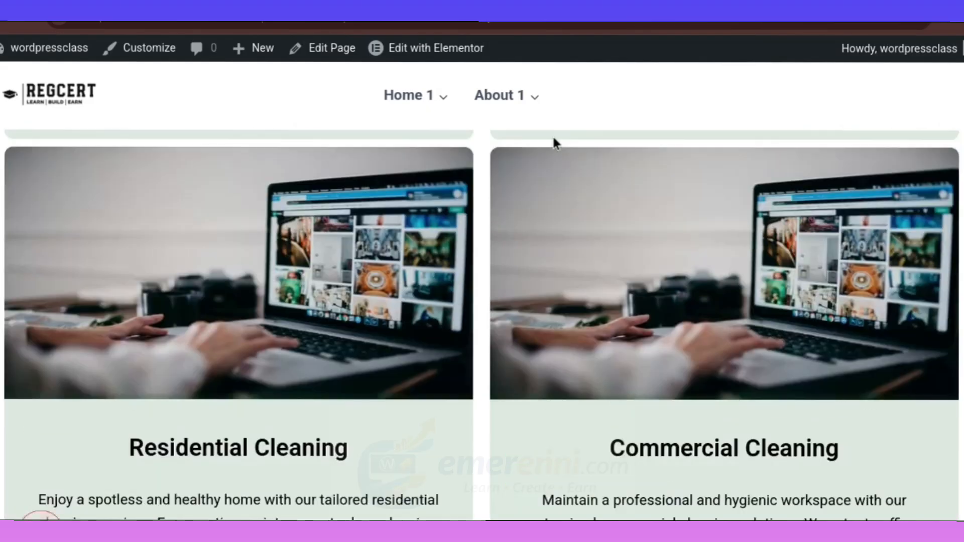
# Review the intro text, service cards and "Work with us" banner on the live Regcert Services page
pyautogui.scroll(10, 553, 141)
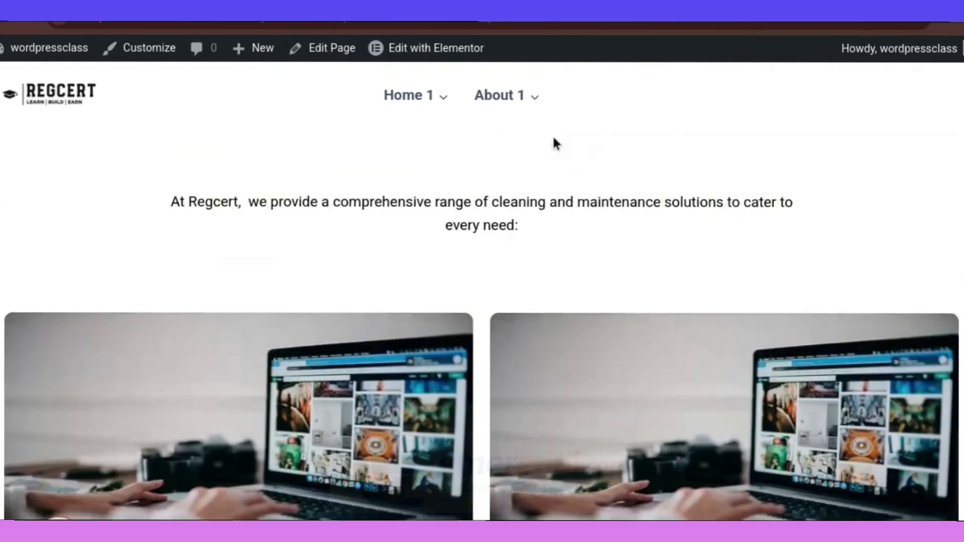
pyautogui.scroll(-7, 554, 141)
pyautogui.scroll(8, 552, 135)
pyautogui.scroll(-15, 552, 142)
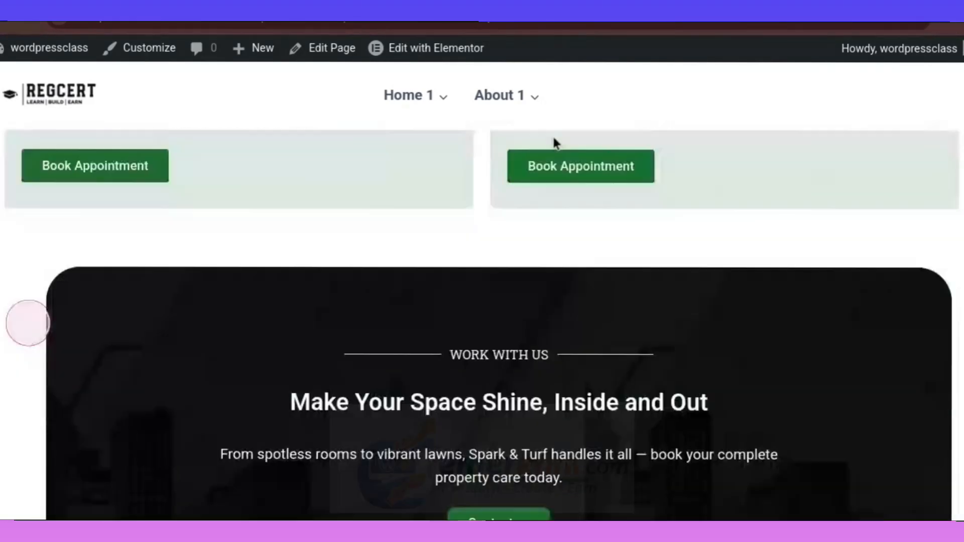
pyautogui.scroll(2, 301, 239)
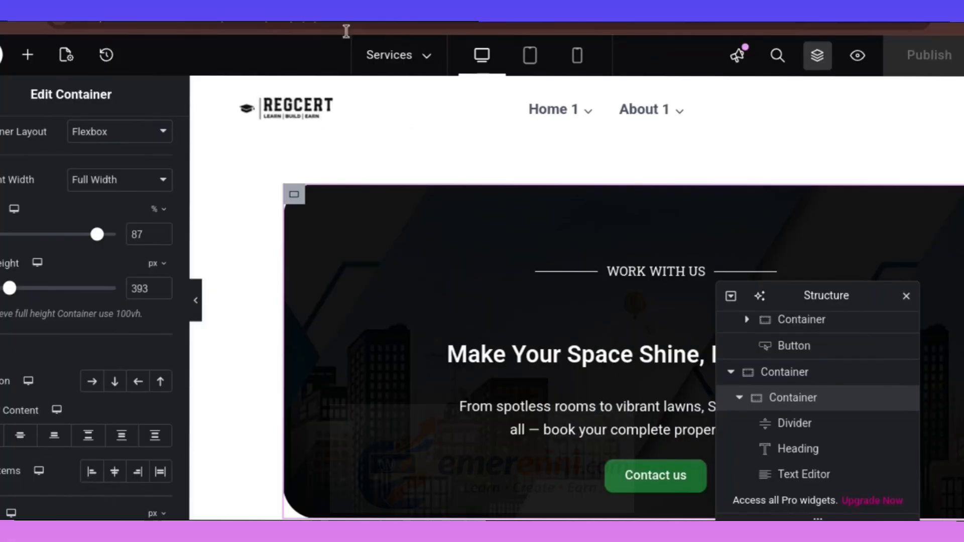
# In the Elementor editor, unlink the outer banner container's margin and padding sides, add extra top padding with 0 on the other sides, and publish
pyautogui.scroll(4, 480, 186)
pyautogui.scroll(-1, 617, 304)
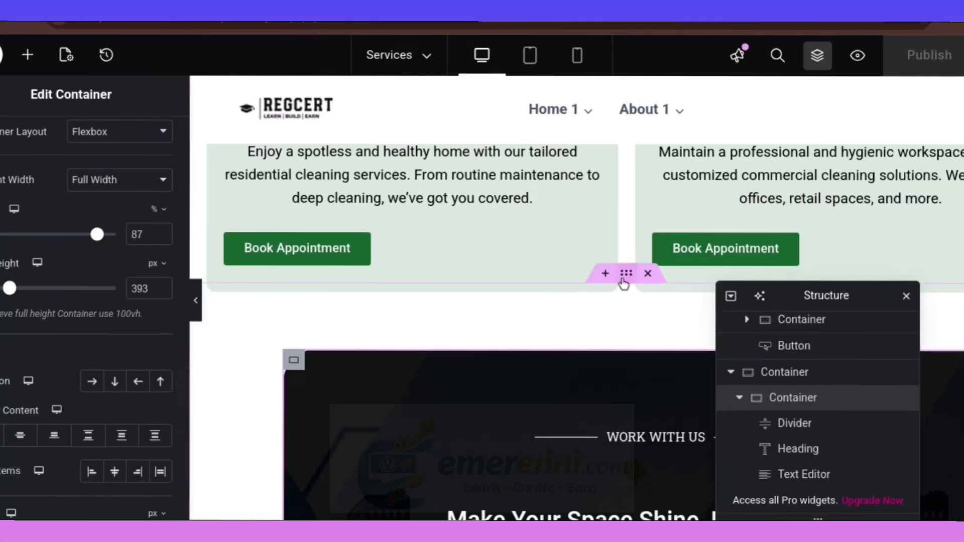
pyautogui.click(784, 372)
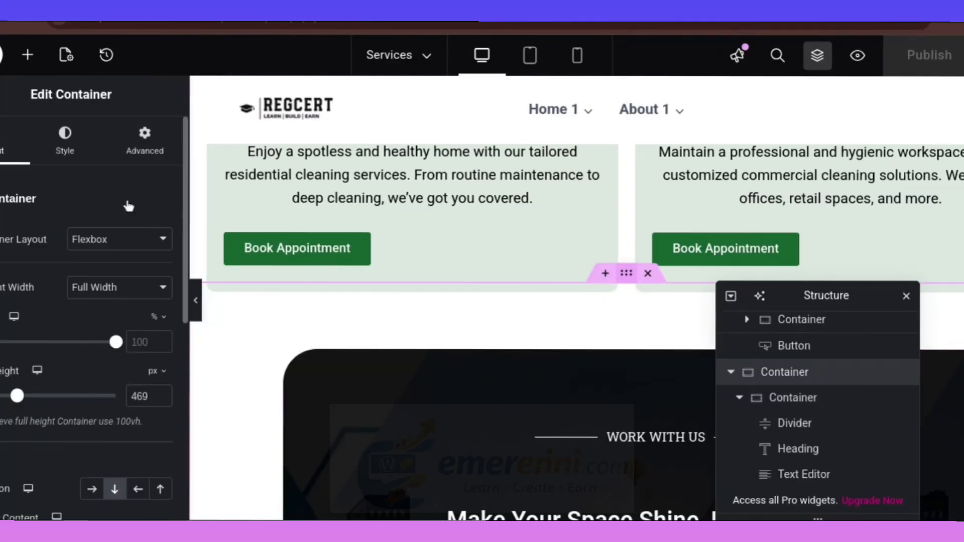
pyautogui.click(160, 157)
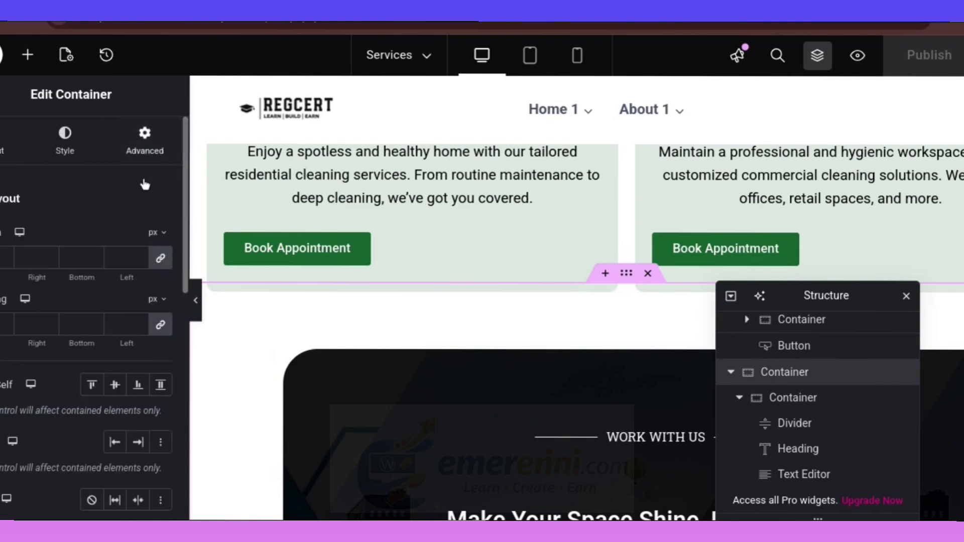
pyautogui.click(160, 257)
pyautogui.click(160, 325)
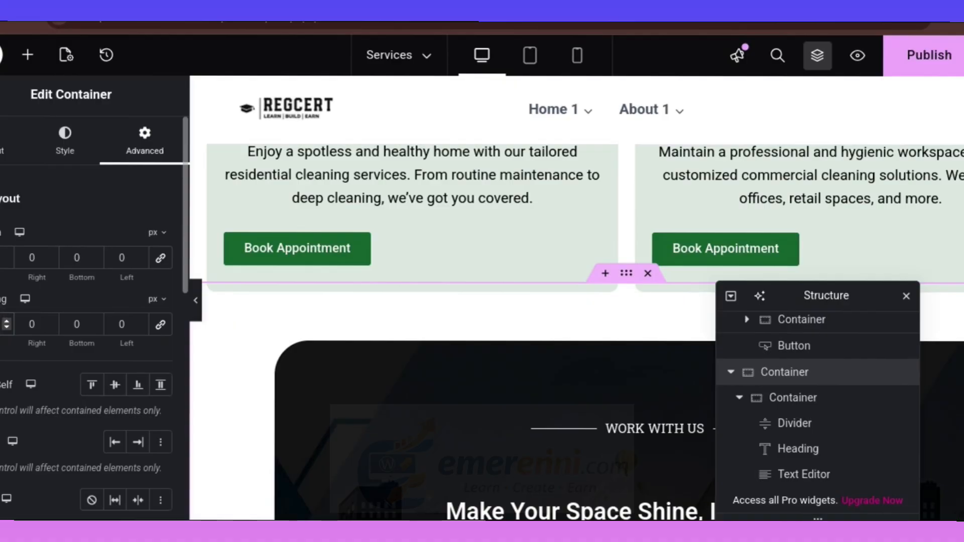
pyautogui.scroll(-3, 508, 240)
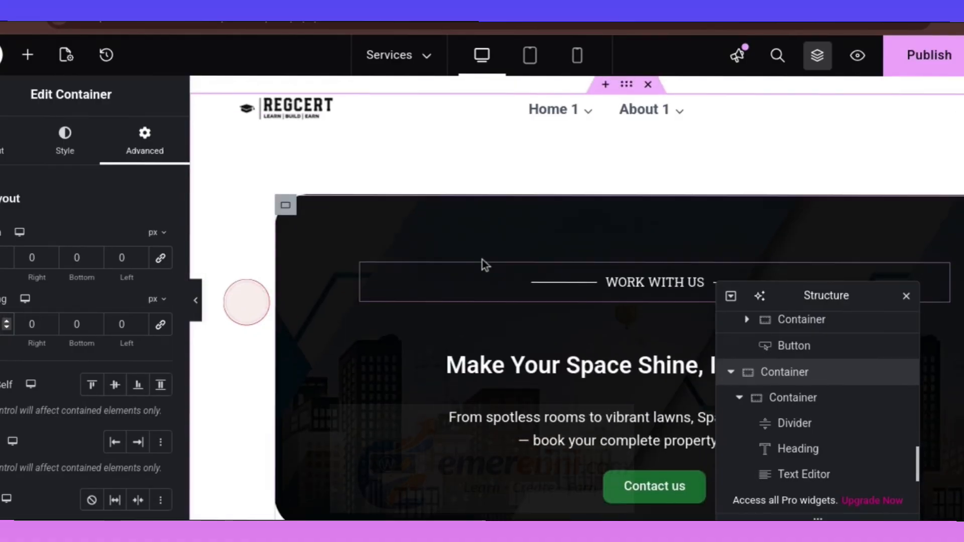
pyautogui.scroll(3, 481, 258)
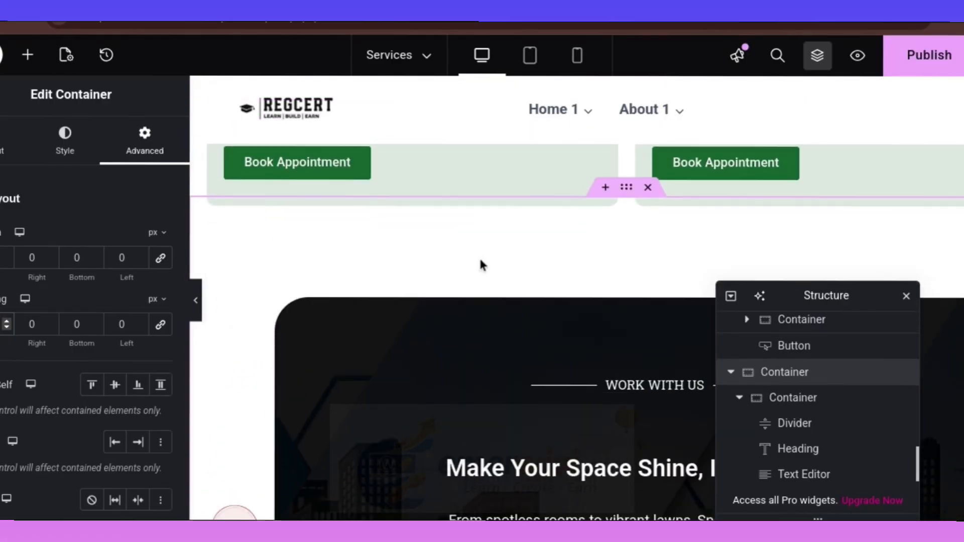
pyautogui.scroll(-1, 480, 264)
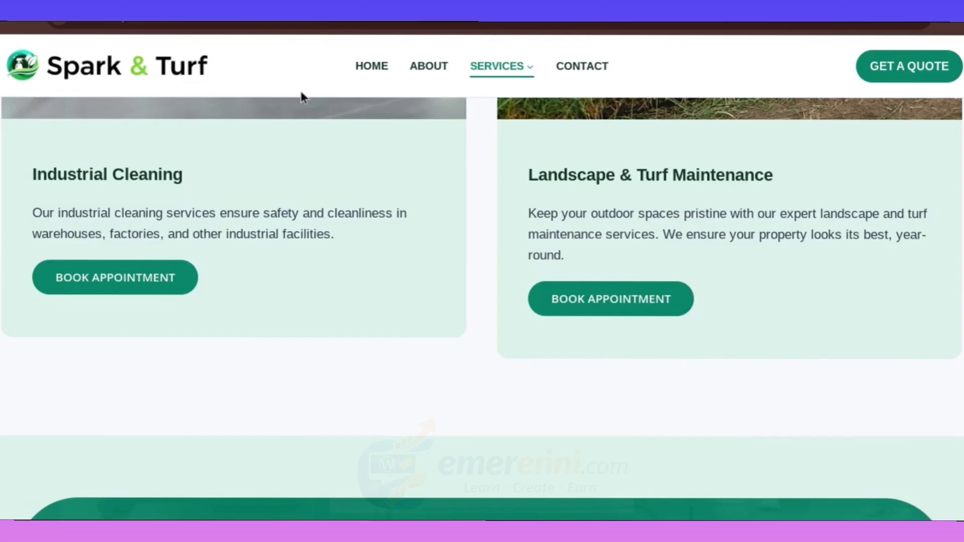
pyautogui.scroll(-3, 116, 296)
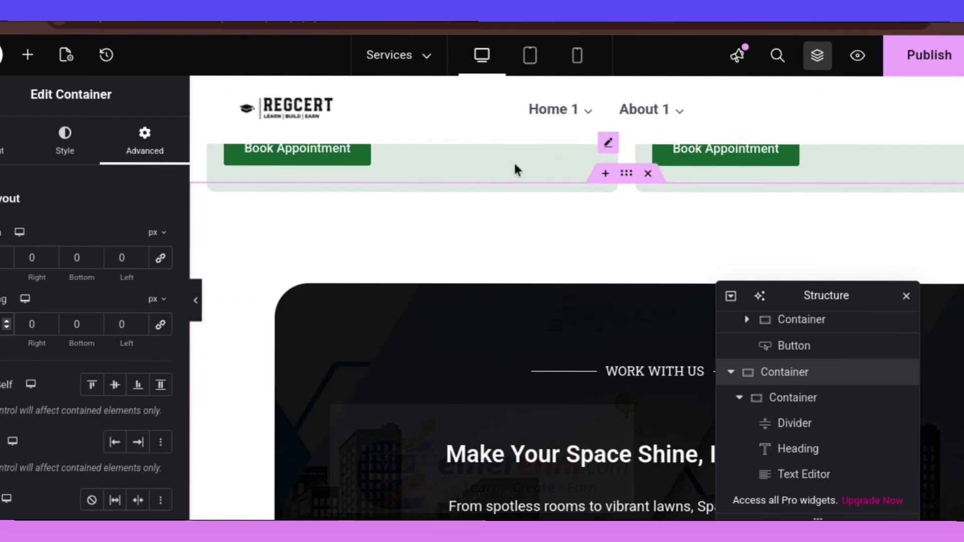
pyautogui.hotkey('ctrl', 's')
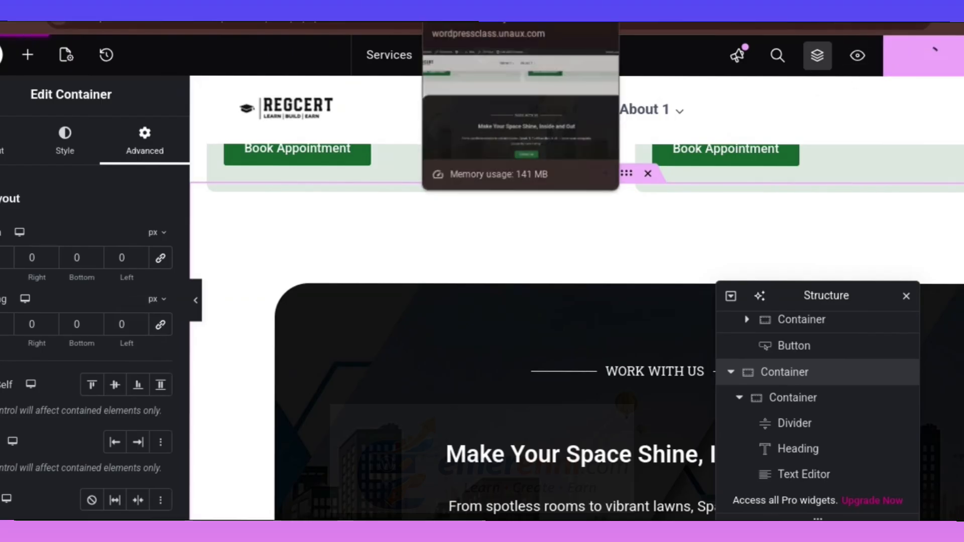
# Check the spacing between the service cards and the "Work with us" banner on the live Services page
pyautogui.click(472, 14)
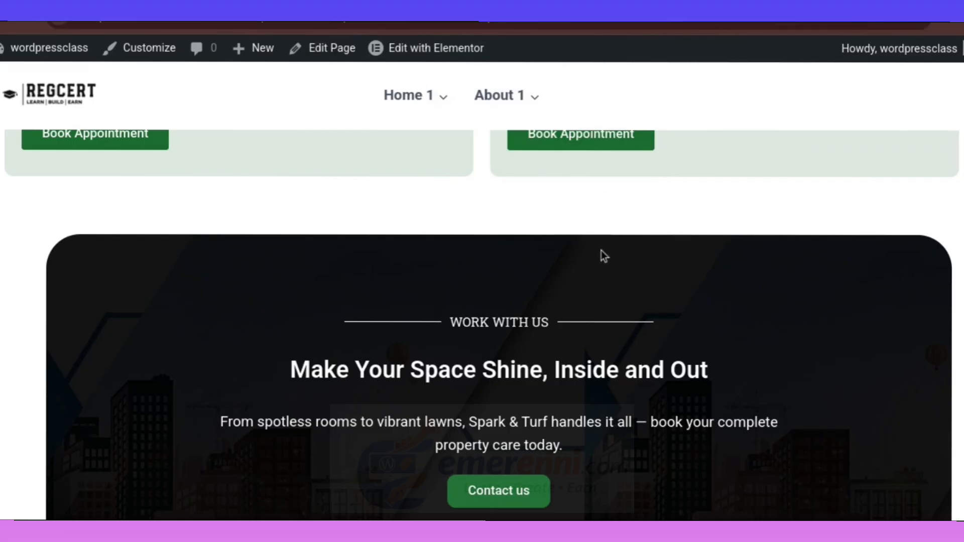
pyautogui.scroll(5, 600, 251)
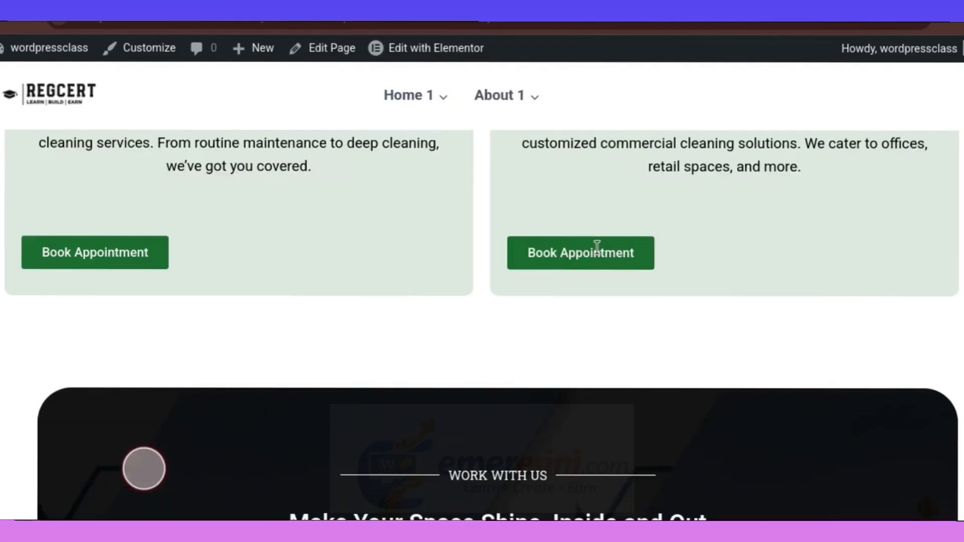
pyautogui.scroll(-2, 596, 247)
pyautogui.scroll(-2, 596, 248)
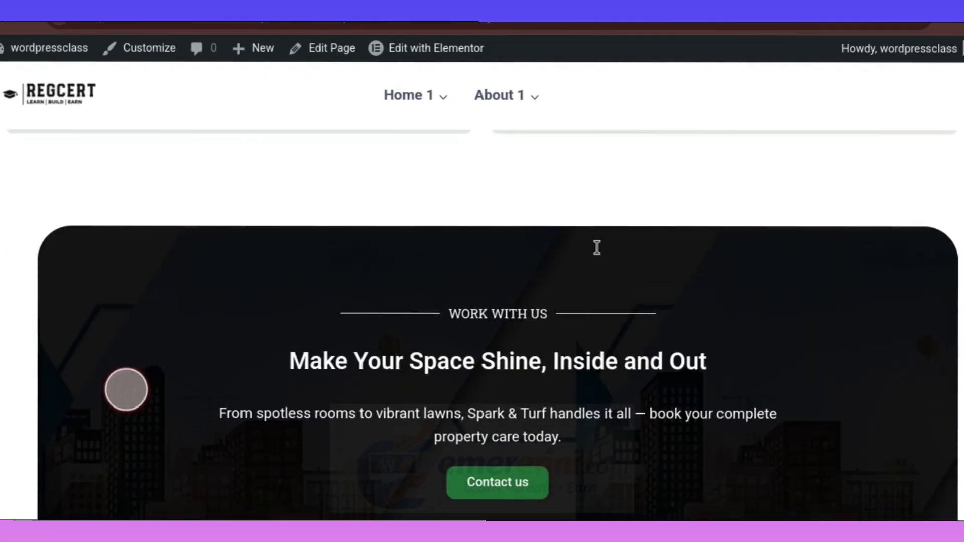
pyautogui.scroll(2, 596, 247)
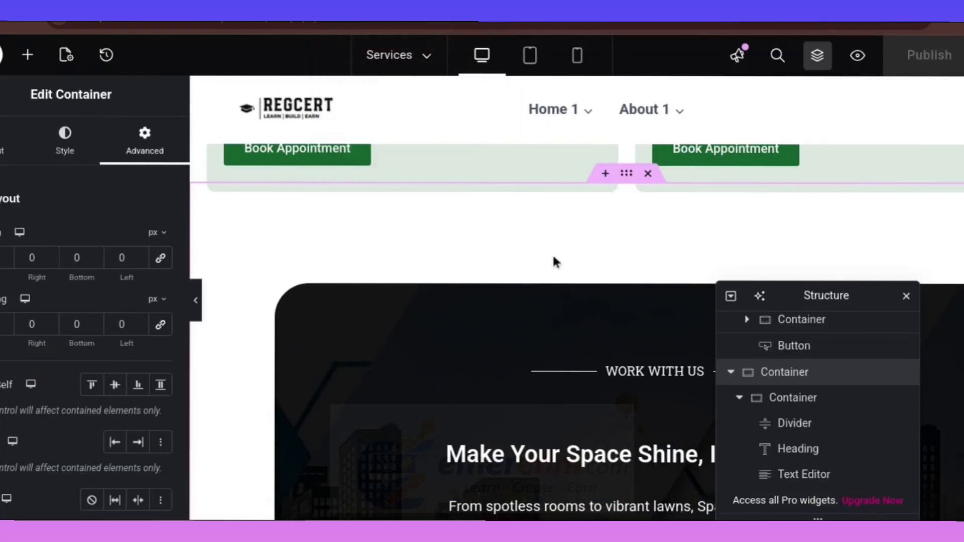
# Back in the editor, copy the background colour code #13612E26 from the Residential Cleaning card's container
pyautogui.scroll(6, 569, 265)
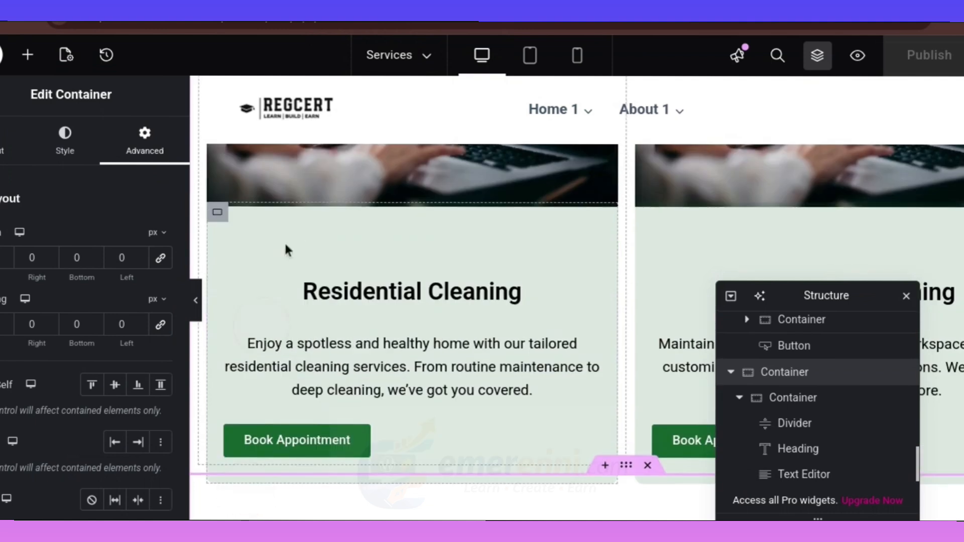
pyautogui.click(63, 140)
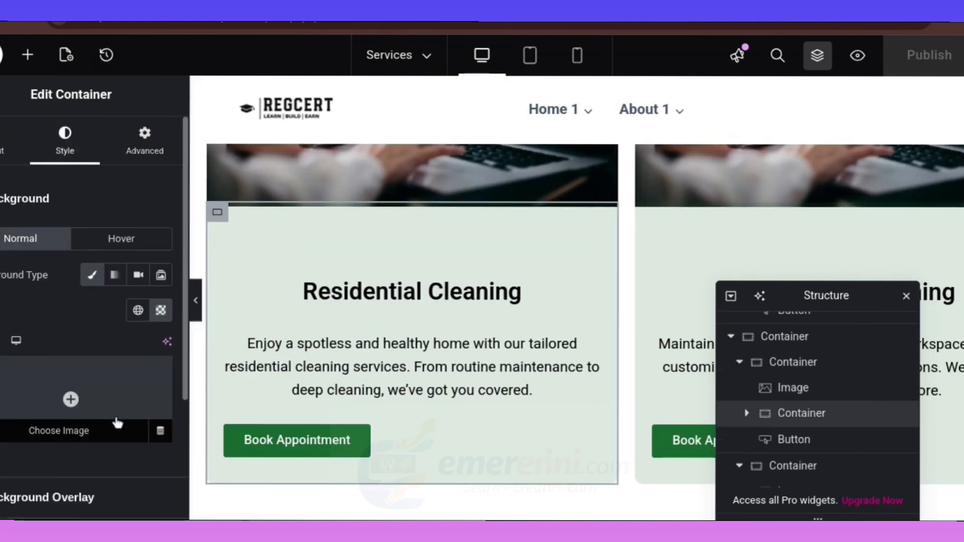
pyautogui.click(165, 311)
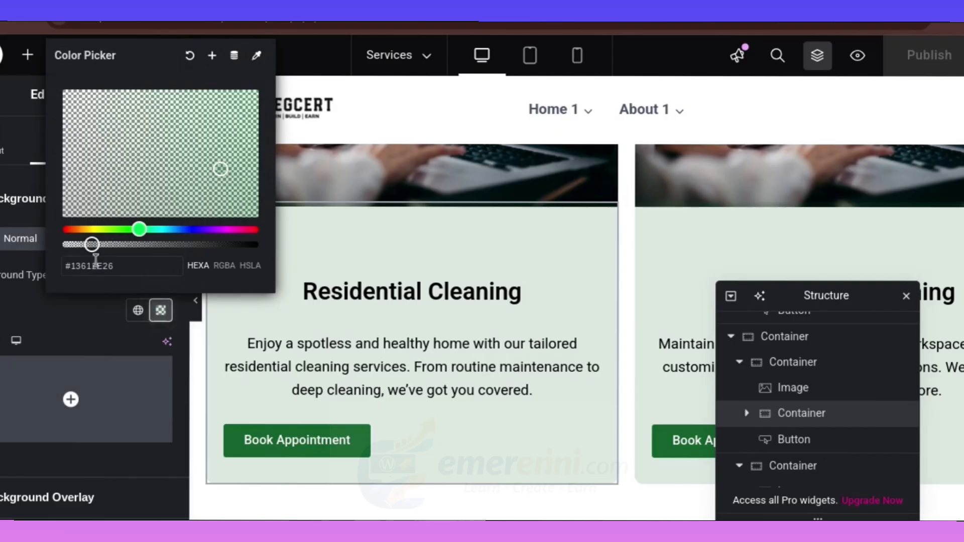
pyautogui.scroll(-8, 552, 286)
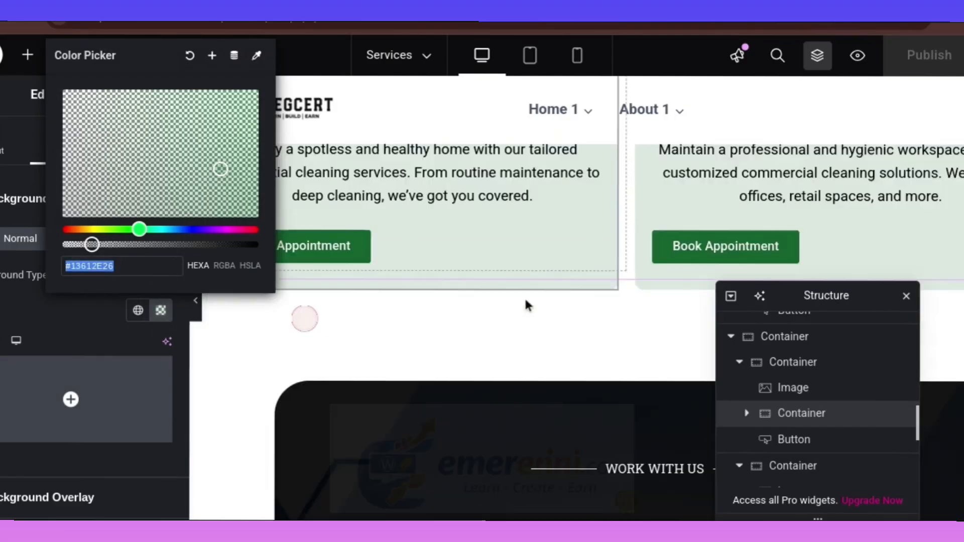
# Apply the background colour #13612E26 to the outer banner container, using Spark & Turf as reference, and publish the page
pyautogui.click(514, 300)
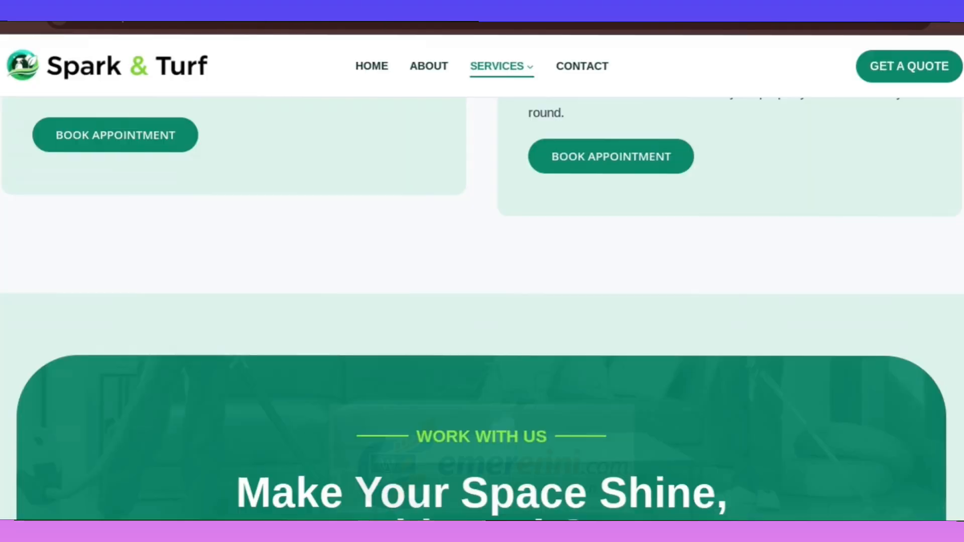
pyautogui.scroll(-10, 300, 218)
pyautogui.scroll(2, 282, 233)
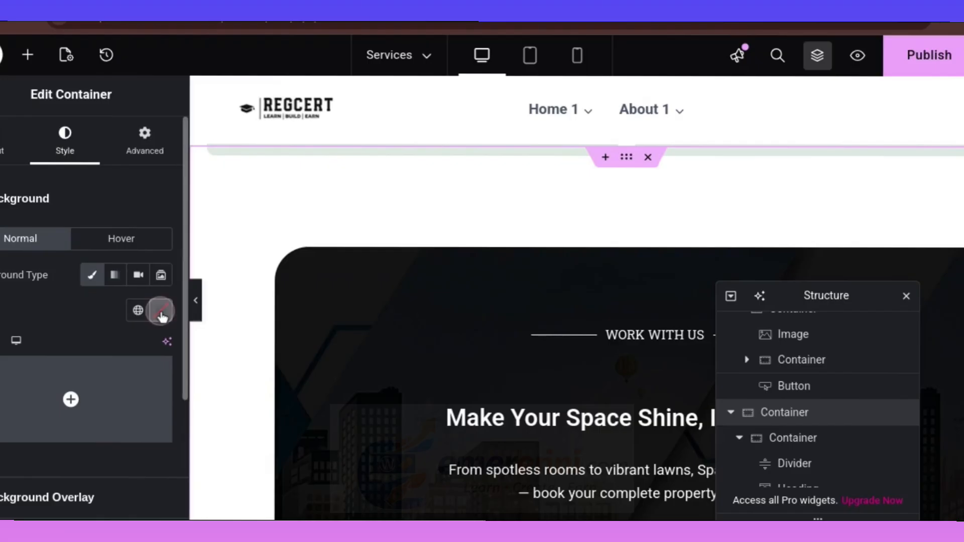
pyautogui.click(160, 310)
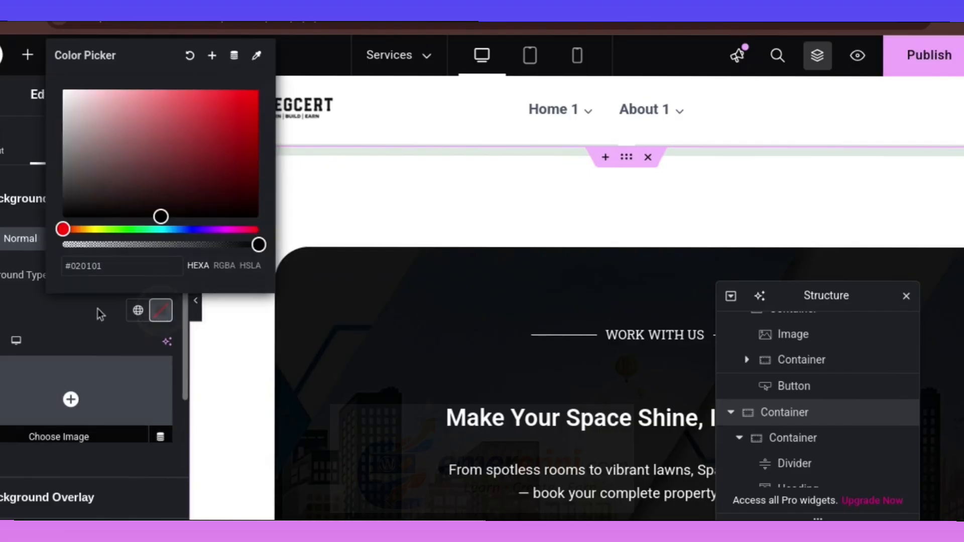
pyautogui.hotkey('ctrl', 'v')
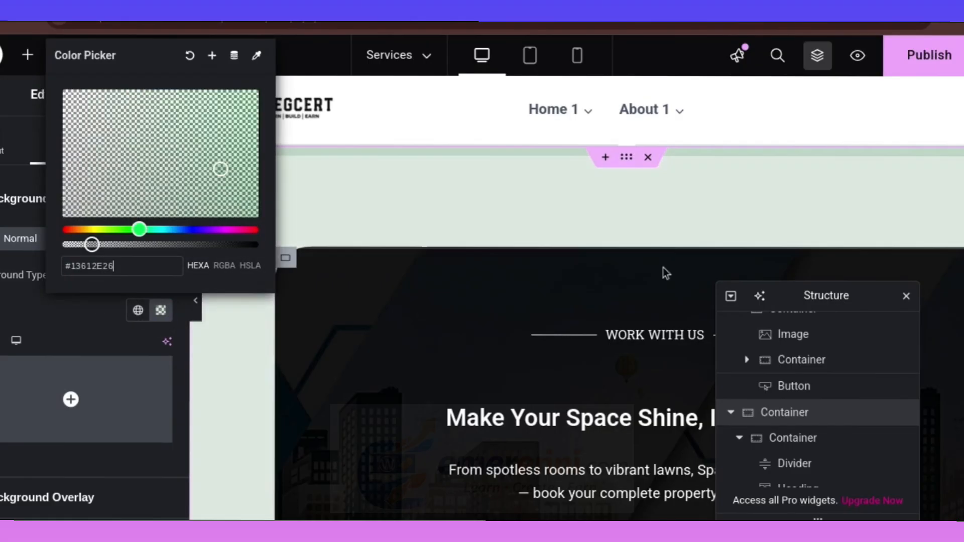
pyautogui.click(726, 241)
pyautogui.scroll(2, 726, 241)
pyautogui.click(902, 56)
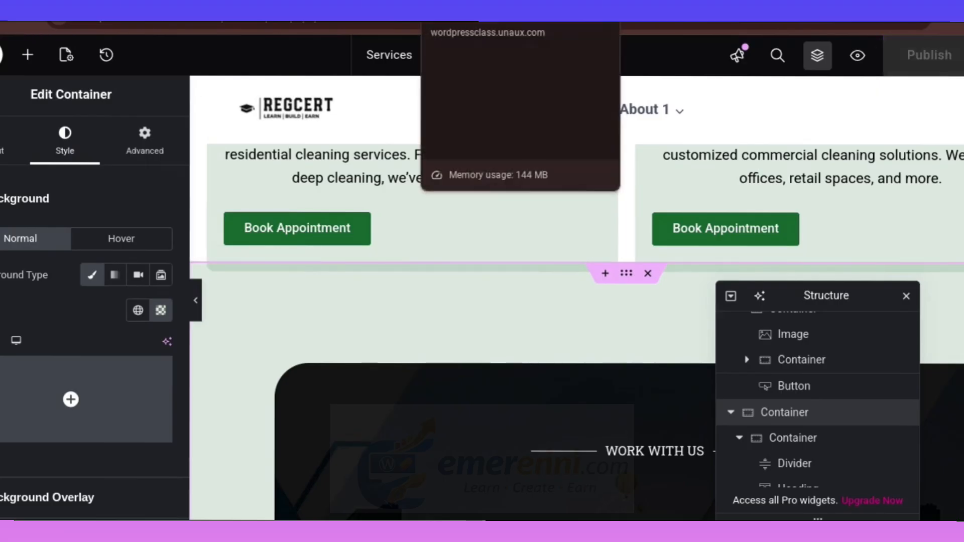
# Reload the live Services page and examine the banner section's new background where it meets the service cards
pyautogui.click(492, 4)
pyautogui.press('F5')
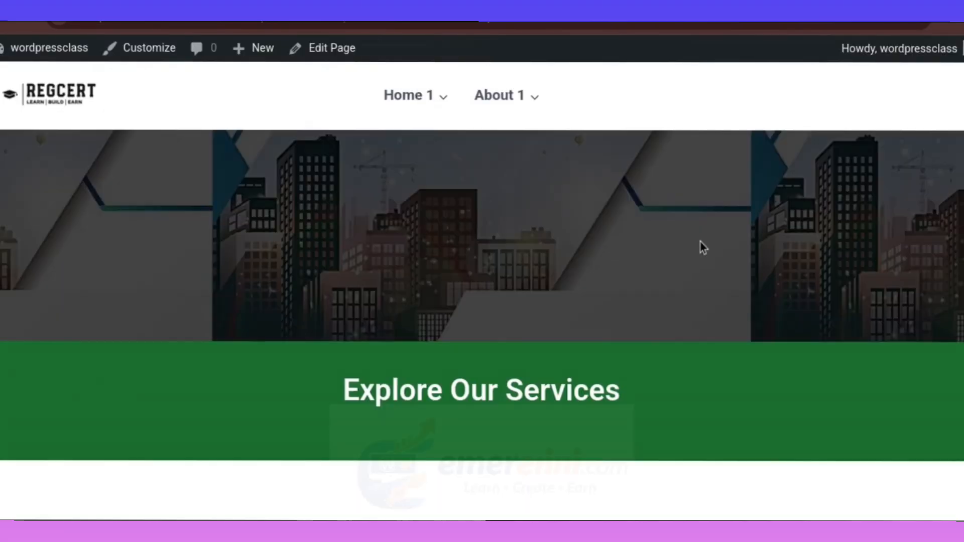
pyautogui.scroll(-12, 688, 236)
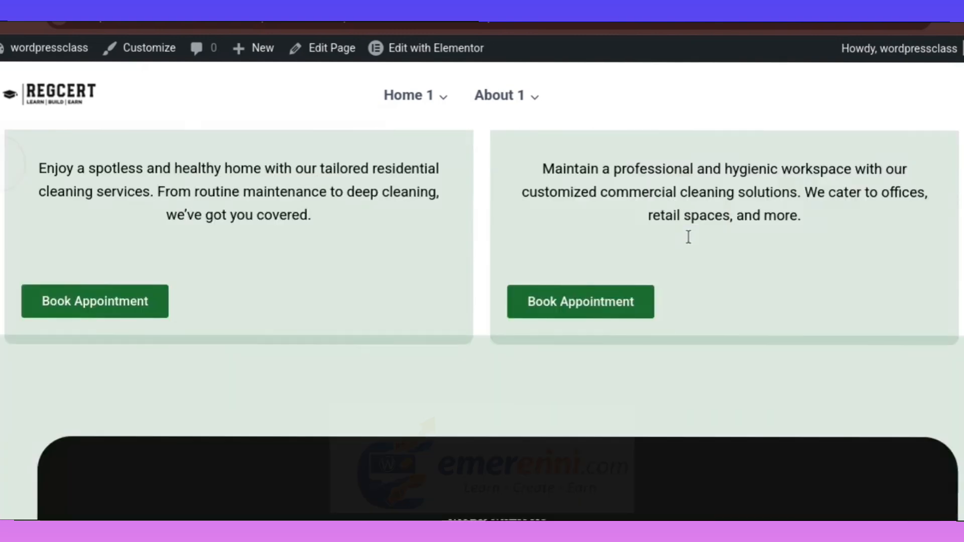
pyautogui.scroll(4, 688, 237)
pyautogui.scroll(-2, 688, 237)
pyautogui.scroll(4, 688, 237)
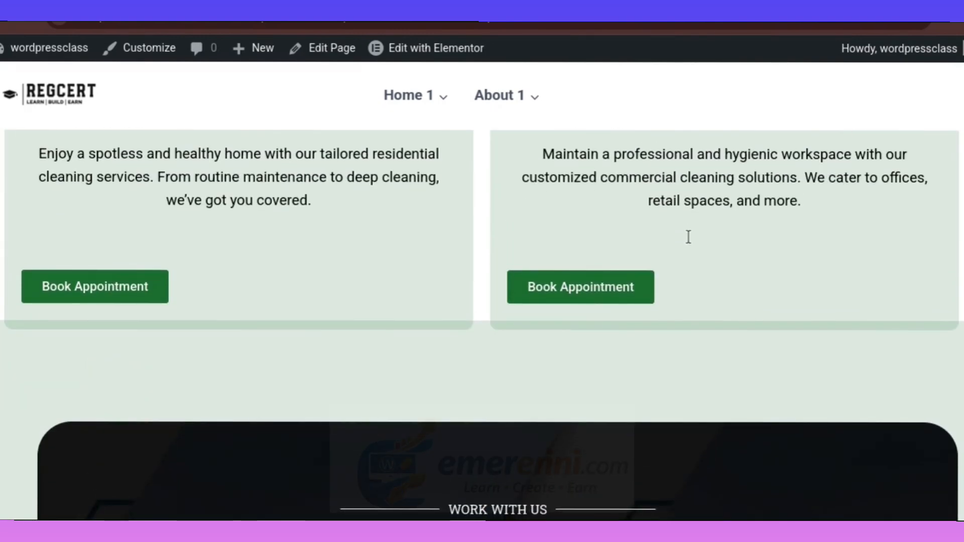
pyautogui.scroll(-1, 688, 237)
pyautogui.scroll(1, 688, 237)
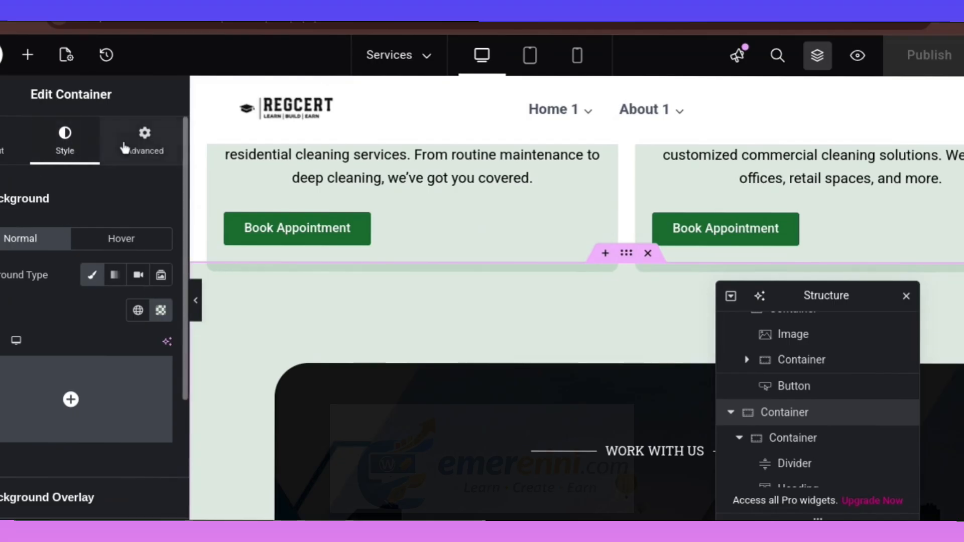
# Set the outer "Work with us" banner container's top margin to 150 px, using the gap above Spark & Turf's banner as reference
pyautogui.click(144, 142)
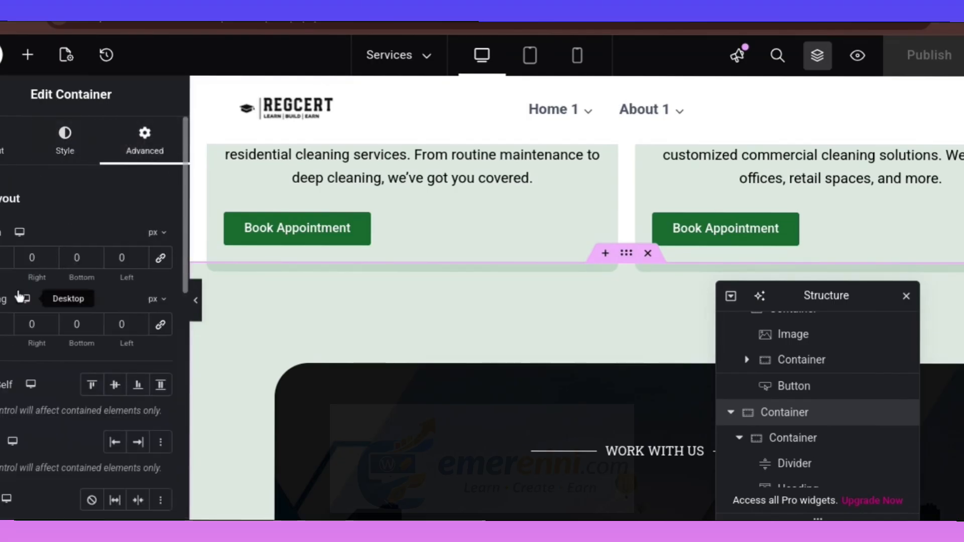
pyautogui.click(9, 255)
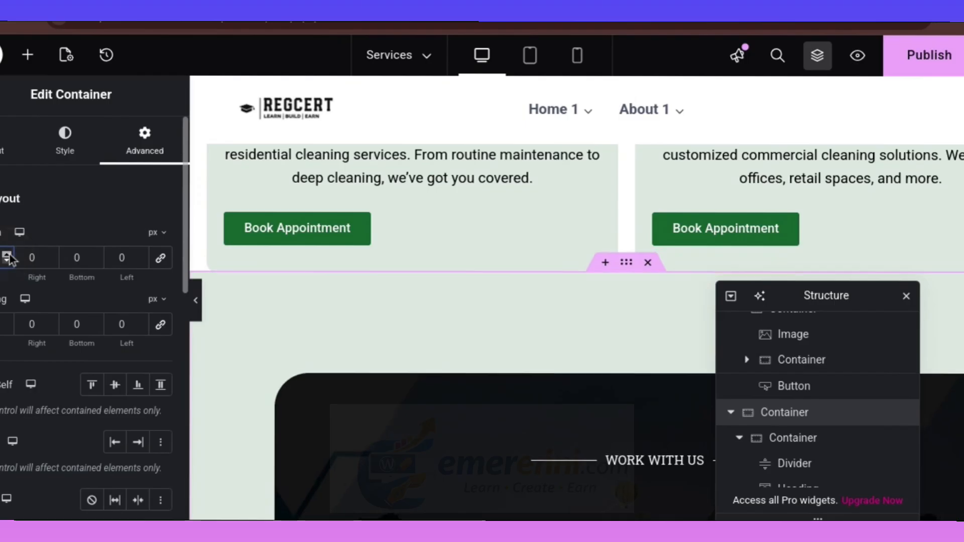
pyautogui.click(9, 255)
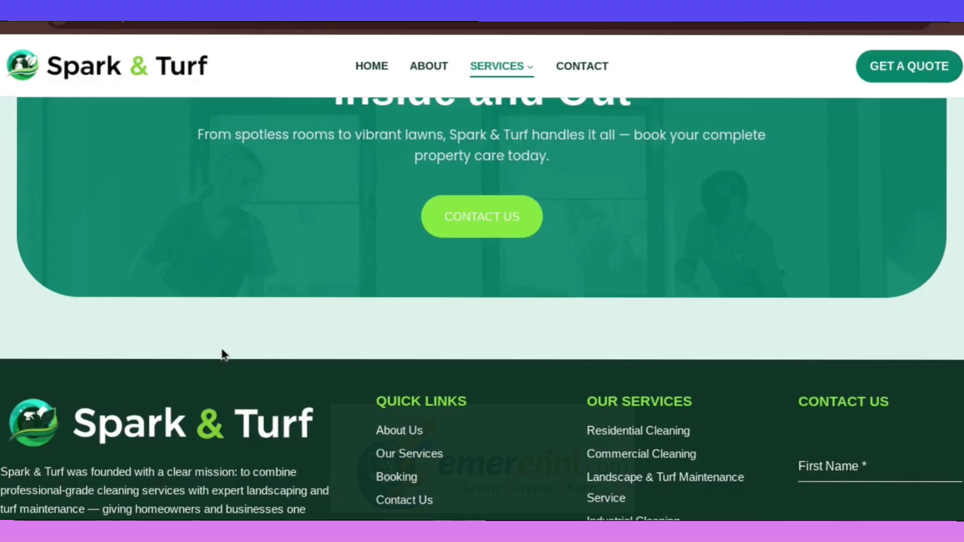
pyautogui.scroll(10, 224, 355)
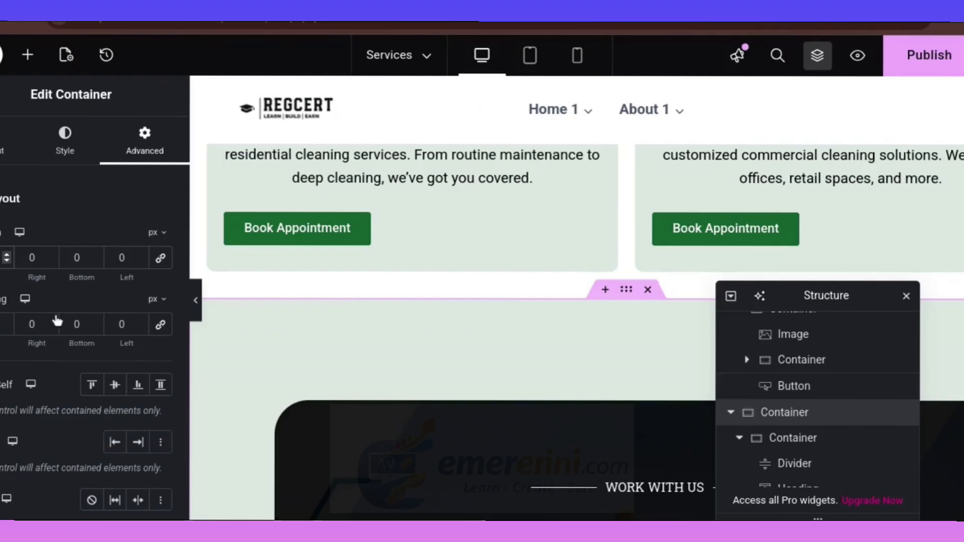
pyautogui.click(5, 254)
pyautogui.click(5, 254)
pyautogui.click(5, 254)
pyautogui.click(5, 254)
pyautogui.click(5, 254)
pyautogui.click(5, 254)
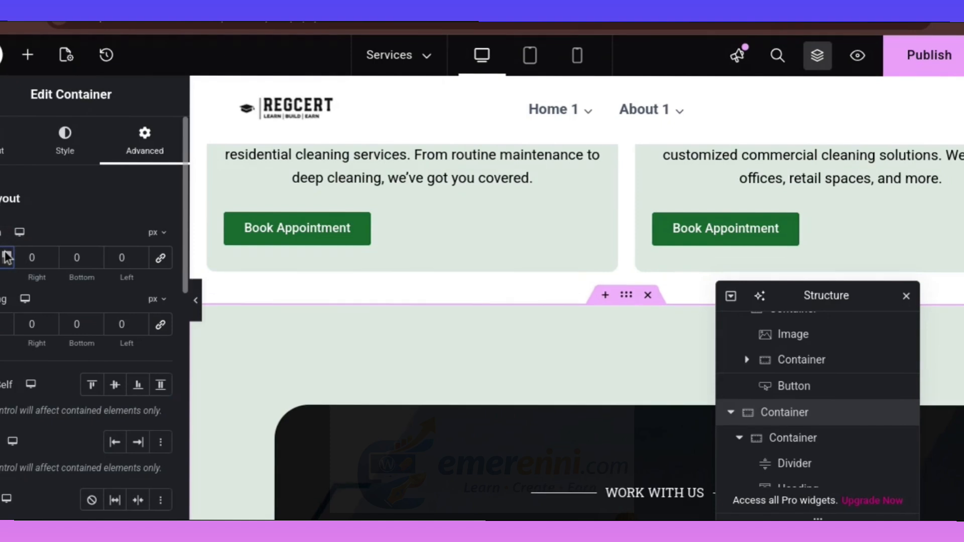
pyautogui.click(5, 254)
pyautogui.click(5, 254)
pyautogui.write('150')
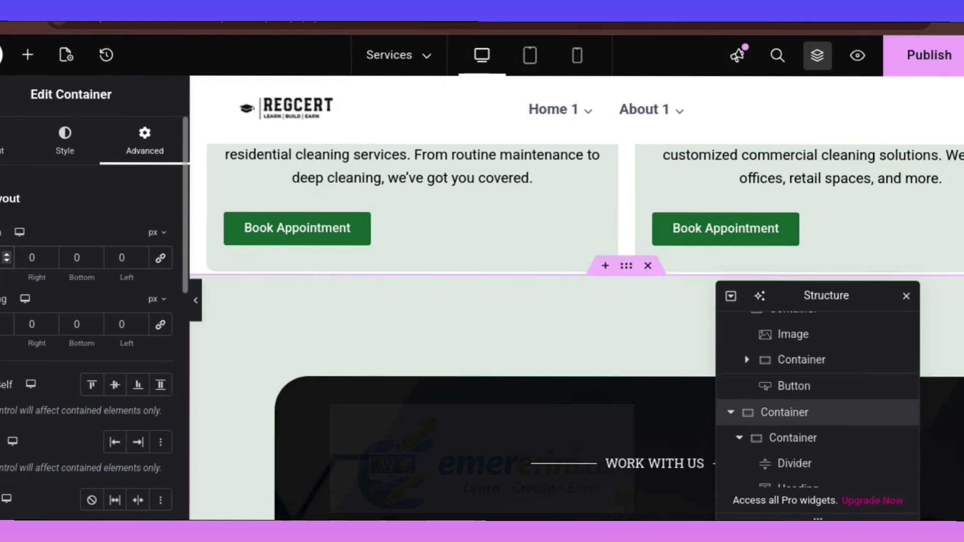
# Set the outer banner container's bottom padding to 60 px and publish the page
pyautogui.scroll(-10, 564, 395)
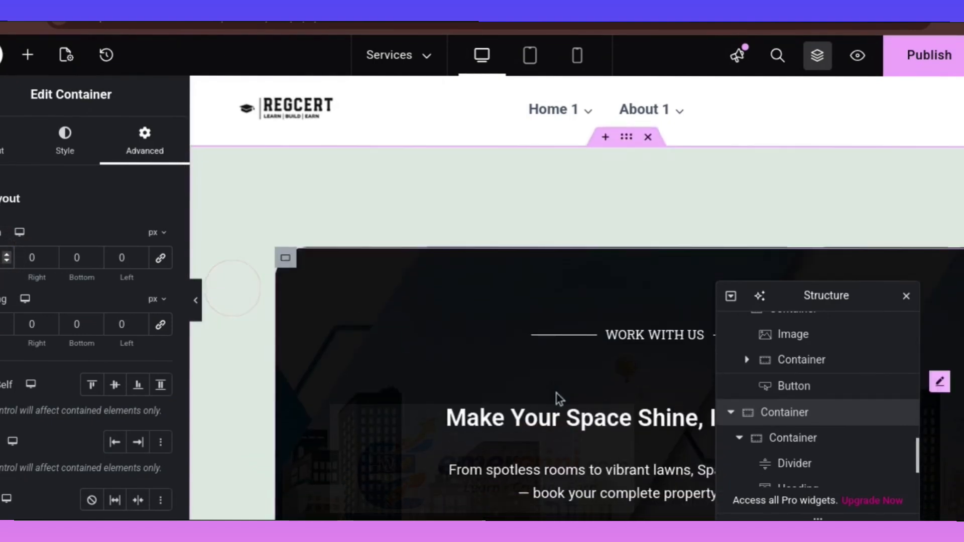
pyautogui.scroll(1, 554, 397)
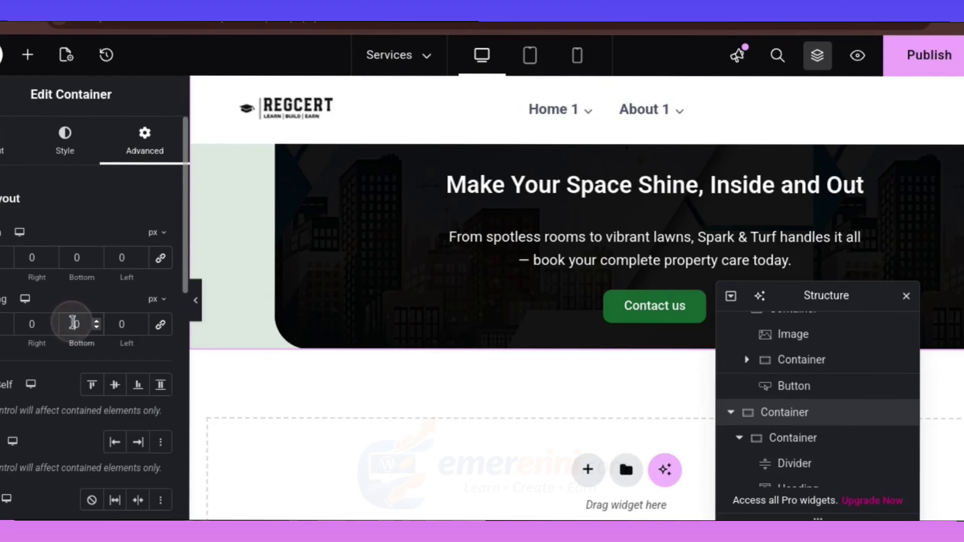
pyautogui.write('5')
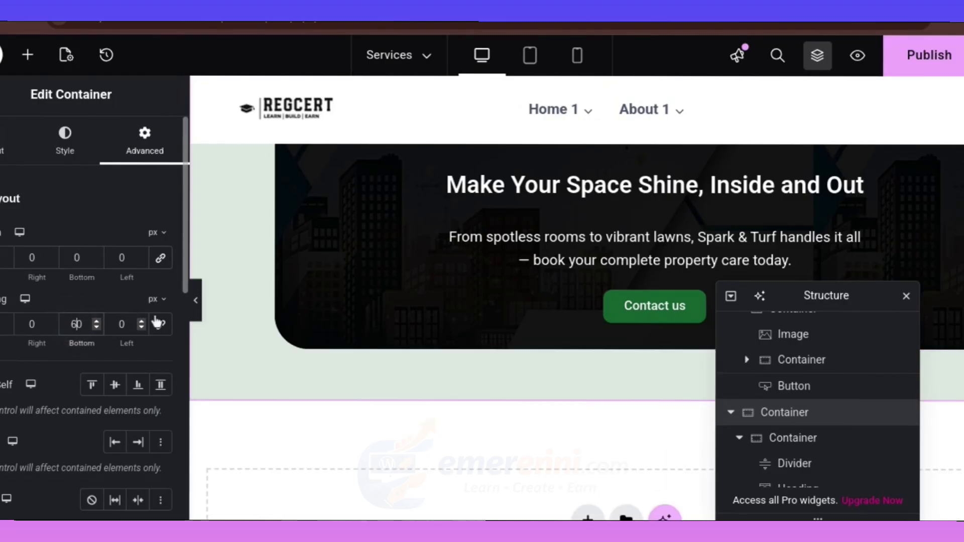
pyautogui.scroll(-2, 299, 314)
pyautogui.scroll(3, 298, 312)
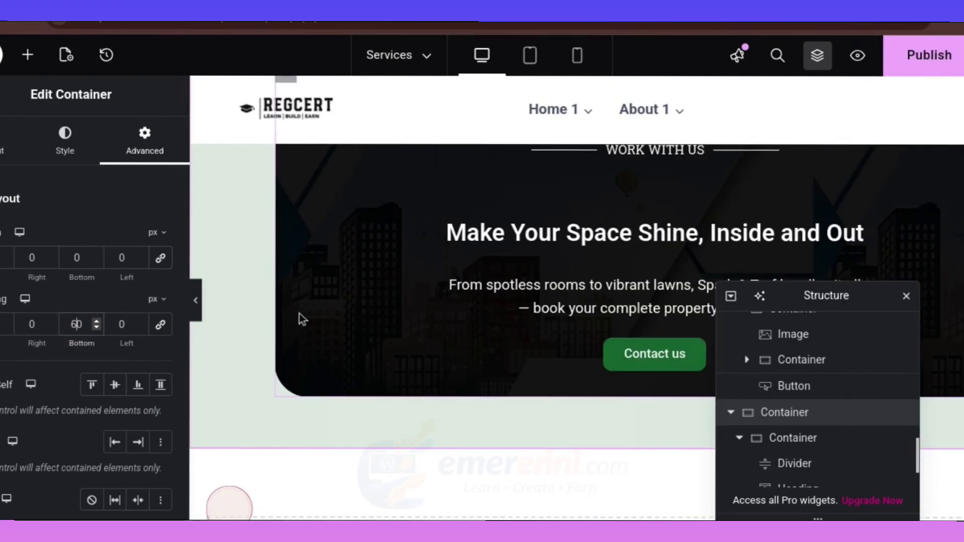
pyautogui.click(929, 53)
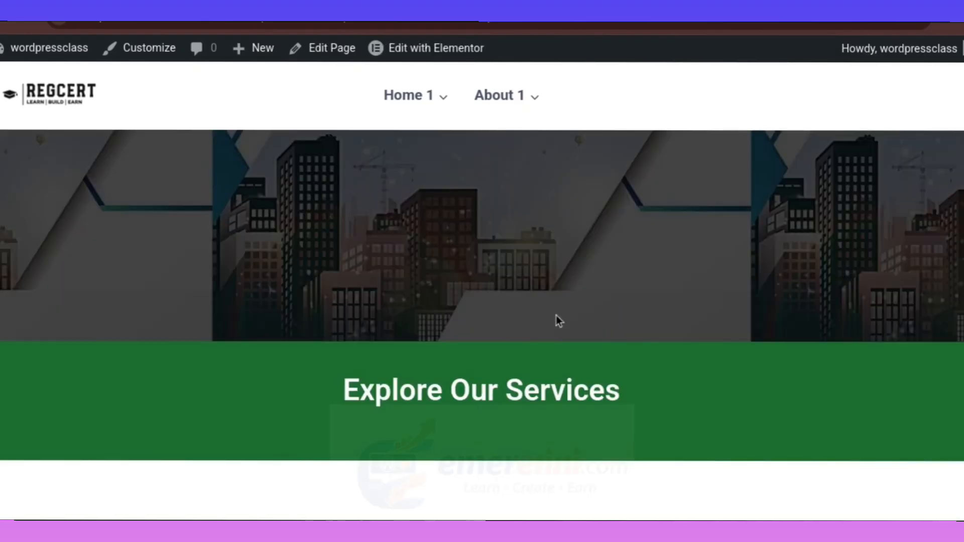
# Reload the live Services page and compare the spacing above and below the banner with Spark & Turf
pyautogui.scroll(-15, 556, 317)
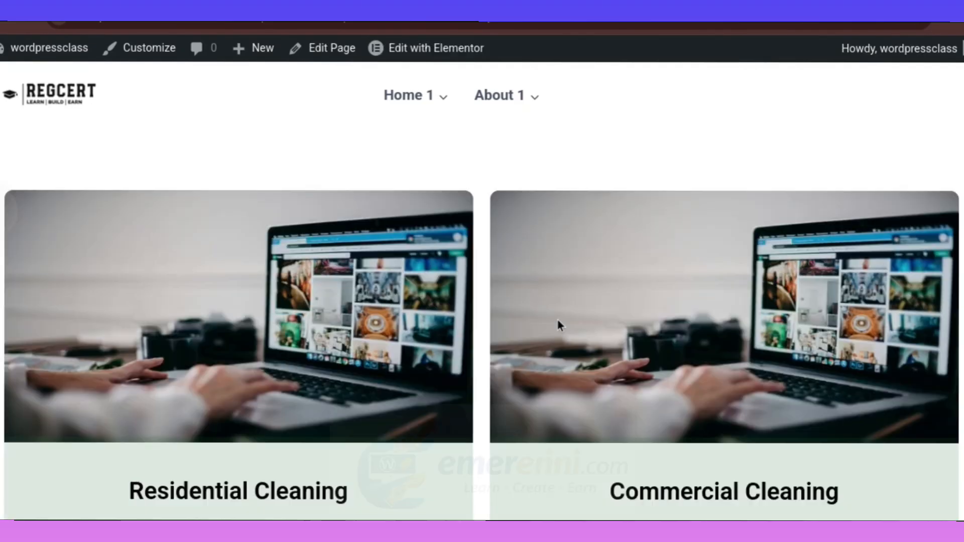
pyautogui.scroll(-8, 549, 323)
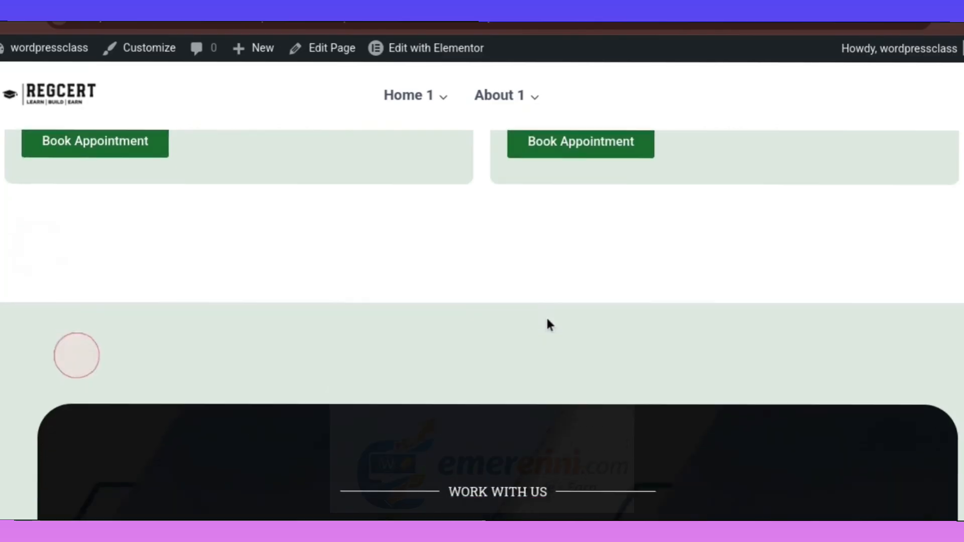
pyautogui.scroll(-5, 550, 323)
pyautogui.scroll(2, 550, 324)
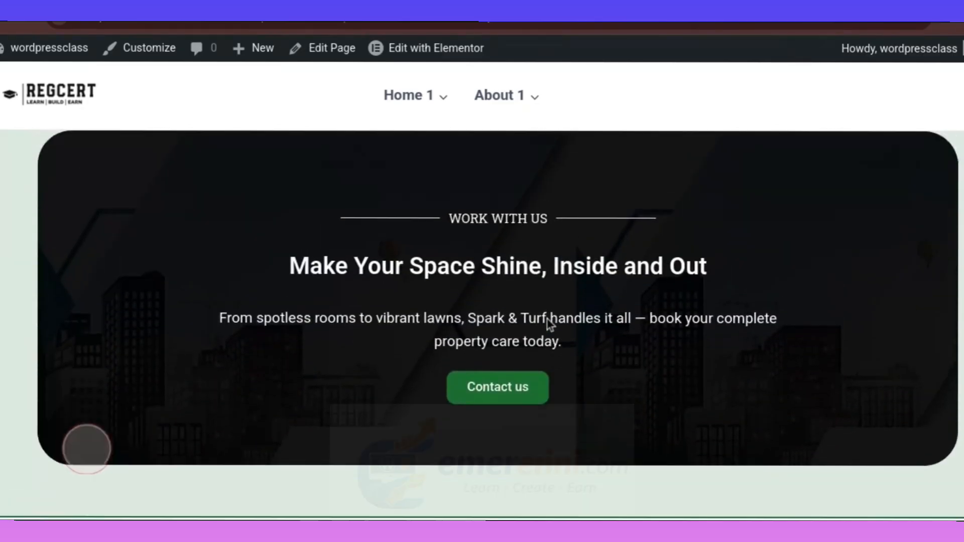
pyautogui.scroll(-6, 550, 323)
pyautogui.scroll(8, 547, 322)
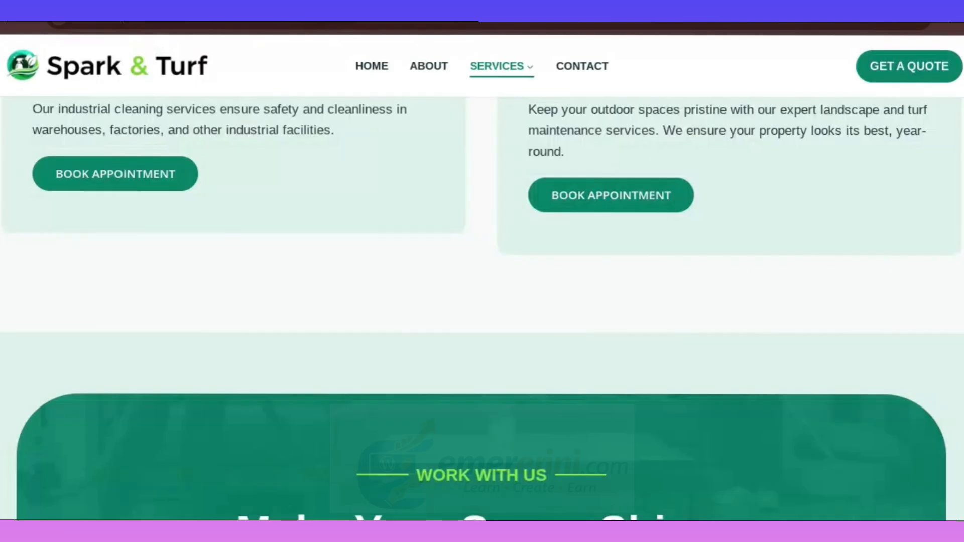
pyautogui.scroll(-10, 444, 240)
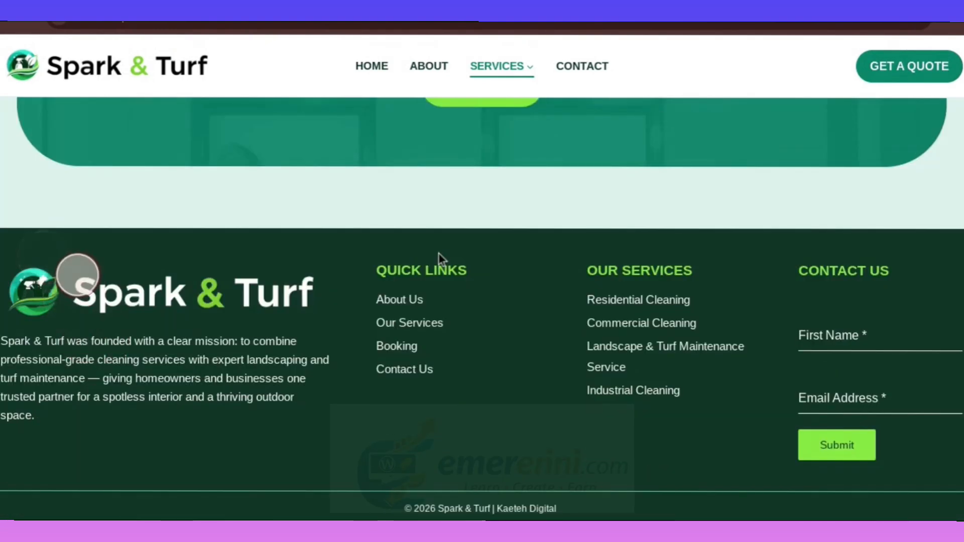
pyautogui.scroll(8, 438, 254)
pyautogui.scroll(5, 398, 136)
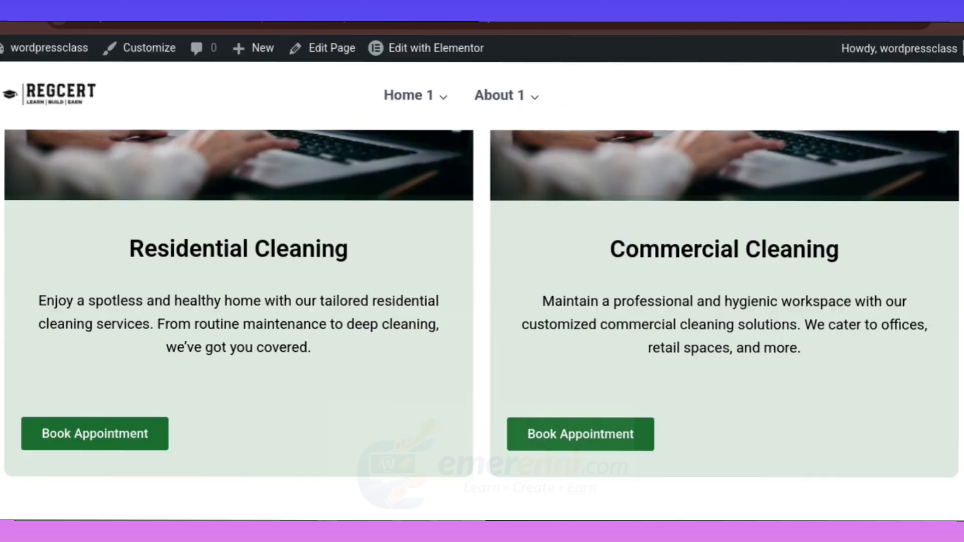
pyautogui.scroll(-5, 453, 202)
pyautogui.scroll(-10, 452, 205)
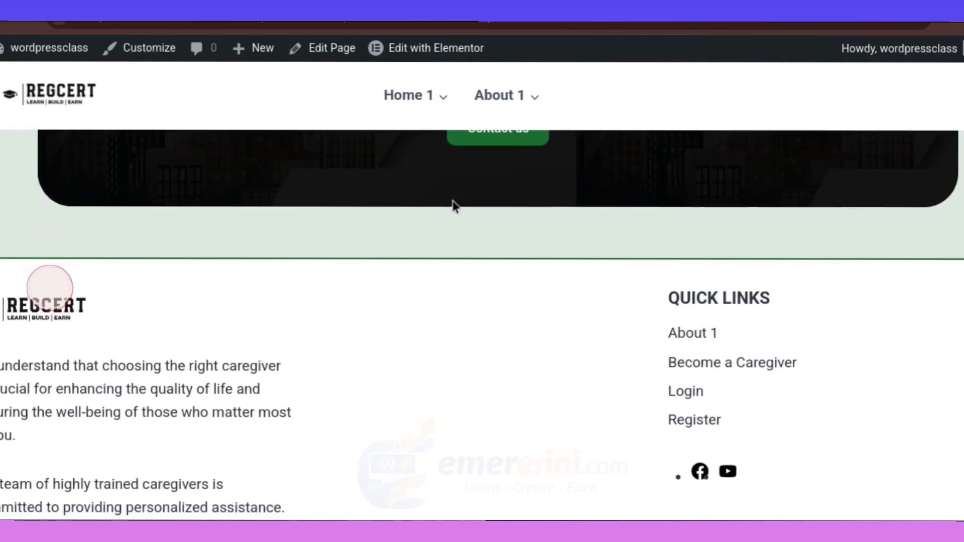
pyautogui.scroll(2, 453, 206)
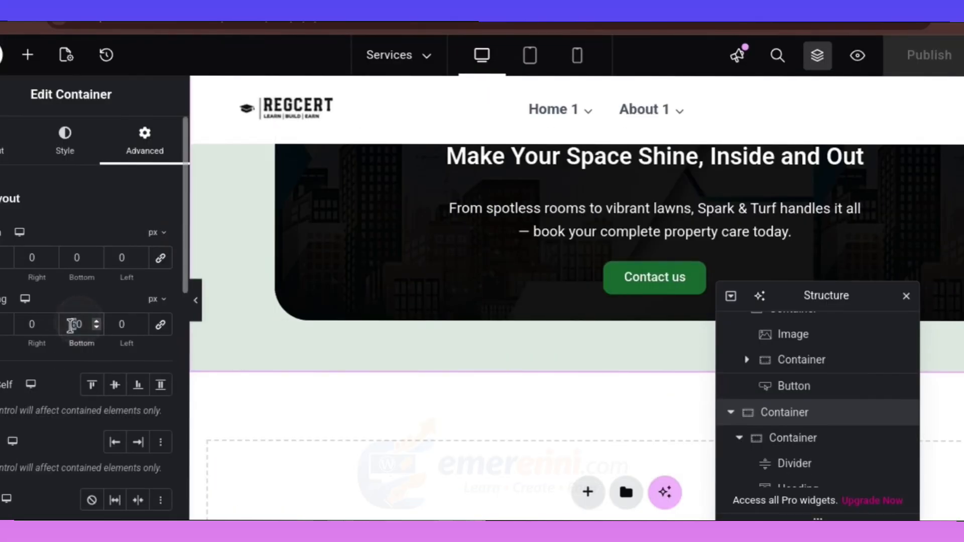
# Back in the editor, increase the outer banner container's bottom padding to 100 px and publish the page
pyautogui.press('BackSpace')
pyautogui.write('8')
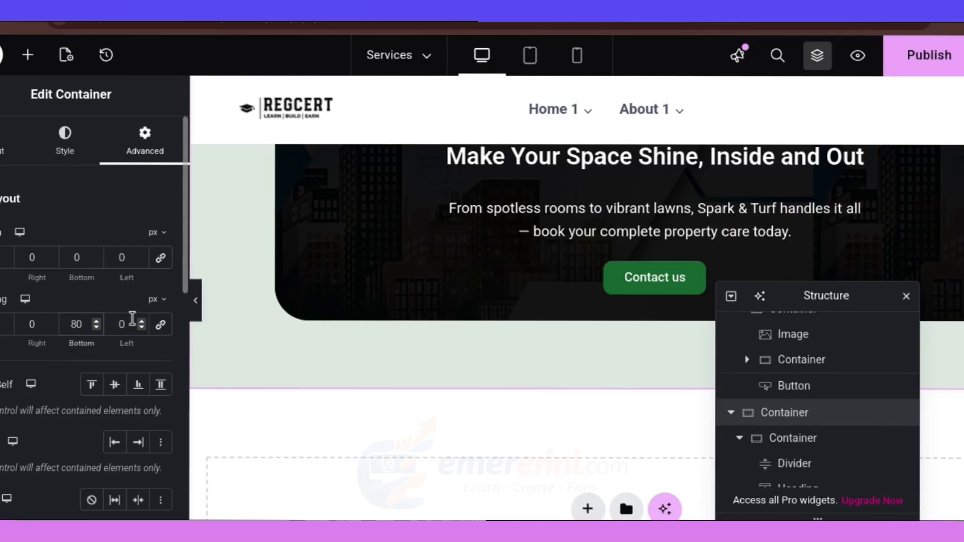
pyautogui.press('BackSpace')
pyautogui.write('100')
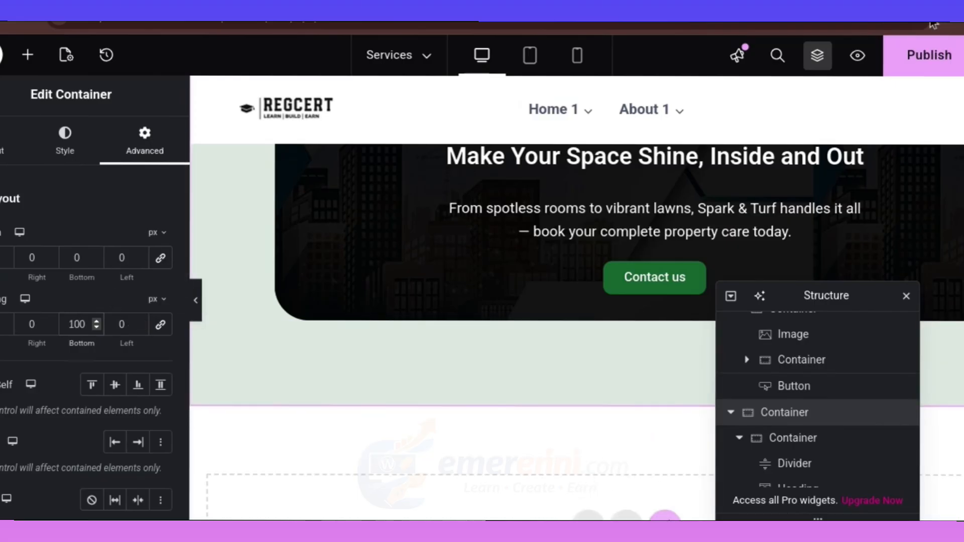
pyautogui.scroll(7, 801, 212)
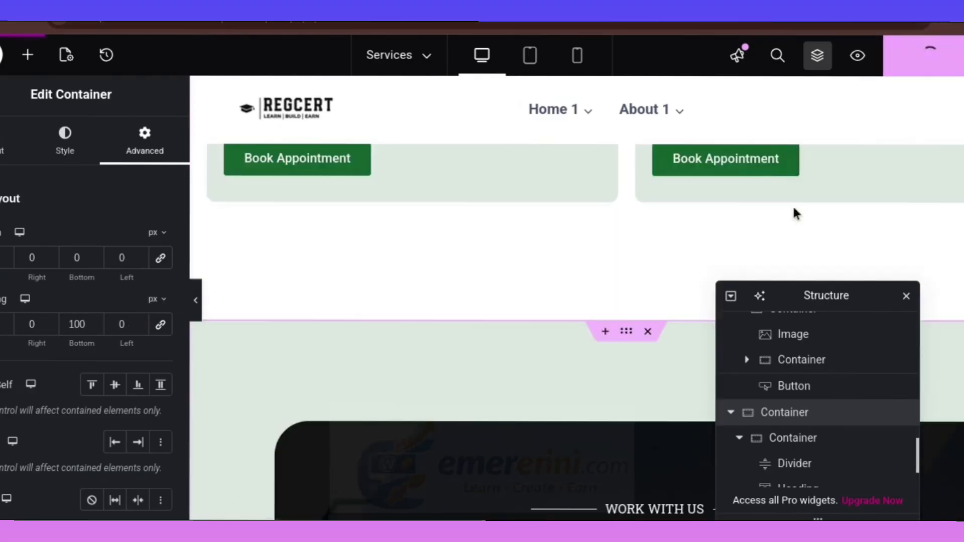
pyautogui.scroll(-2, 667, 263)
pyautogui.scroll(-2, 667, 264)
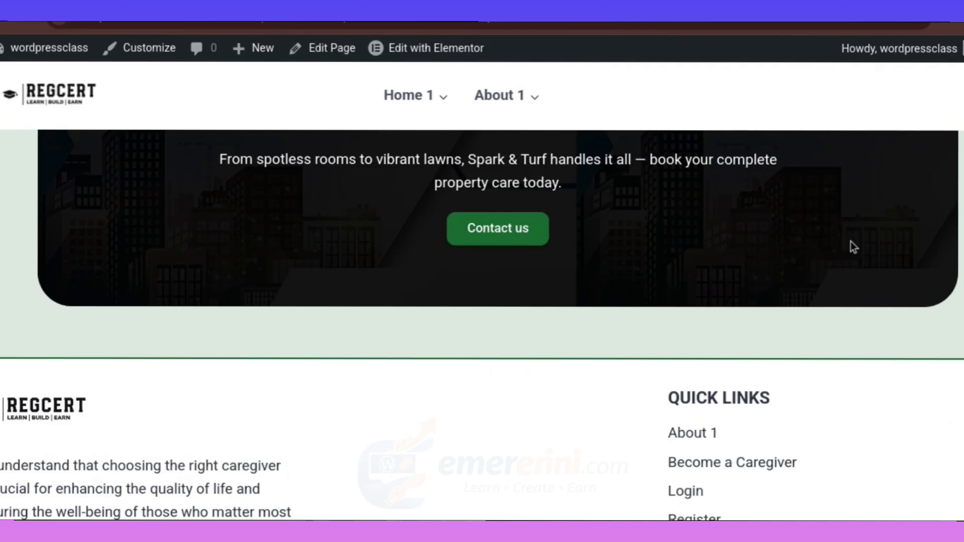
# Reload the live Services page and examine the layout from heading to footer, checking the banner section against Spark & Turf
pyautogui.scroll(20, 851, 242)
pyautogui.scroll(-15, 842, 234)
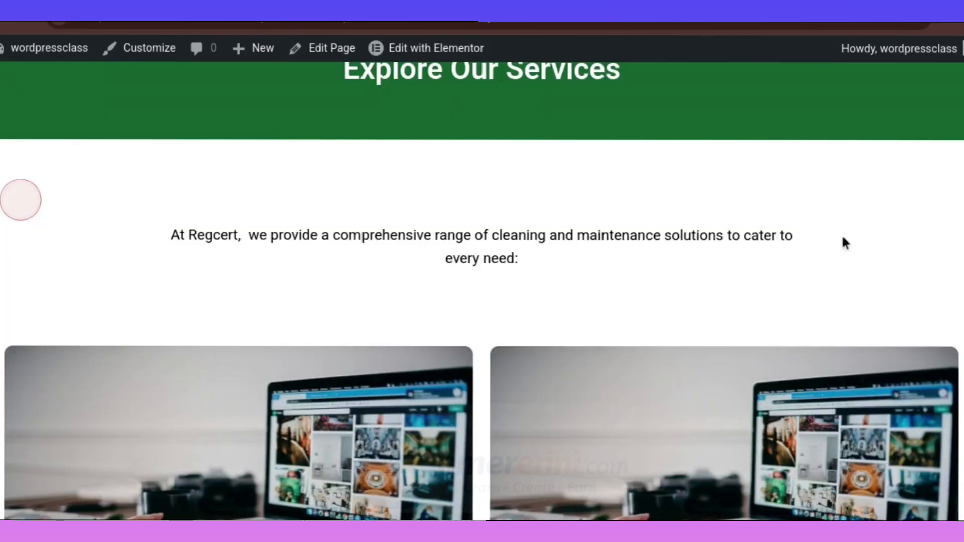
pyautogui.scroll(-7, 842, 233)
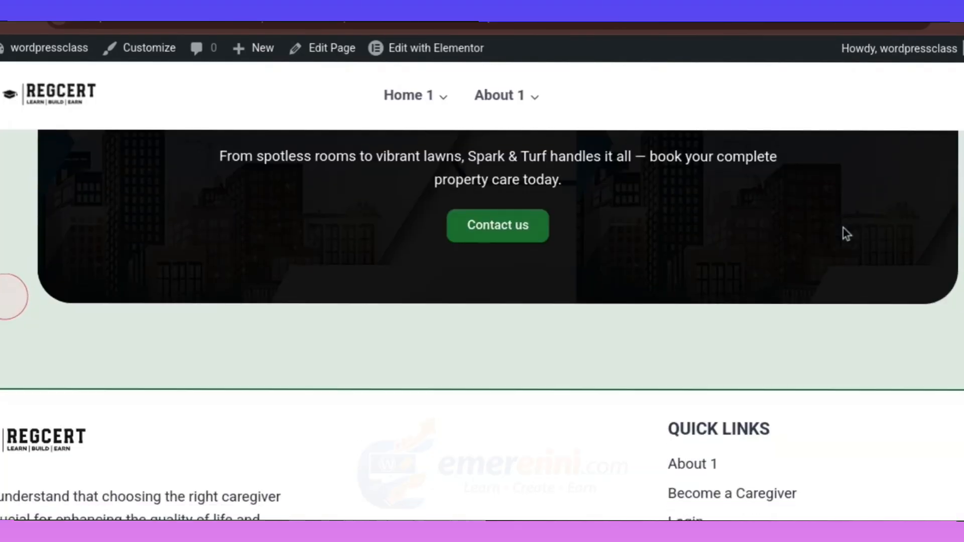
pyautogui.scroll(5, 842, 232)
pyautogui.scroll(-3, 541, 451)
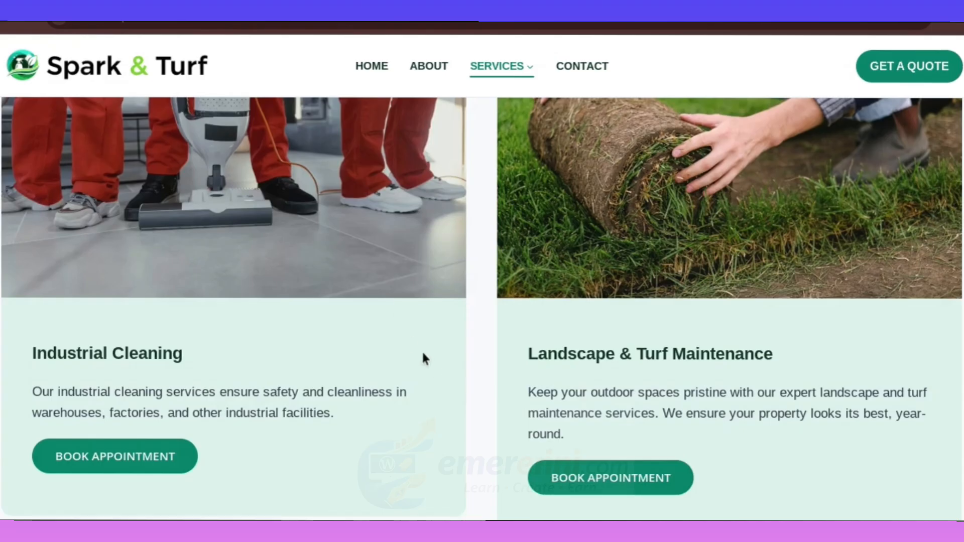
pyautogui.scroll(-5, 552, 442)
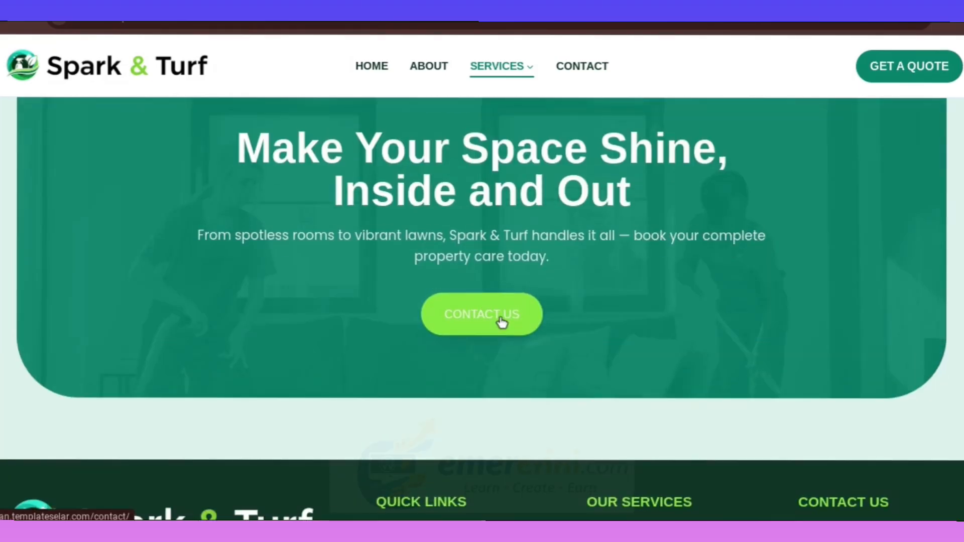
pyautogui.scroll(2, 502, 322)
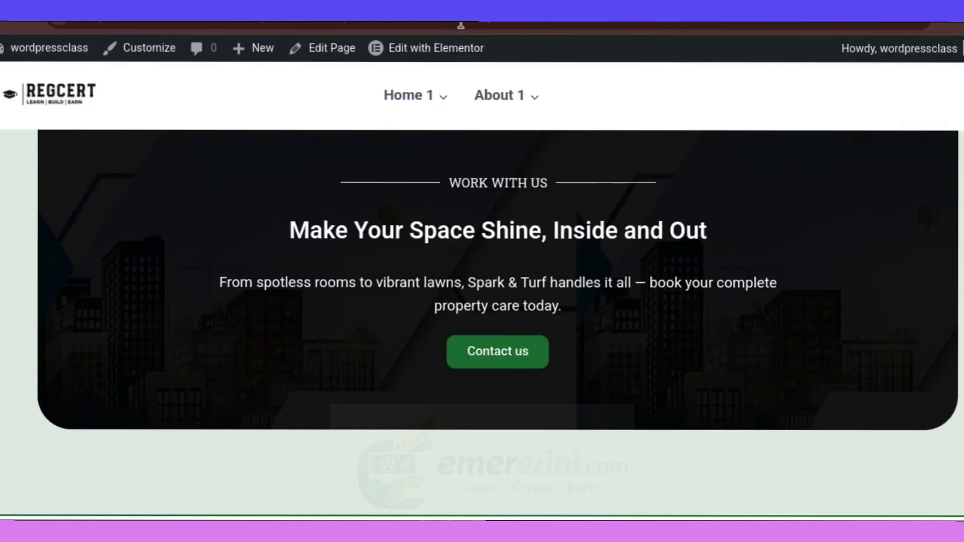
pyautogui.scroll(5, 536, 246)
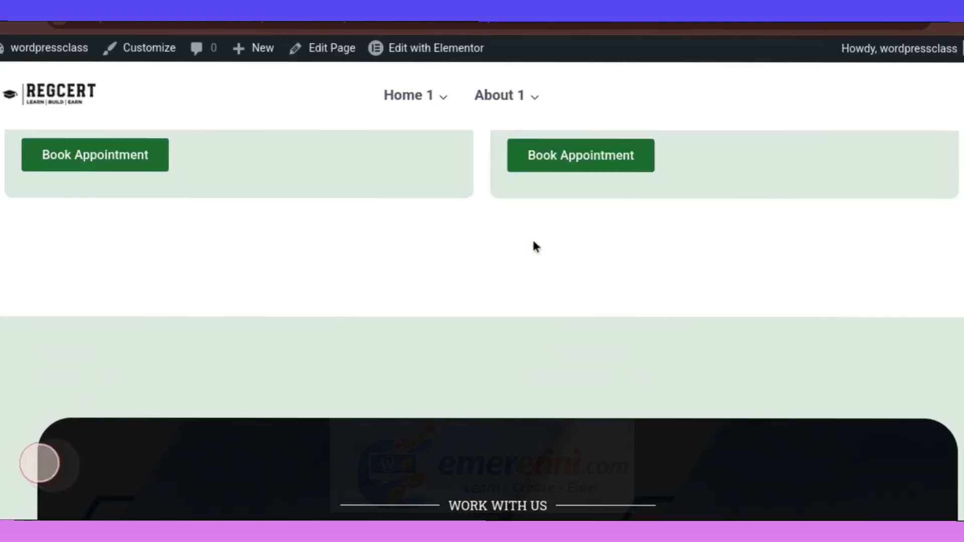
pyautogui.scroll(15, 535, 246)
pyautogui.scroll(-7, 528, 264)
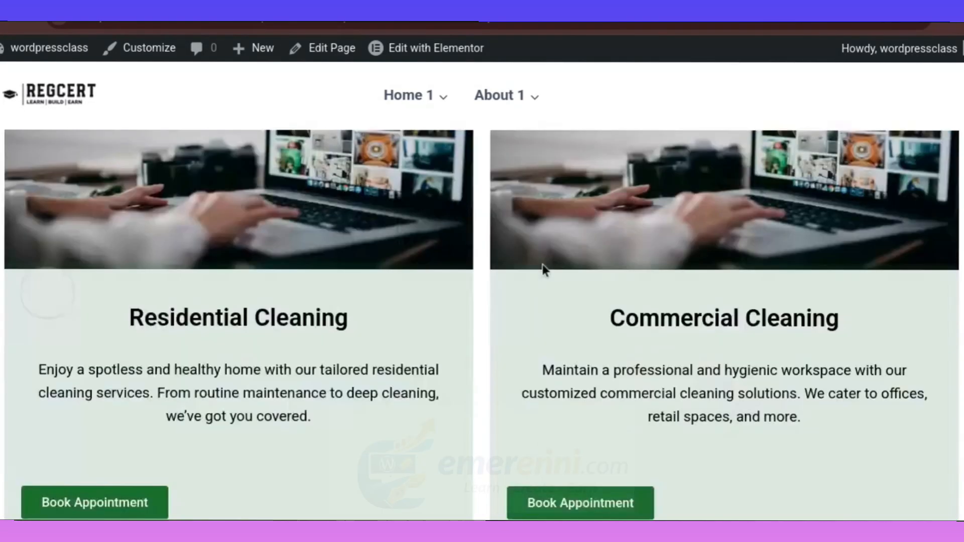
pyautogui.scroll(6, 576, 274)
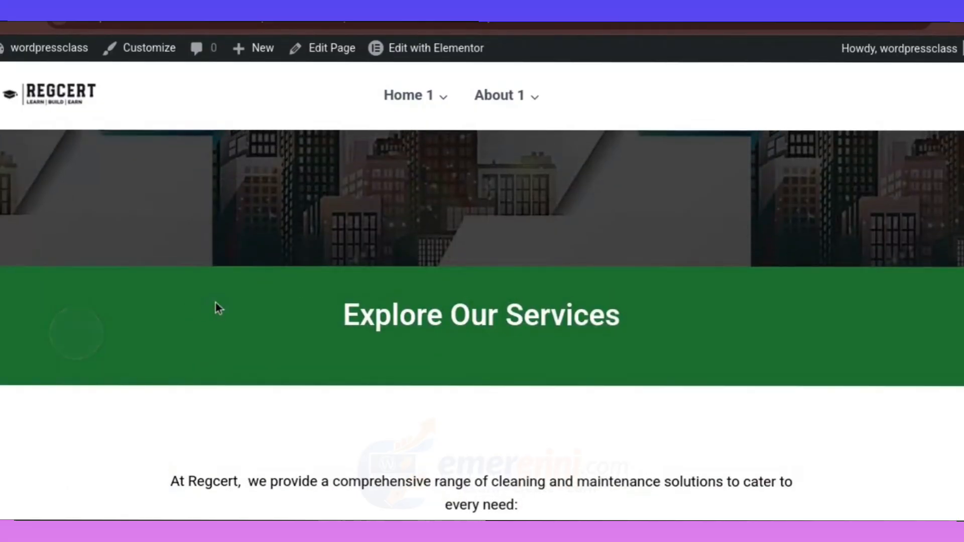
pyautogui.scroll(1, 299, 291)
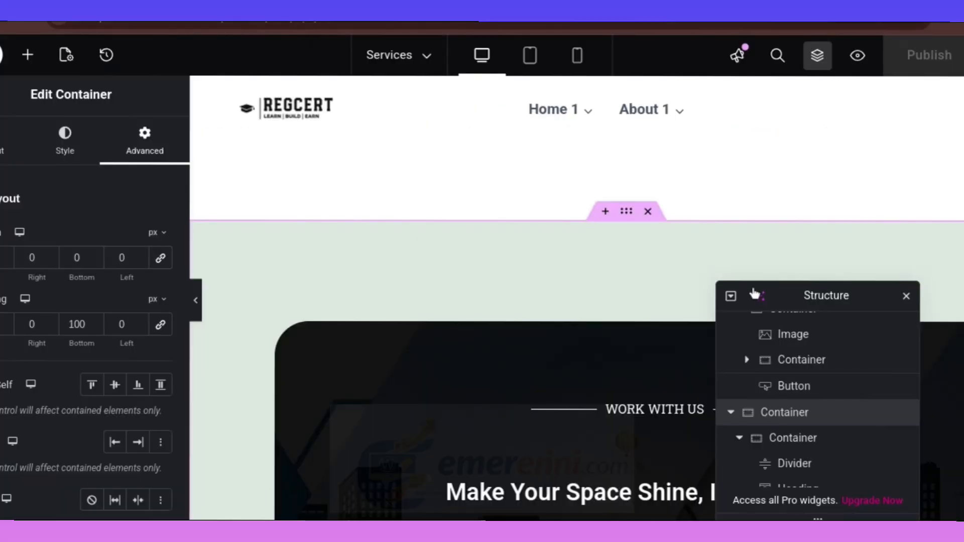
# In the editor, change the background colour of the "Explore Our Services" heading's container to #13612E26
pyautogui.scroll(-5, 615, 399)
pyautogui.scroll(6, 614, 399)
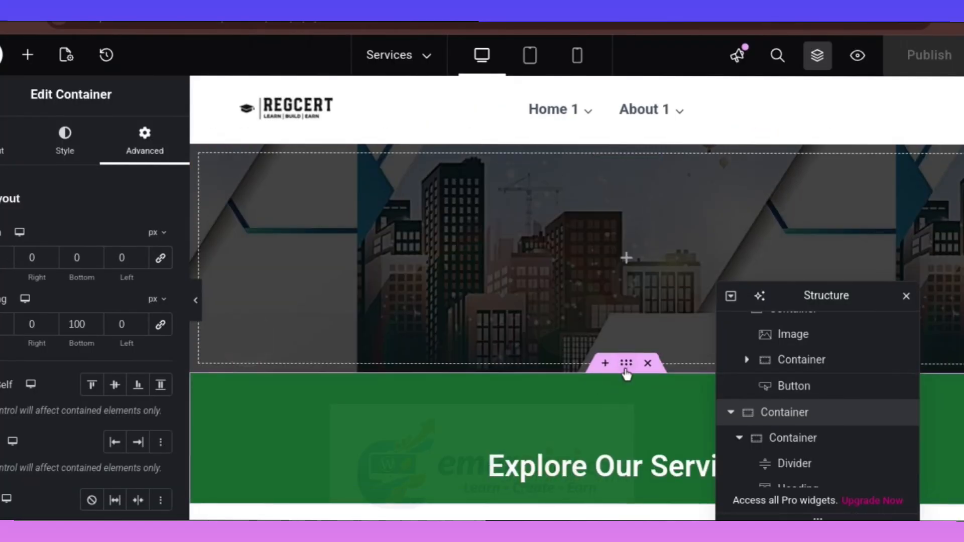
pyautogui.click(71, 155)
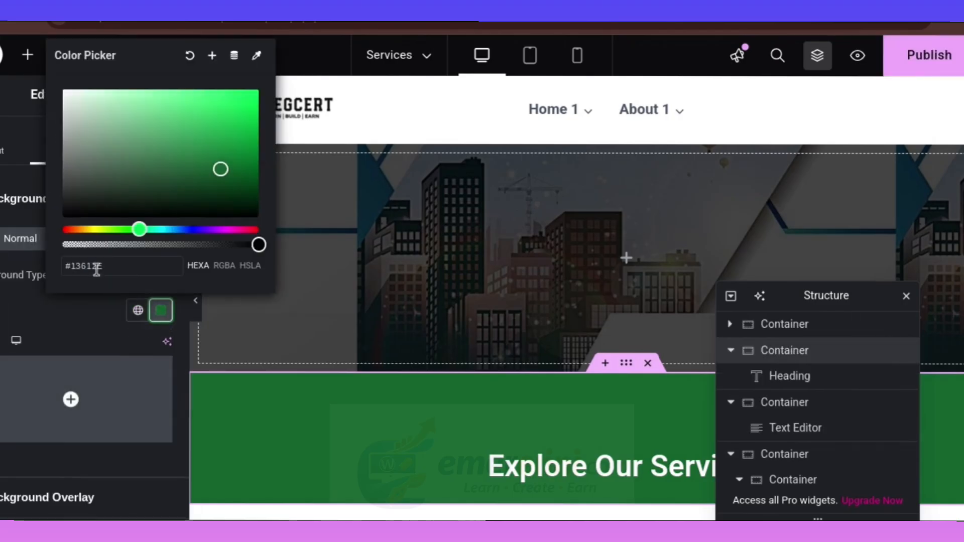
pyautogui.press('End')
pyautogui.write('26')
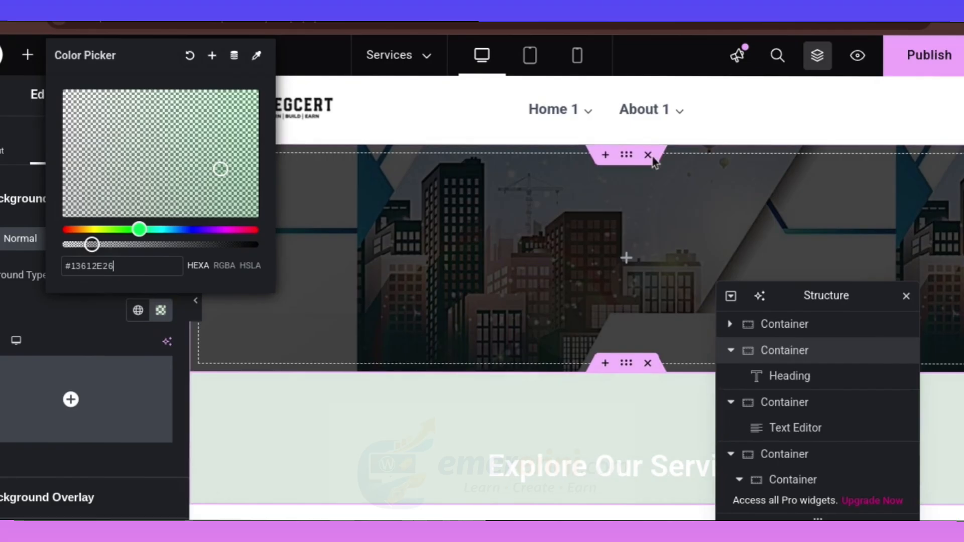
# Set the "Explore Our Services" heading's text colour to #000000 and publish the page
pyautogui.scroll(-3, 606, 419)
pyautogui.click(638, 316)
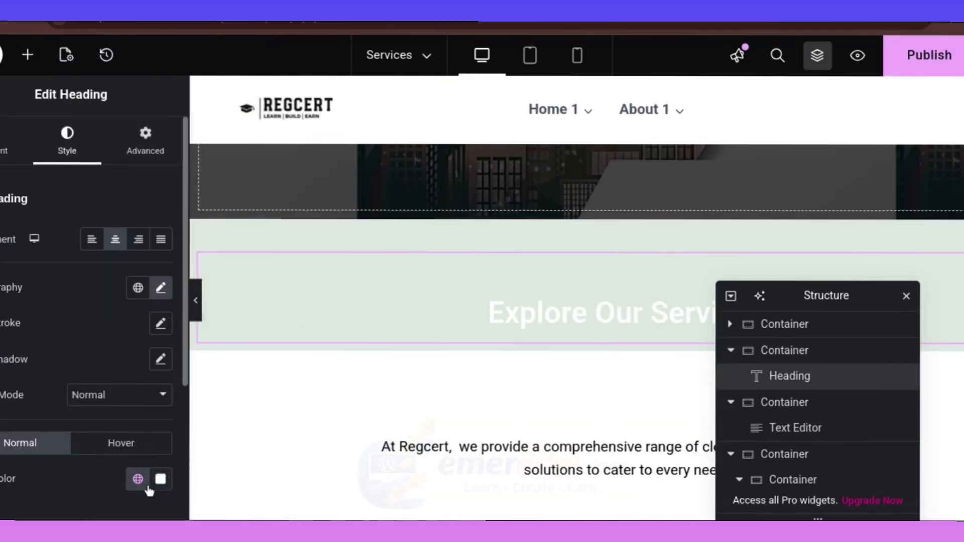
pyautogui.click(160, 480)
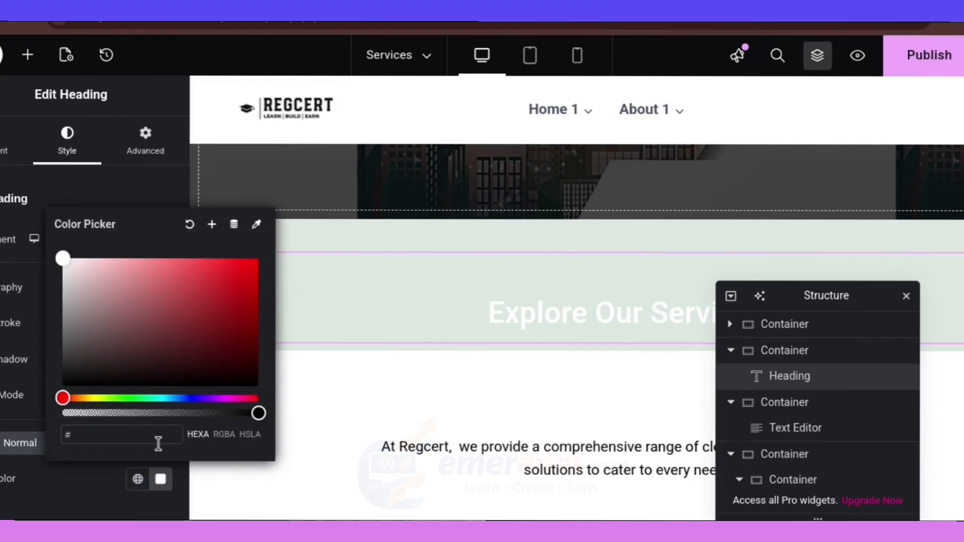
pyautogui.write('#000000')
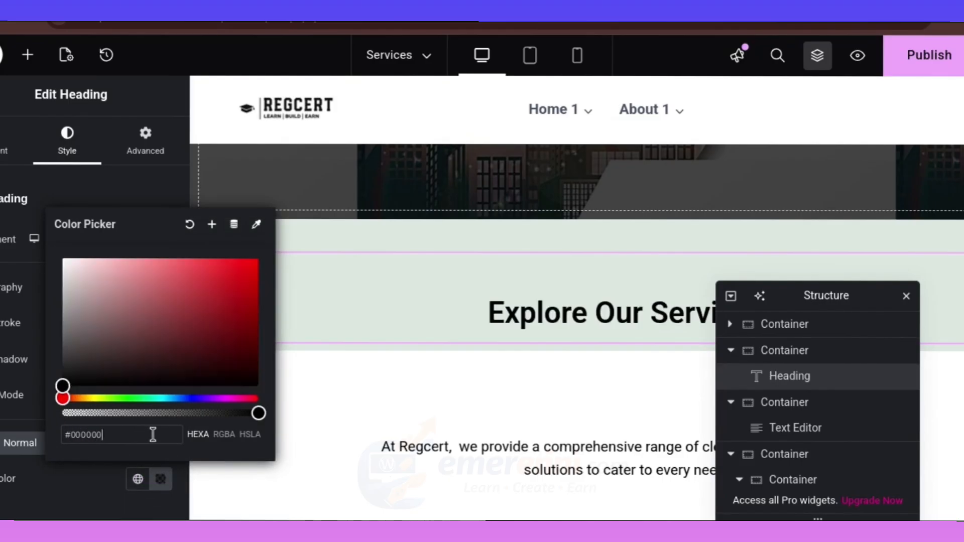
pyautogui.click(922, 67)
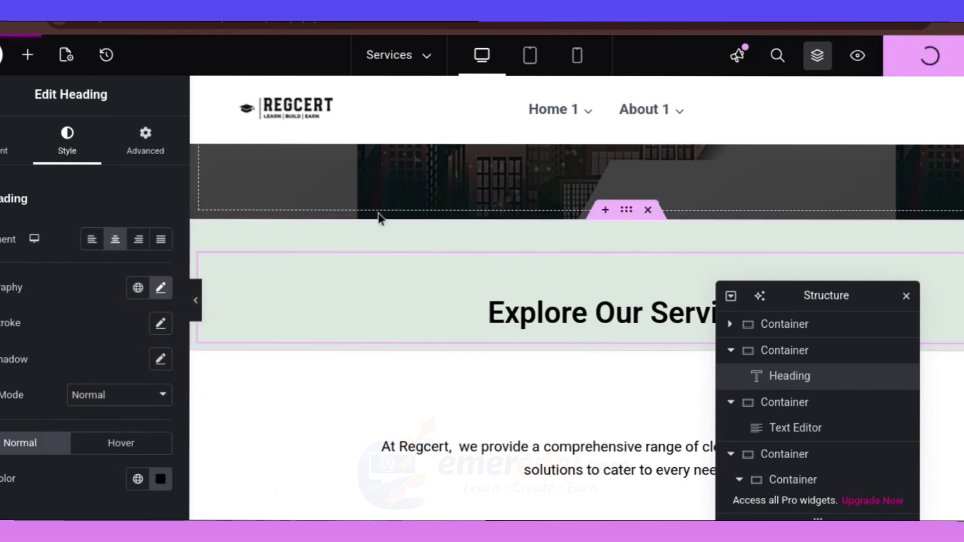
# Reload the live Services page and examine the "Explore Our Services" section, service cards, "Work with us" banner and footer
pyautogui.click(478, 10)
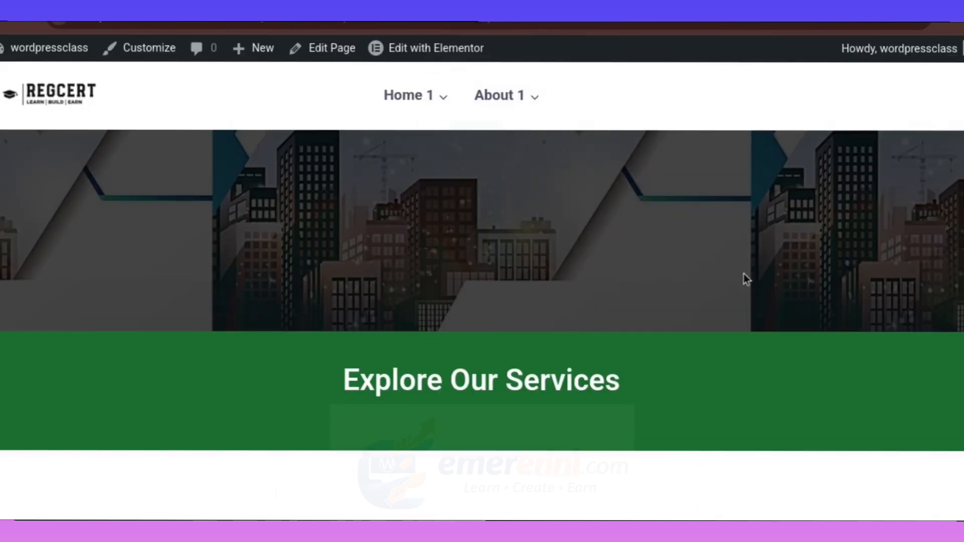
pyautogui.press('F5')
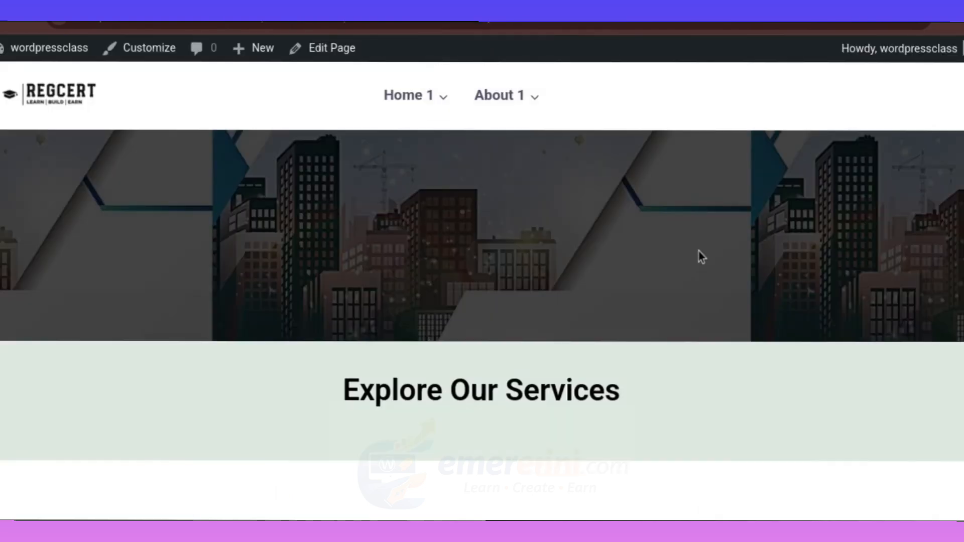
pyautogui.scroll(-3, 699, 259)
pyautogui.scroll(3, 698, 257)
pyautogui.scroll(-15, 696, 257)
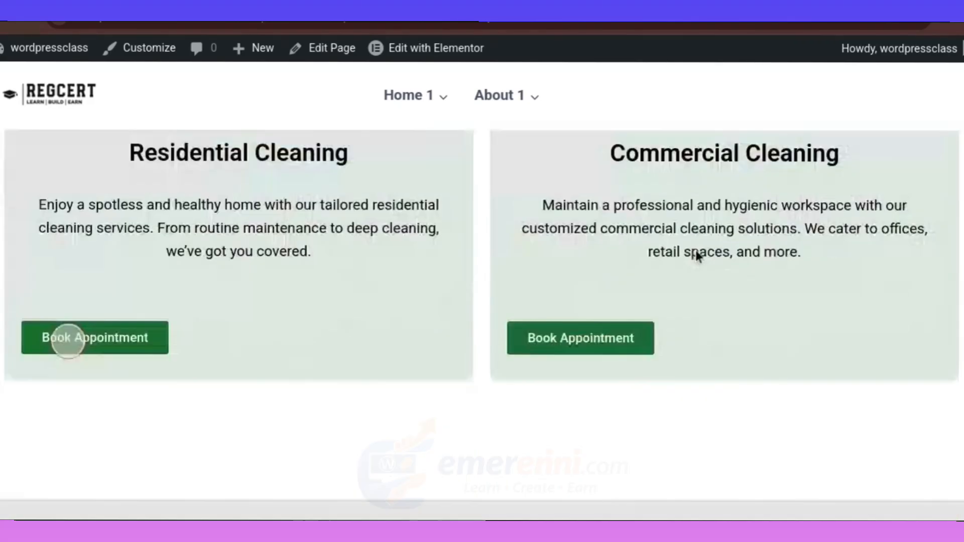
pyautogui.scroll(-3, 695, 253)
pyautogui.scroll(10, 687, 256)
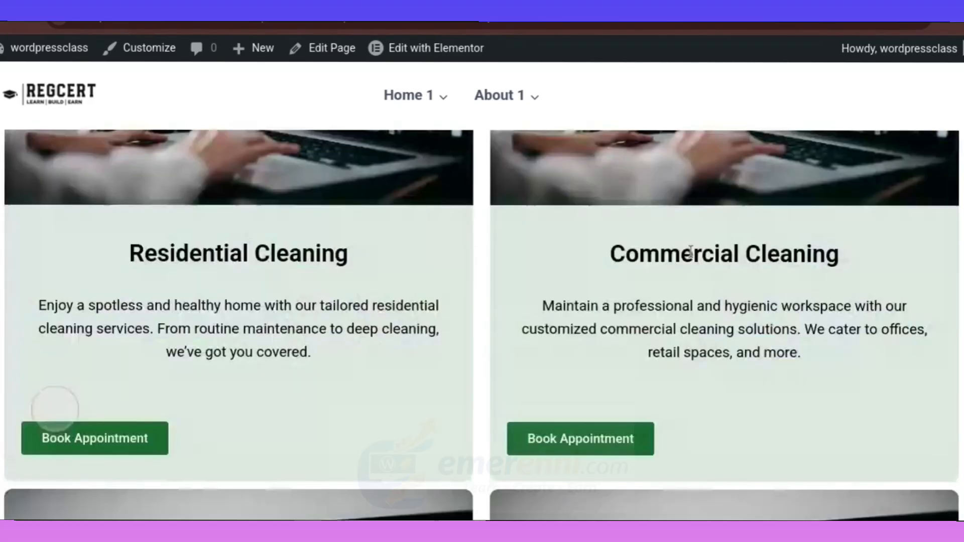
pyautogui.scroll(-10, 321, 116)
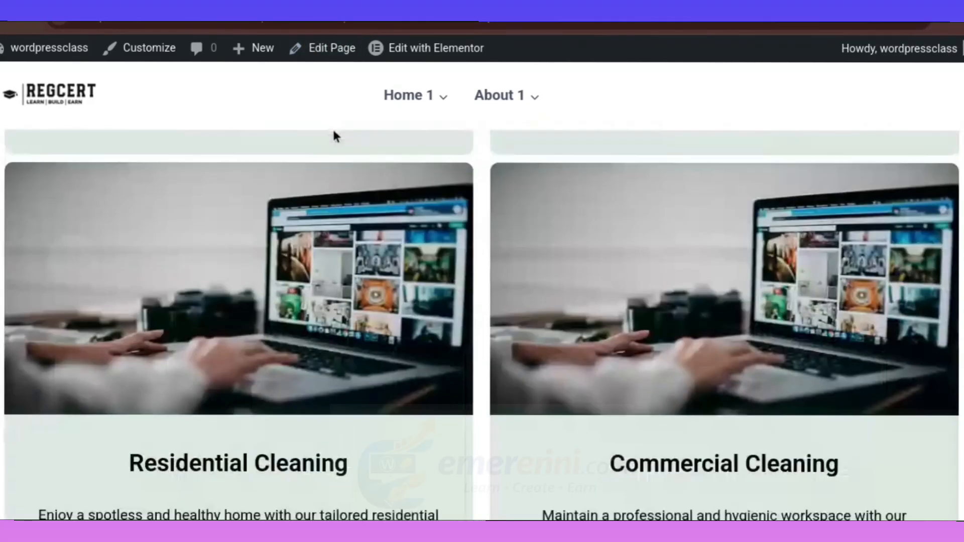
pyautogui.scroll(-5, 344, 139)
pyautogui.scroll(8, 353, 143)
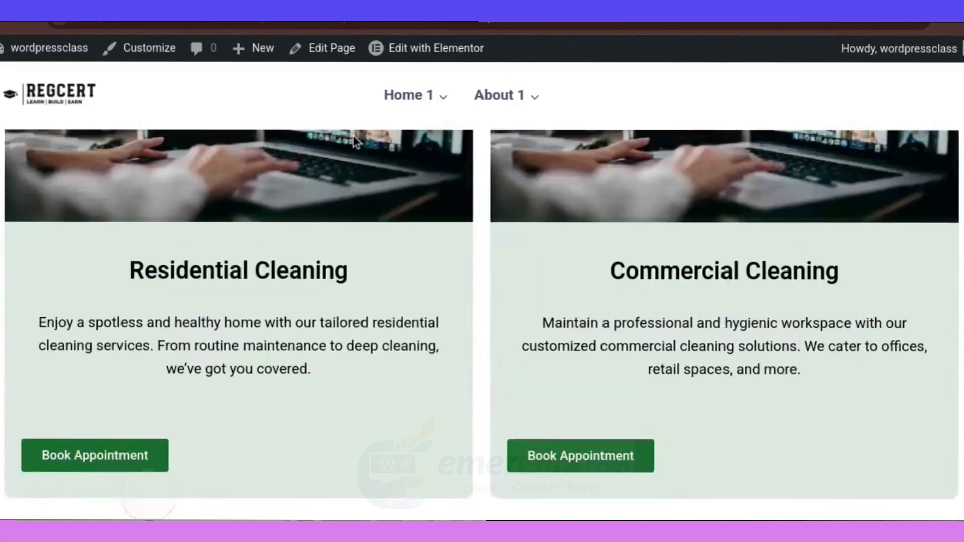
pyautogui.scroll(-1, 381, 153)
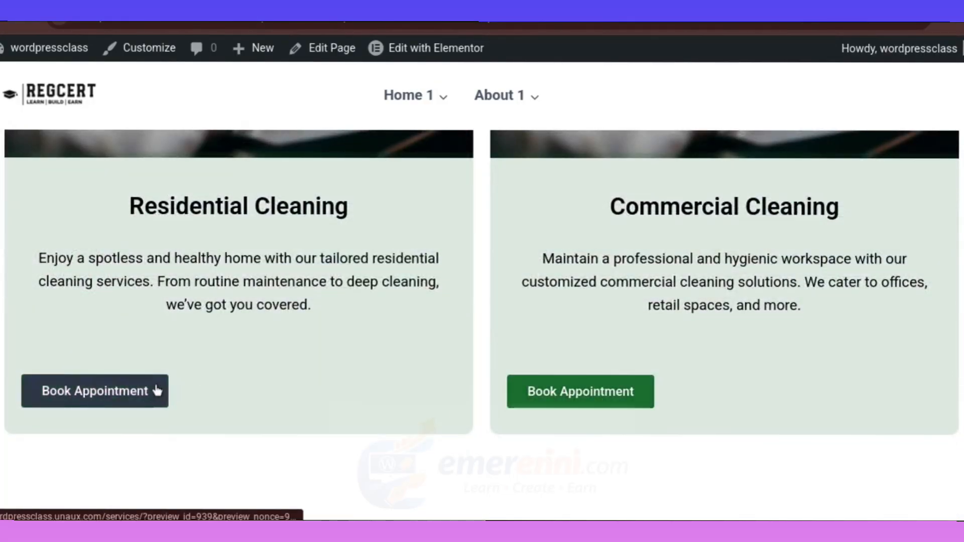
pyautogui.scroll(10, 589, 344)
pyautogui.scroll(-5, 604, 311)
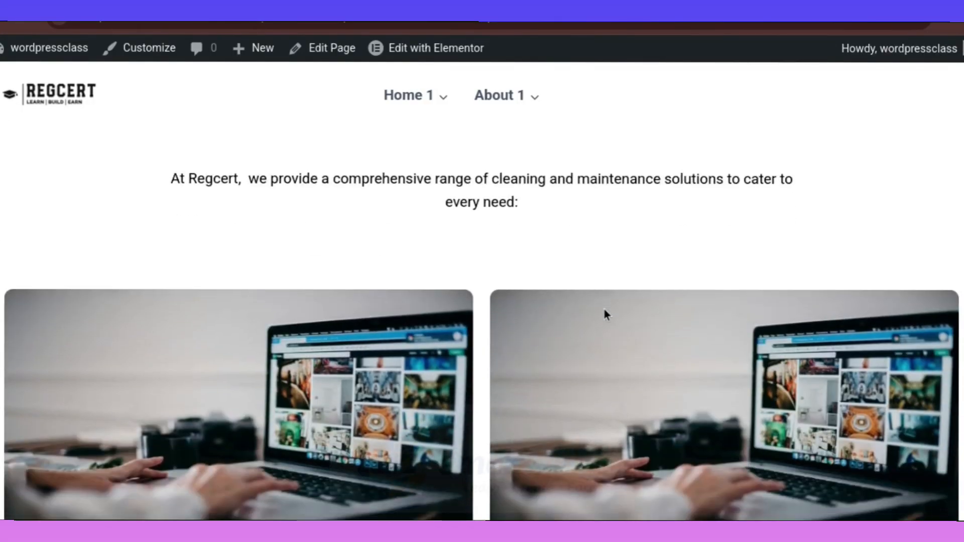
pyautogui.scroll(-9, 604, 309)
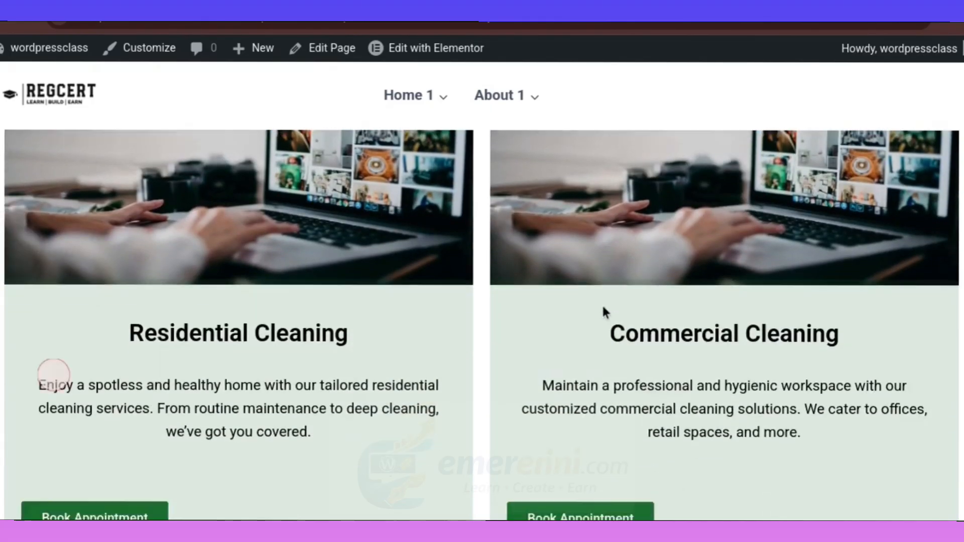
pyautogui.scroll(3, 601, 303)
pyautogui.scroll(-2, 602, 306)
pyautogui.scroll(7, 602, 306)
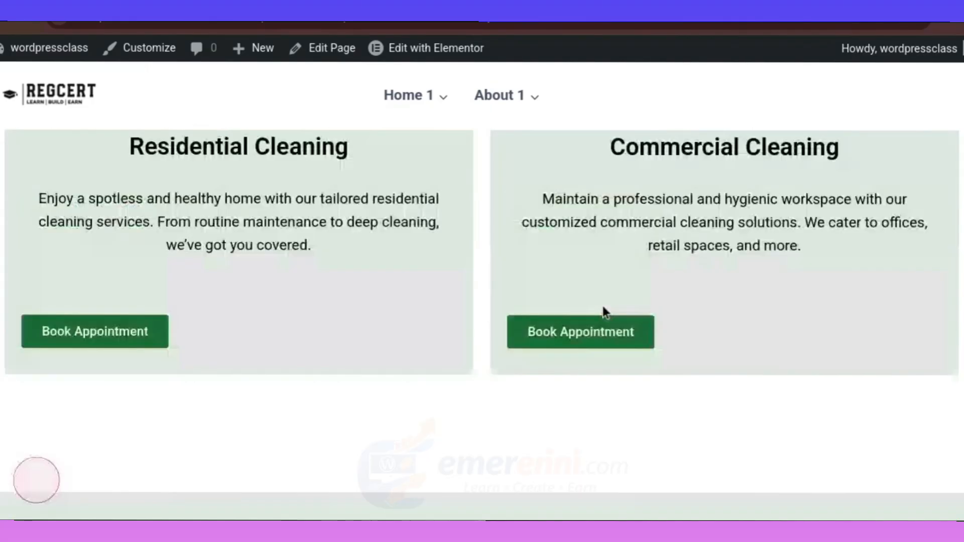
pyautogui.scroll(-8, 602, 307)
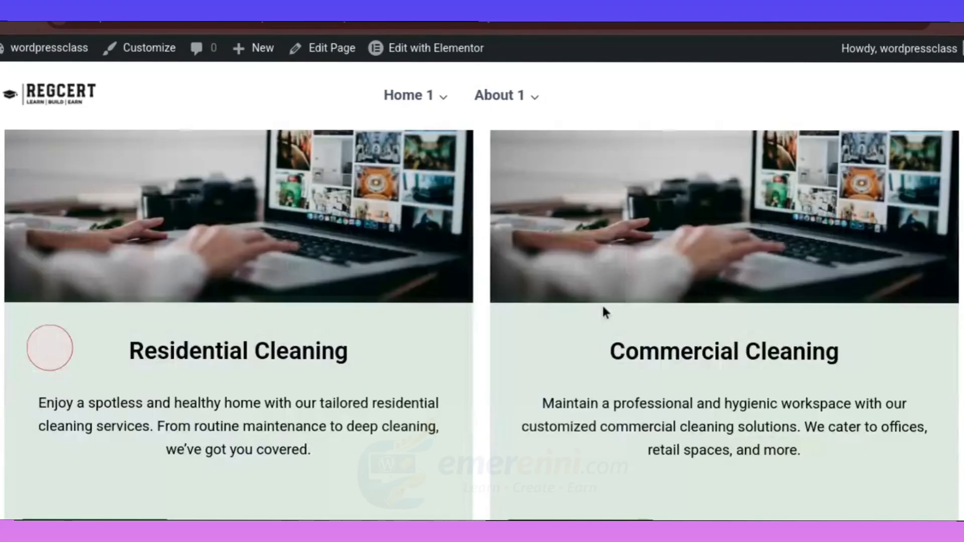
pyautogui.scroll(-4, 773, 291)
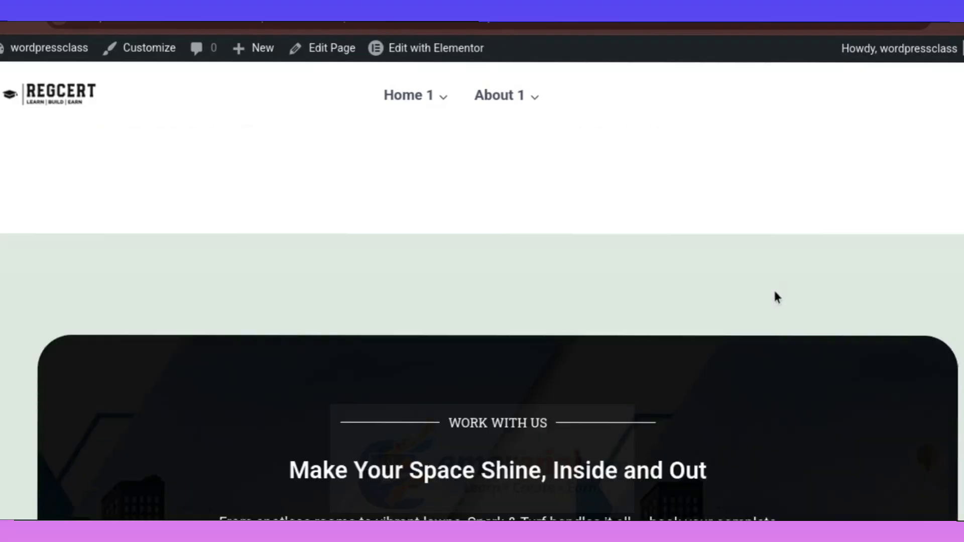
pyautogui.scroll(2, 529, 301)
pyautogui.scroll(-3, 527, 296)
pyautogui.scroll(-10, 557, 299)
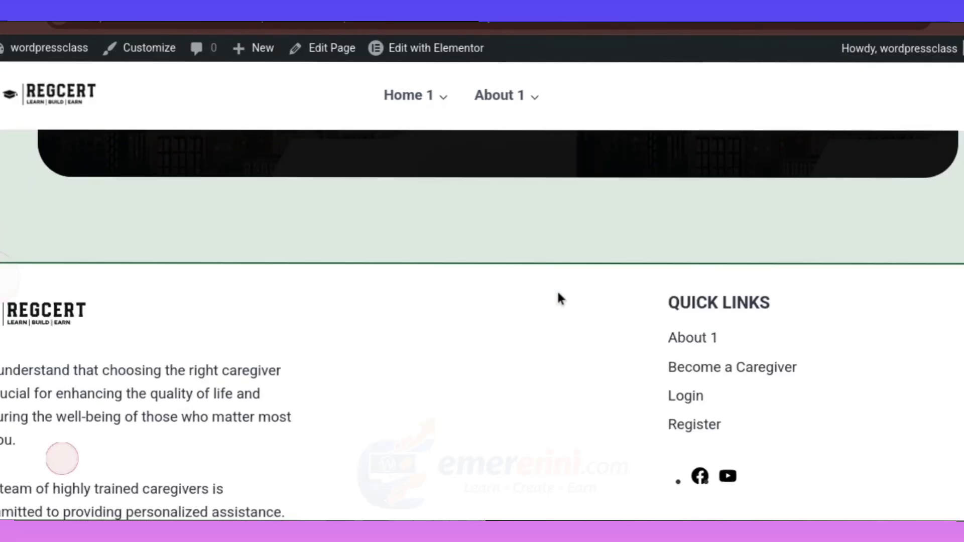
pyautogui.scroll(6, 577, 295)
pyautogui.scroll(10, 577, 295)
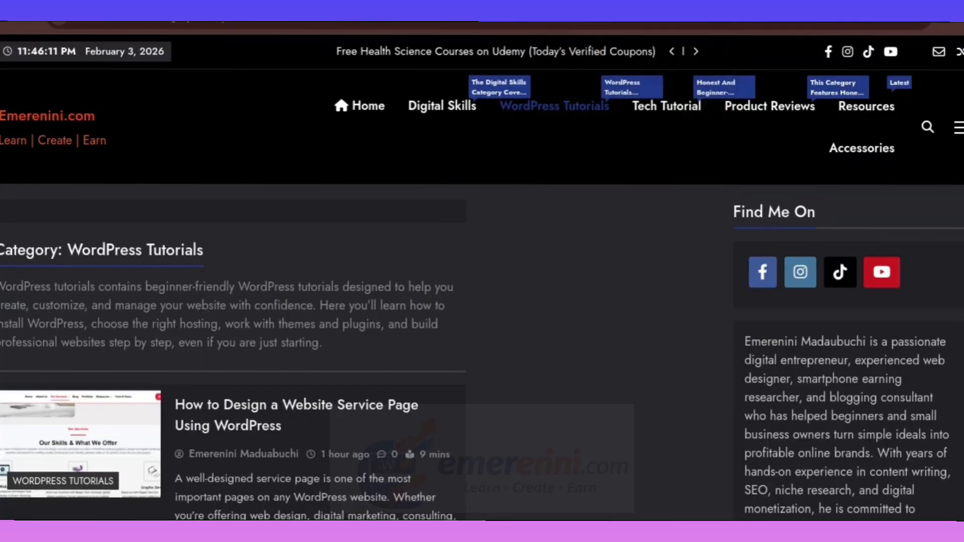
# Switch to the Emerenini.com site, open its home page and look over the featured posts and latest tutorials
pyautogui.click(360, 106)
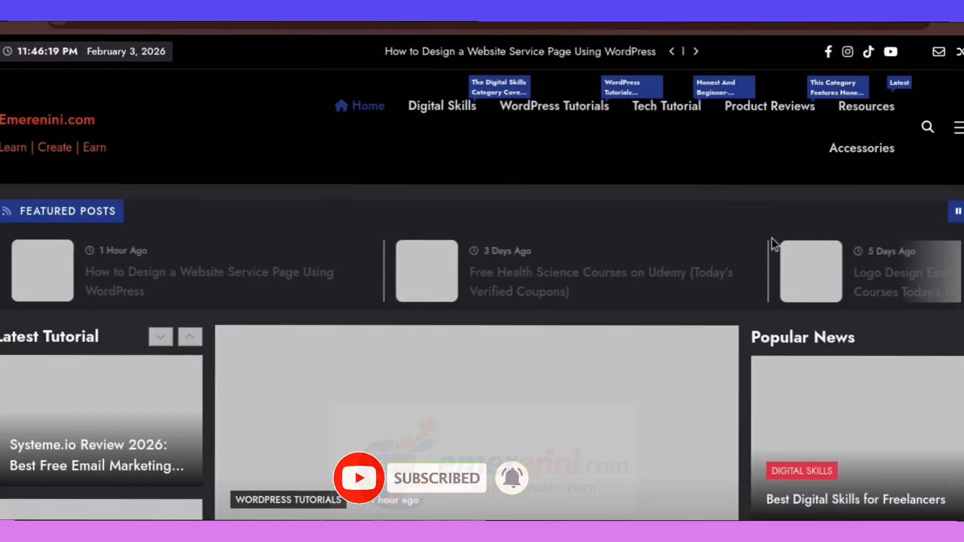
pyautogui.scroll(-6, 624, 313)
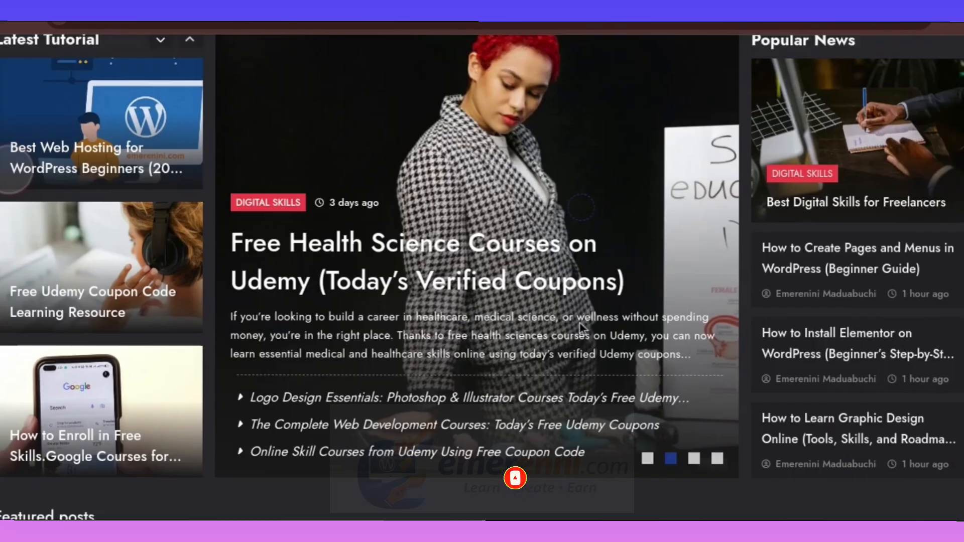
pyautogui.scroll(5, 586, 331)
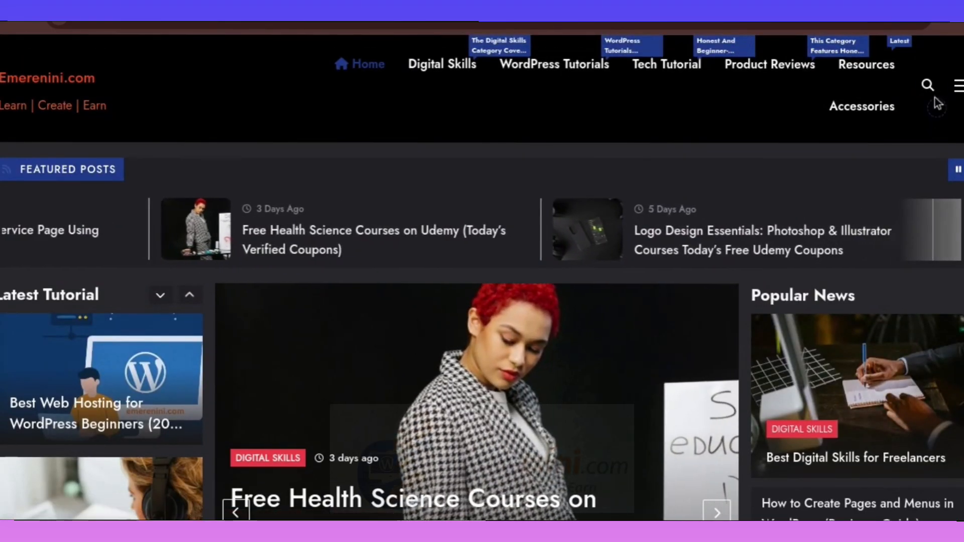
pyautogui.click(927, 85)
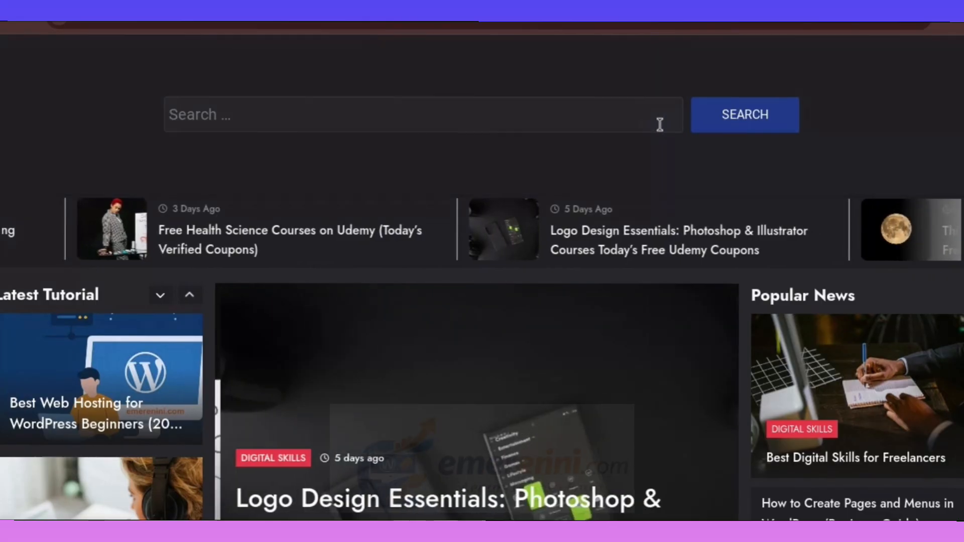
pyautogui.write('de')
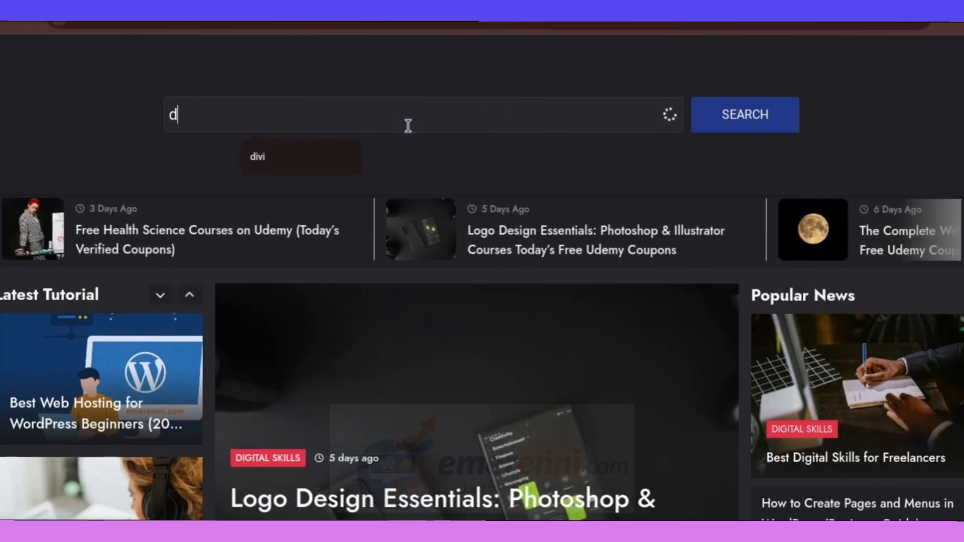
pyautogui.press('BackSpace')
pyautogui.press('BackSpace')
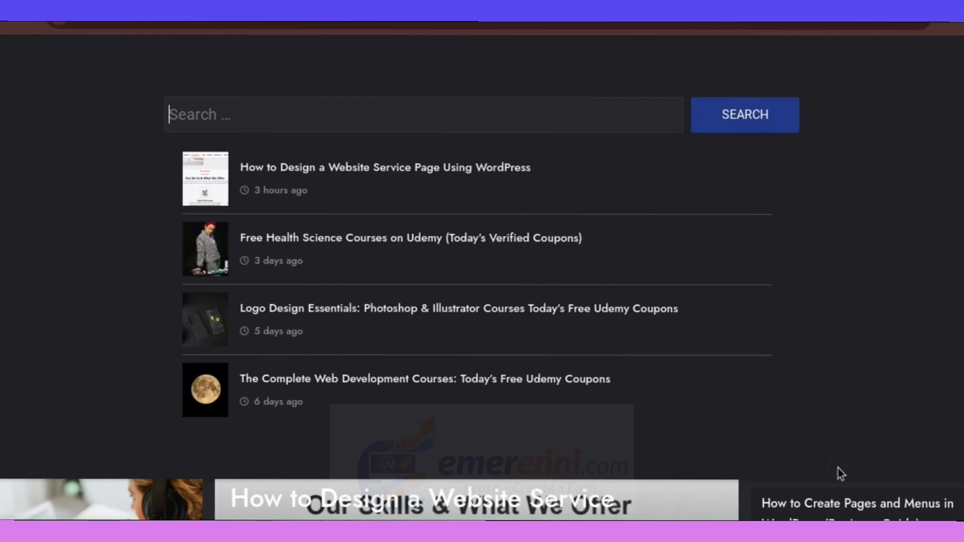
# Close the site search, switch Emerenini.com to its light theme and look through the home page's posts and sidebar
pyautogui.click(917, 126)
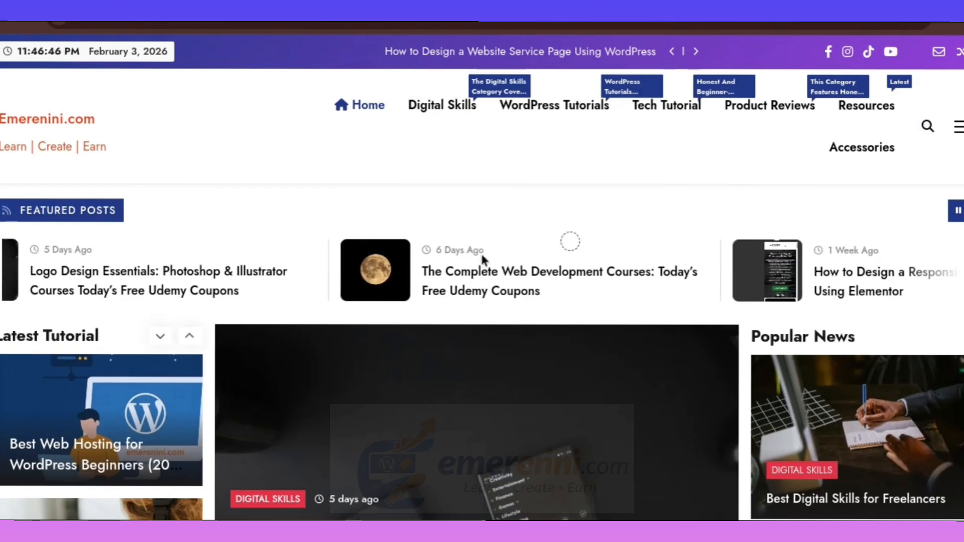
pyautogui.scroll(-9, 424, 241)
pyautogui.scroll(-15, 796, 189)
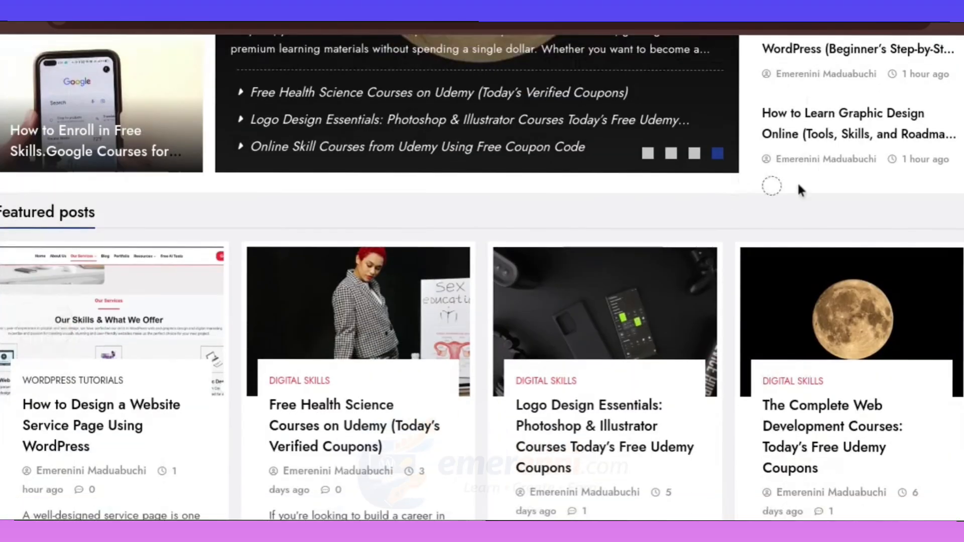
pyautogui.scroll(-7, 786, 192)
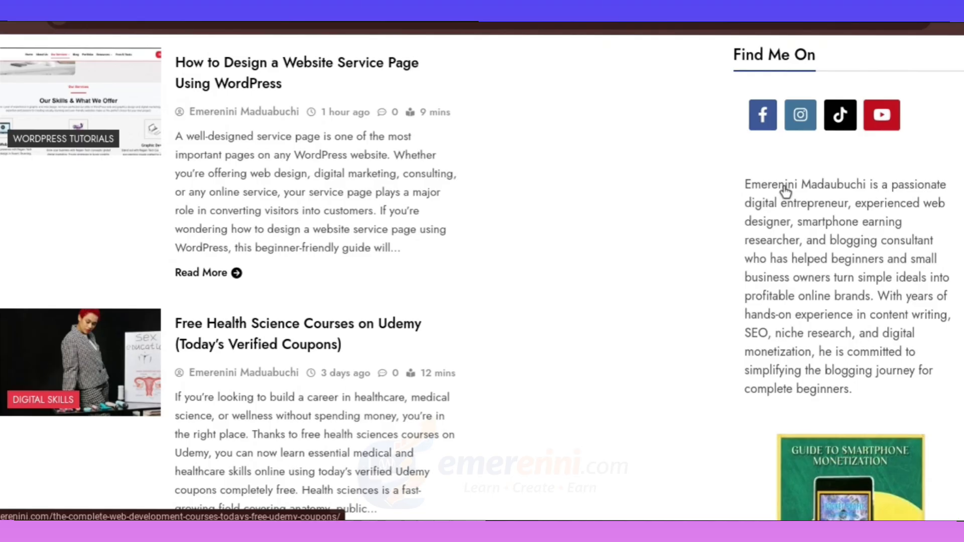
pyautogui.scroll(16, 786, 192)
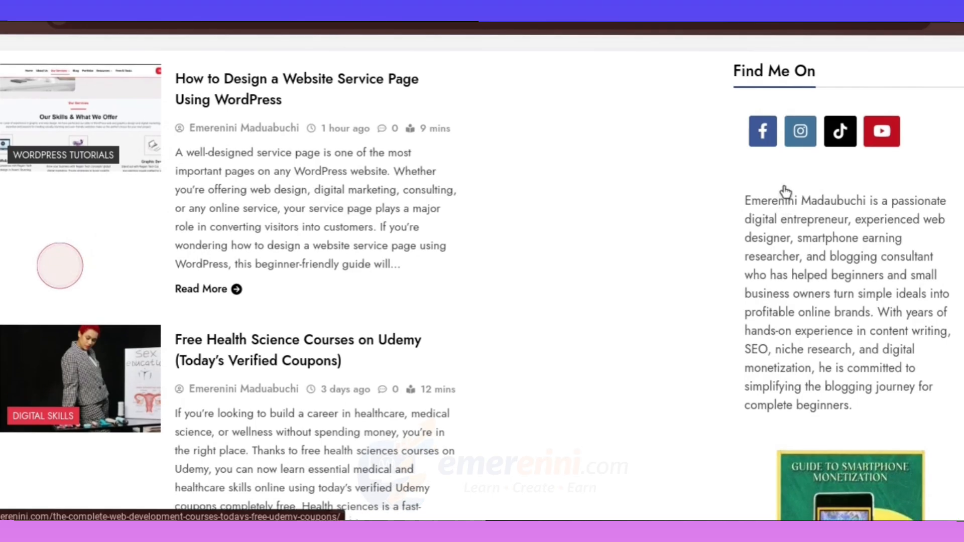
pyautogui.scroll(3, 786, 192)
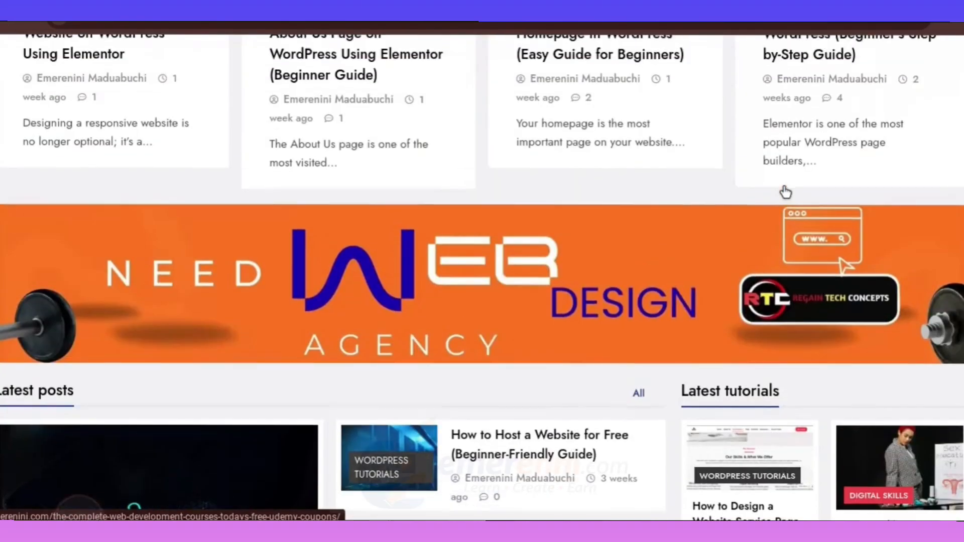
pyautogui.scroll(15, 785, 192)
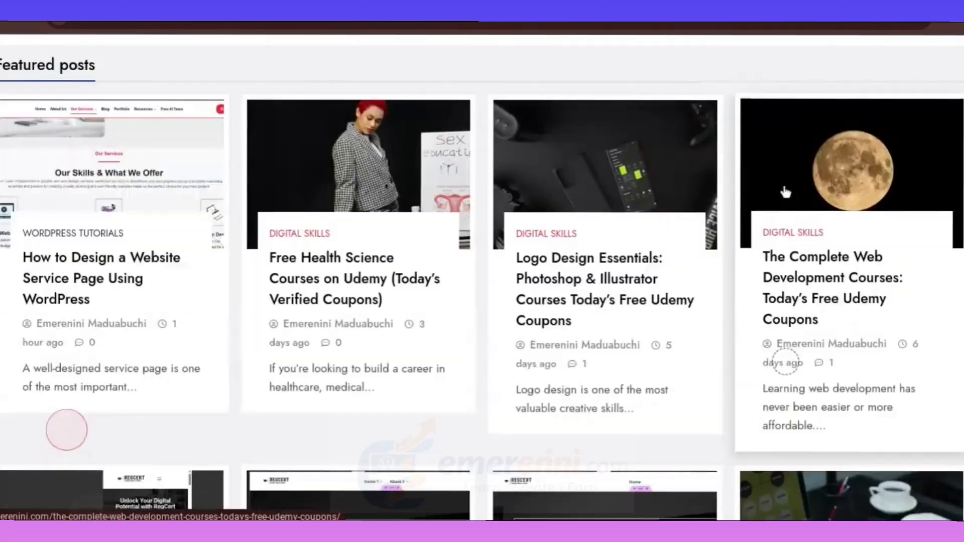